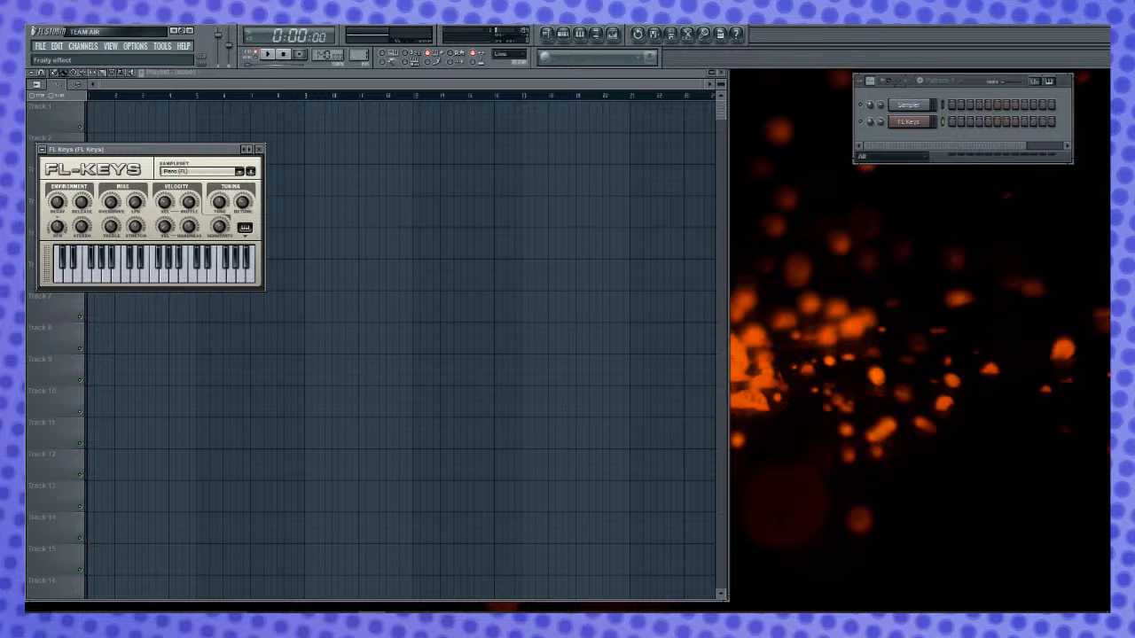
- Open two Edison audio editors, name them Raw and Clip, and place their windows apart
click(29, 202)
drag(231, 156, 763, 236)
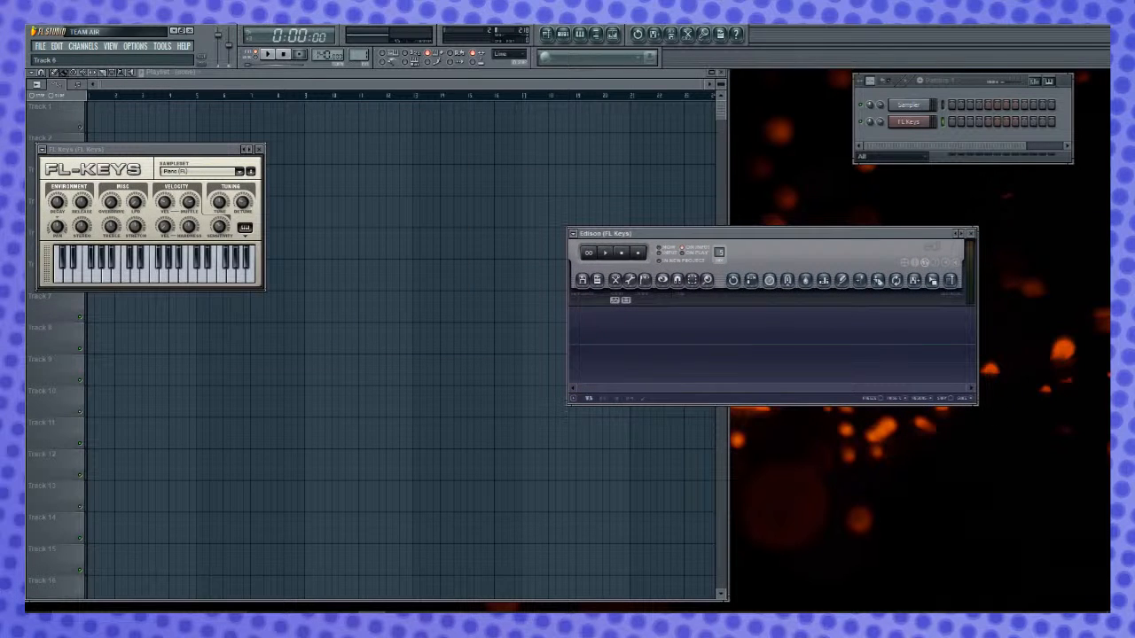
drag(27, 284, 644, 326)
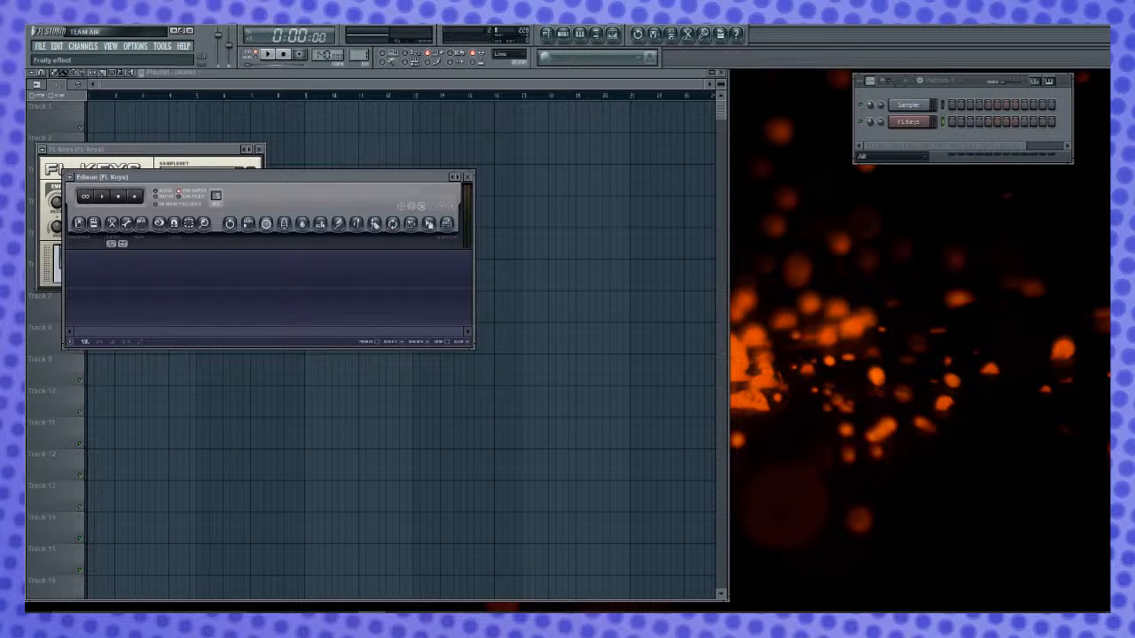
key(ctrl+e)
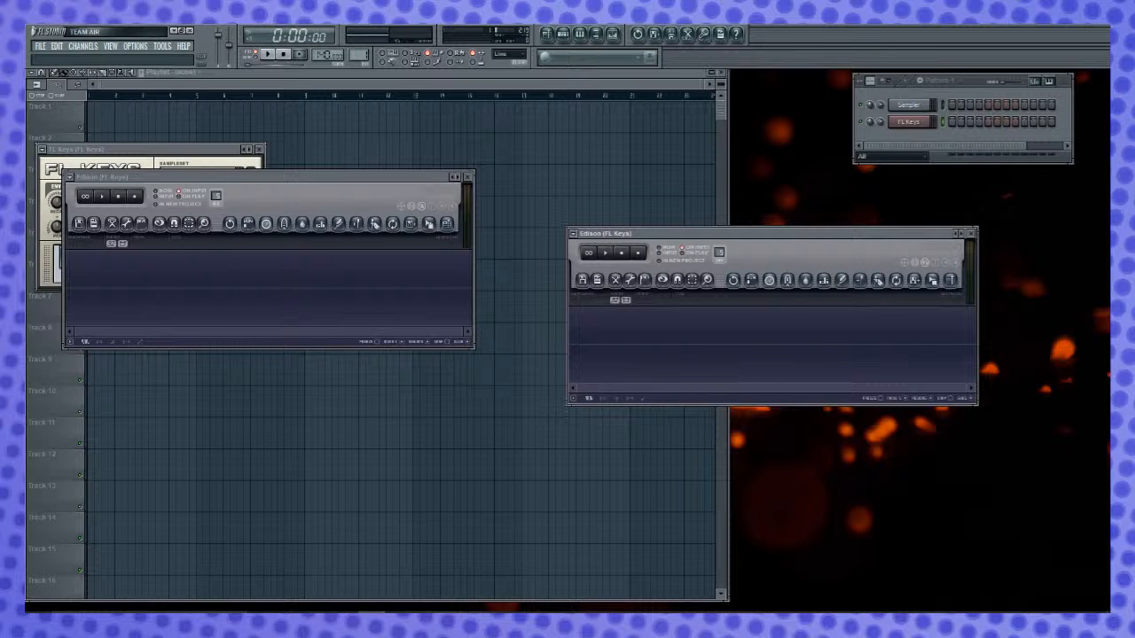
key(Return)
drag(361, 177, 456, 131)
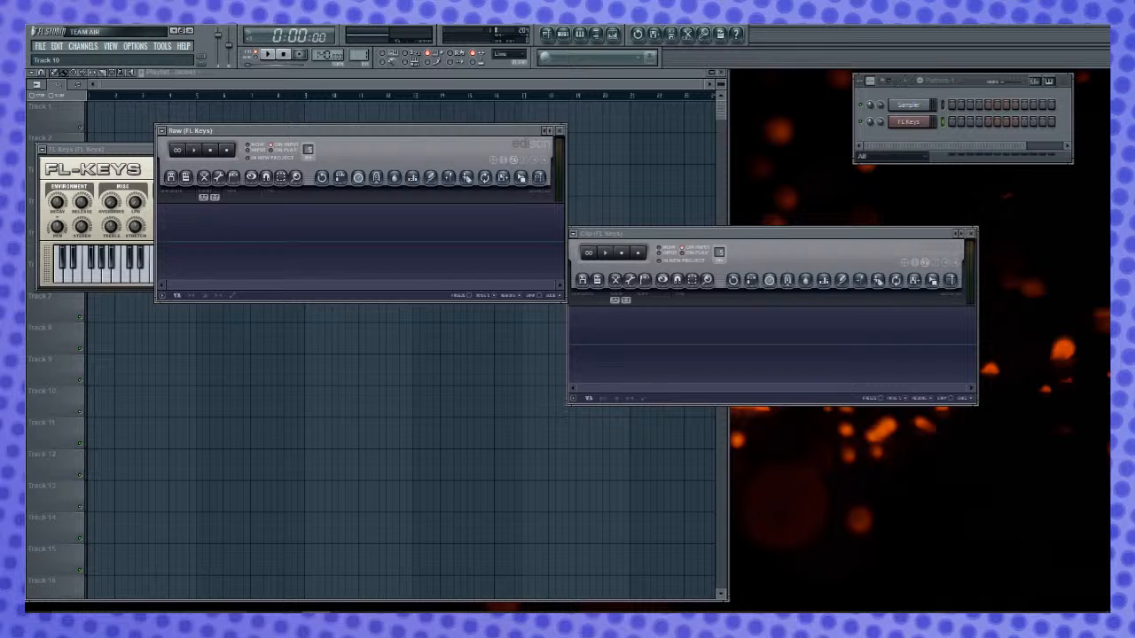
drag(27, 390, 344, 231)
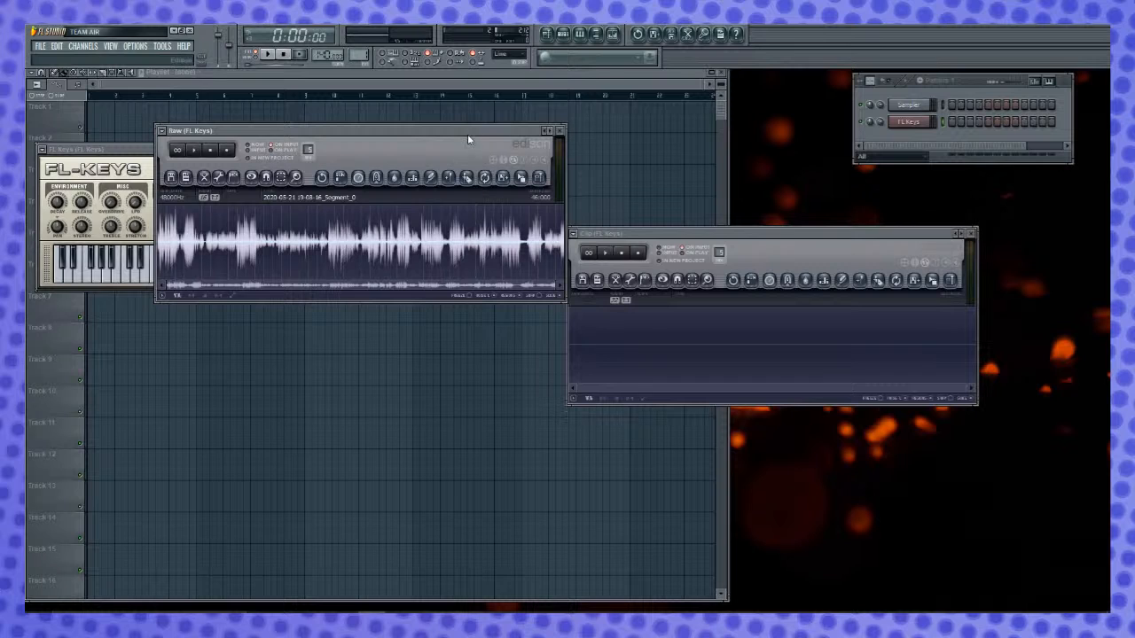
drag(788, 233, 899, 229)
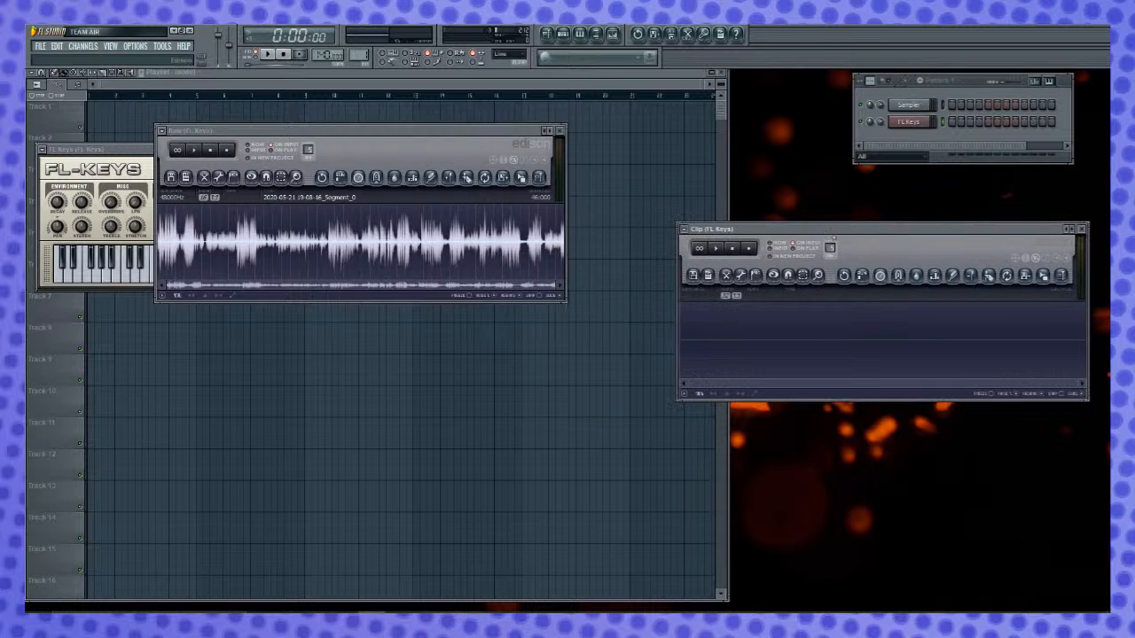
- Audition the recording in the Raw editor to locate a usable phrase, selecting from about 29.8 s to 32.8 s
click(329, 234)
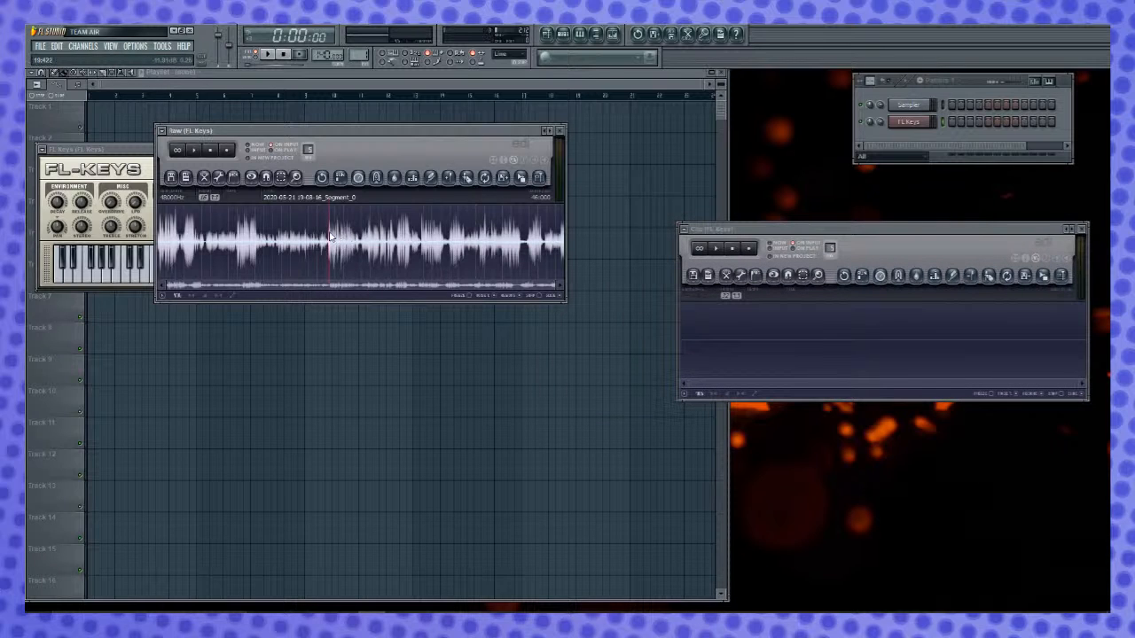
key(space)
click(398, 242)
click(447, 244)
key(space)
drag(419, 241, 450, 252)
scroll(448, 259, up, 3)
scroll(448, 259, up, 2)
drag(363, 249, 370, 249)
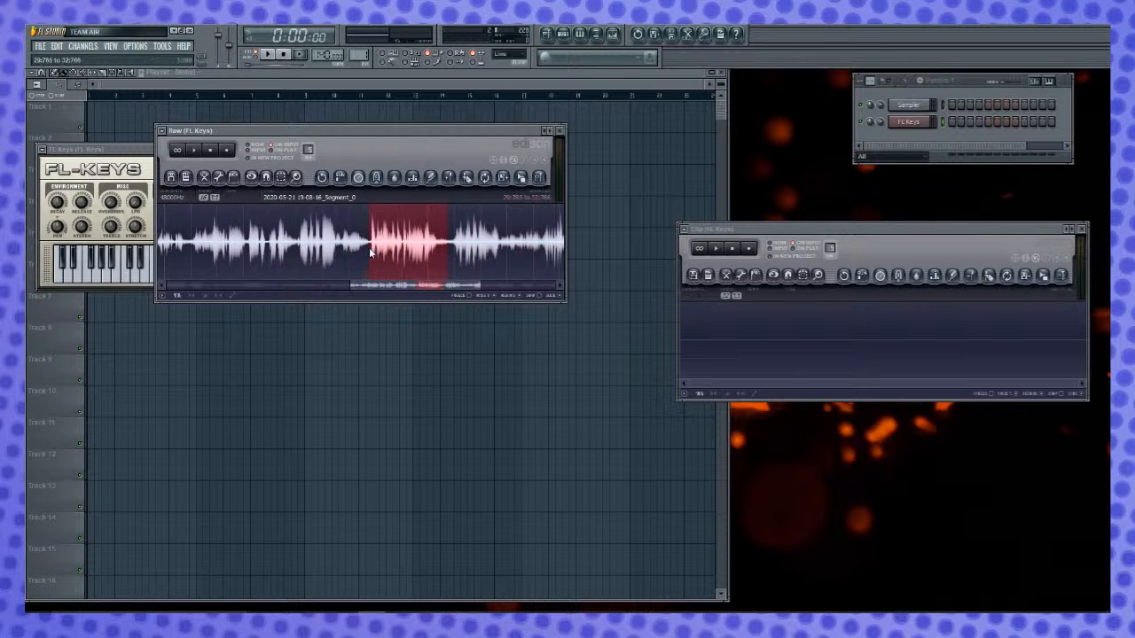
key(space)
- Delete all audio in the Raw editor before the chosen phrase, from the start to about 29.8 s
drag(428, 256, 36, 273)
scroll(366, 256, down, 2)
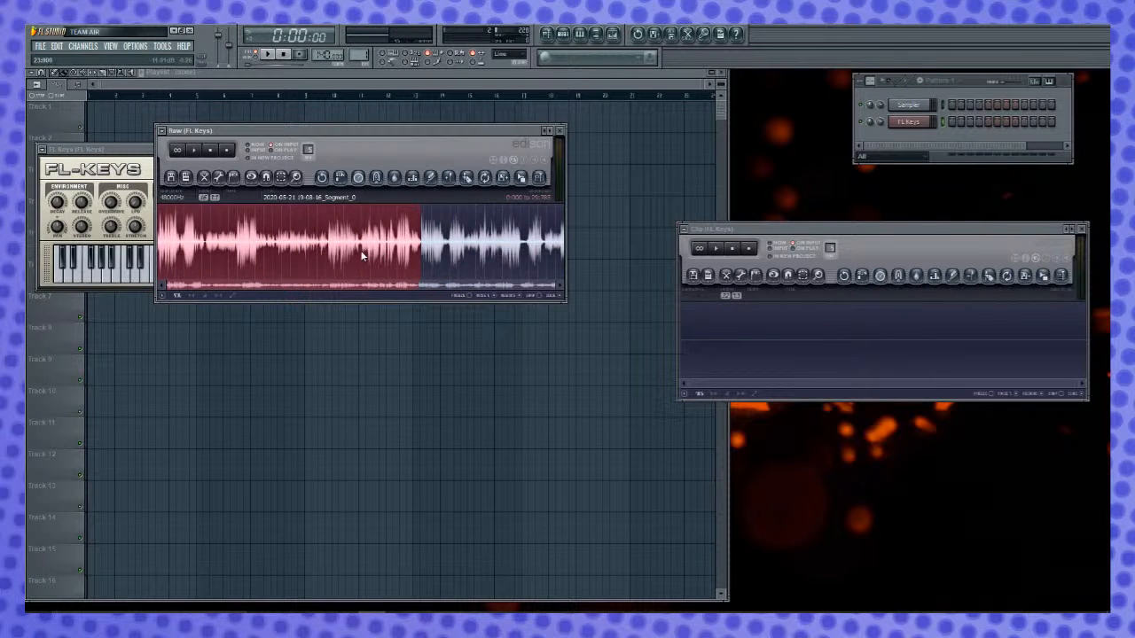
key(Delete)
- Delete all audio after the first phrase in the Raw editor, from about 3.07 s to the end
scroll(205, 223, up, 3)
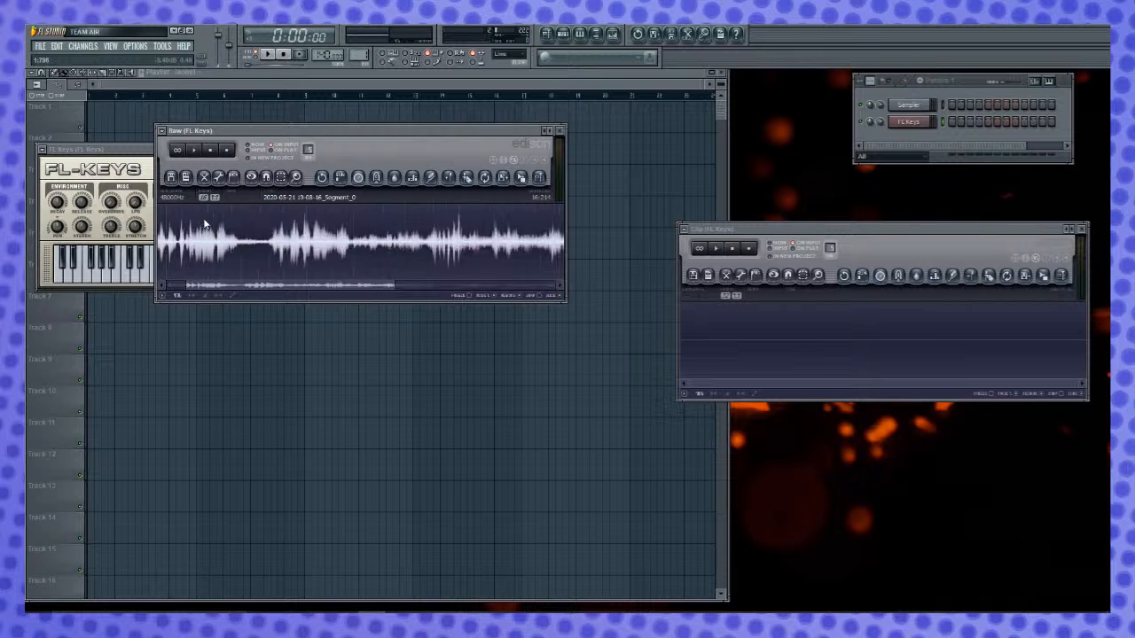
scroll(265, 250, down, 2)
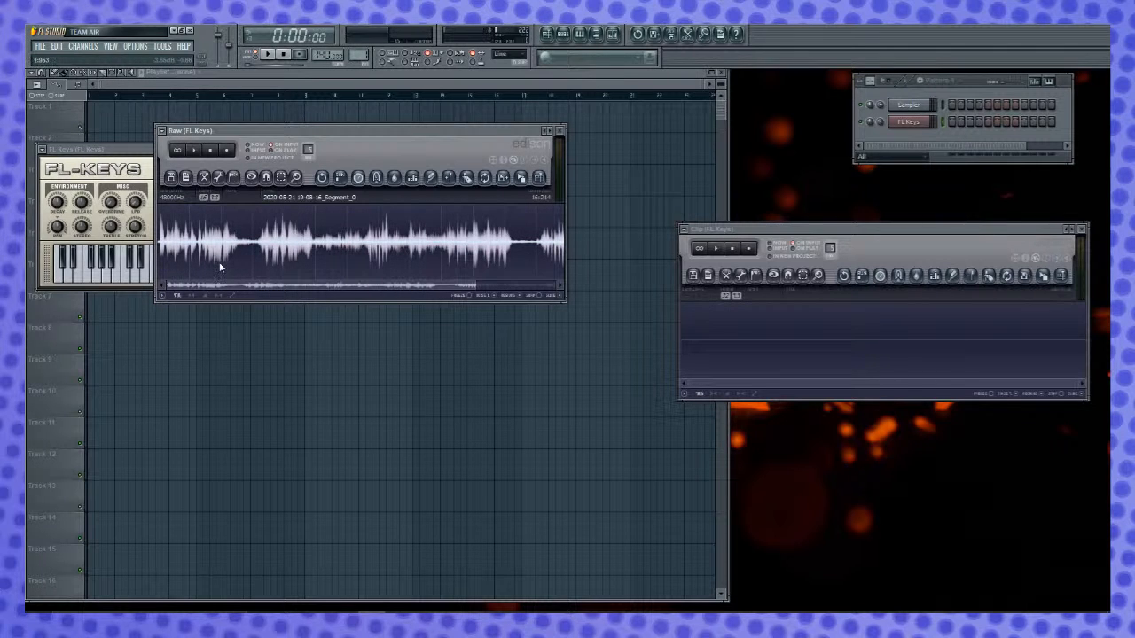
scroll(234, 250, up, 1)
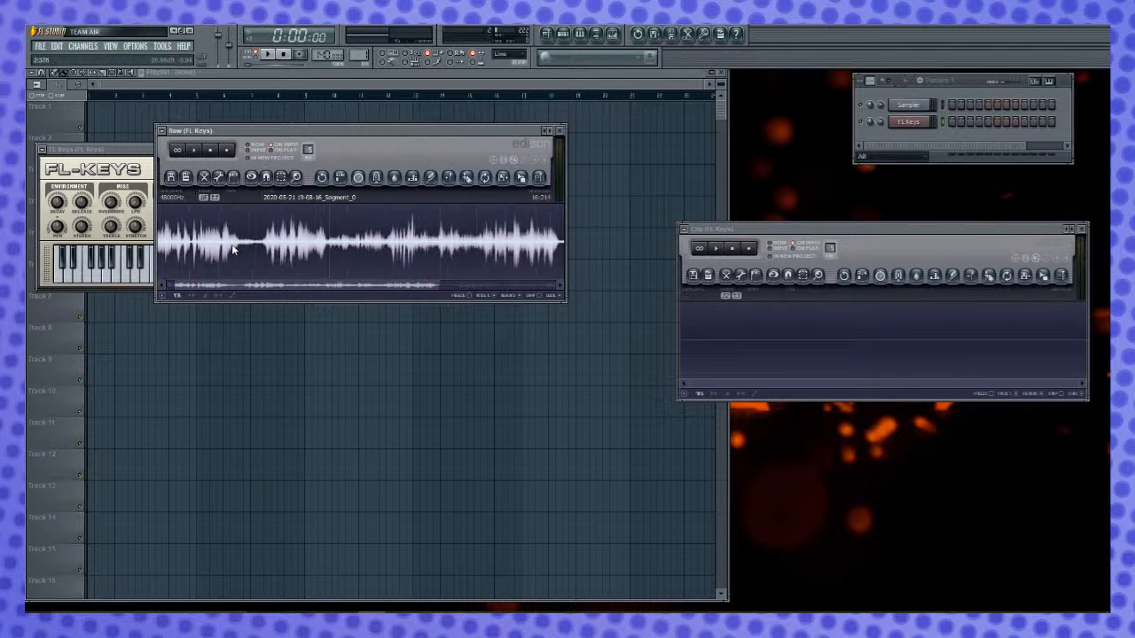
drag(231, 289, 187, 288)
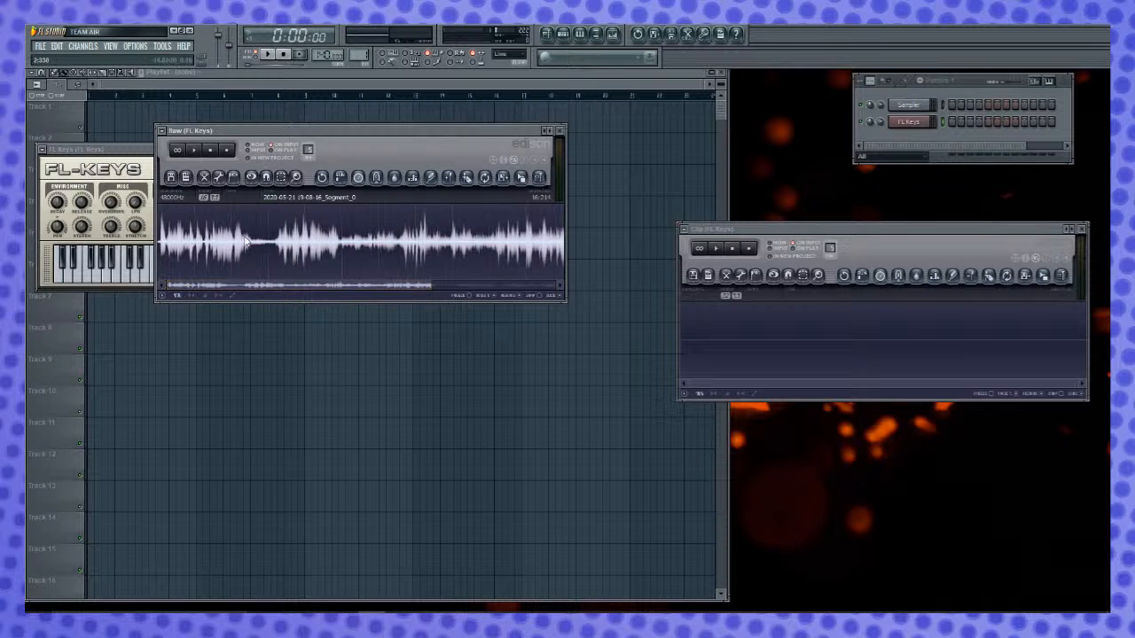
drag(271, 246, 1020, 224)
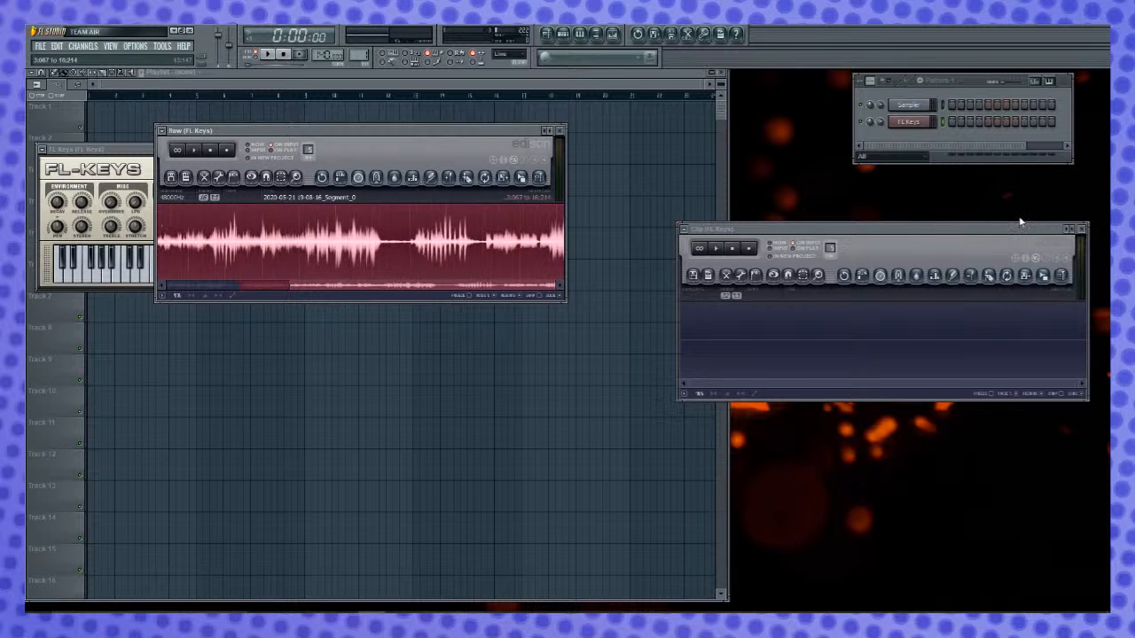
key(Delete)
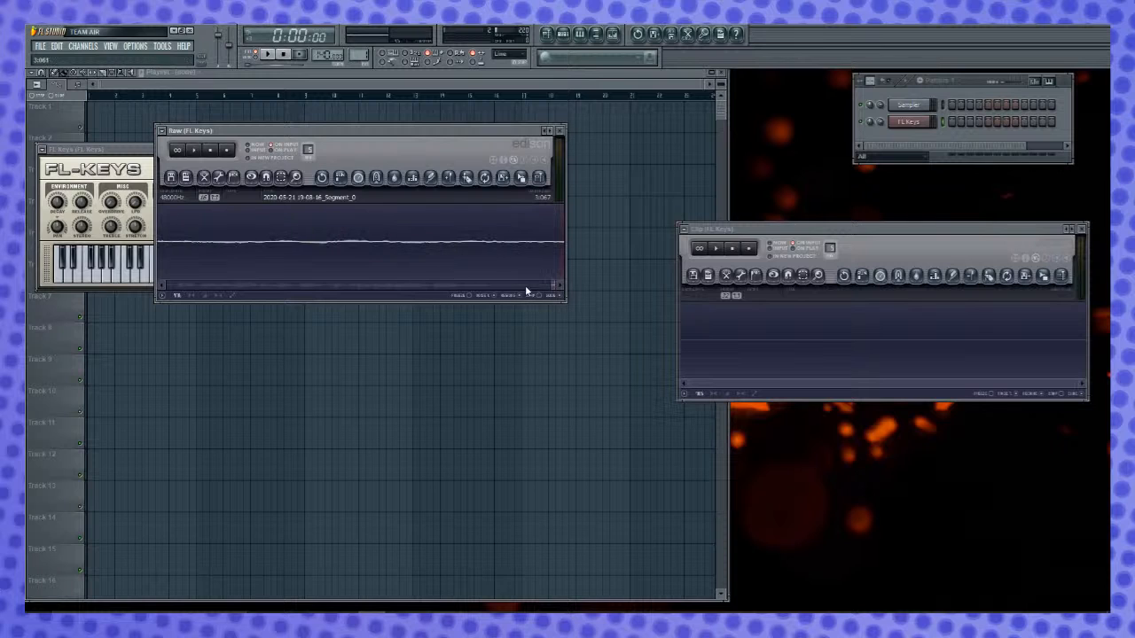
- Play the trimmed phrase in the Raw editor from its beginning
drag(552, 285, 167, 286)
click(491, 232)
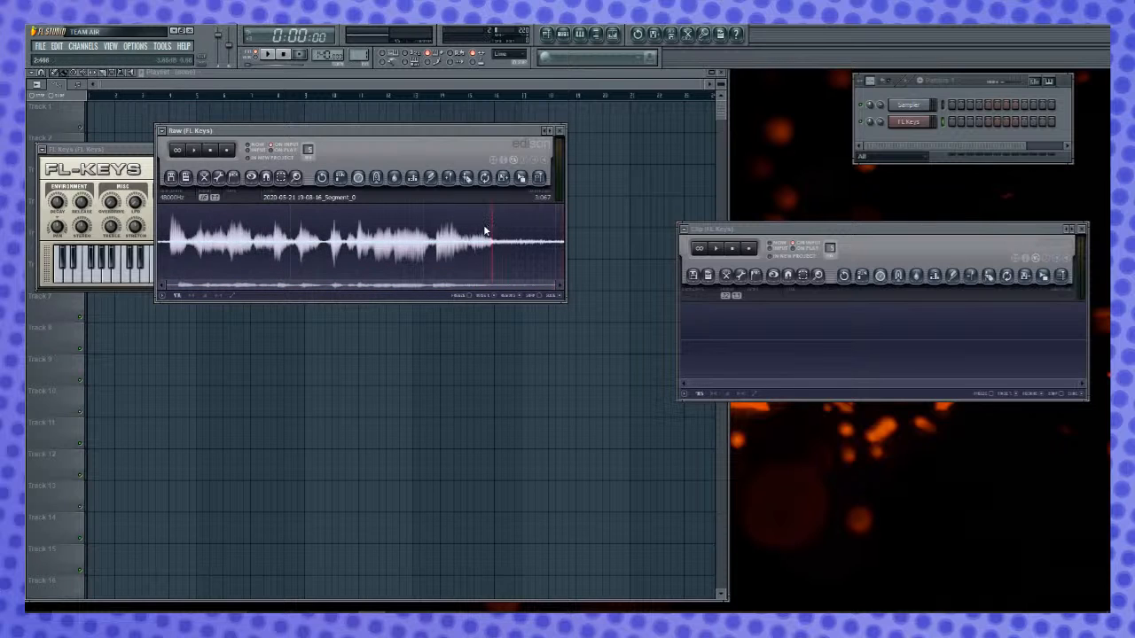
click(167, 241)
key(space)
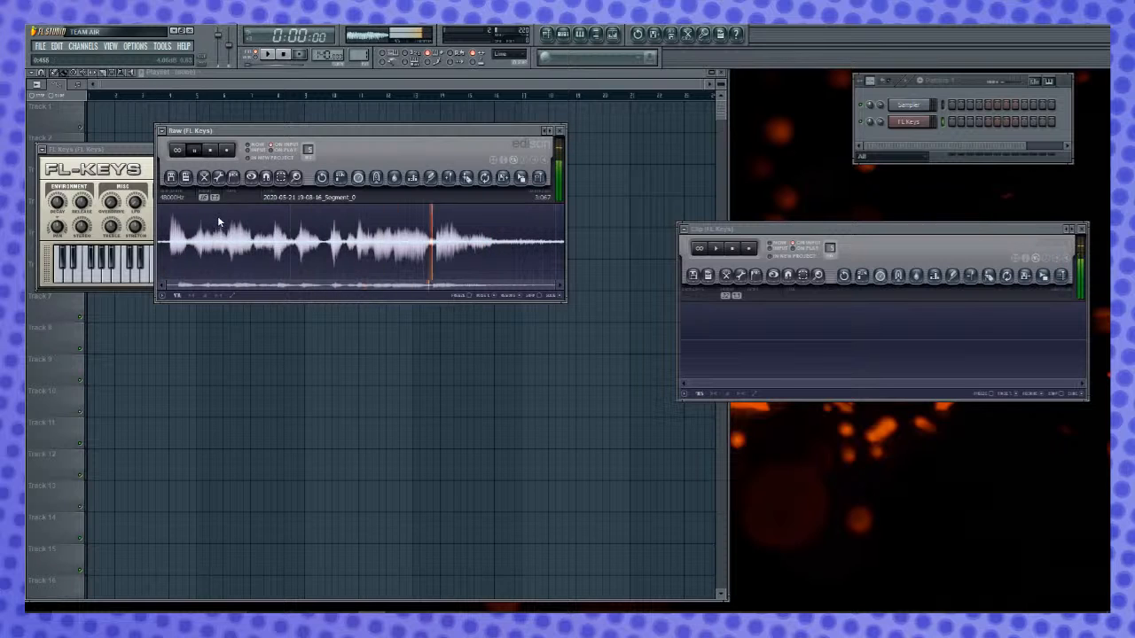
key(space)
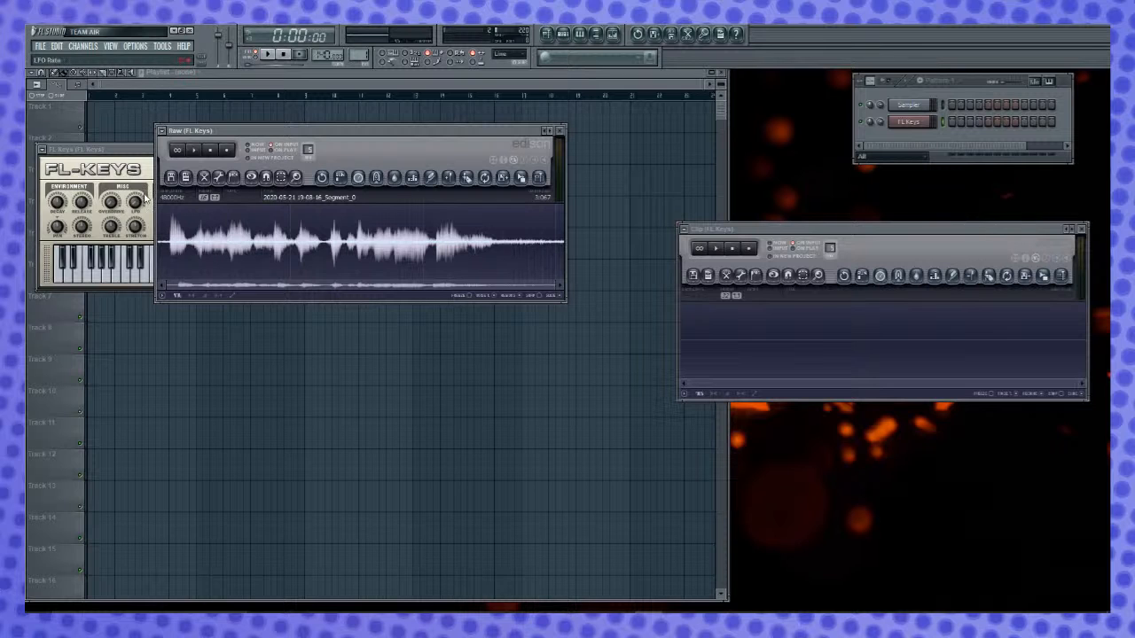
- Close the FL Keys instrument window and delete the FL Keys channel
click(121, 156)
drag(125, 148, 166, 332)
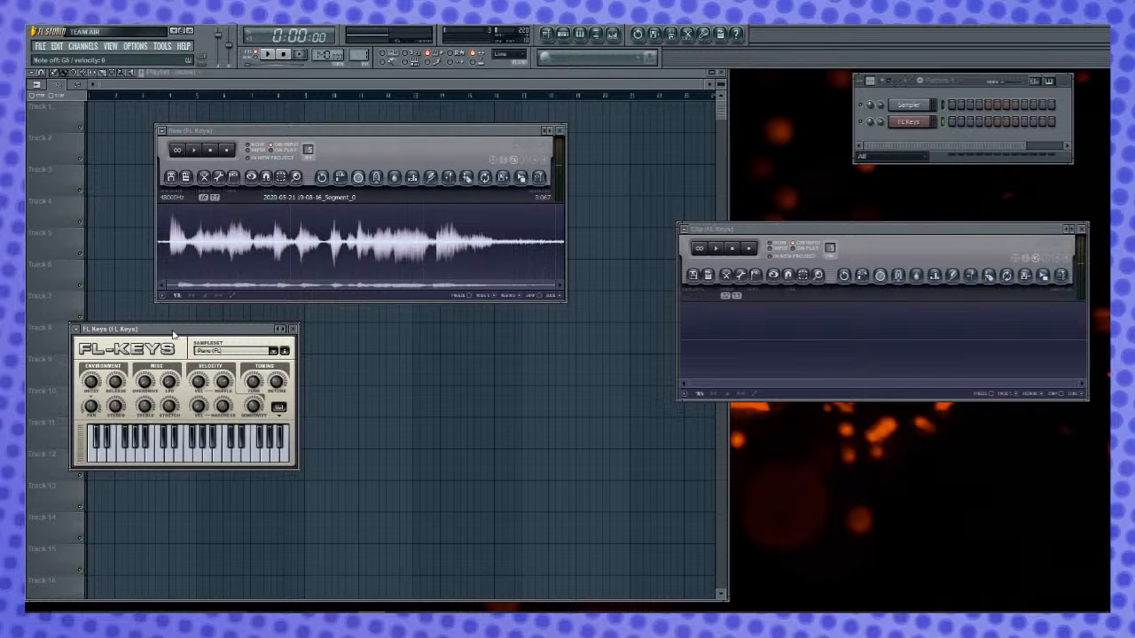
click(293, 329)
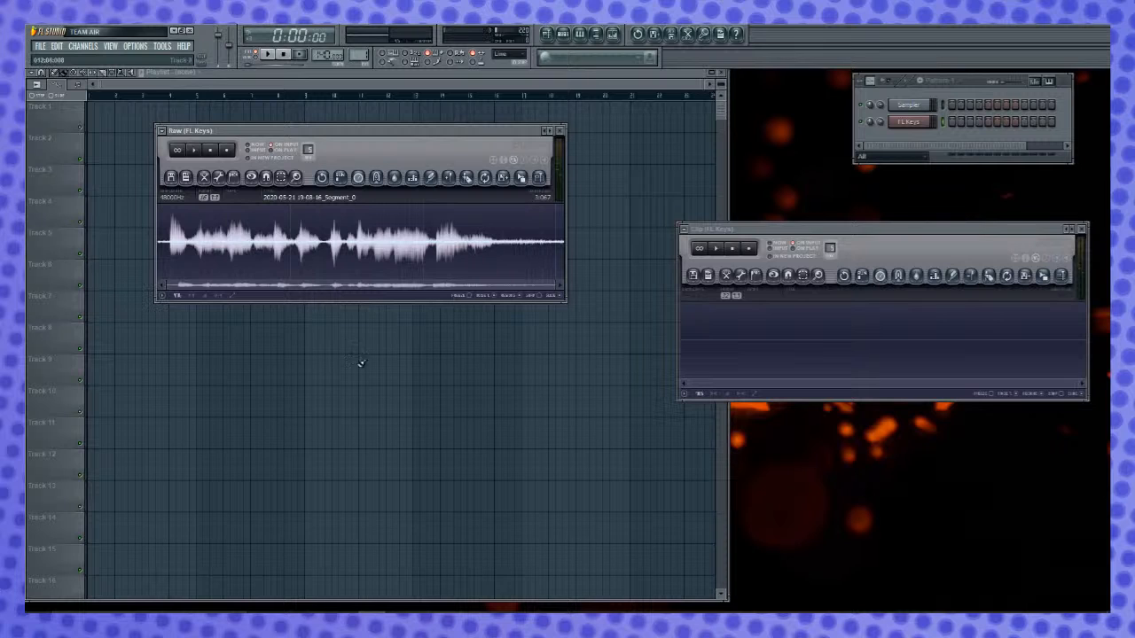
right_click(923, 129)
click(980, 259)
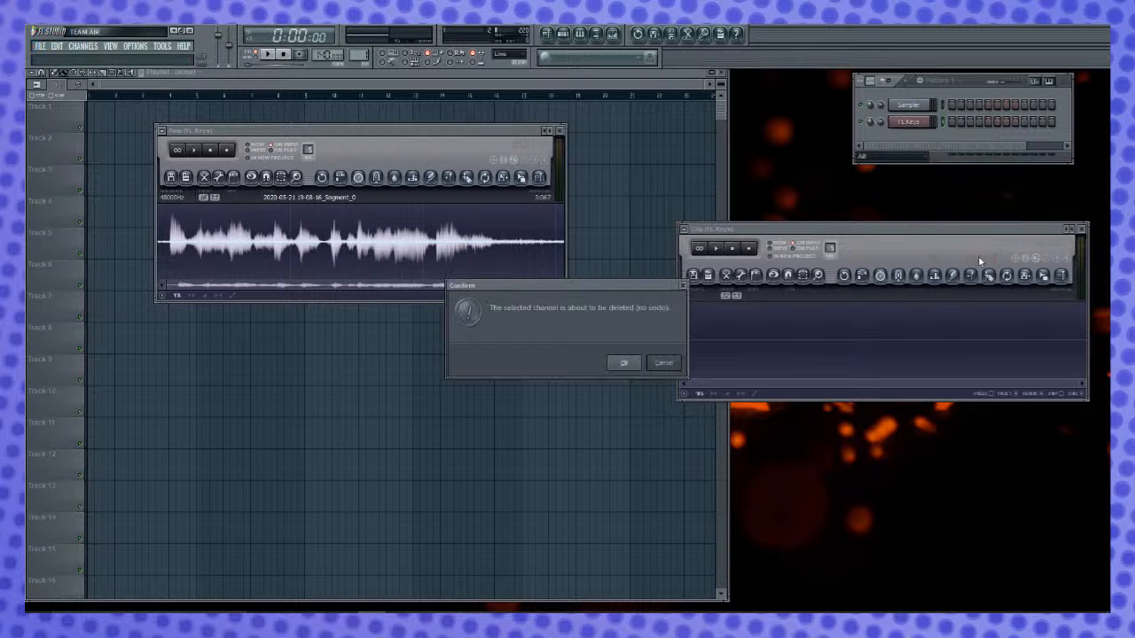
key(Return)
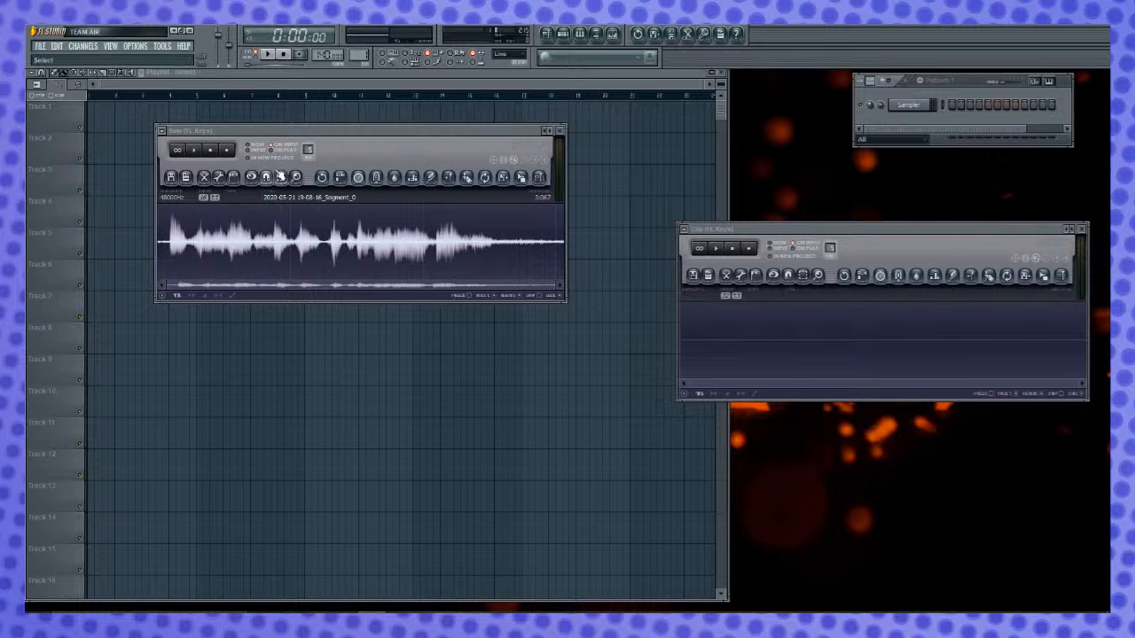
- Replay the phrase in the Raw editor several times to pick out a short sustained vocal sound
click(170, 247)
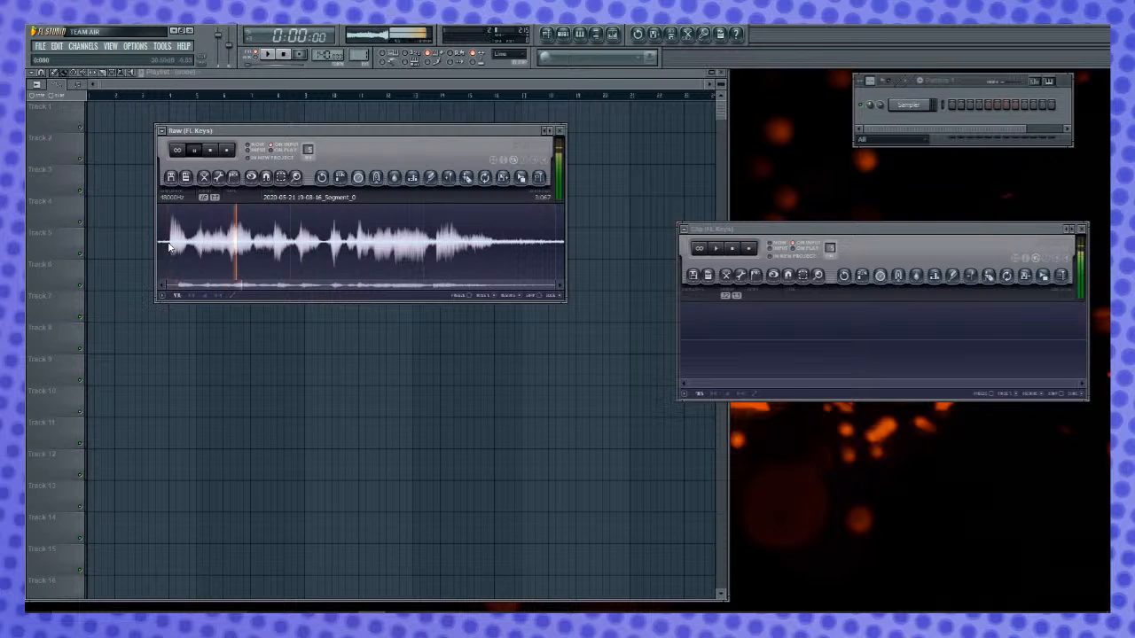
key(space)
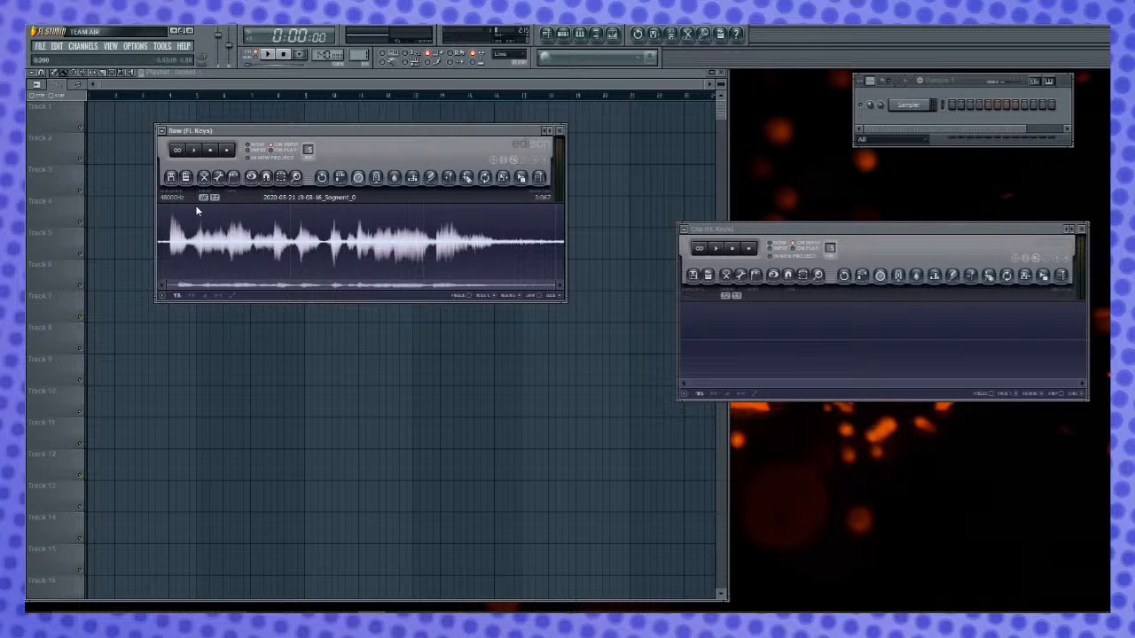
key(space)
key(space)
key(space)
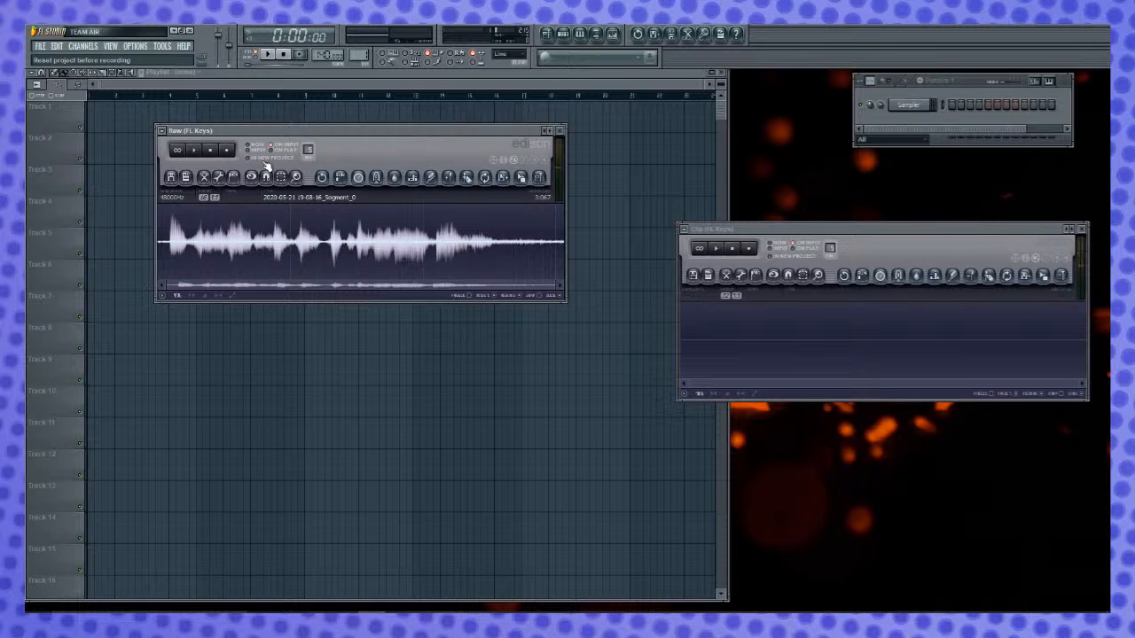
key(space)
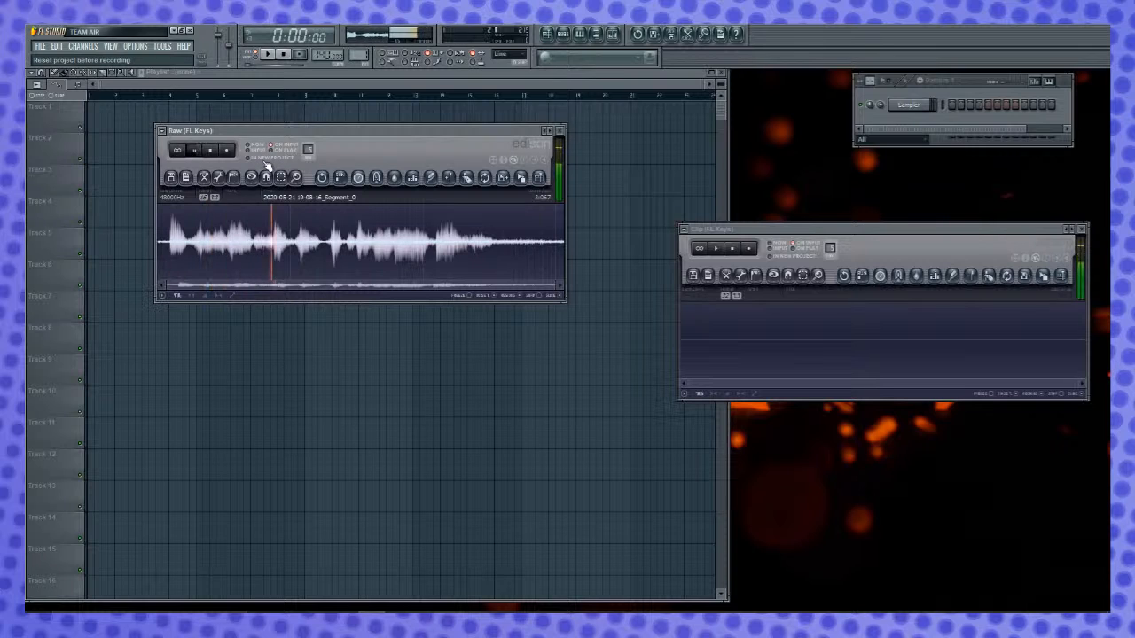
key(space)
key(space)
key(space)
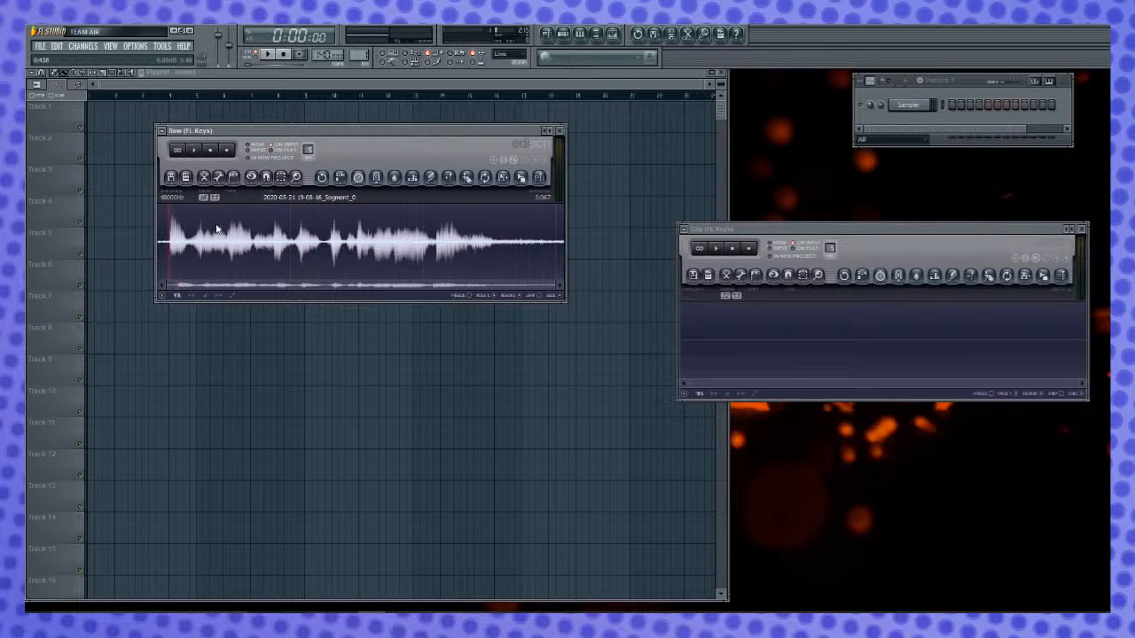
key(space)
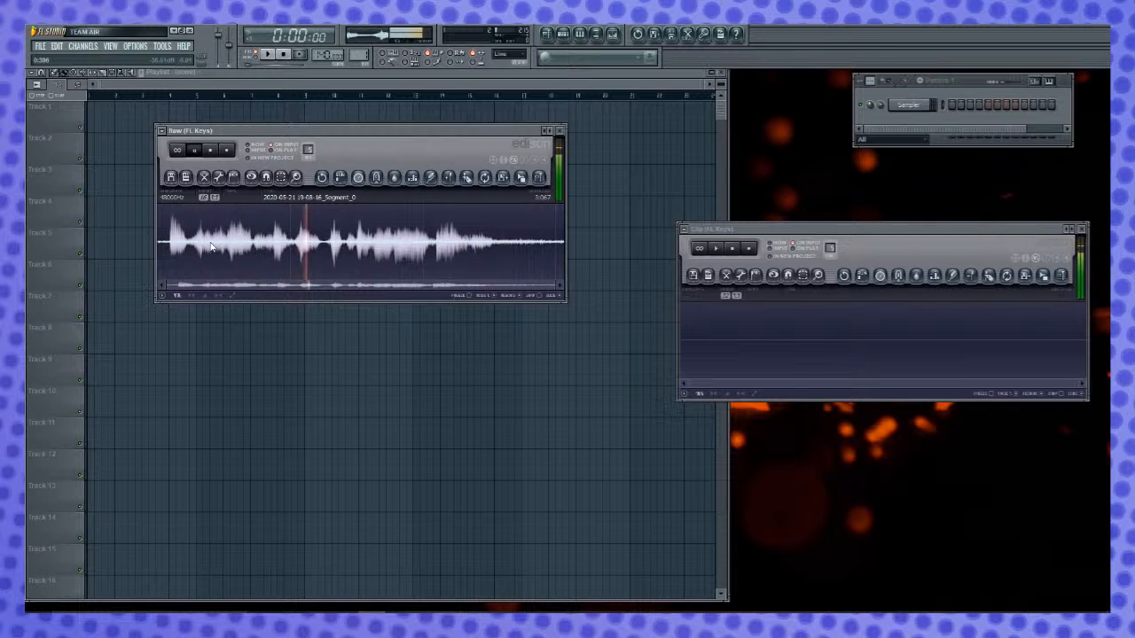
key(space)
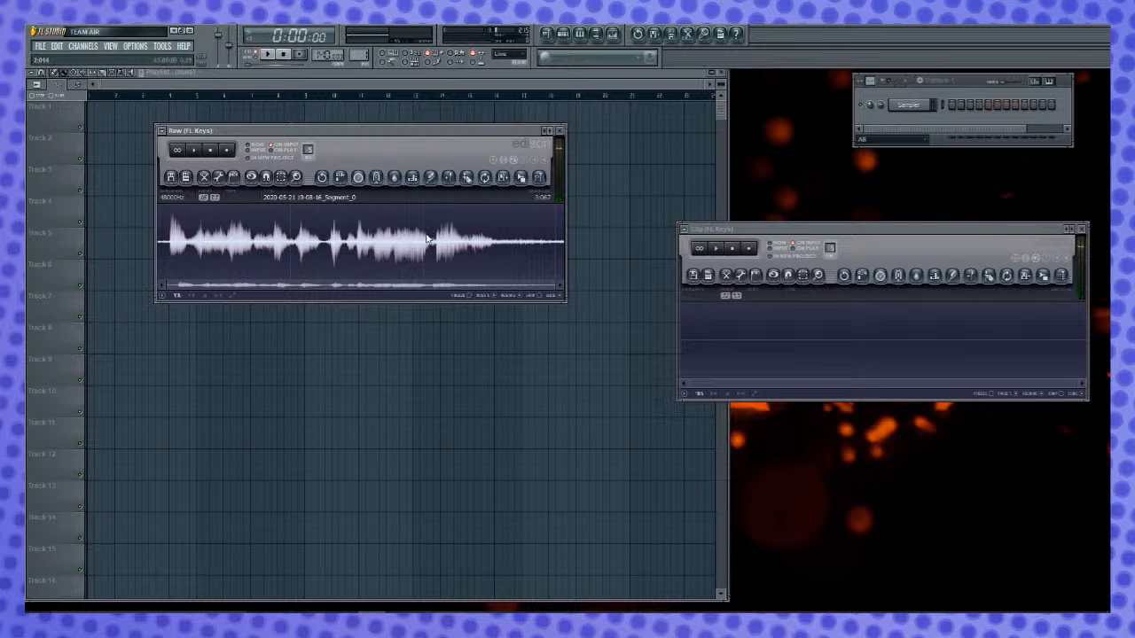
- Copy the vocal sound from about 2.14 s to 2.27 s into the Clip editor and close the Raw editor
drag(439, 244, 459, 245)
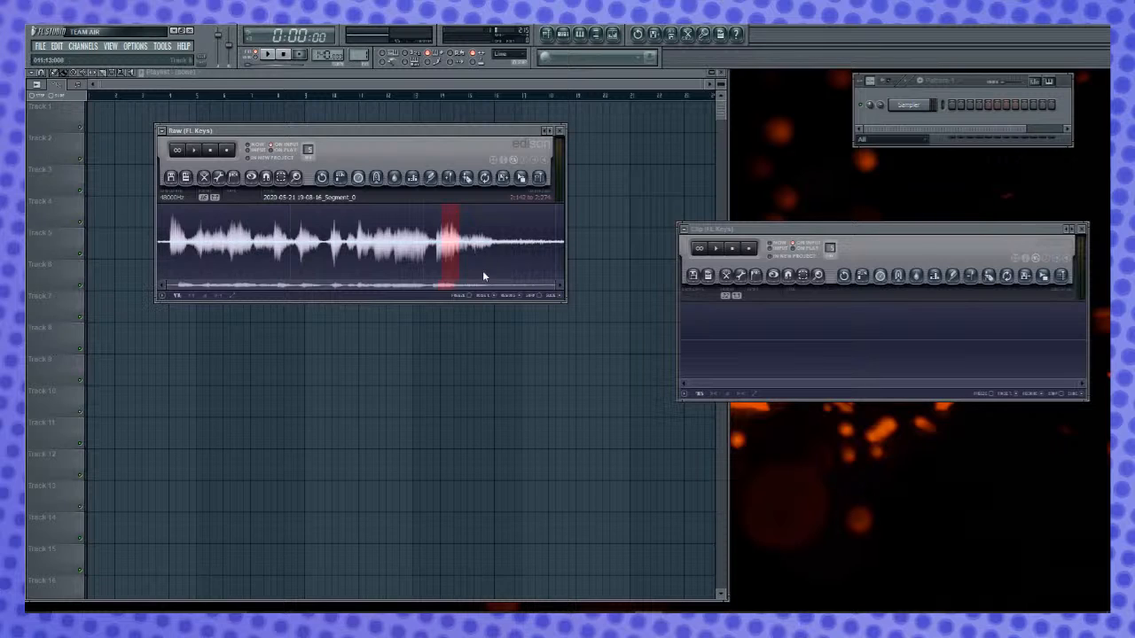
drag(535, 192, 834, 363)
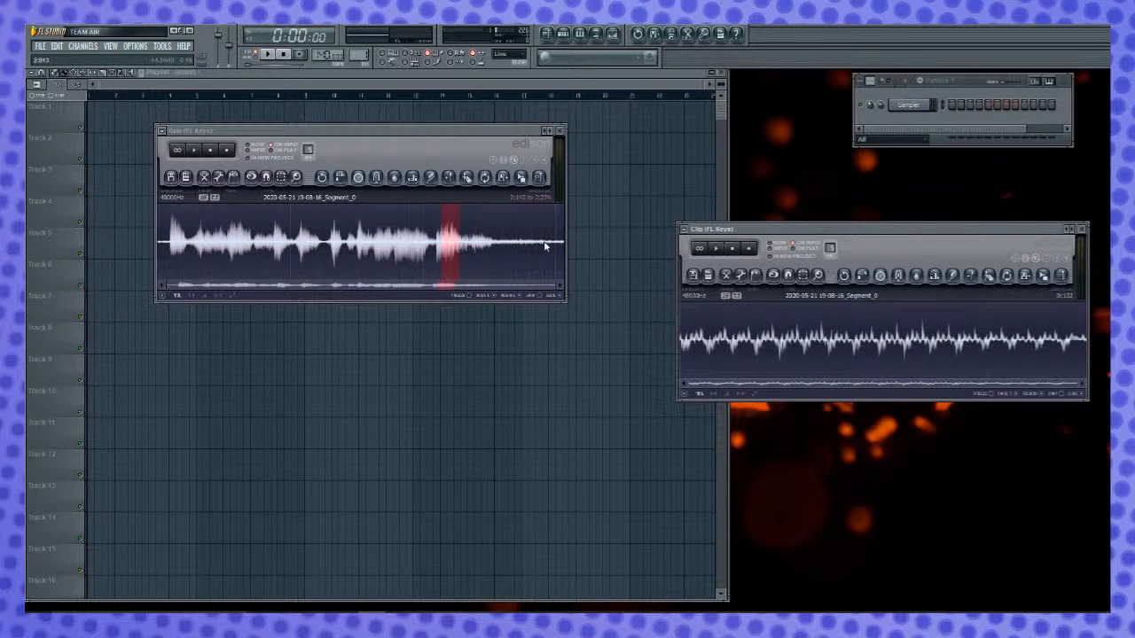
click(560, 130)
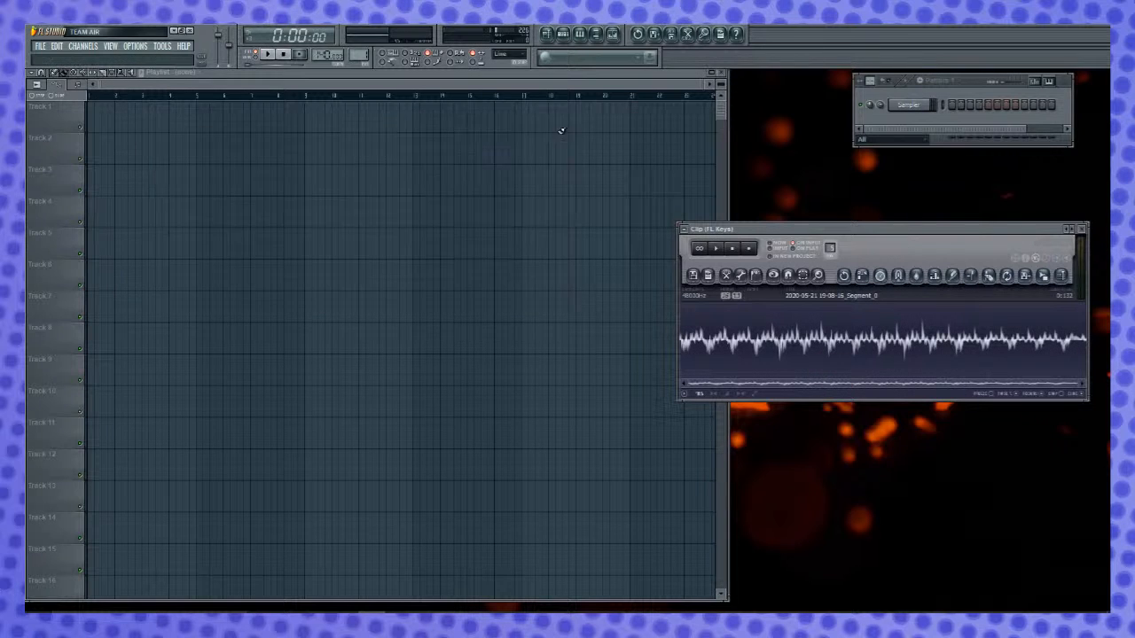
- Play the short sample in the Clip editor and normalize its full length
click(892, 344)
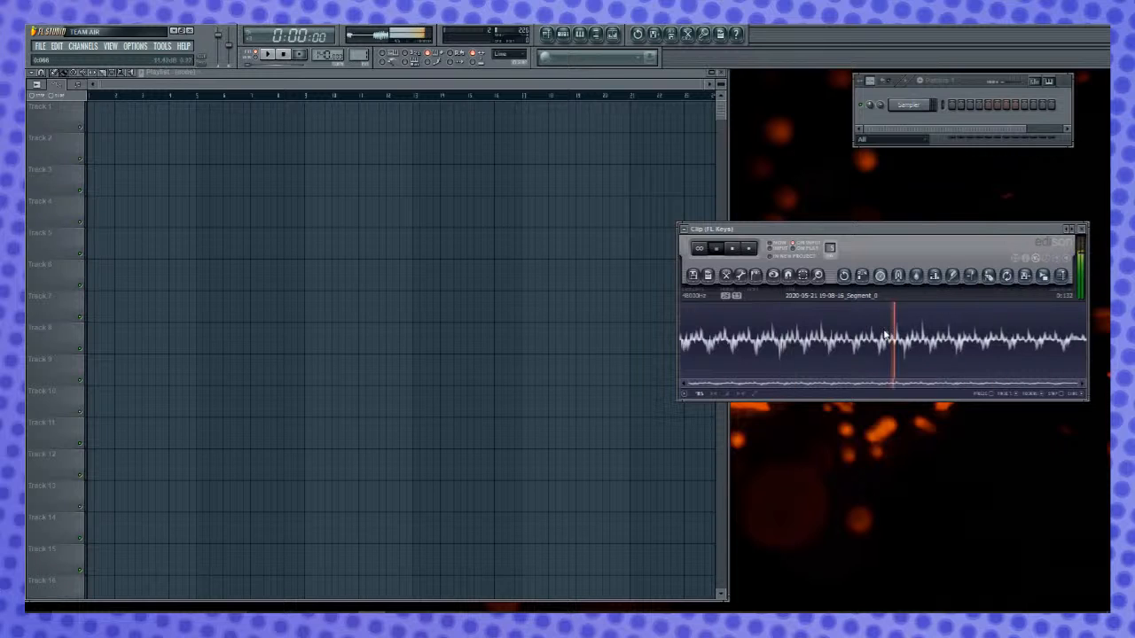
key(space)
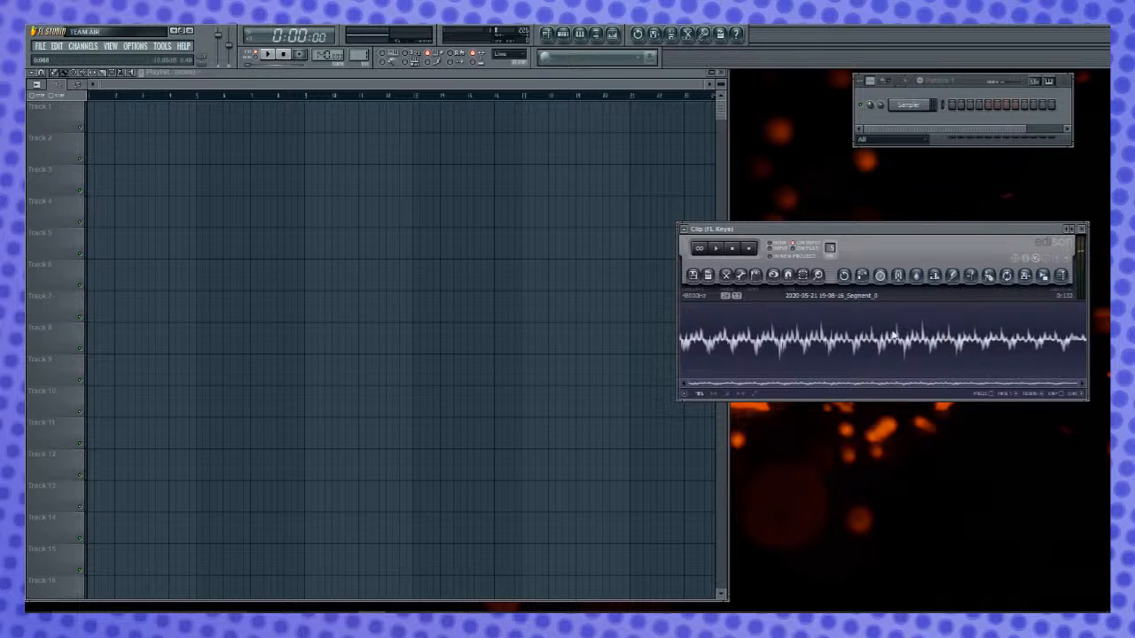
key(ctrl+a)
key(ctrl+n)
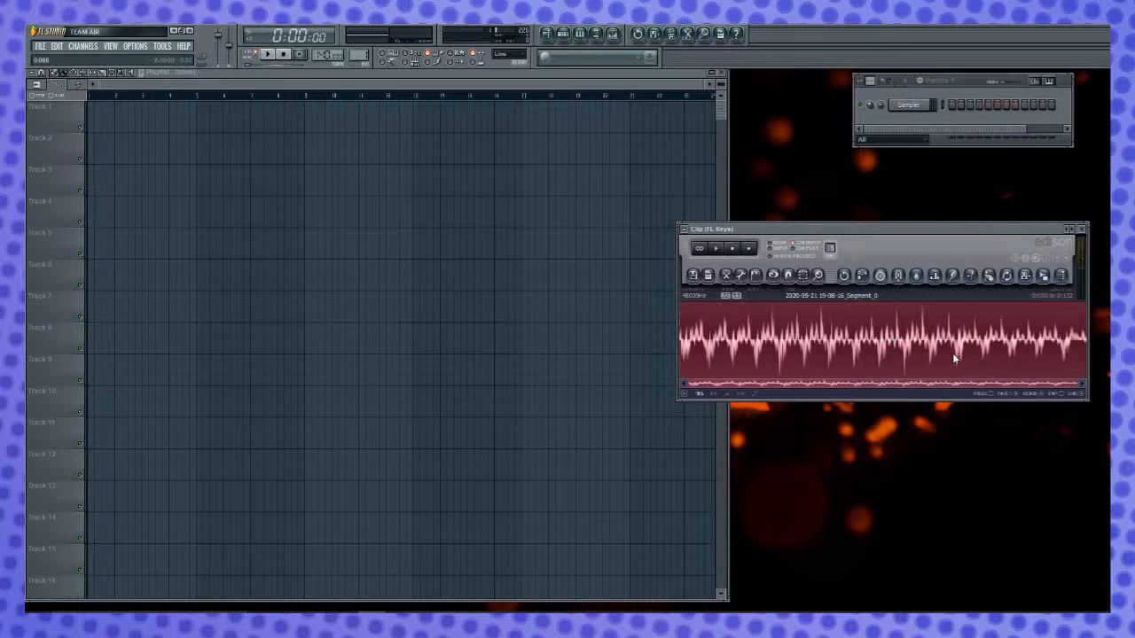
- Time-stretch the vocal clip twice with a 400% time multiplier and the Pro transient method
click(878, 279)
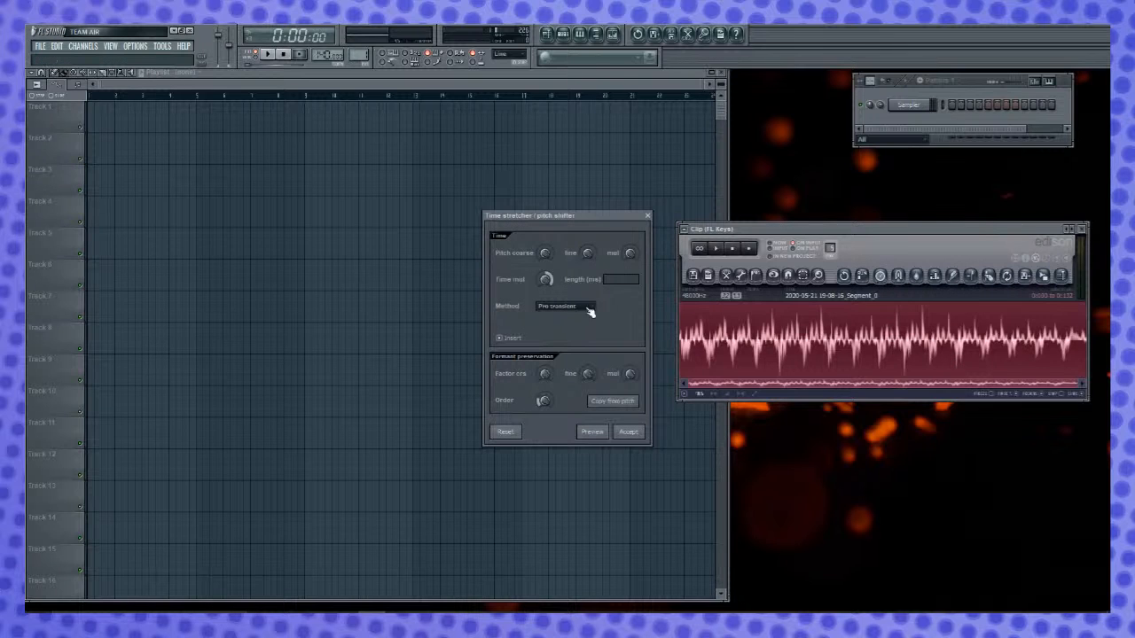
click(591, 432)
click(628, 432)
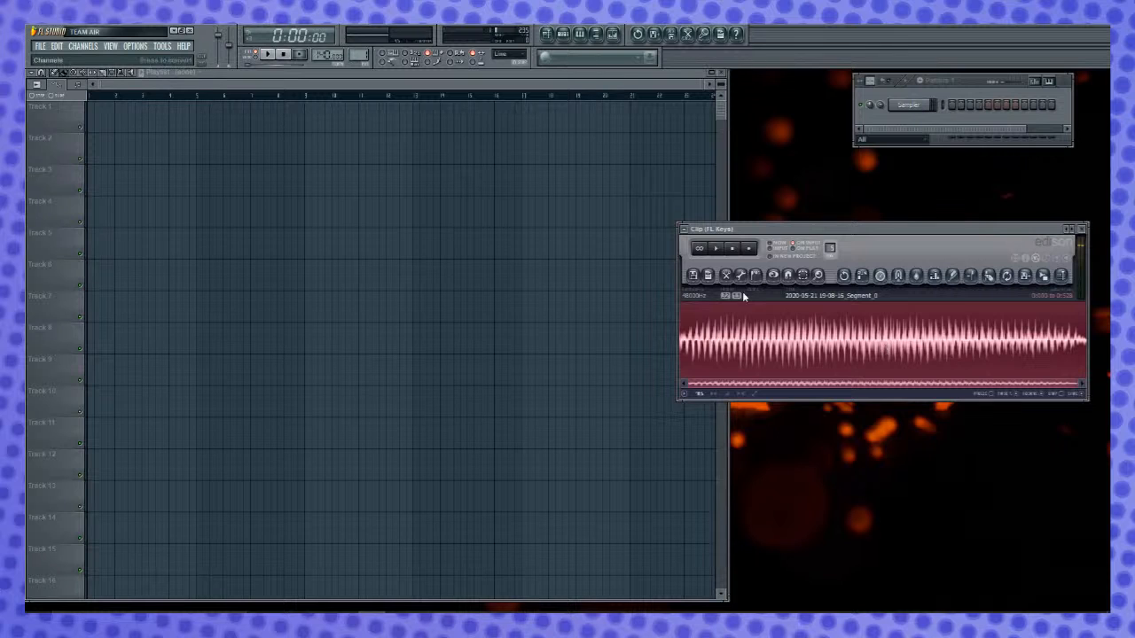
click(858, 276)
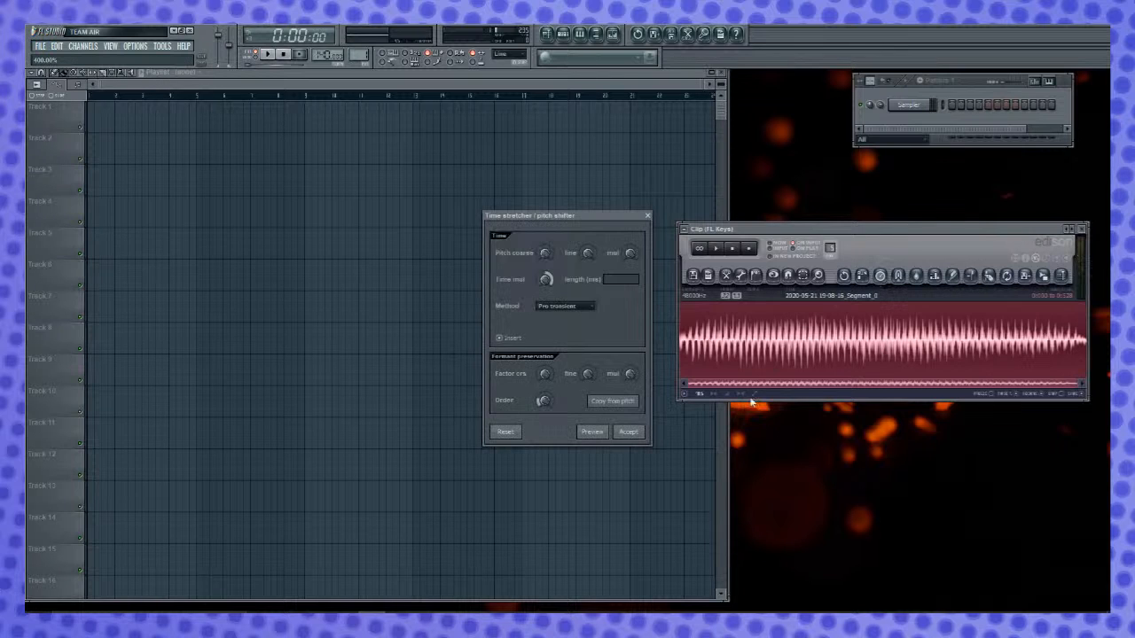
click(629, 431)
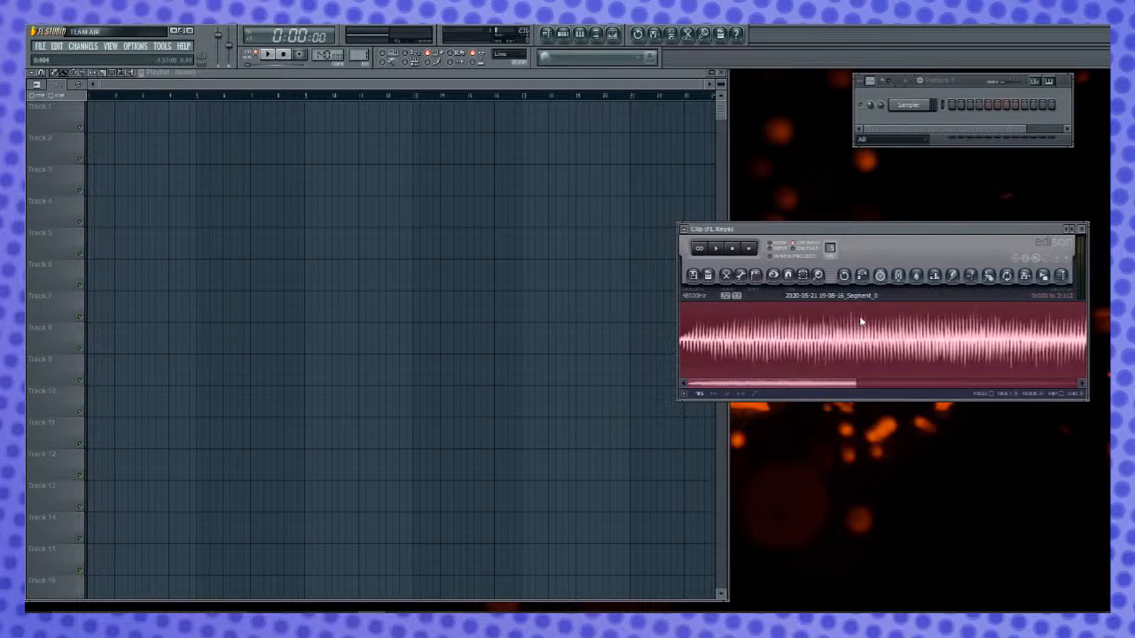
- Dismiss the convolution reverb and time-stretch the clip once more with the 400% multiplier
click(898, 276)
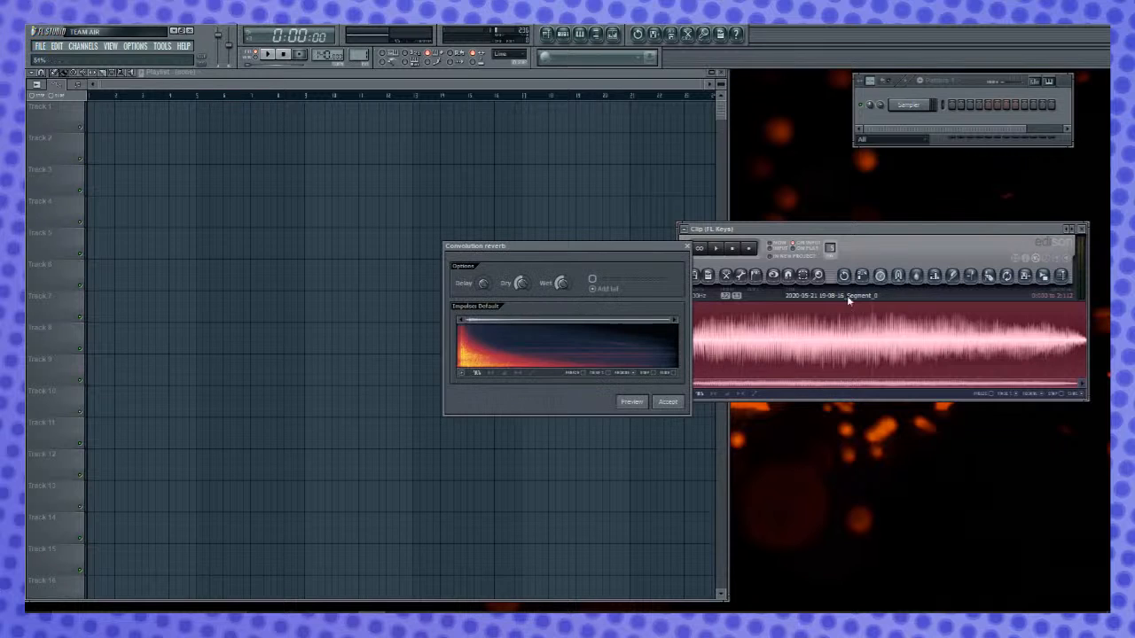
click(688, 246)
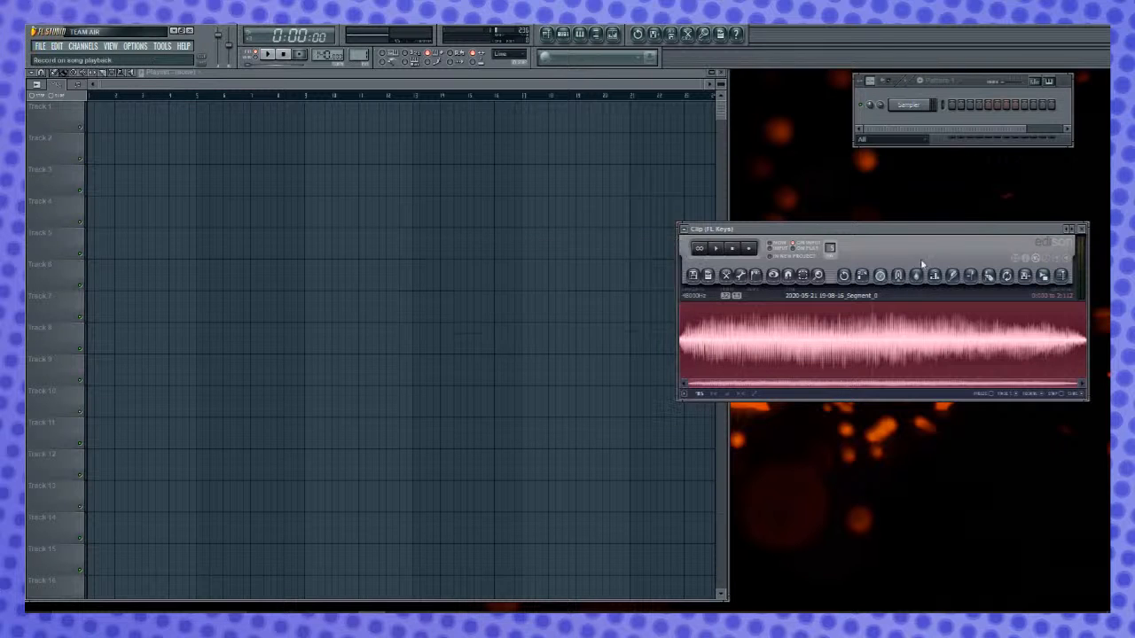
click(881, 276)
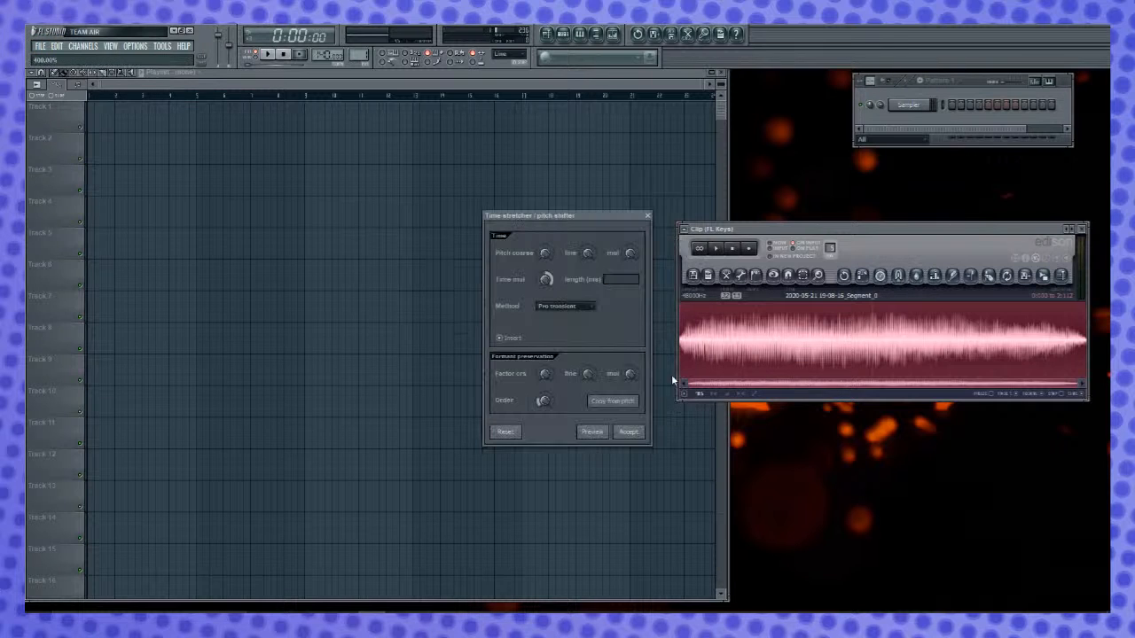
click(630, 432)
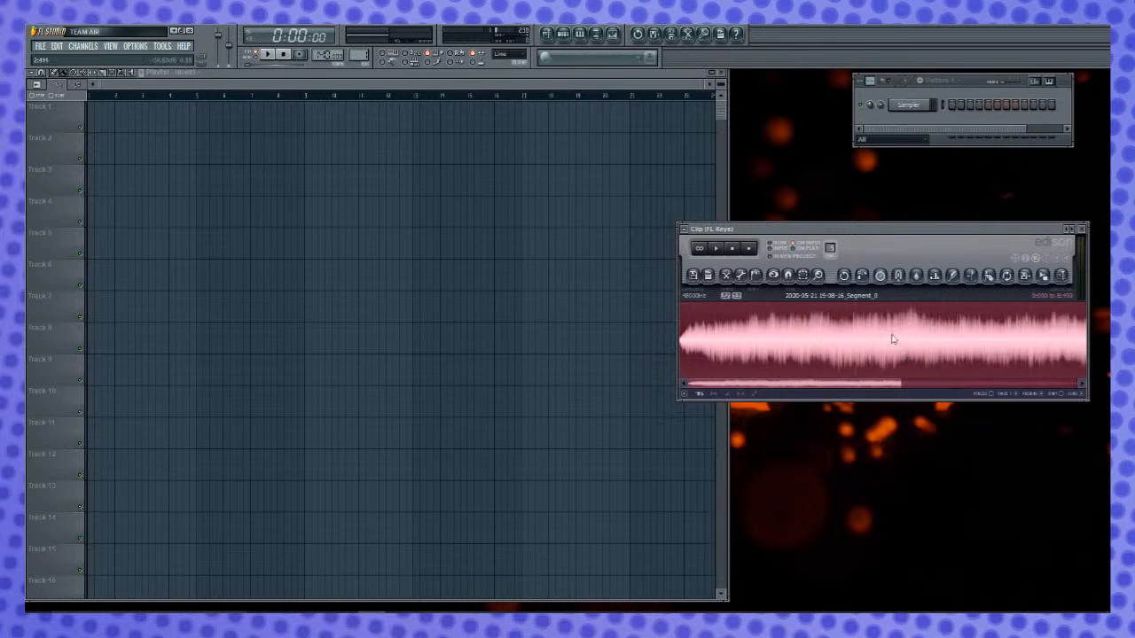
- Play the stretched clip and view its whole waveform to judge the start and end
key(space)
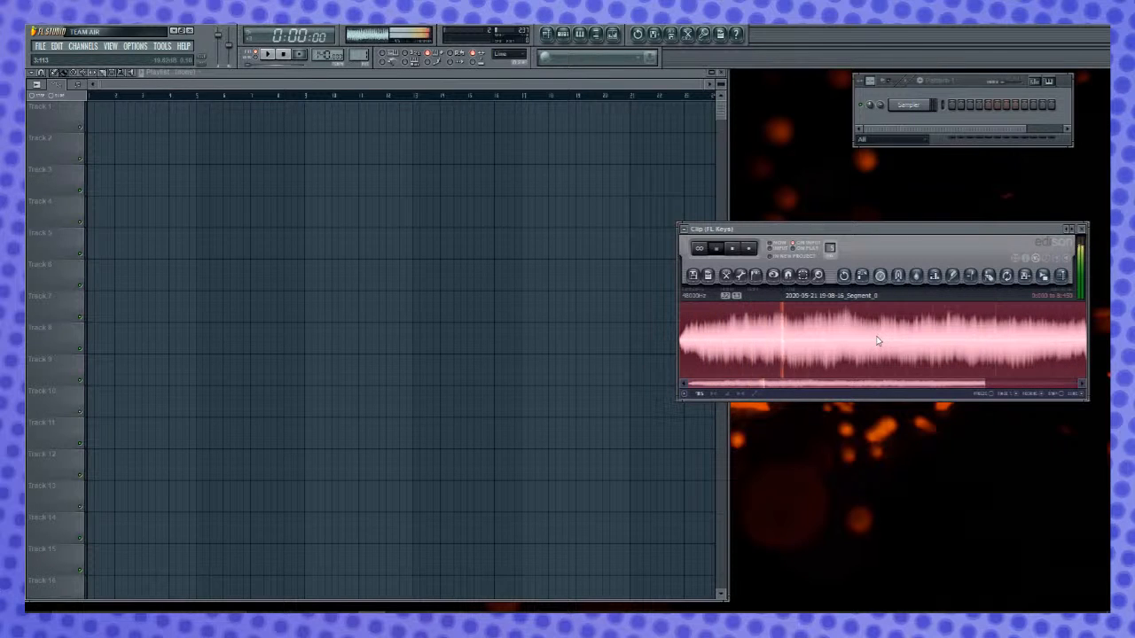
key(space)
drag(774, 346, 601, 337)
drag(997, 341, 670, 348)
scroll(829, 330, down, 2)
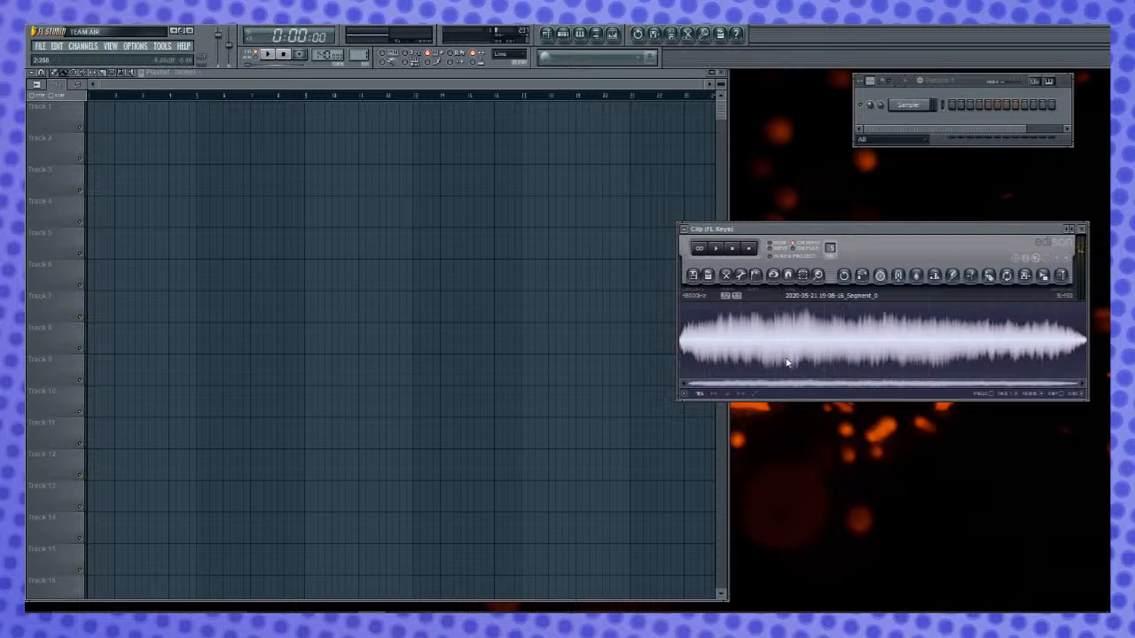
- Delete the fade-in at the clip's start and the fading tail at its end, trimming it to about 4.37 s
drag(737, 336, 587, 356)
key(Delete)
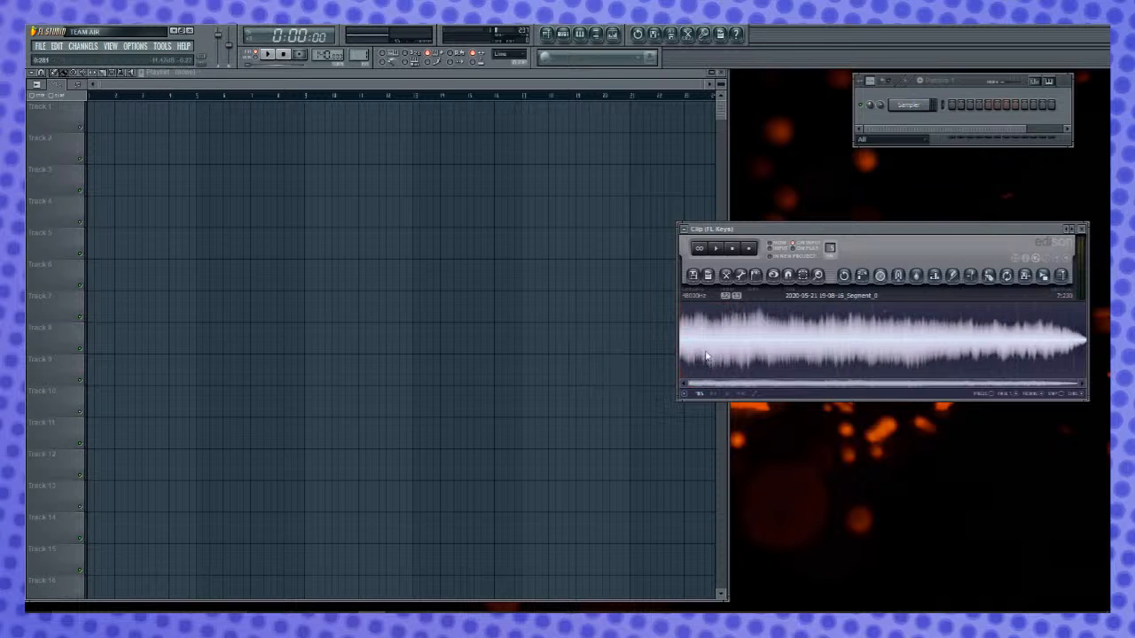
drag(924, 349, 1098, 355)
key(Delete)
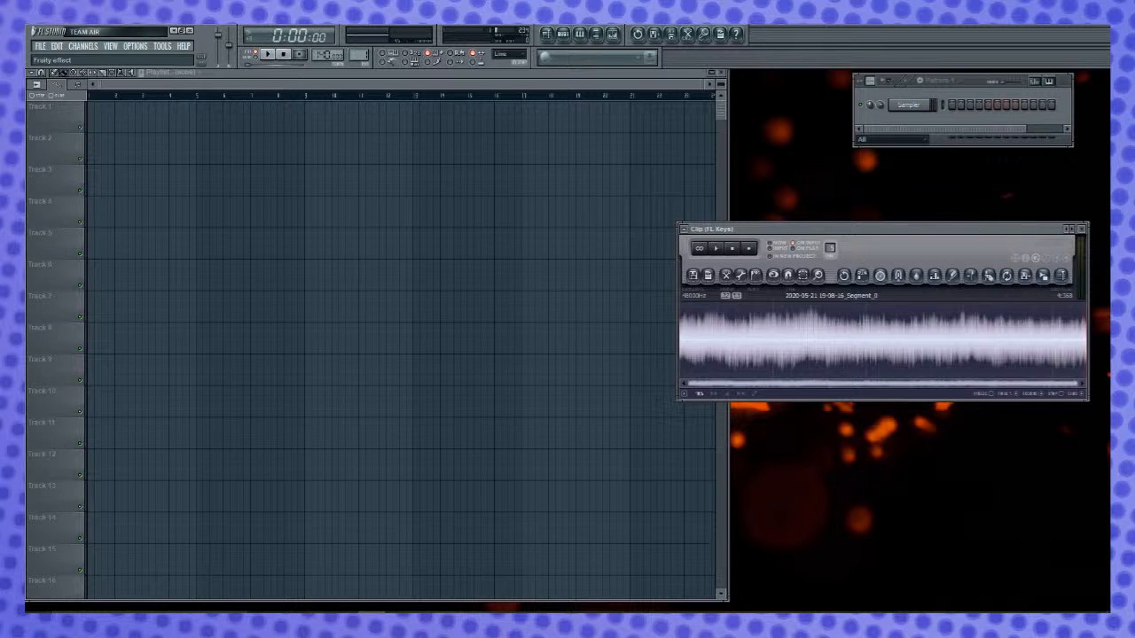
- Open Newtone and load the trimmed Edison clip into it
click(175, 248)
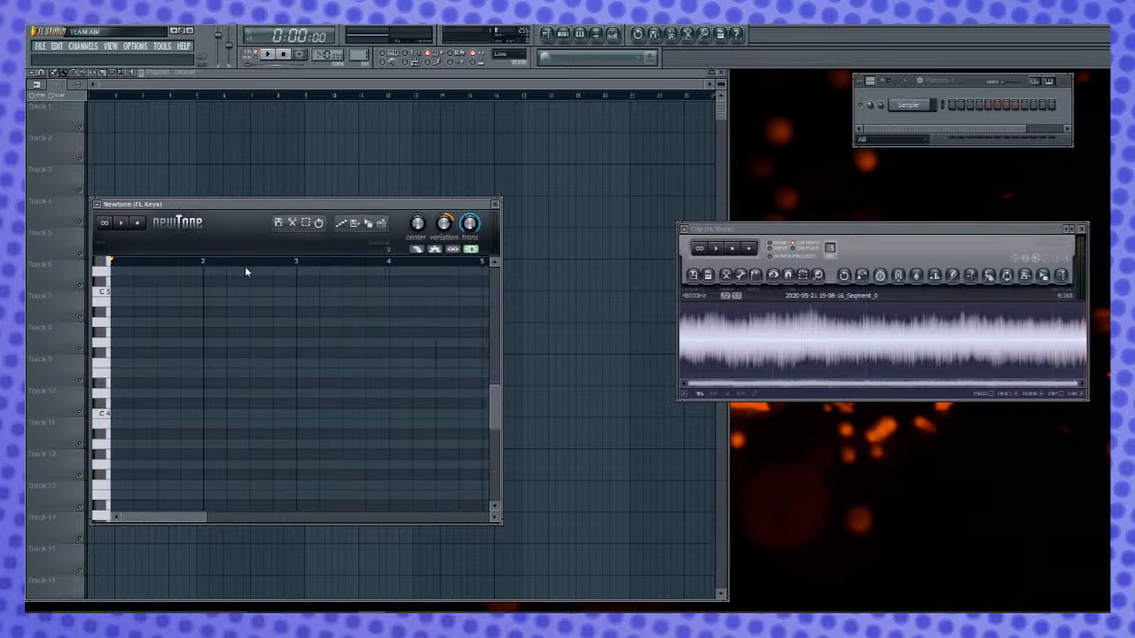
drag(1046, 278, 139, 395)
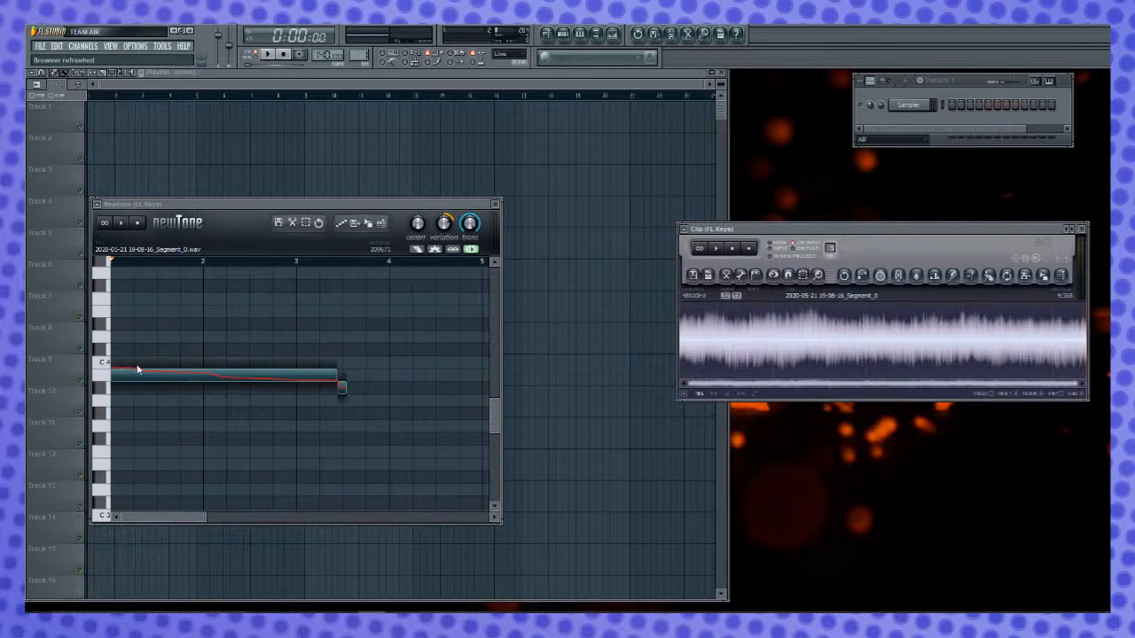
scroll(196, 348, down, 1)
scroll(417, 312, up, 4)
- Delete the short note at the end, flatten the long note's pitch with maximum Center and minimum Variation and Trans, and play it
click(341, 463)
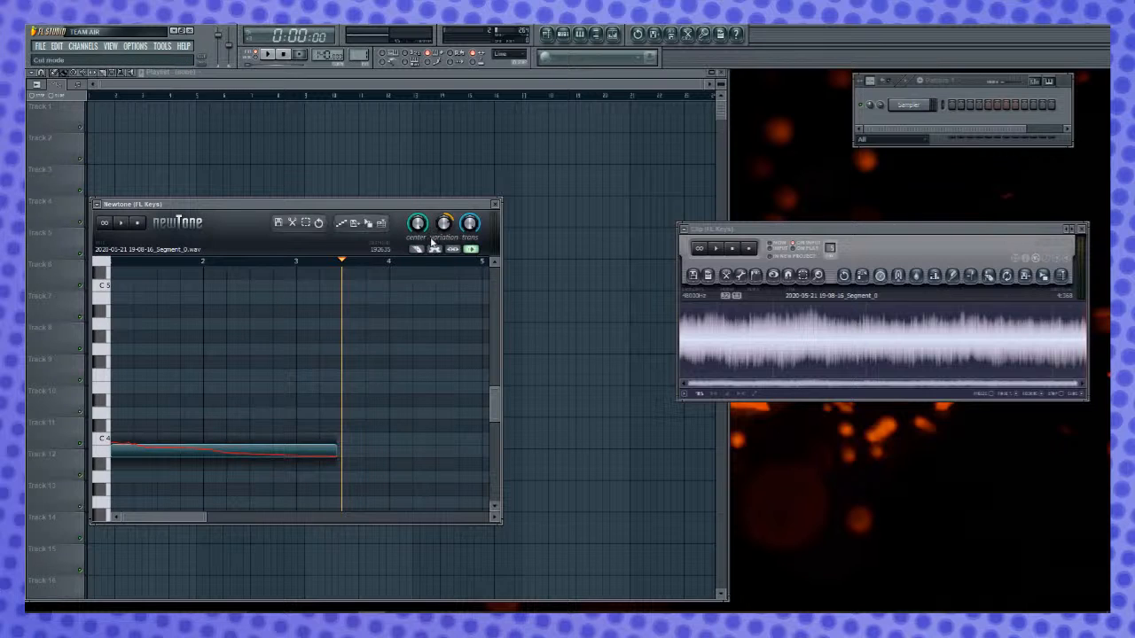
mouse_move(444, 224)
mouse_down()
mouse_move(445, 250)
mouse_move(444, 218)
mouse_up()
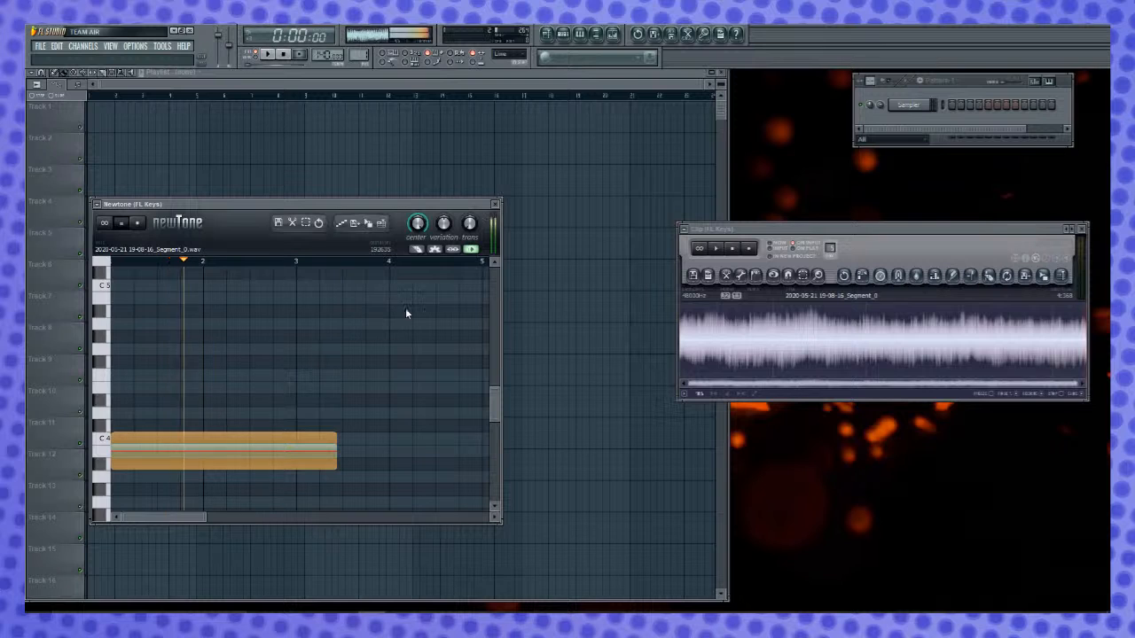
key(space)
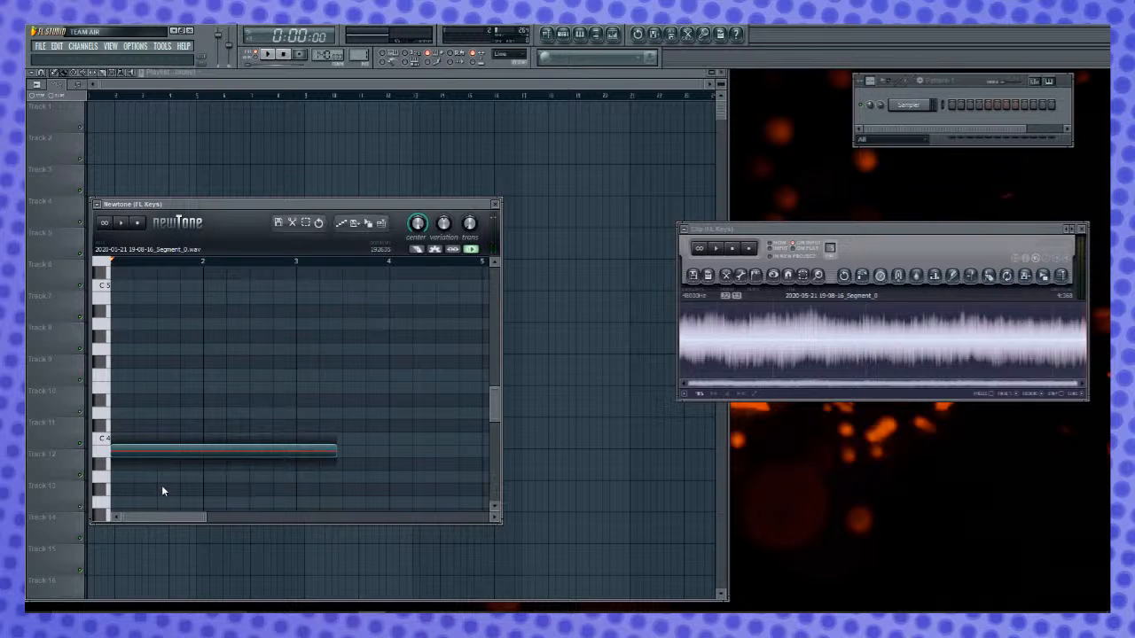
- Trim a short piece off the start and the end of the long note in Newtone
drag(203, 524, 79, 513)
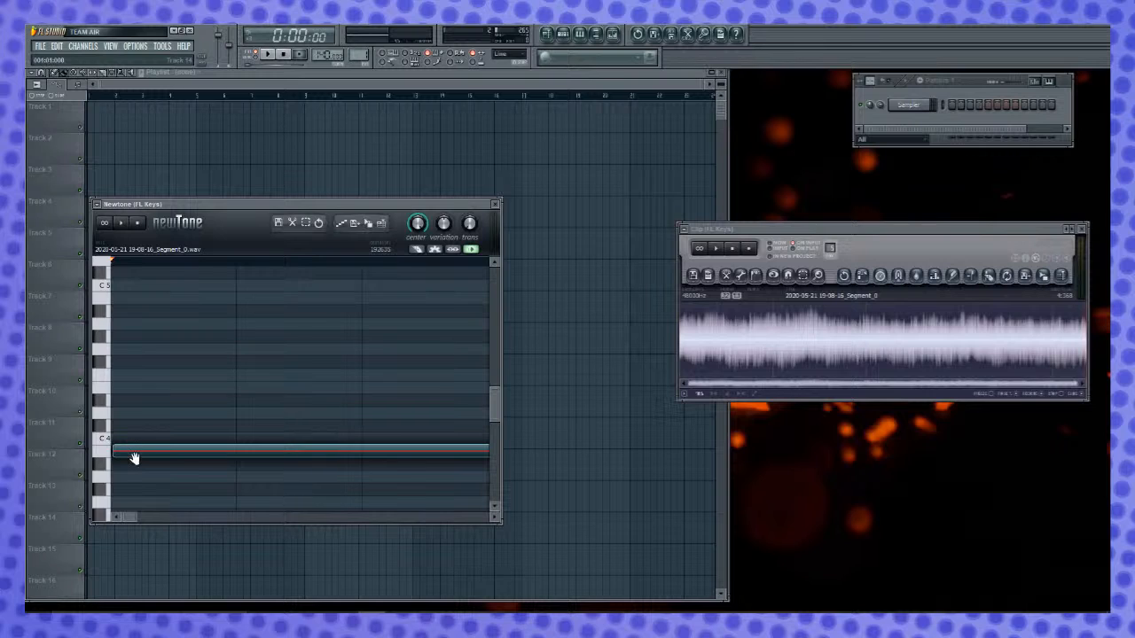
drag(144, 455, 150, 428)
scroll(374, 446, down, 1)
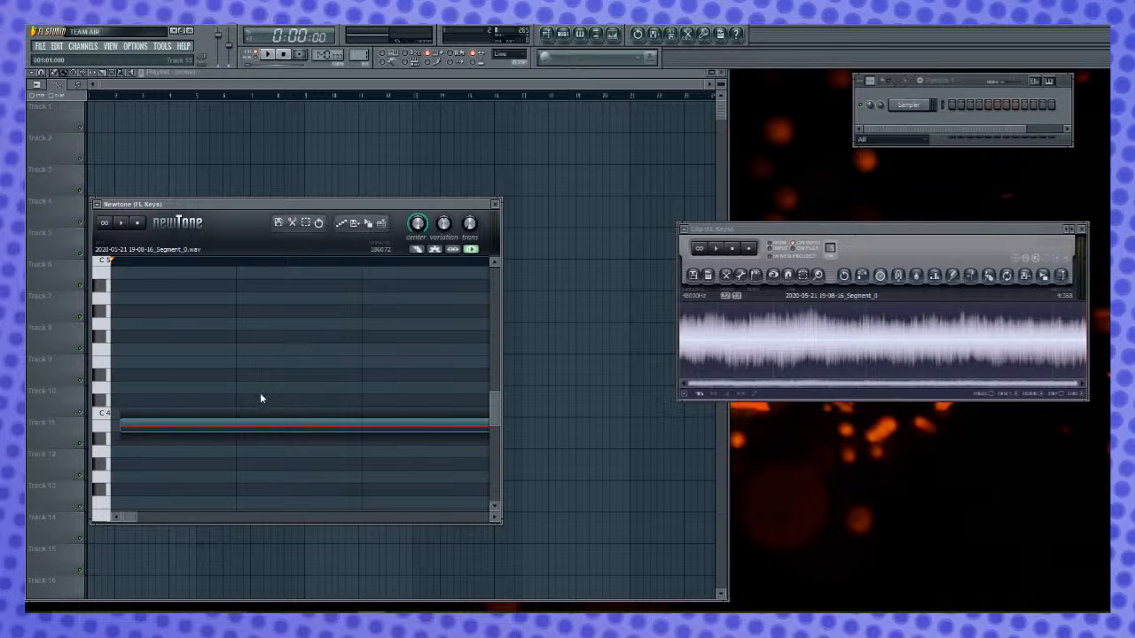
drag(413, 434, 379, 434)
drag(133, 516, 173, 516)
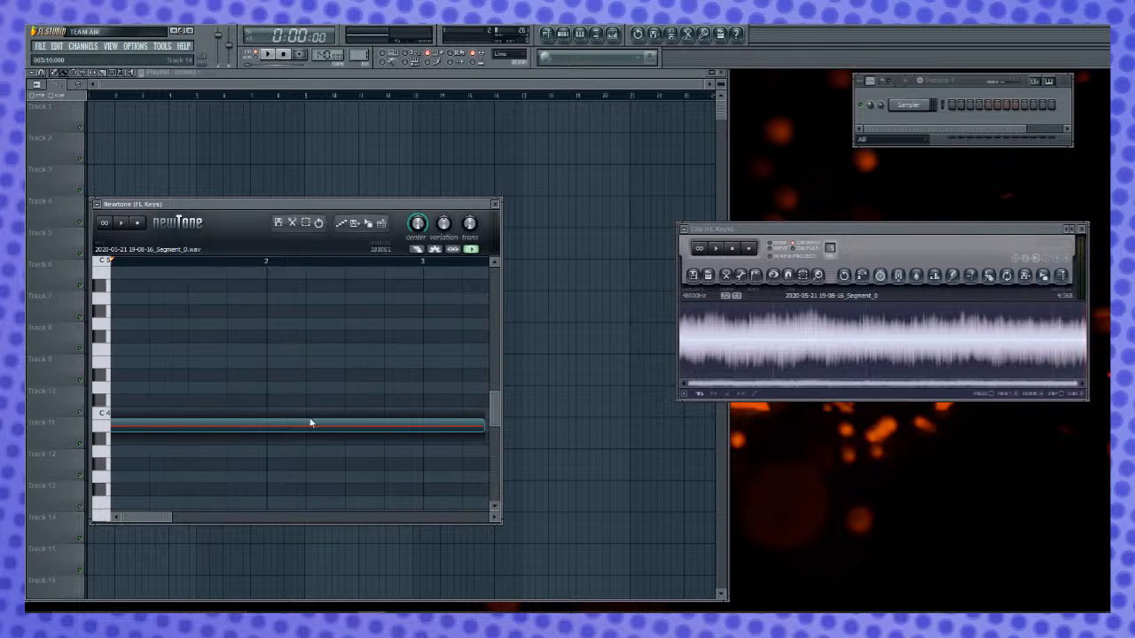
scroll(320, 420, up, 2)
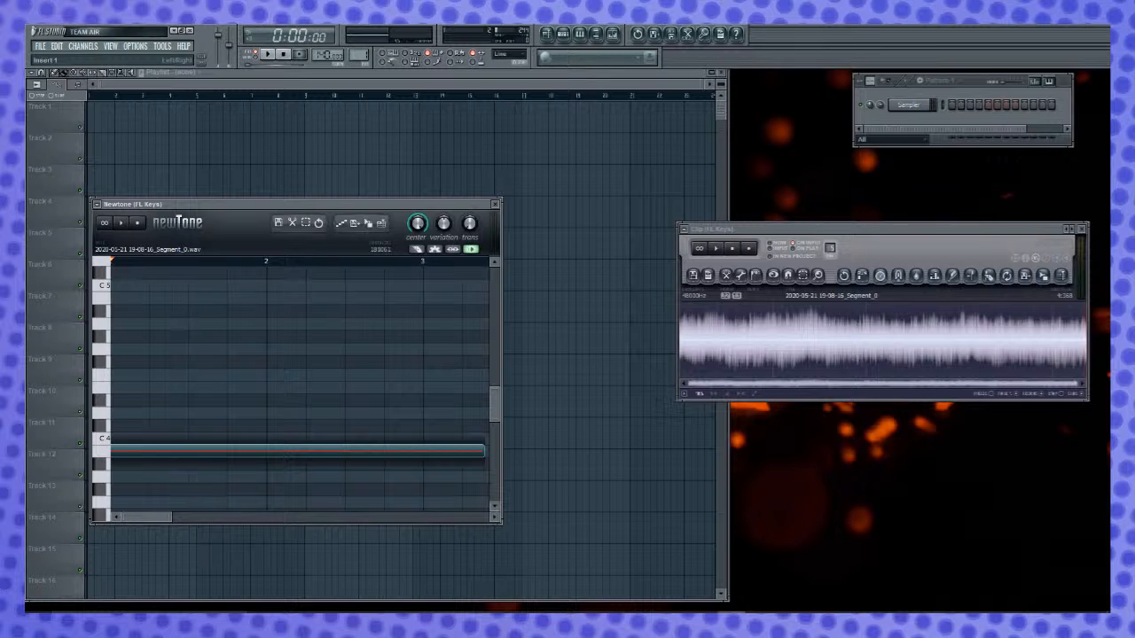
- Raise the note to C5, play it back, and transfer the retuned sound into the Edison Clip editor
drag(375, 205, 376, 101)
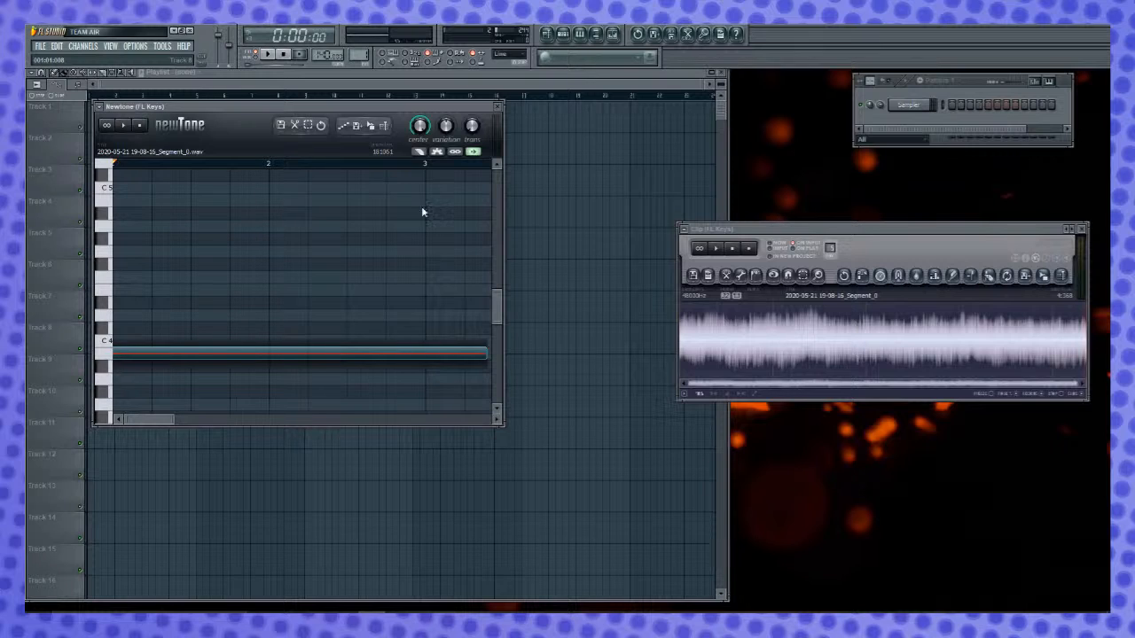
drag(177, 419, 221, 420)
drag(247, 354, 226, 189)
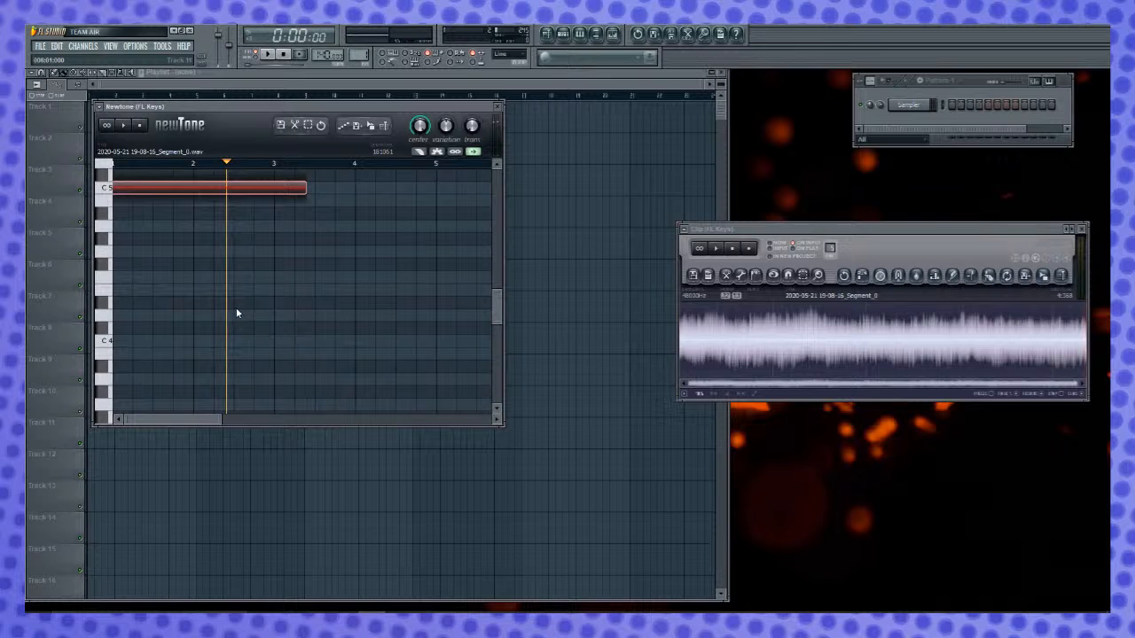
click(204, 198)
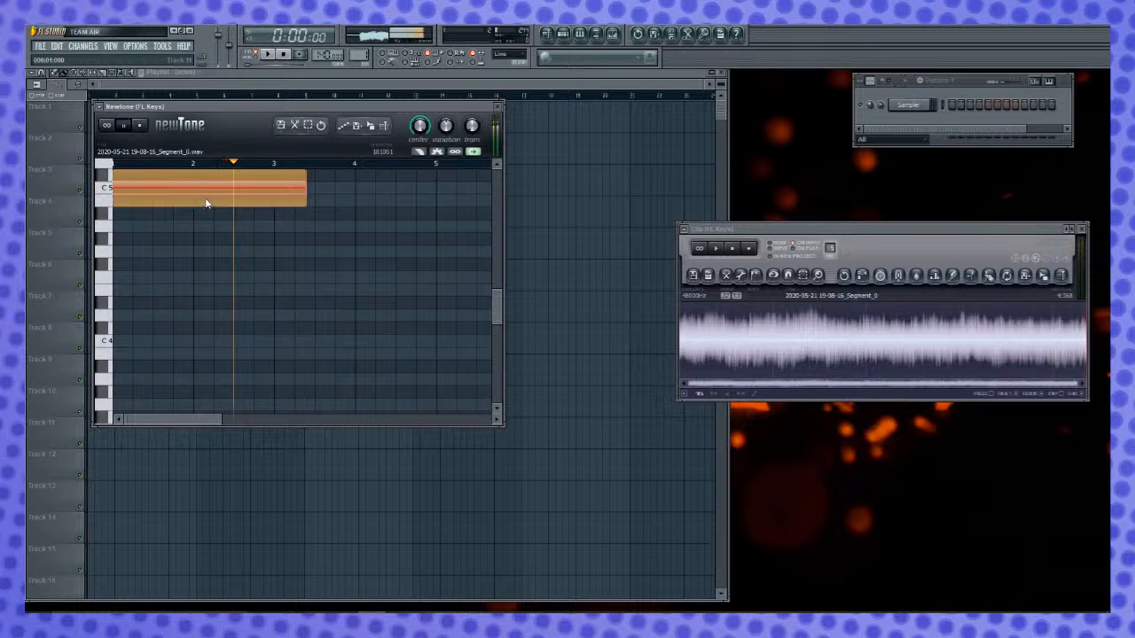
key(space)
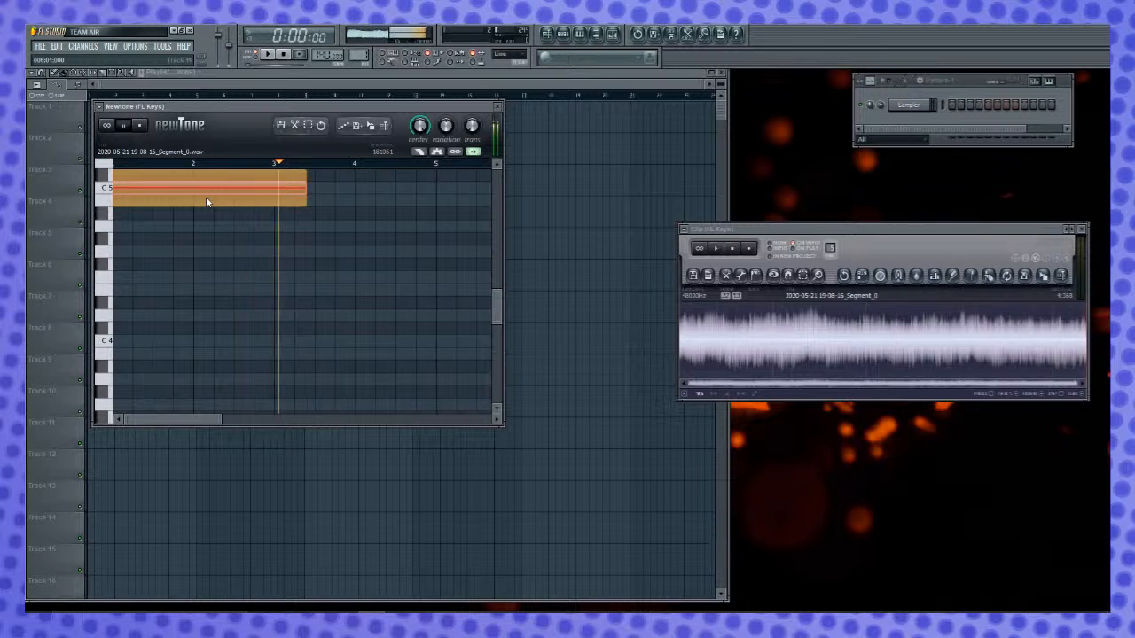
key(space)
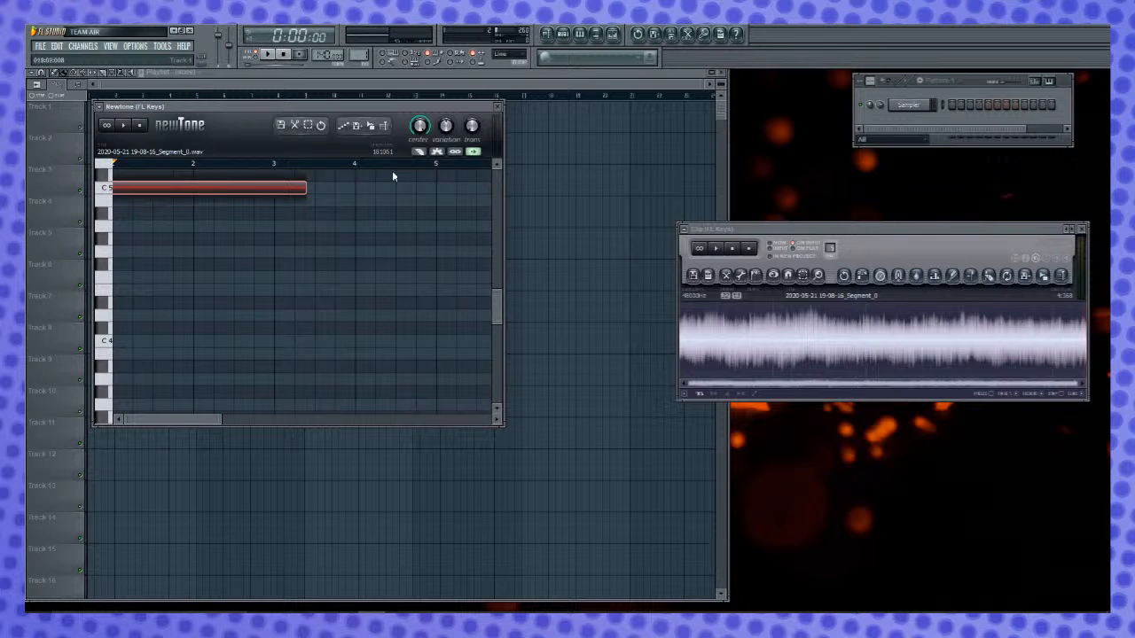
drag(371, 127, 945, 359)
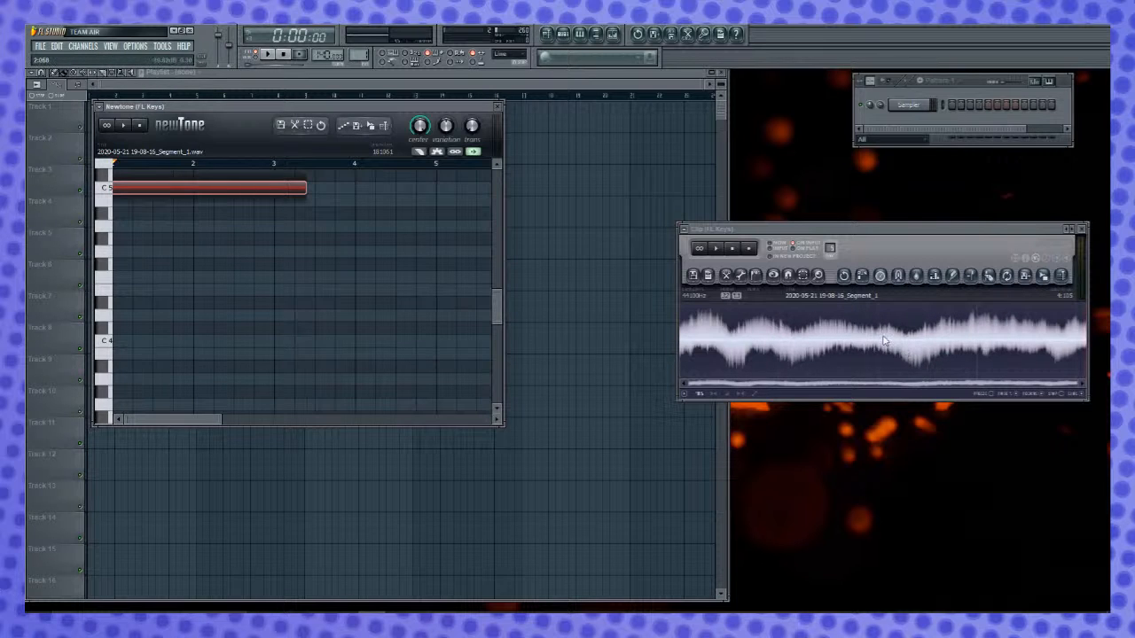
- Preview and apply Blur to the retuned clip in Edison, and normalize it
click(914, 277)
click(589, 408)
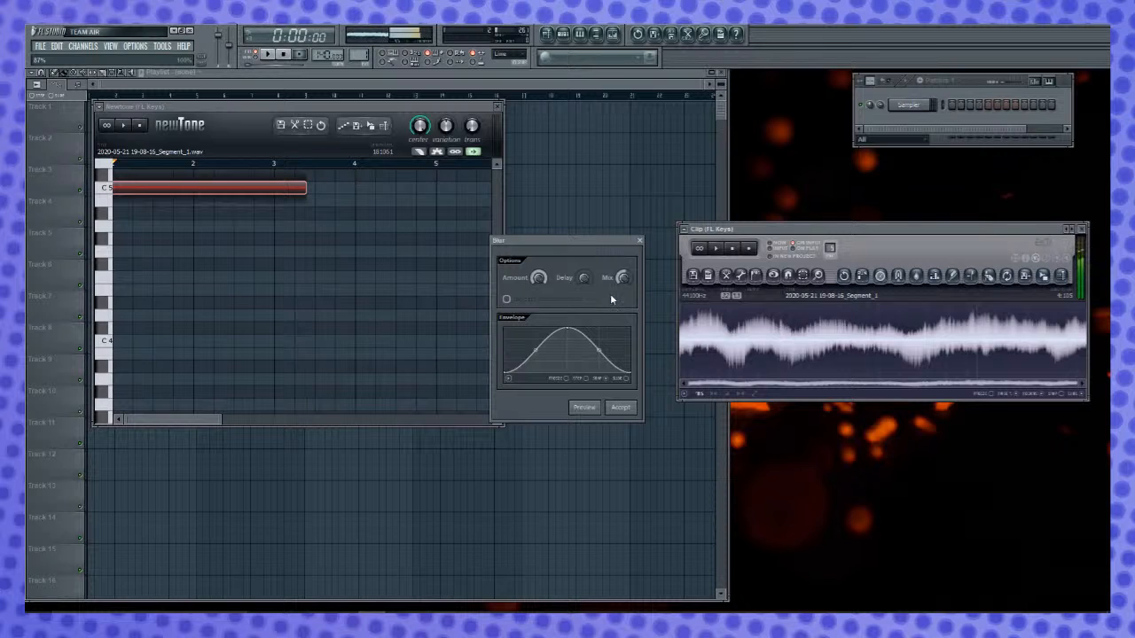
click(620, 407)
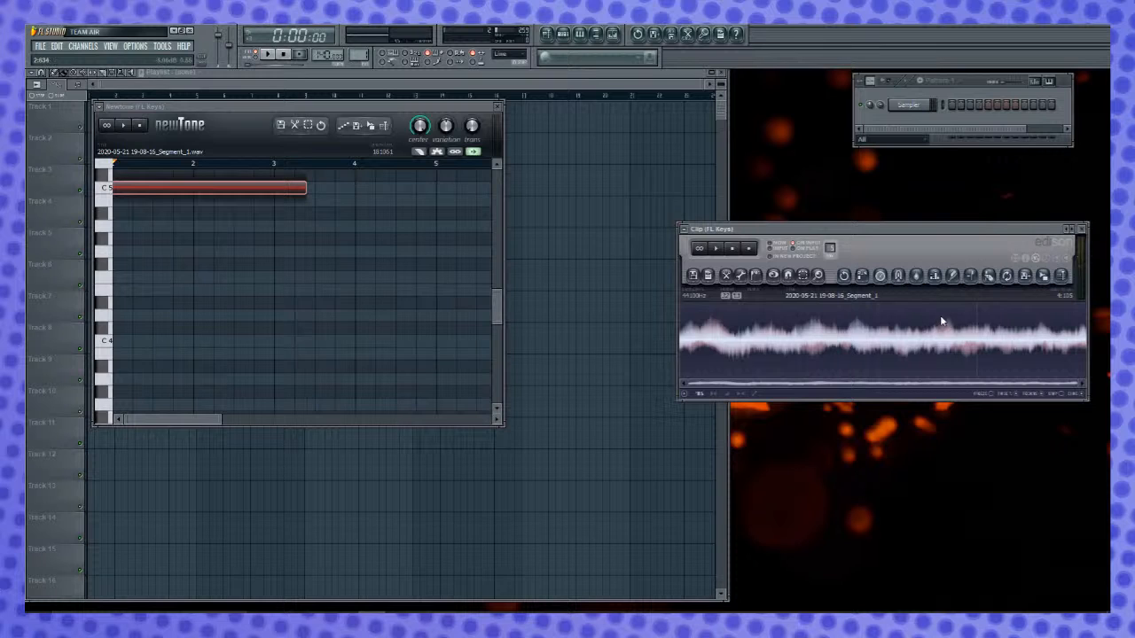
key(ctrl+z)
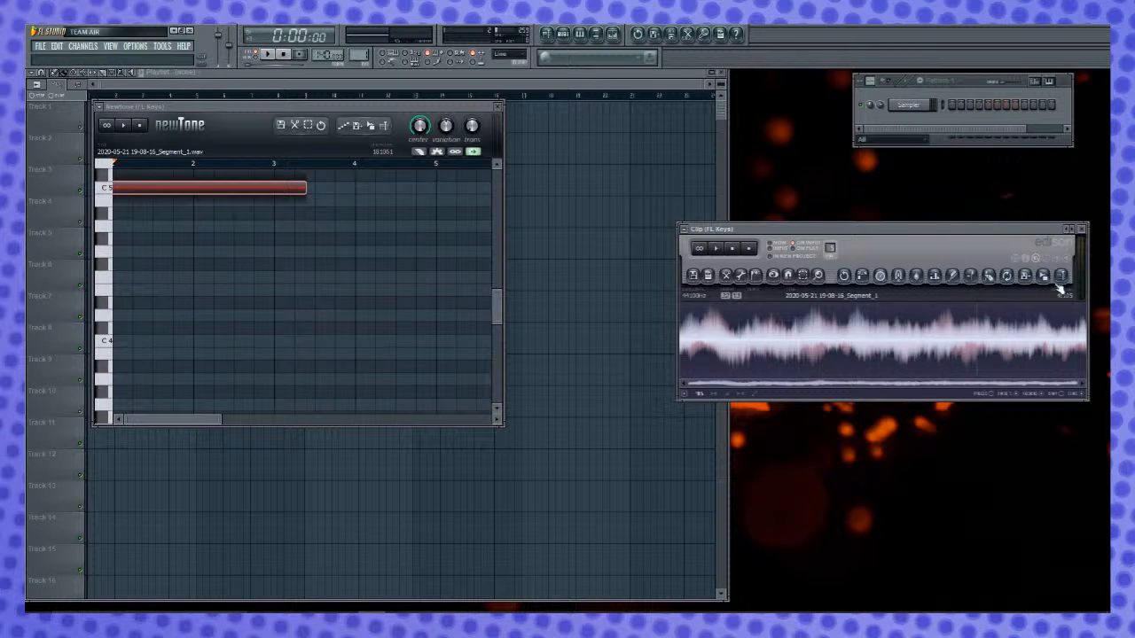
- Send the blurred clip to a new sampler channel and rename that channel Chords
drag(1052, 276, 910, 124)
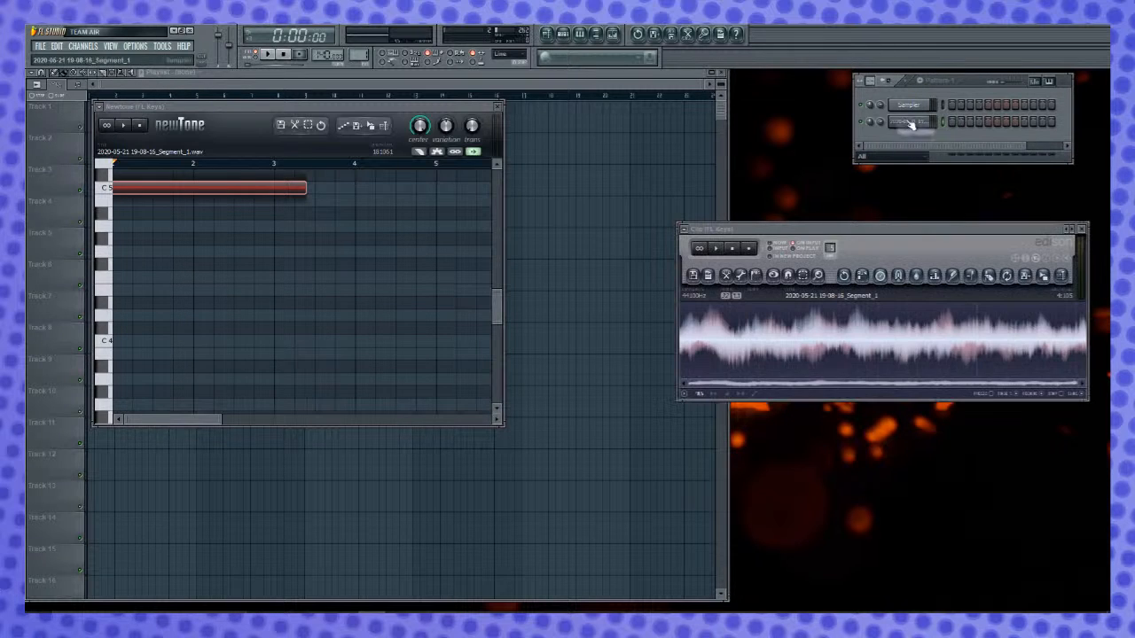
right_click(928, 121)
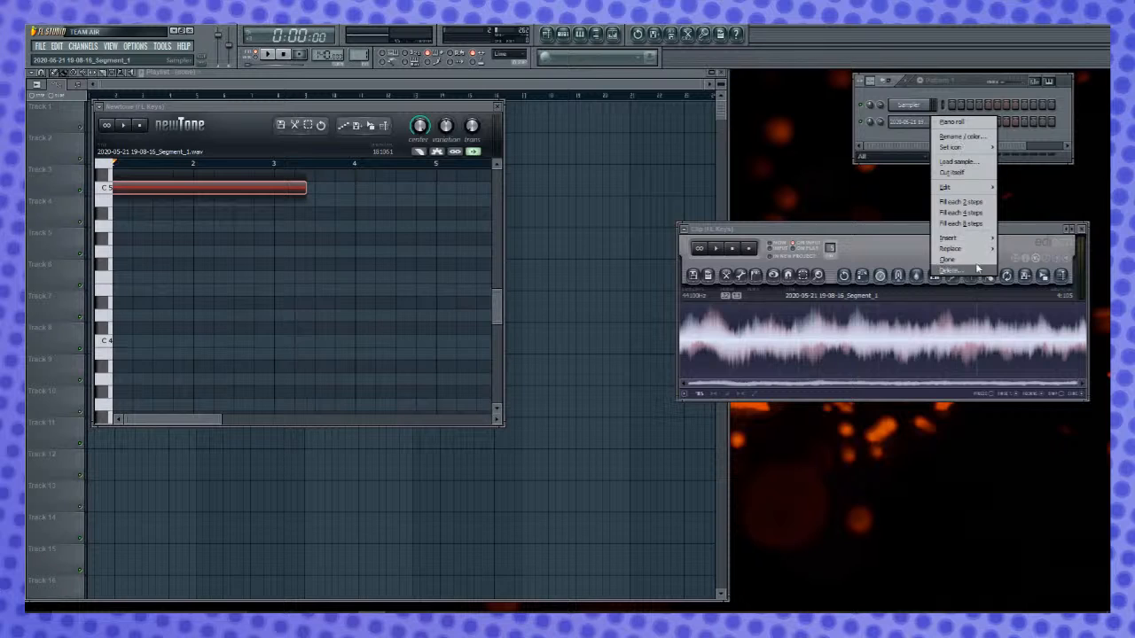
click(960, 137)
text(Chords)
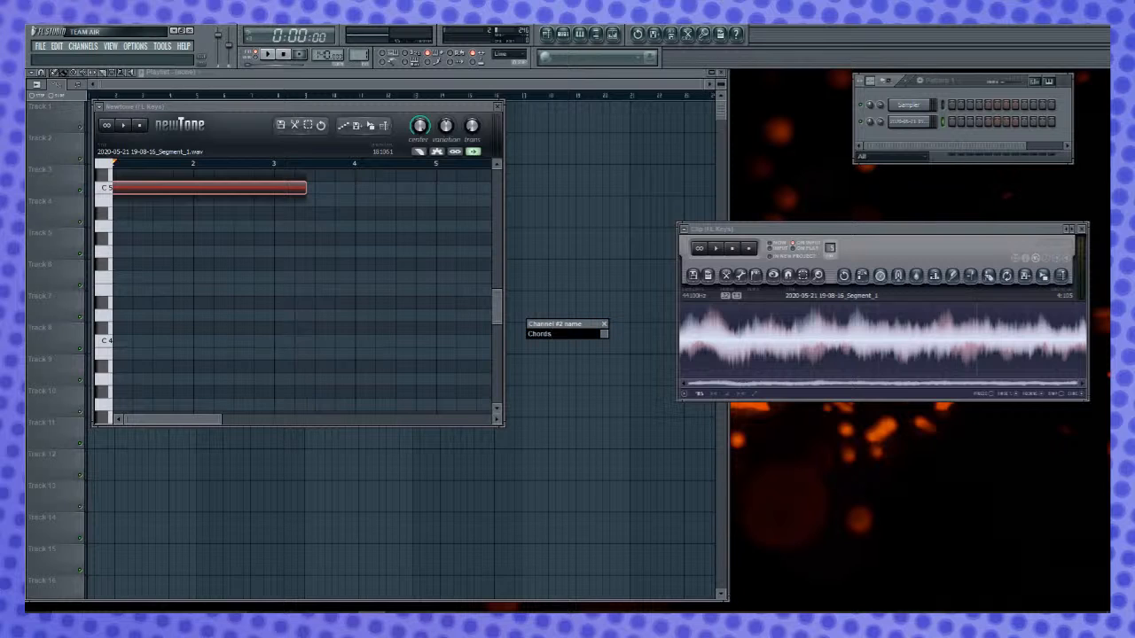
key(Return)
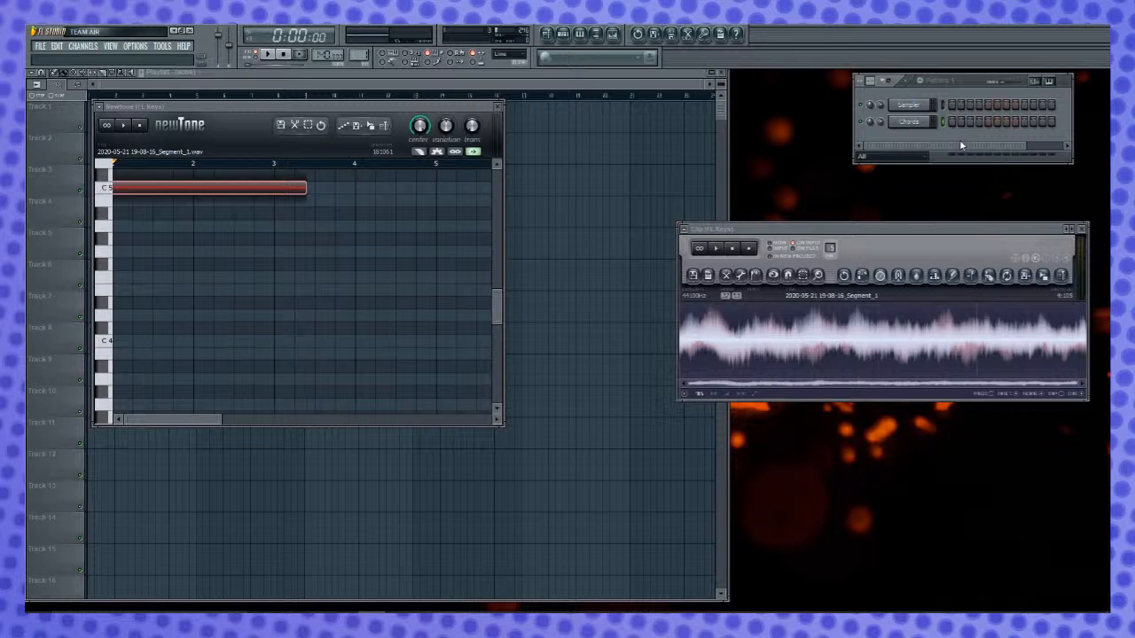
- Open the settings of the Chords channel, normalize its sample, and raise the crossfade loop amount
right_click(913, 125)
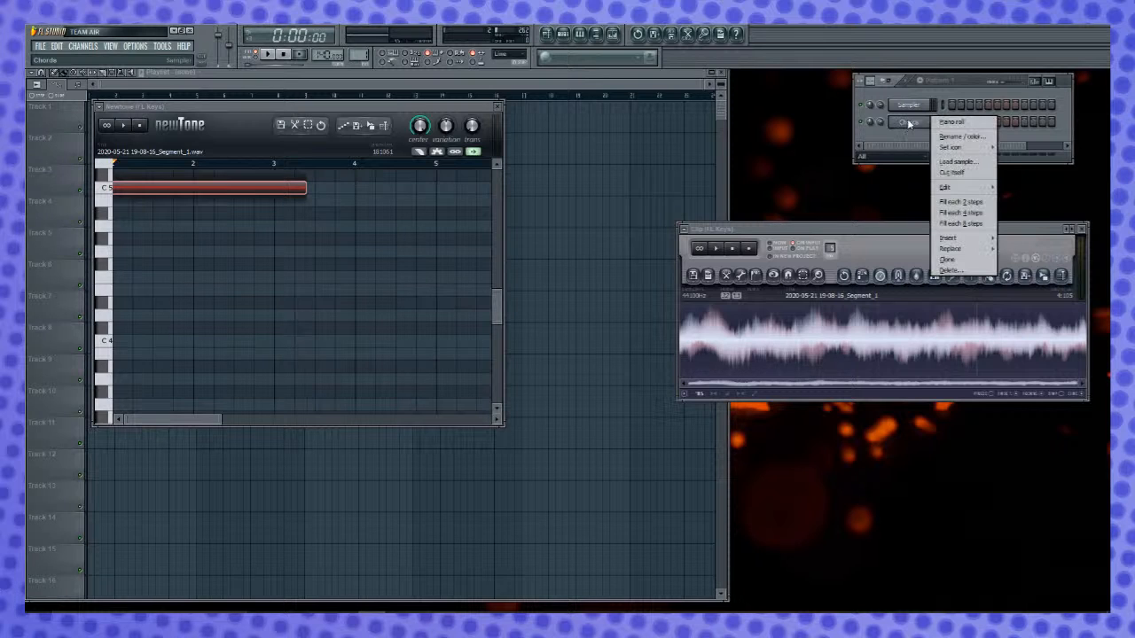
click(912, 125)
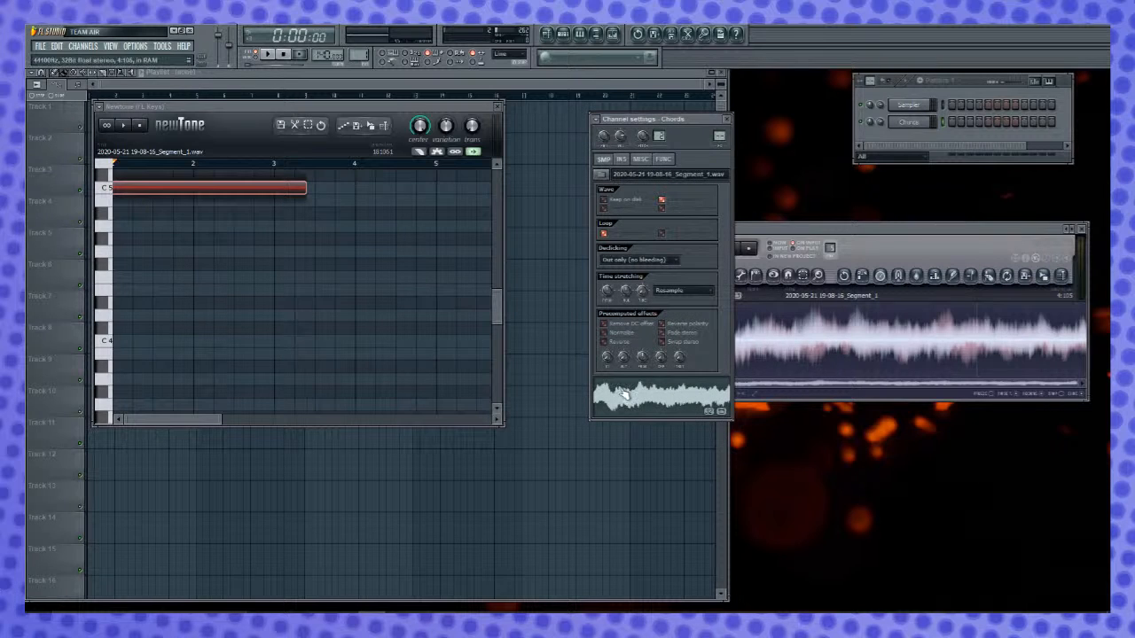
click(605, 332)
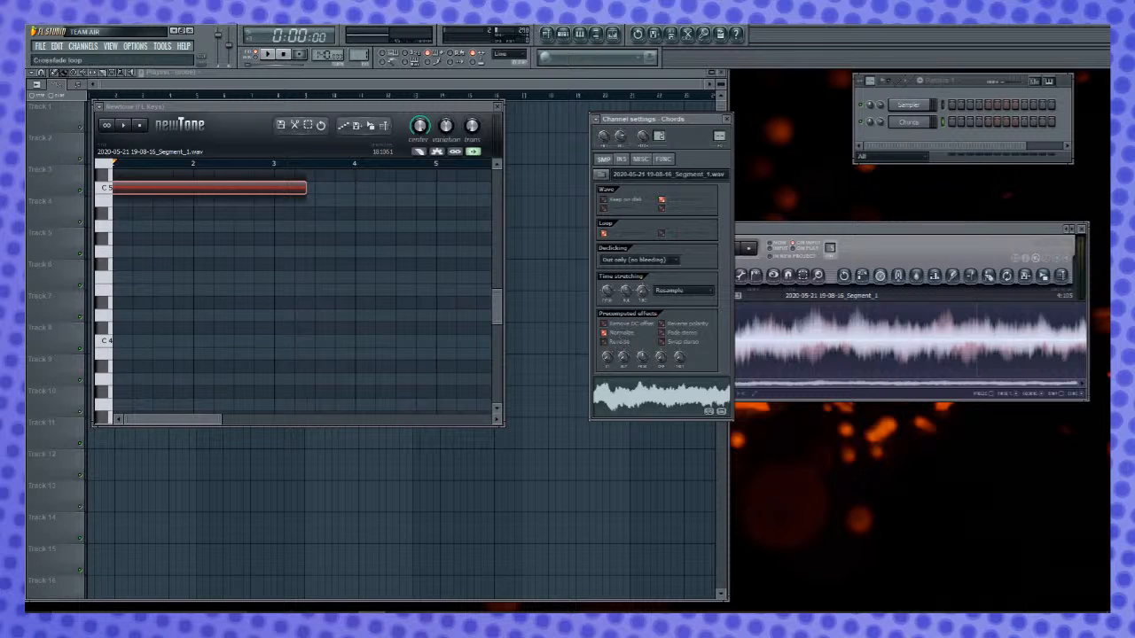
drag(660, 357, 660, 266)
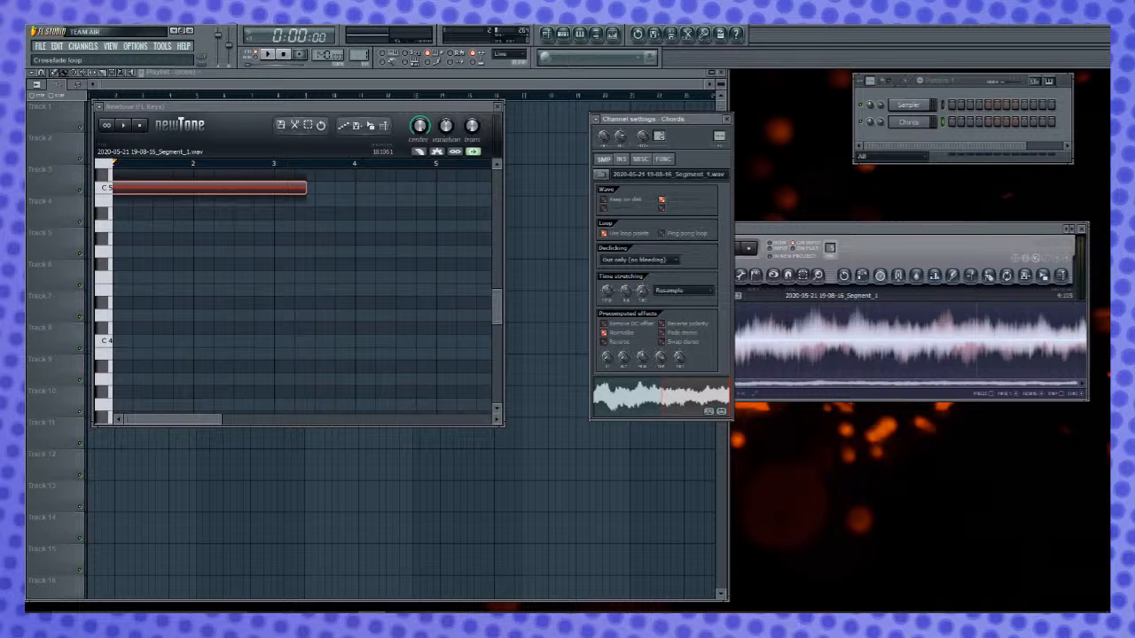
mouse_move(661, 357)
mouse_down()
mouse_move(661, 396)
mouse_move(661, 358)
mouse_up()
- Add Fruity Reeverb 2 to mixer track Insert 3 and enlarge its room size
click(76, 254)
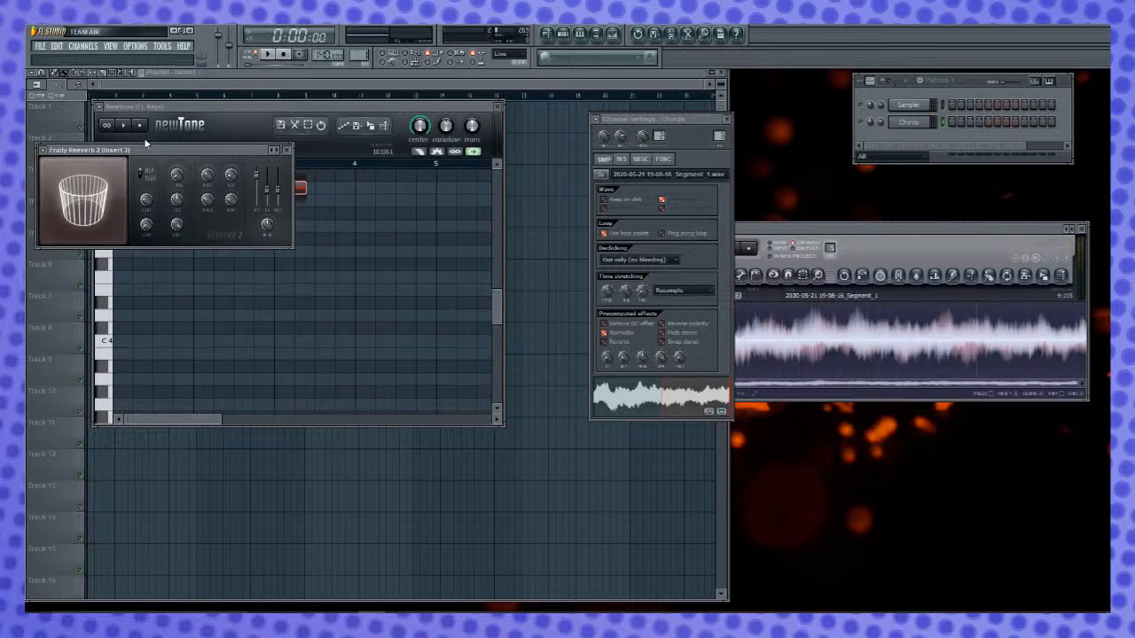
drag(149, 149, 419, 231)
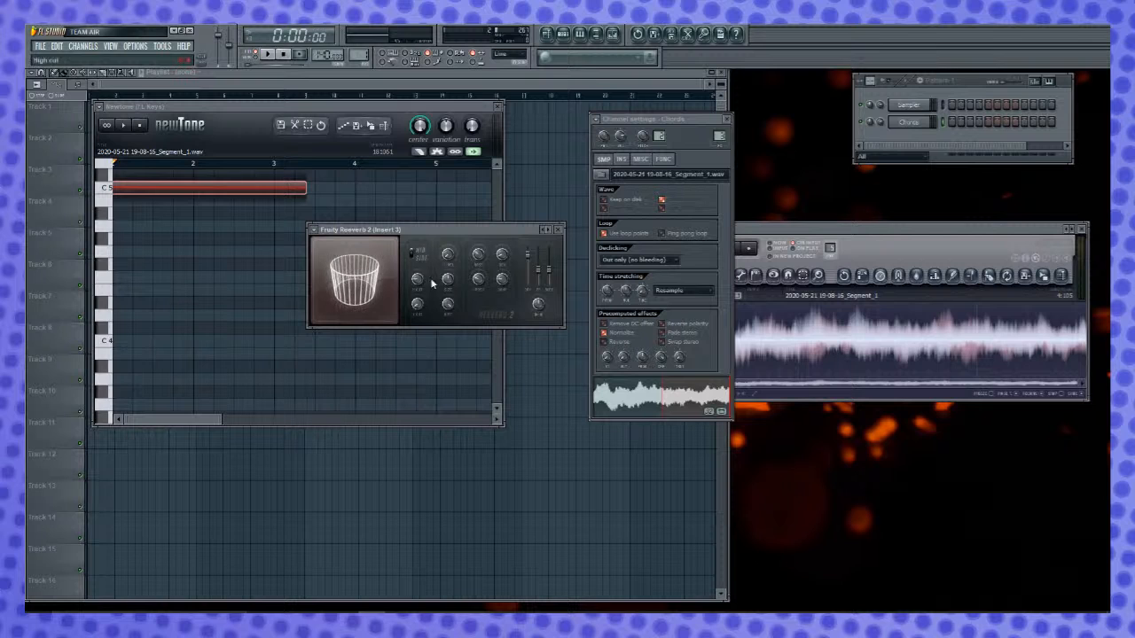
drag(448, 282, 448, 222)
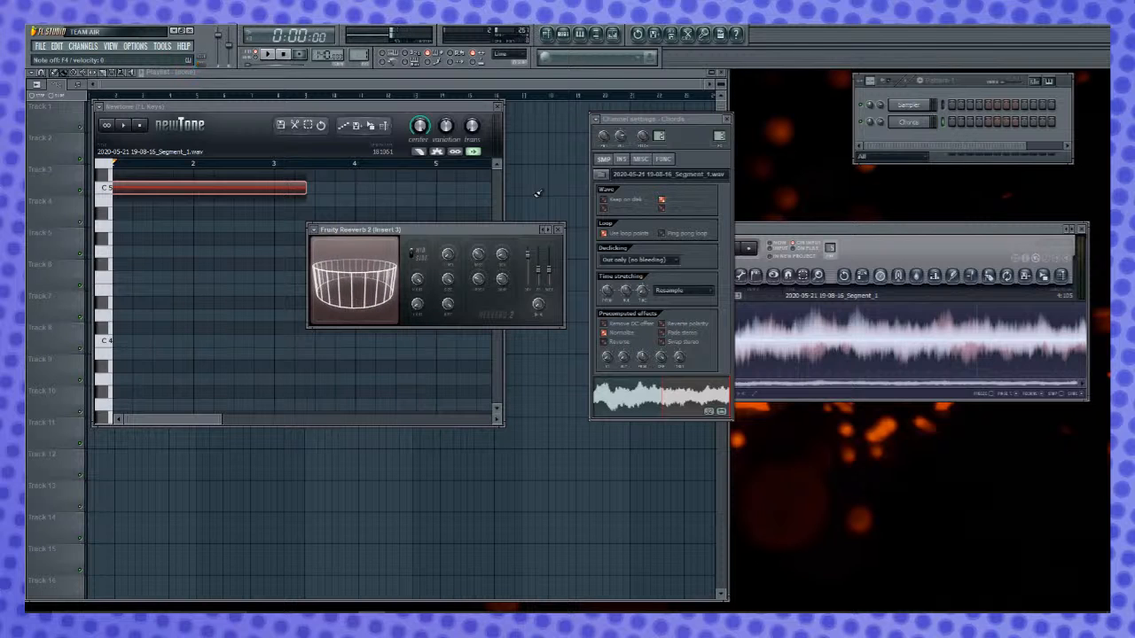
- Close Newtone and clone the Chords channel
click(497, 108)
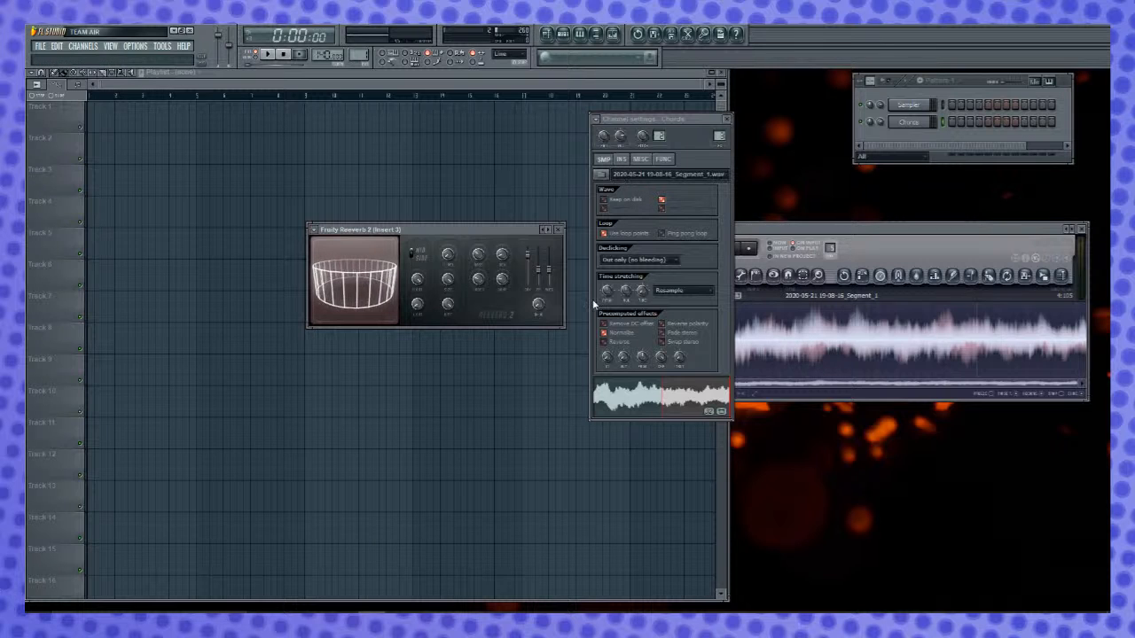
right_click(928, 122)
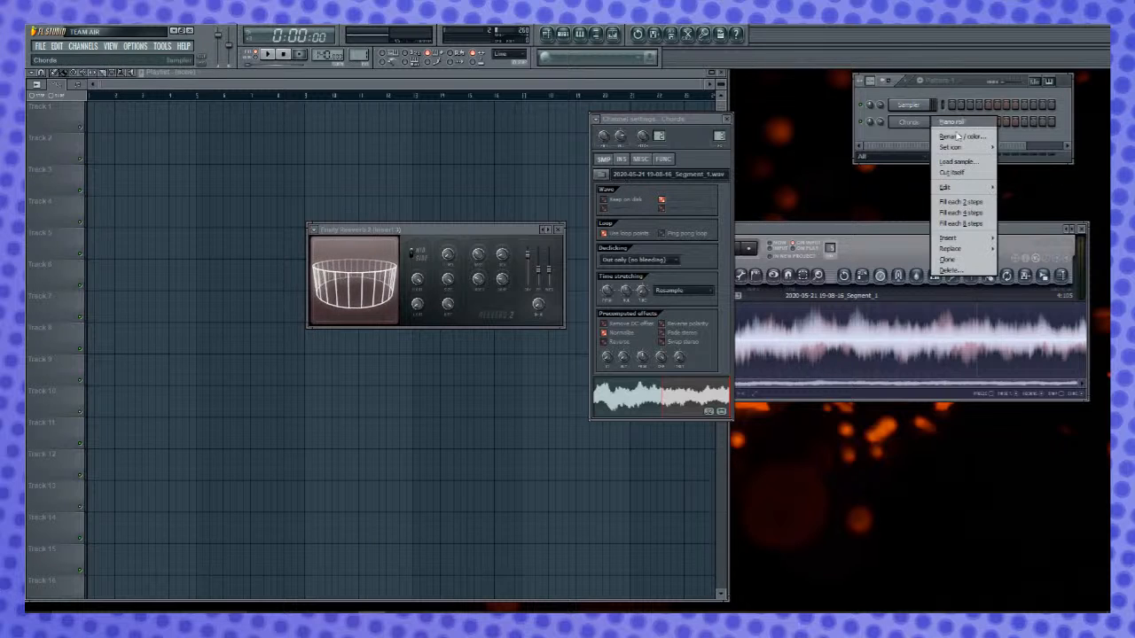
click(980, 263)
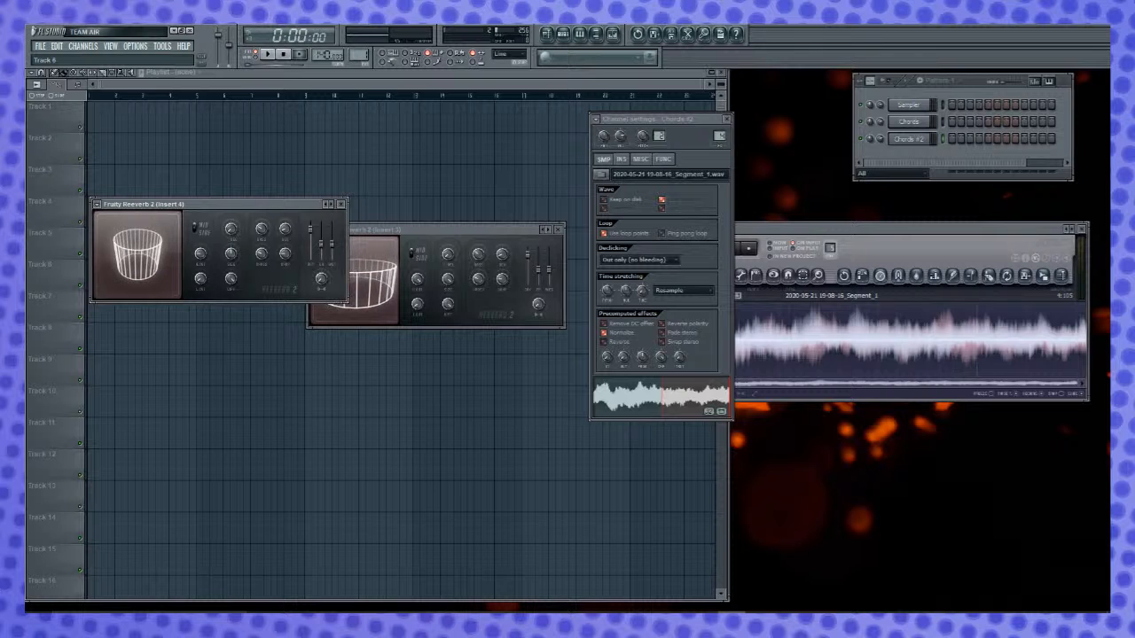
- Enlarge the room size of Fruity Reeverb 2 on Insert 4, and add Fruity PanOMatic to the same mixer track
drag(231, 205, 235, 205)
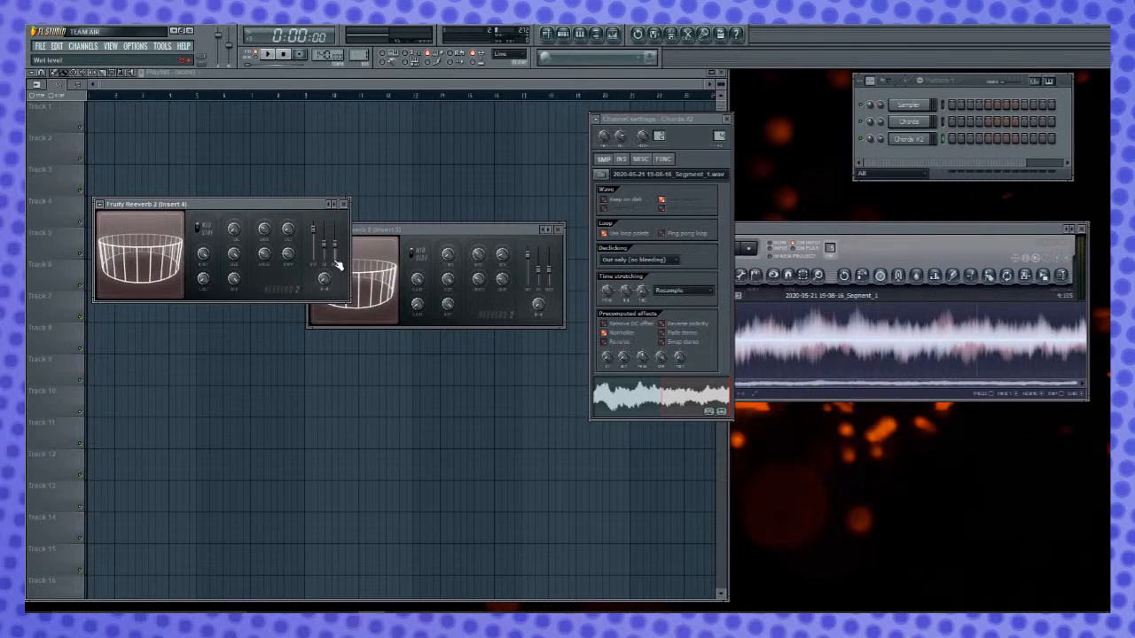
click(345, 204)
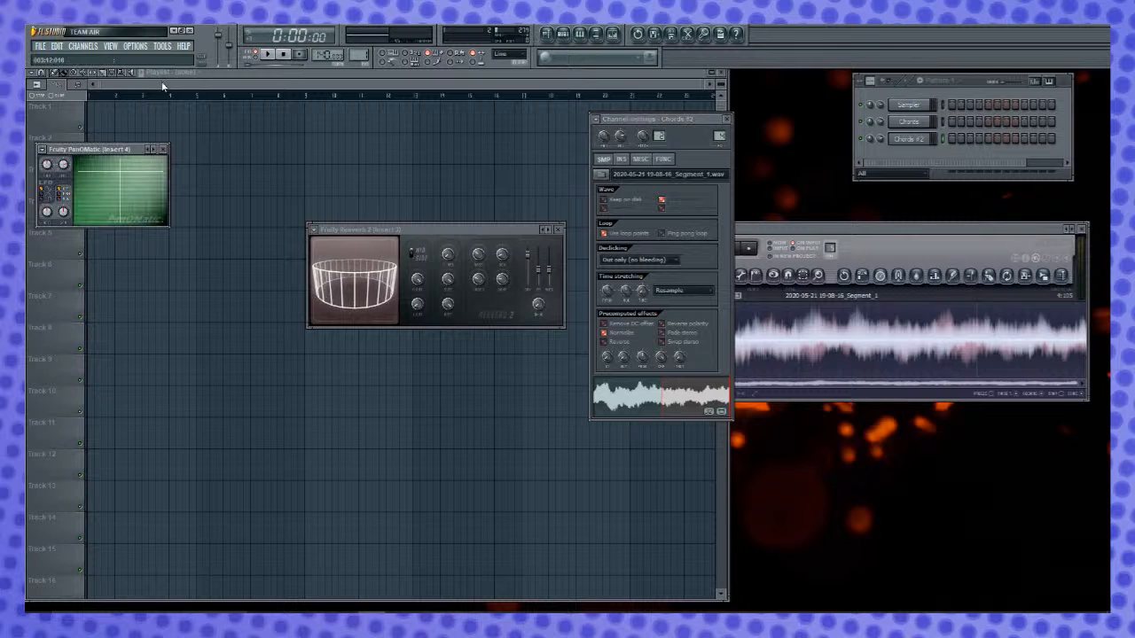
drag(141, 151, 222, 156)
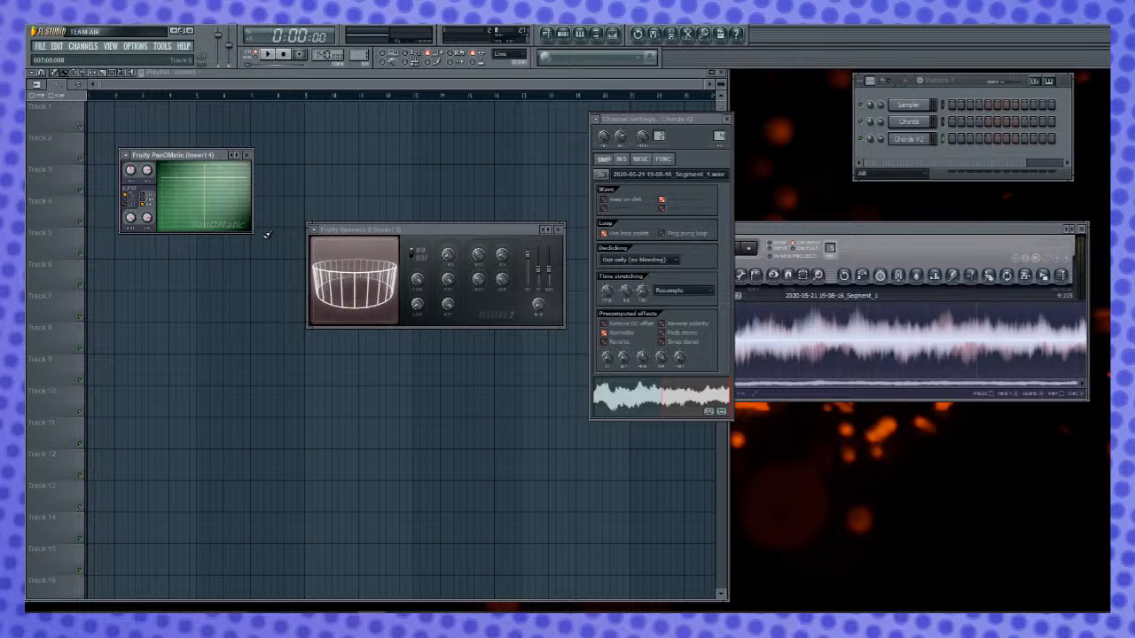
- Turn on the metronome and play the pattern twice to hear the tempo
click(389, 65)
key(space)
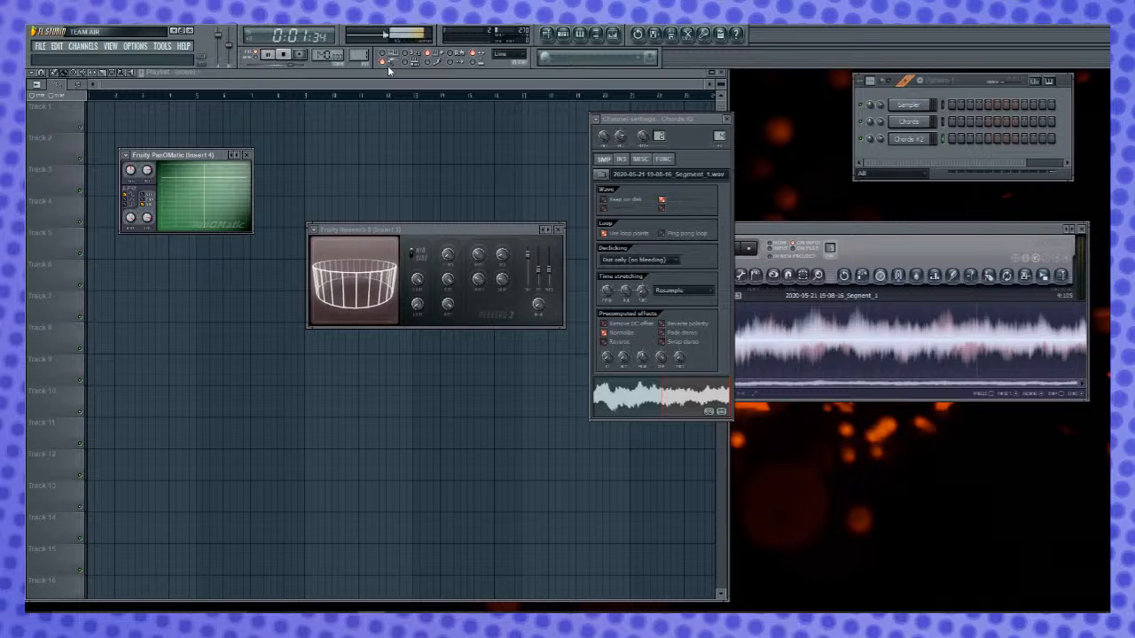
key(space)
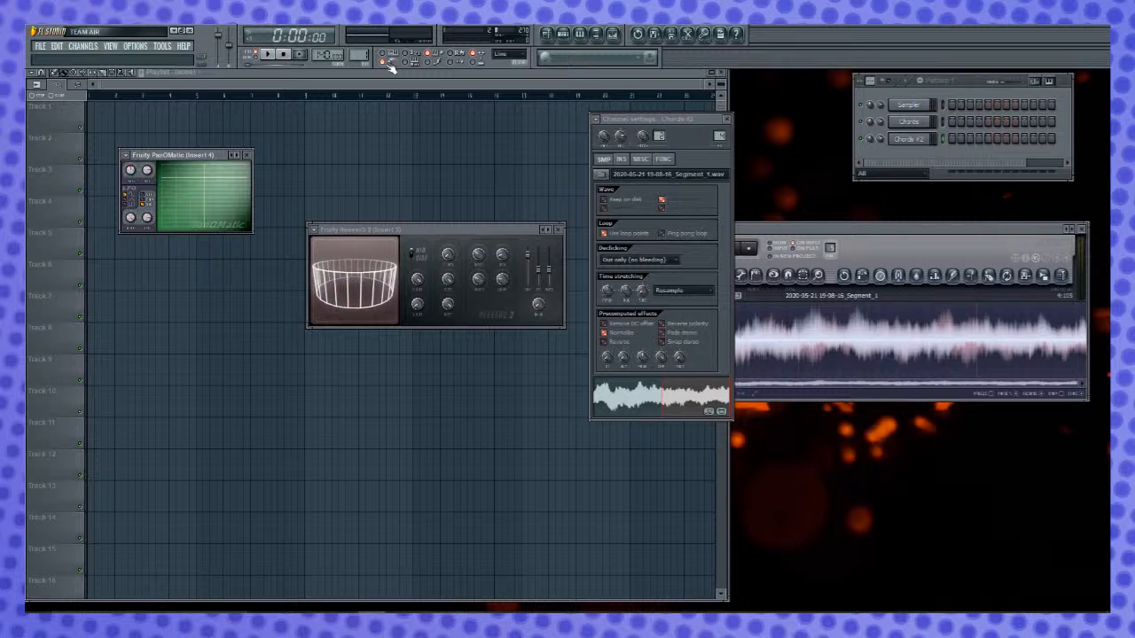
key(space)
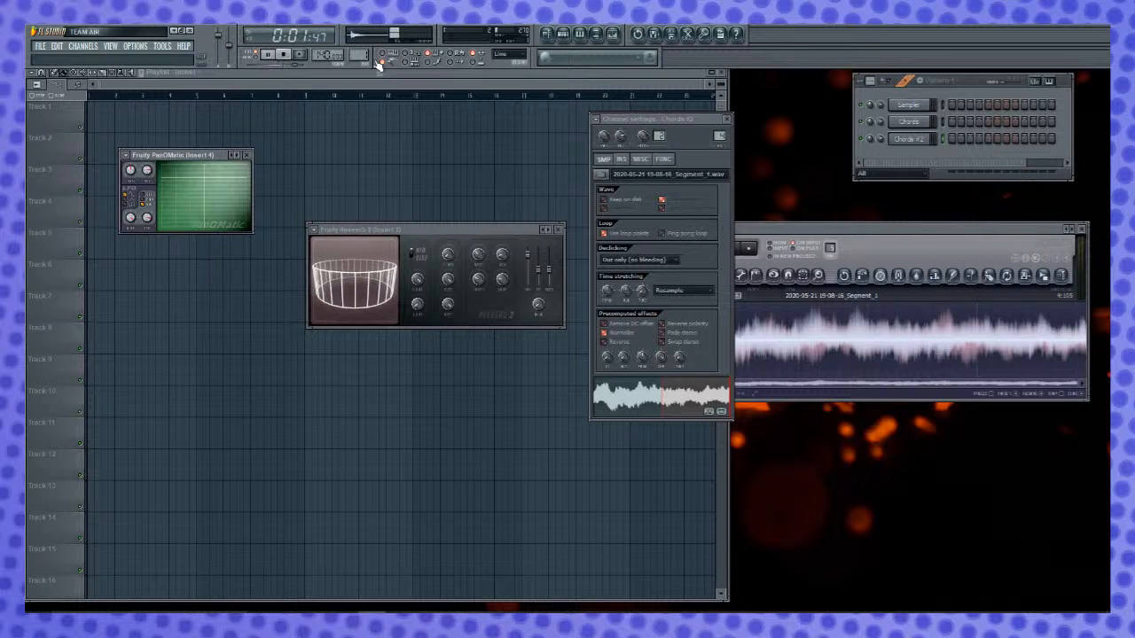
key(space)
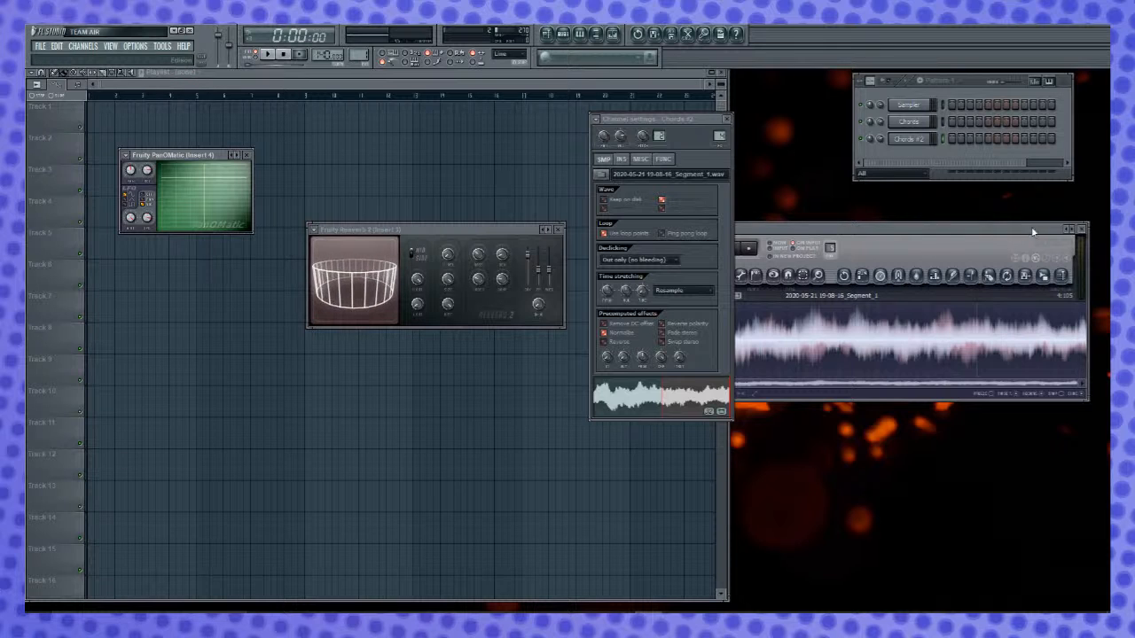
- Close the Edison clip editor and open the piano roll of the original Chords channel
click(1081, 229)
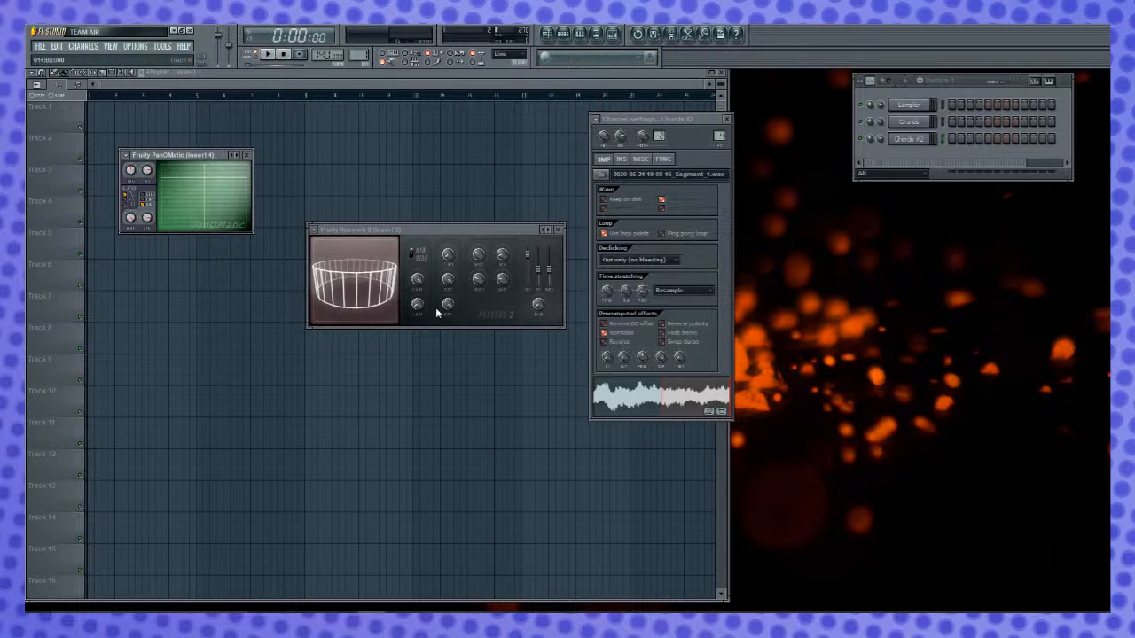
right_click(929, 129)
click(942, 120)
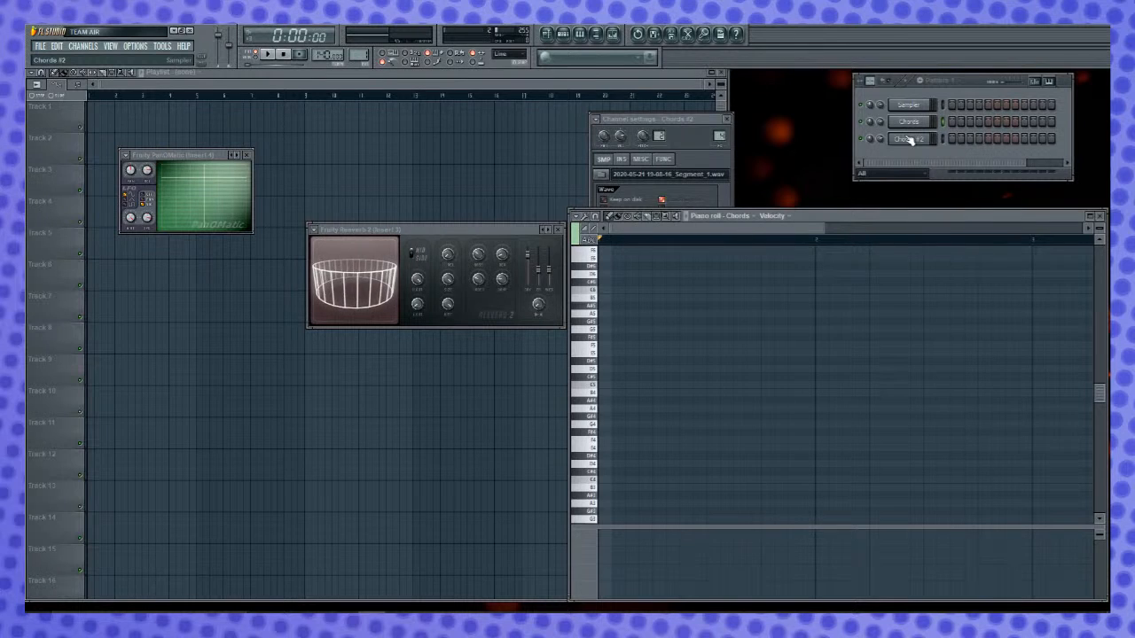
- Audition note combinations for a chord progression by playing the Chords channel live
key(n)
key(n)
key(q)
key(e)
key(b)
key(m)
key(w)
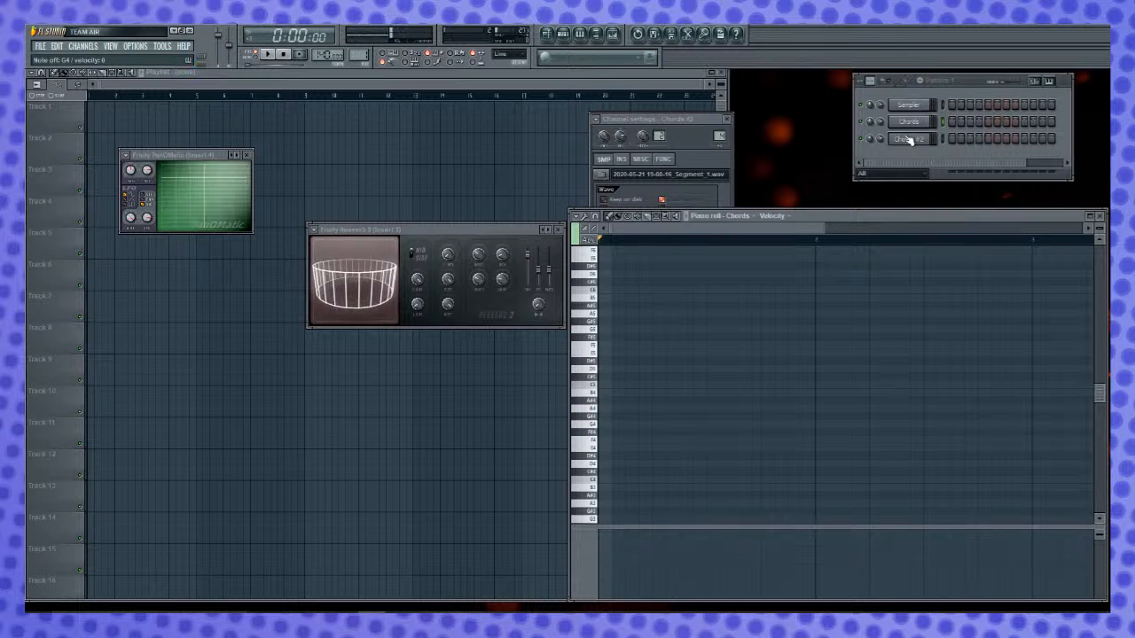
key(n)
key(q)
key(e)
key(b)
key(m)
key(w)
key(z)
key(c)
key(b)
key(q)
key(e)
key(t)
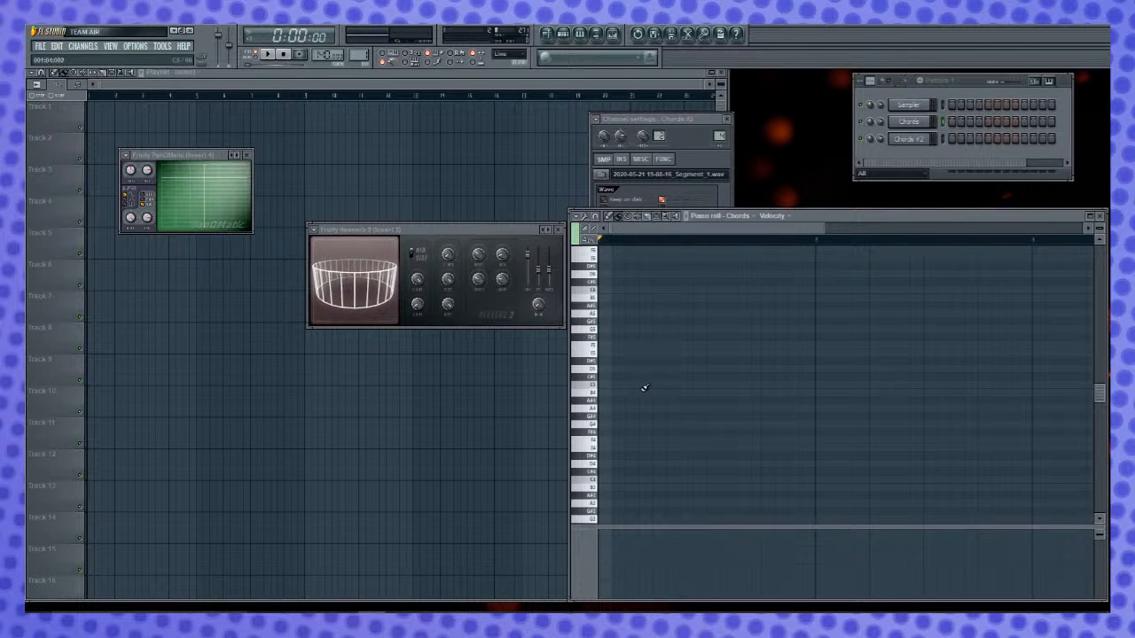
- Draw a C5, E5 and G5 chord filling the first bar of the Chords piano roll, and play it back
click(606, 385)
click(609, 353)
click(604, 327)
click(591, 240)
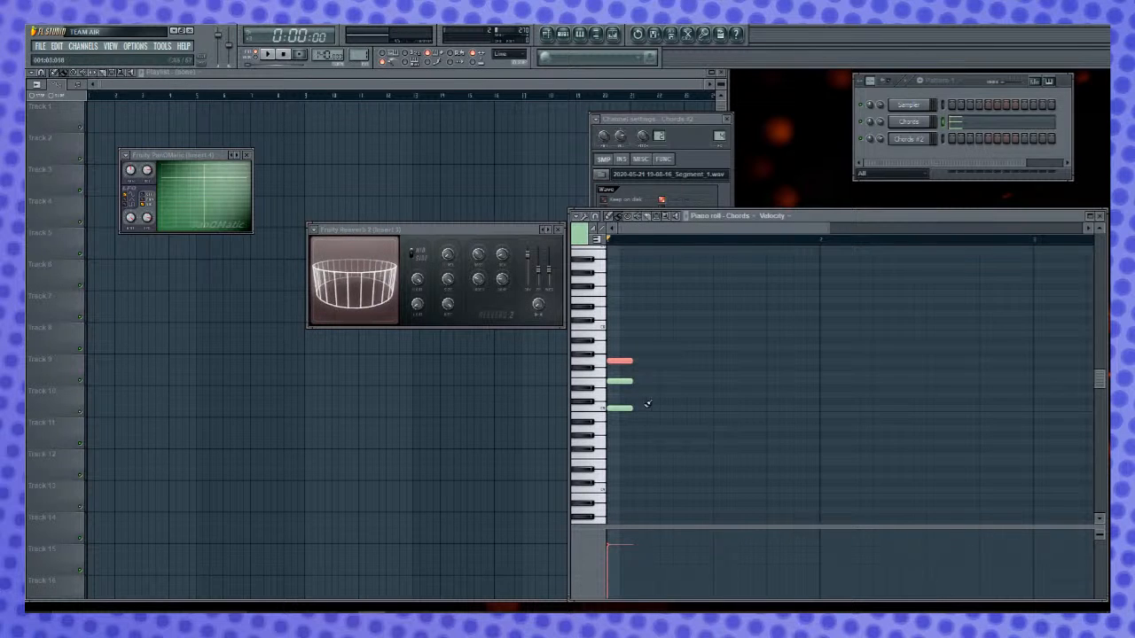
drag(661, 317, 821, 410)
click(758, 383)
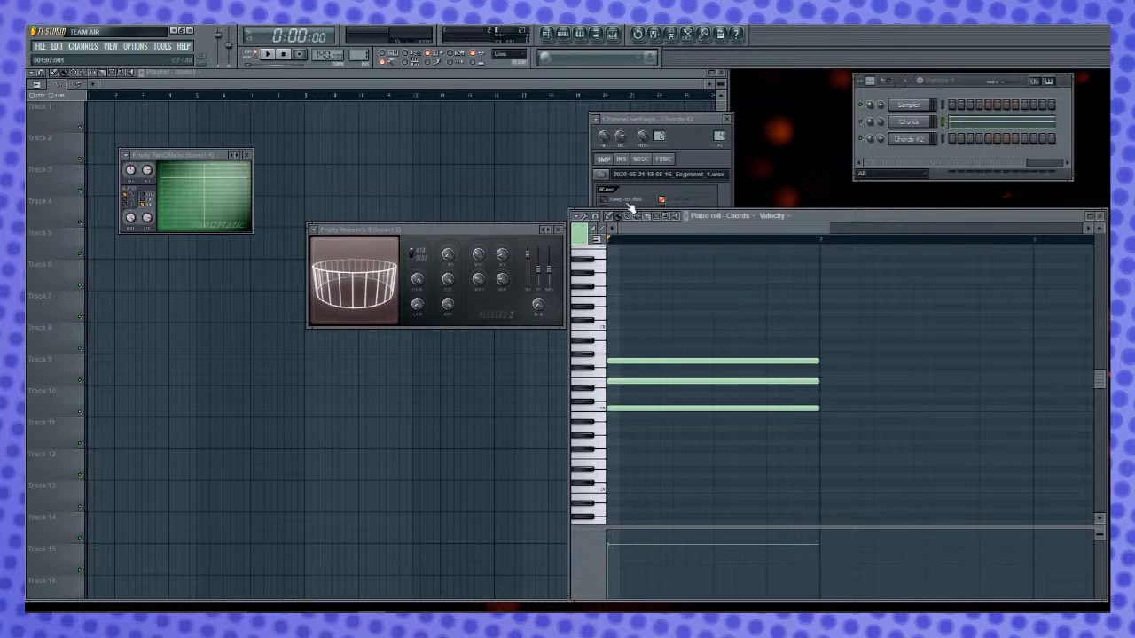
key(space)
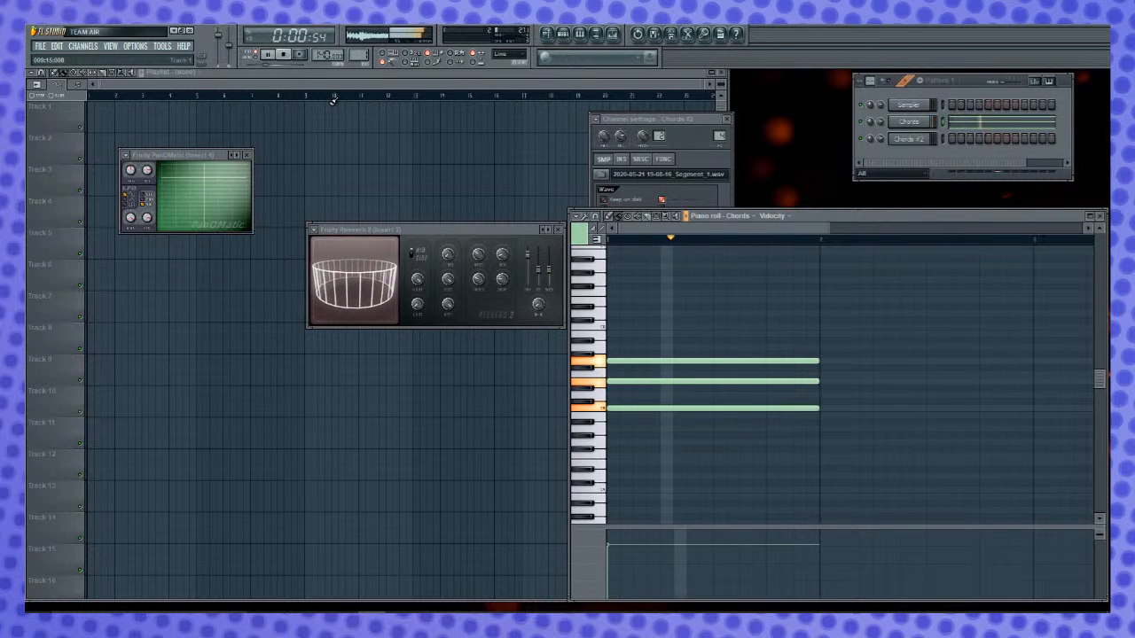
key(space)
key(space)
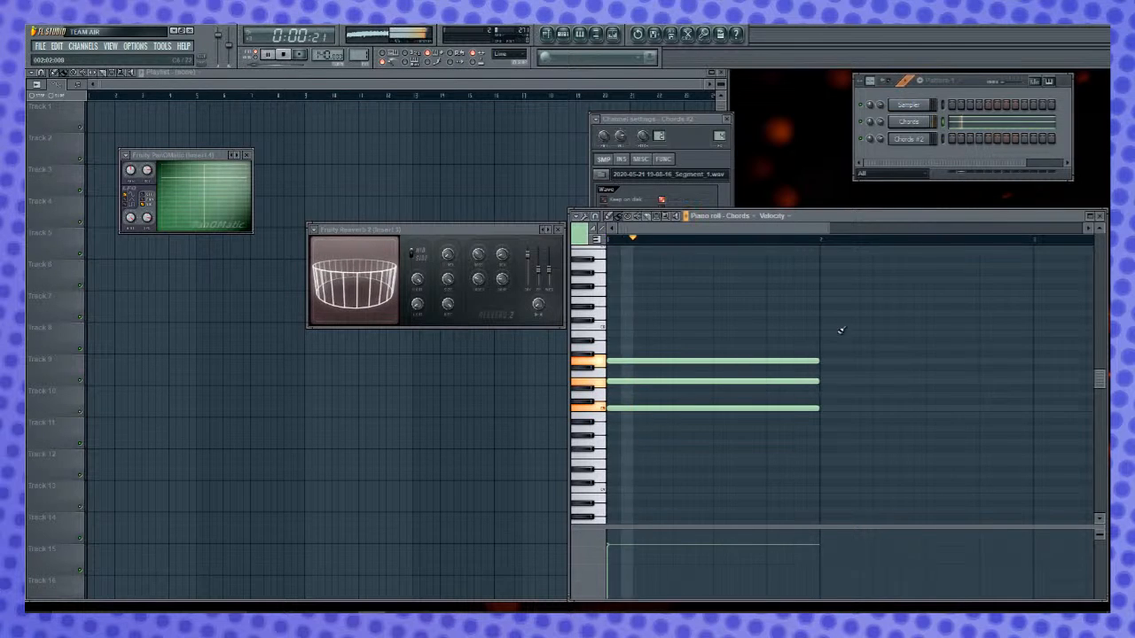
key(space)
- Add a second one-bar chord of A4, C5 and E5 in bar 2
click(600, 432)
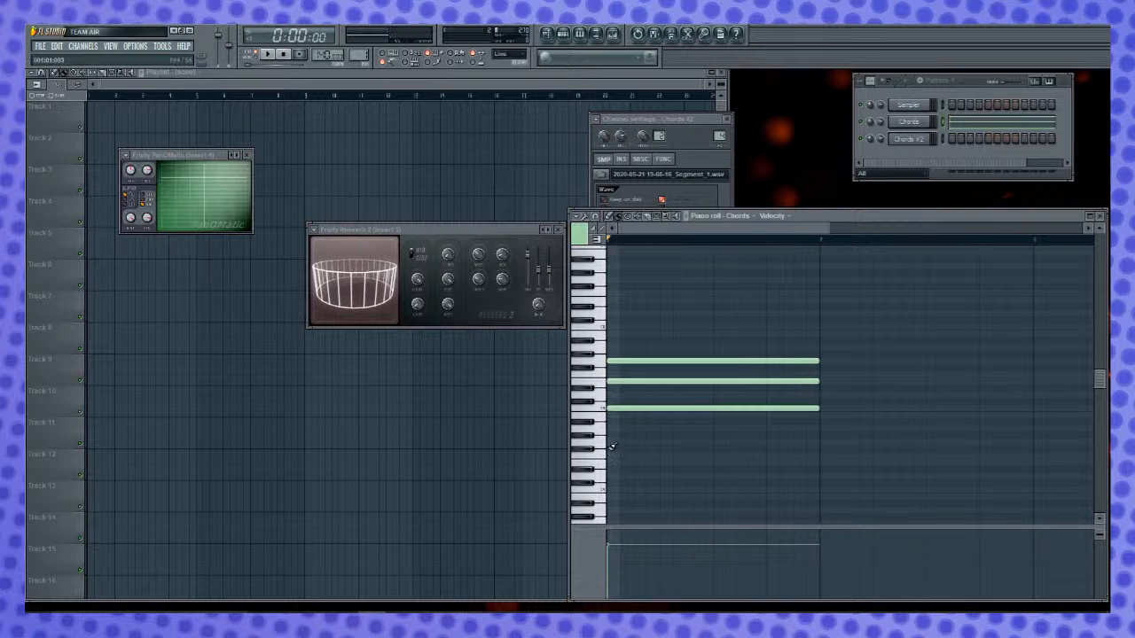
click(824, 429)
click(825, 415)
click(823, 382)
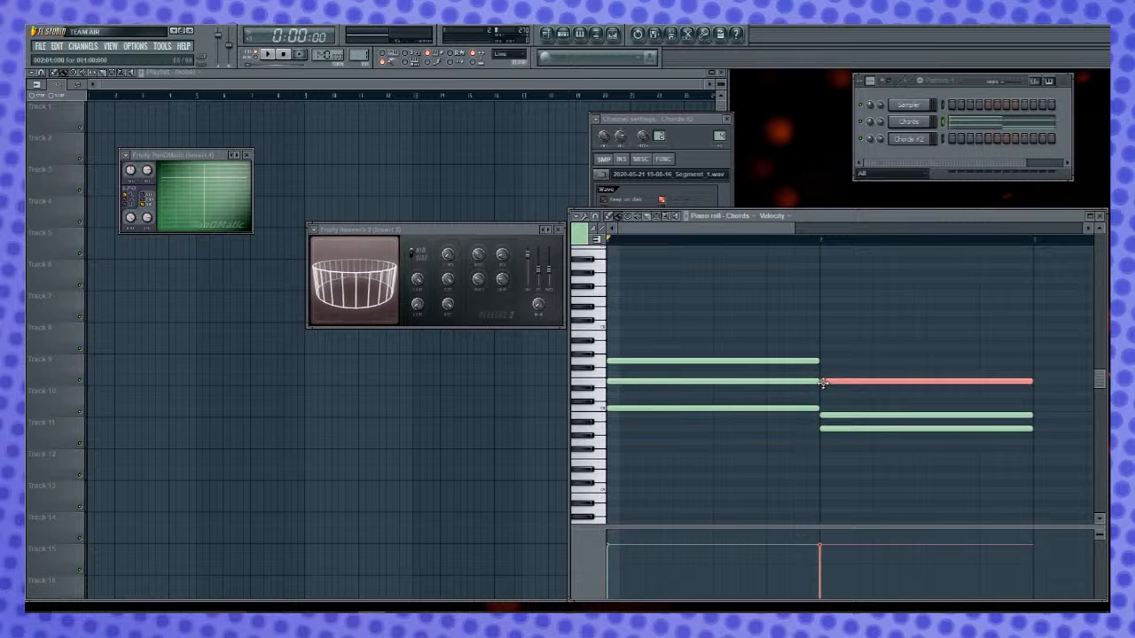
scroll(801, 426, right, 2)
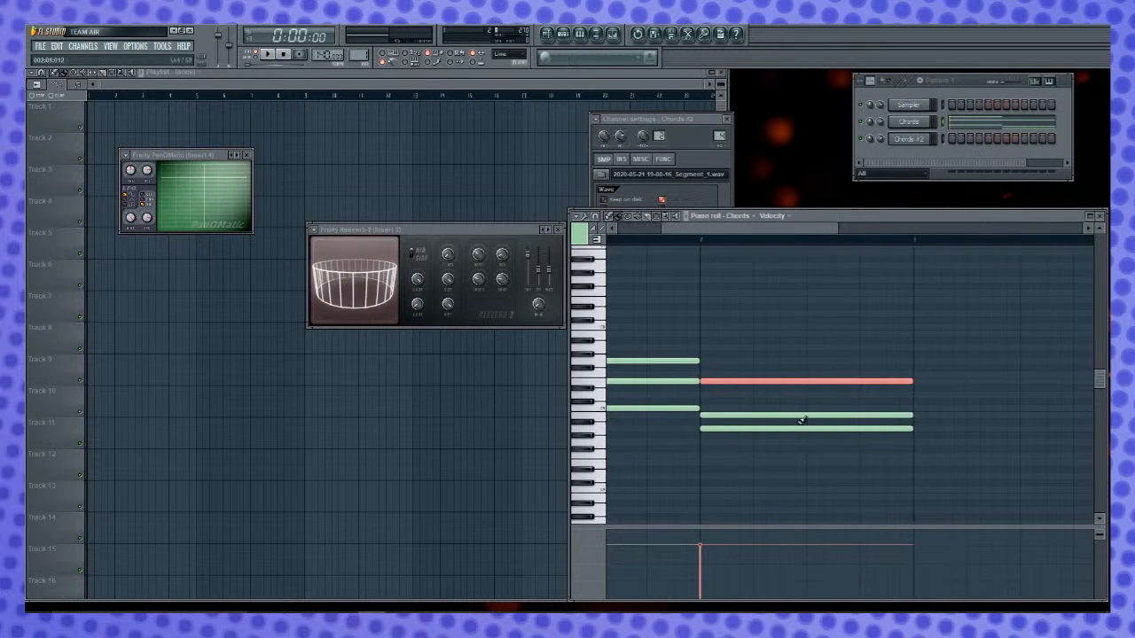
drag(800, 413, 802, 406)
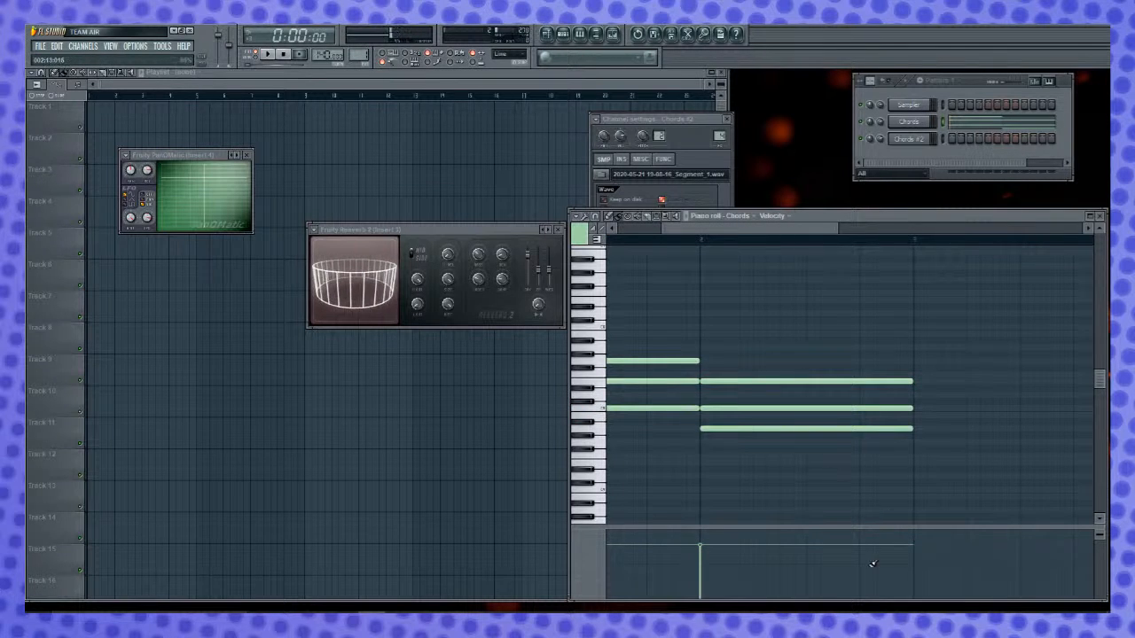
- Add a third one-bar chord of F4, A4 and C5 in bar 3, and play the progression
scroll(780, 248, right, 2)
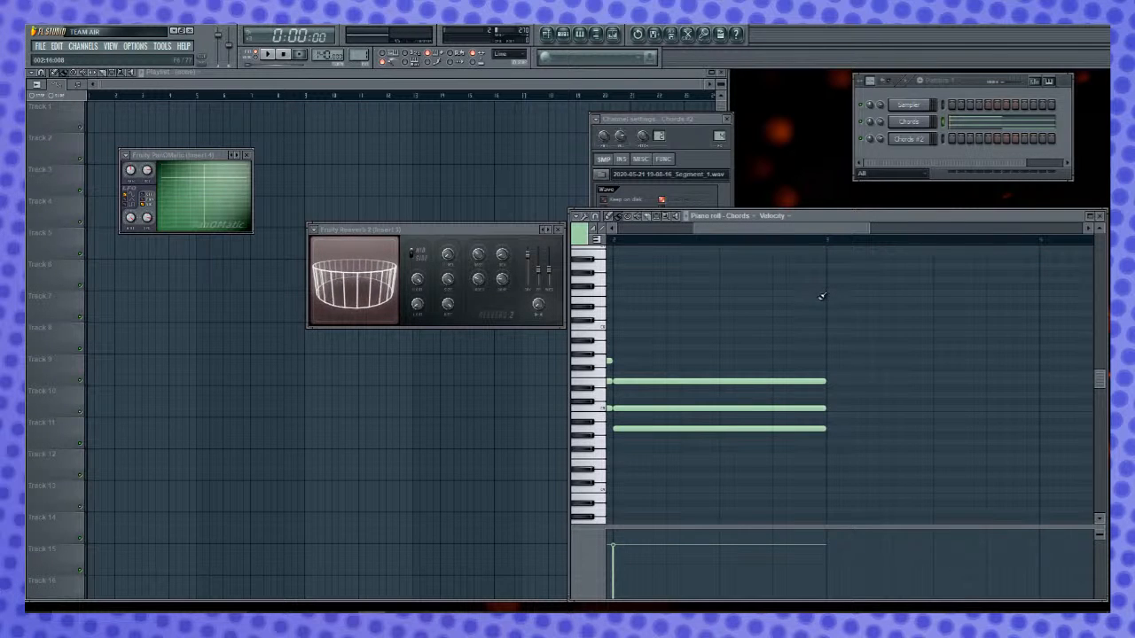
drag(755, 229, 822, 270)
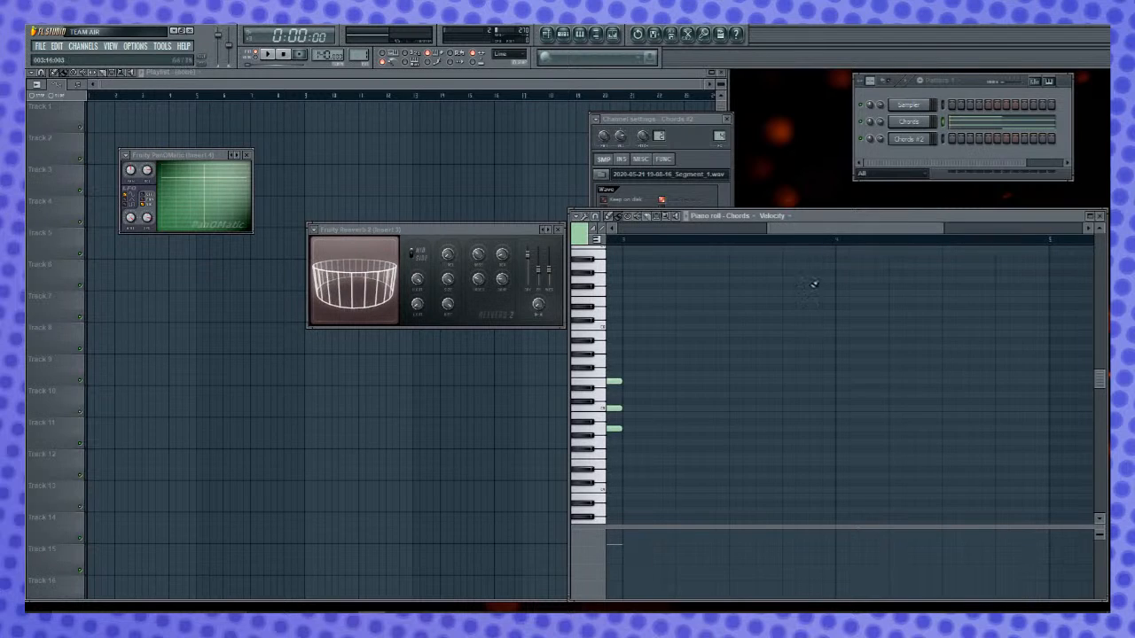
click(607, 458)
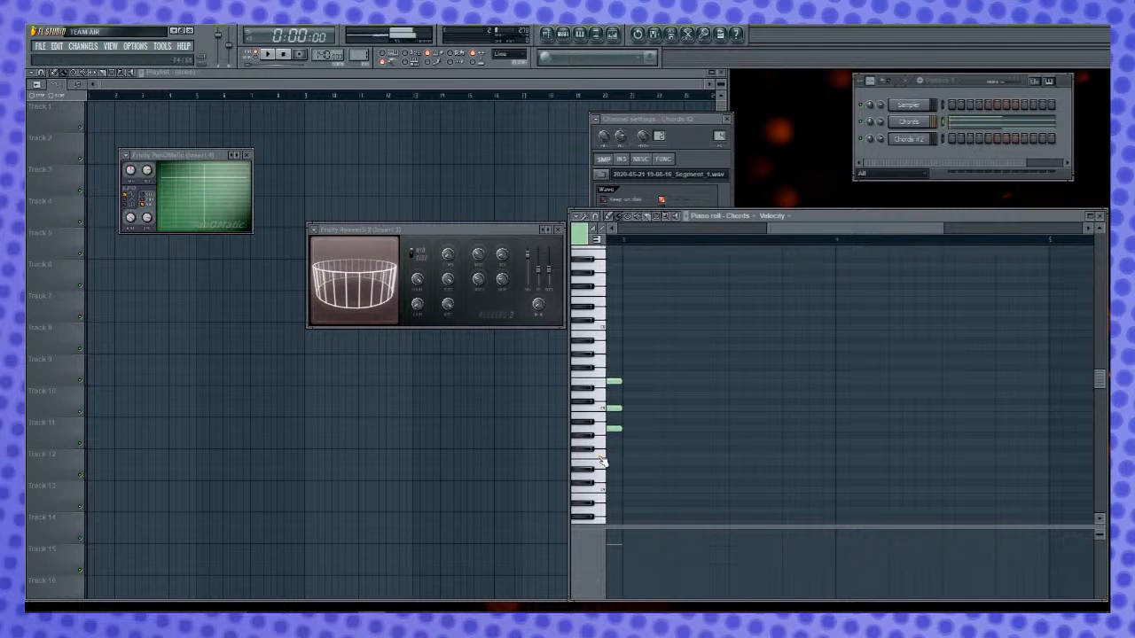
click(626, 456)
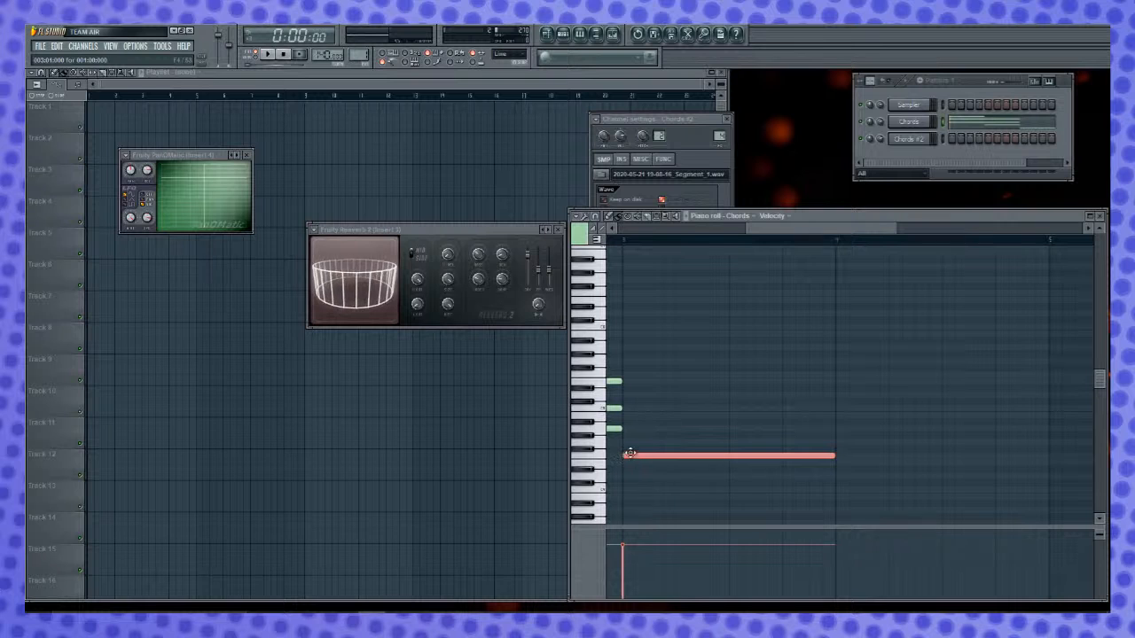
click(634, 430)
click(633, 408)
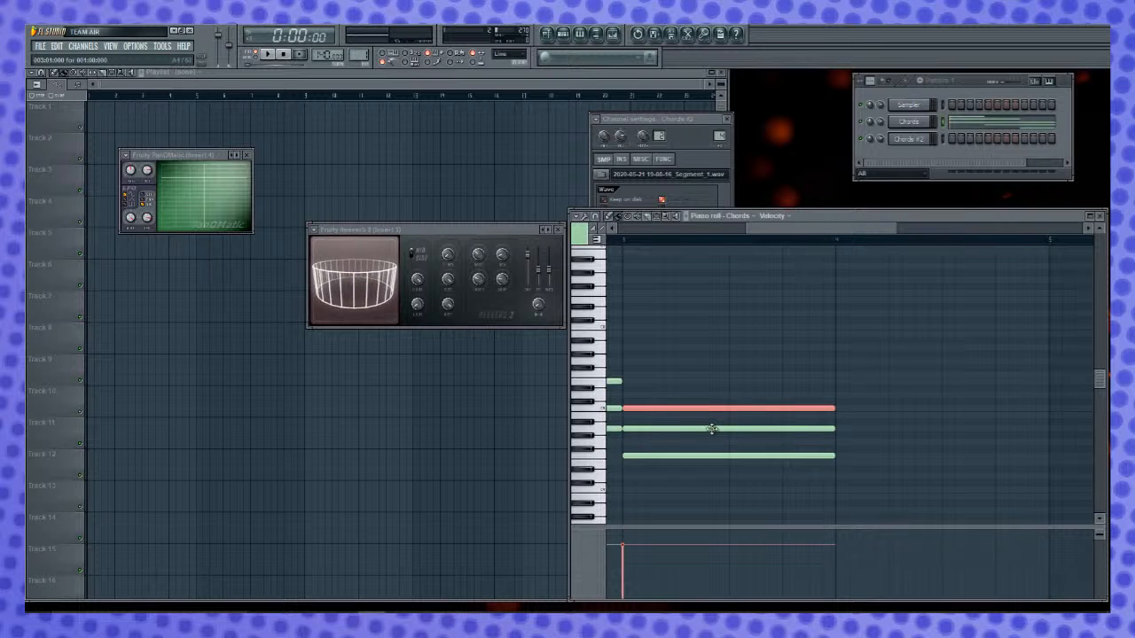
key(space)
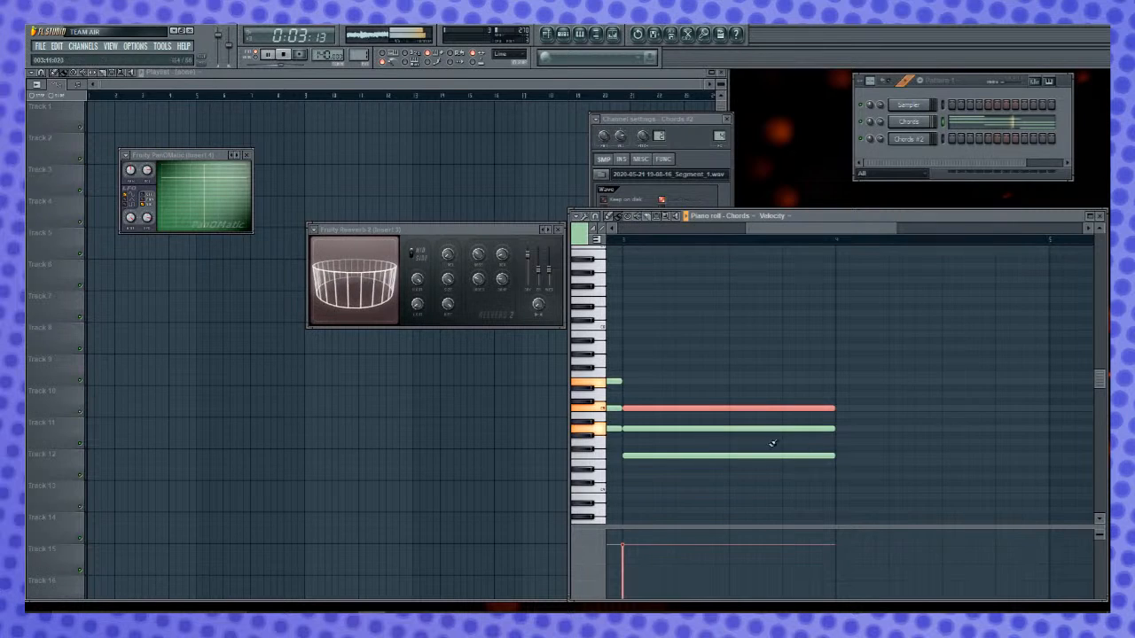
- Duplicate the three-chord progression from bars 1 to 3 into bars 5 to 7 of the Chords piano roll
key(space)
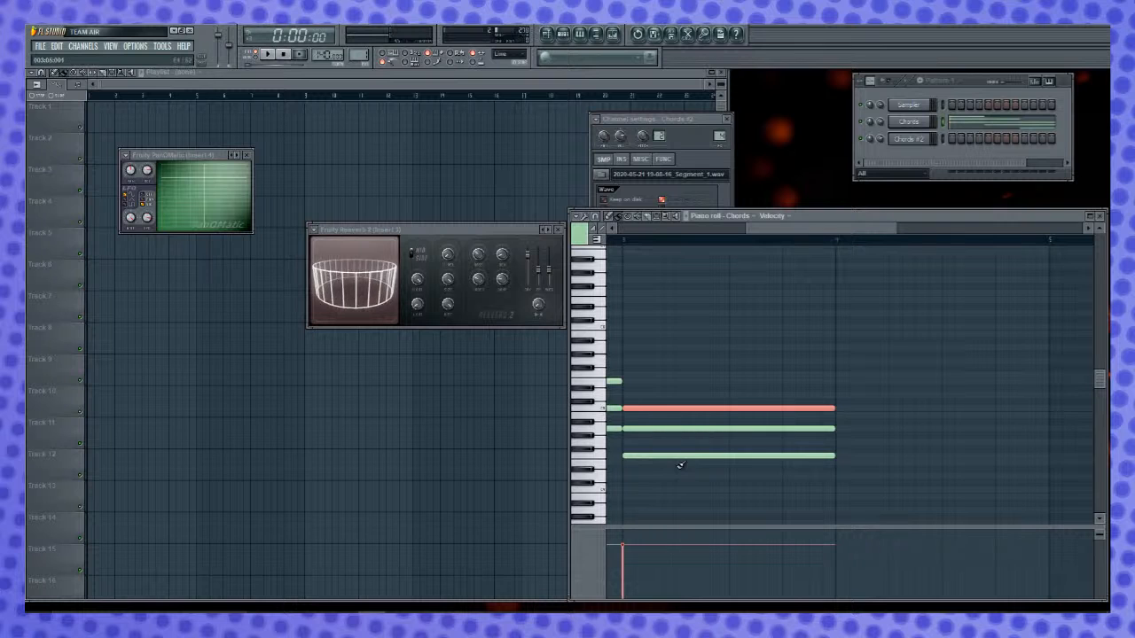
drag(808, 227, 518, 265)
key(ctrl+a)
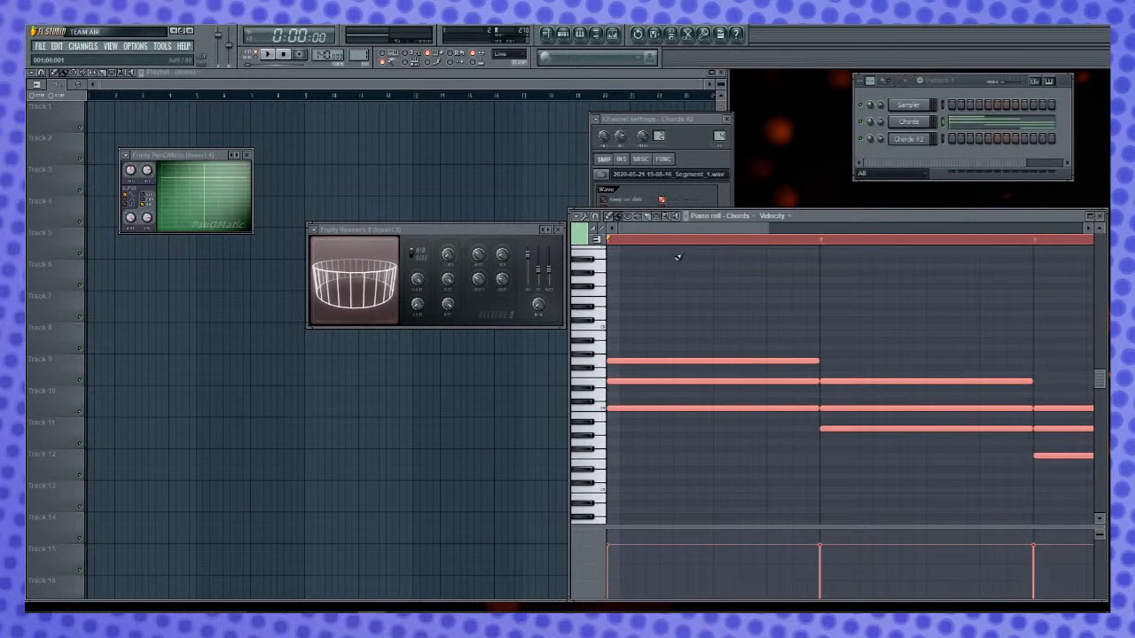
drag(685, 226, 944, 254)
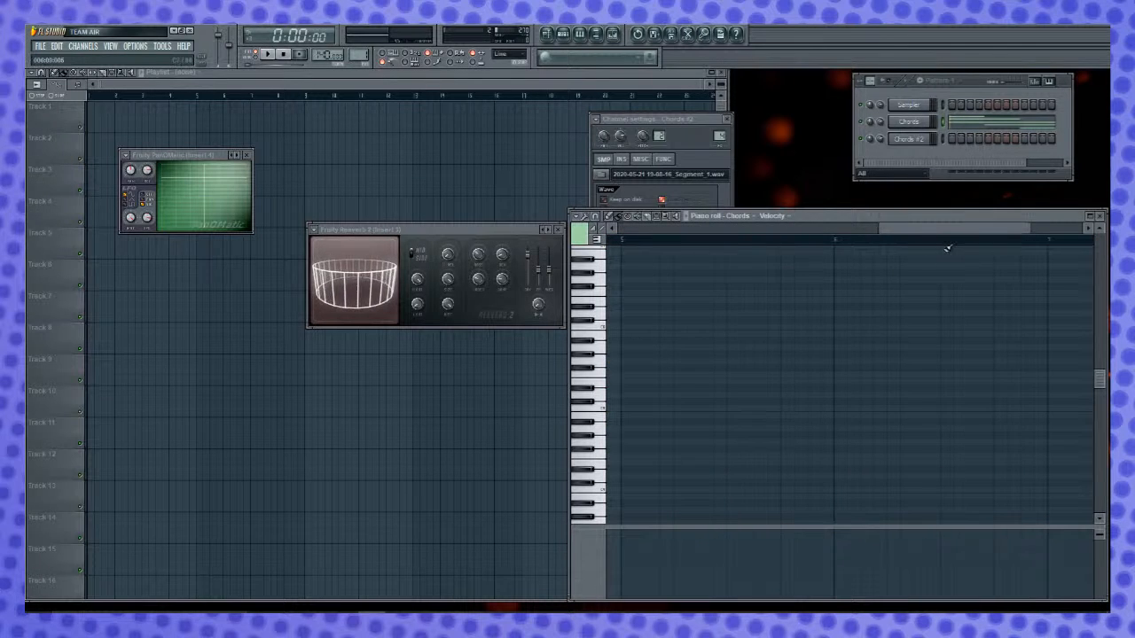
key(ctrl+v)
click(823, 333)
- Extend the F4, A4 and C5 notes of the bar 3 chord to the end of bar 4, and clear the timeline selection
drag(830, 234, 764, 233)
drag(753, 405, 963, 409)
drag(749, 429, 975, 431)
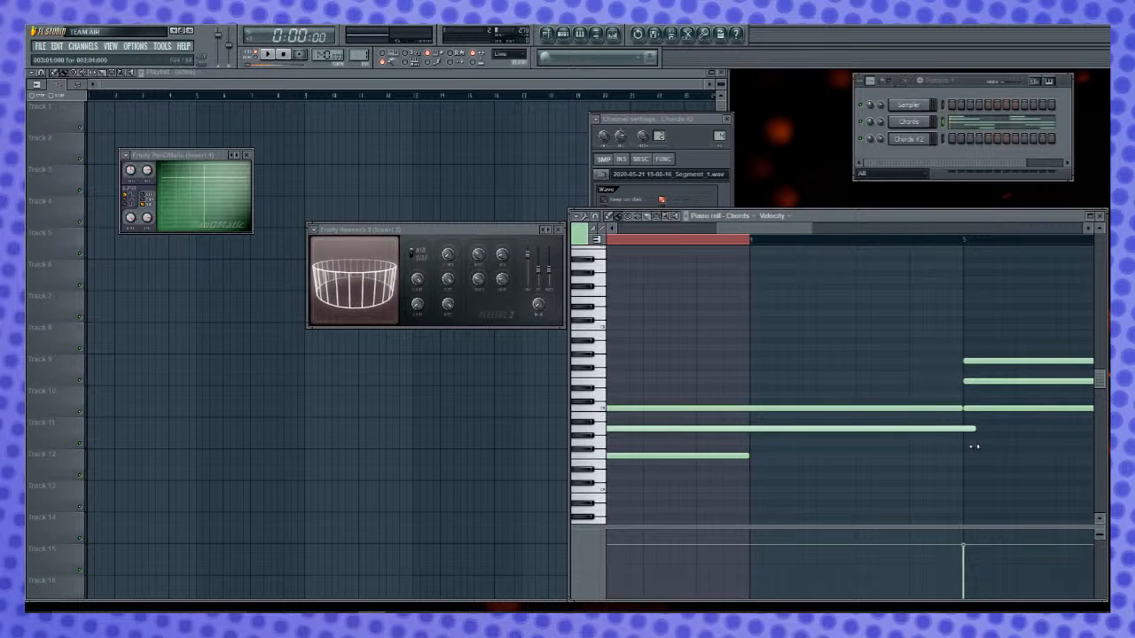
drag(744, 458, 963, 459)
key(r)
right_click(727, 242)
- Audition G4, B4 and D5 on the Chords channel, and raise the bar 7 chord to those notes
drag(741, 230, 896, 251)
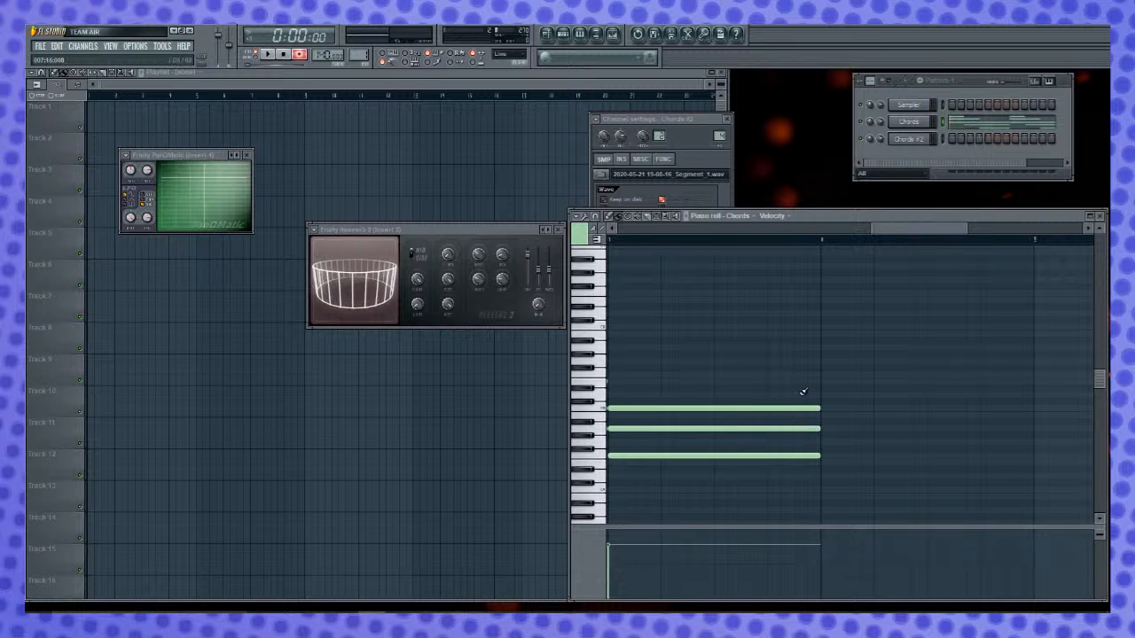
mouse_move(896, 237)
mouse_down()
mouse_move(880, 231)
mouse_move(894, 234)
mouse_up()
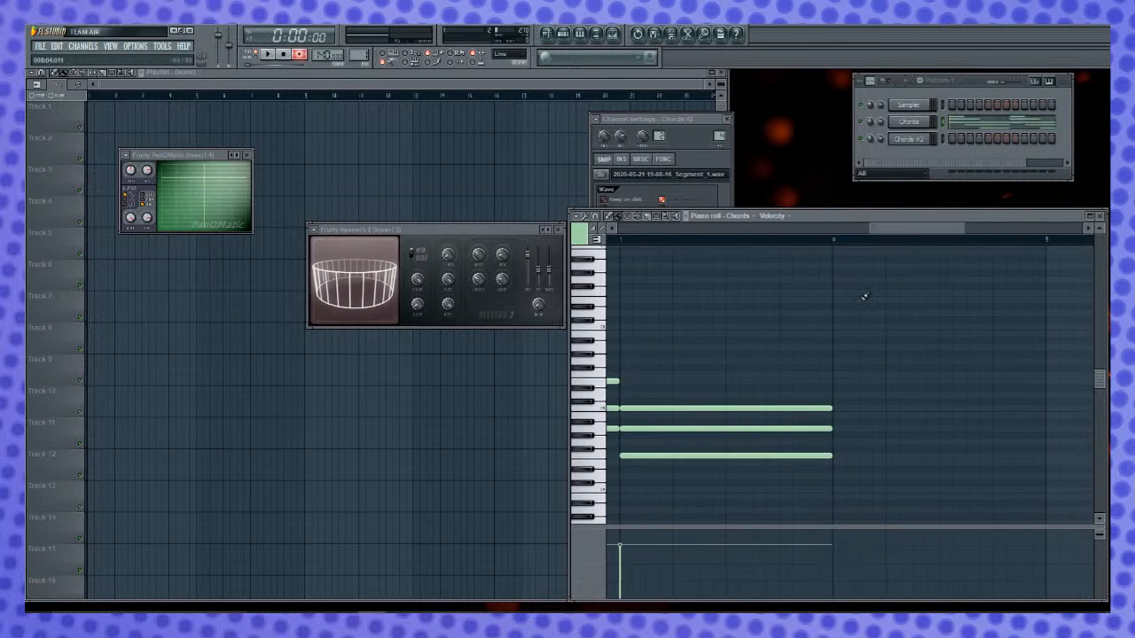
key(n)
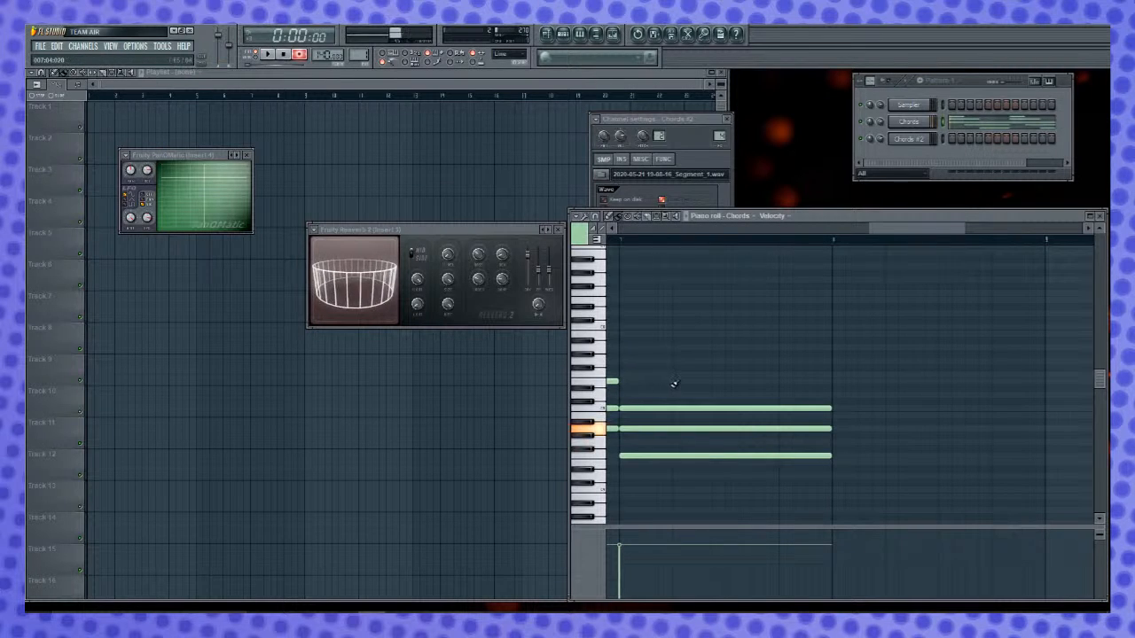
key(b)
key(m)
key(w)
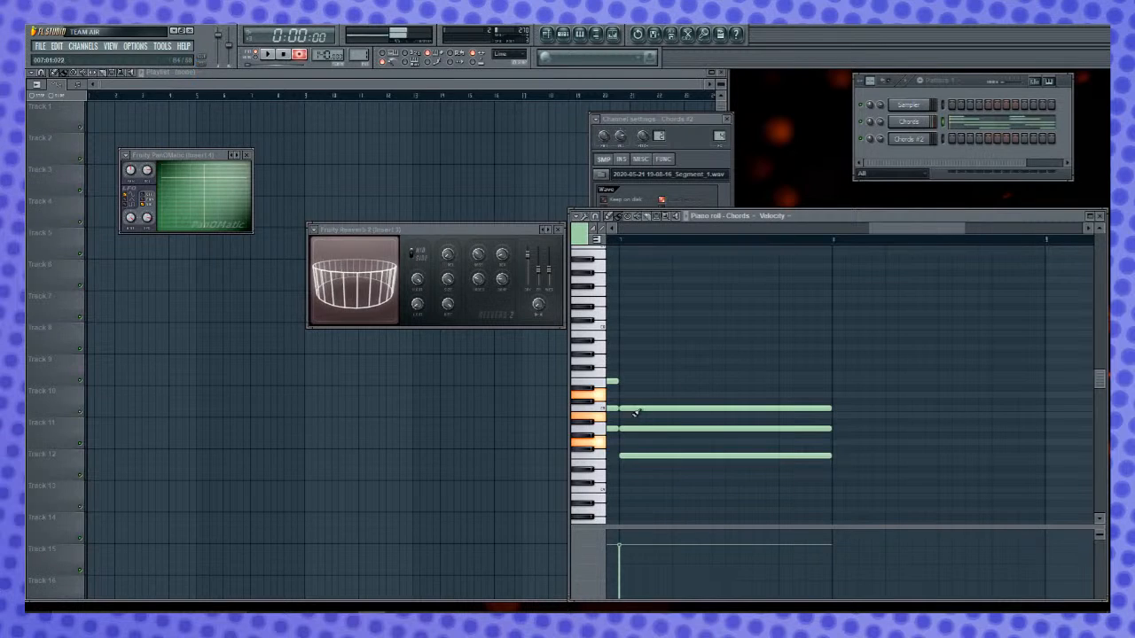
drag(629, 456, 635, 414)
click(630, 442)
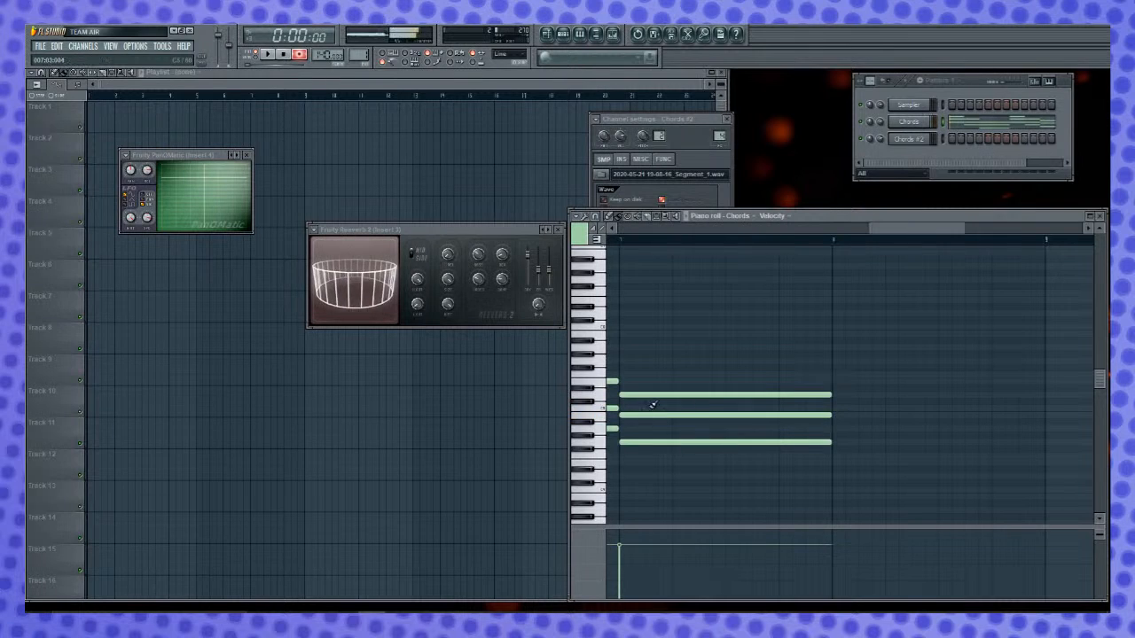
- Play back the progression to judge the chord changes across bars 1 to 7
key(space)
key(space)
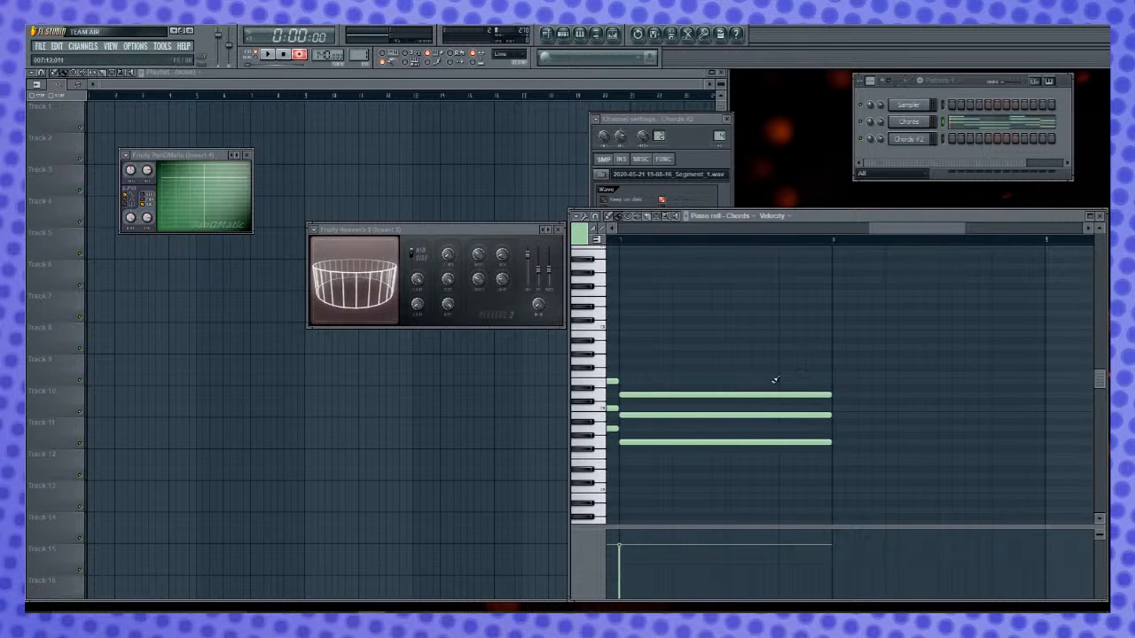
key(space)
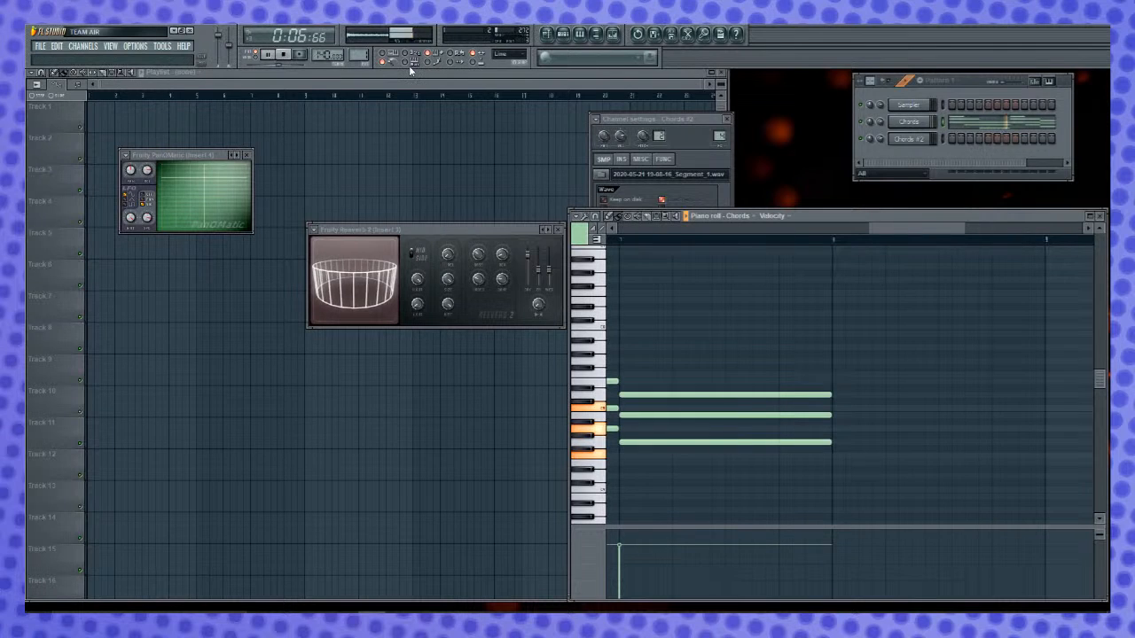
key(space)
drag(906, 233, 748, 231)
scroll(784, 250, down, 5)
scroll(802, 257, up, 3)
scroll(808, 242, down, 3)
key(space)
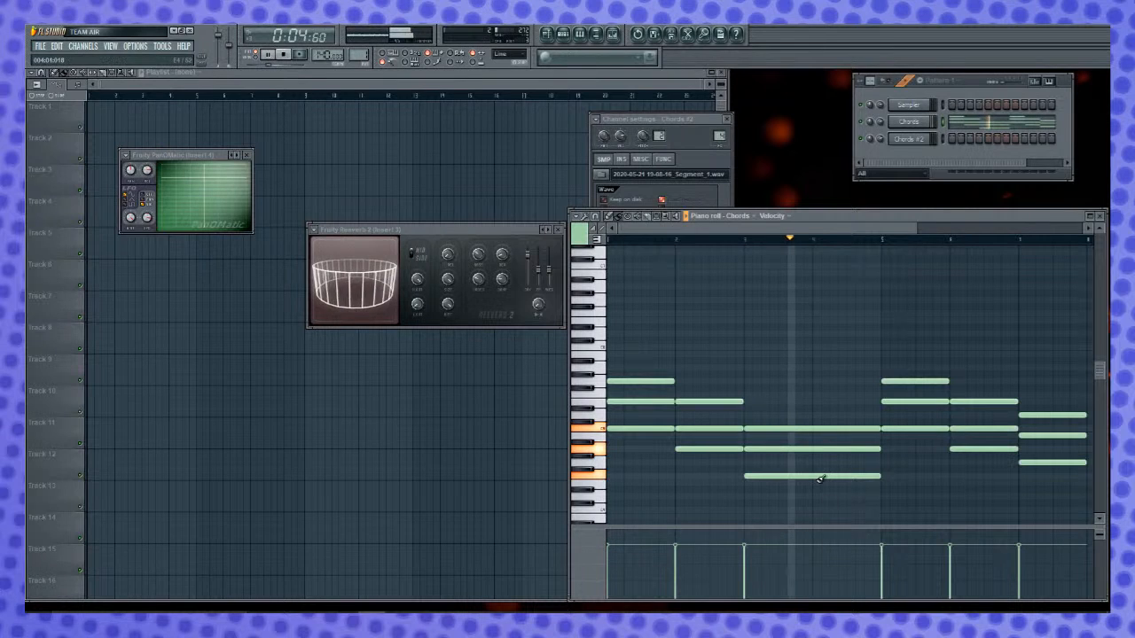
key(space)
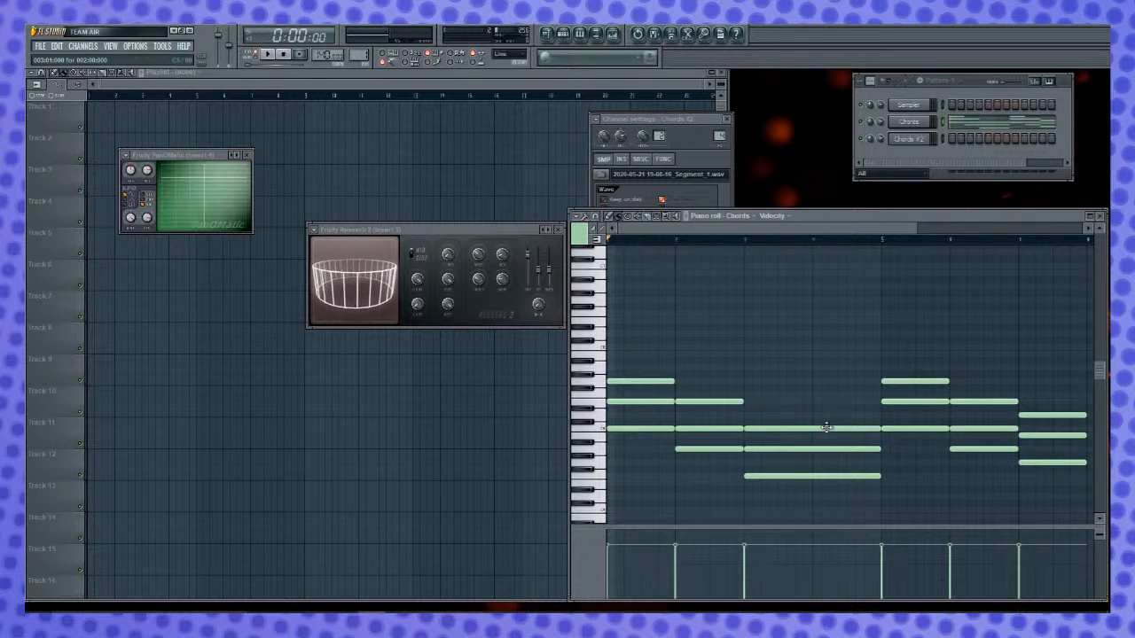
- Replace the two-bar chord in bars 3 and 4 with G4, B4 and D5, and play the progression
right_click(839, 428)
right_click(839, 448)
right_click(839, 476)
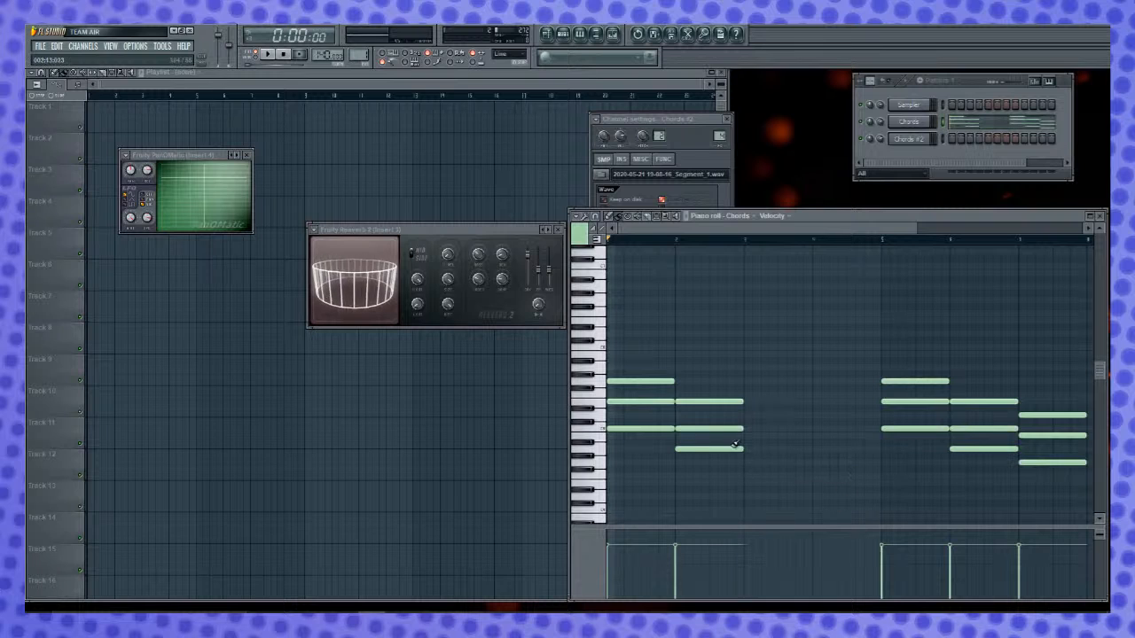
click(739, 429)
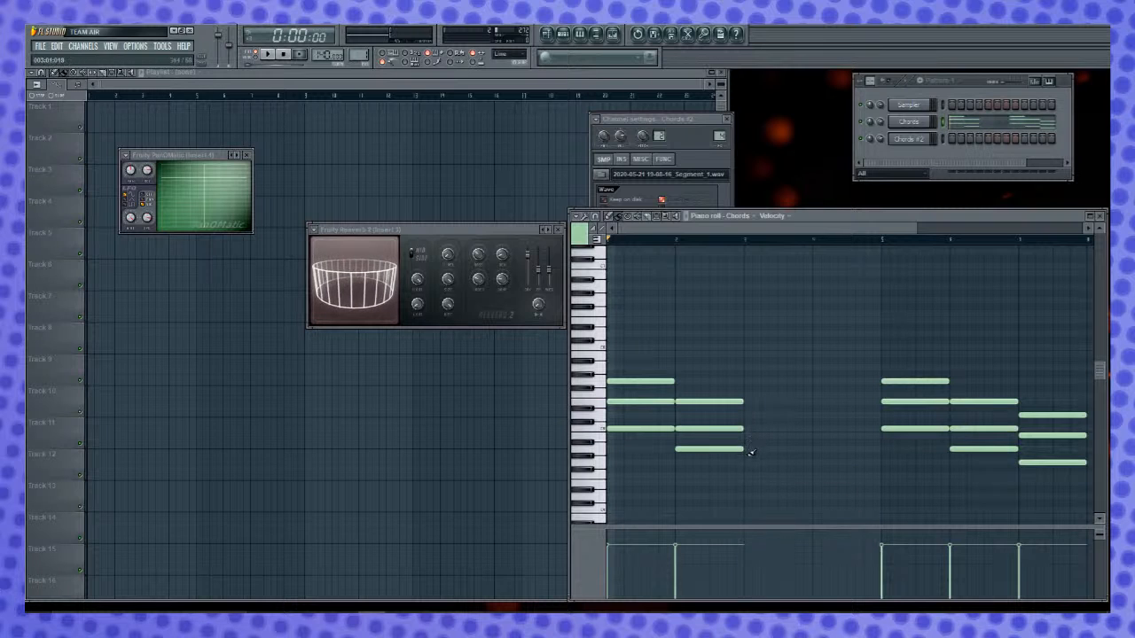
drag(747, 457, 750, 467)
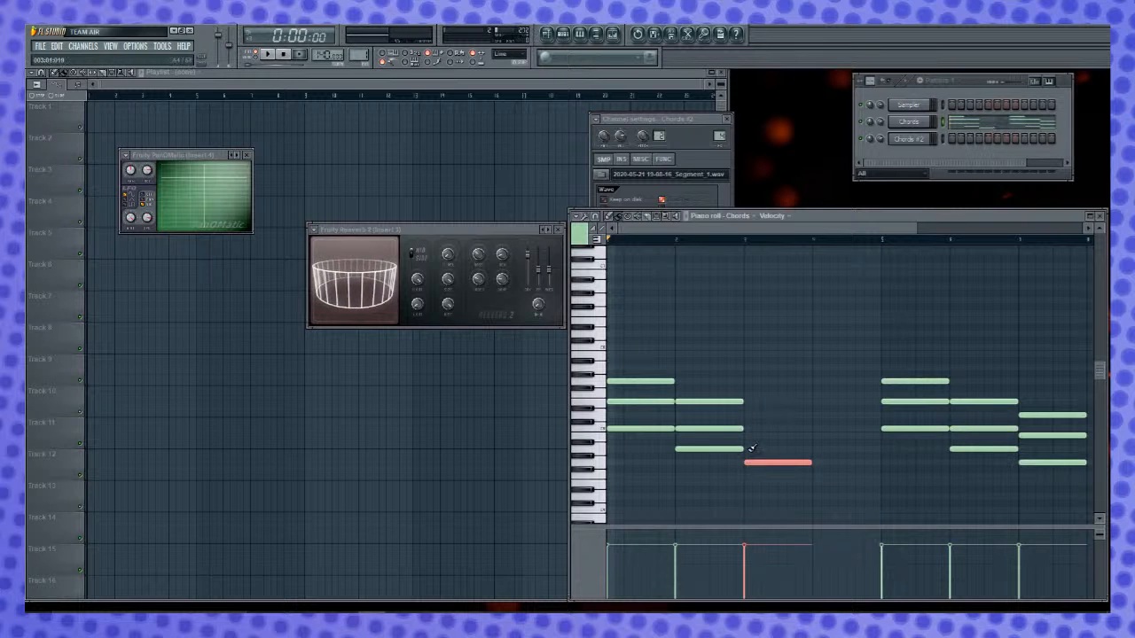
click(747, 437)
click(747, 423)
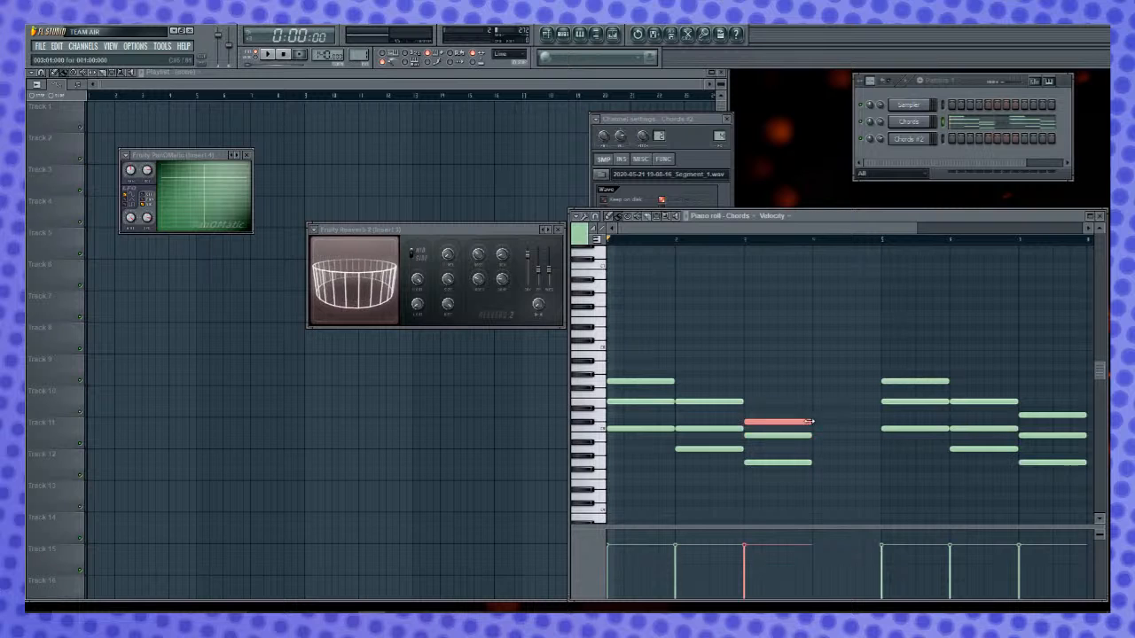
drag(798, 422, 881, 415)
drag(814, 436, 881, 436)
drag(813, 463, 881, 464)
key(space)
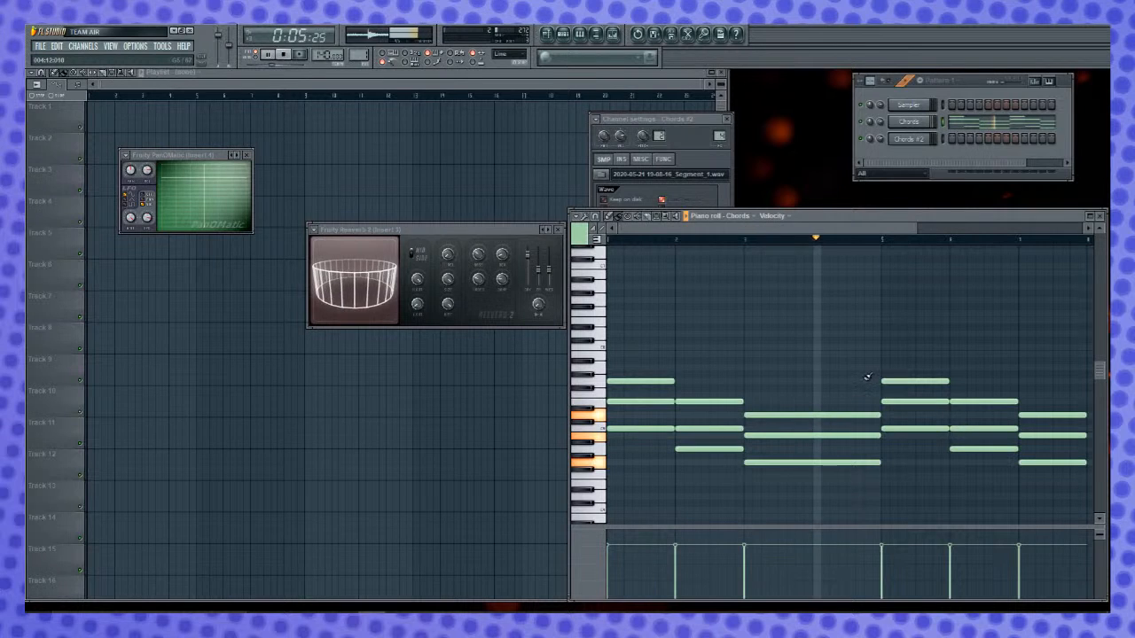
key(space)
- Lower the crossfade loop amount of the Chords sample, and play the progression
click(929, 115)
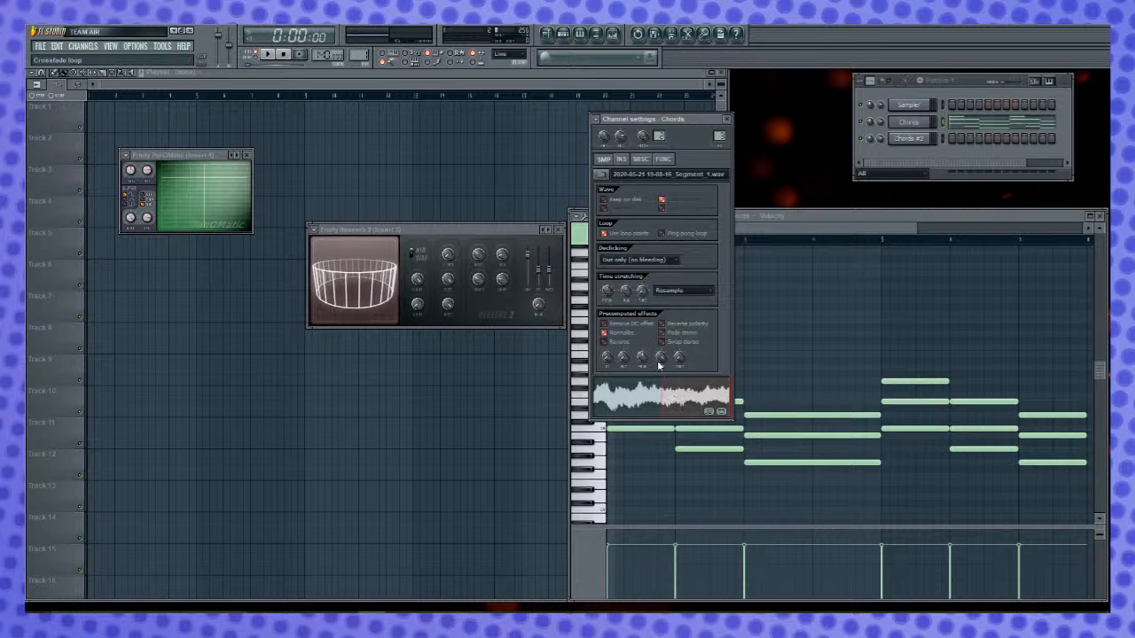
drag(654, 359, 654, 380)
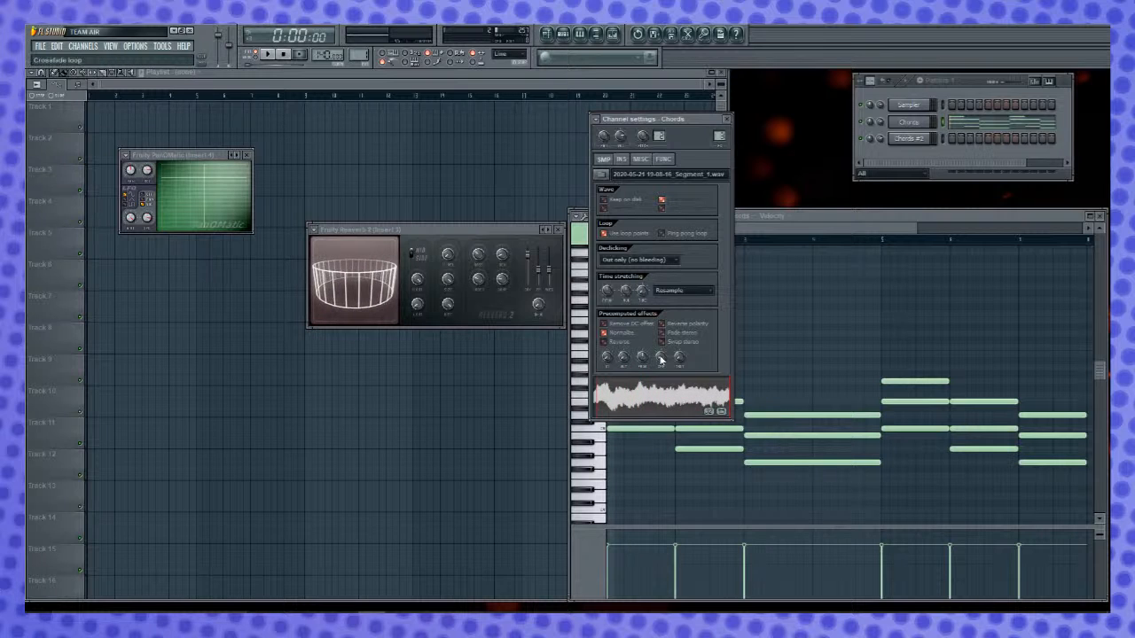
click(725, 118)
key(space)
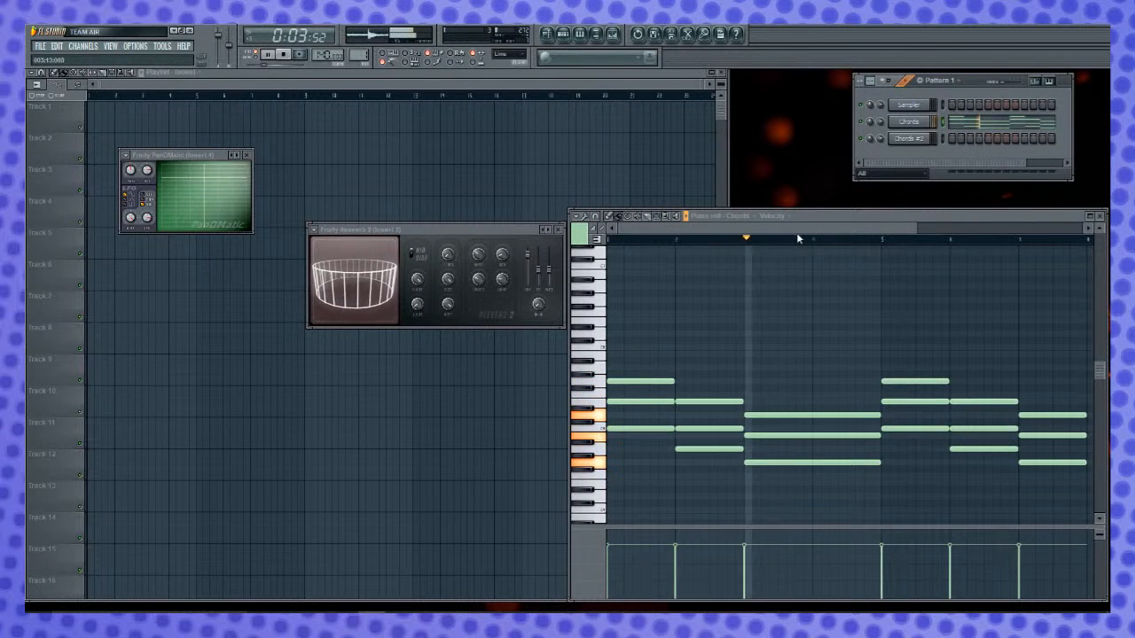
key(space)
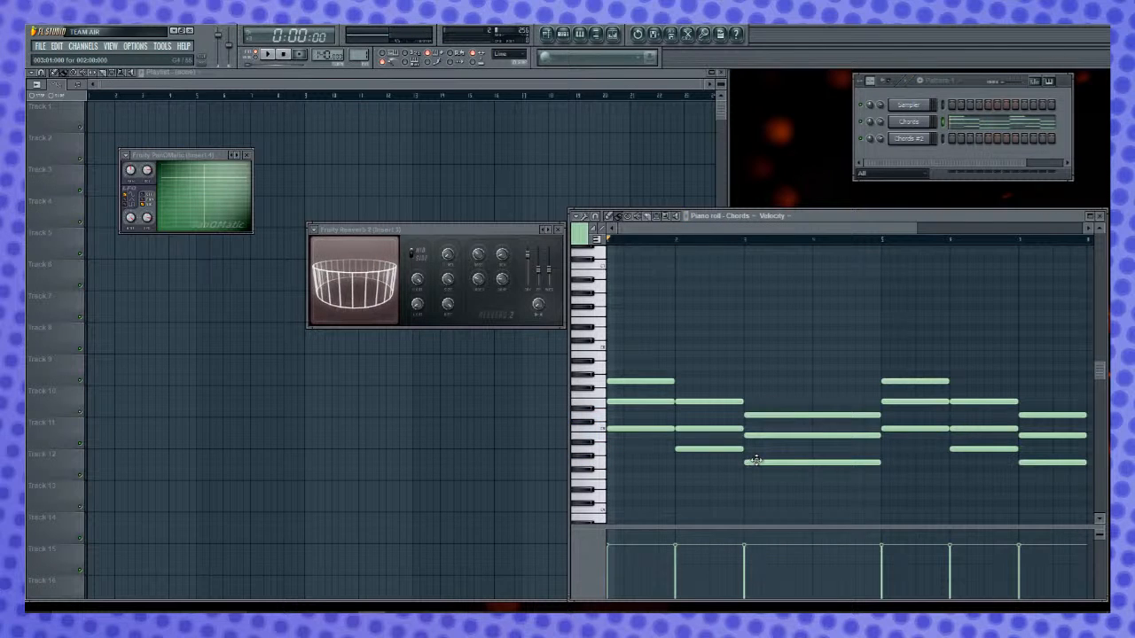
- Move the chord in bars 3 and 4 down to F4, A4 and C5, and play the progression
drag(756, 460, 756, 479)
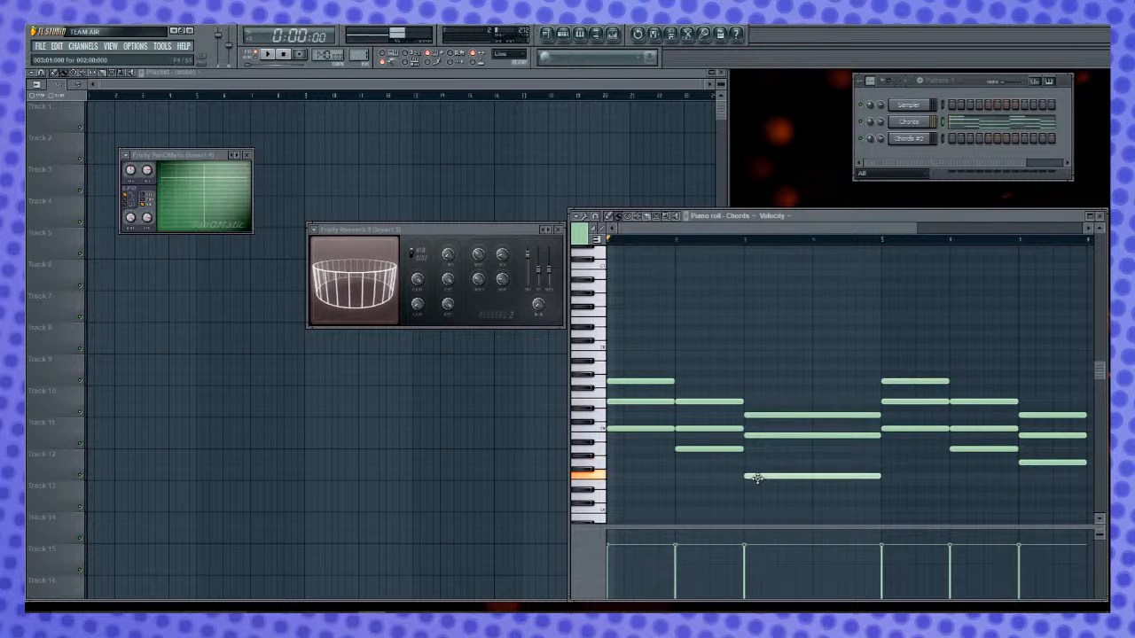
mouse_move(766, 434)
mouse_down()
mouse_move(765, 451)
mouse_move(772, 431)
mouse_up()
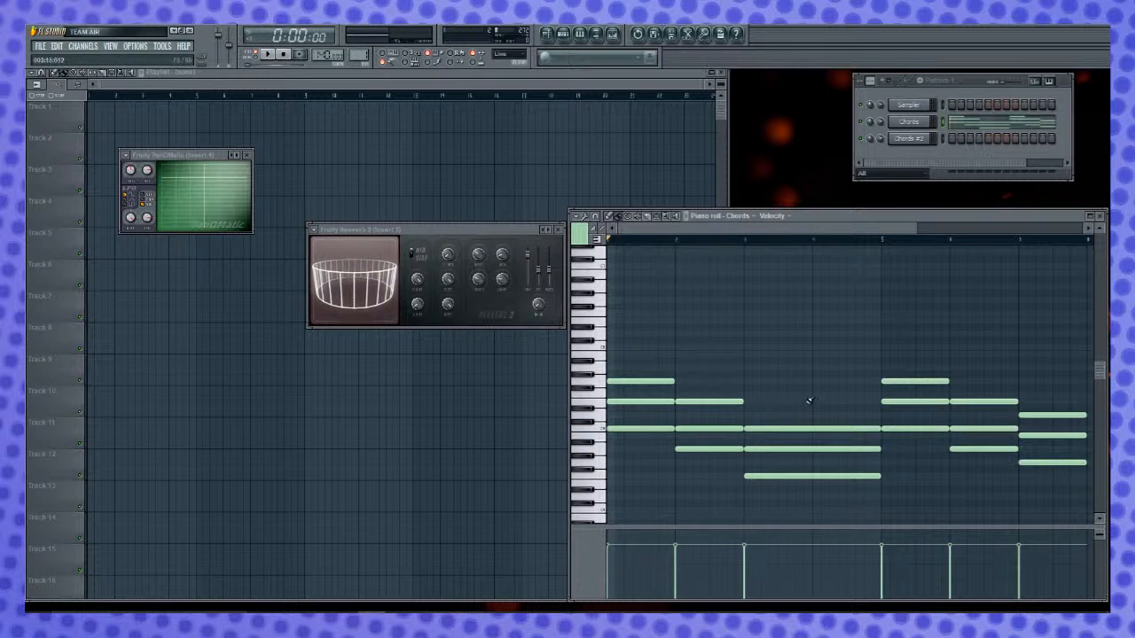
key(space)
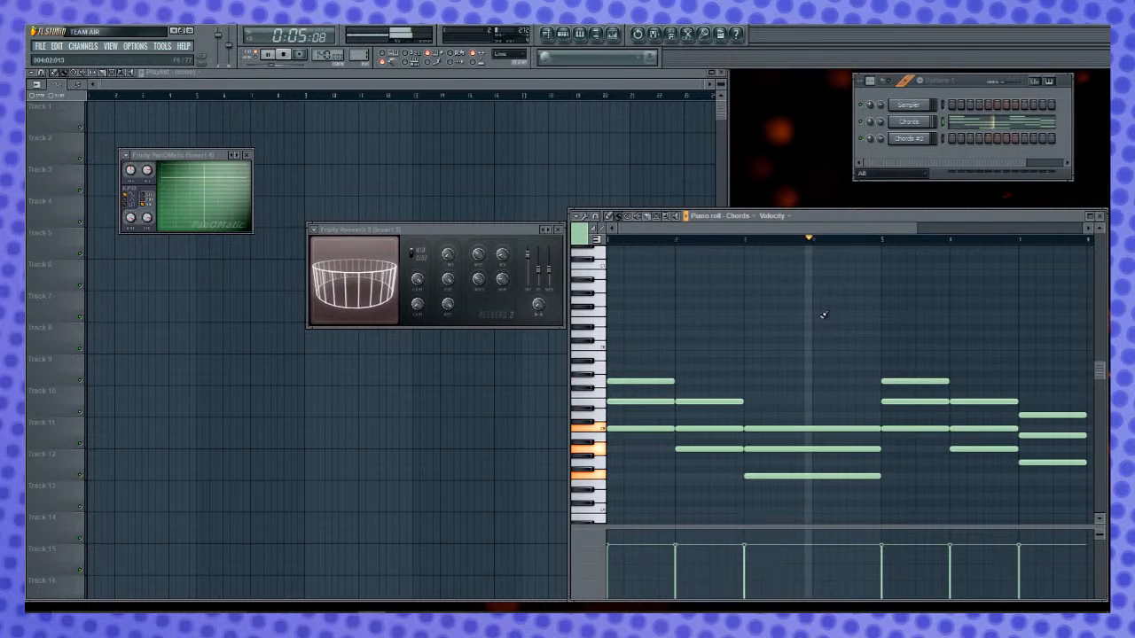
key(space)
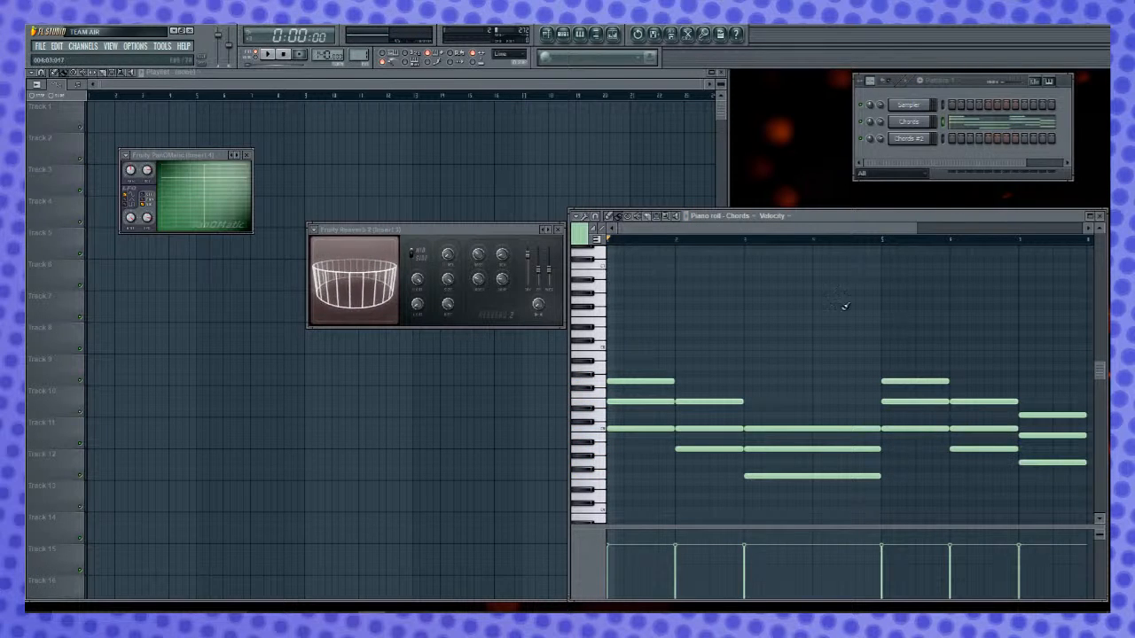
- Set the crossfade loop of the Chords sample to 97%, and listen to the progression
click(909, 122)
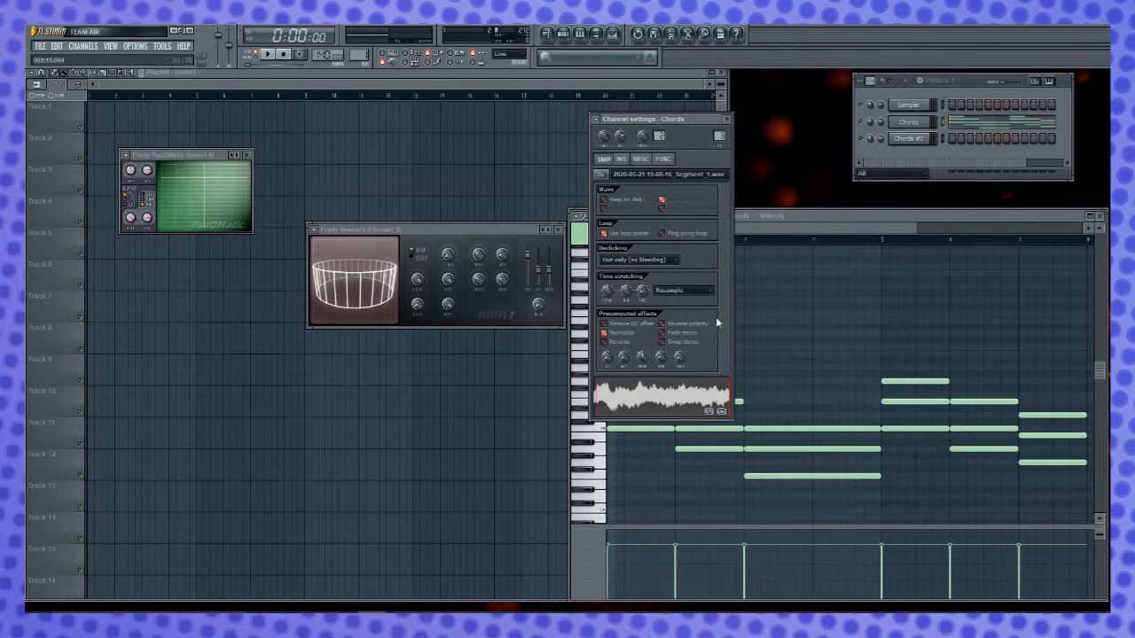
mouse_move(661, 359)
mouse_down()
mouse_move(662, 337)
mouse_move(662, 363)
mouse_up()
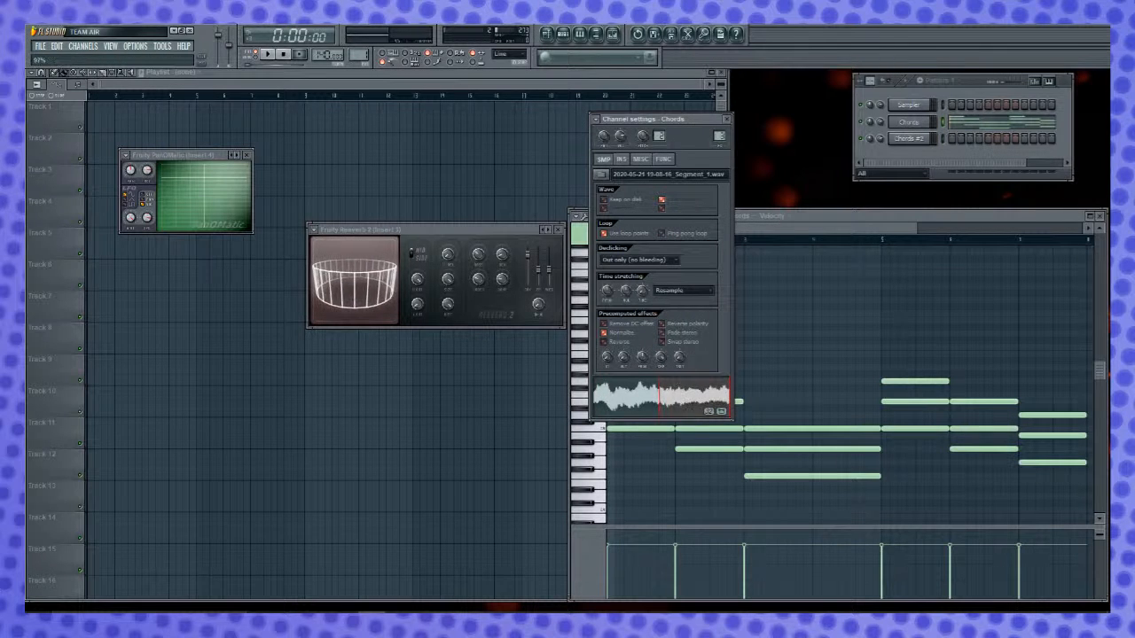
key(space)
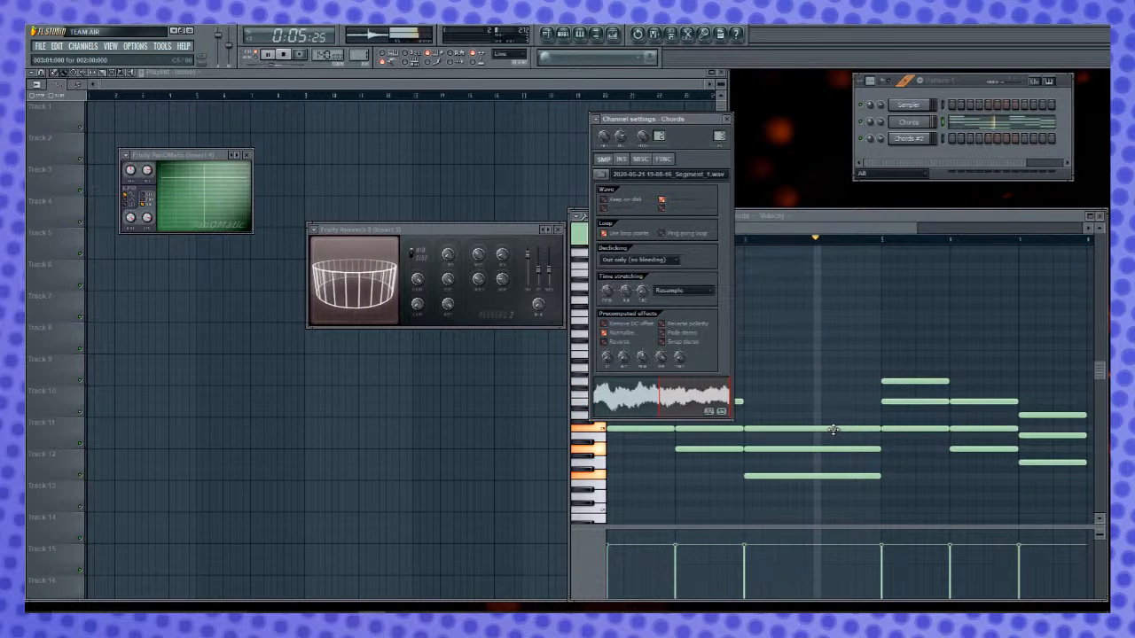
key(space)
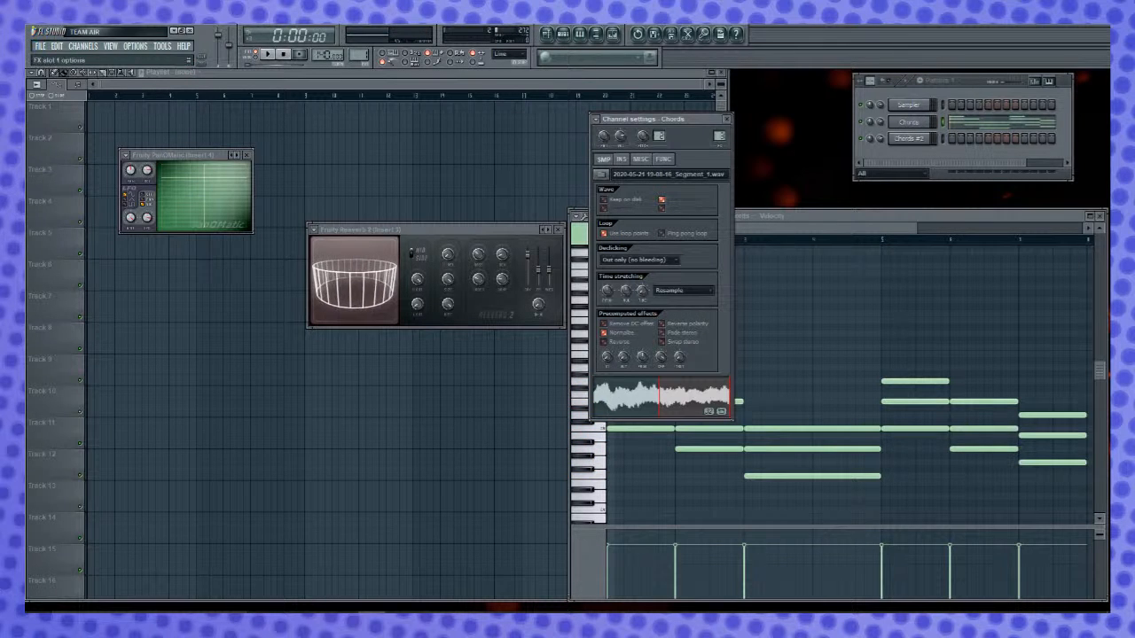
- Add a Fruity Limiter to Insert 3, with a lowered ceiling and 3.1 dB of gain, while the progression plays
key(F7)
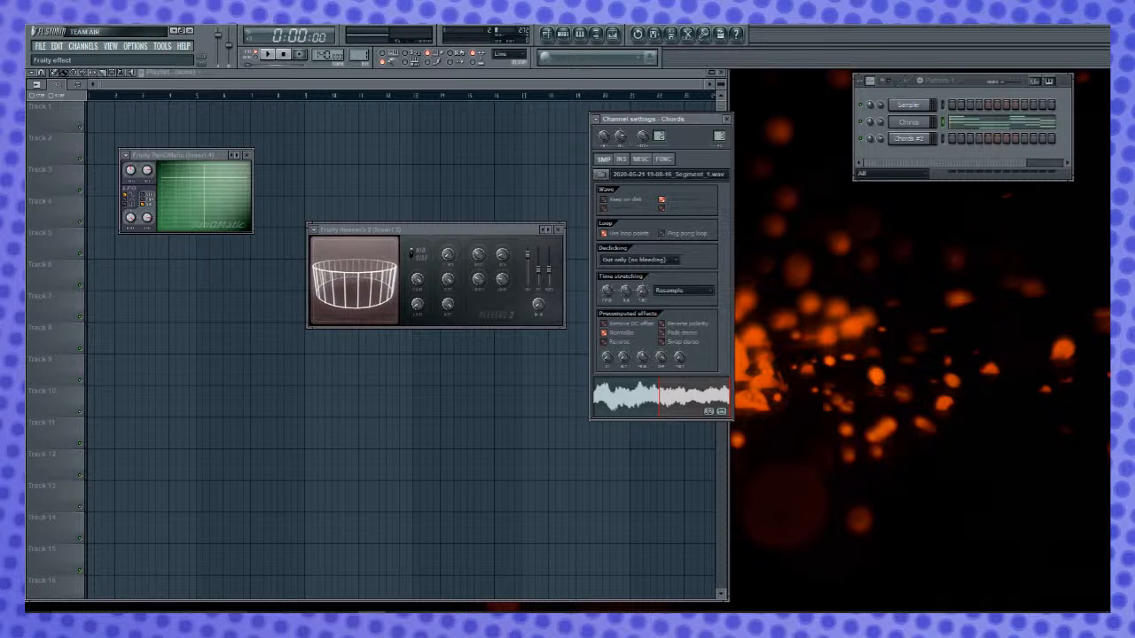
click(361, 321)
key(space)
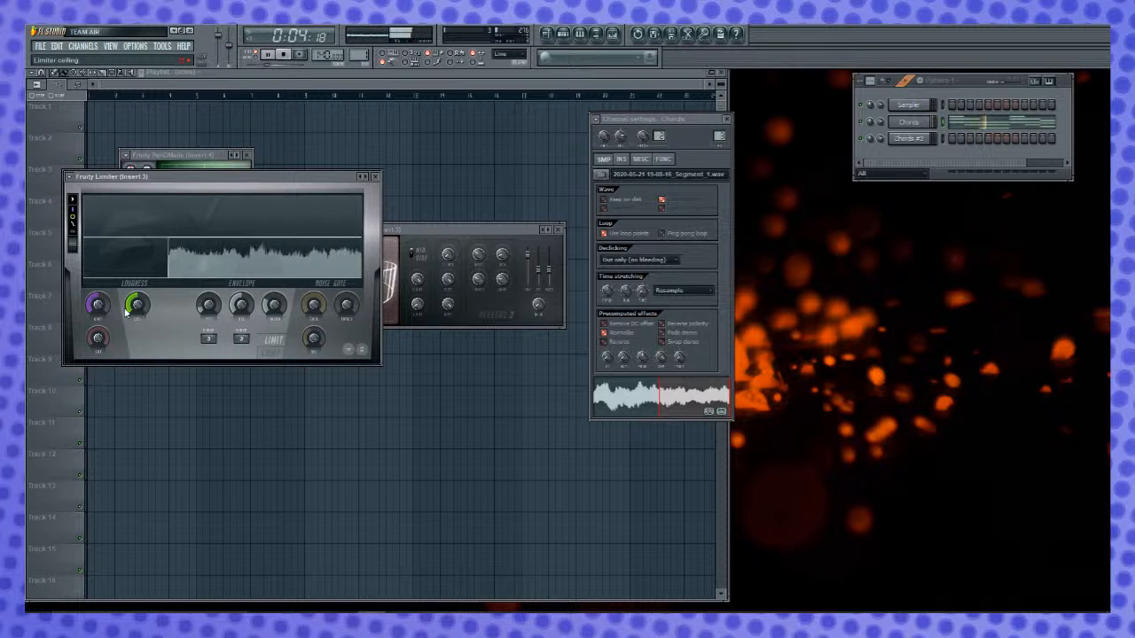
drag(138, 310, 137, 325)
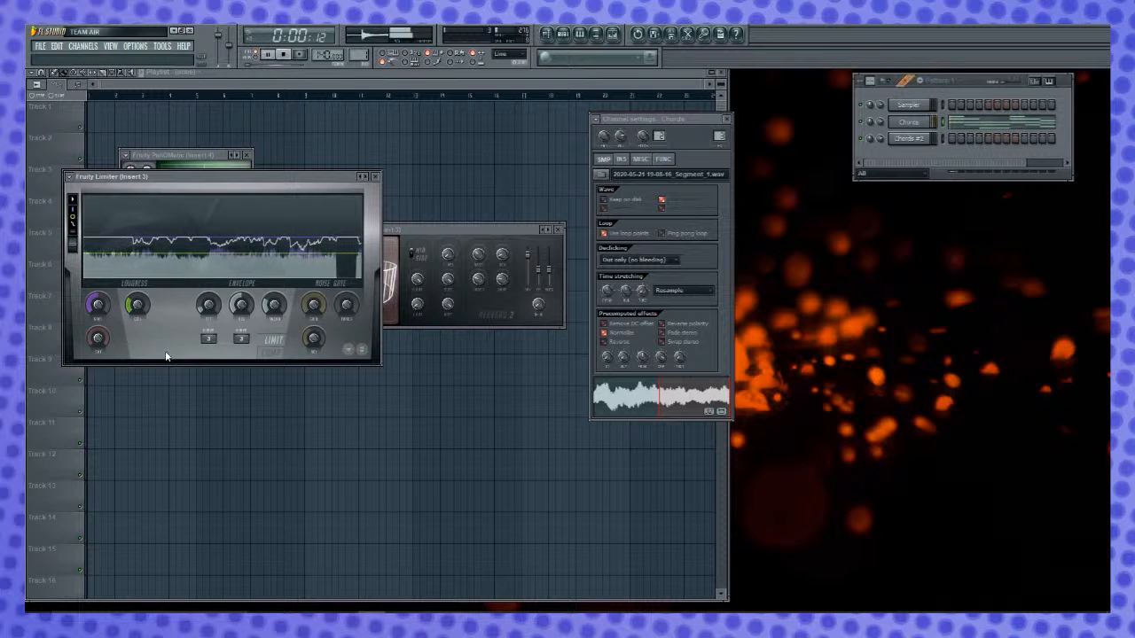
drag(138, 305, 103, 301)
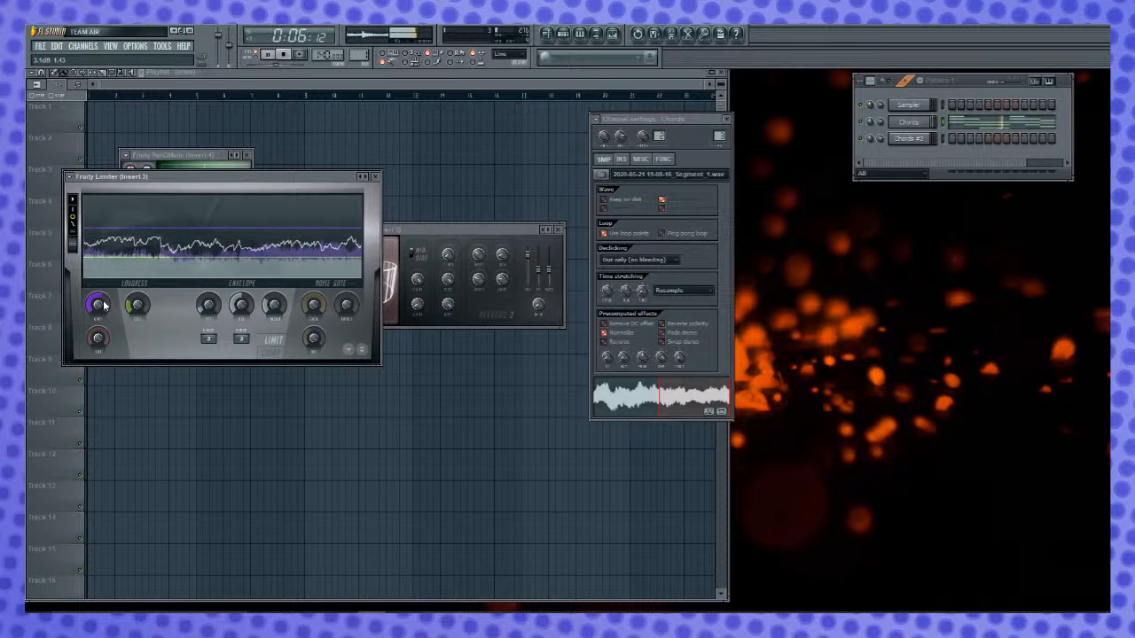
key(space)
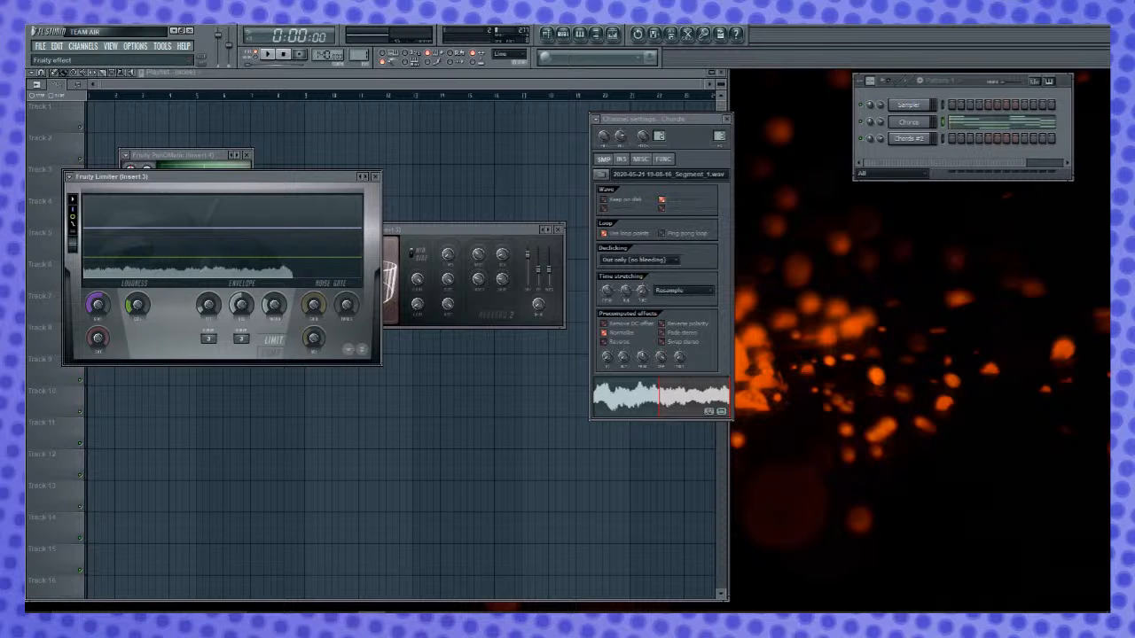
- Close the limiter, set the Chords sample's declicking method to Transient (no bleeding), and play the progression
key(Escape)
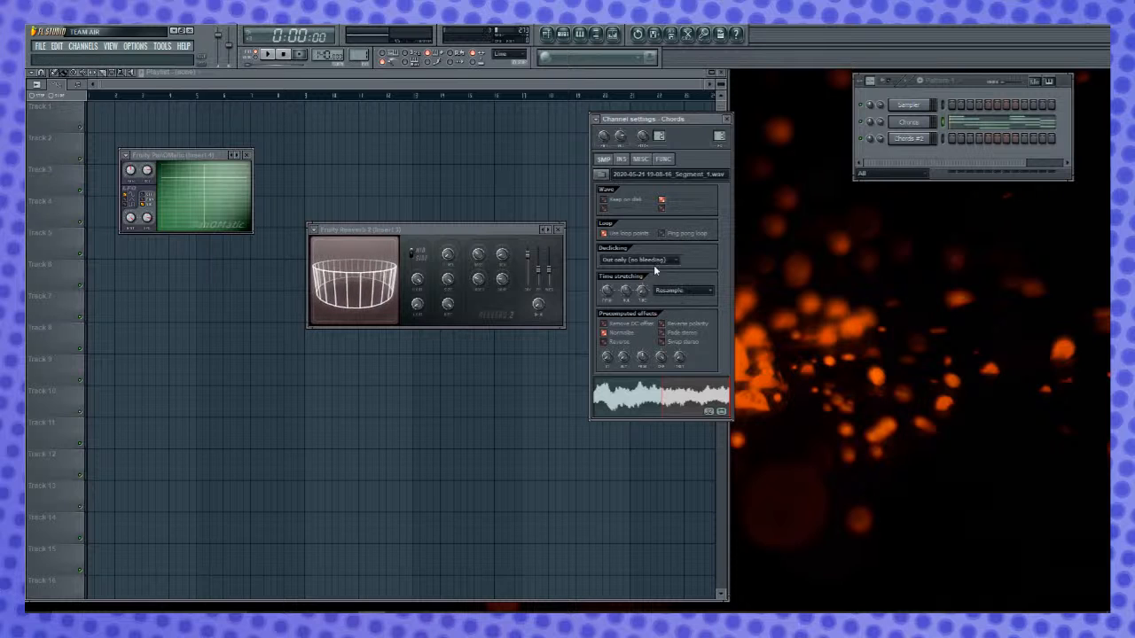
click(661, 260)
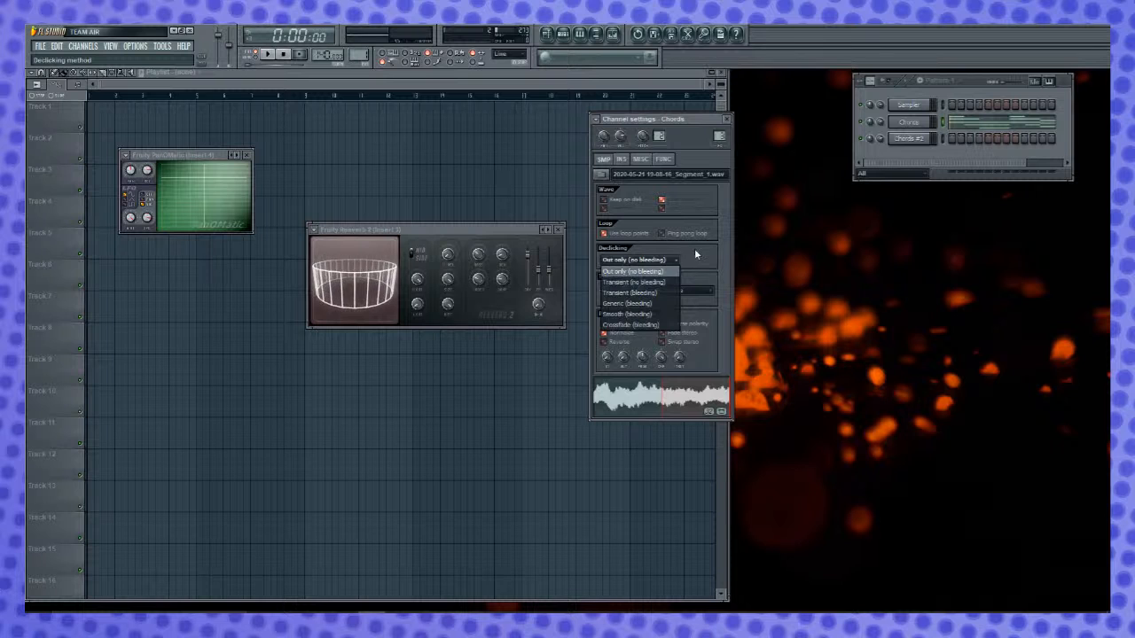
click(695, 254)
click(670, 261)
click(663, 285)
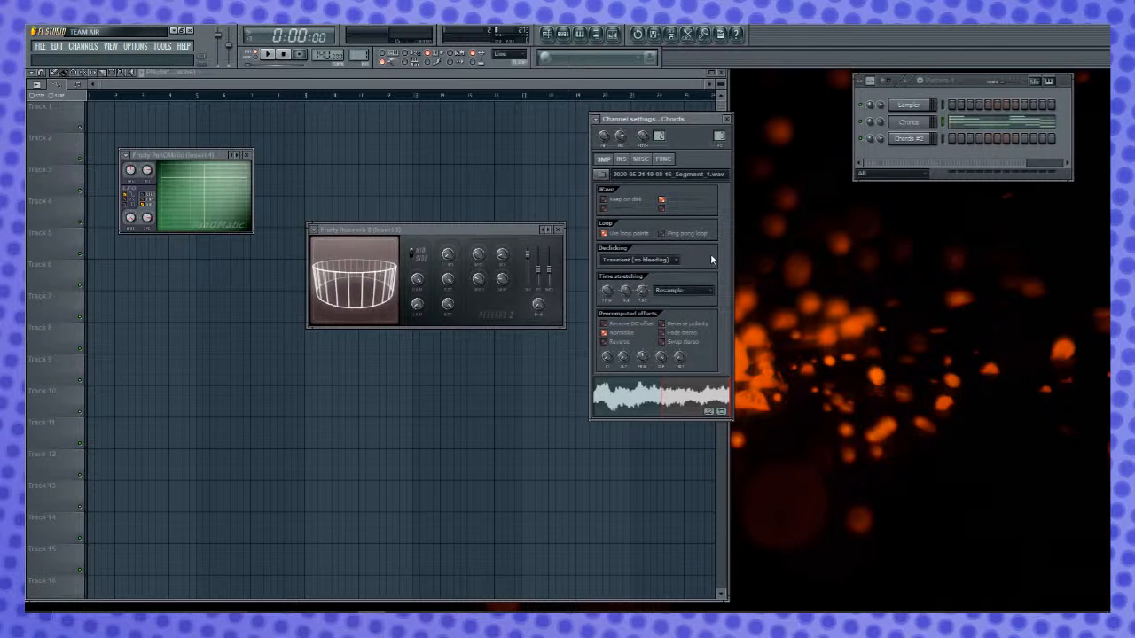
key(space)
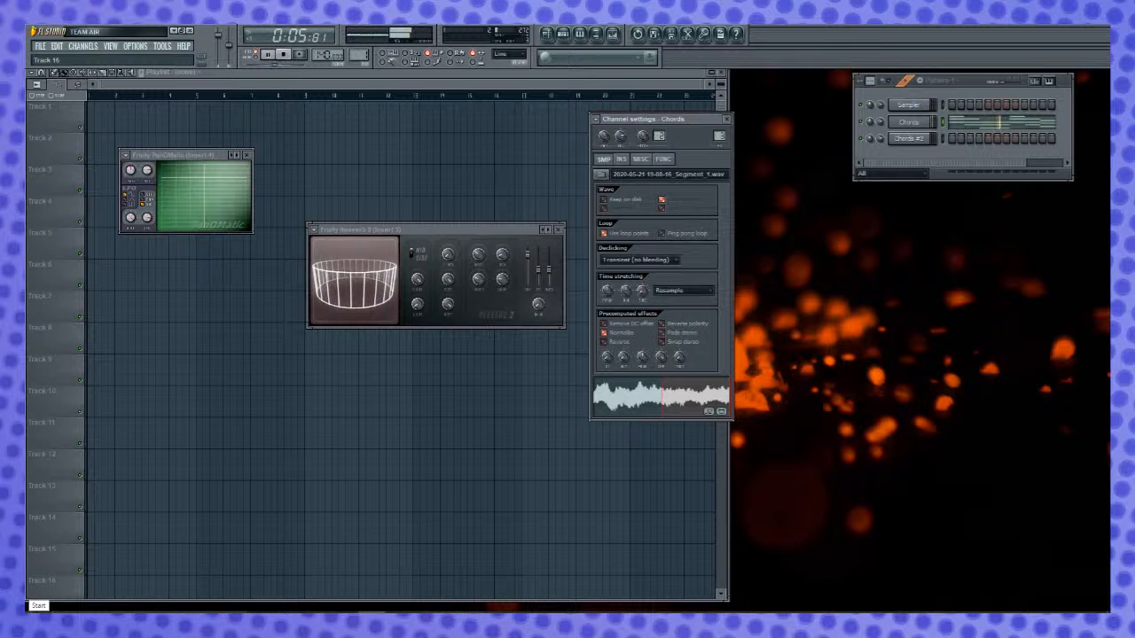
key(space)
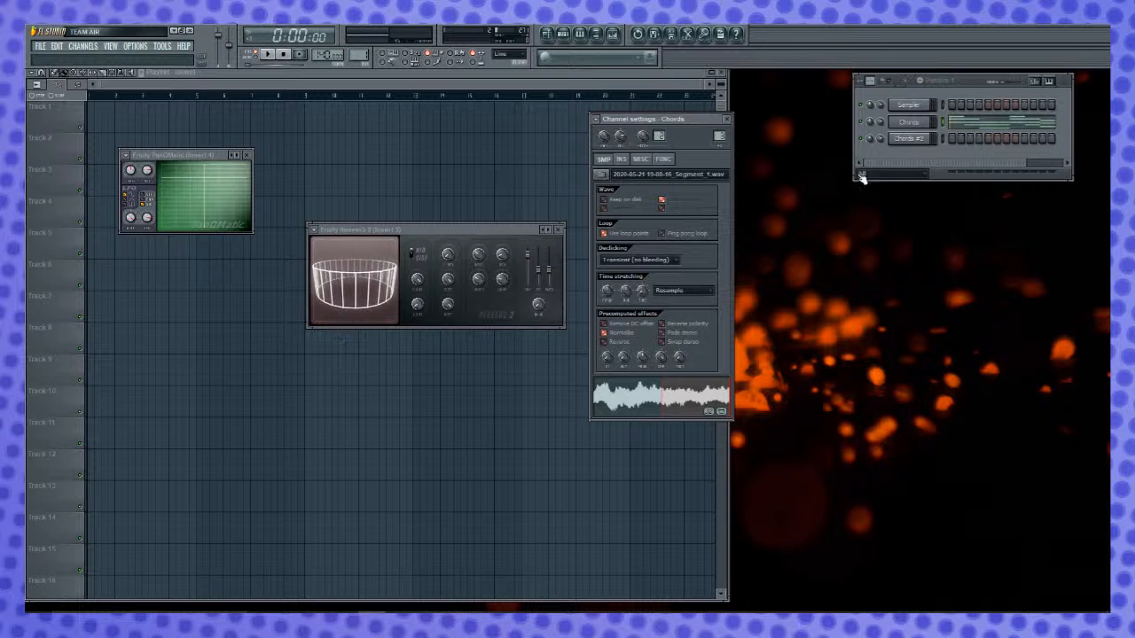
- Open the piano roll of the Chords channel
click(919, 151)
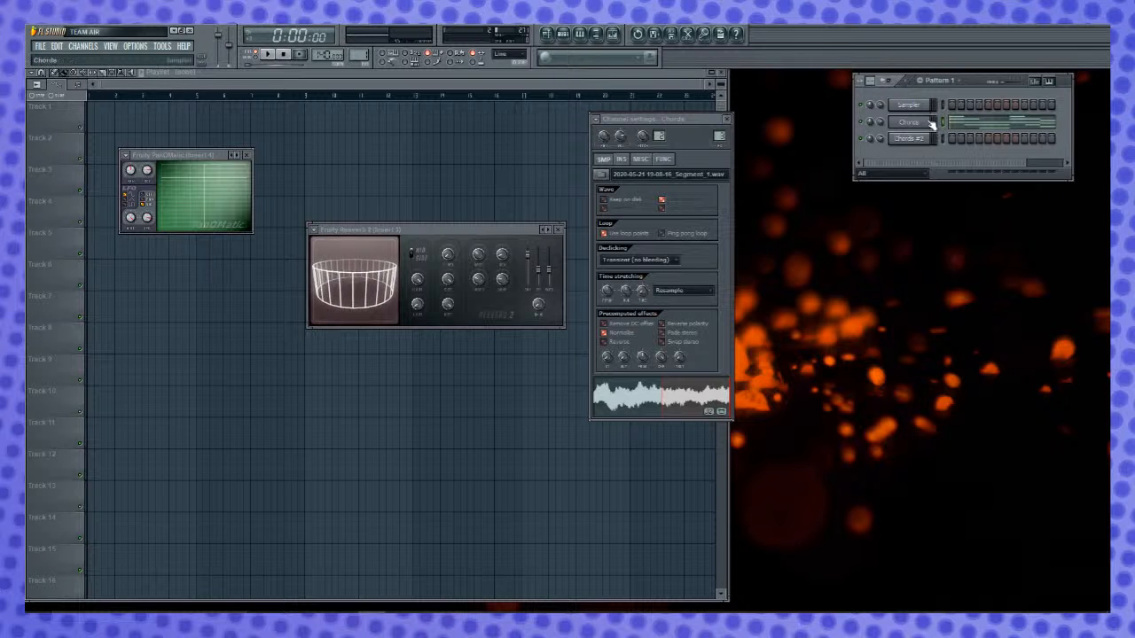
right_click(925, 125)
click(947, 130)
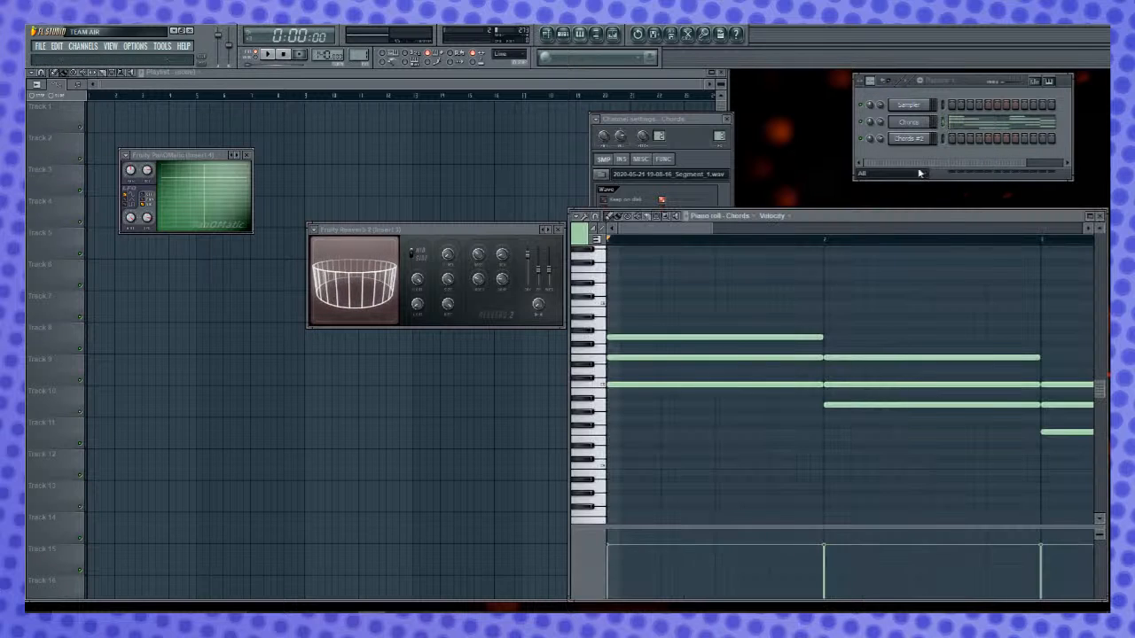
click(331, 195)
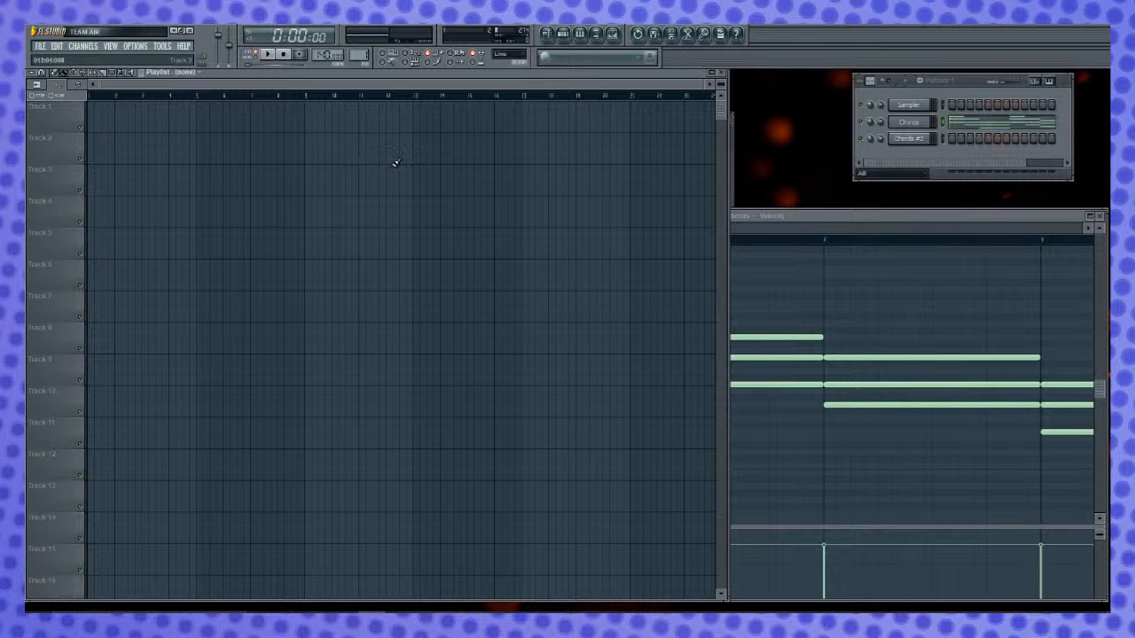
scroll(431, 133, down, 1)
scroll(487, 143, up, 3)
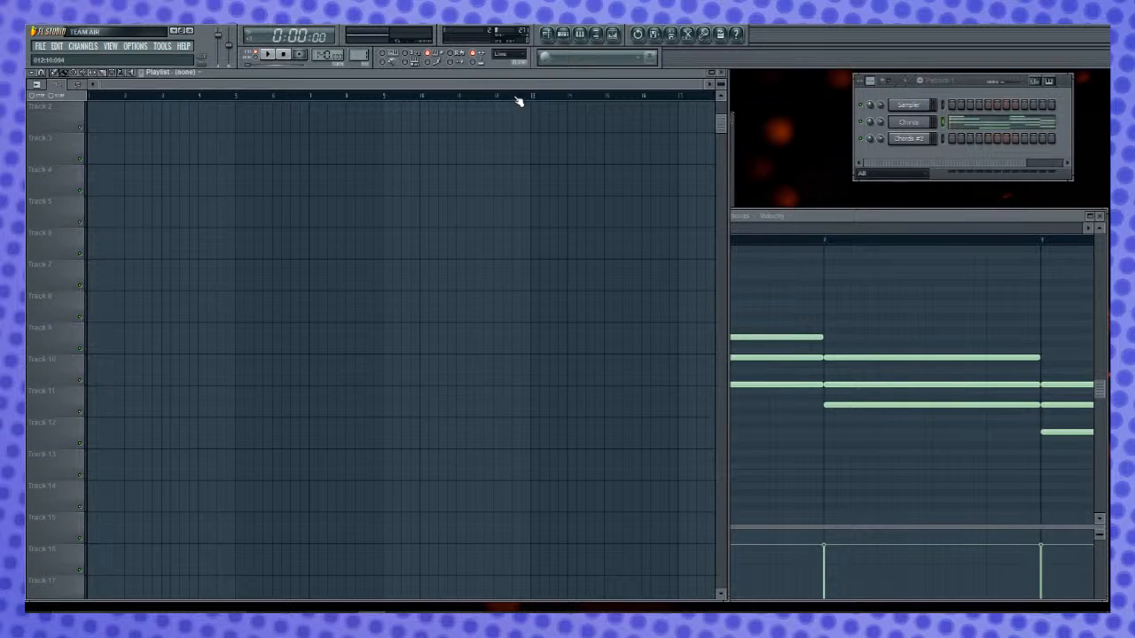
scroll(425, 434, down, 5)
scroll(439, 453, up, 5)
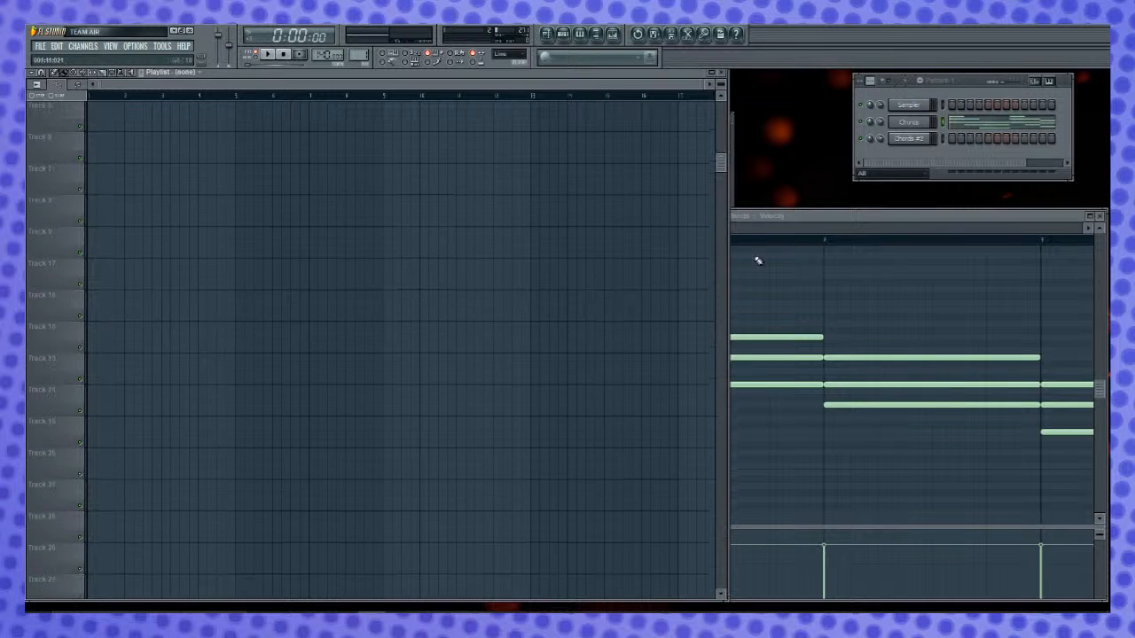
drag(728, 266, 569, 266)
- Check the Insert 3 volume events in the Chords piano roll's event lane, and switch the lane back to note velocity
click(760, 216)
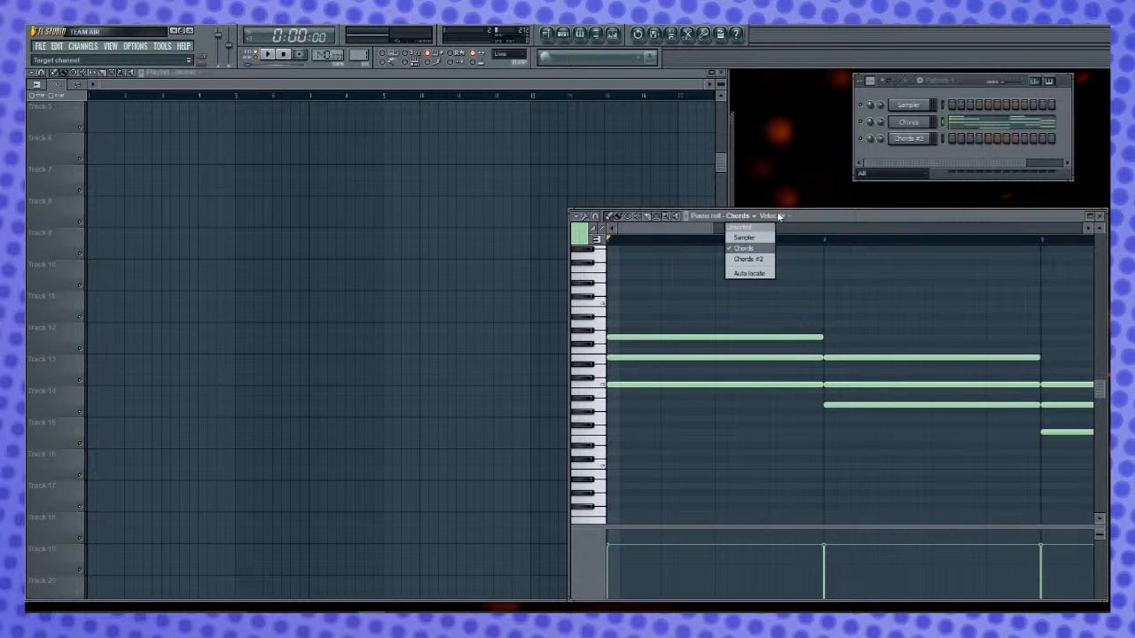
click(778, 216)
click(774, 216)
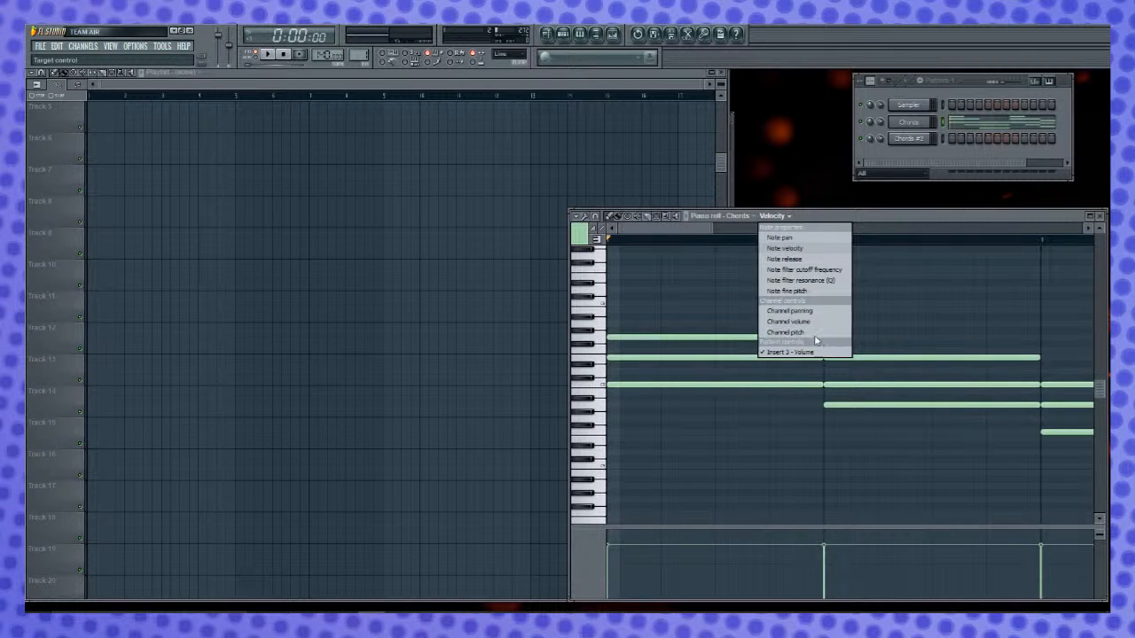
click(766, 353)
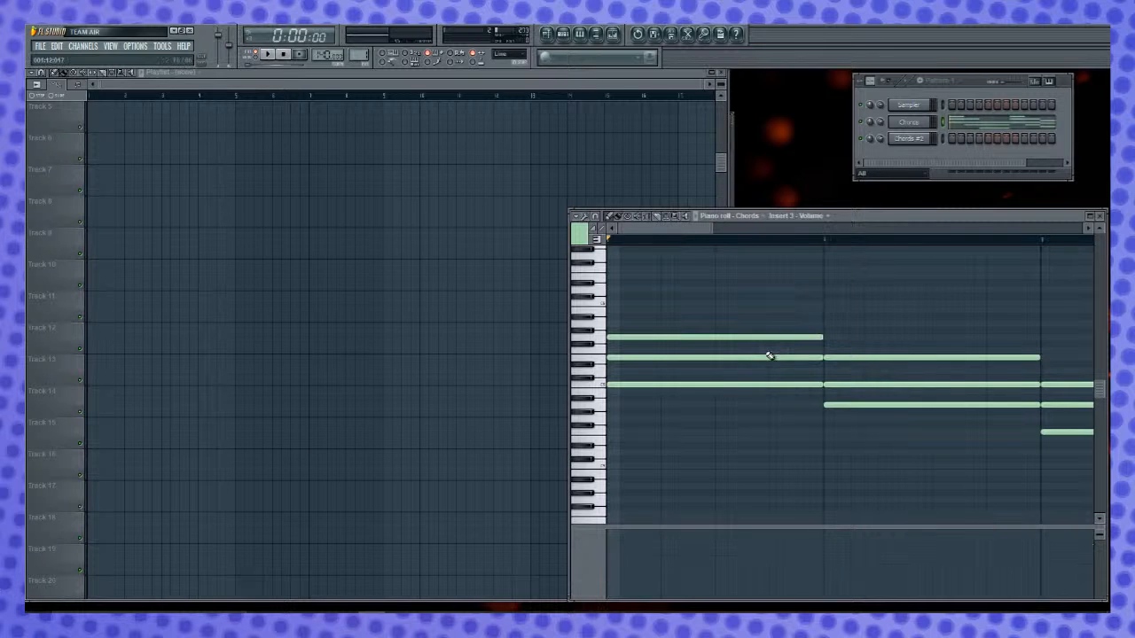
click(817, 217)
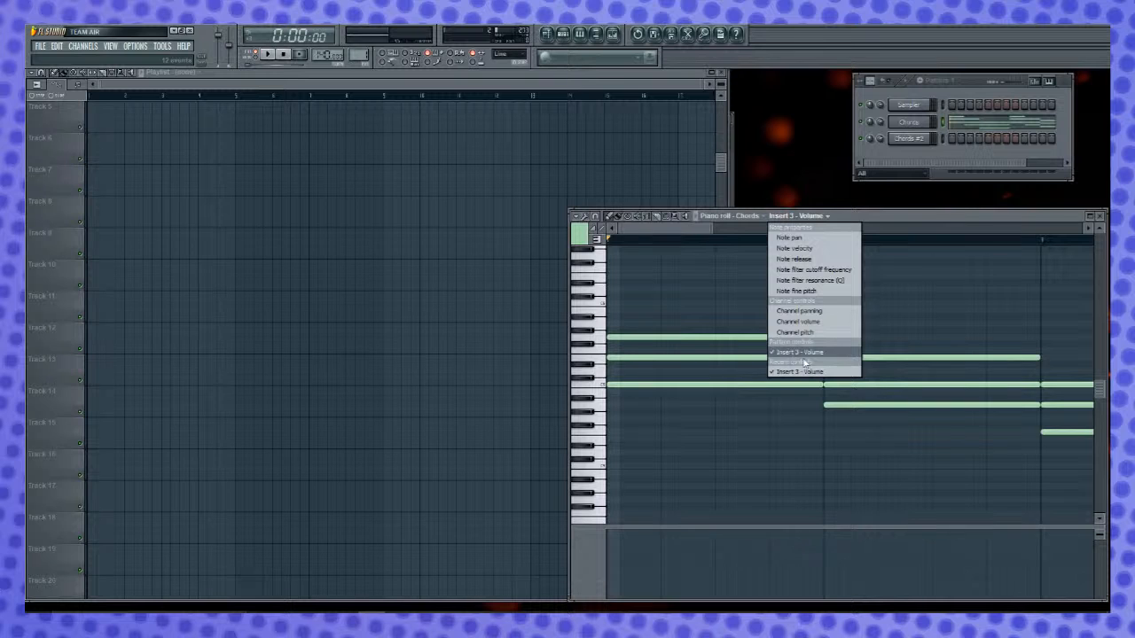
click(824, 247)
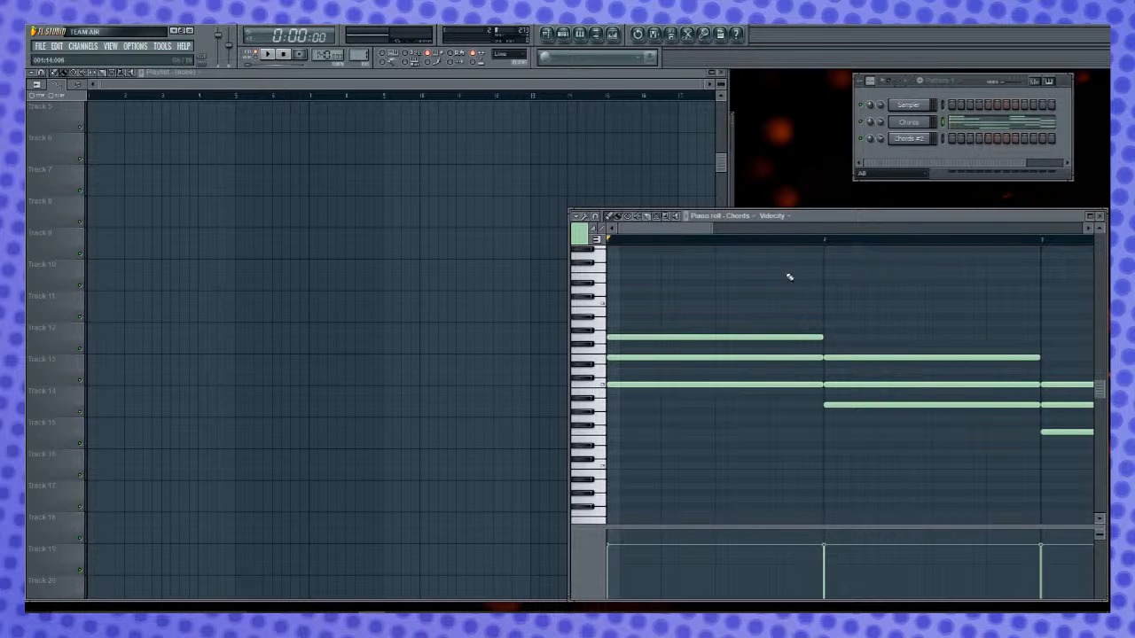
- Play the chord progression and follow its notes in the Chords piano roll
scroll(793, 327, down, 3)
scroll(790, 274, up, 4)
key(space)
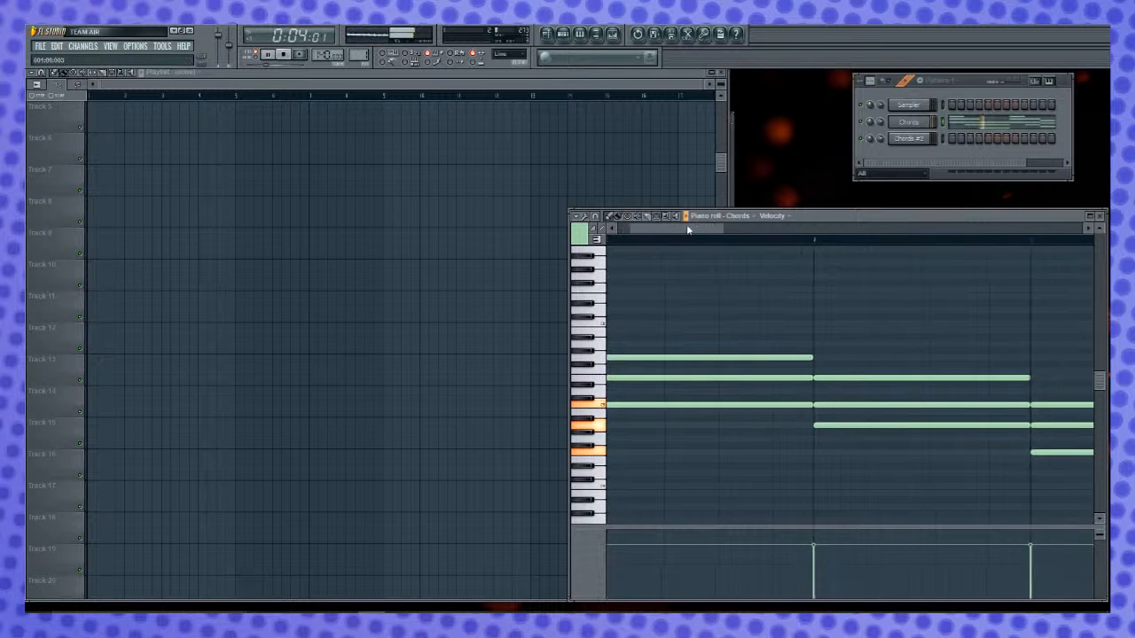
drag(732, 231, 800, 243)
key(space)
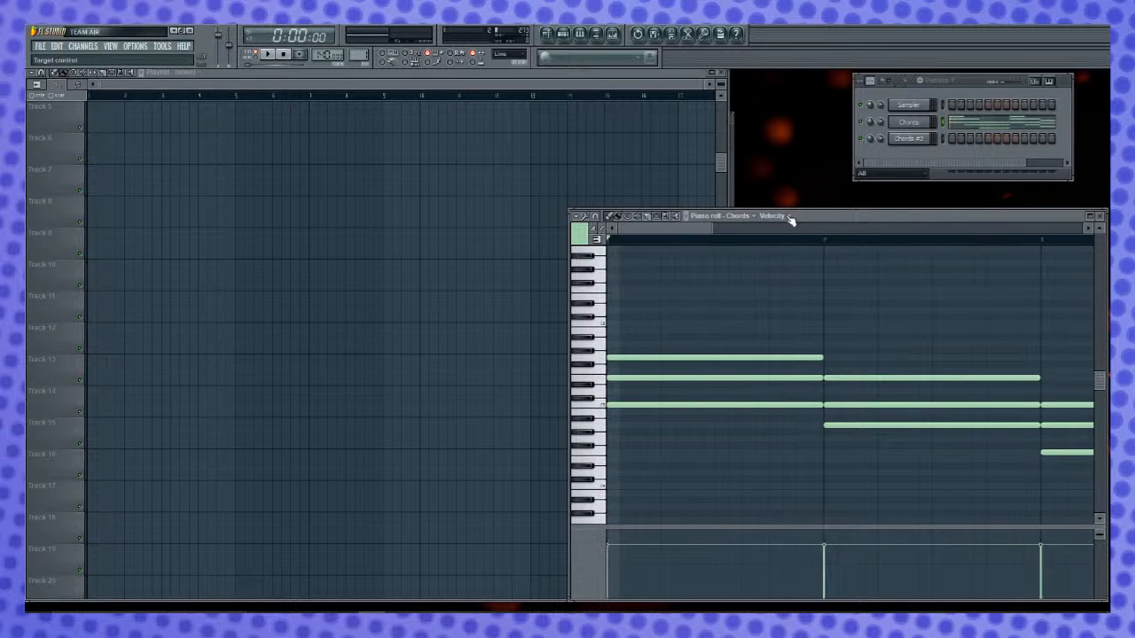
- Show the Insert 3 volume events in the event lane beneath the chord notes
click(759, 364)
right_click(763, 362)
click(773, 216)
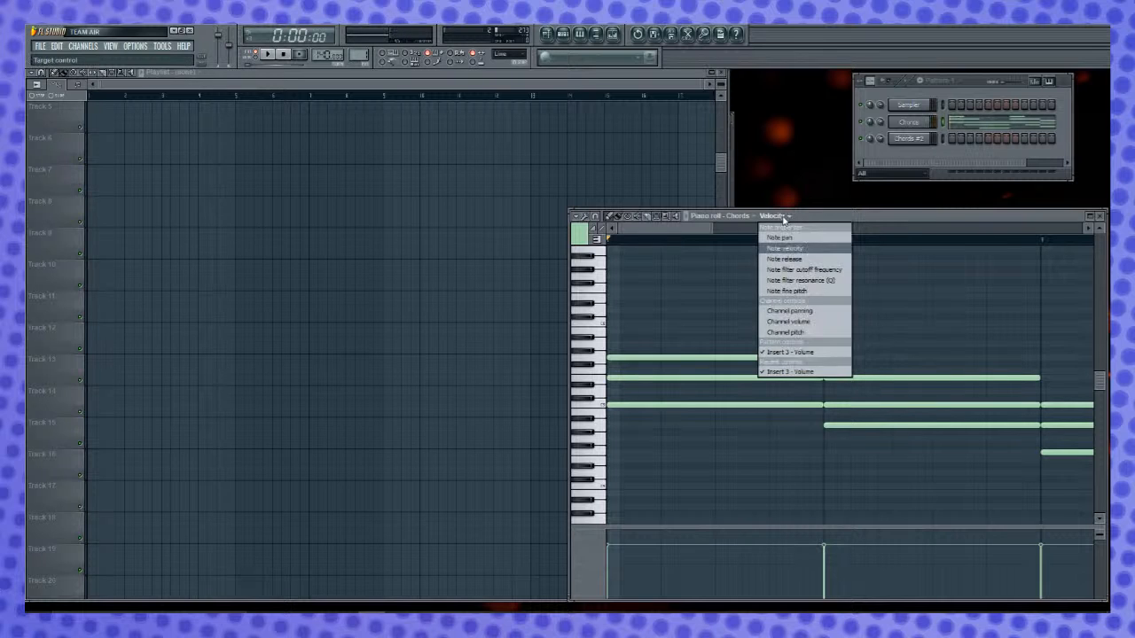
click(787, 372)
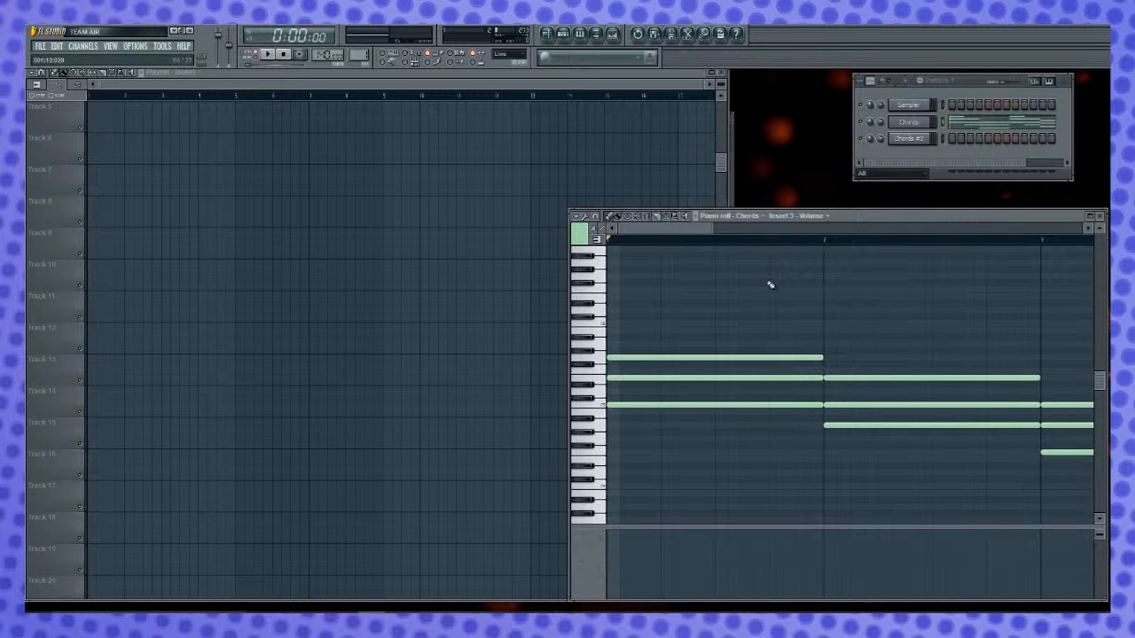
click(817, 217)
click(780, 352)
click(802, 215)
click(922, 301)
- Clone the Chords channel in Pattern 1
click(919, 142)
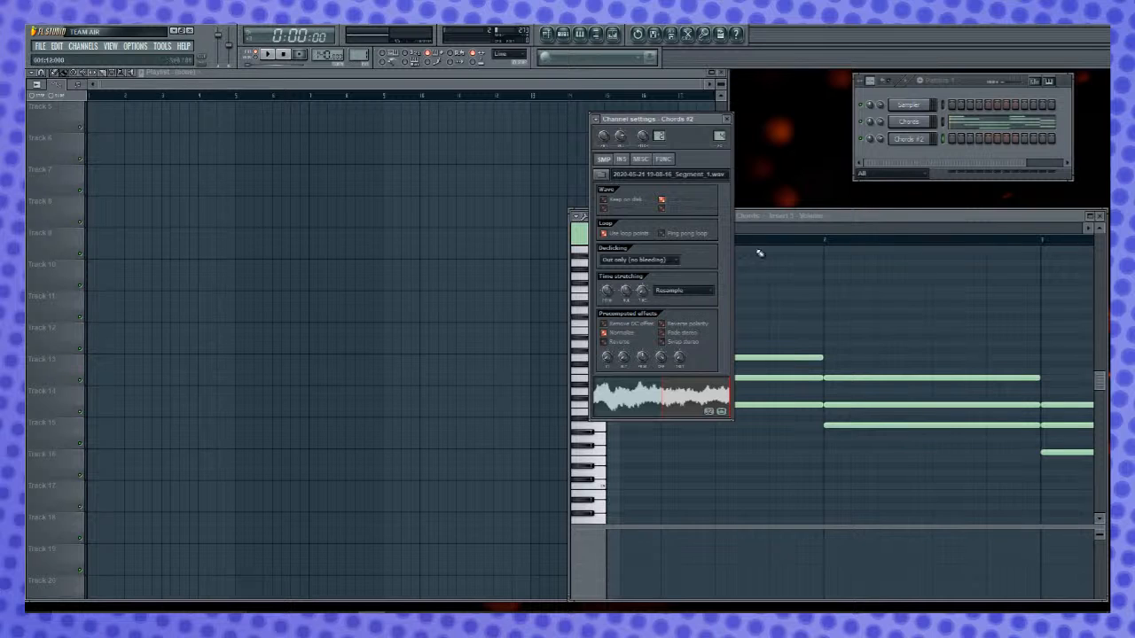
click(958, 231)
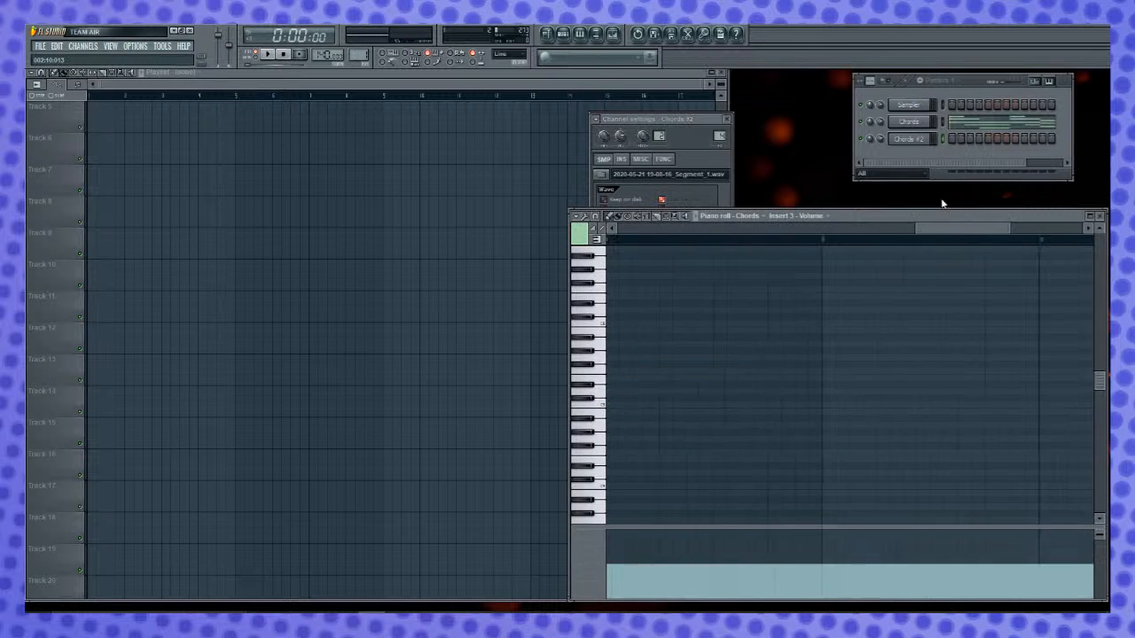
right_click(926, 128)
click(929, 124)
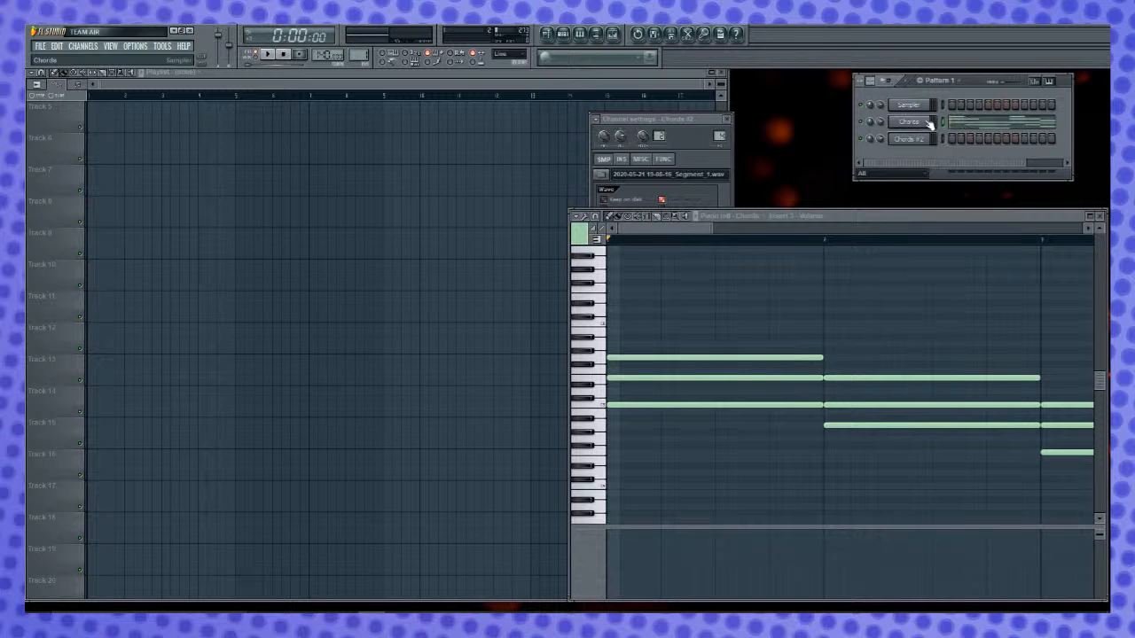
drag(705, 123, 605, 118)
right_click(924, 124)
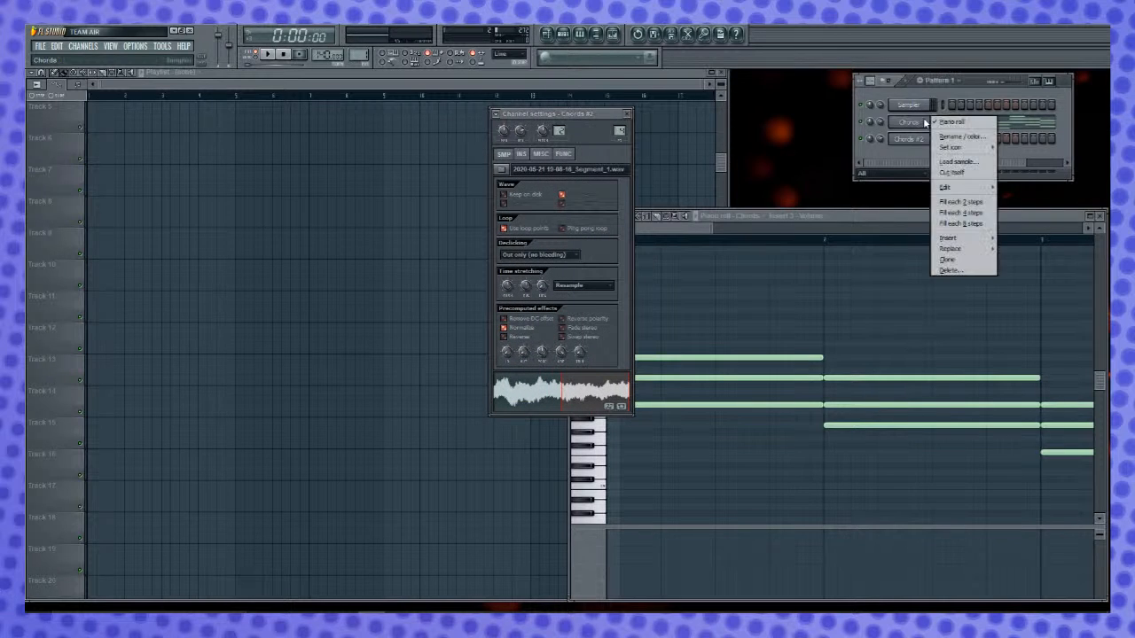
click(956, 259)
right_click(925, 124)
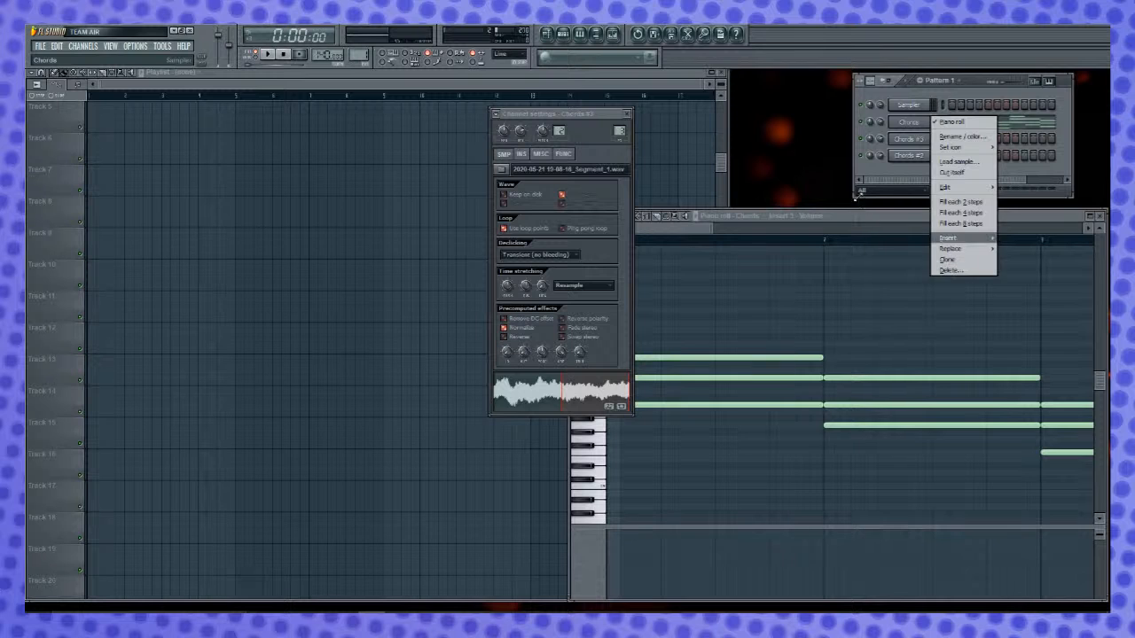
click(873, 215)
- Examine the Insert 3 volume events along the bars of the Chords piano roll
key(ctrl+a)
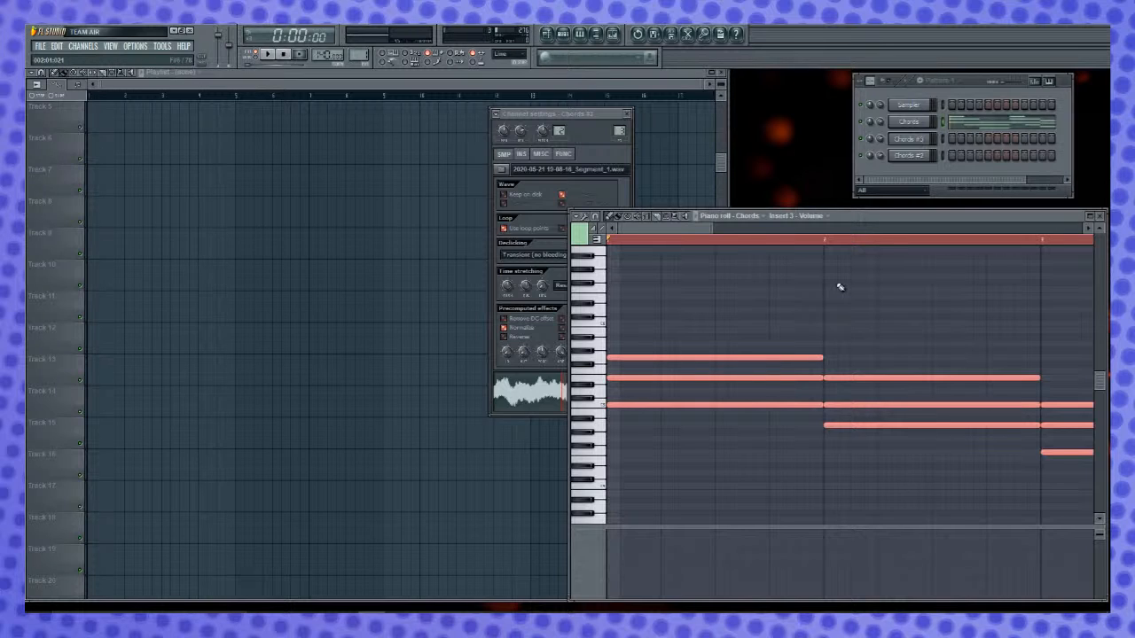
key(ctrl+d)
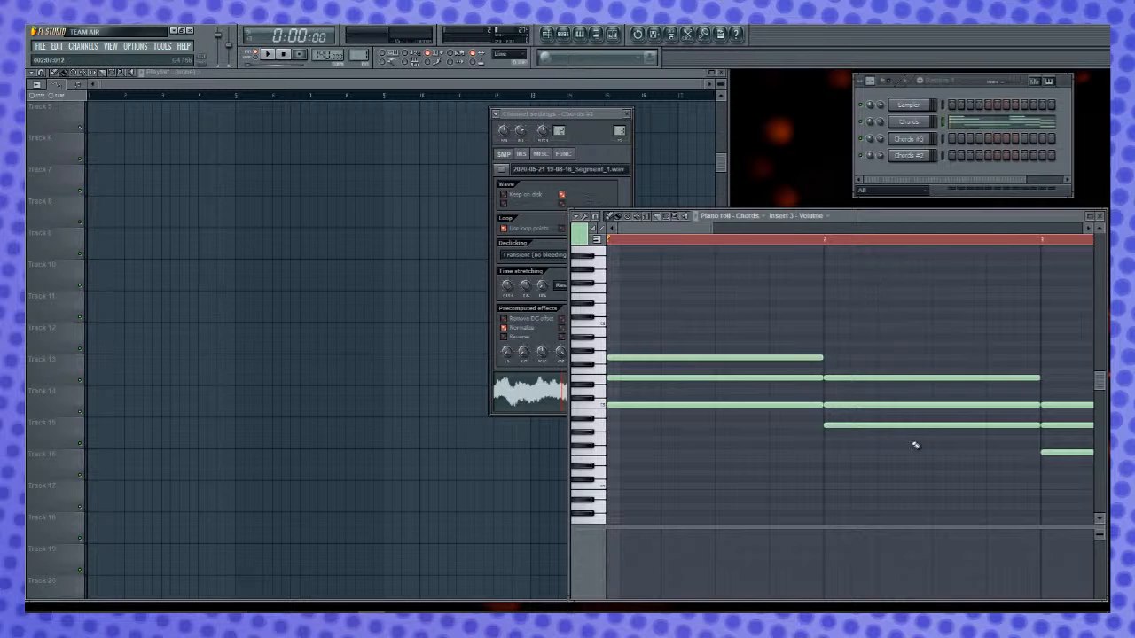
drag(984, 217, 853, 168)
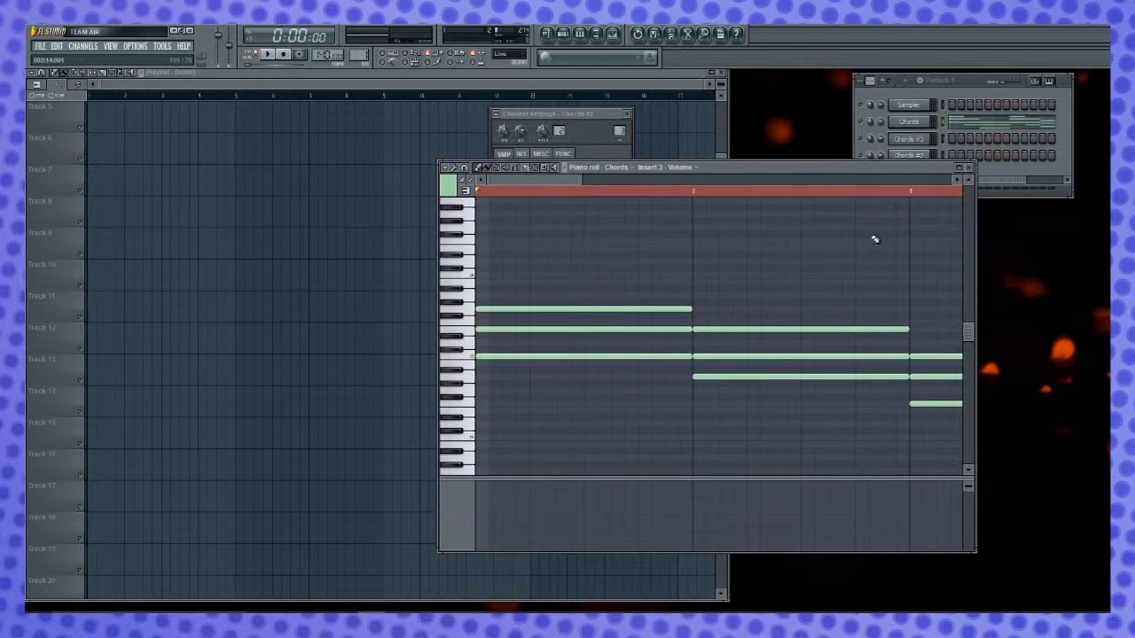
scroll(754, 188, down, 4)
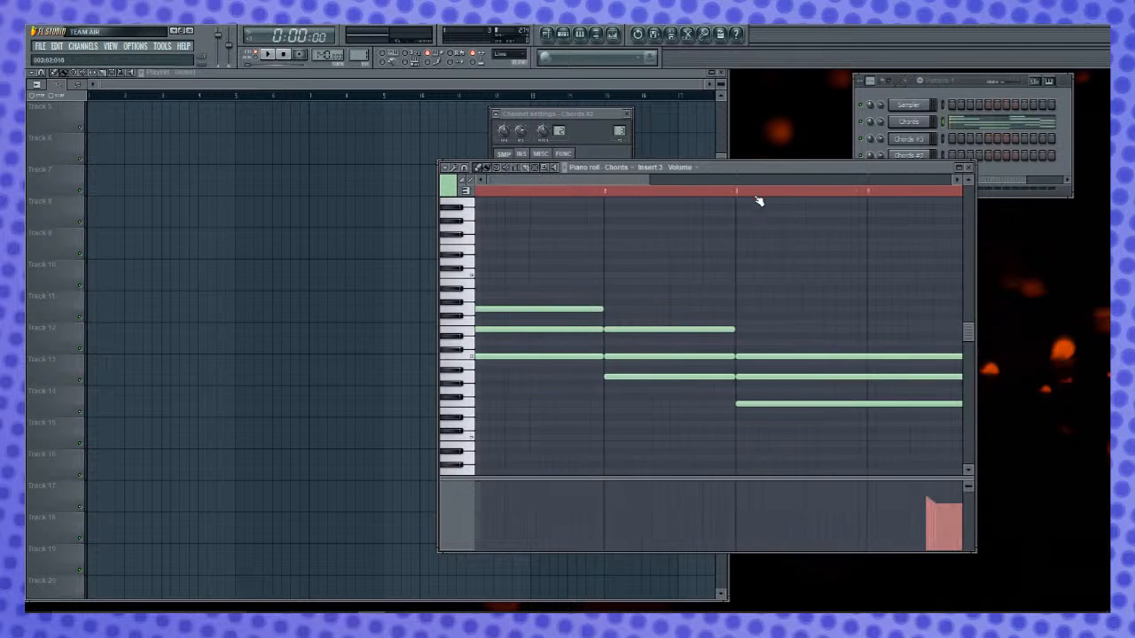
scroll(842, 302, down, 3)
scroll(852, 413, down, 4)
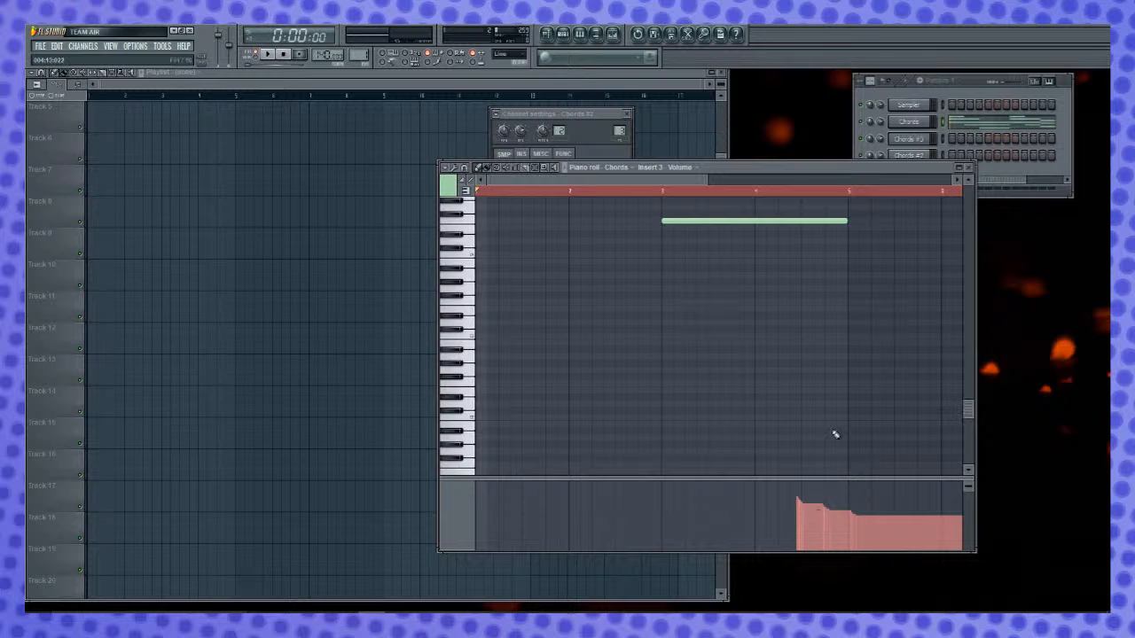
click(661, 168)
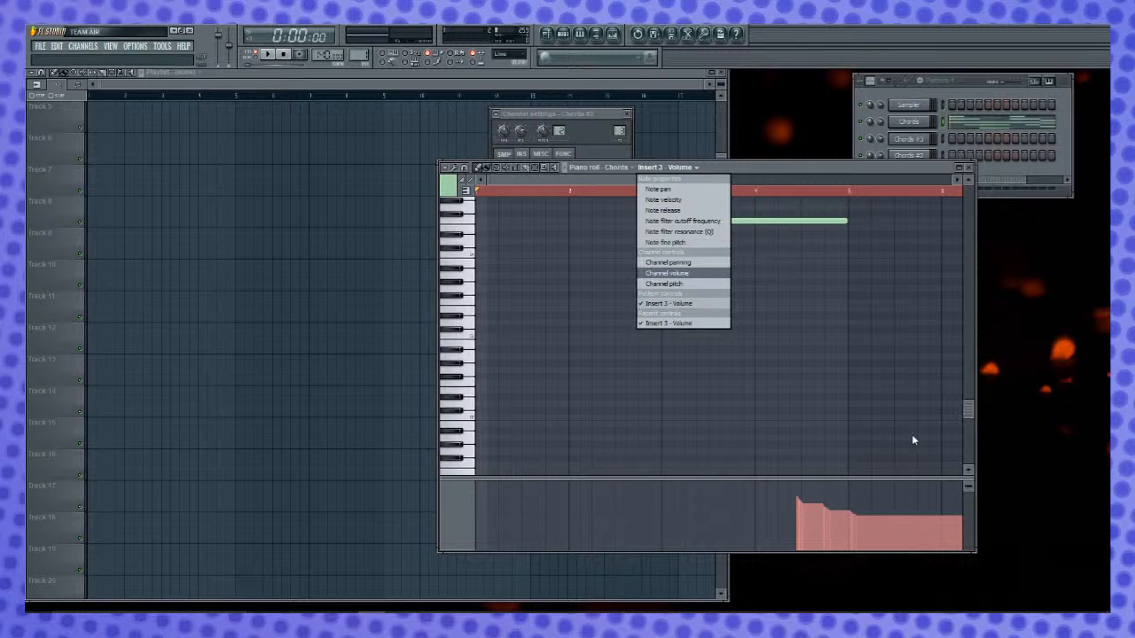
click(899, 256)
scroll(887, 419, up, 5)
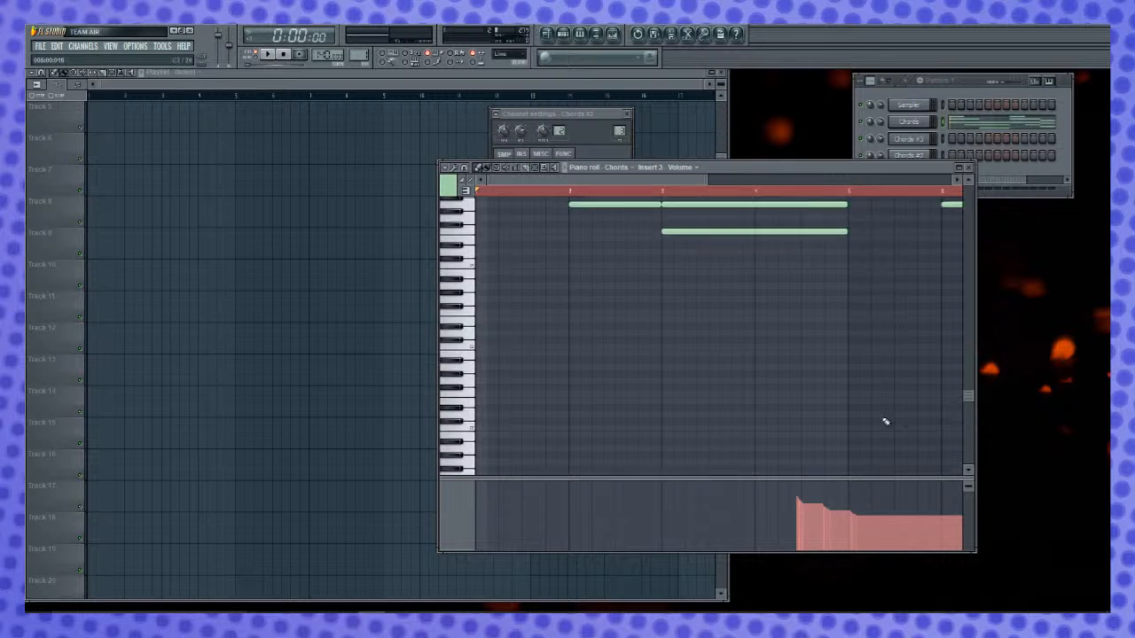
click(968, 167)
right_click(929, 124)
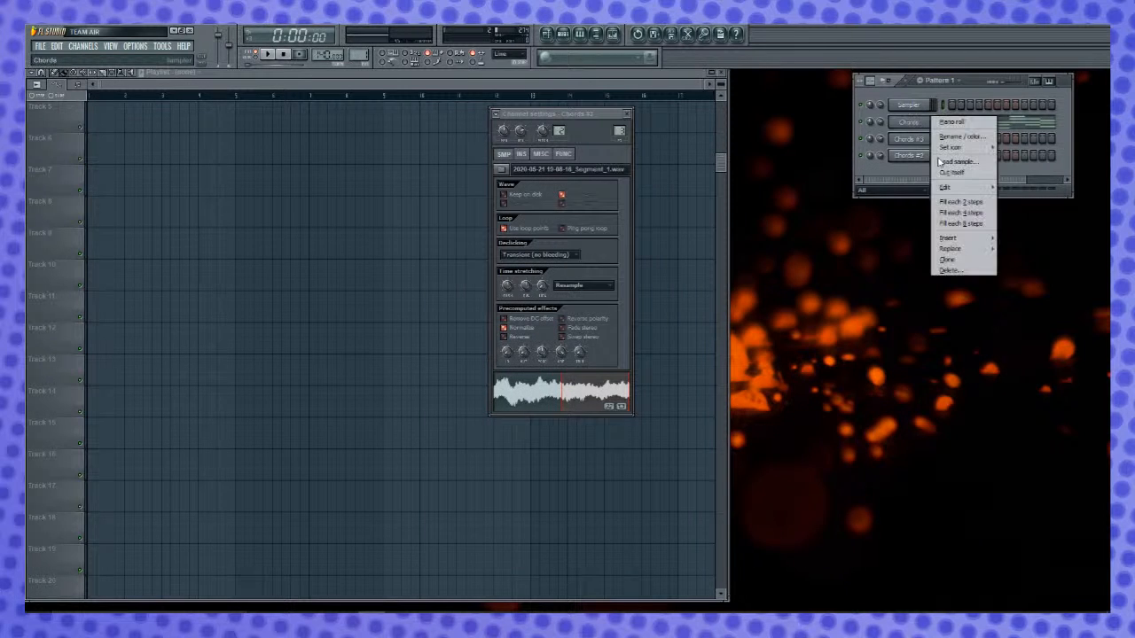
click(950, 270)
click(665, 363)
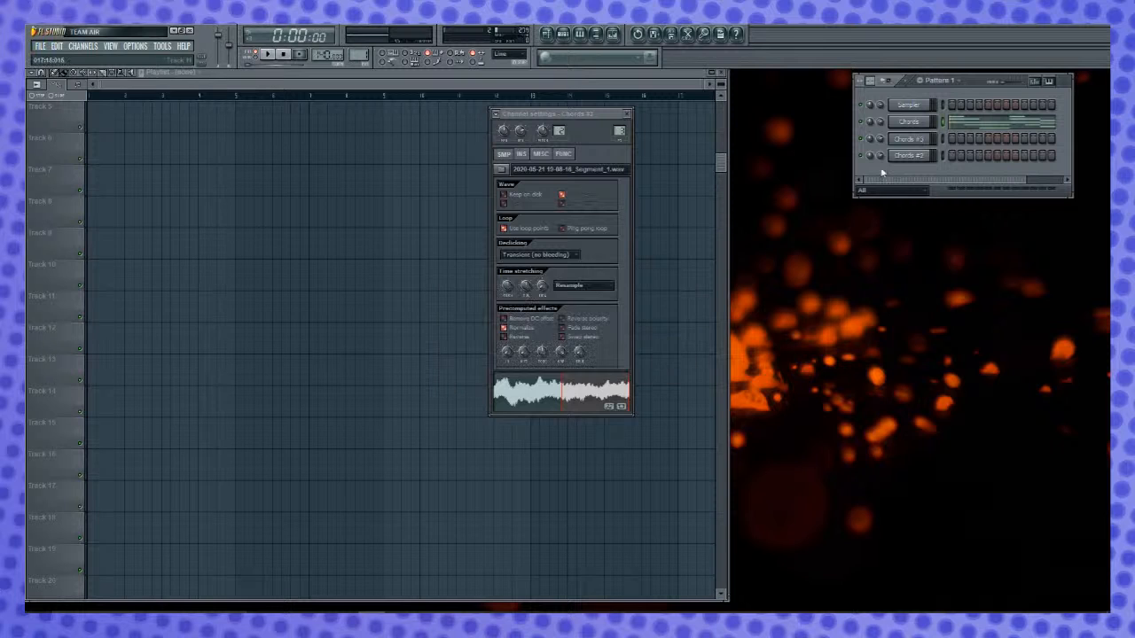
- Check the event controls of the Chords piano roll and delete the original Chords channel from Pattern 1
click(965, 121)
click(665, 169)
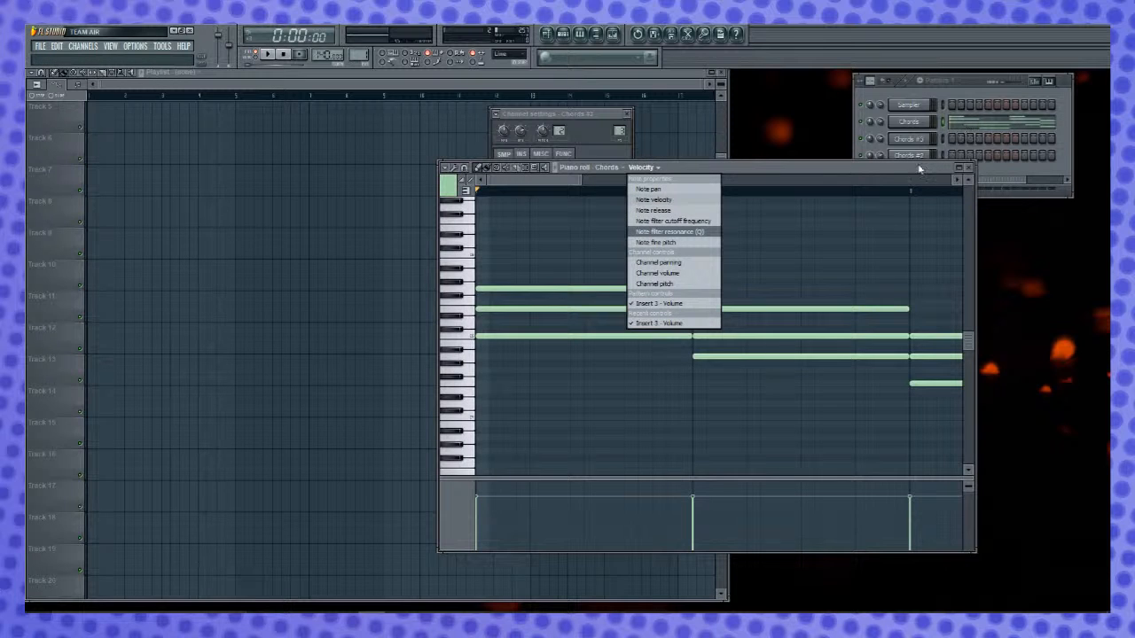
click(925, 125)
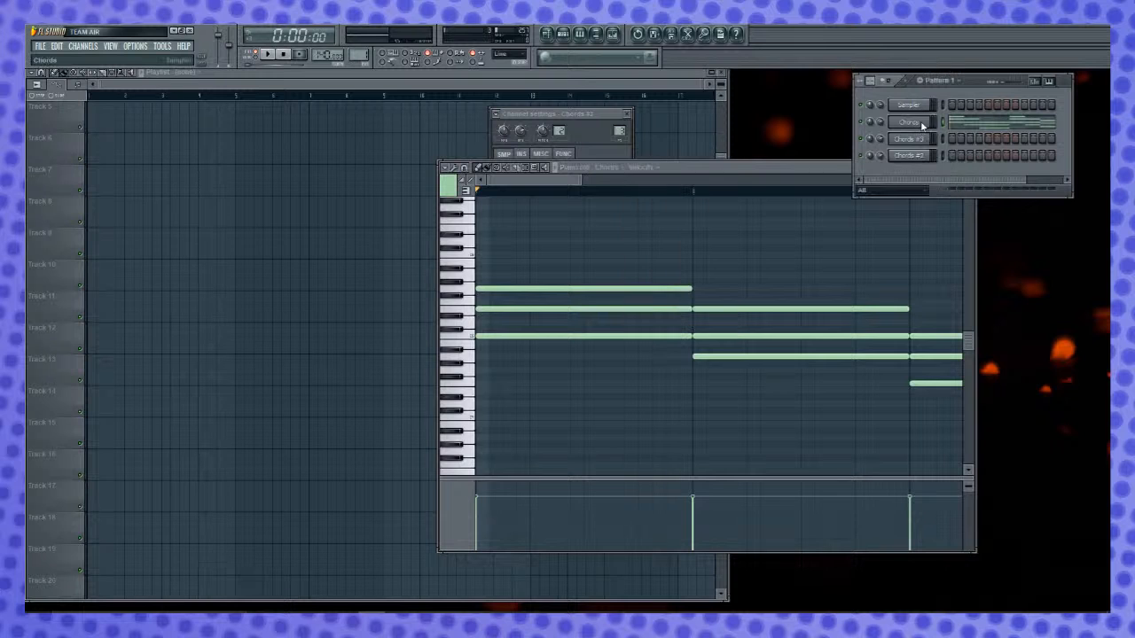
right_click(924, 125)
click(931, 192)
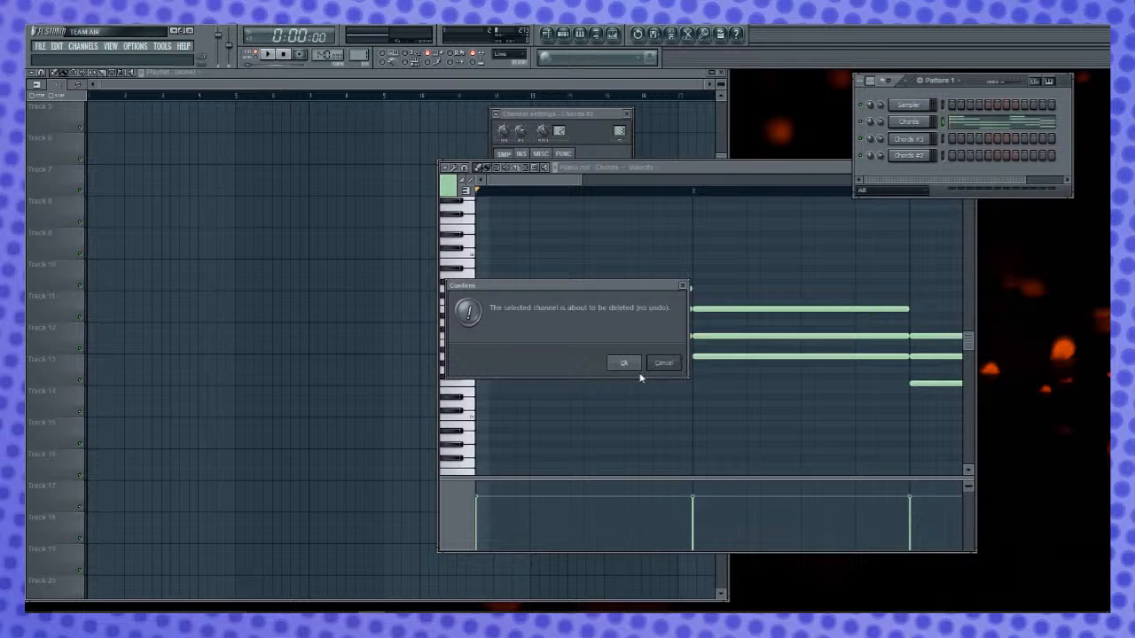
click(623, 364)
- Show the Insert 3 volume events in the event lane of the Chords #3 piano roll
right_click(927, 122)
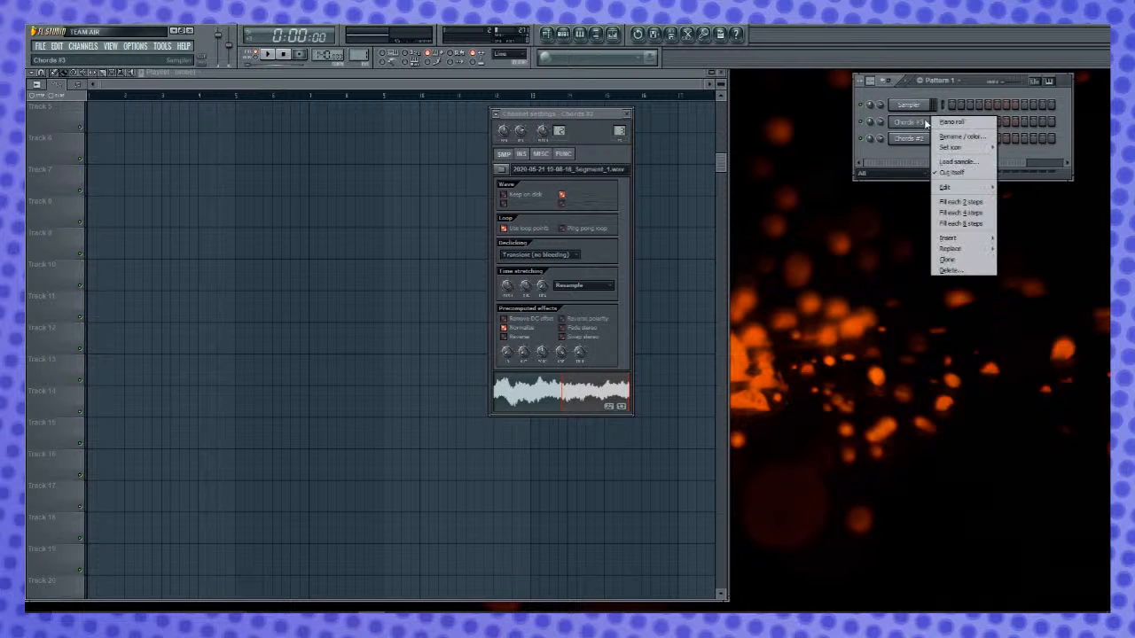
click(947, 123)
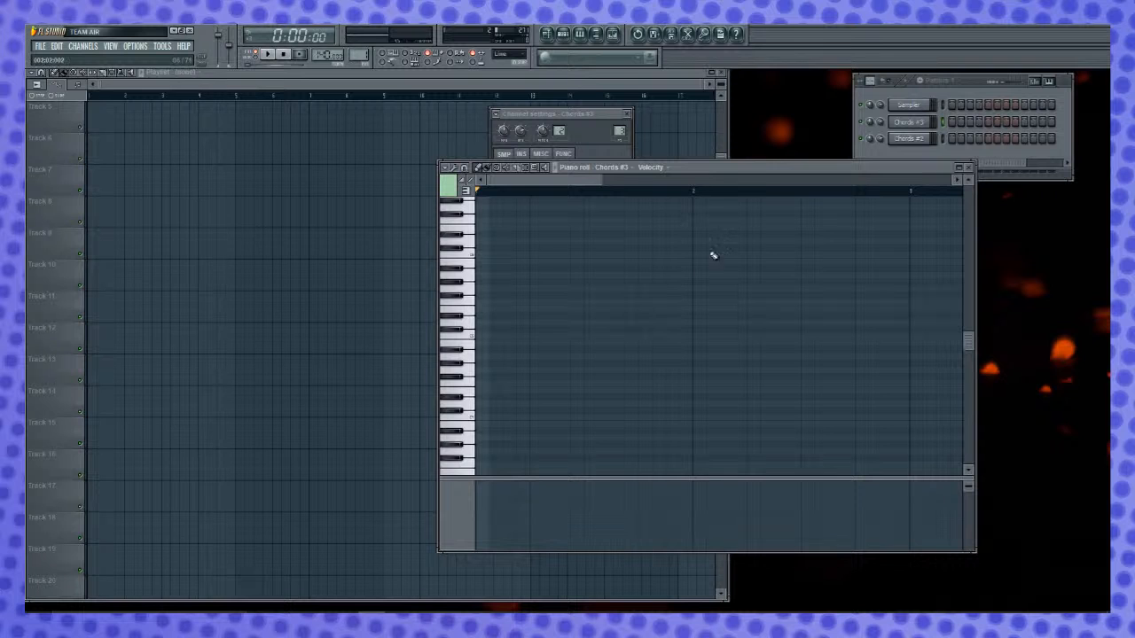
scroll(851, 204, down, 3)
scroll(853, 199, down, 2)
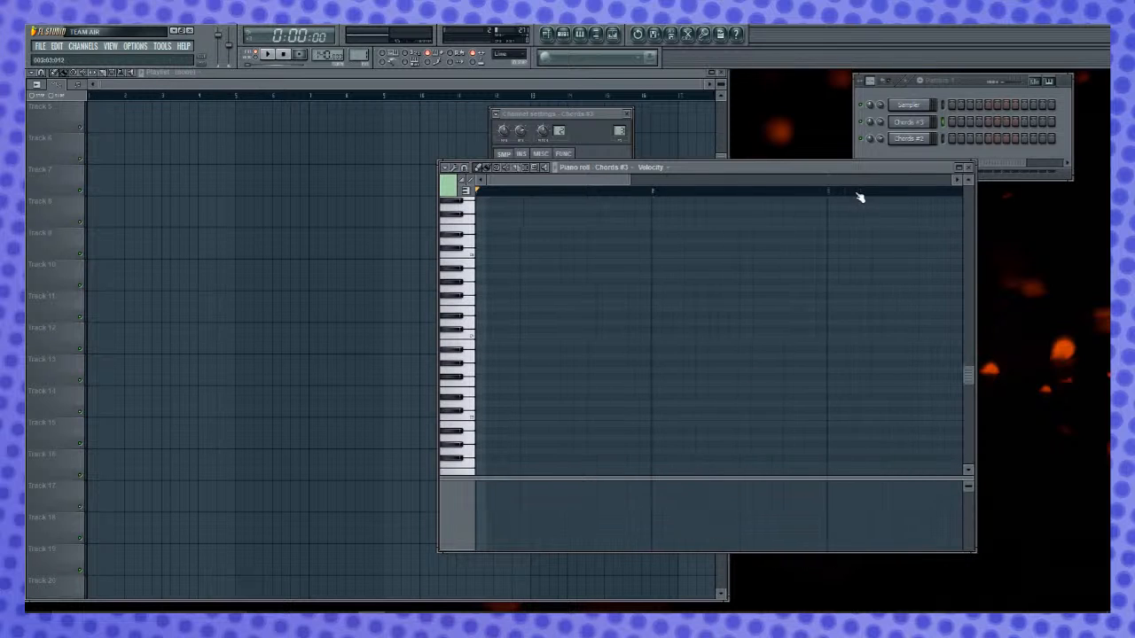
scroll(852, 197, down, 3)
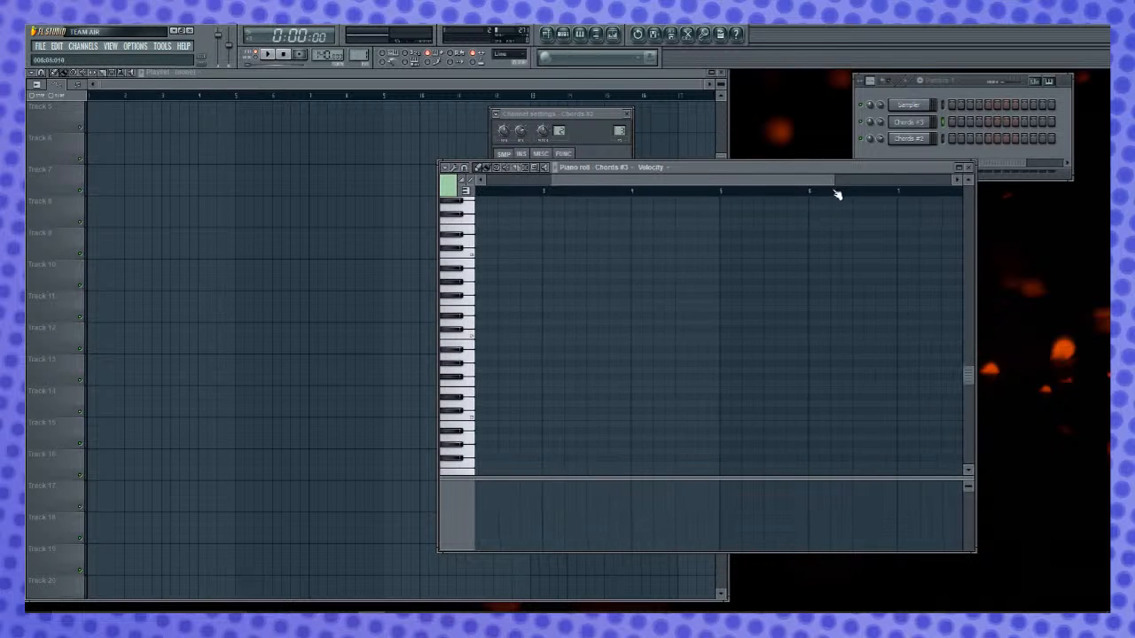
scroll(836, 197, down, 1)
click(669, 168)
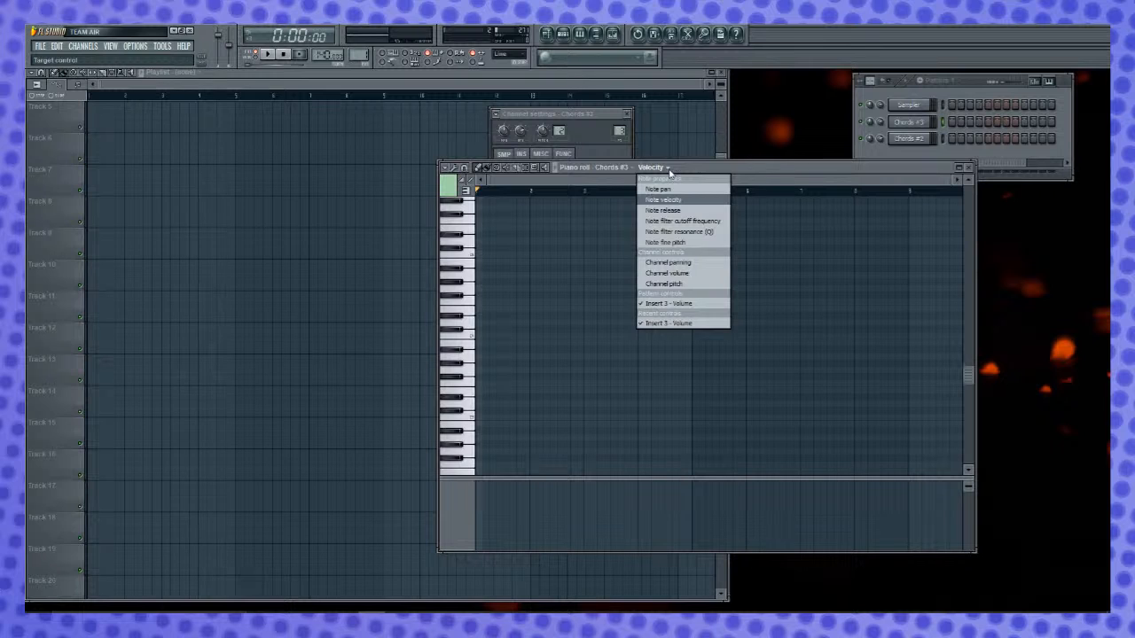
click(669, 168)
click(663, 168)
click(652, 303)
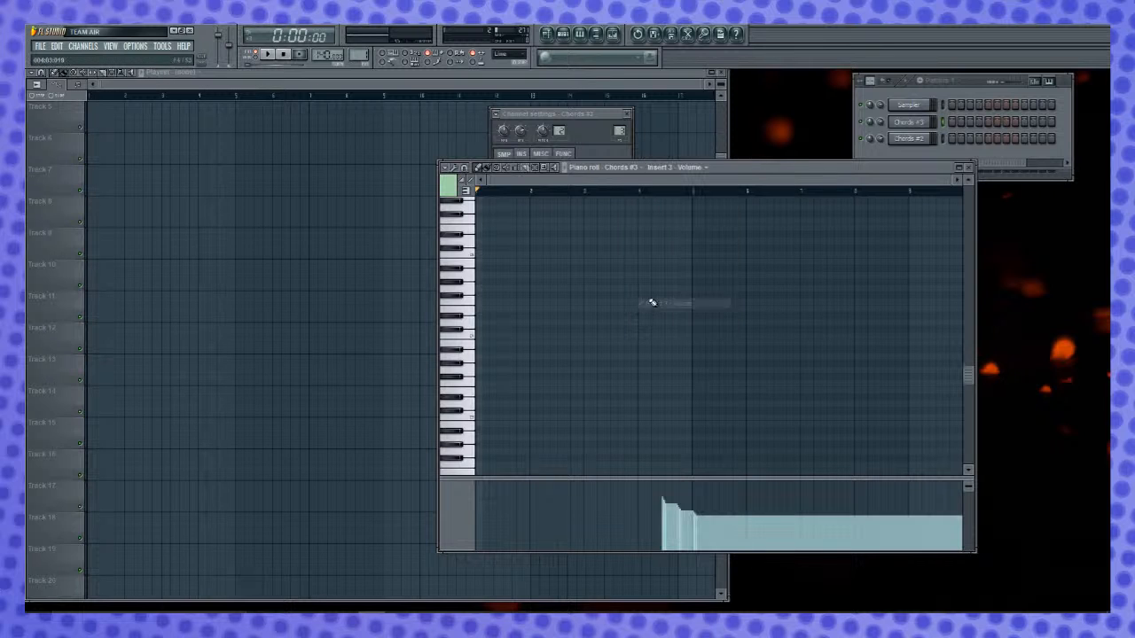
- Enlarge the event lane and add a higher Insert 3 volume event just before bar 5
click(686, 479)
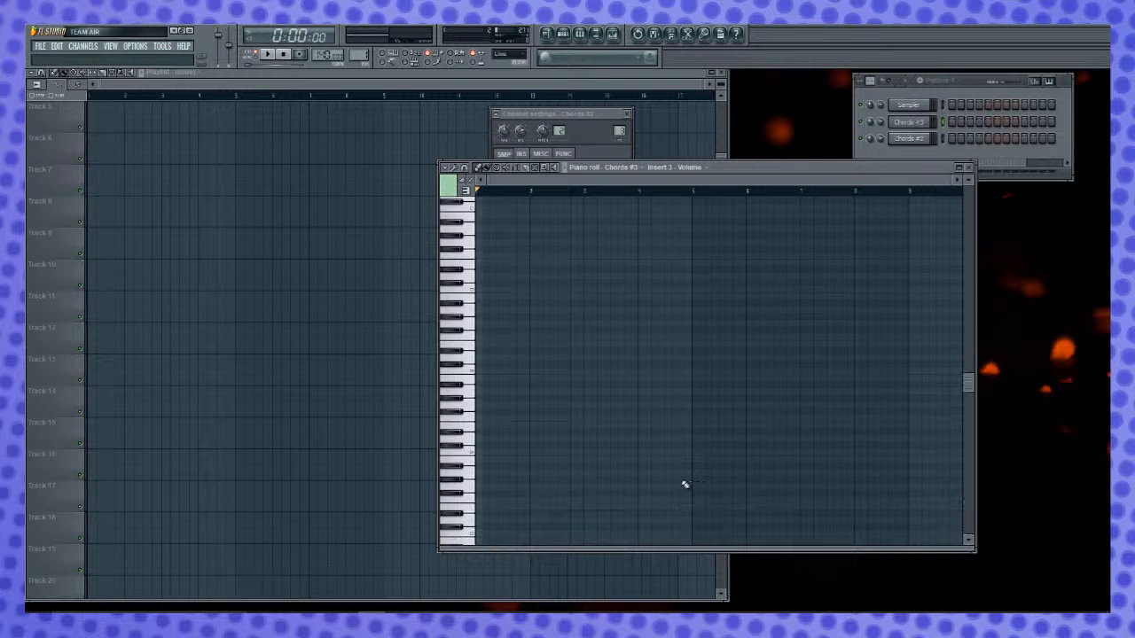
drag(678, 548, 684, 406)
click(688, 424)
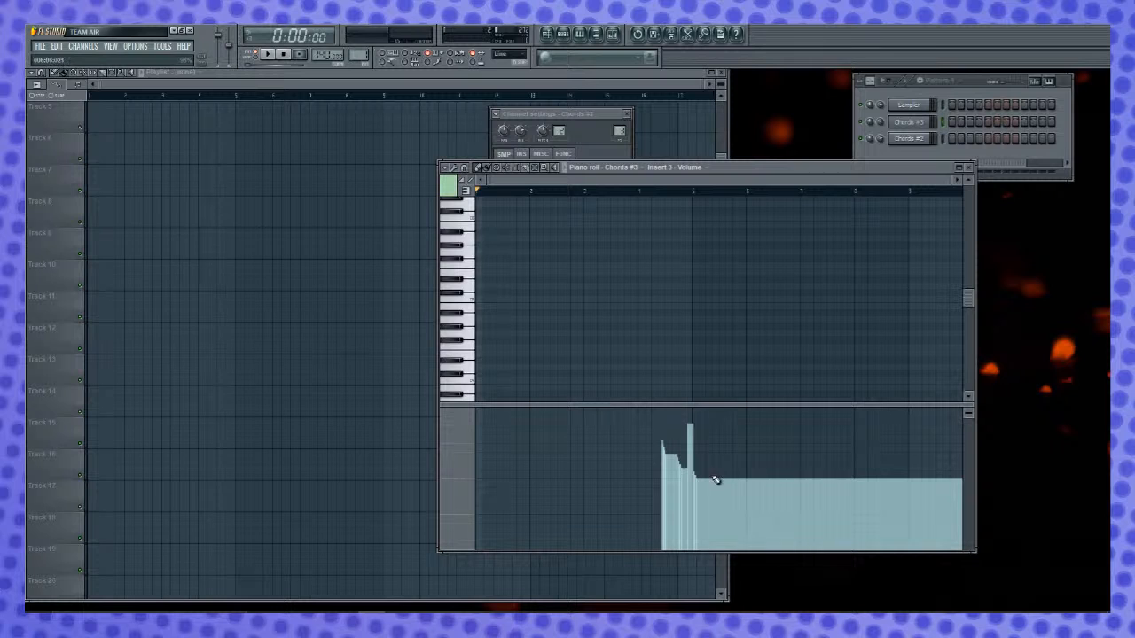
- Look through the piano roll's target channel and target control options and select Insert 3 volume as the target control
click(445, 168)
mouse_move(497, 213)
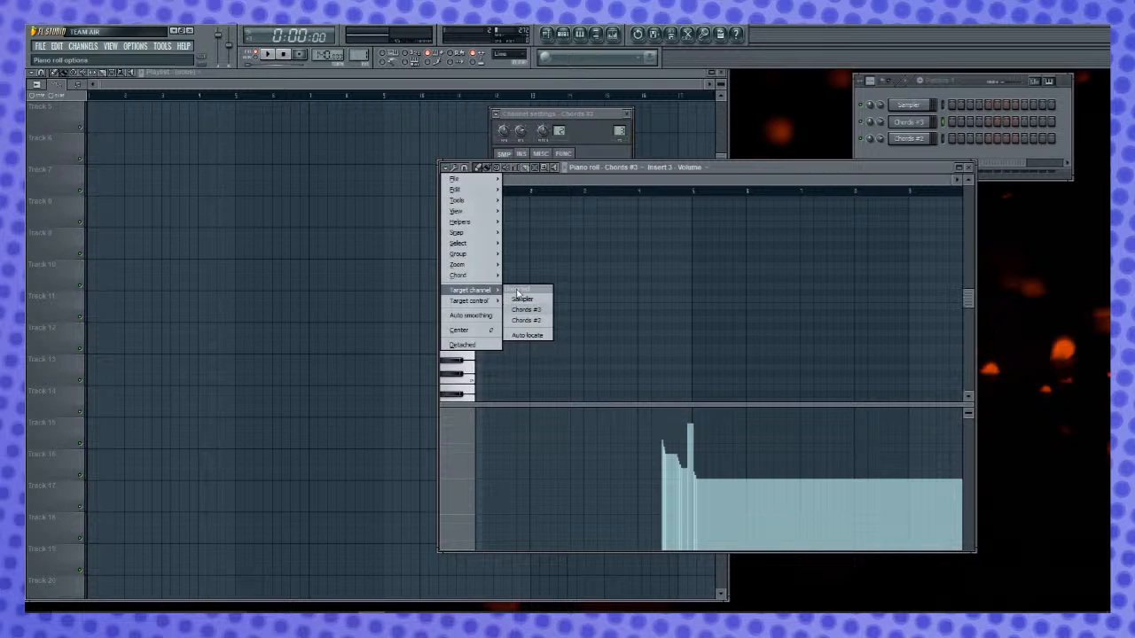
mouse_move(494, 302)
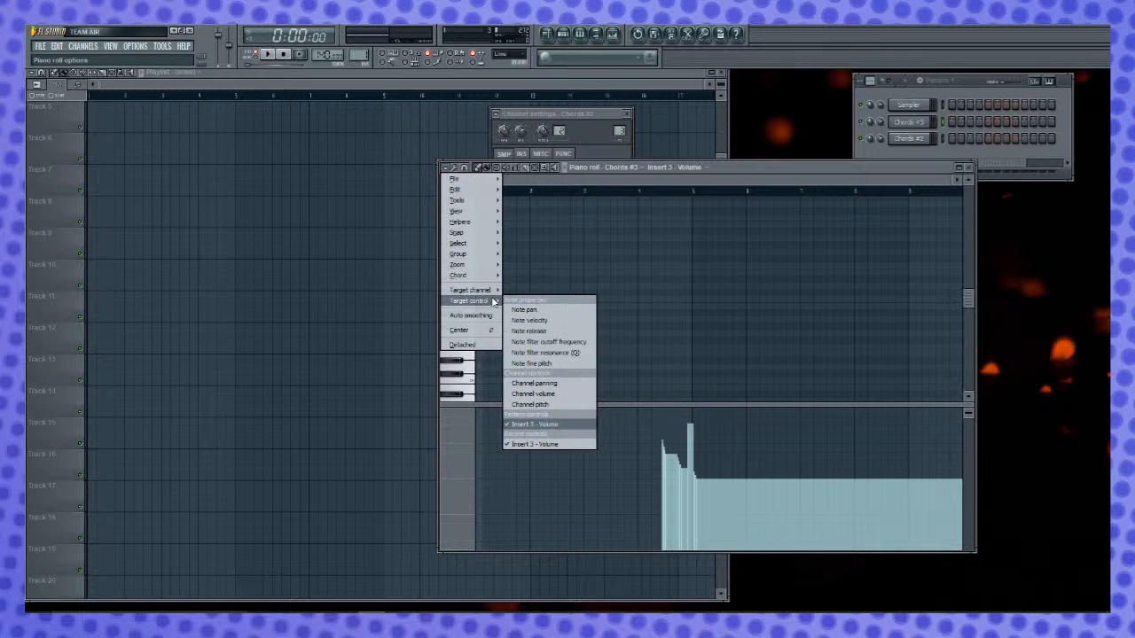
click(532, 425)
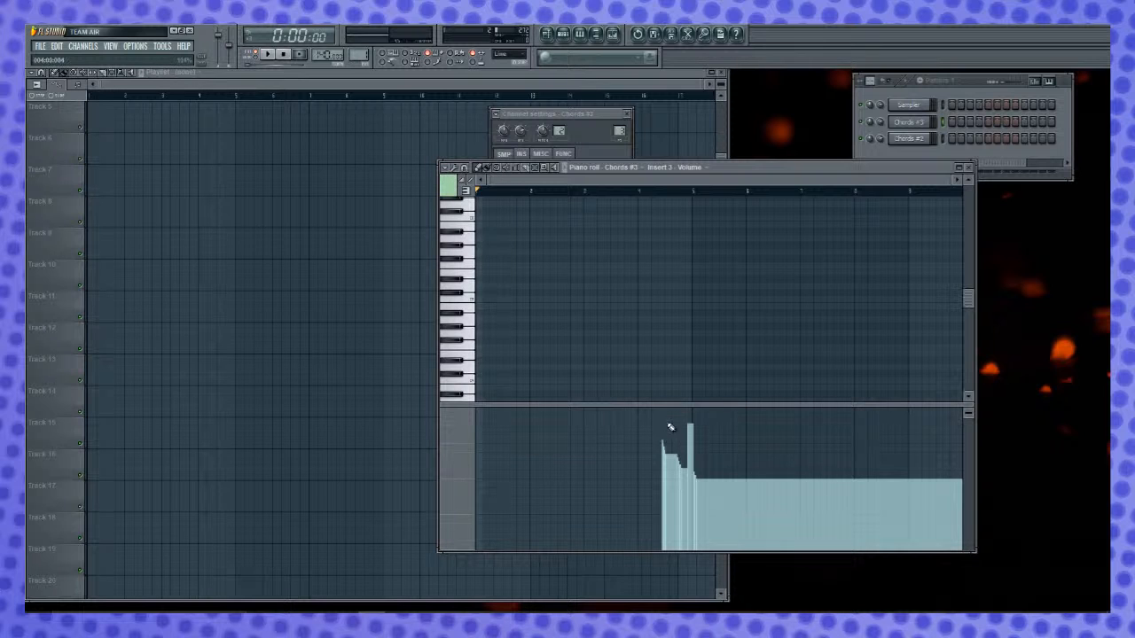
- Reduce the event lane's height slightly and draw three Insert 3 volume events of differing heights after bar 6
drag(836, 405, 816, 431)
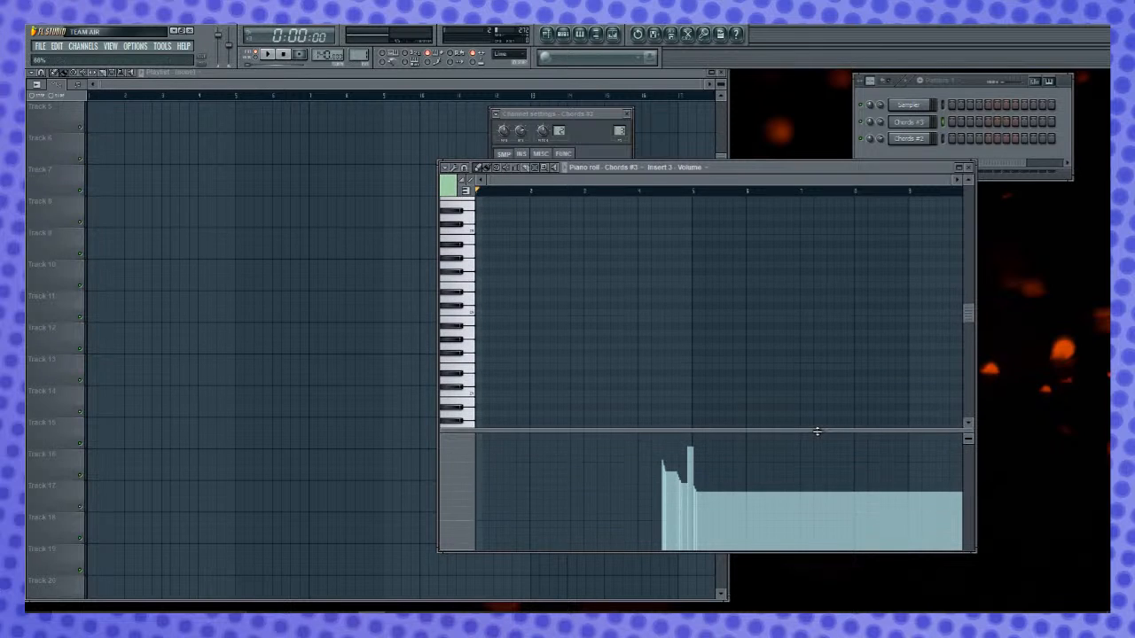
click(763, 464)
click(768, 479)
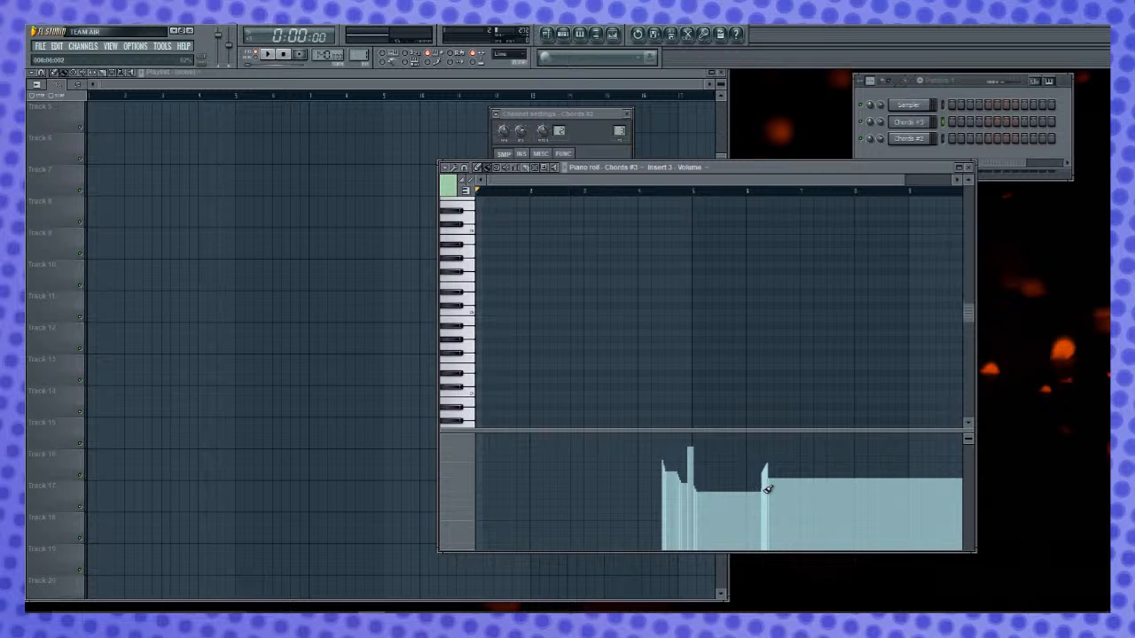
click(771, 473)
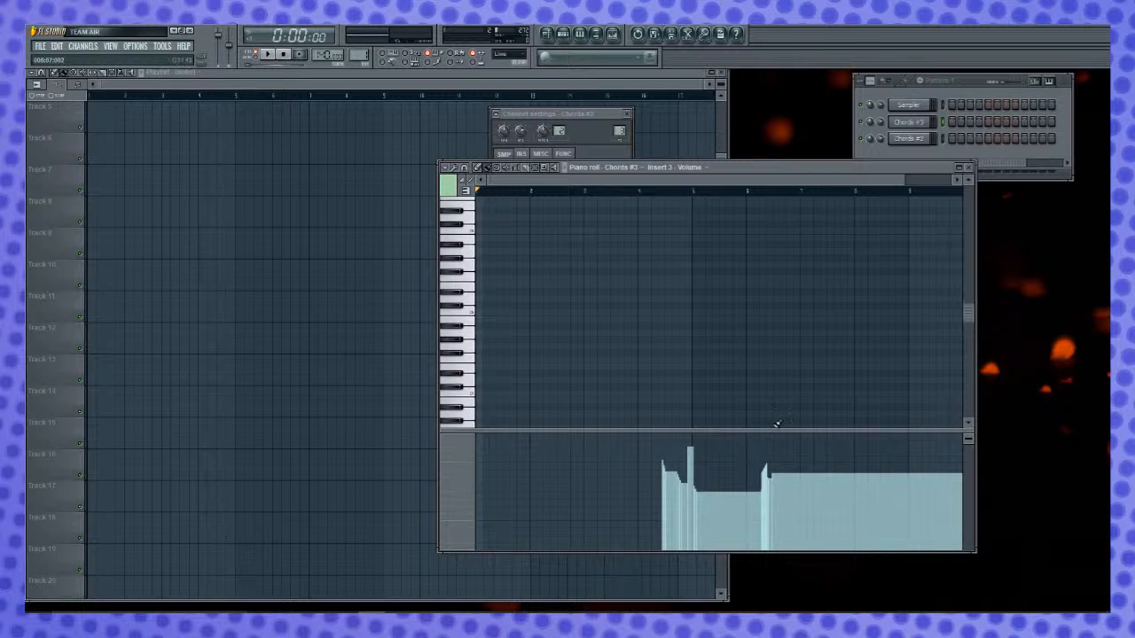
- Compare the event lane in Pattern 2 with Pattern 1, and delete Pattern 1
drag(359, 55, 359, 46)
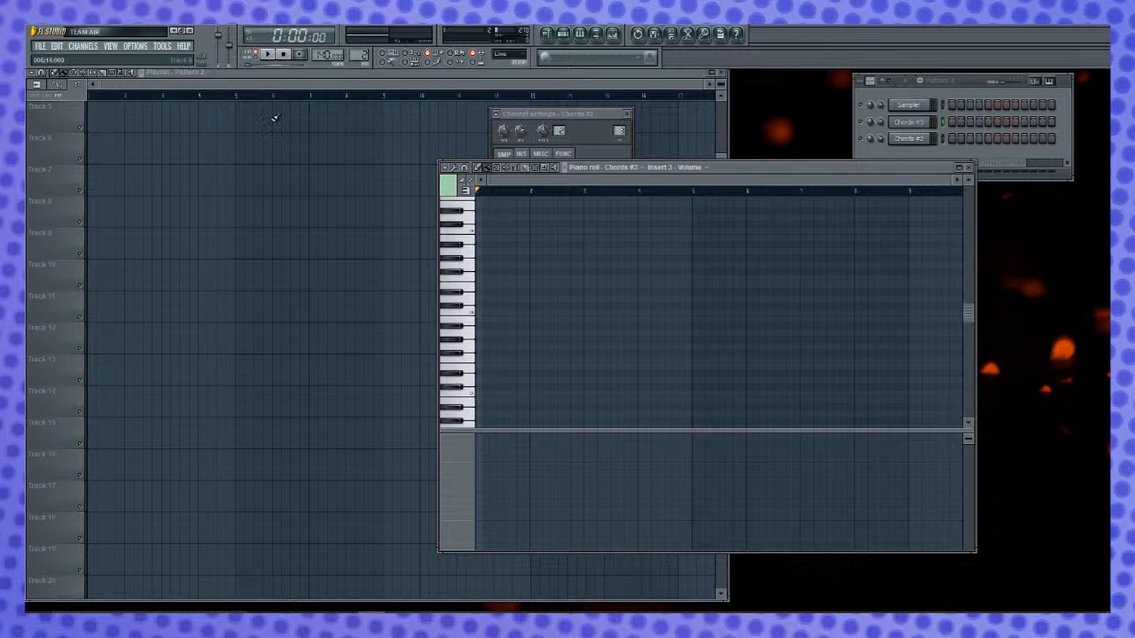
drag(358, 54, 362, 78)
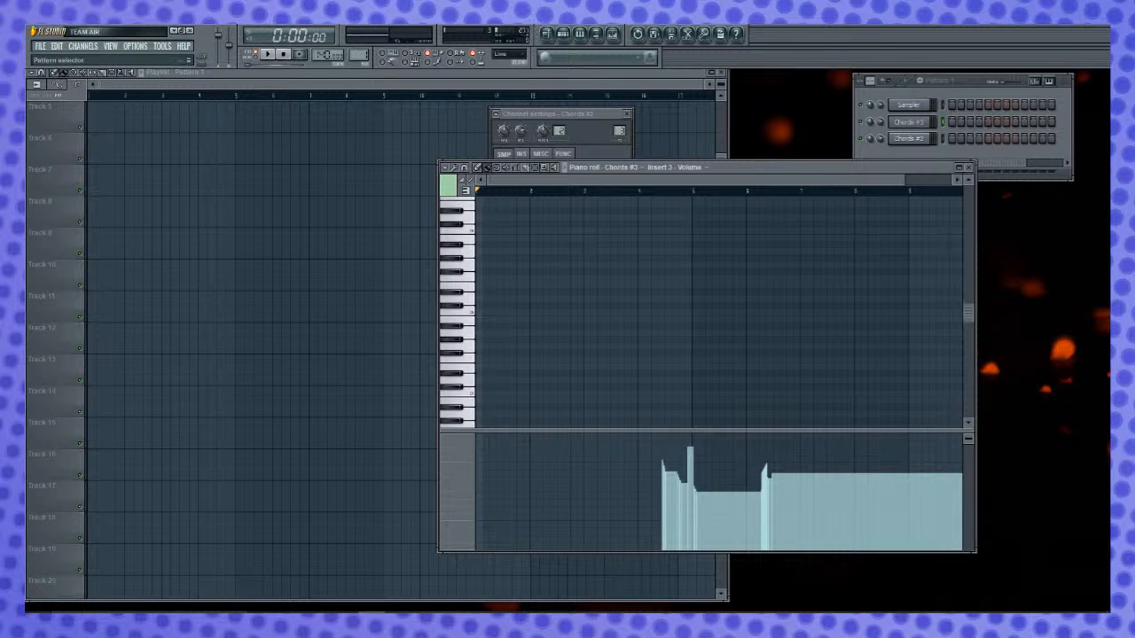
right_click(362, 59)
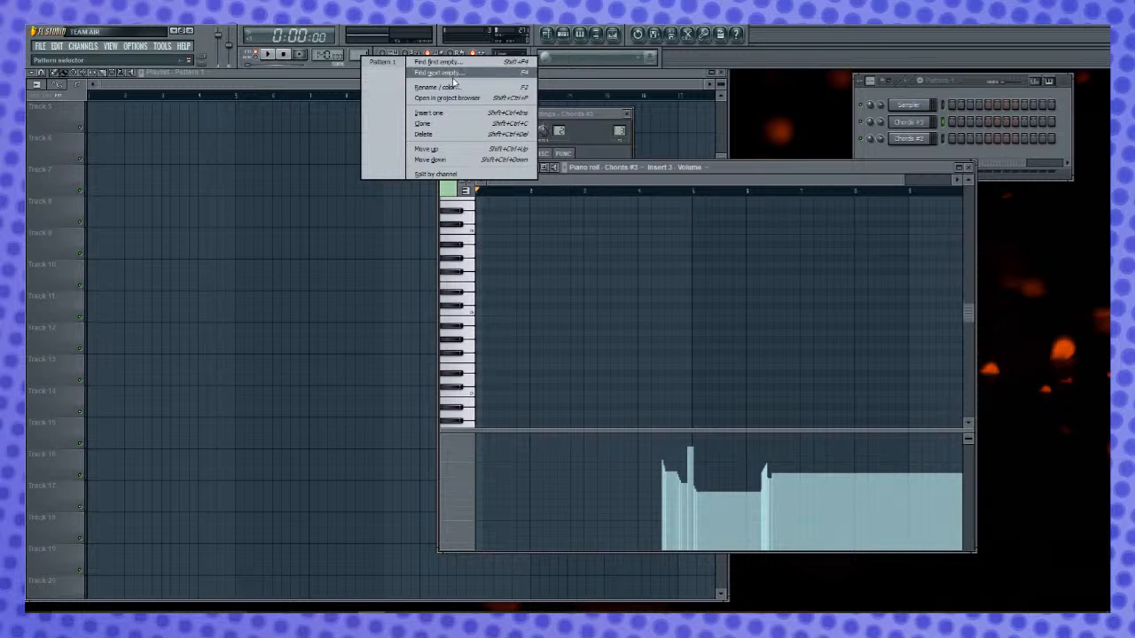
click(490, 134)
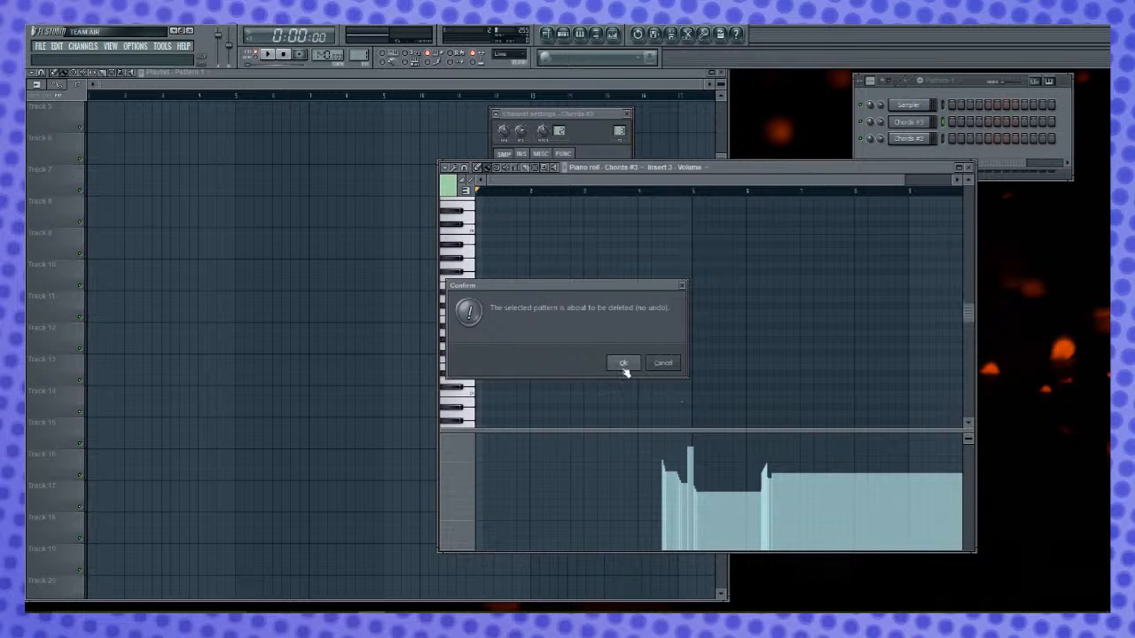
click(623, 365)
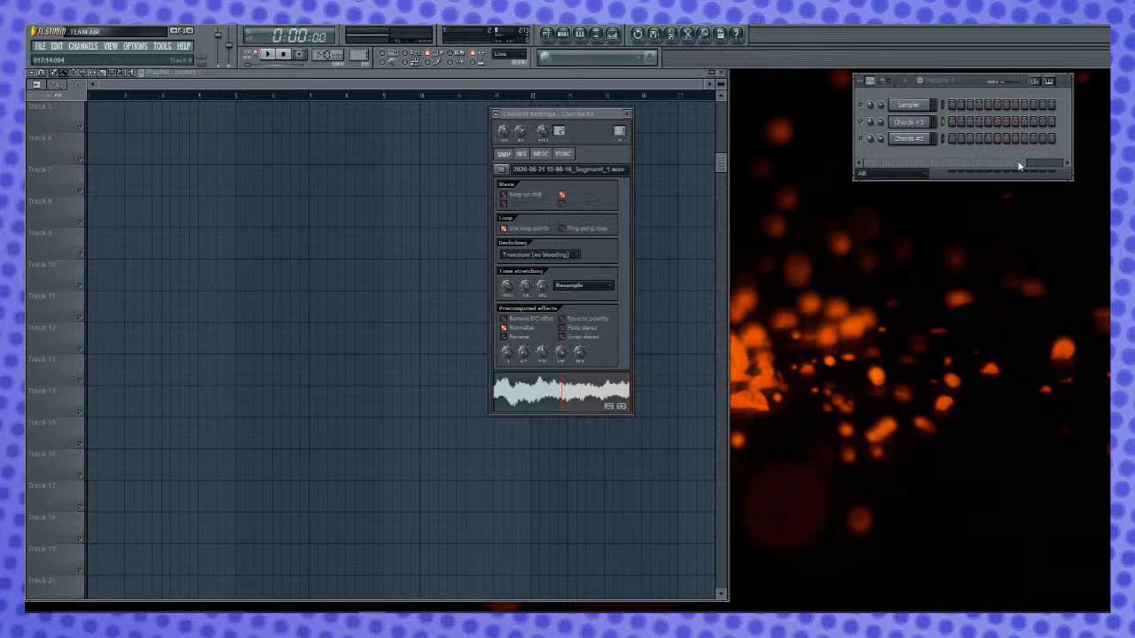
- Rename the Chords #3 channel as Chords
right_click(930, 121)
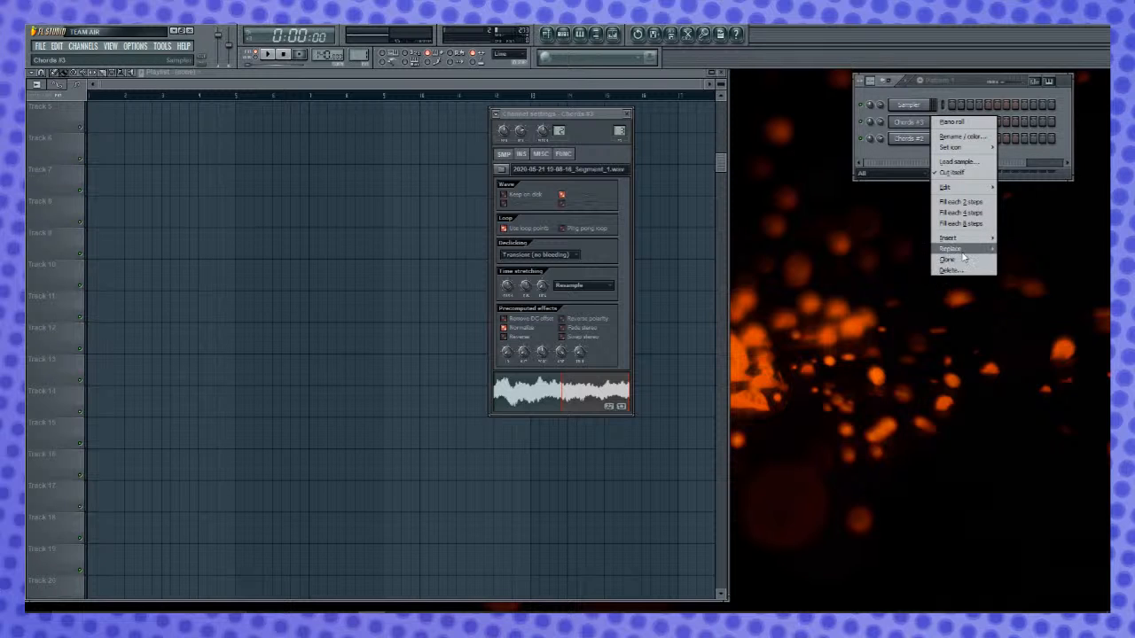
click(973, 139)
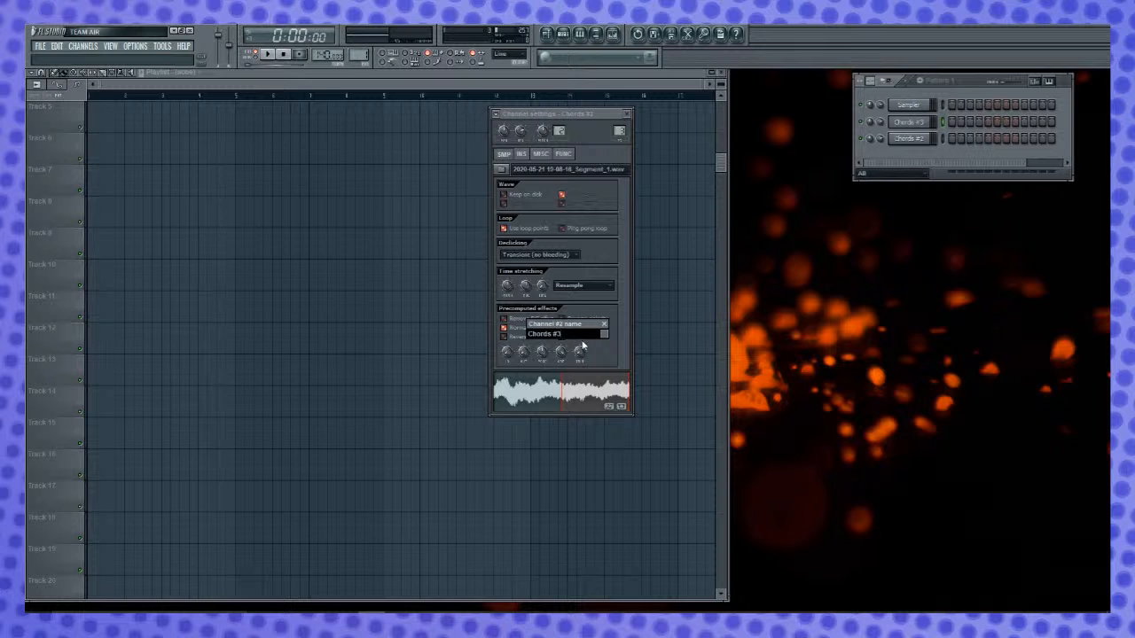
text(Chords)
key(Return)
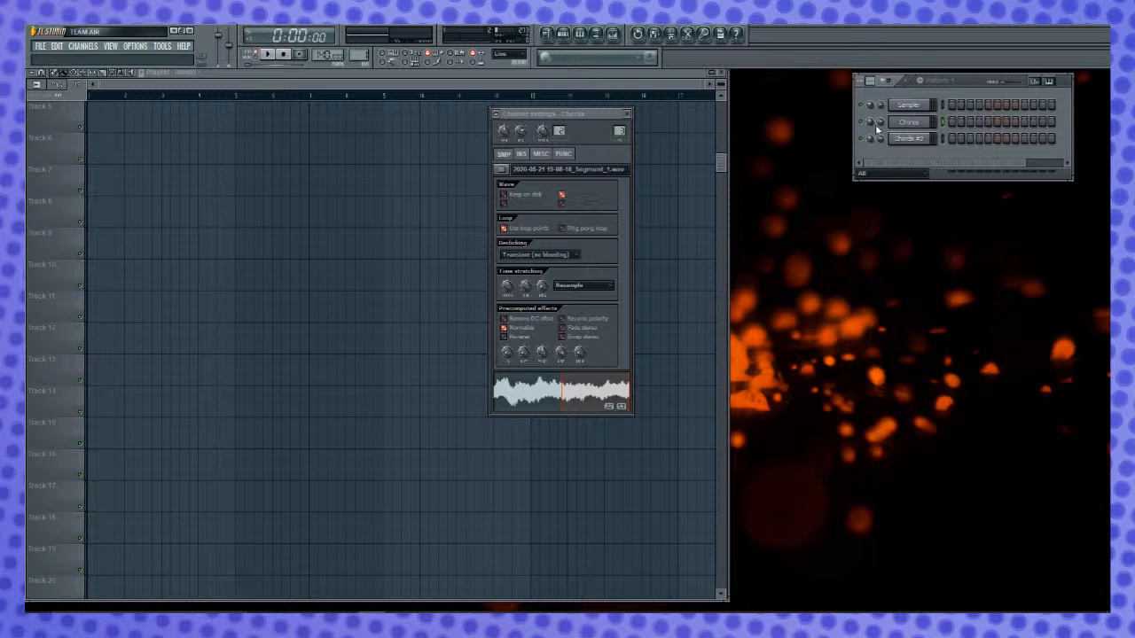
- Open the piano roll of the Chords channel and set its chord stamp to Major
right_click(915, 124)
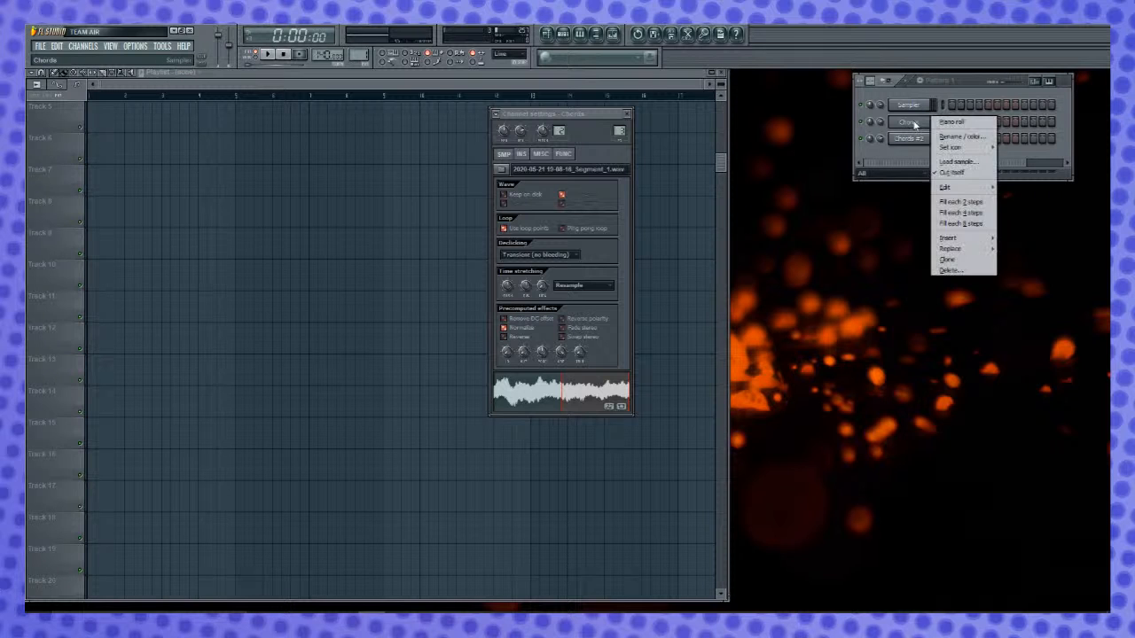
click(951, 123)
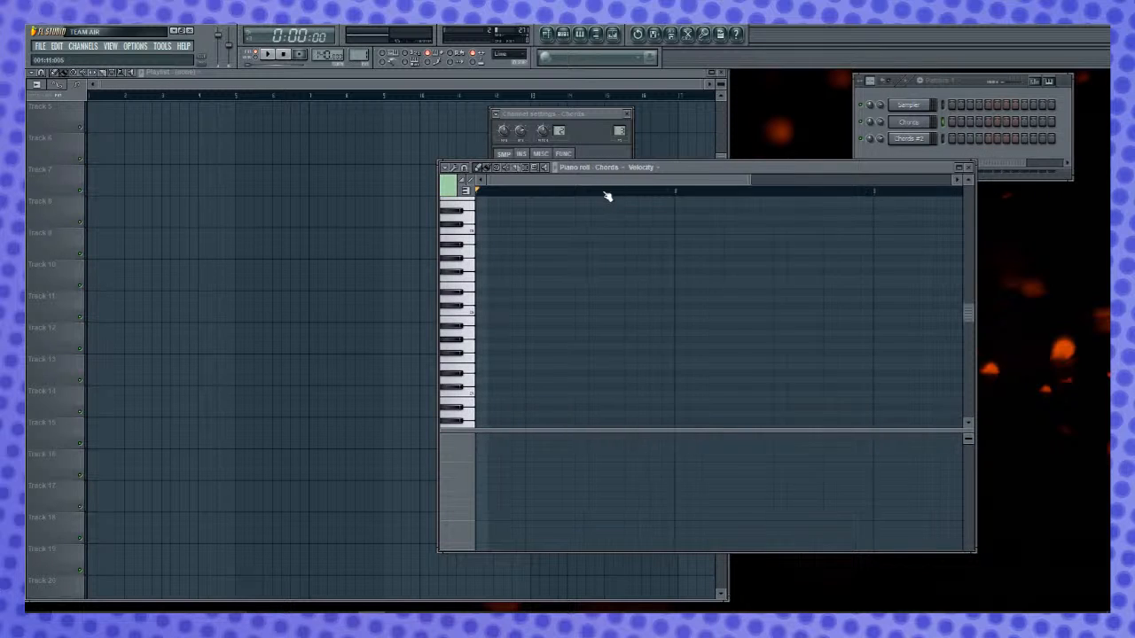
scroll(607, 196, down, 2)
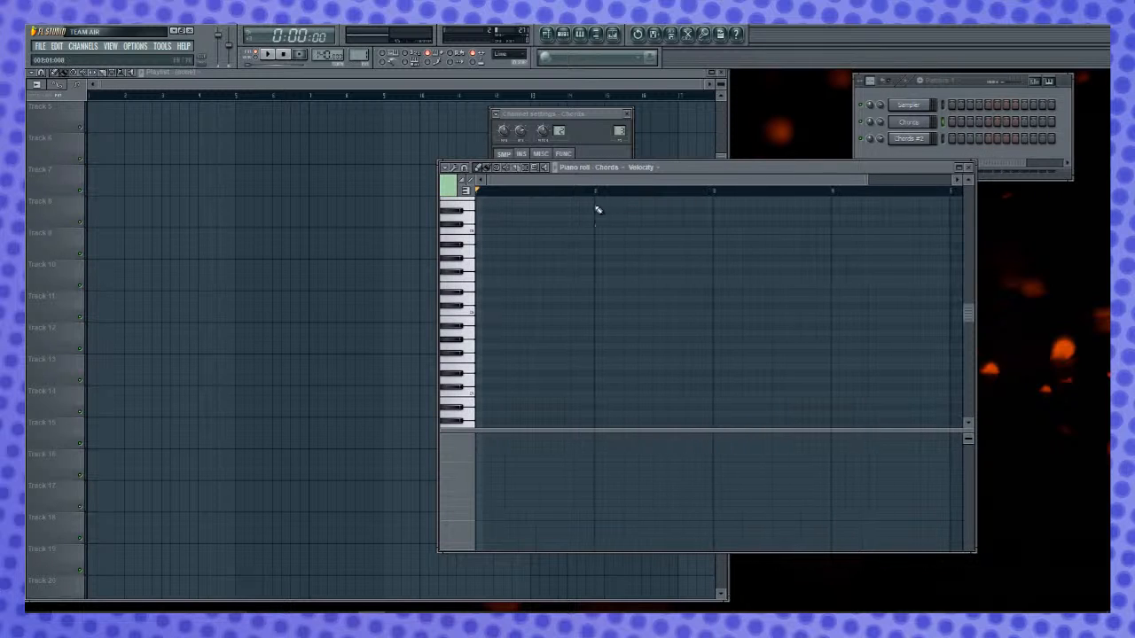
click(443, 166)
mouse_move(457, 200)
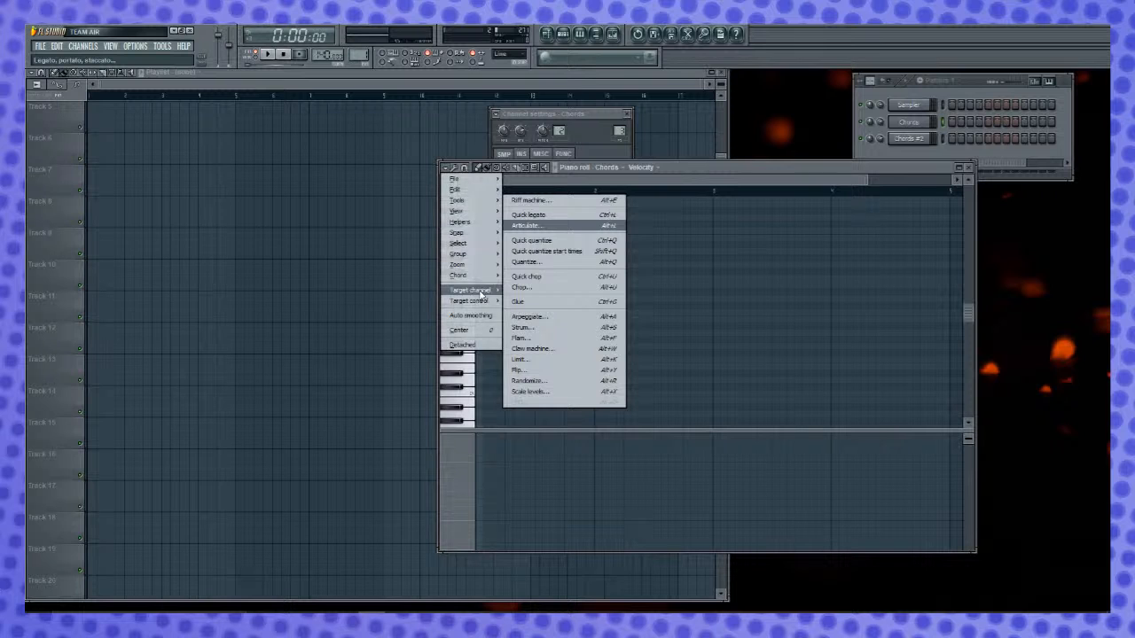
mouse_move(470, 275)
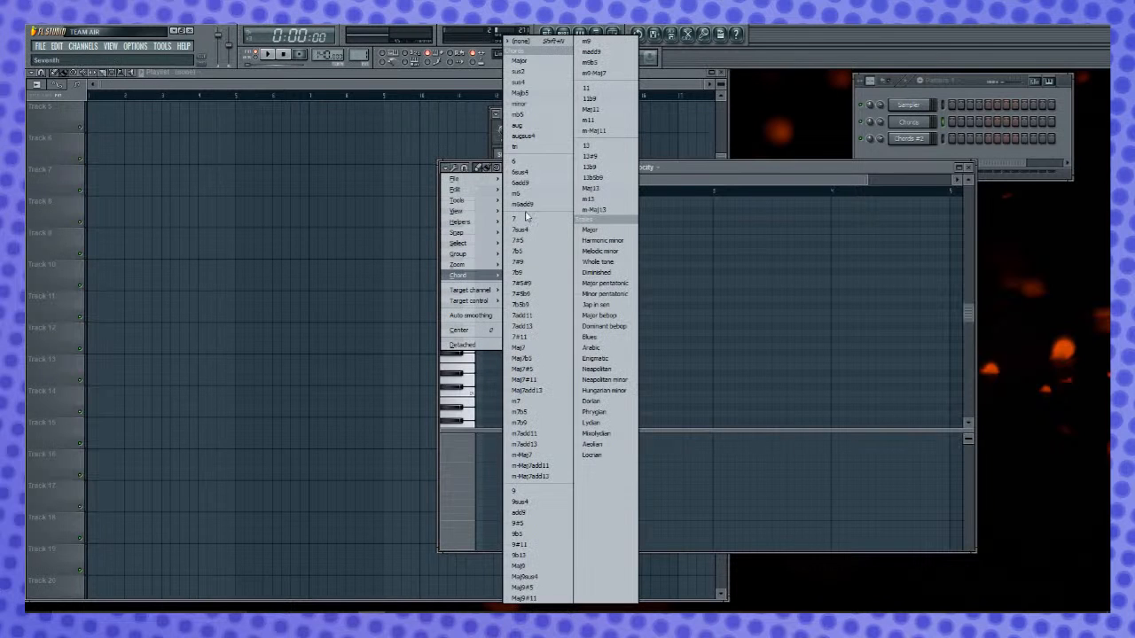
click(543, 64)
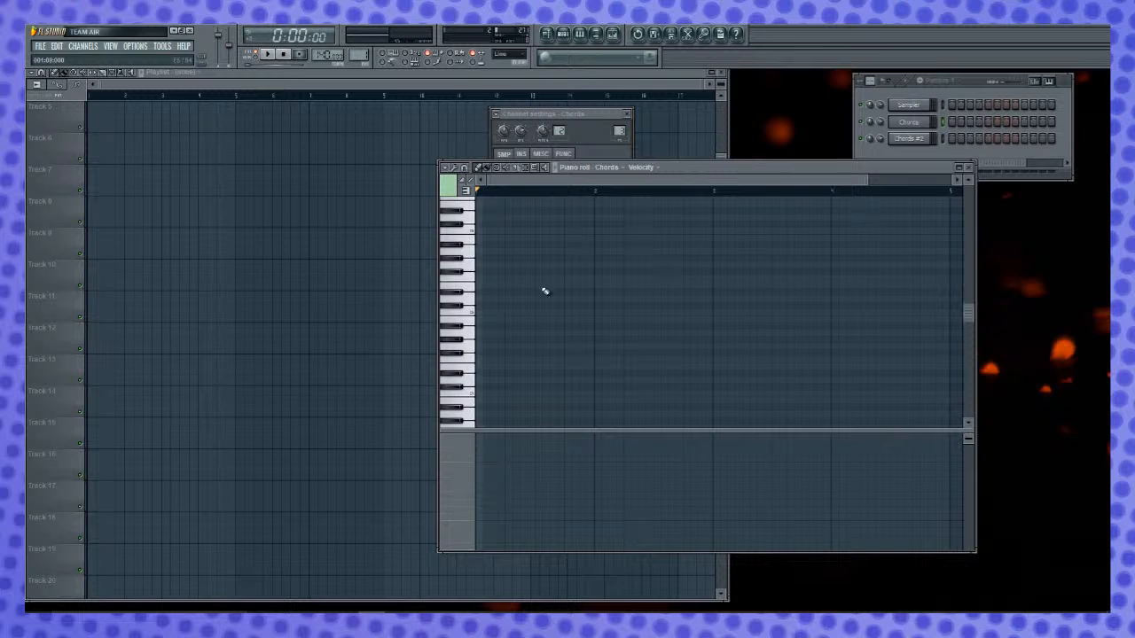
- Place one-bar major chords on E in bar 2 and on C in bar 3
click(597, 285)
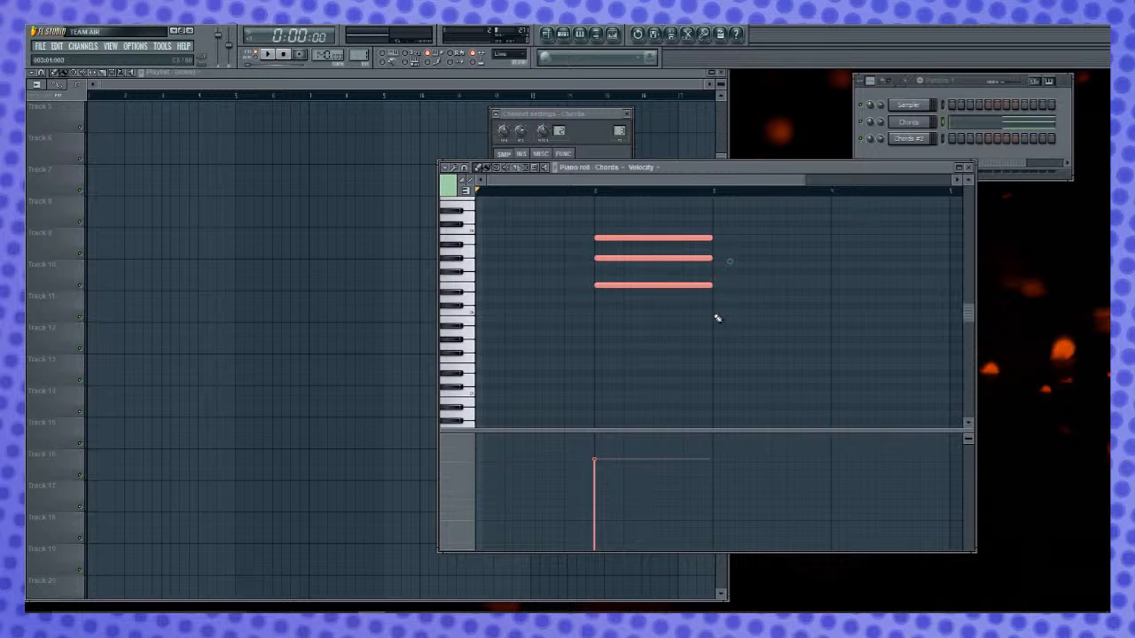
key(ctrl+b)
drag(714, 285, 714, 312)
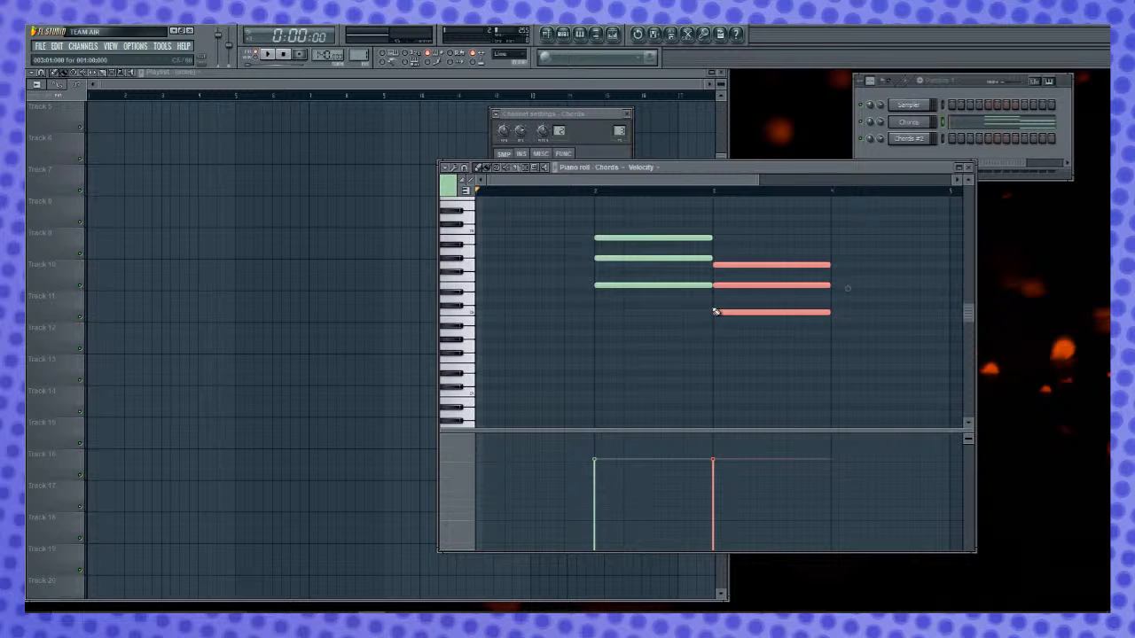
drag(691, 179, 888, 229)
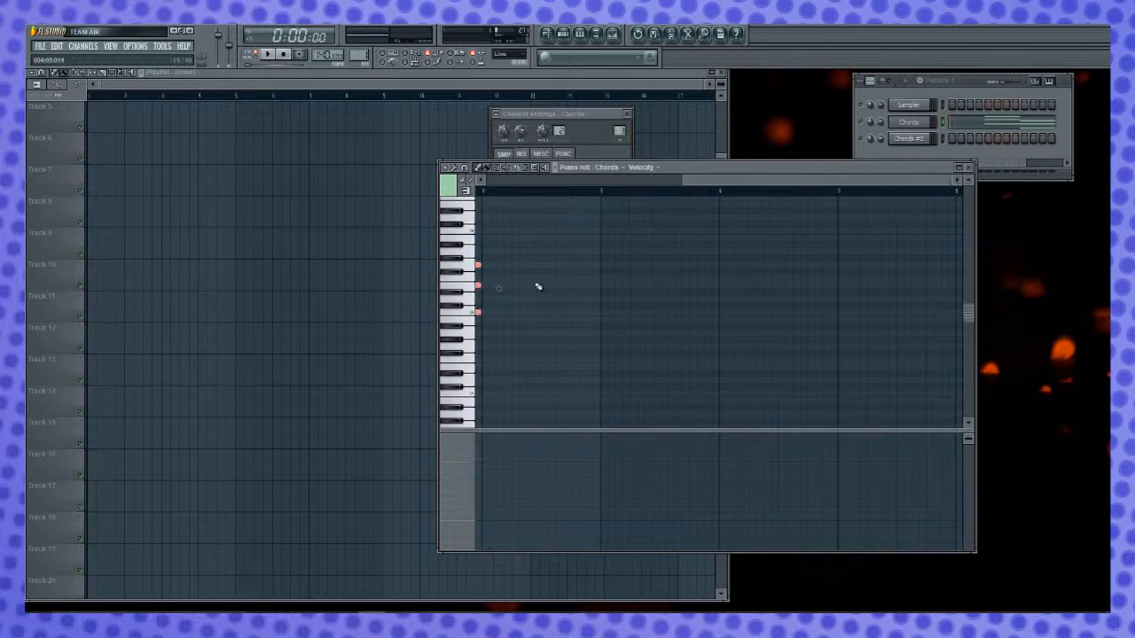
- Place one-bar major chords on F in bar 5 and on E in bar 6
scroll(605, 282, left, 3)
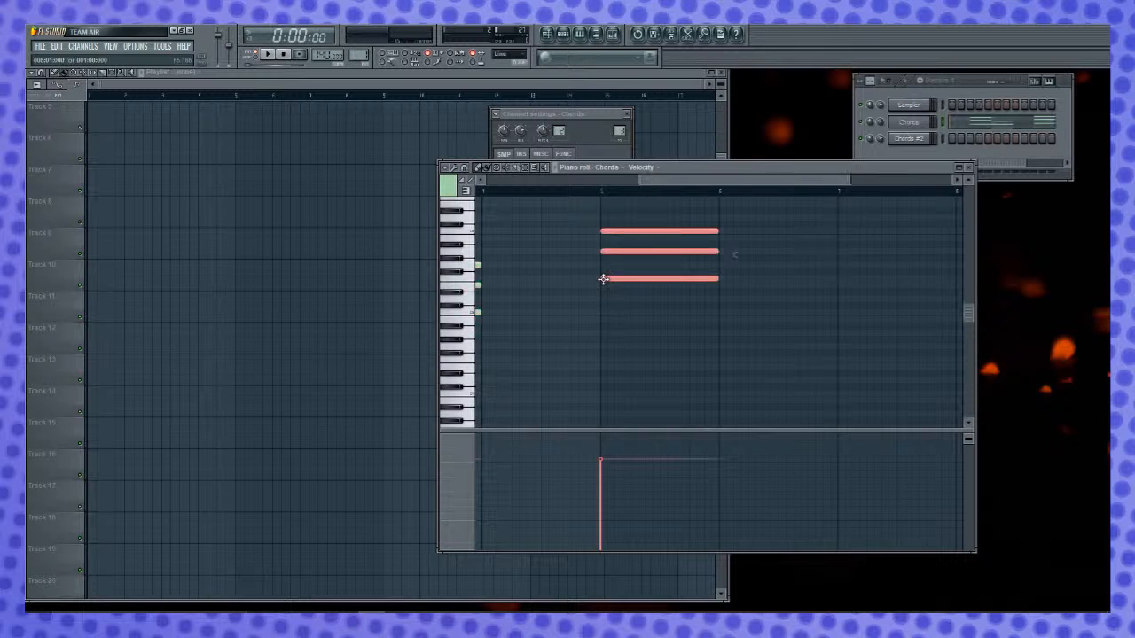
click(722, 285)
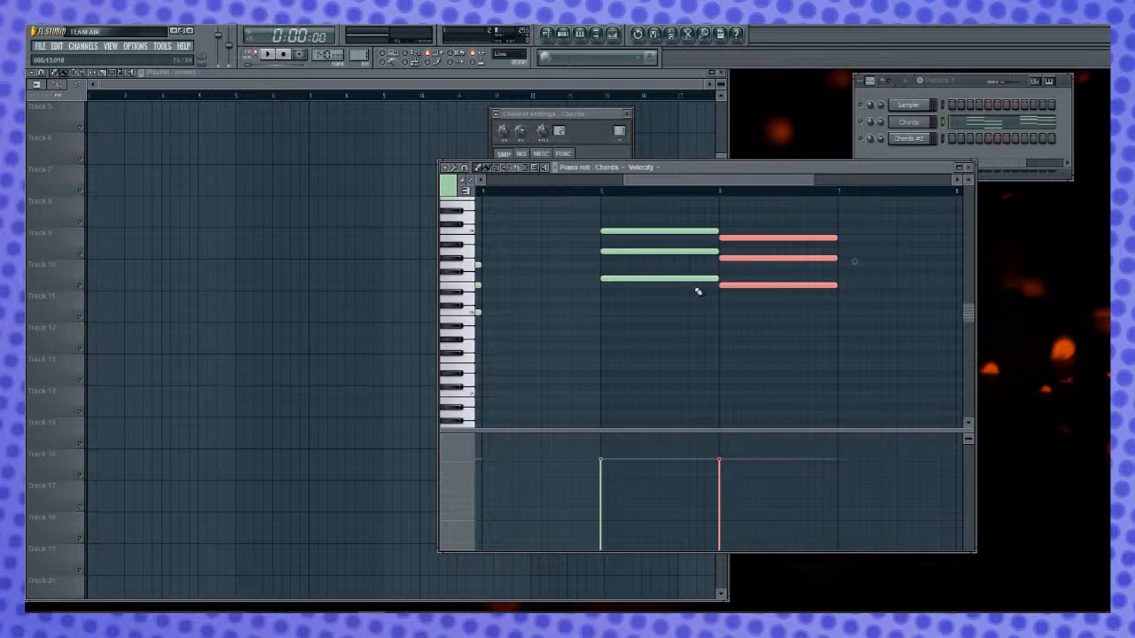
key(b)
drag(671, 185, 345, 188)
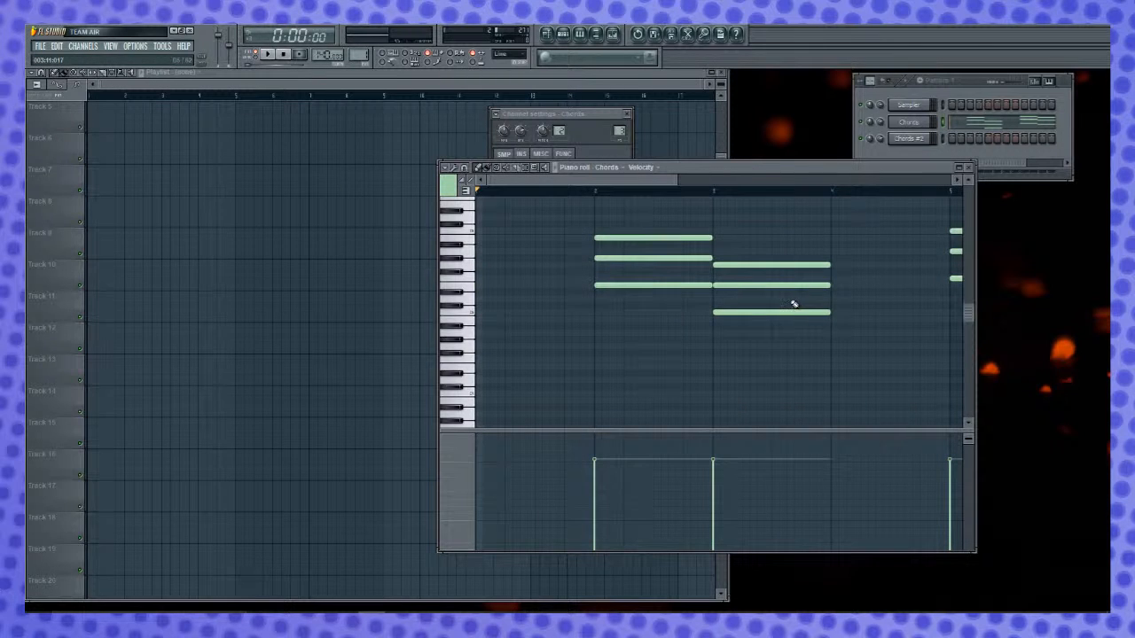
- Select all the placed chords and transpose them up by one semitone
key(ctrl+a)
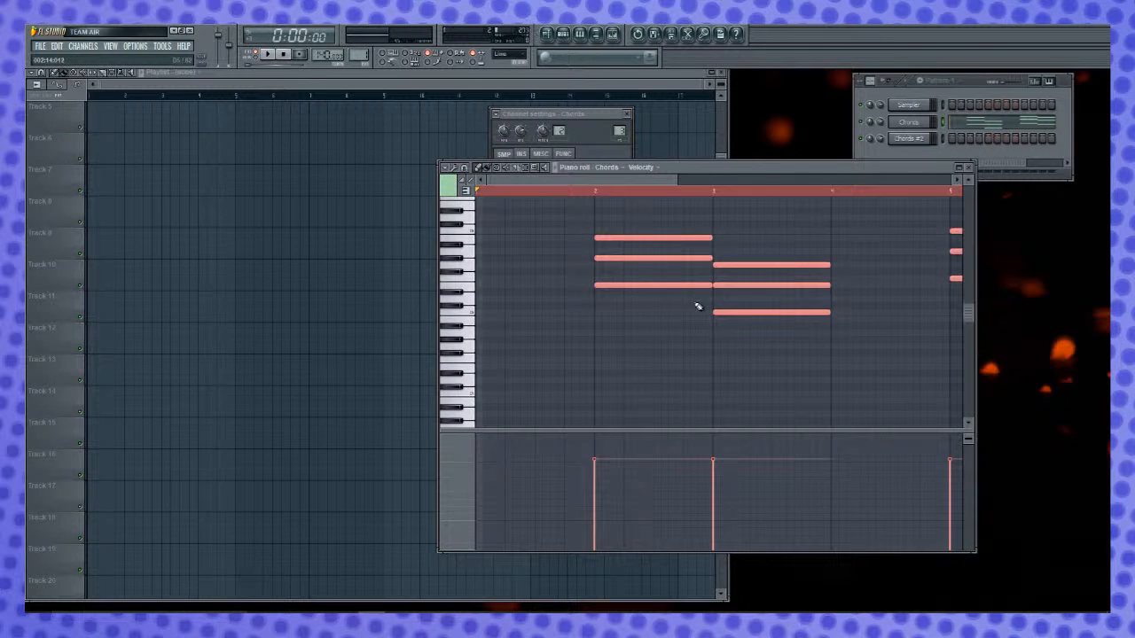
scroll(698, 306, up, 2)
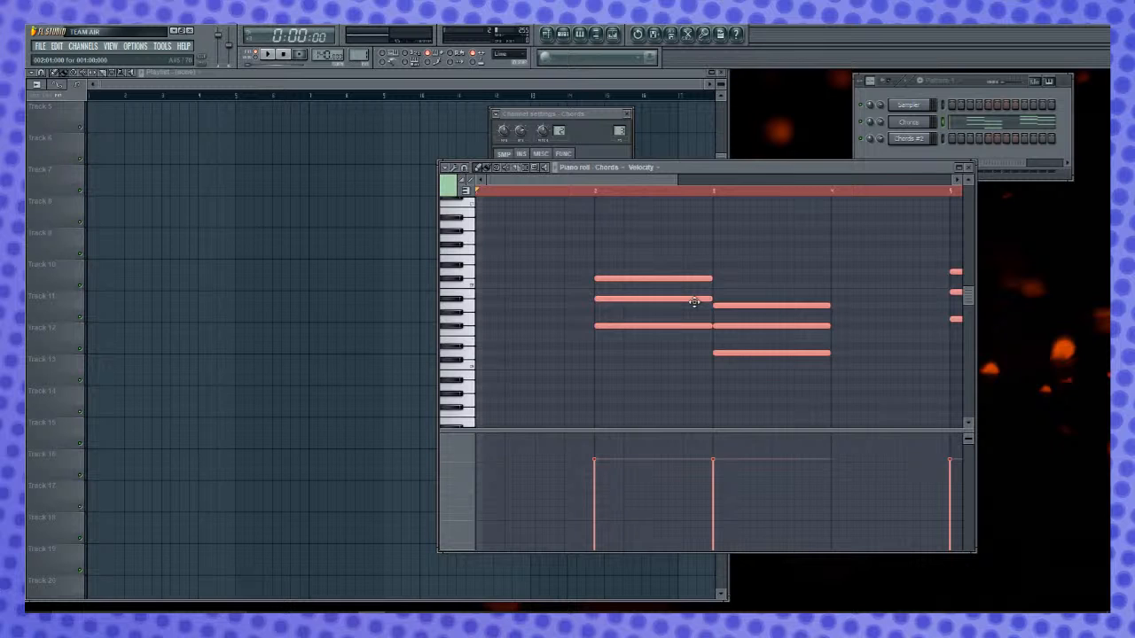
key(shift+Down)
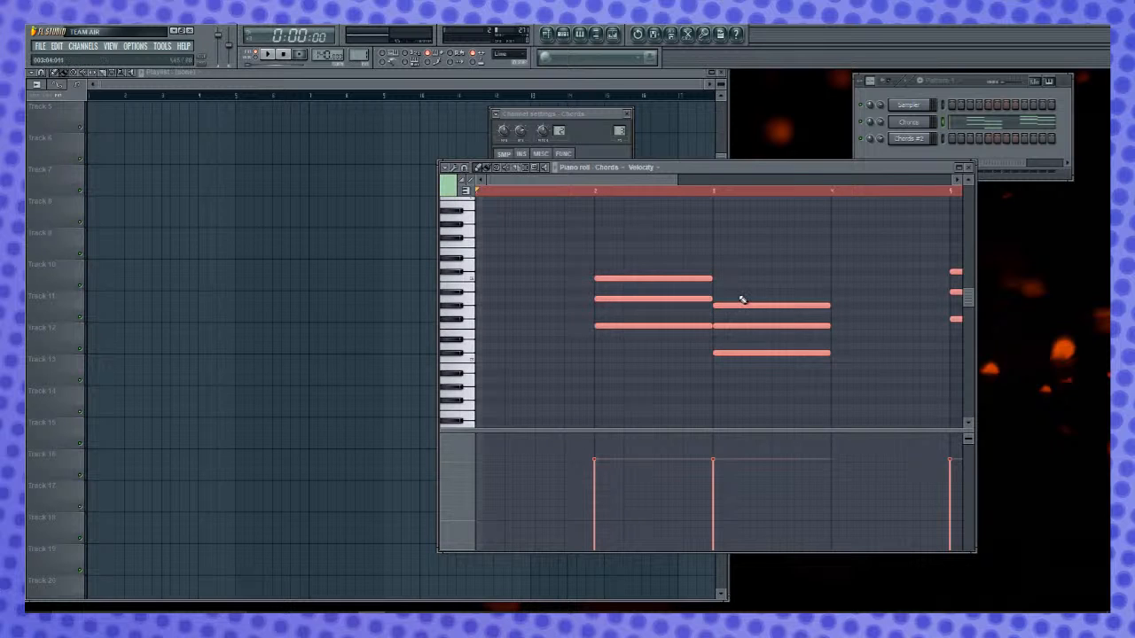
- Replace the chords in bars 2 and 3 with a C major chord in bar 1 and an F major chord in bar 3
click(478, 279)
right_click(611, 257)
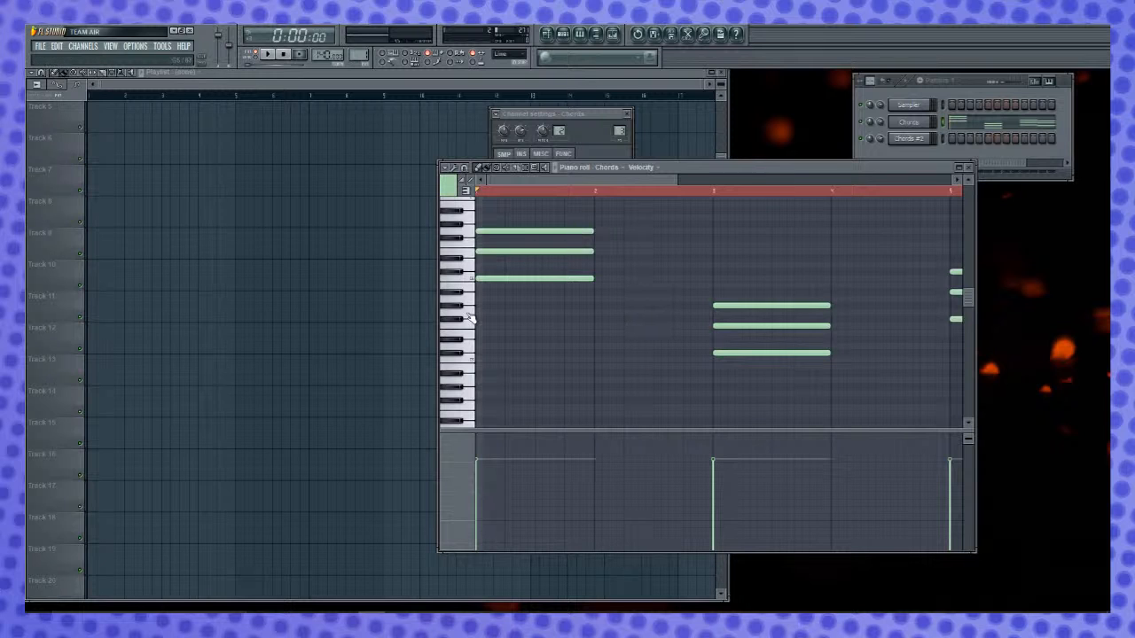
right_click(745, 305)
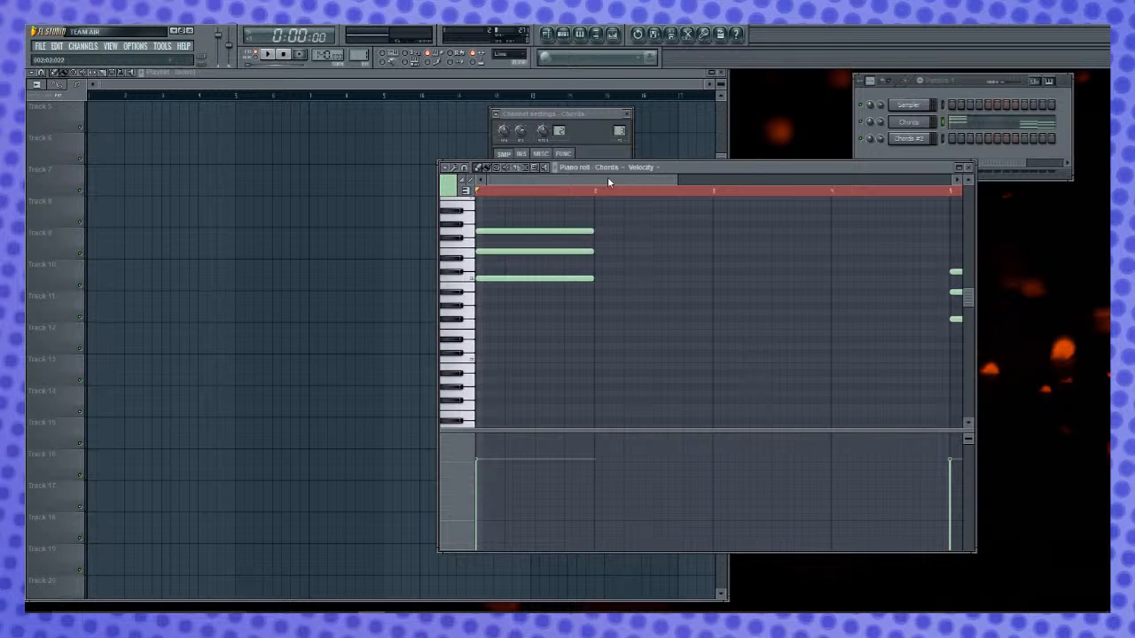
drag(617, 183, 704, 192)
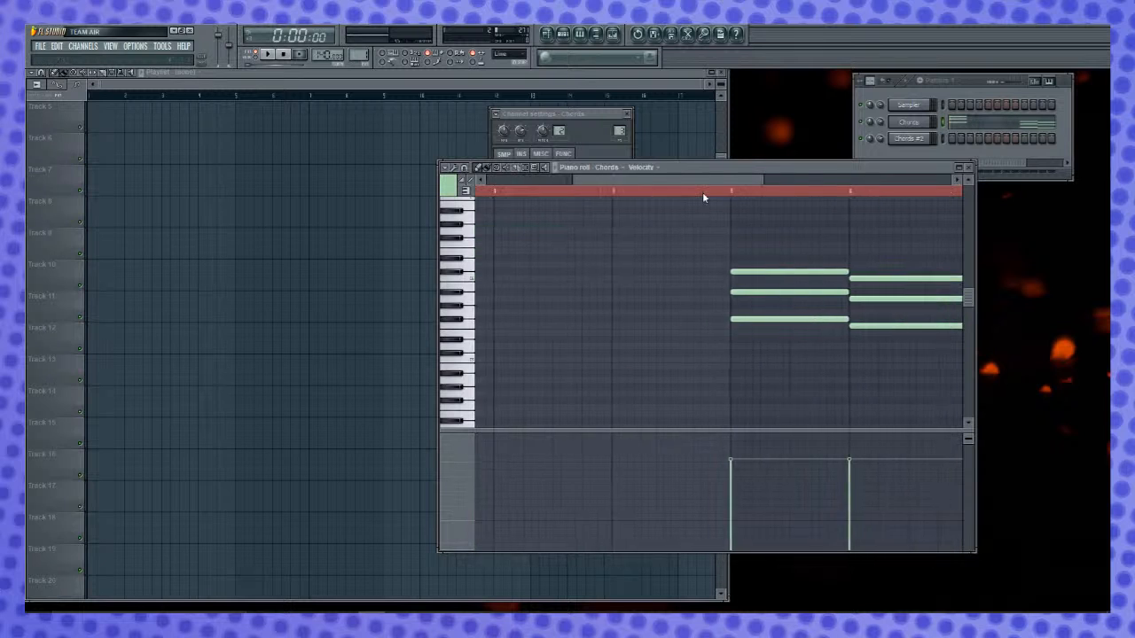
click(497, 326)
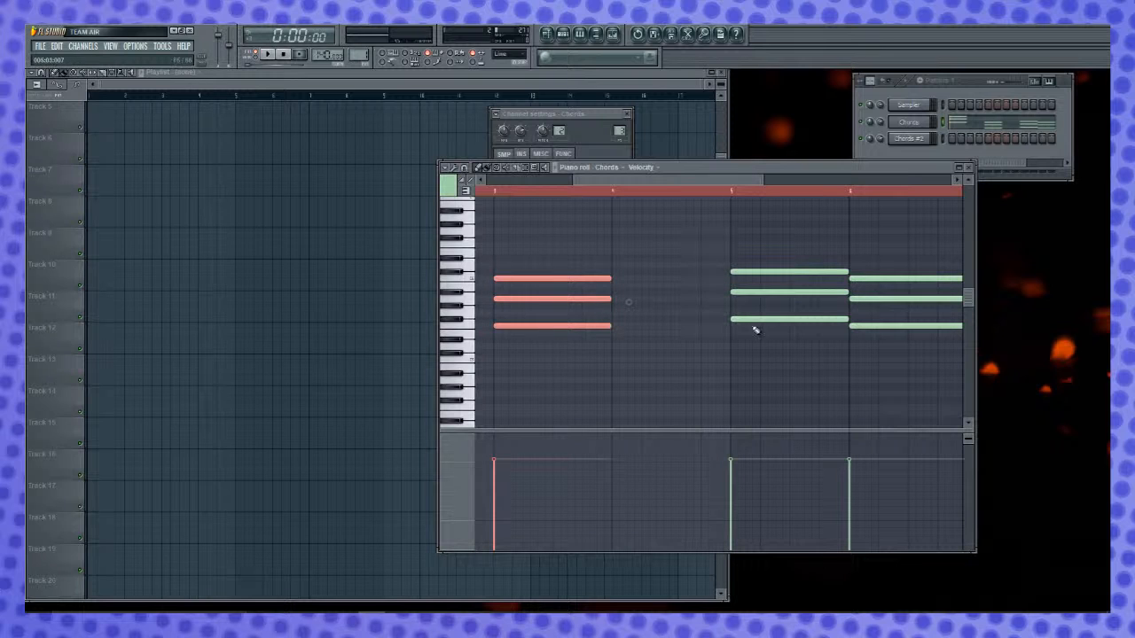
- Replace the chord in bar 5 with a C major chord and delete the chord in bar 6
drag(689, 182, 766, 203)
right_click(594, 266)
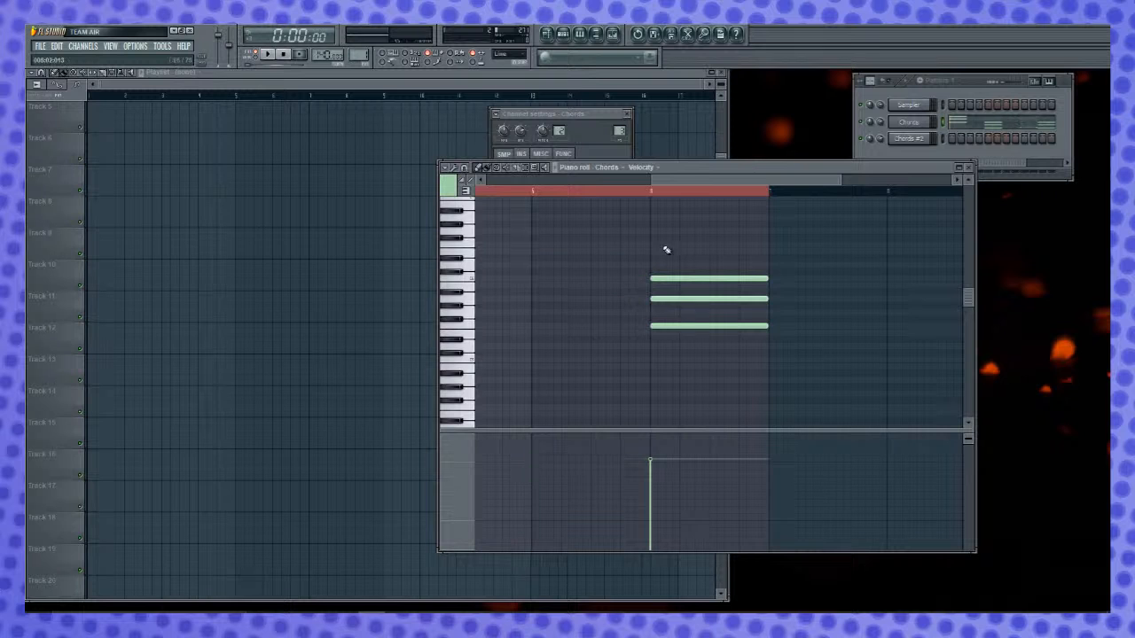
drag(676, 183, 693, 176)
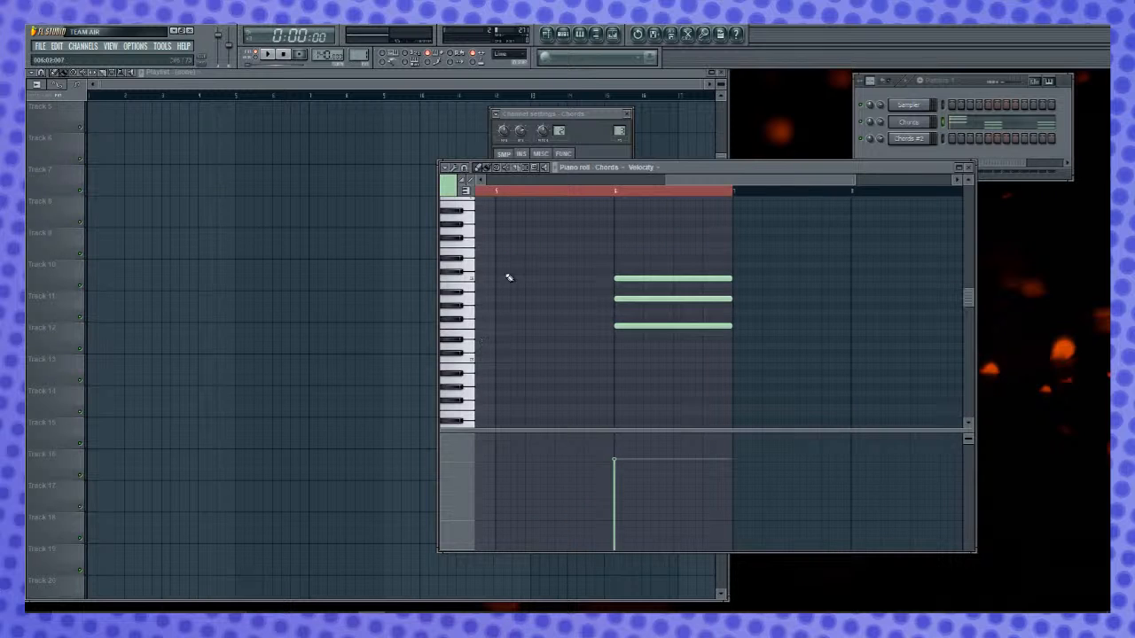
click(503, 280)
right_click(666, 279)
- Place a one-bar G major chord in bar 7
mouse_move(703, 181)
mouse_down()
mouse_move(751, 177)
mouse_move(804, 205)
mouse_up()
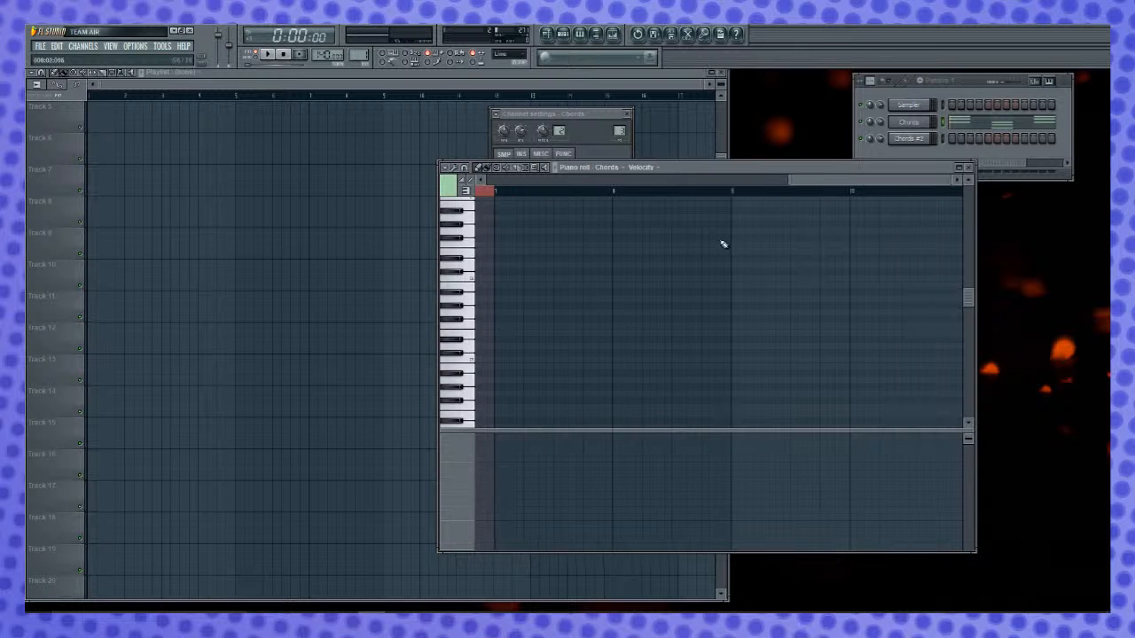
click(473, 325)
click(502, 313)
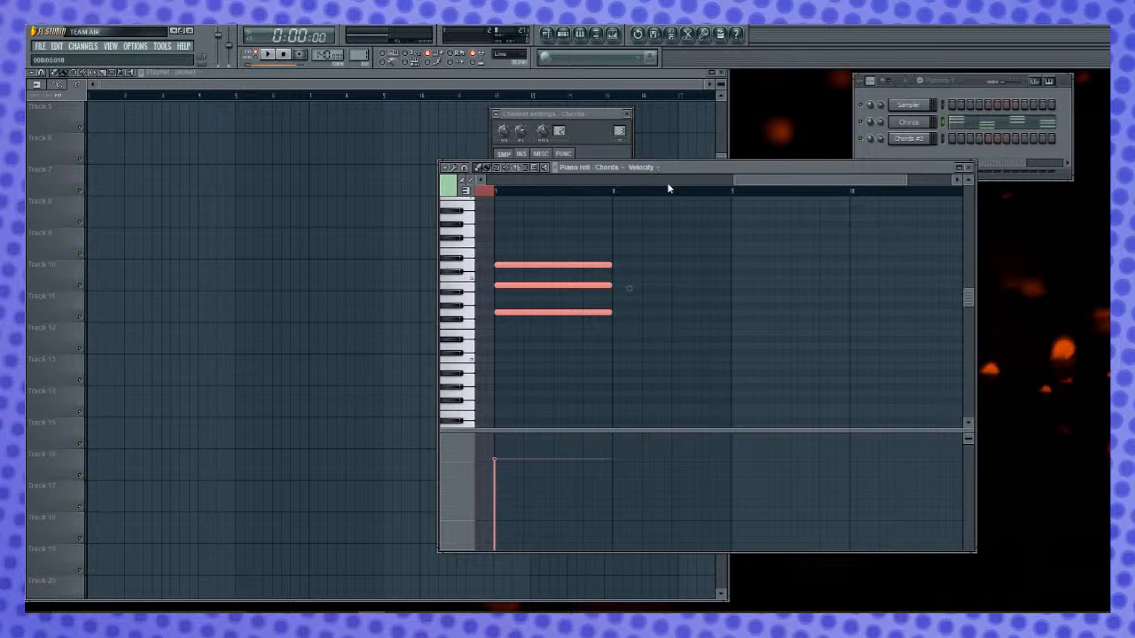
- Change the piano roll's chord stamp to minor
drag(769, 185, 509, 216)
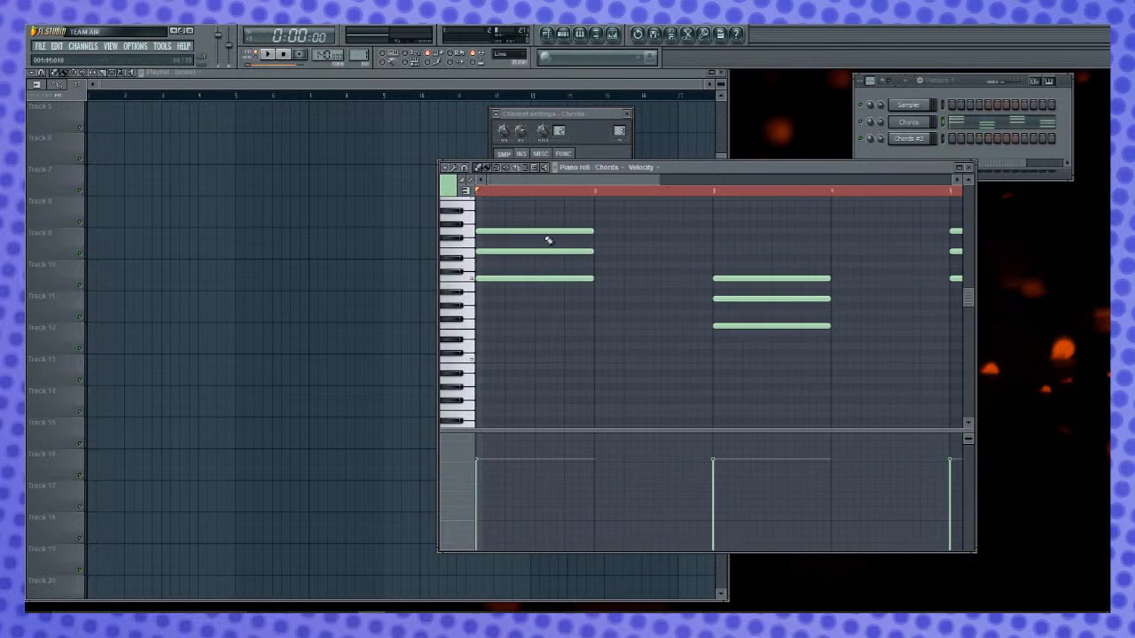
click(446, 168)
mouse_move(478, 277)
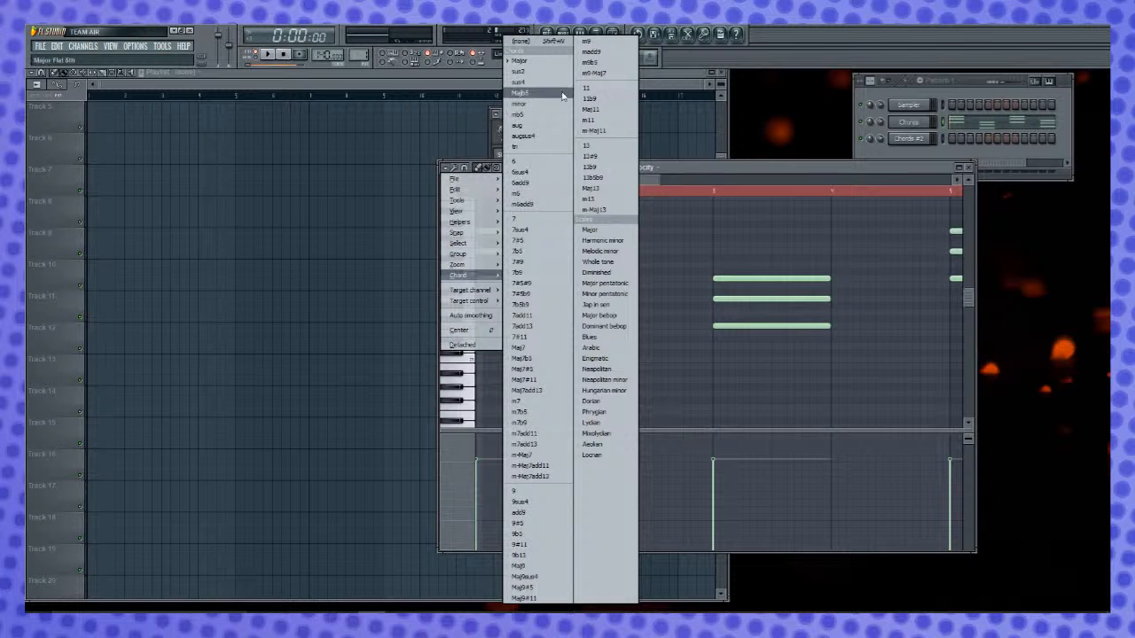
click(560, 107)
- Place one-bar A minor chords in the empty bars 2 and 6
click(473, 299)
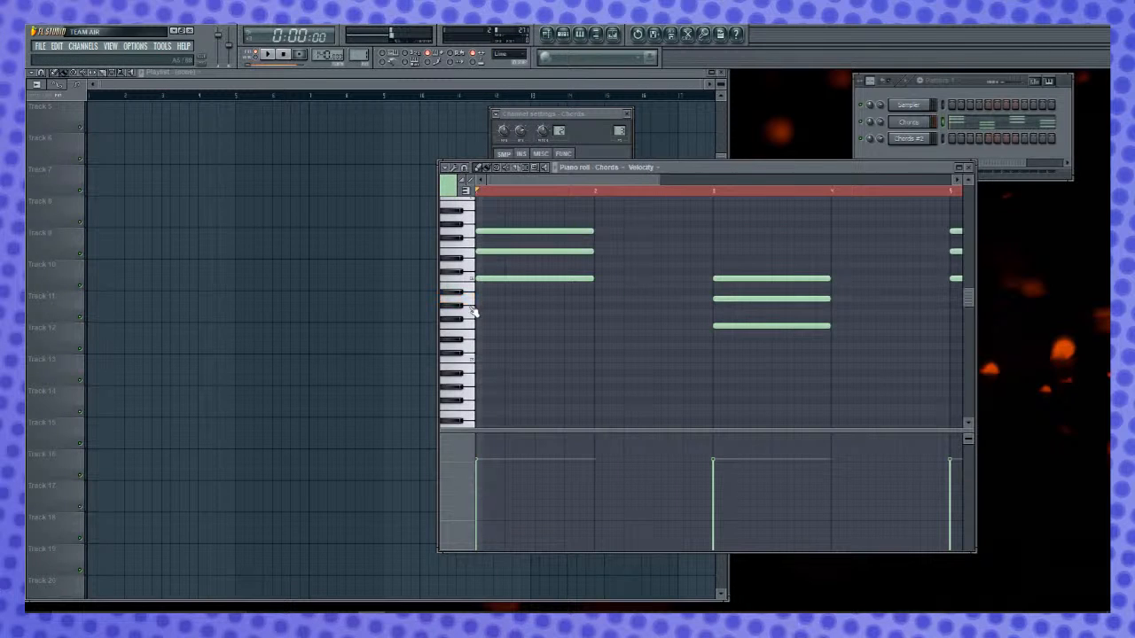
click(600, 313)
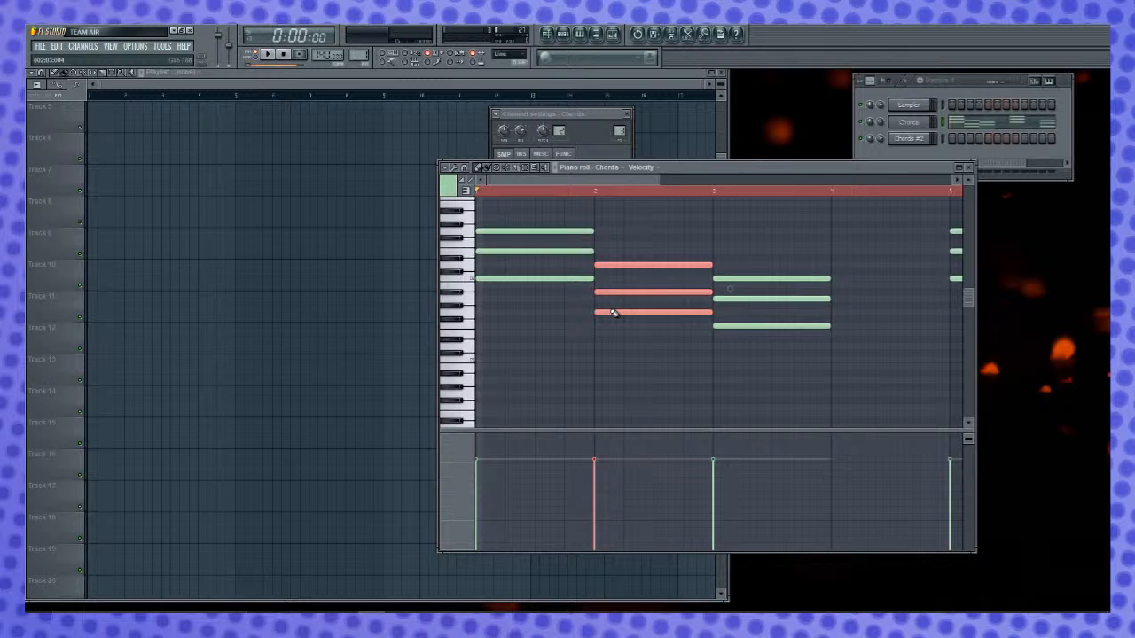
right_click(623, 311)
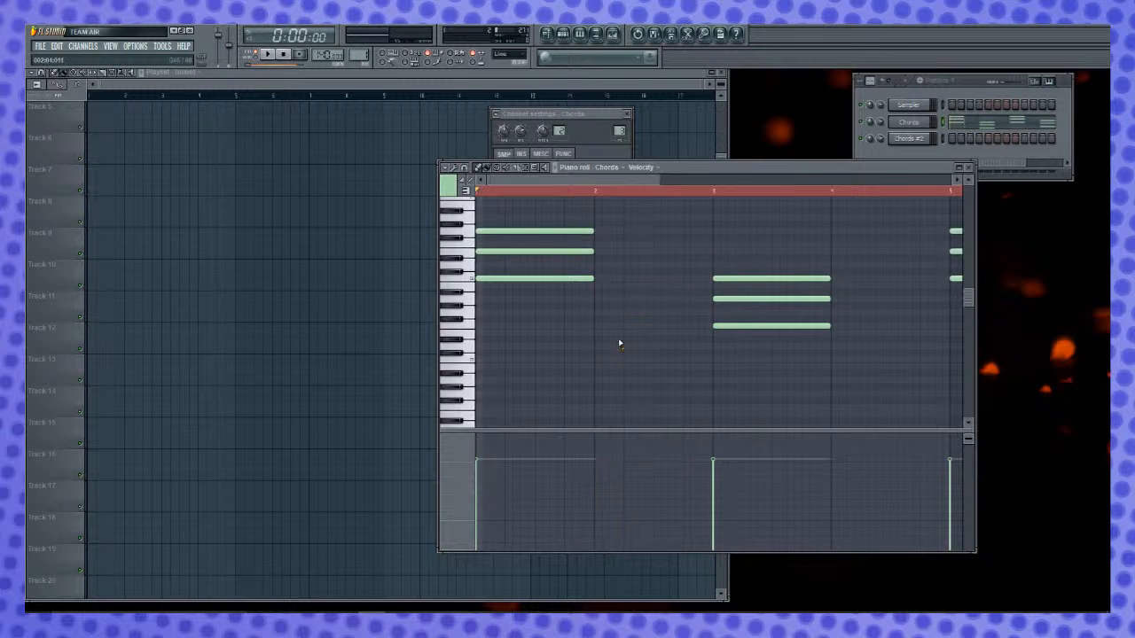
click(596, 300)
drag(642, 180, 817, 223)
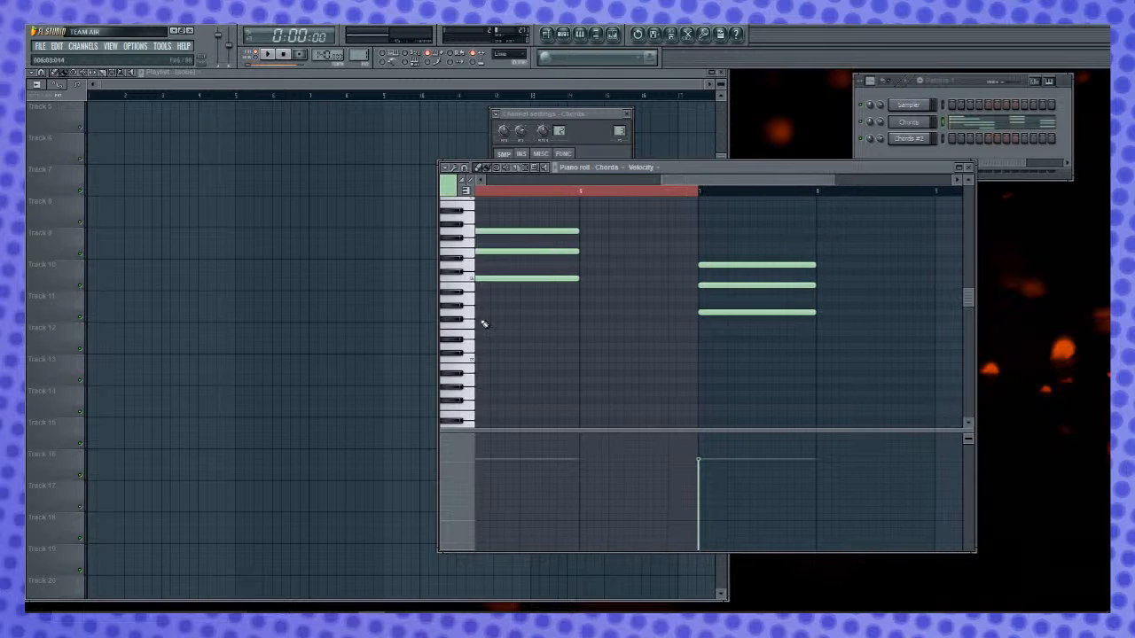
click(585, 299)
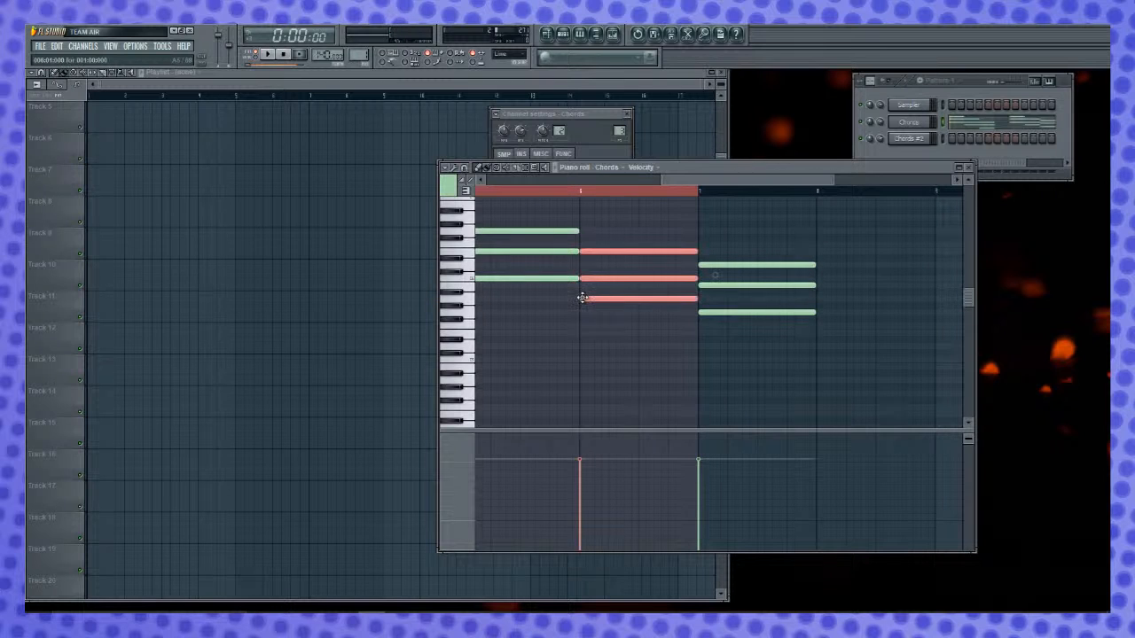
- Clear the time selection and lengthen all three notes of the G major chord in bar 7 to two bars
drag(697, 183, 742, 183)
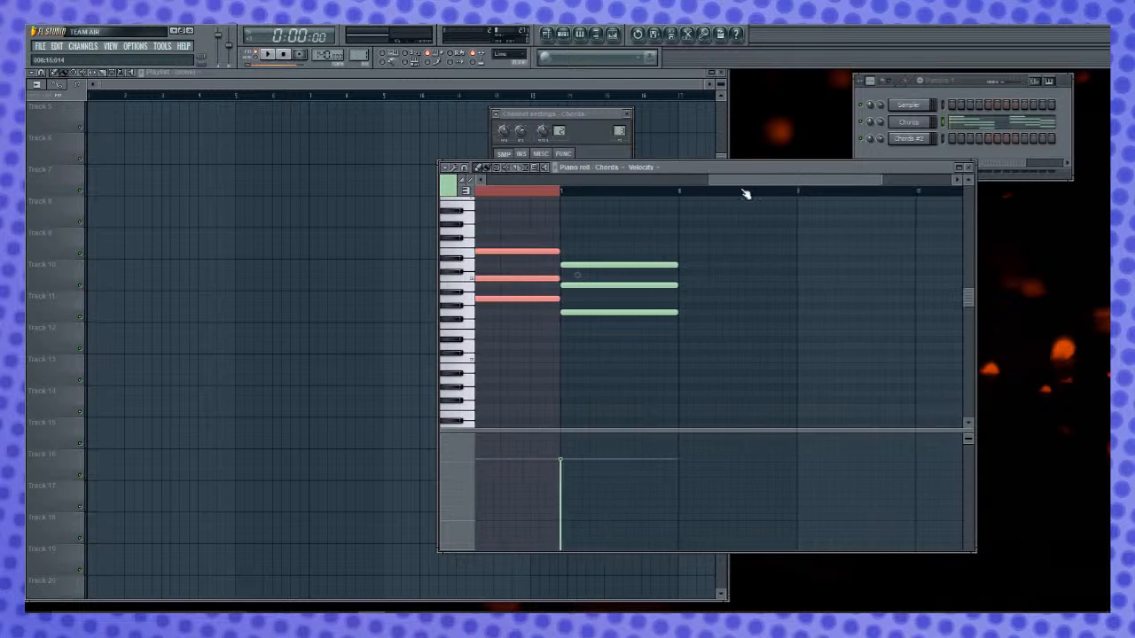
key(b)
click(562, 190)
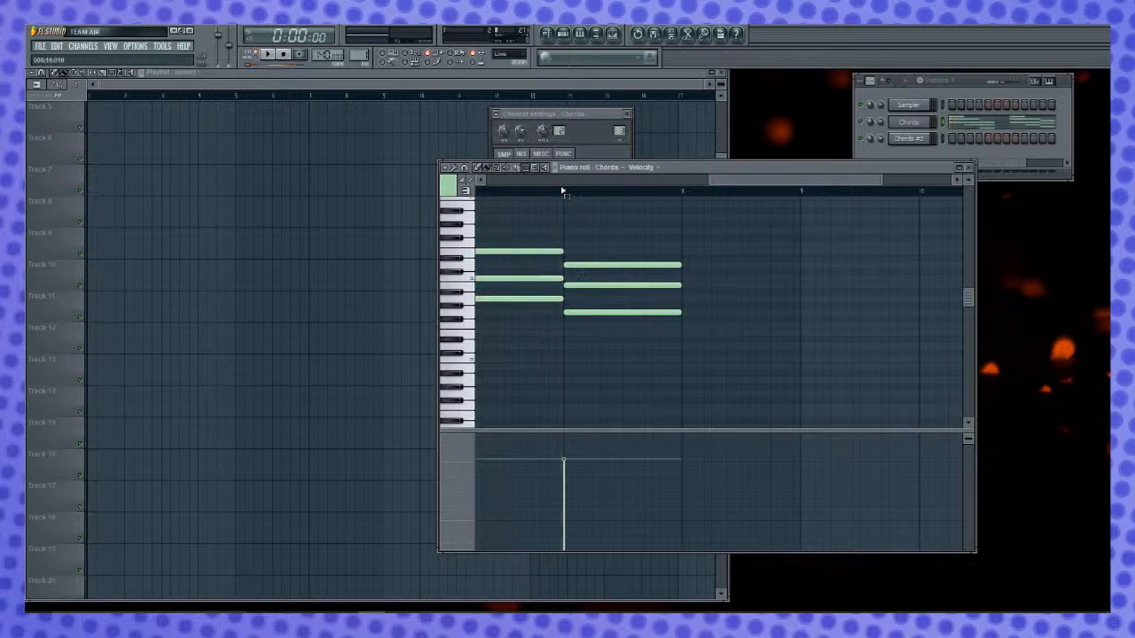
drag(680, 266, 800, 266)
drag(680, 285, 800, 284)
drag(684, 312, 801, 323)
- Lengthen all three notes of the F major chord in bar 3 to two bars
drag(746, 183, 602, 204)
drag(650, 275, 763, 298)
drag(652, 296, 763, 300)
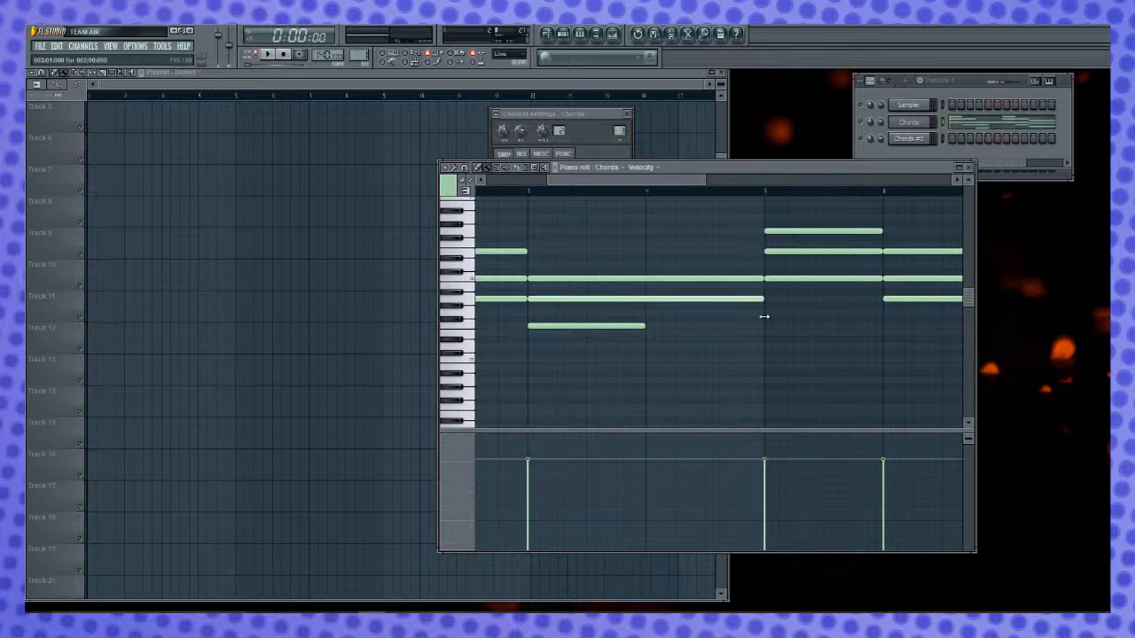
drag(644, 326, 763, 327)
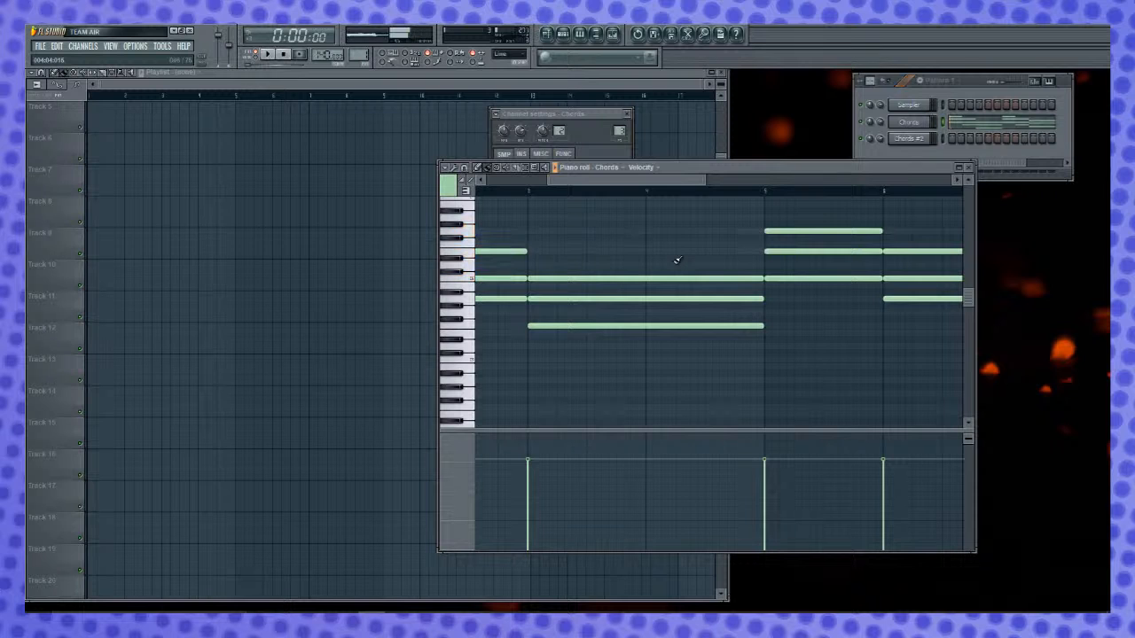
- Transpose the whole chord progression down one octave and play it back
key(ctrl+a)
scroll(676, 260, up, 2)
key(space)
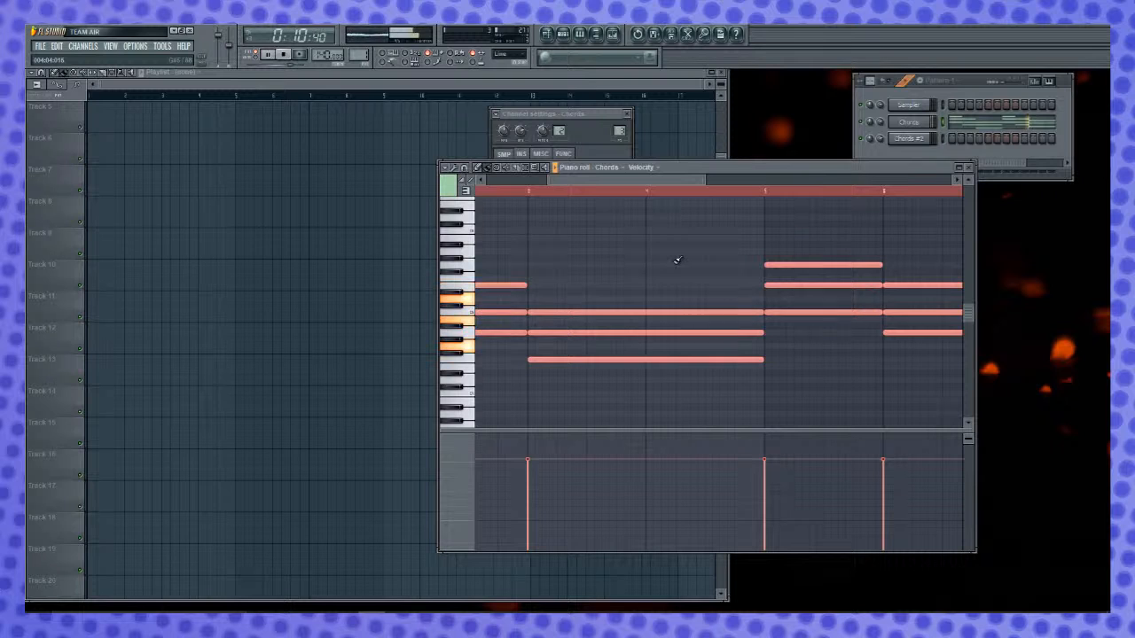
key(space)
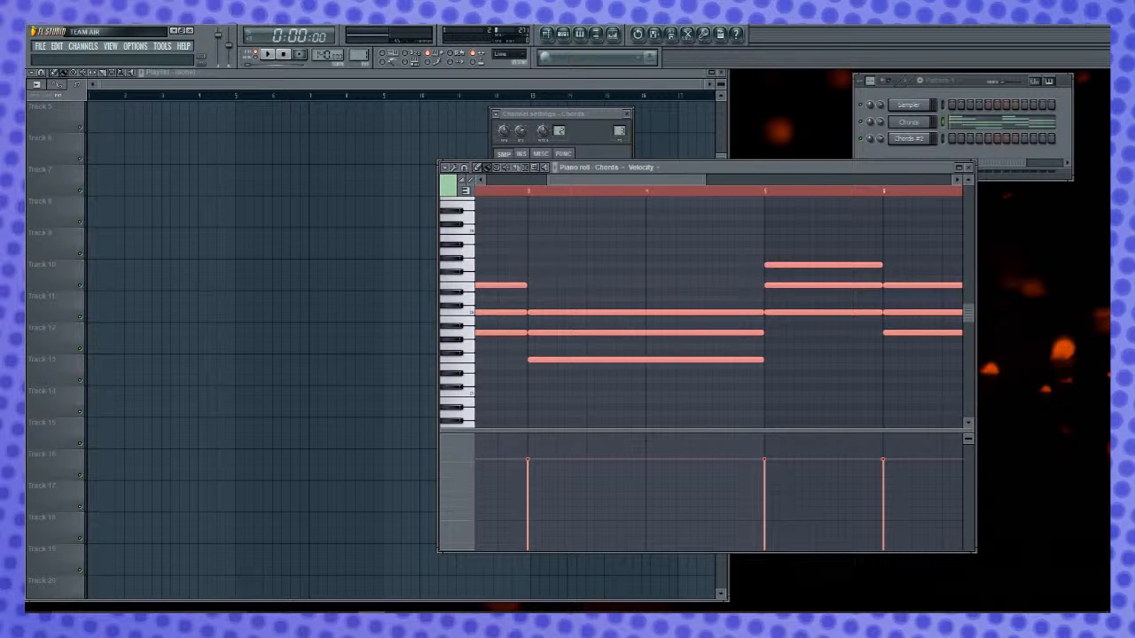
- Place a Pattern 1 clip at the start of Track 1 in the playlist and play the song
click(128, 192)
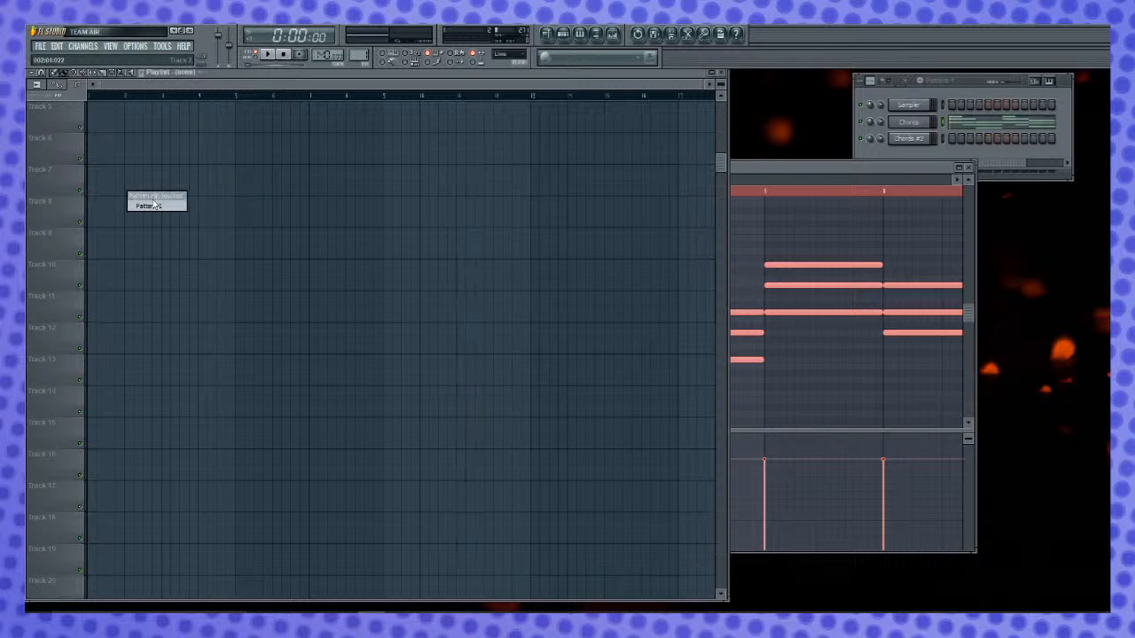
click(158, 207)
drag(229, 223, 165, 51)
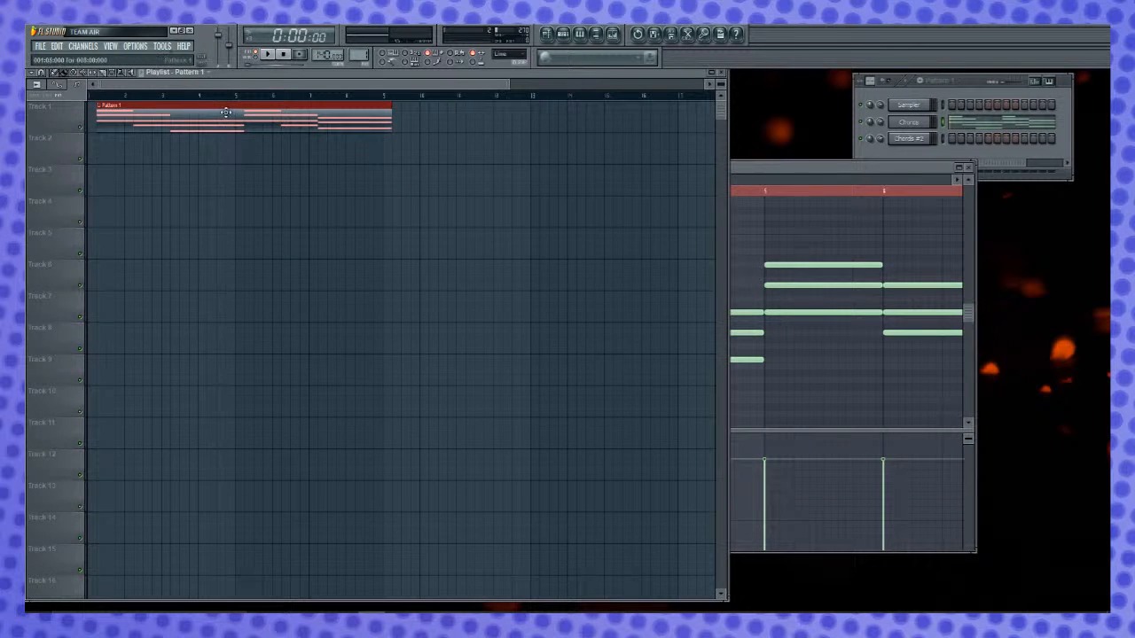
click(384, 62)
key(space)
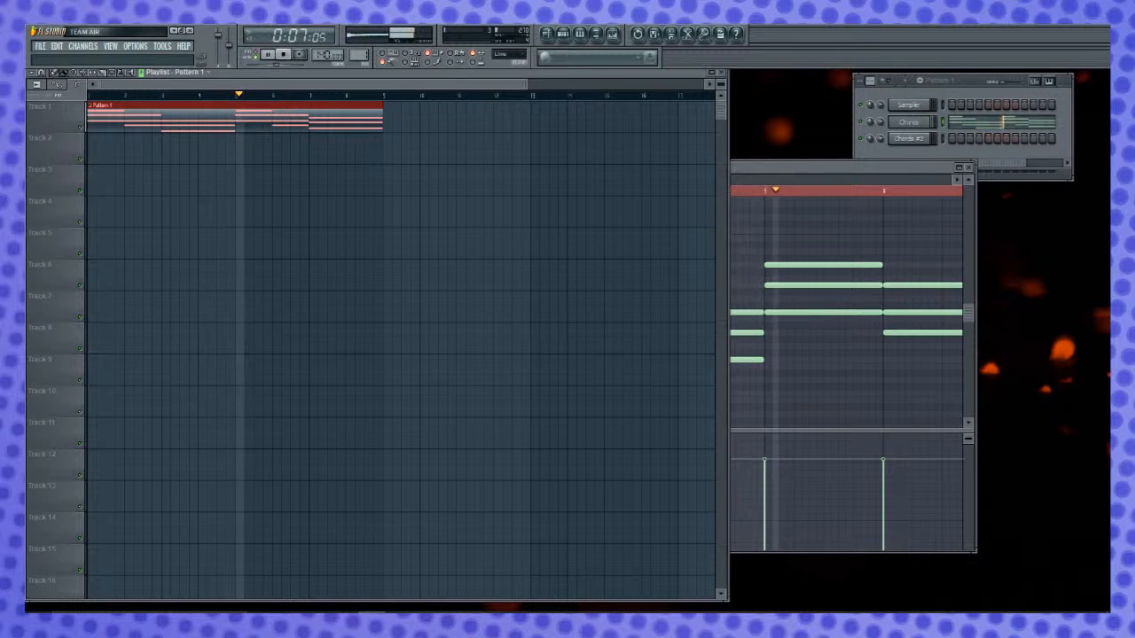
- Bring the Chords piano roll to the front and check its available target controls
drag(799, 166, 507, 166)
click(651, 167)
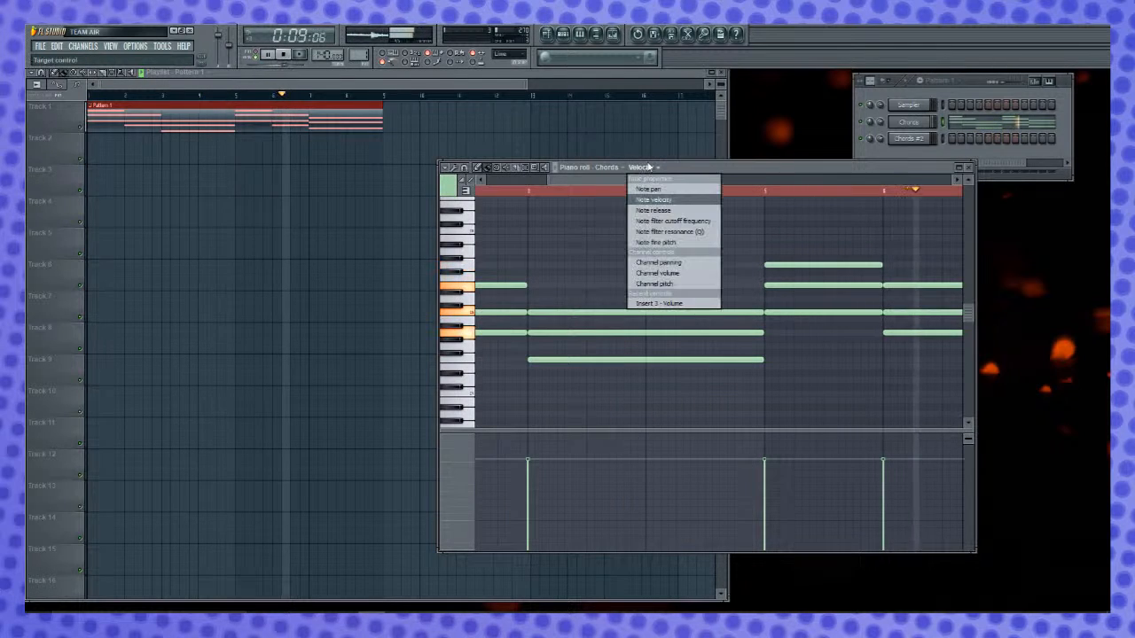
click(651, 167)
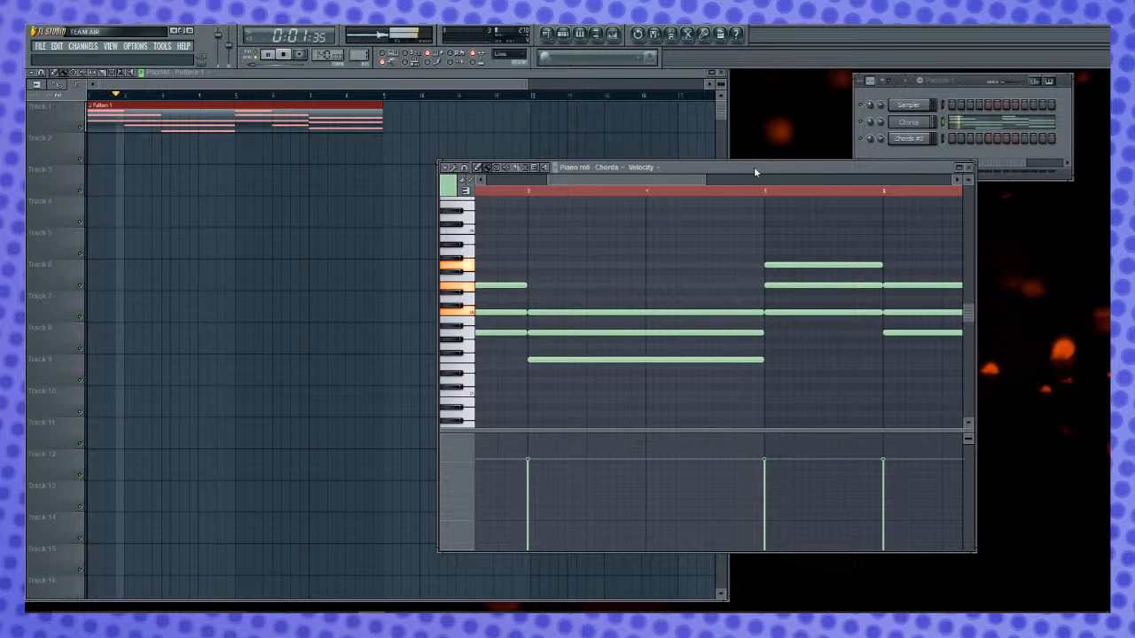
- Stop playback and add Pattern 1 clips to Track 1 of the playlist at bars 9, 17 and 25
key(space)
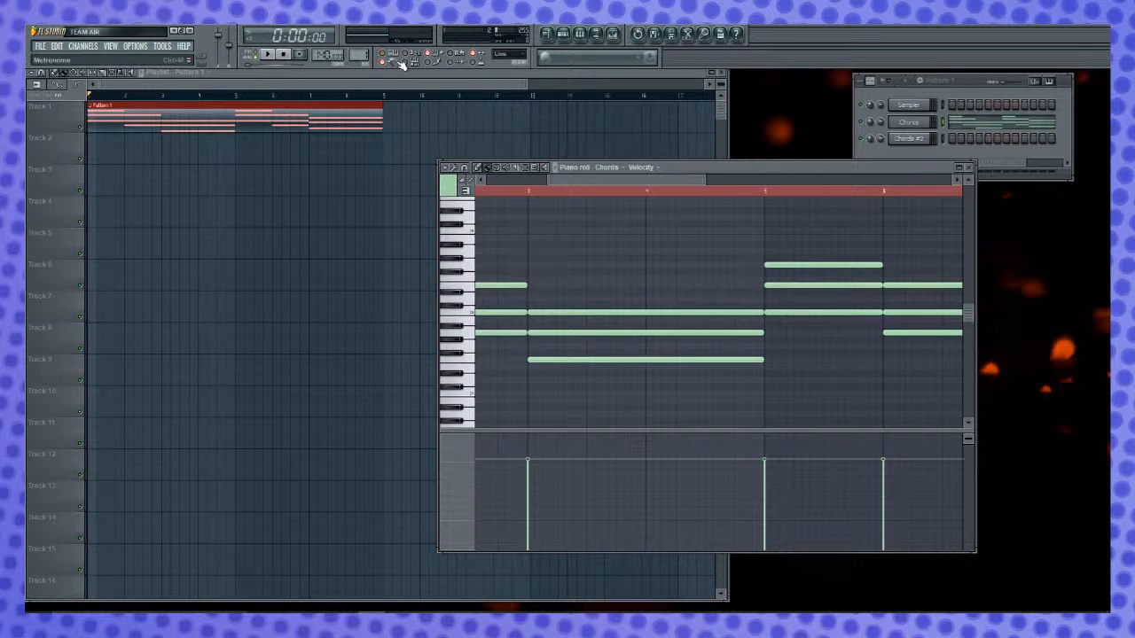
click(381, 82)
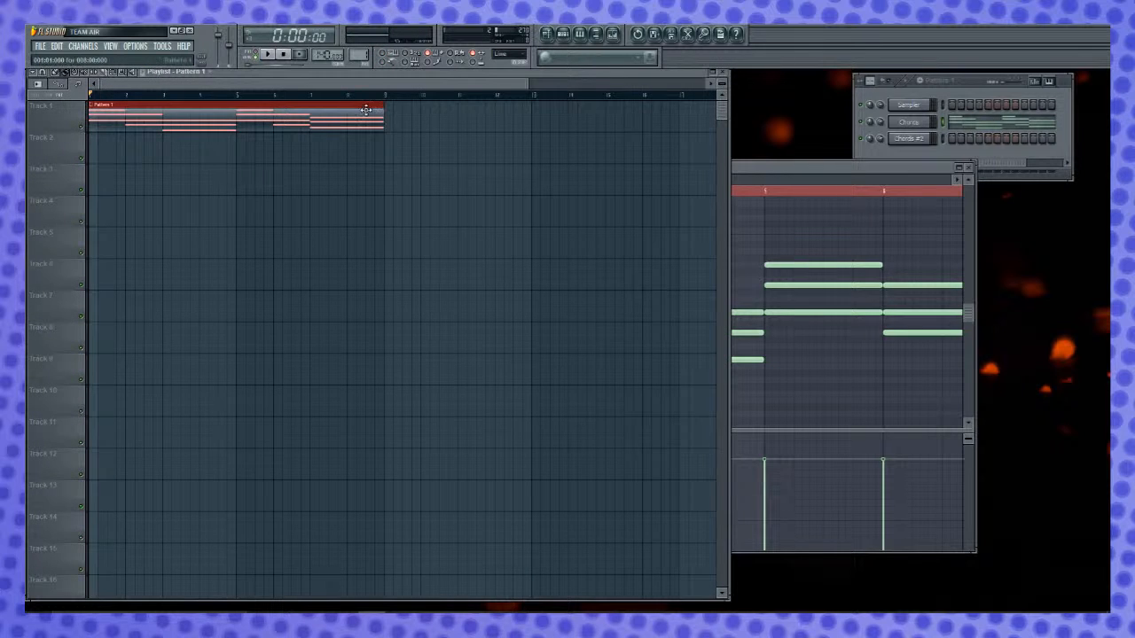
drag(405, 83, 405, 86)
click(393, 121)
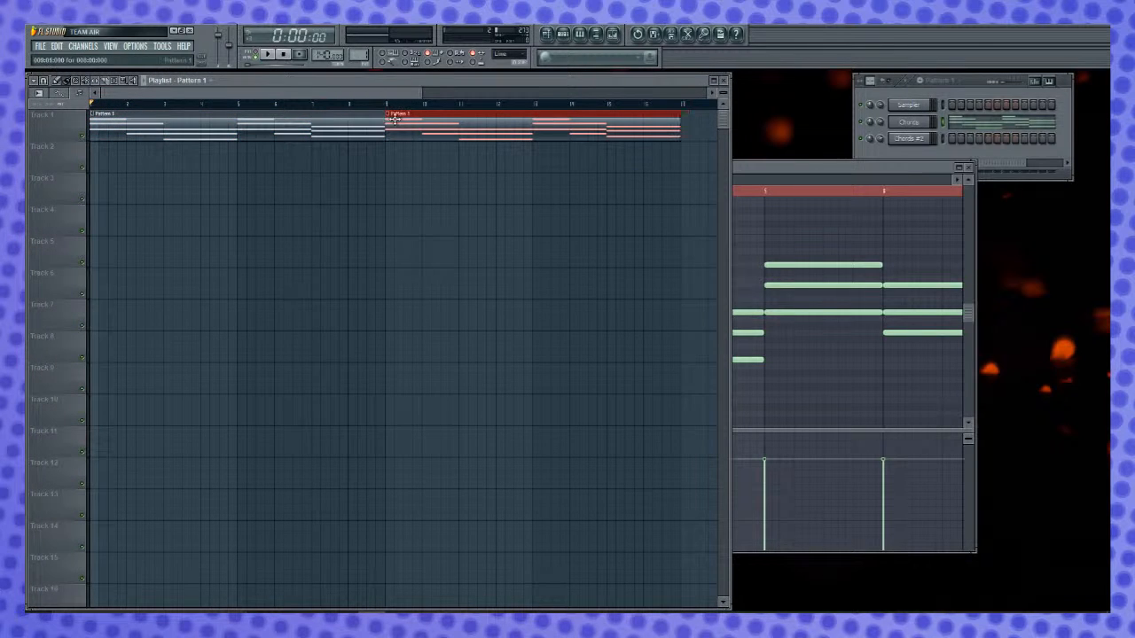
scroll(464, 114, right, 6)
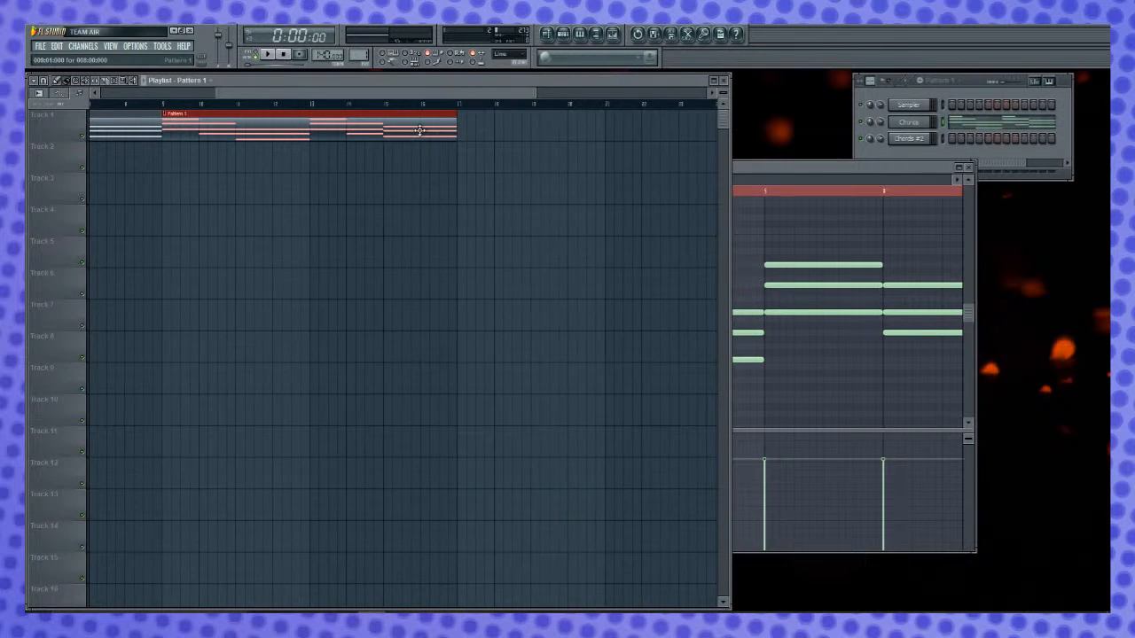
click(465, 130)
drag(443, 92, 603, 95)
click(377, 129)
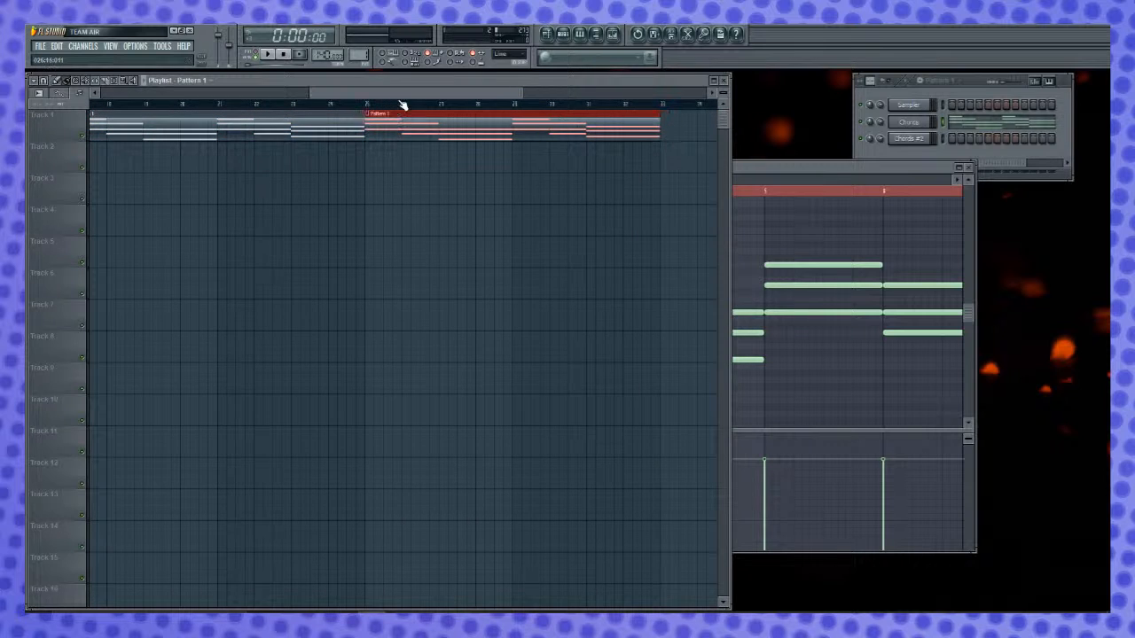
- Continue the Pattern 1 clips on Track 1 with copies at bars 33 and 41
drag(399, 92, 83, 109)
drag(272, 93, 534, 94)
click(462, 122)
drag(462, 122, 357, 121)
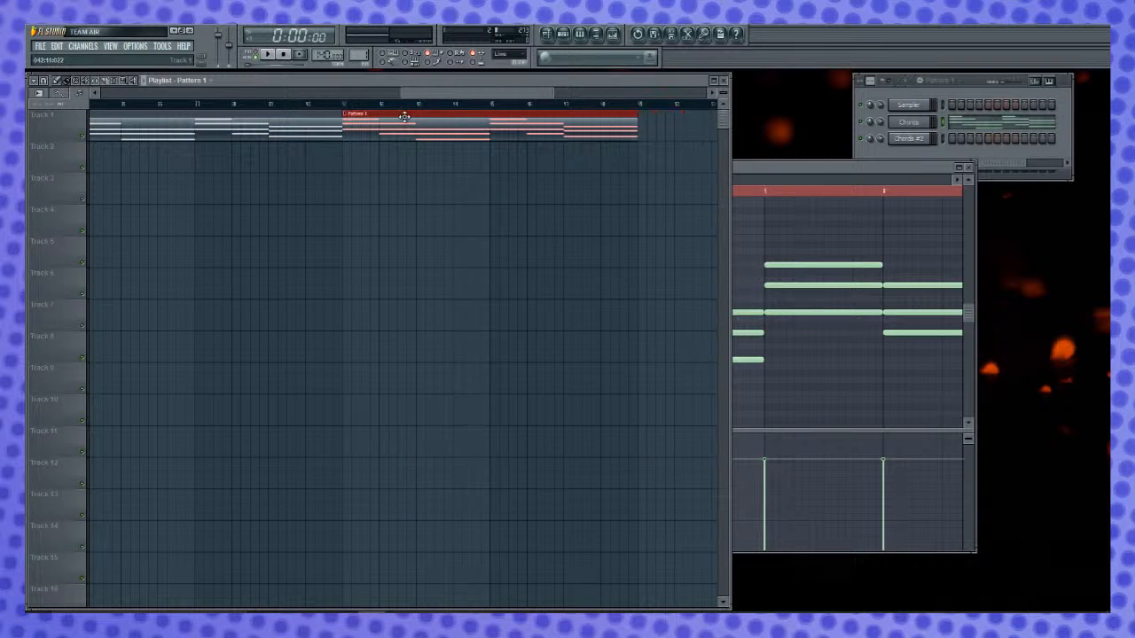
drag(448, 94, 133, 94)
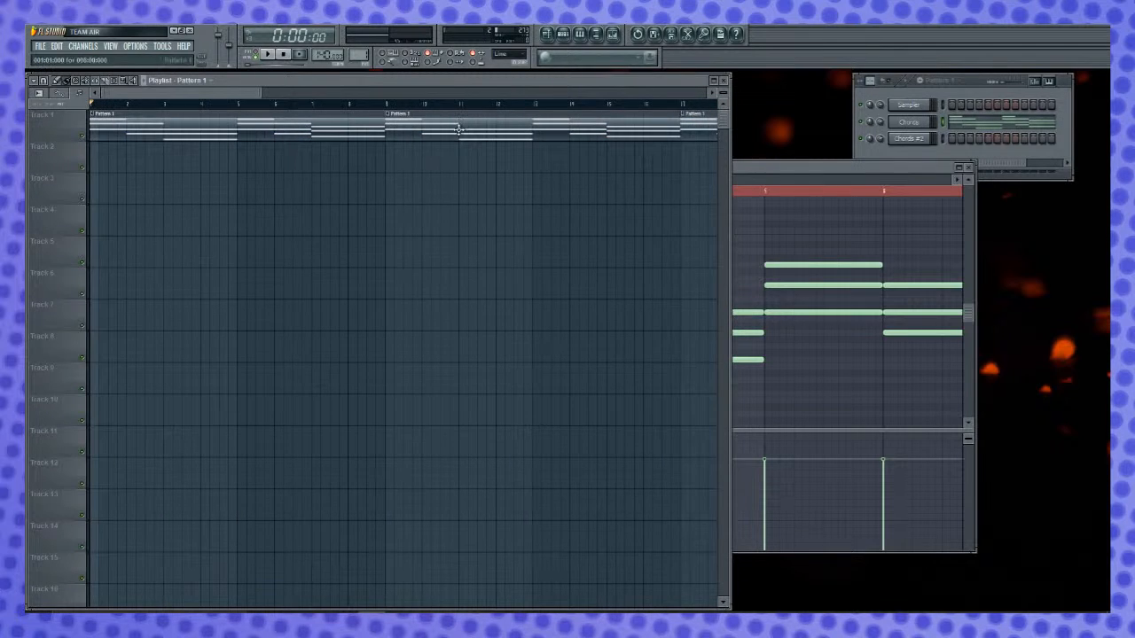
- Play the raw vocal recording in Edison and select the short section from about 1.816 to 1.887 seconds
click(900, 167)
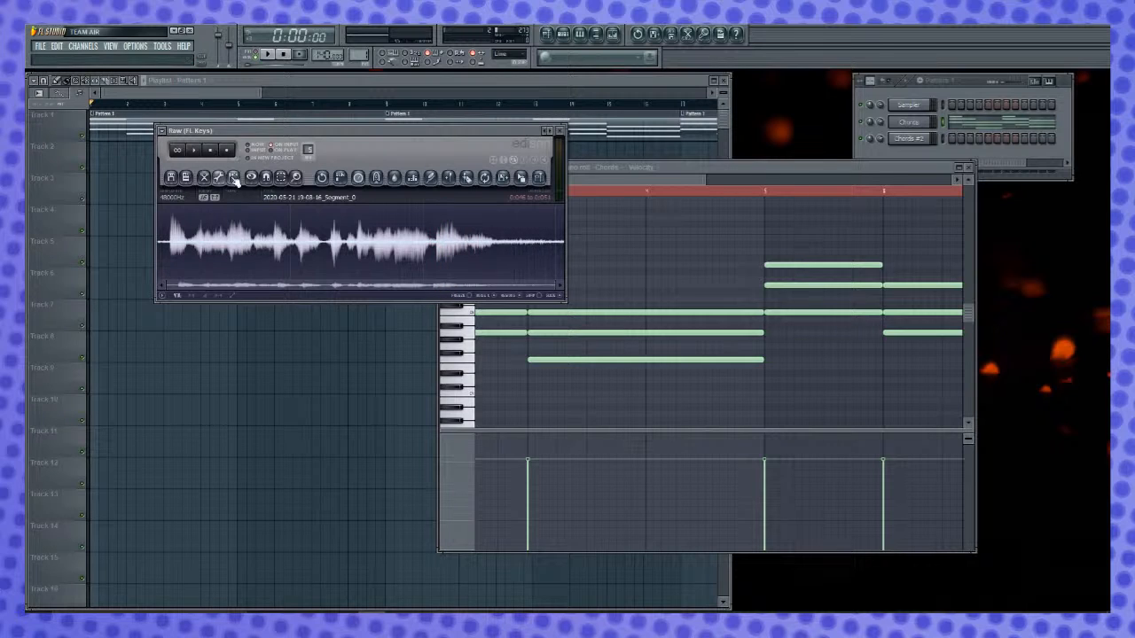
key(space)
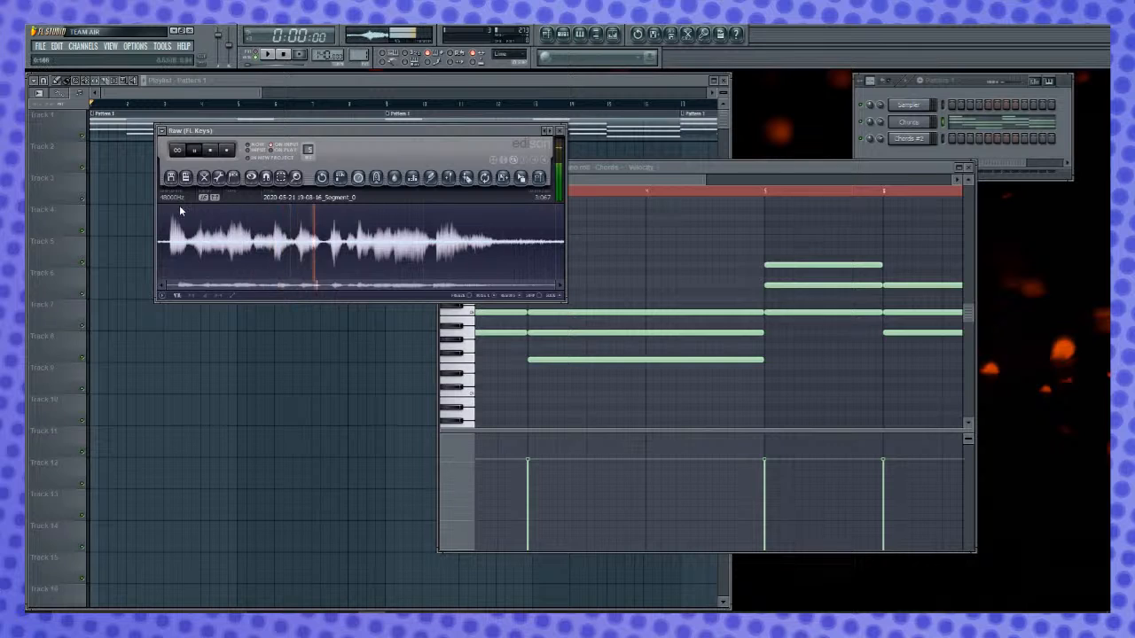
click(211, 151)
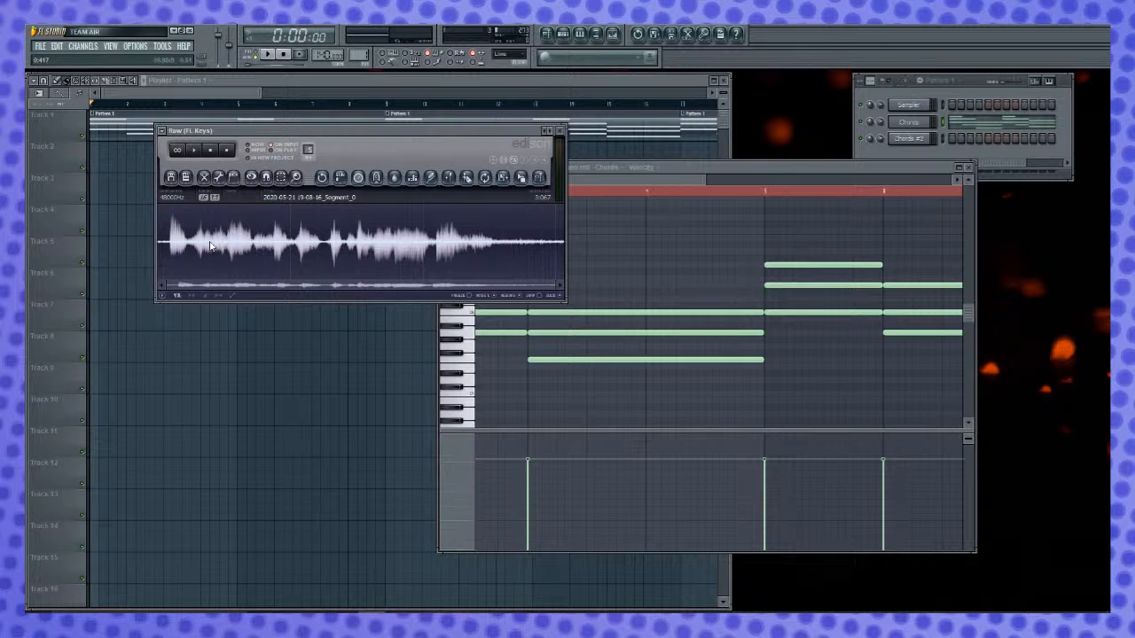
key(space)
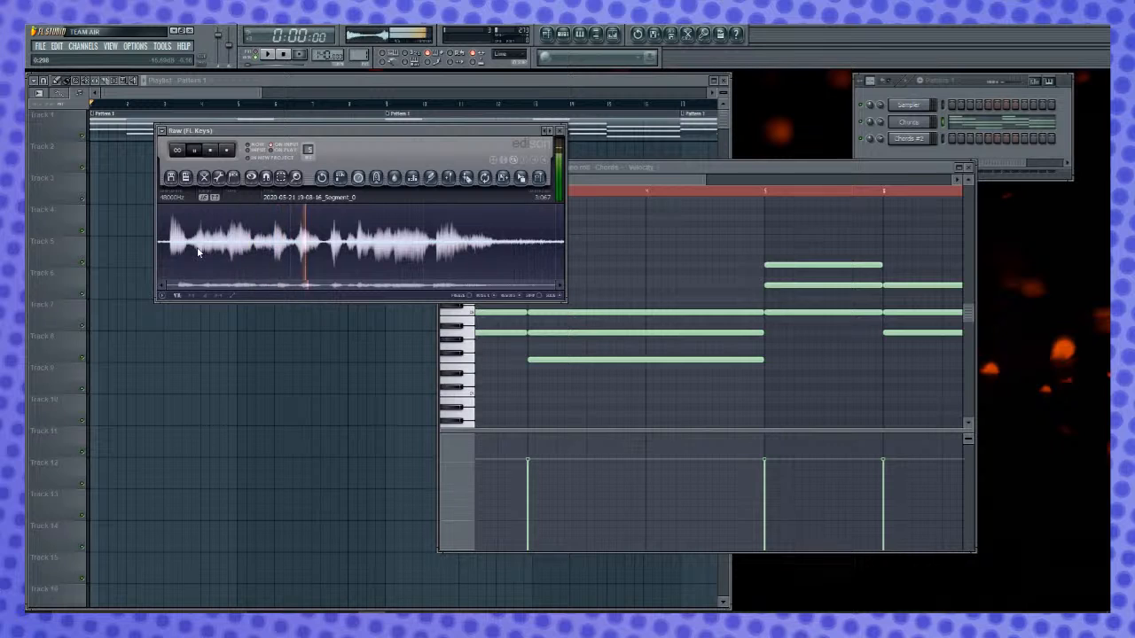
key(space)
mouse_move(408, 241)
mouse_down()
mouse_move(424, 243)
mouse_move(397, 247)
mouse_move(423, 250)
mouse_move(407, 254)
mouse_up()
key(space)
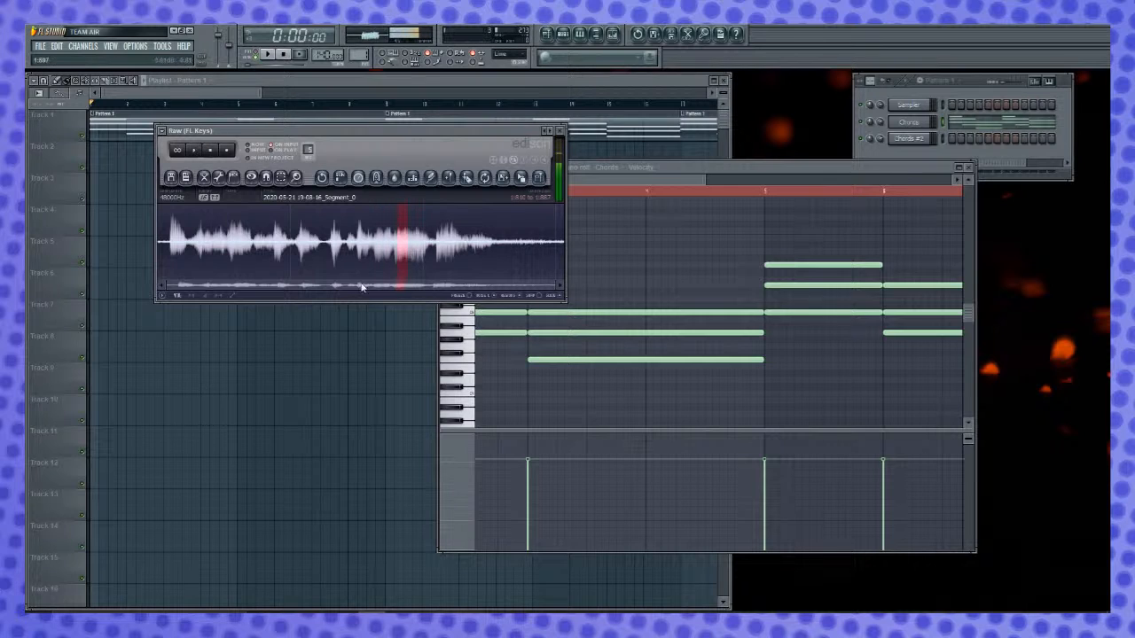
- Copy the selected vocal section into the Edison window for the clip and close the Chords piano roll
click(602, 189)
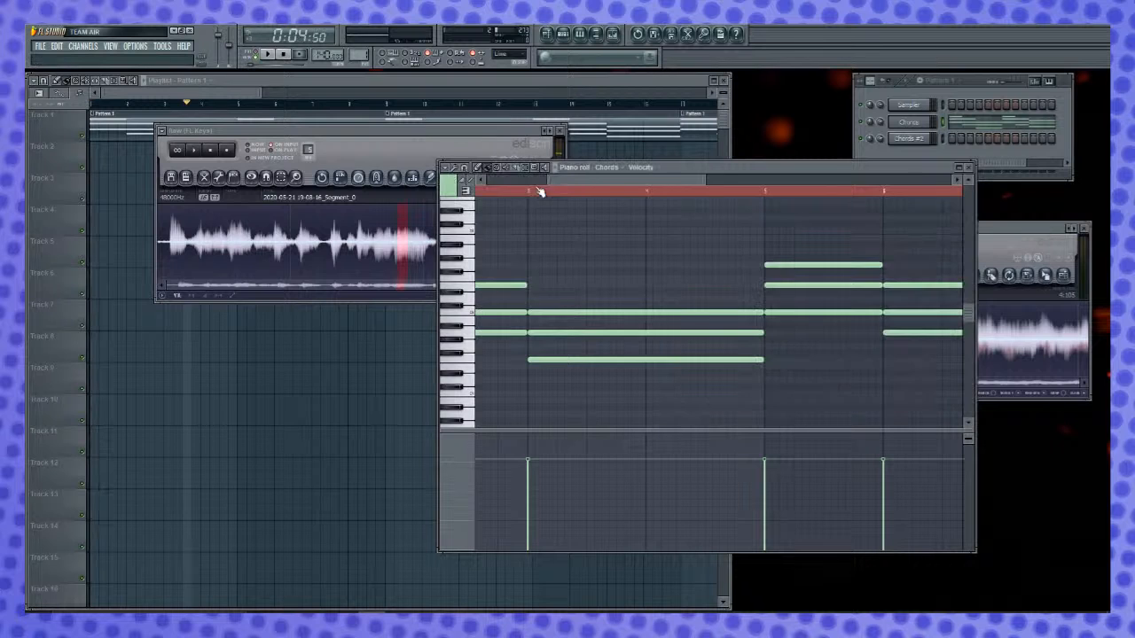
click(500, 132)
drag(520, 176, 1076, 350)
click(969, 168)
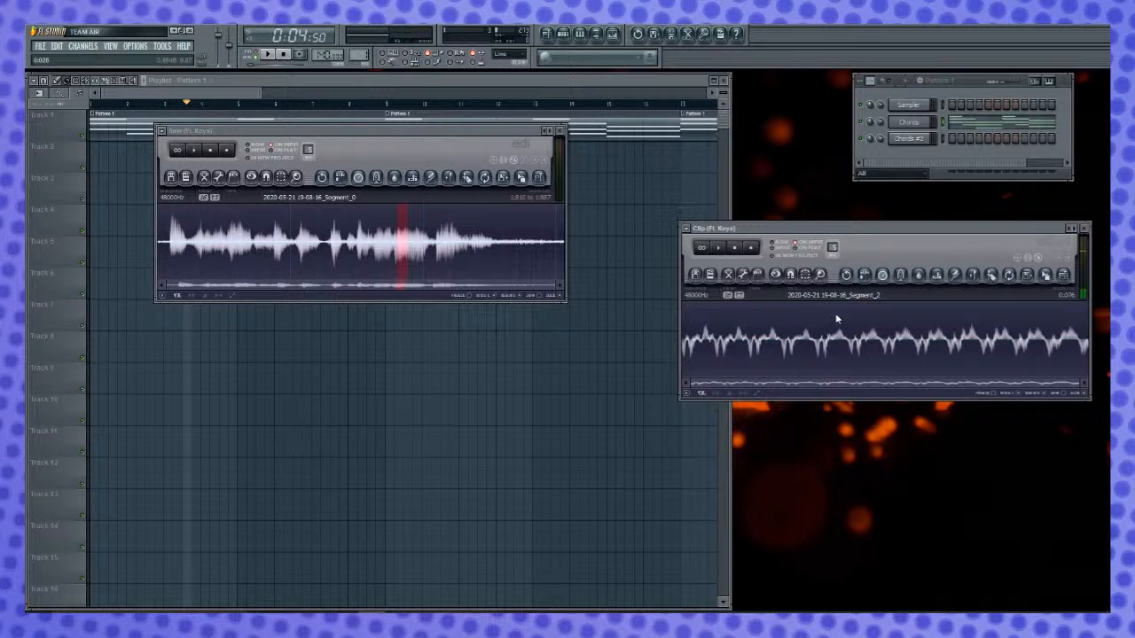
- Normalize the whole copied vocal clip and time-stretch it to 400% of its length
double_click(867, 332)
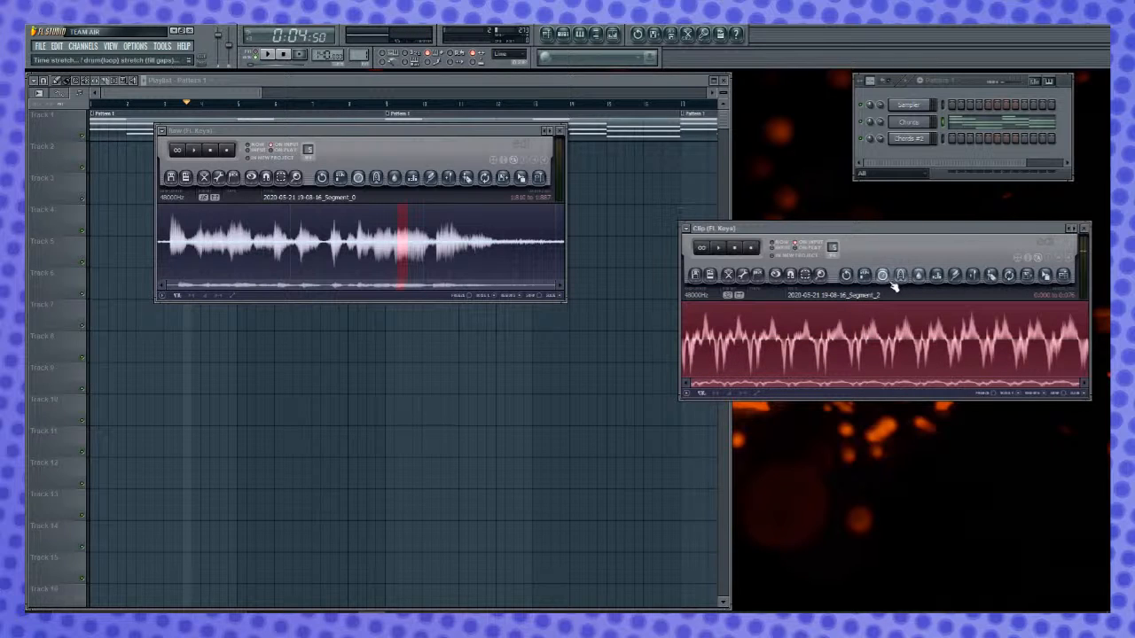
click(884, 276)
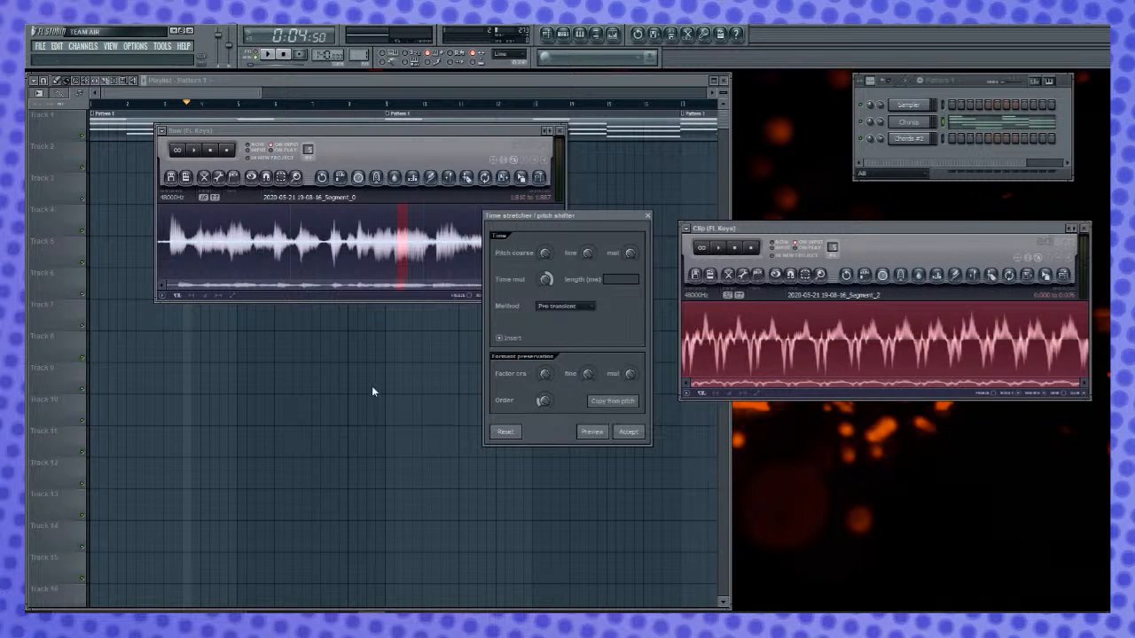
drag(547, 280, 547, 259)
click(628, 432)
scroll(826, 374, down, 6)
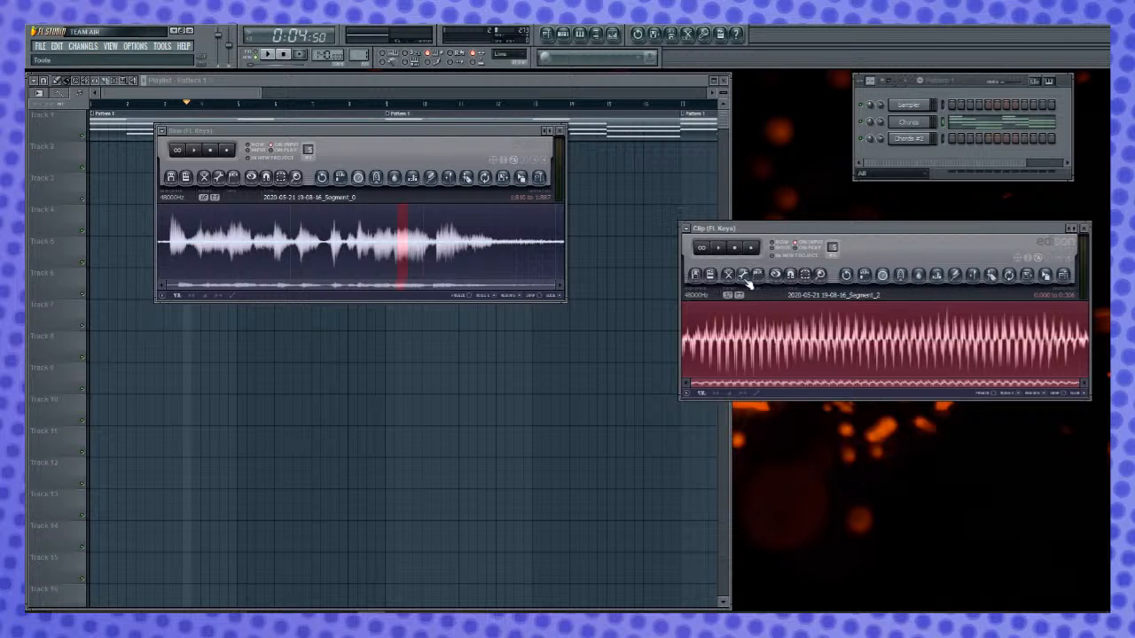
- Open the time stretcher / pitch shifter again for the whole stretched clip
click(863, 282)
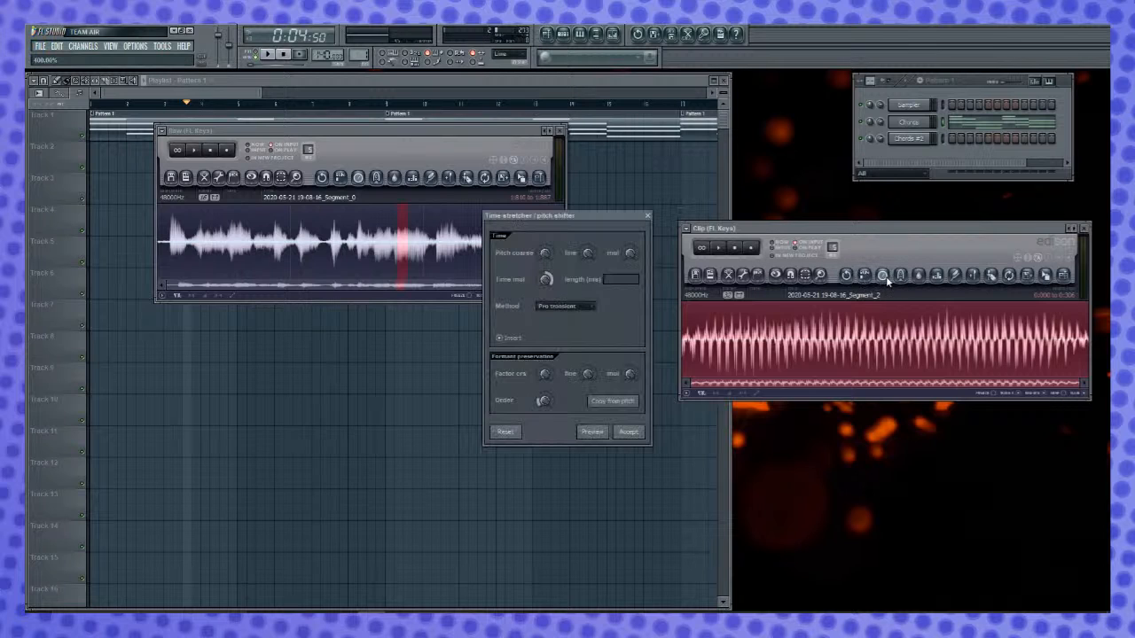
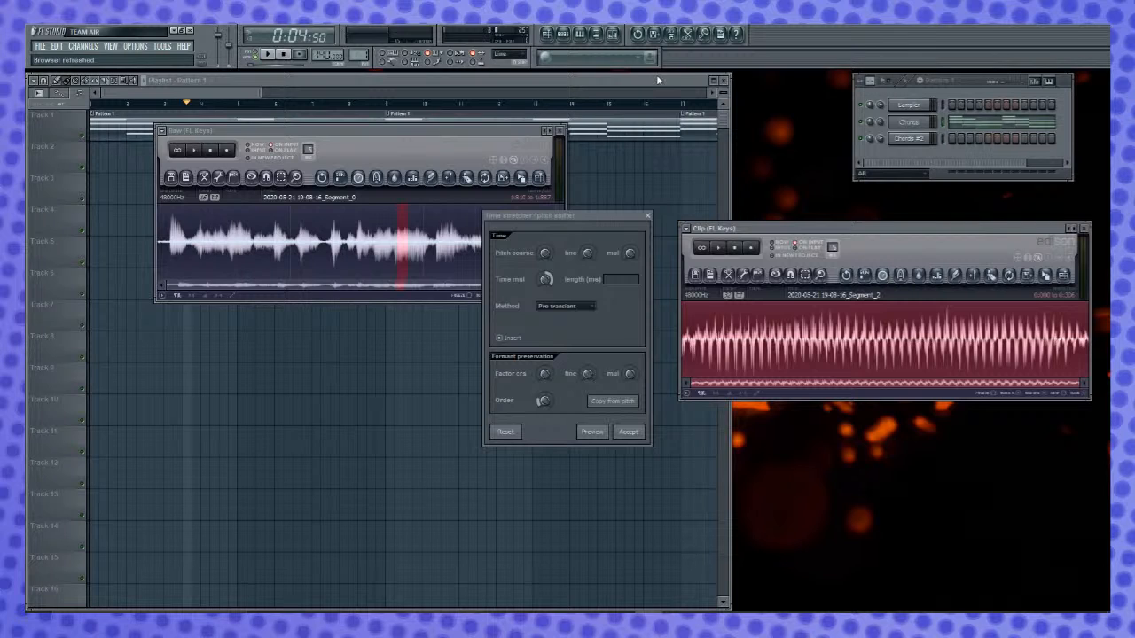
- Time-stretch the whole clip twice more with the current Pro transient settings, playing the result in between
click(593, 213)
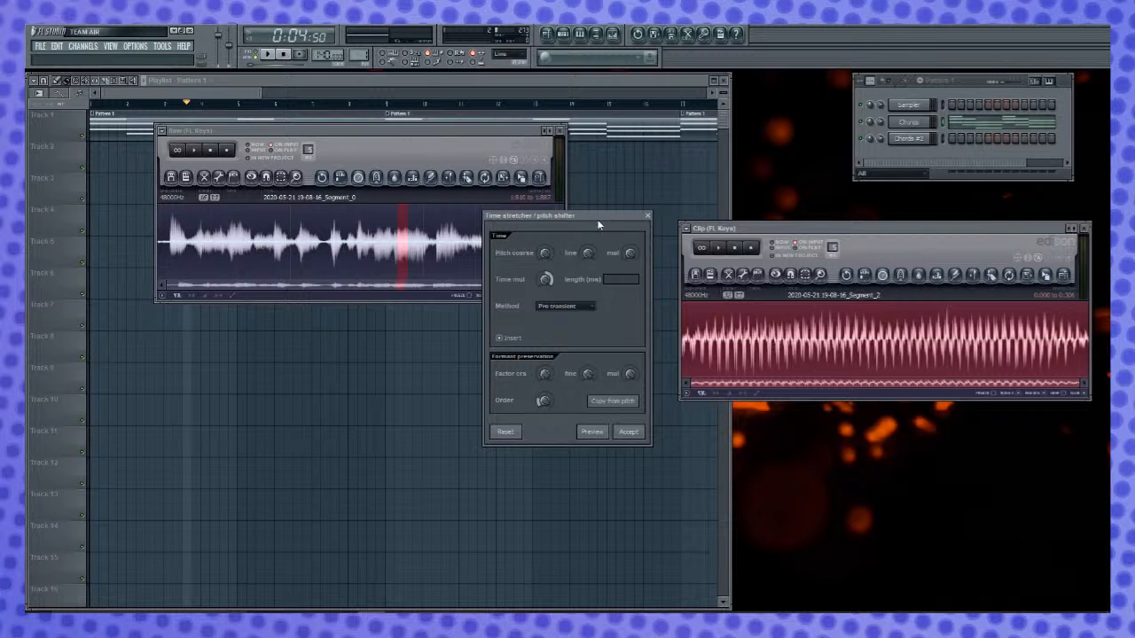
click(629, 432)
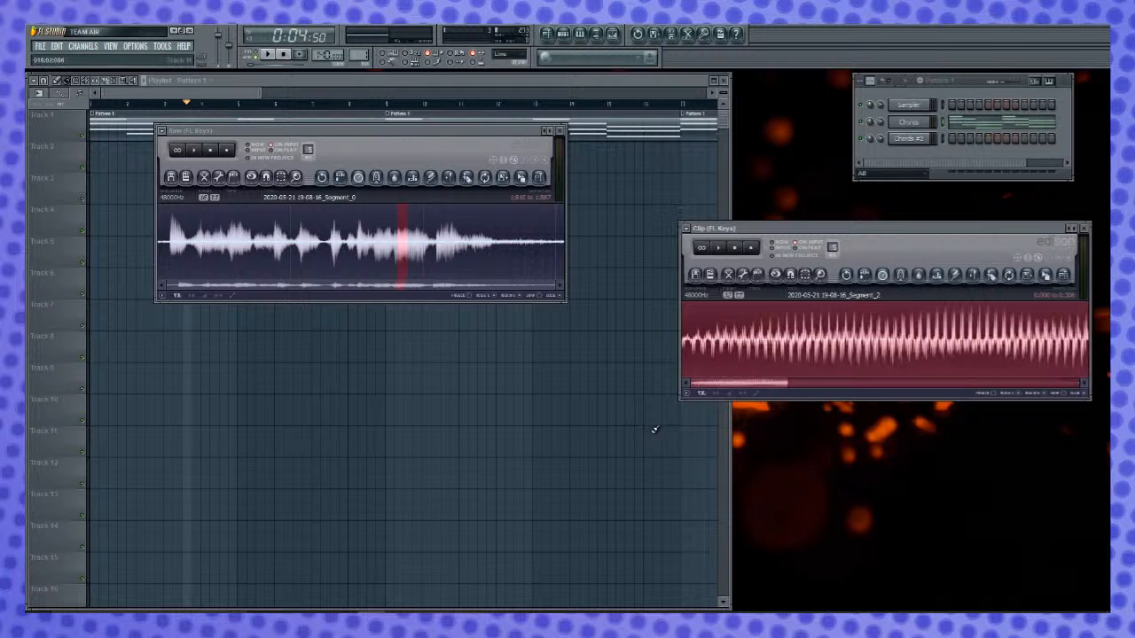
scroll(1044, 323, down, 9)
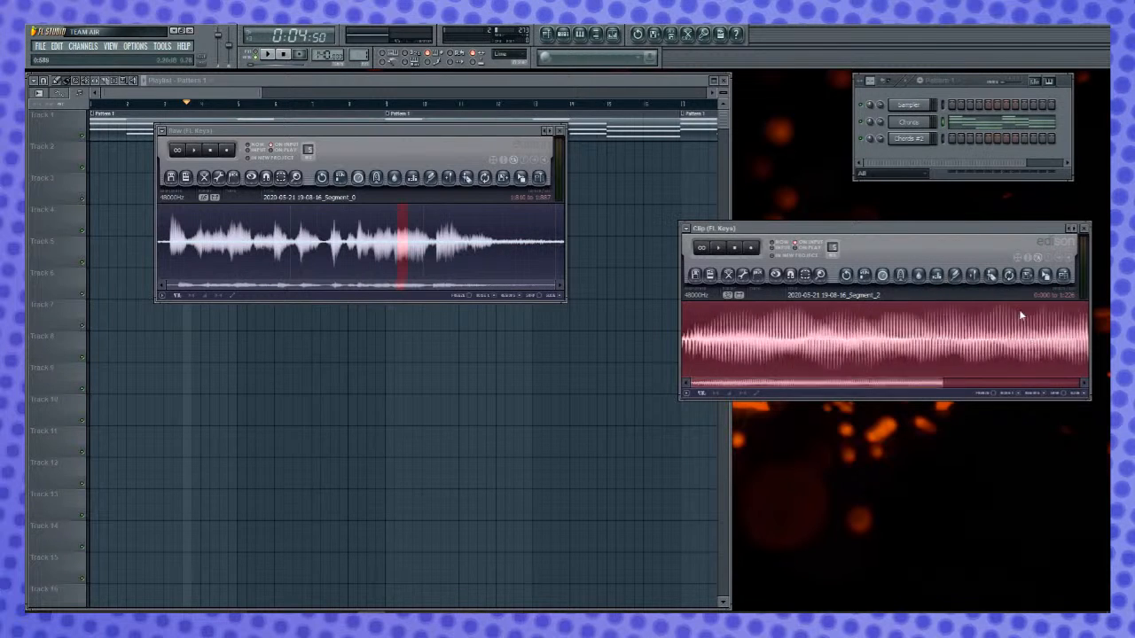
key(space)
key(space)
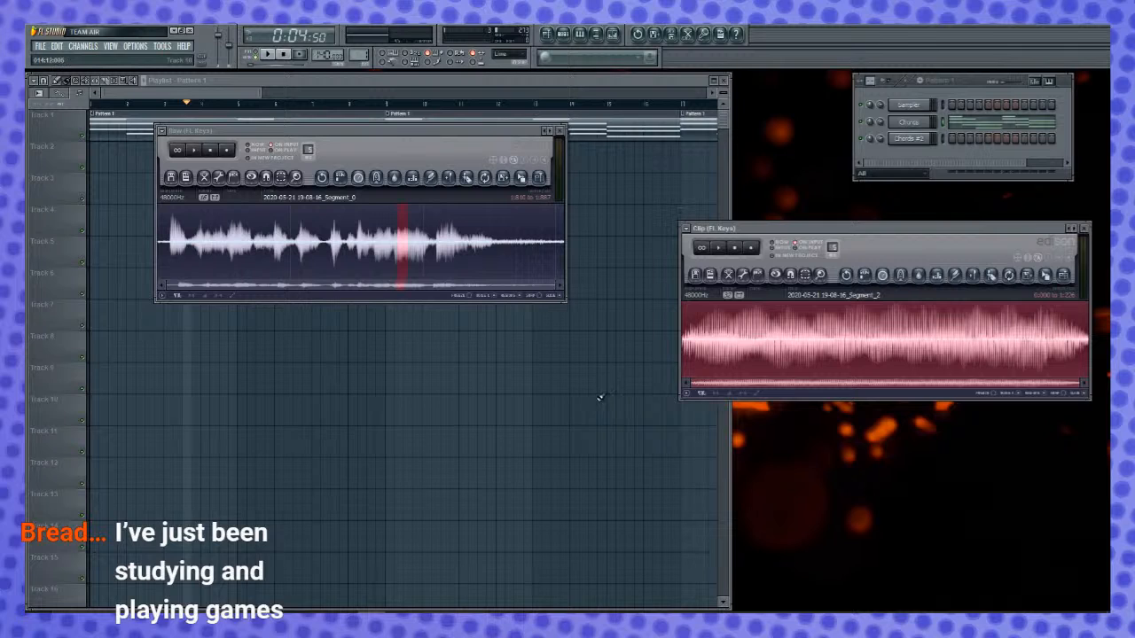
click(884, 277)
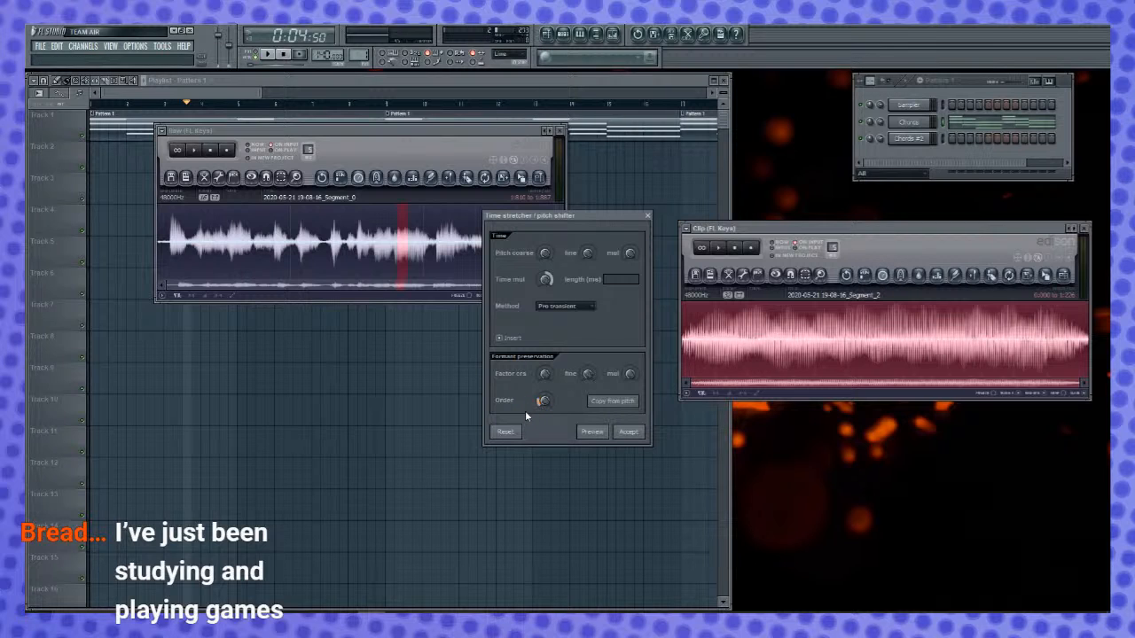
click(628, 433)
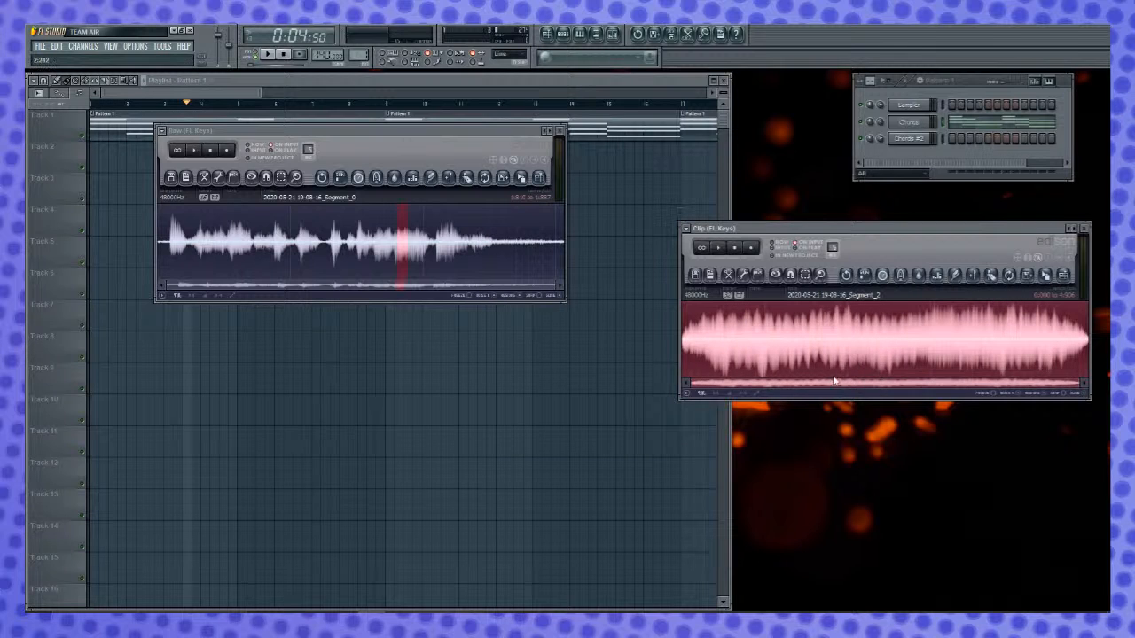
- Delete the stretched clip's fading end from about 4.143 seconds and its first 0.49 seconds, and play the rest
drag(682, 348, 1029, 346)
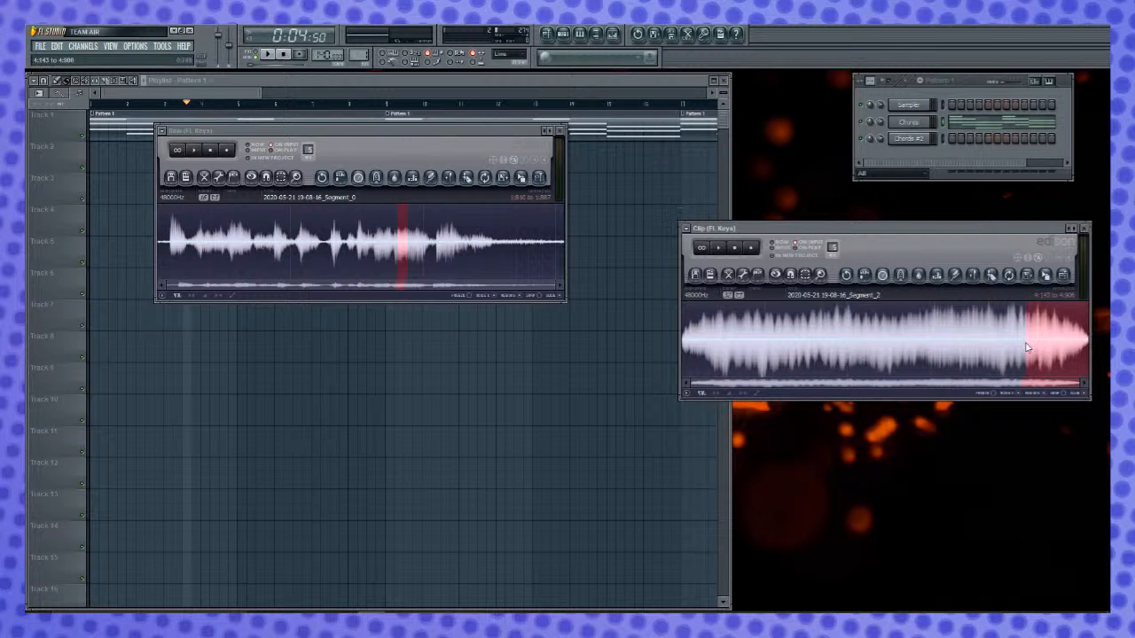
key(Delete)
drag(735, 346, 656, 349)
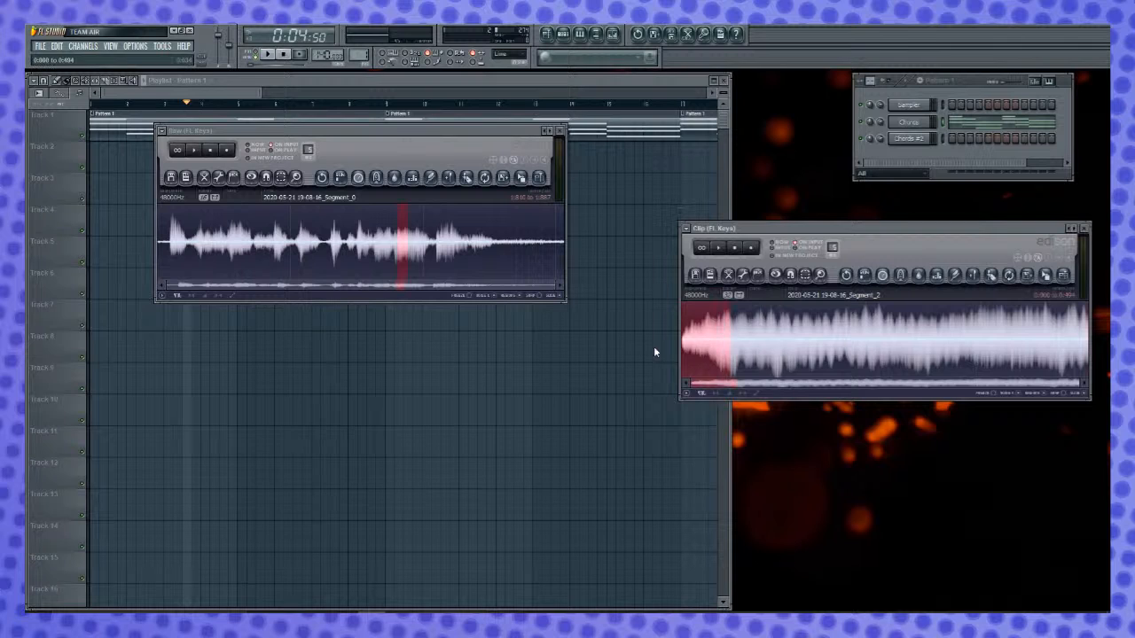
key(Delete)
key(space)
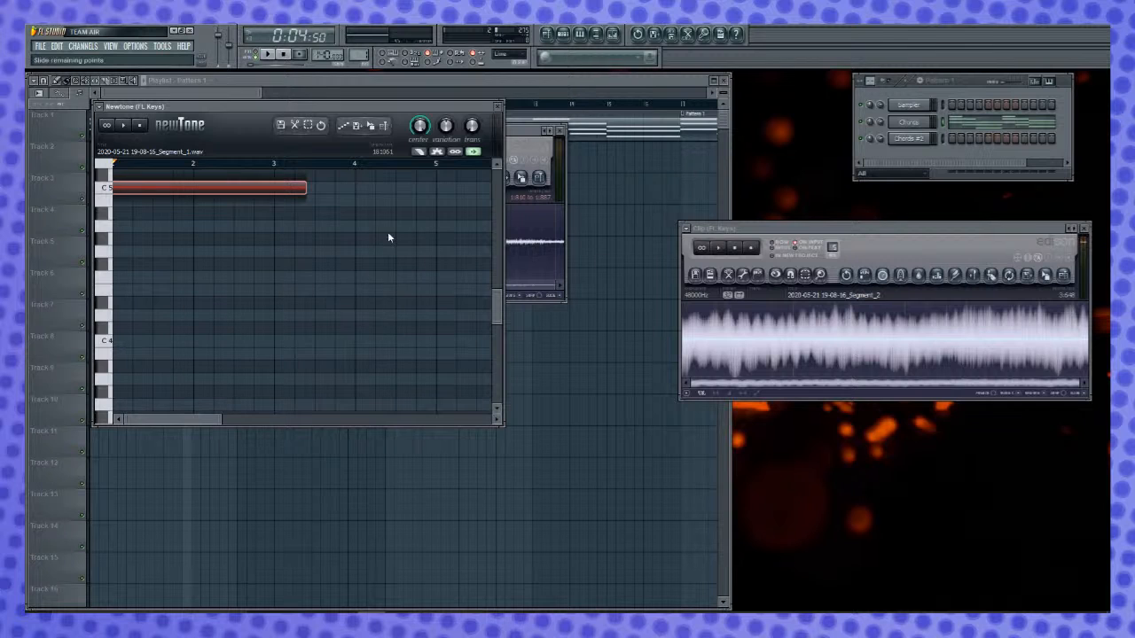
- Load the trimmed clip into Newtone and move its detected note to C4
drag(1045, 281, 312, 291)
scroll(213, 297, down, 1)
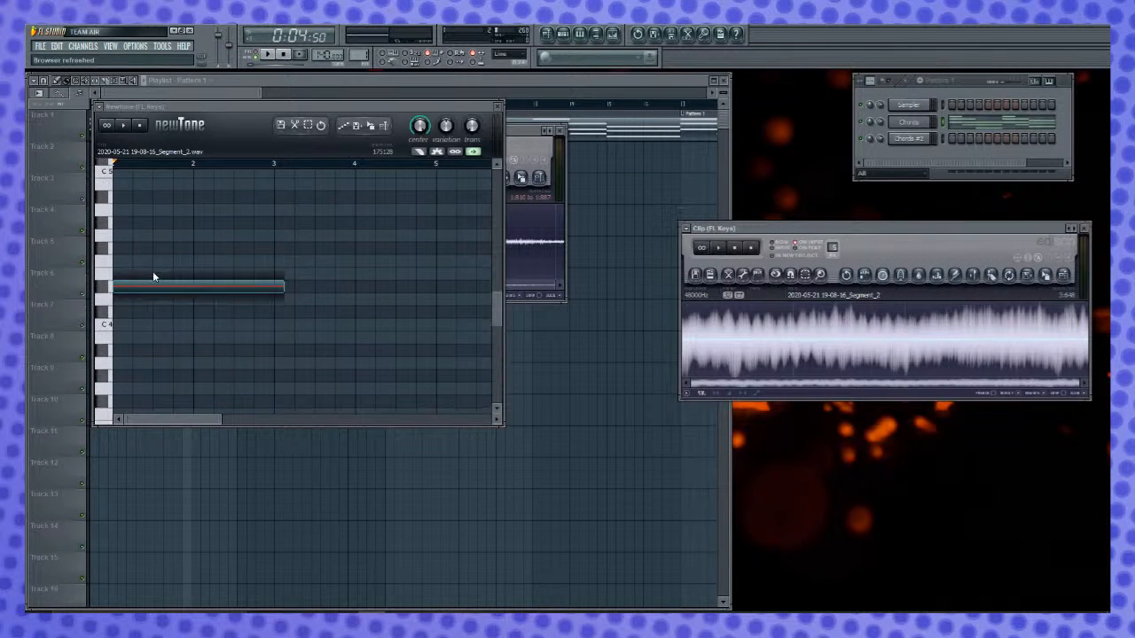
drag(194, 286, 195, 324)
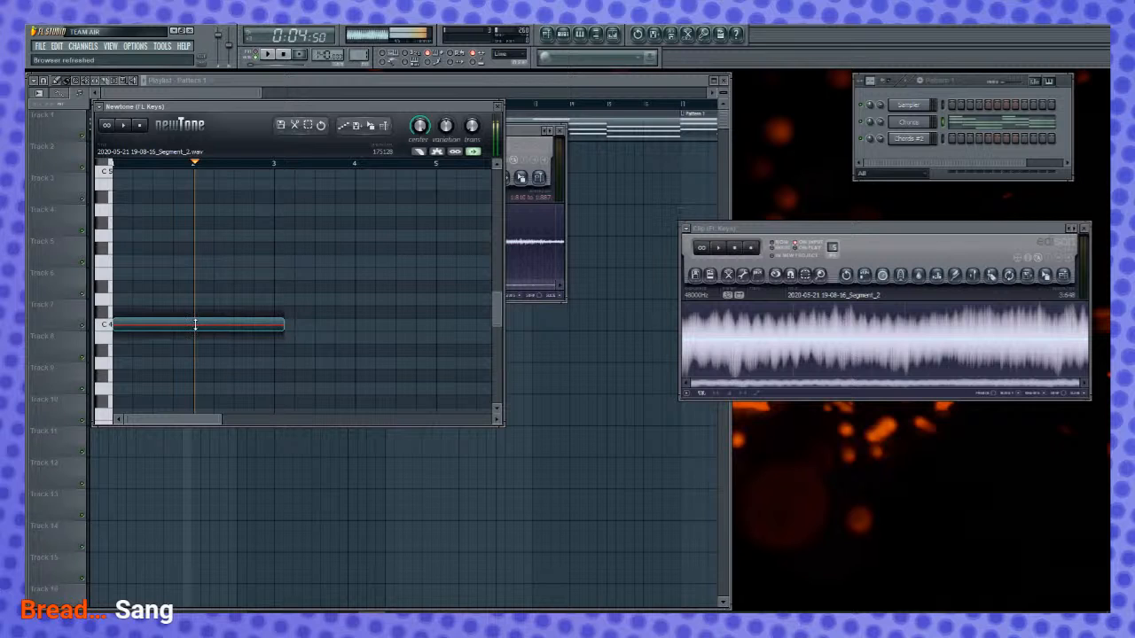
- Try the note an octave lower at C3, play it, and return it to C4 for comparison
scroll(199, 323, down, 1)
scroll(199, 326, down, 3)
drag(222, 223, 214, 373)
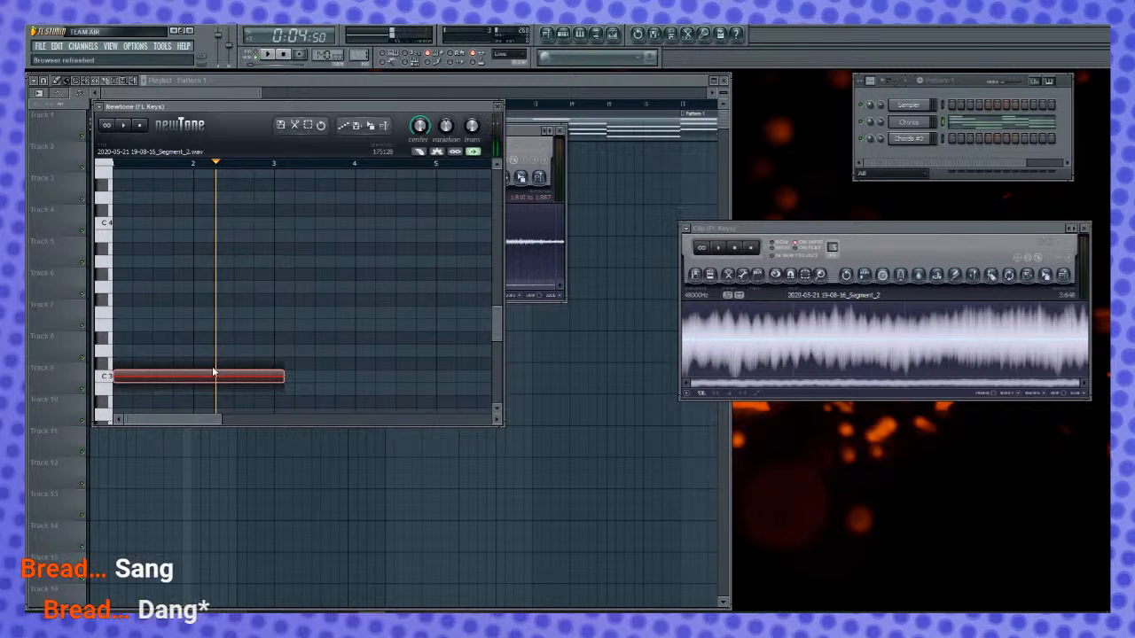
scroll(141, 332, down, 1)
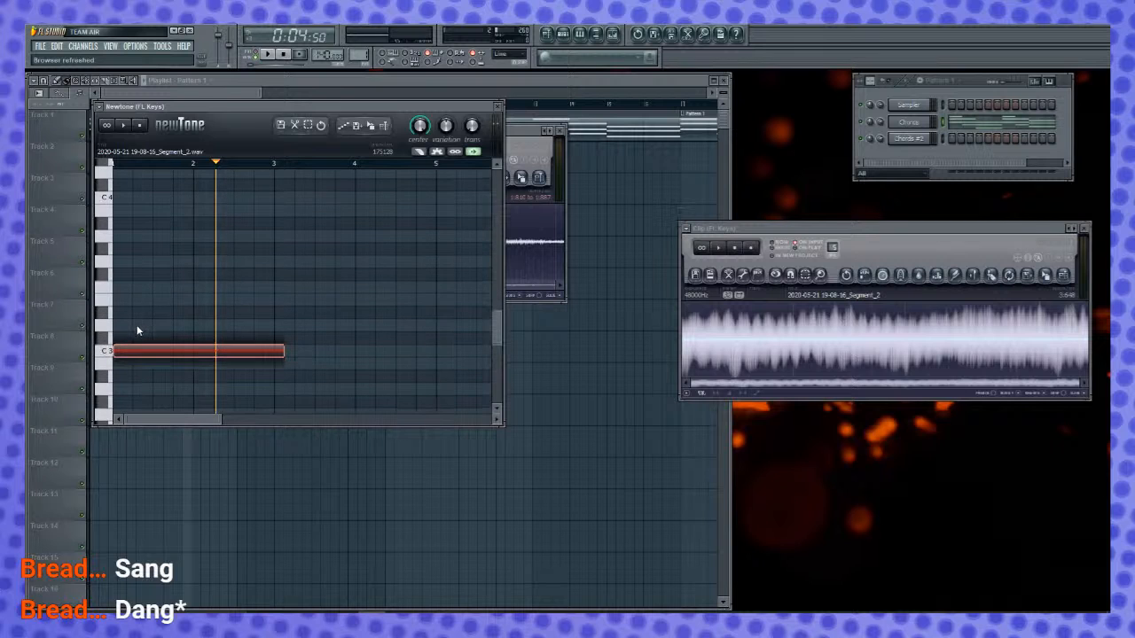
key(space)
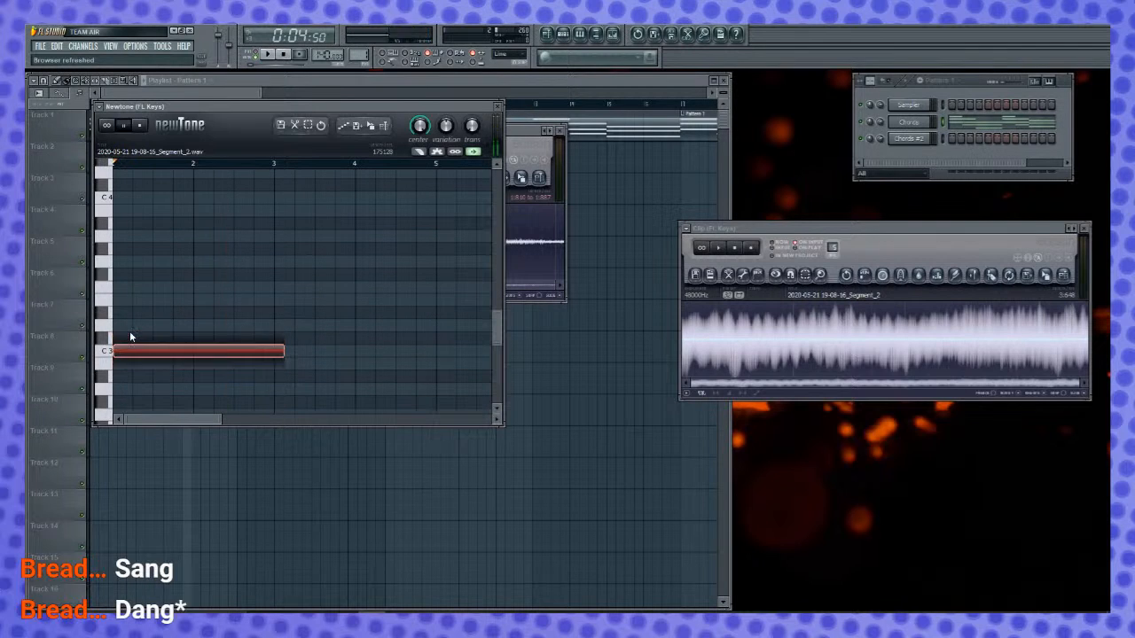
drag(246, 349, 239, 199)
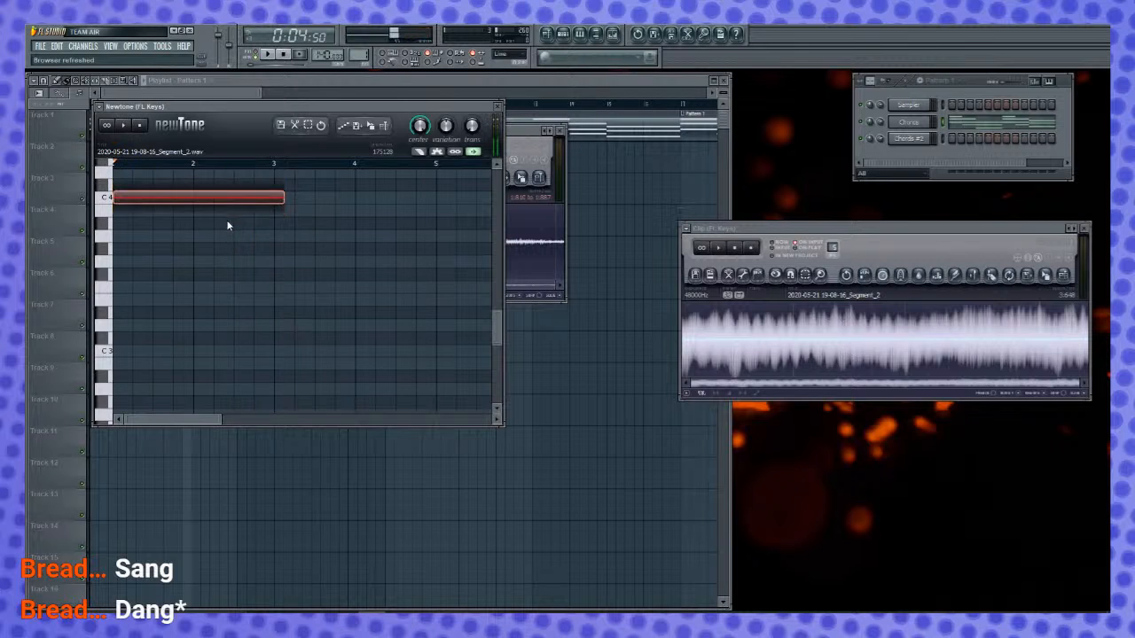
key(space)
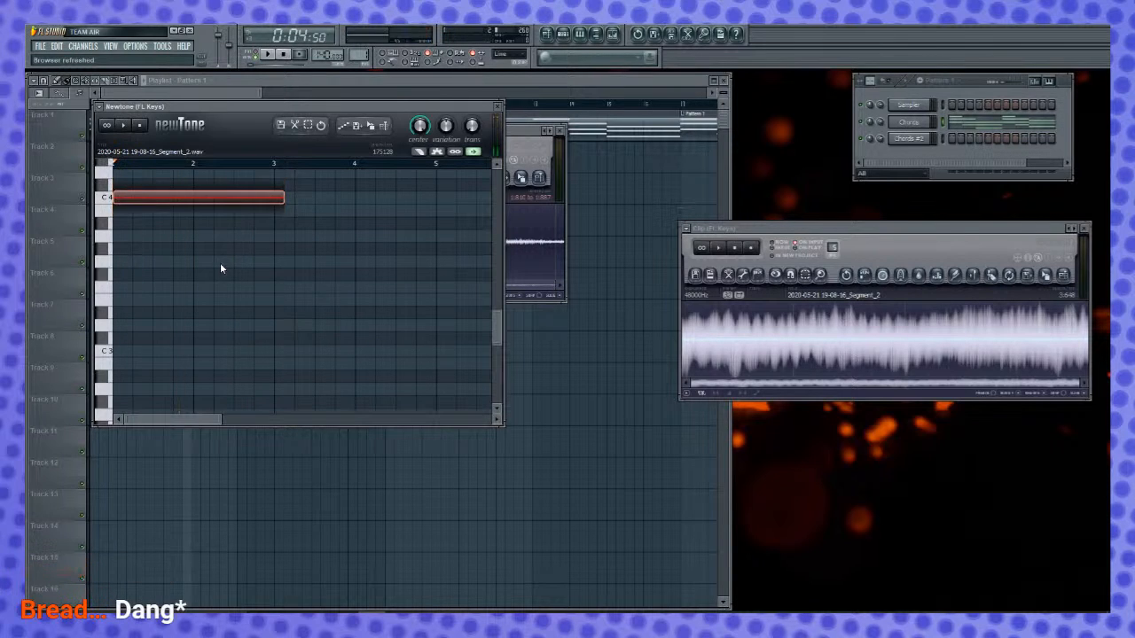
key(space)
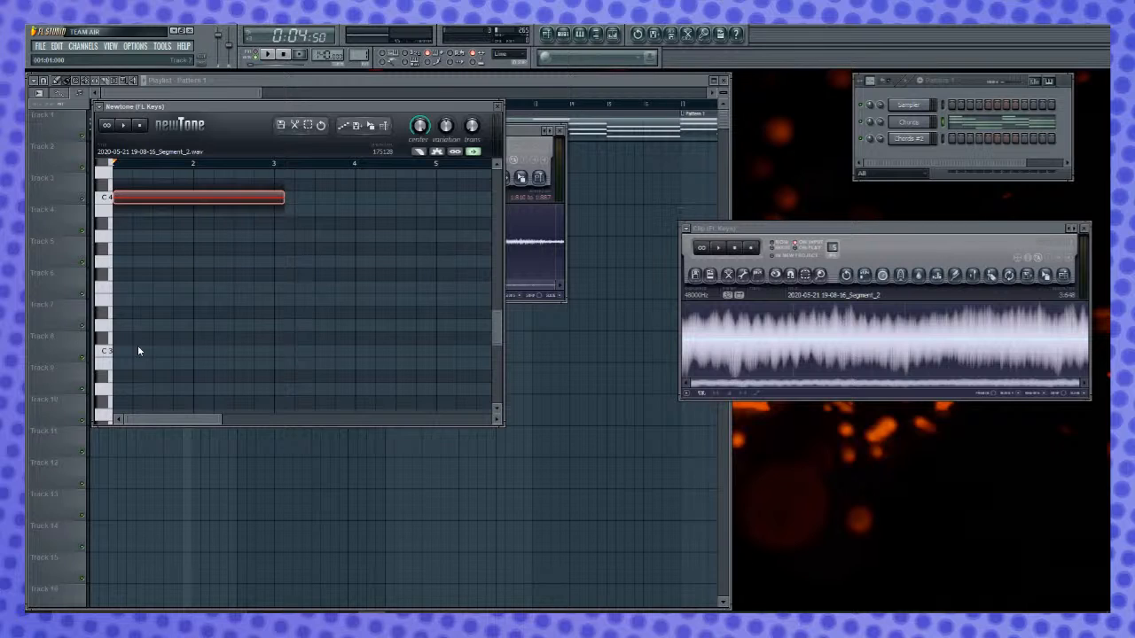
- Send the pitch-corrected clip back to Edison, delete its first 0.076 seconds and a sliver at its end, and close Newtone
drag(370, 126, 836, 348)
drag(686, 333, 673, 345)
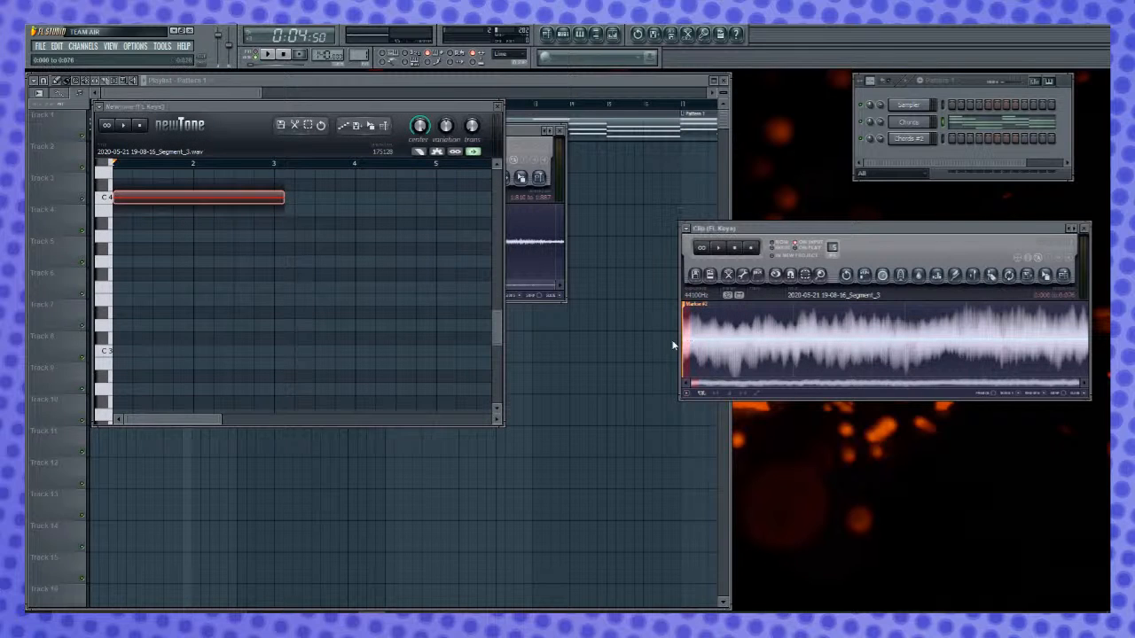
key(Delete)
key(space)
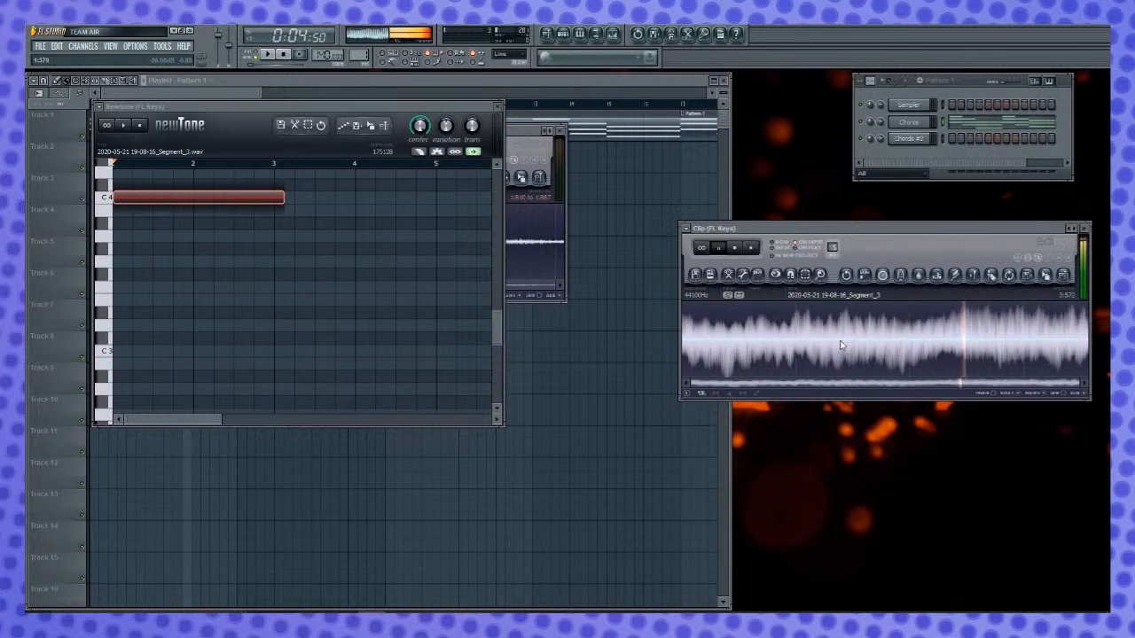
drag(1073, 337, 1105, 343)
key(Delete)
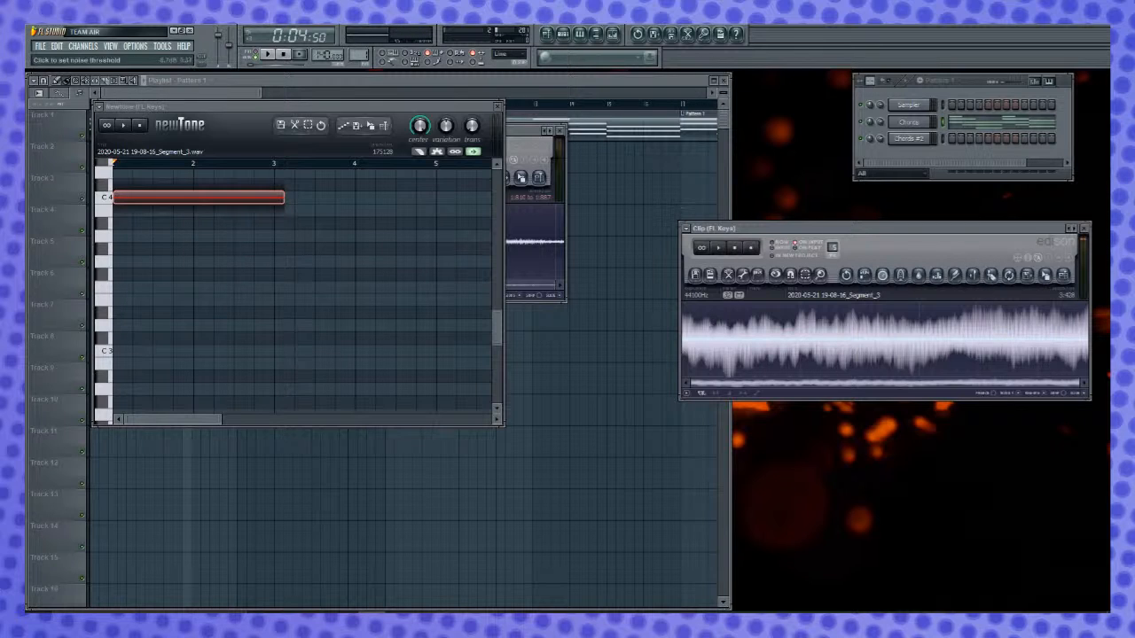
click(498, 108)
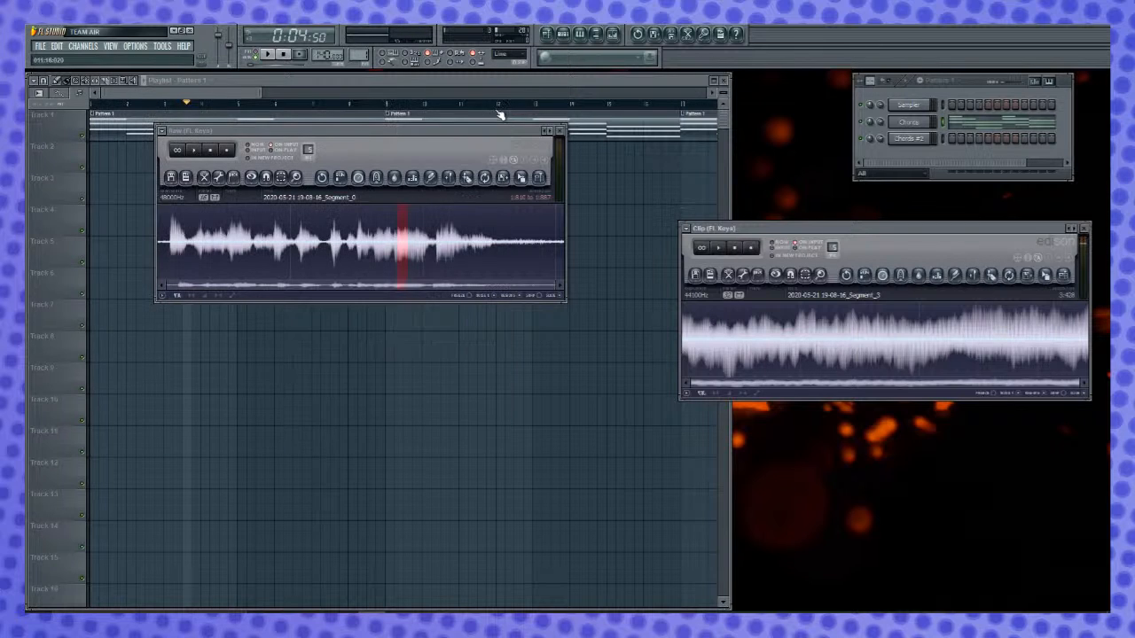
- Add the finished clip as a new sampler channel below Chords #2 and rename it Bass
drag(1060, 277, 937, 160)
right_click(926, 156)
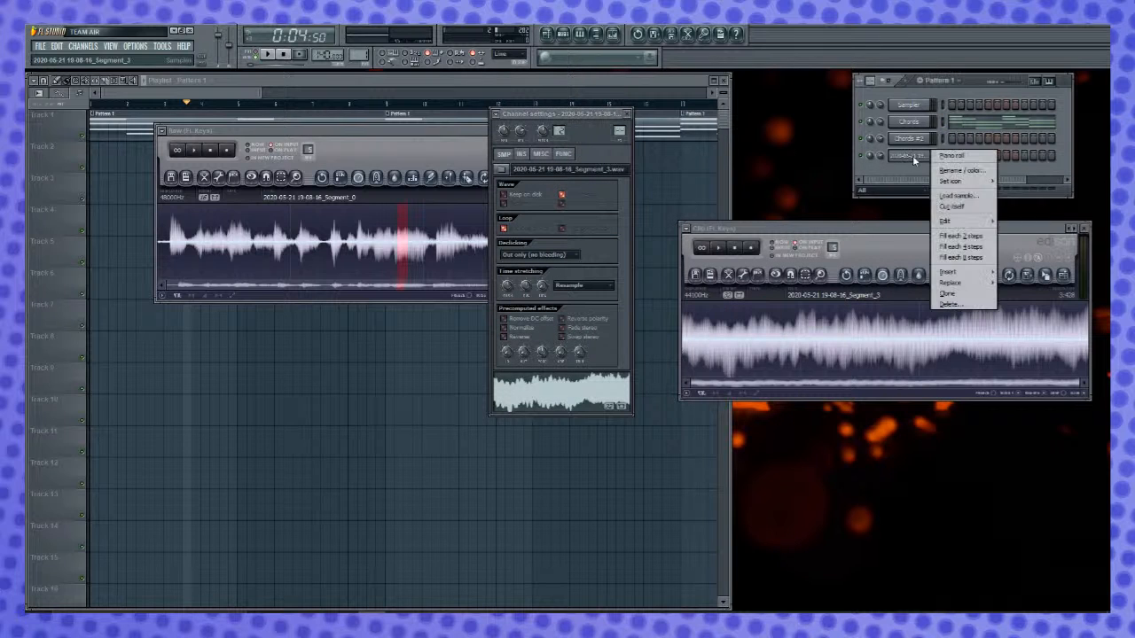
click(954, 175)
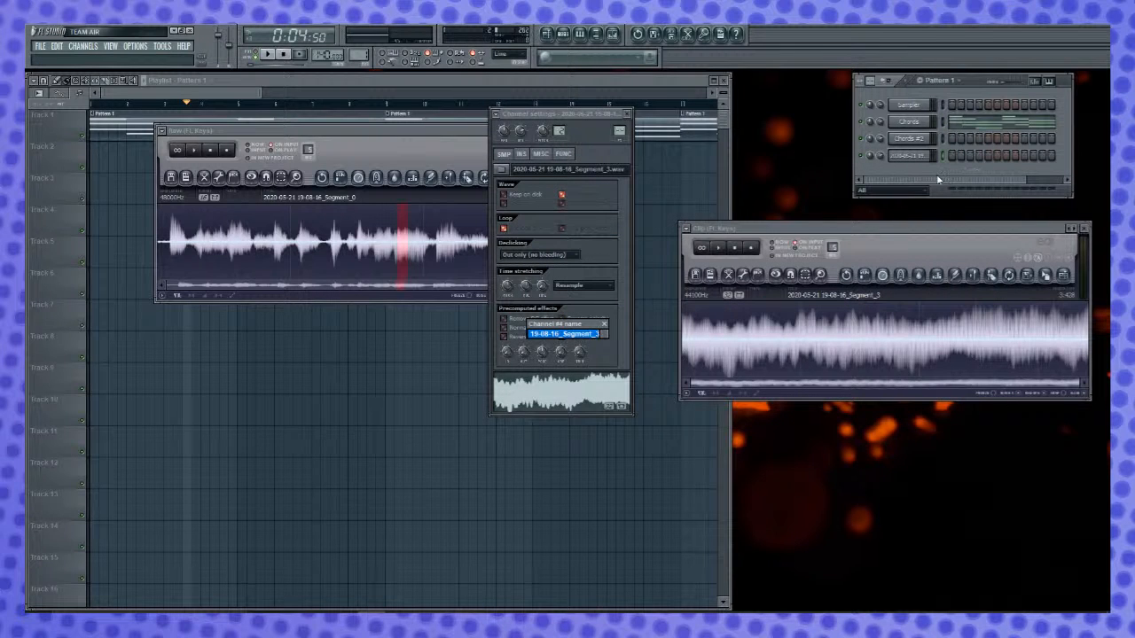
text(BAs)
key(Return)
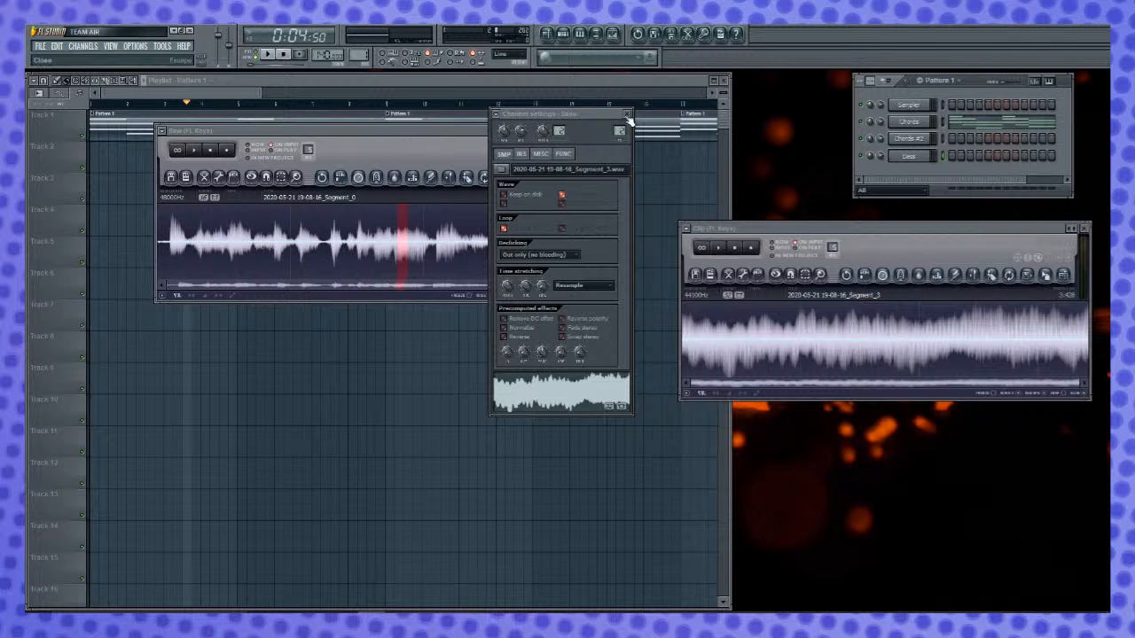
click(627, 115)
- Copy all notes from the Chords piano roll into the Chords #2 piano roll and close it
click(511, 80)
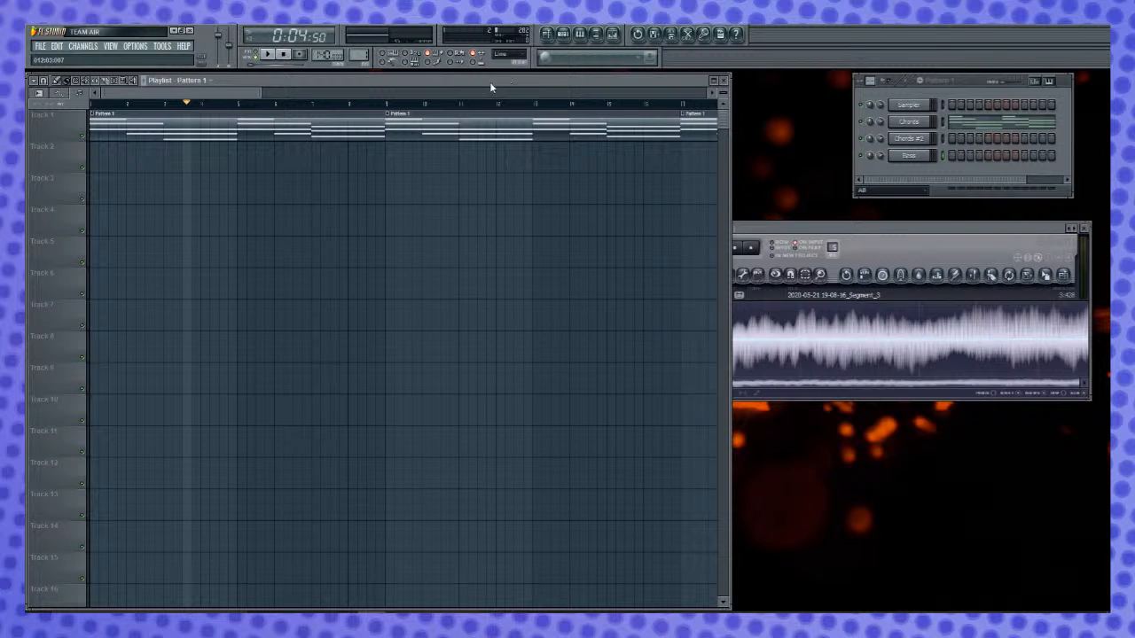
click(959, 131)
click(960, 128)
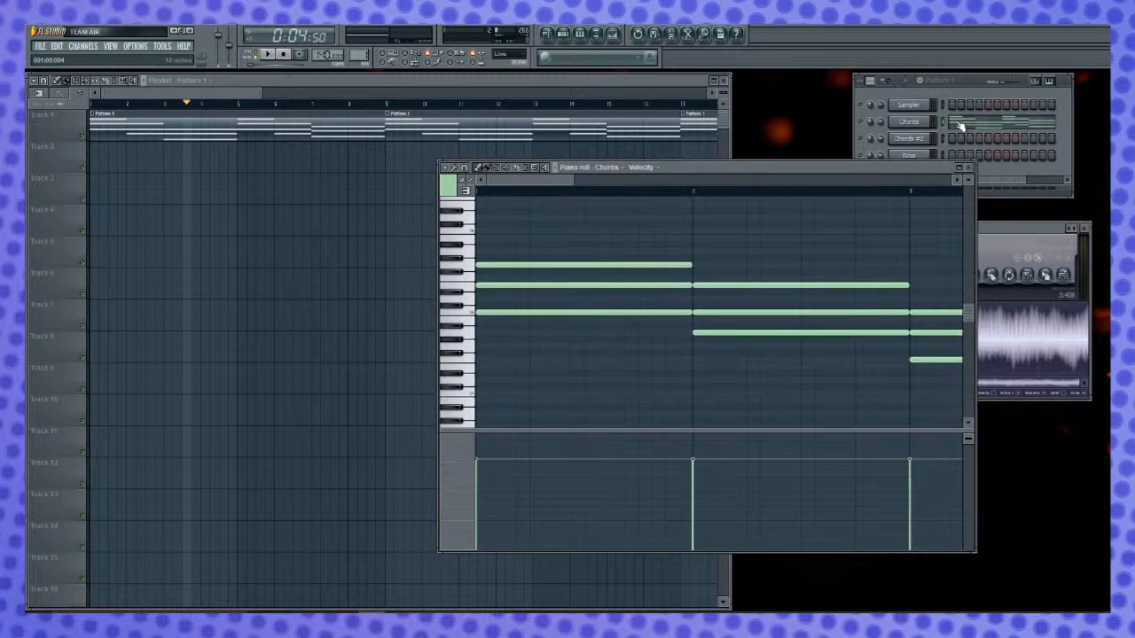
key(ctrl+a)
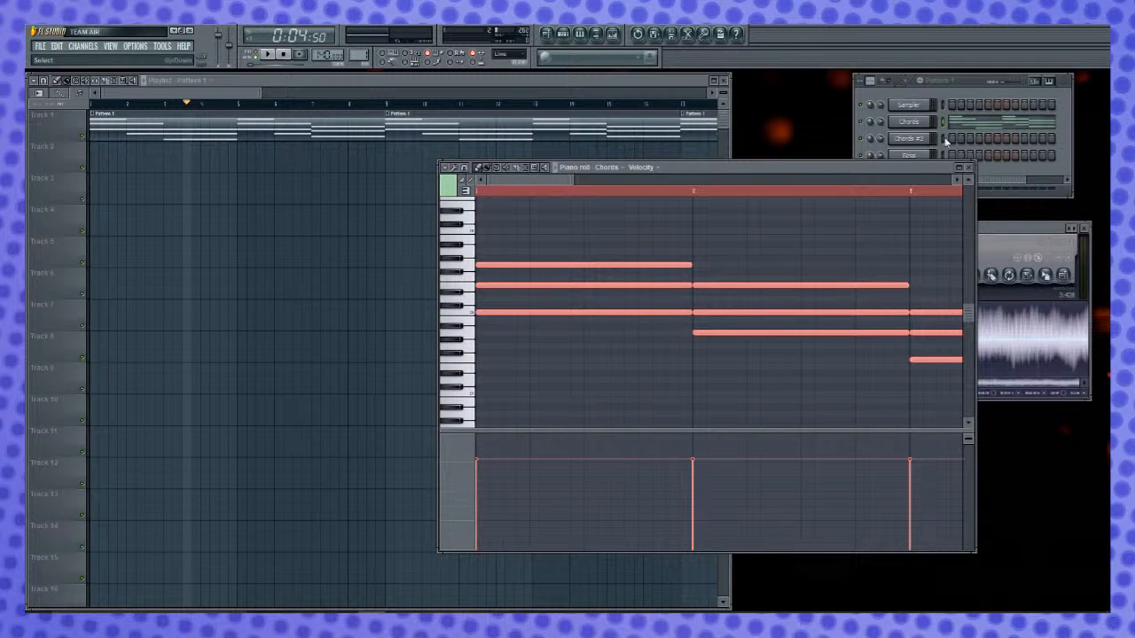
right_click(947, 135)
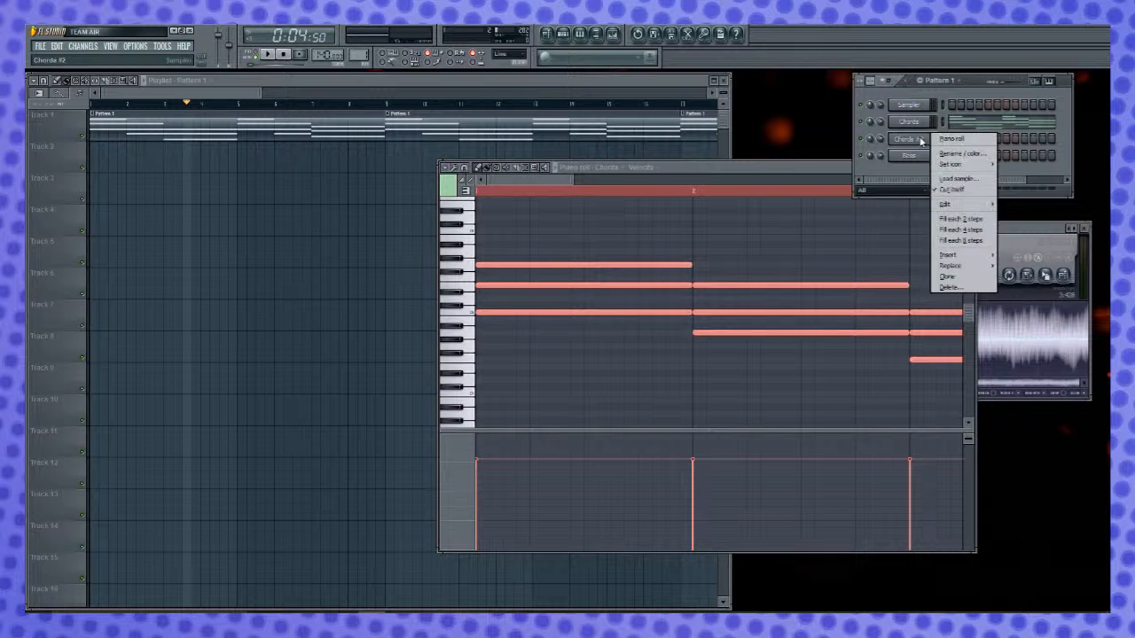
click(948, 139)
key(ctrl+v)
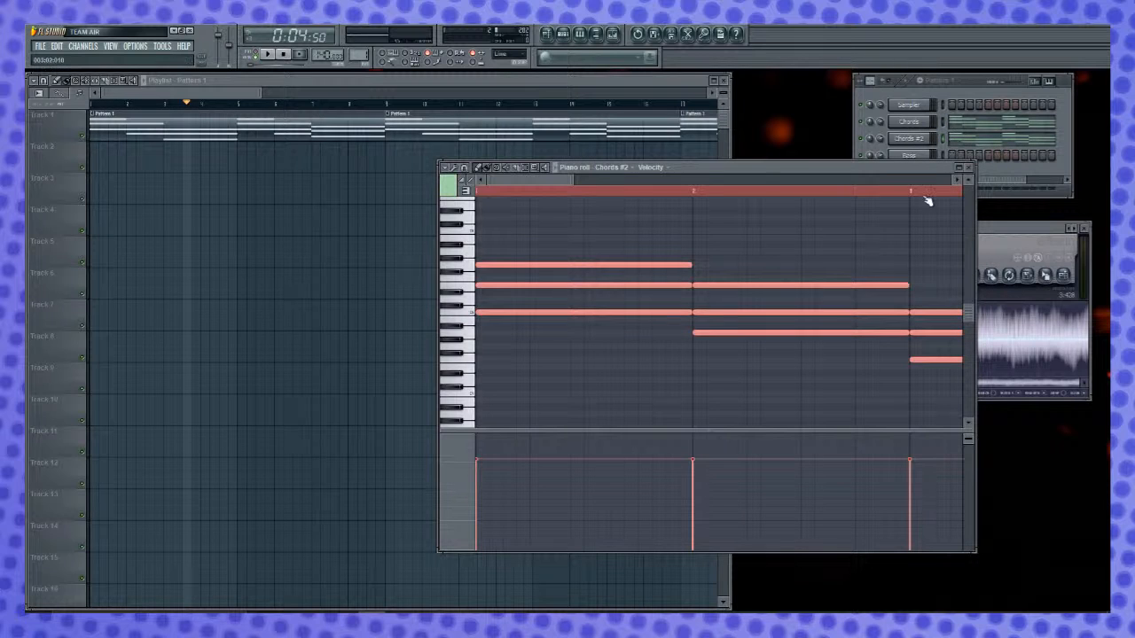
click(968, 166)
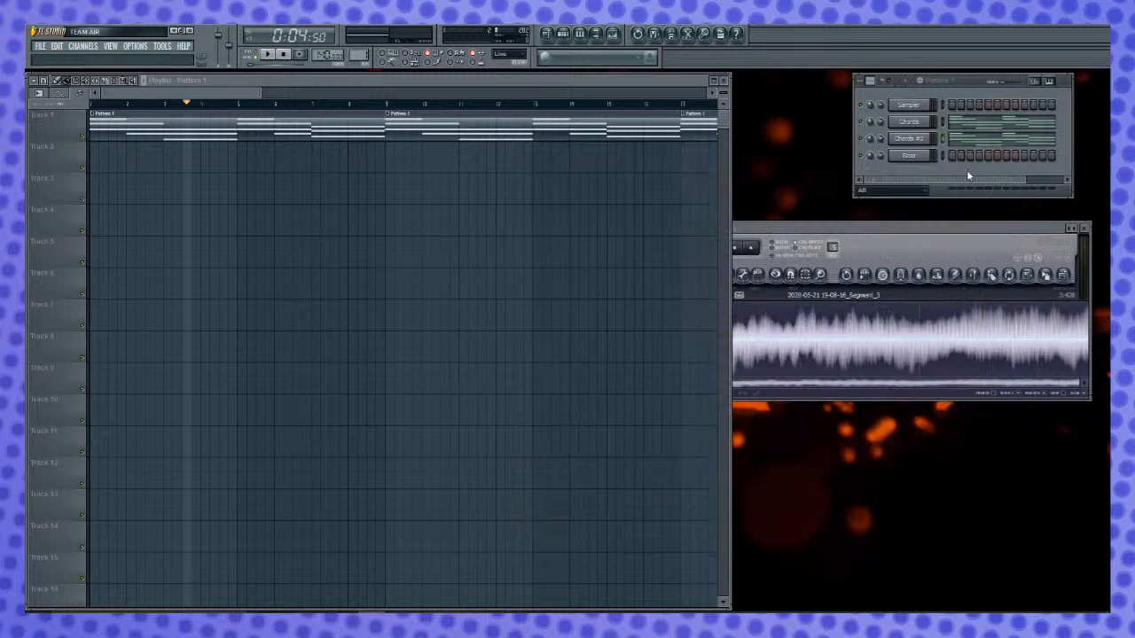
- Open the Chords #2 piano roll and try selecting the top notes of the first two chords
right_click(919, 140)
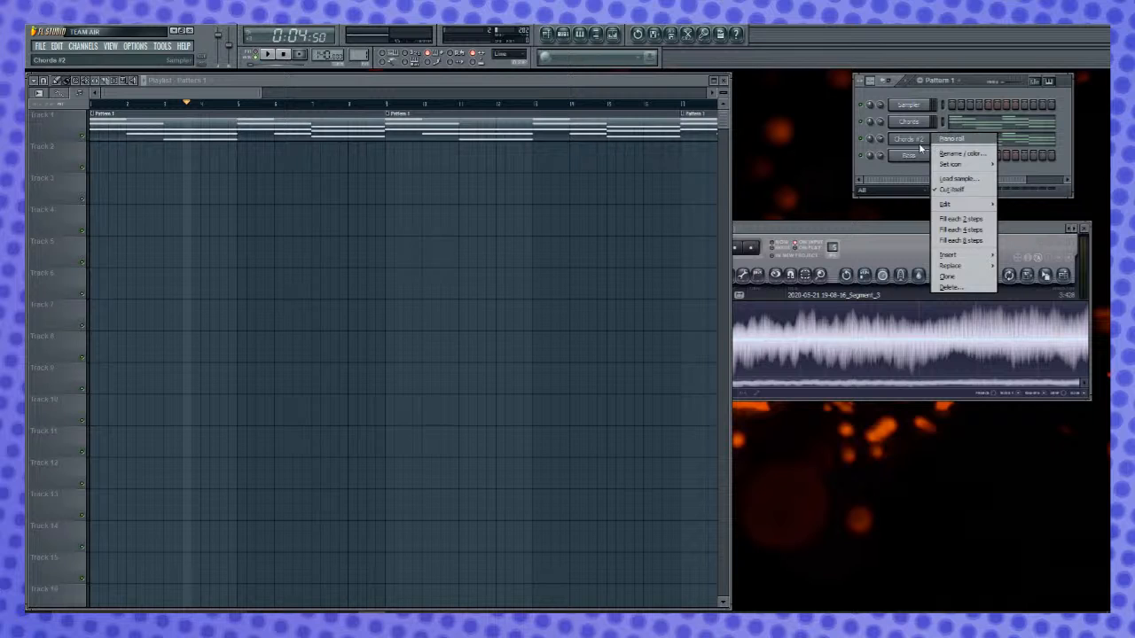
click(918, 146)
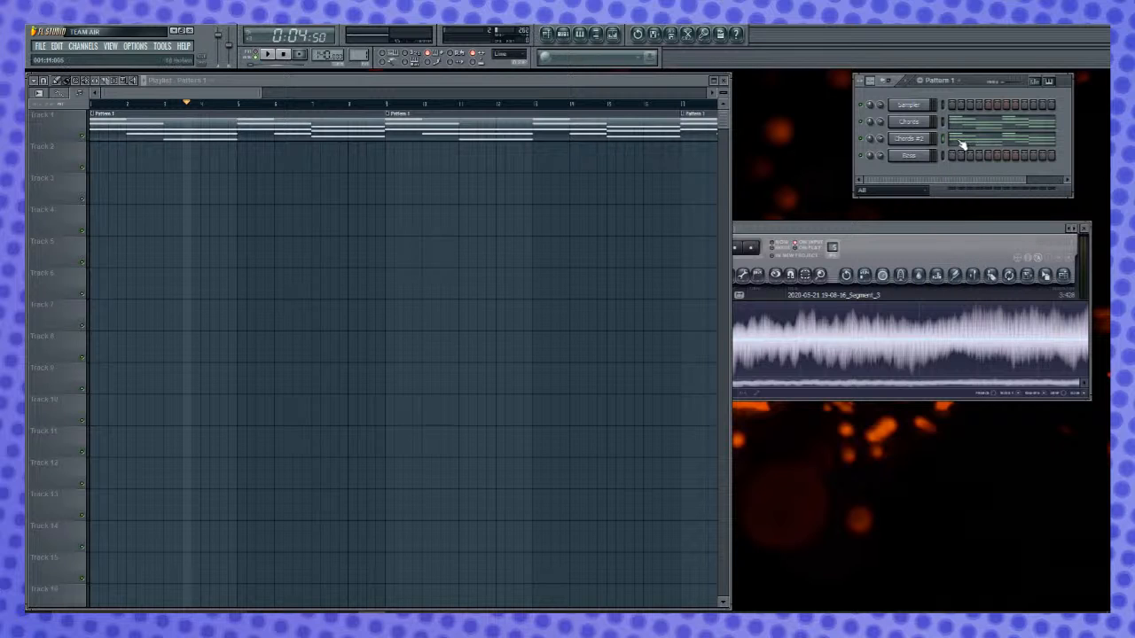
click(963, 143)
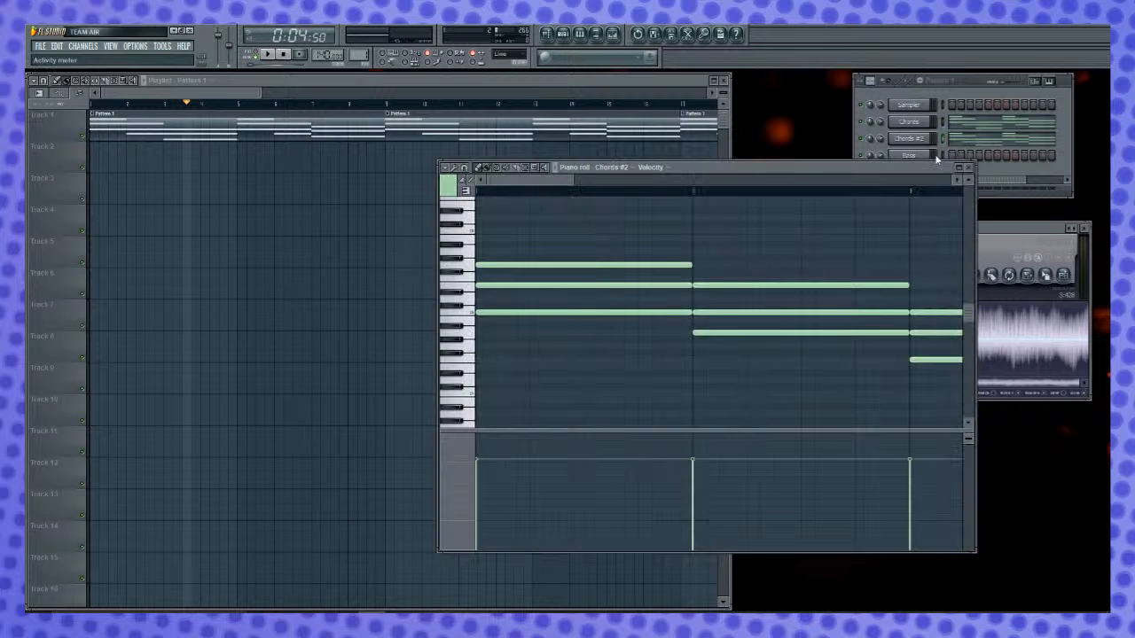
click(576, 268)
click(698, 286)
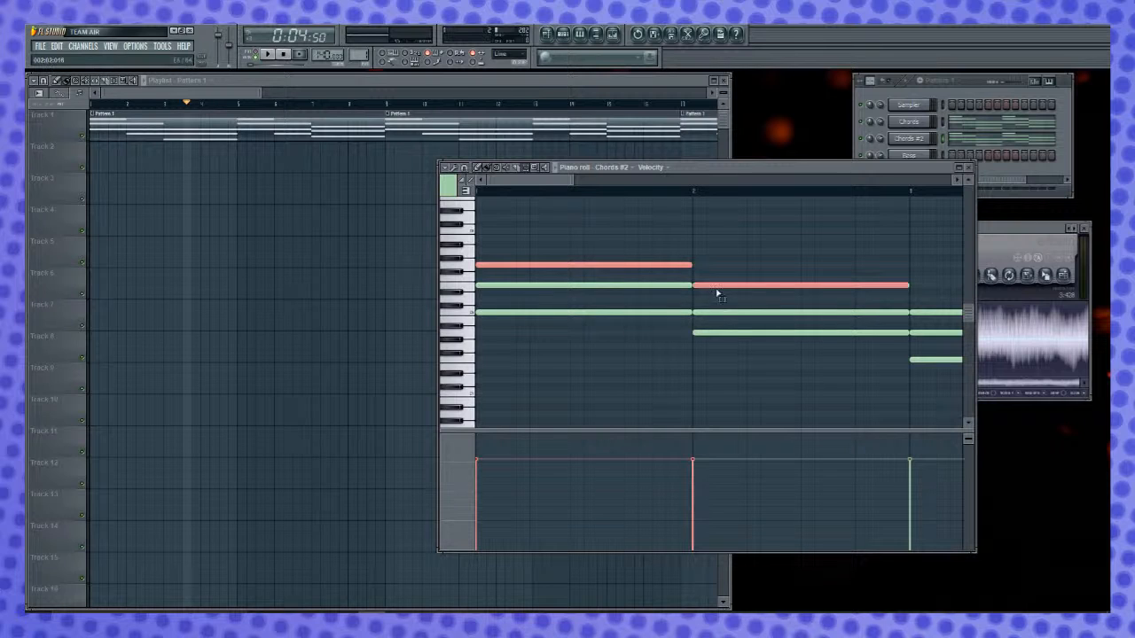
drag(551, 181, 375, 190)
- Select the middle note of each chord in the Chords #2 piano roll, raise them one octave, and close the piano roll
click(732, 315)
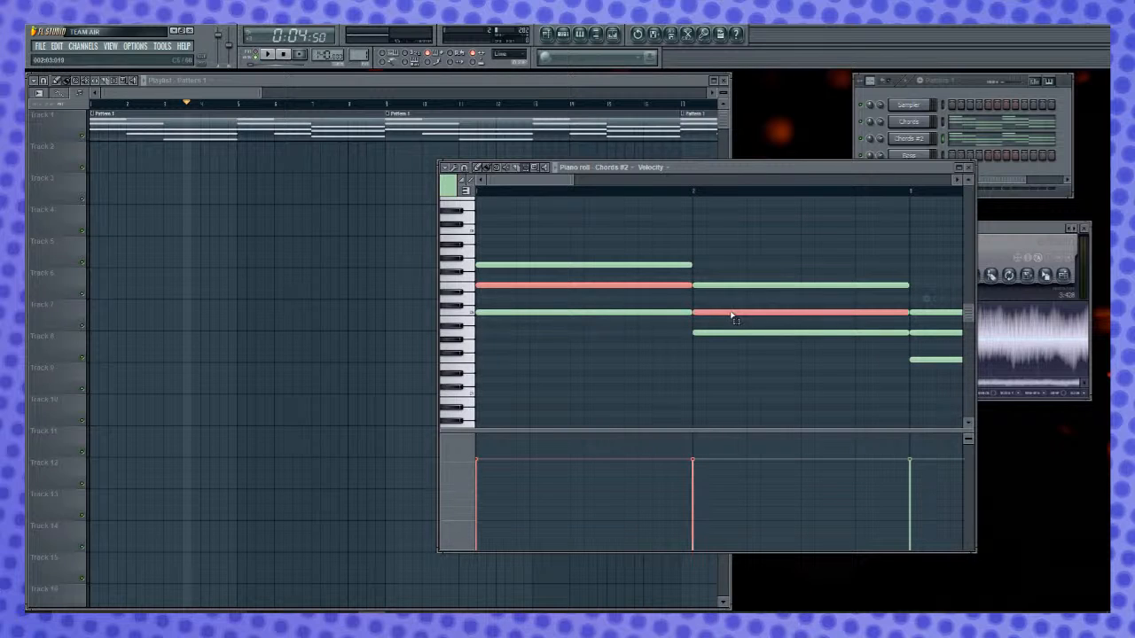
drag(540, 182, 685, 184)
click(632, 334)
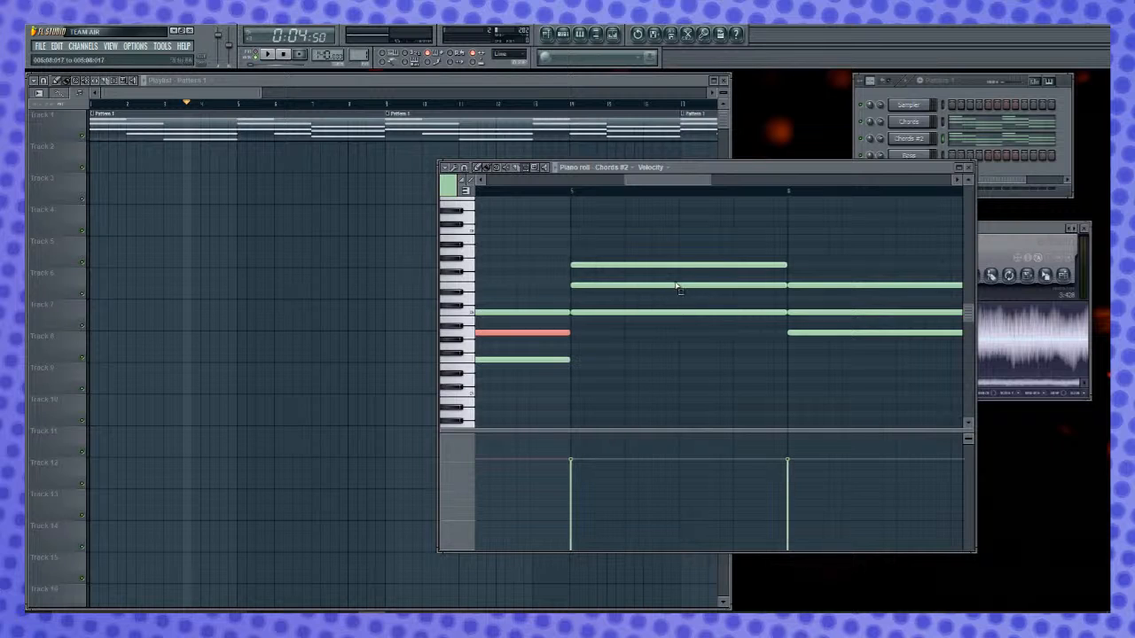
click(777, 287)
ctrl+click(837, 314)
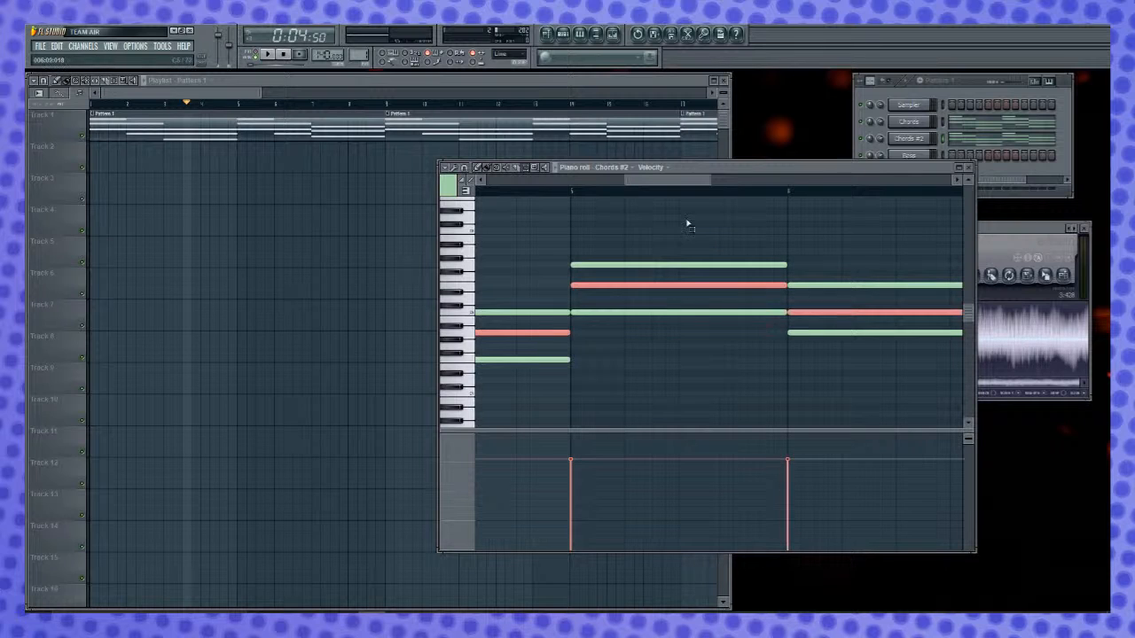
drag(676, 182, 765, 195)
click(761, 320)
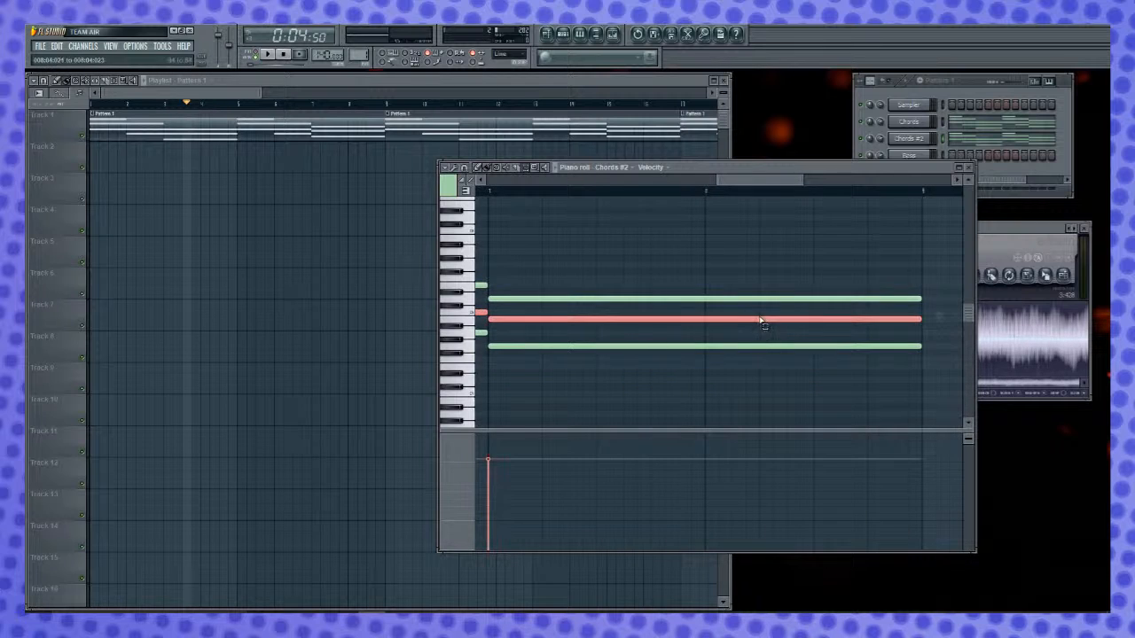
key(ctrl+Up)
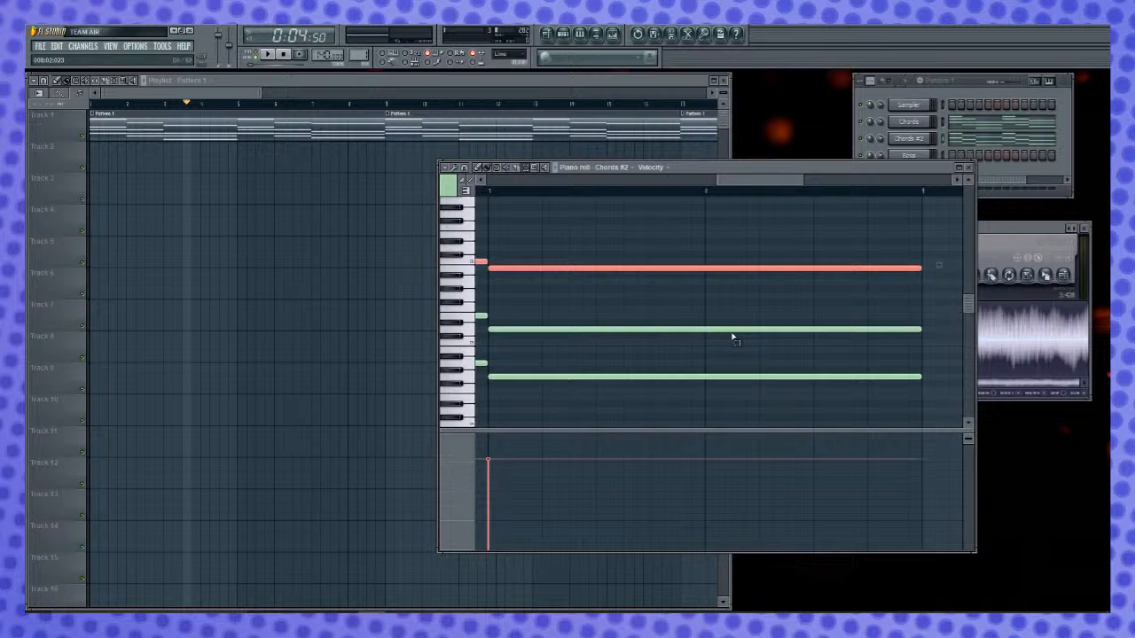
ctrl+click(676, 264)
click(881, 142)
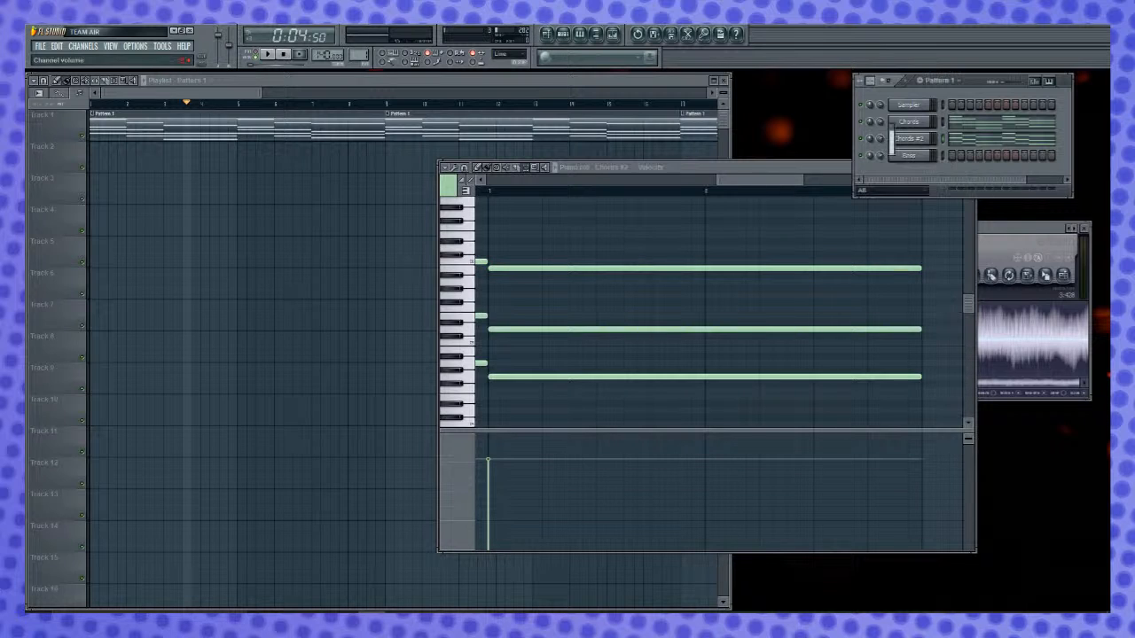
click(837, 171)
click(969, 167)
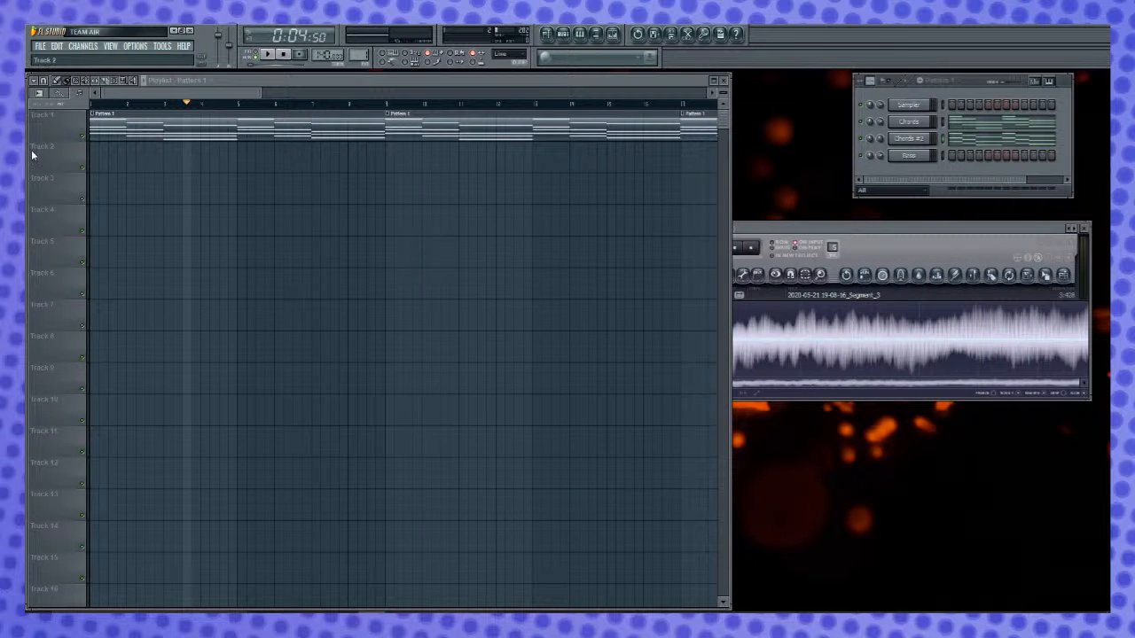
- Play the song from the start to audition the layered chords, then stop playback
click(95, 108)
key(space)
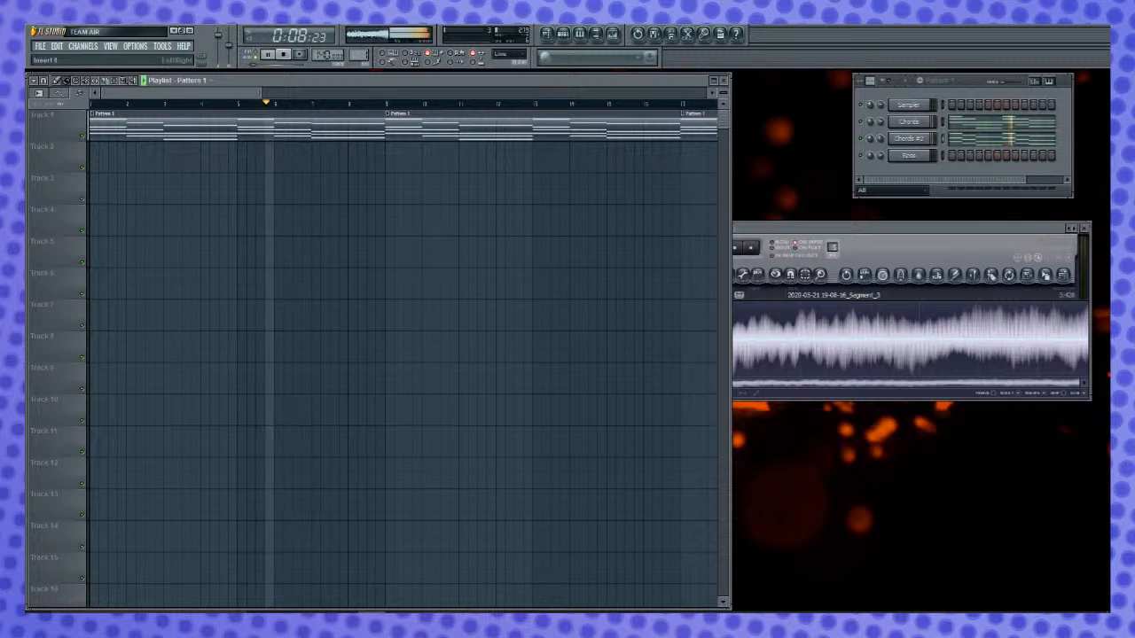
key(space)
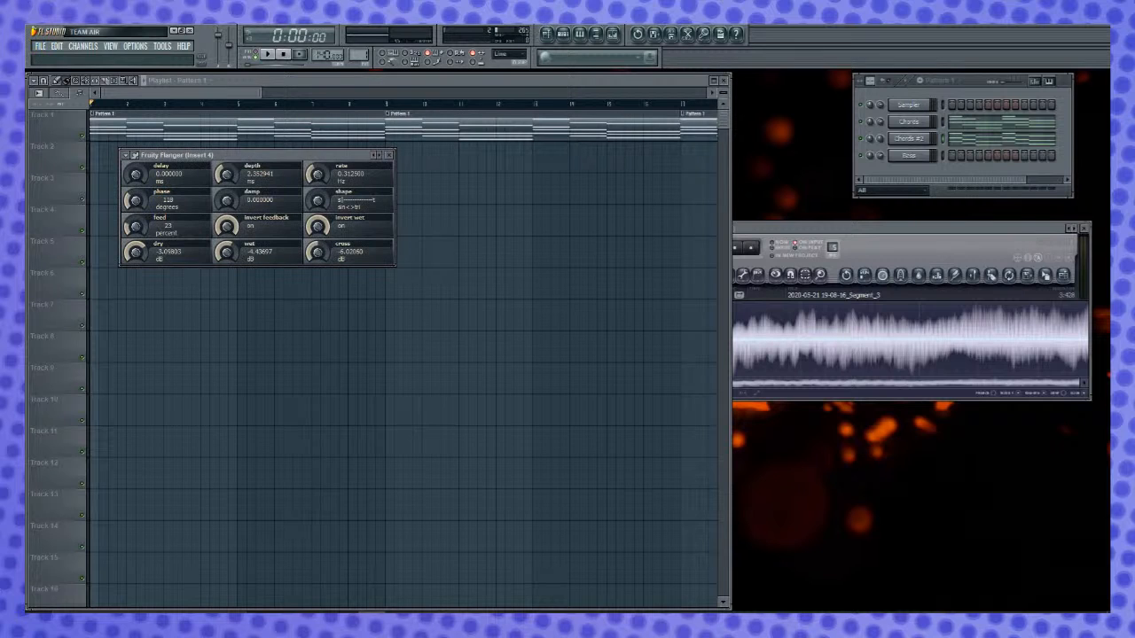
key(space)
key(space)
- Load the Classic Deep preset in the Fruity Flanger on Insert 4 and audition it
click(126, 155)
mouse_move(182, 188)
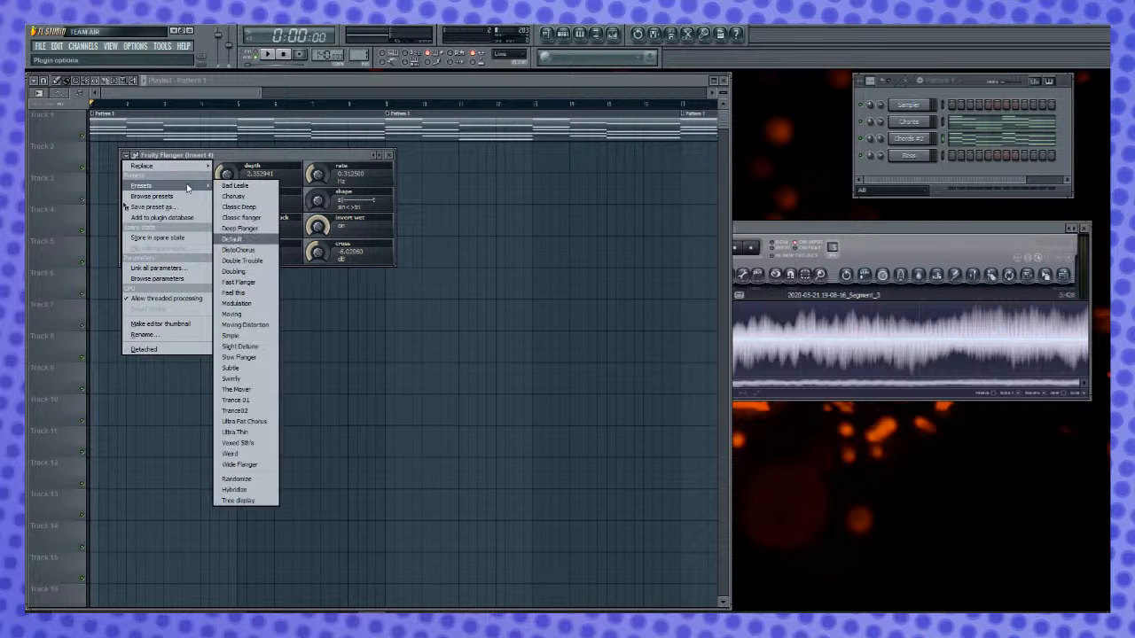
click(241, 206)
key(space)
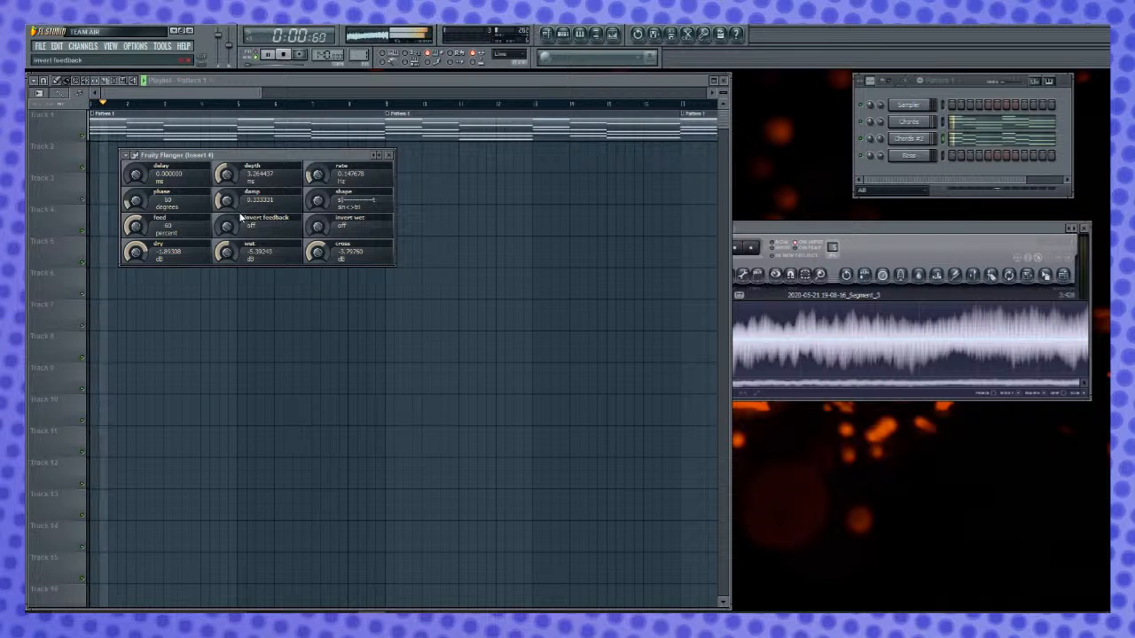
key(space)
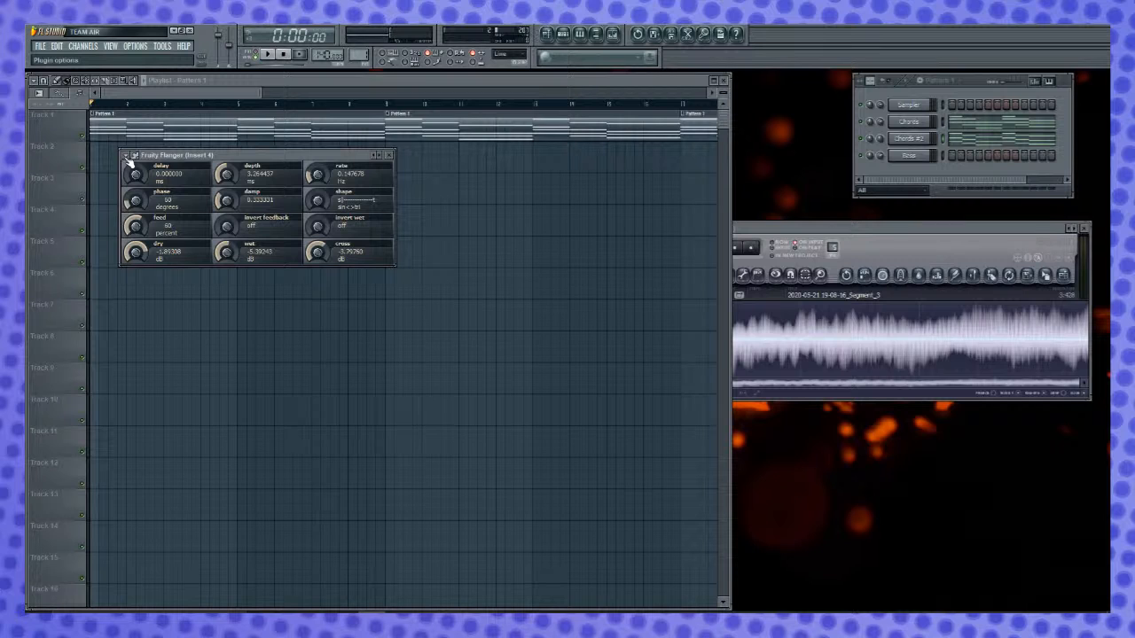
- Load the Moving Distortion preset in the Fruity Flanger on Insert 4 and audition it
click(129, 158)
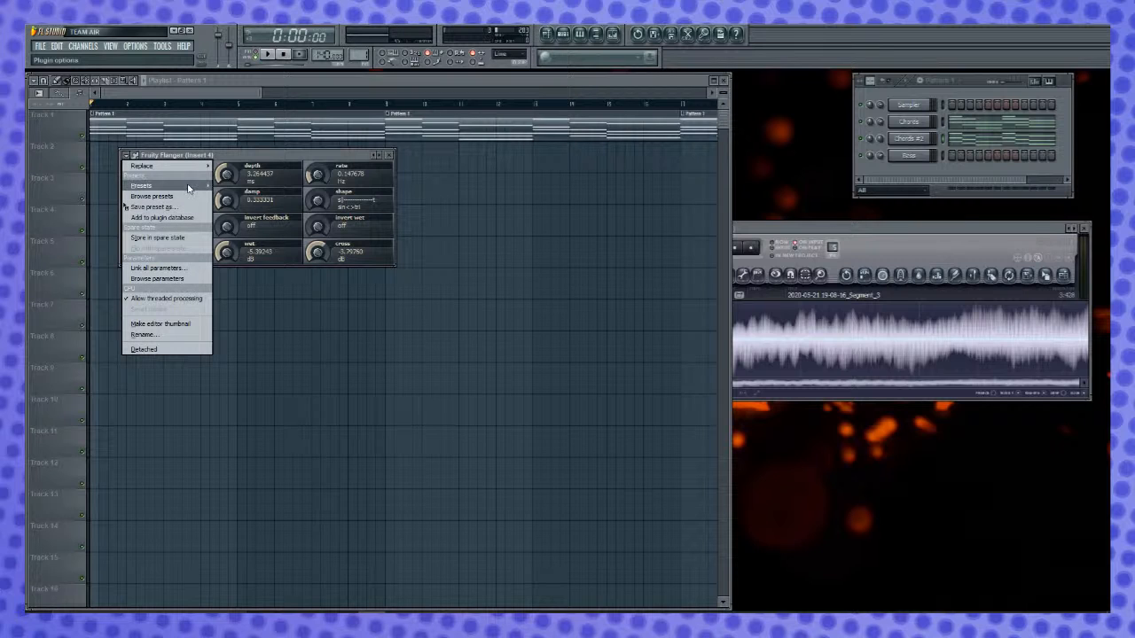
mouse_move(189, 188)
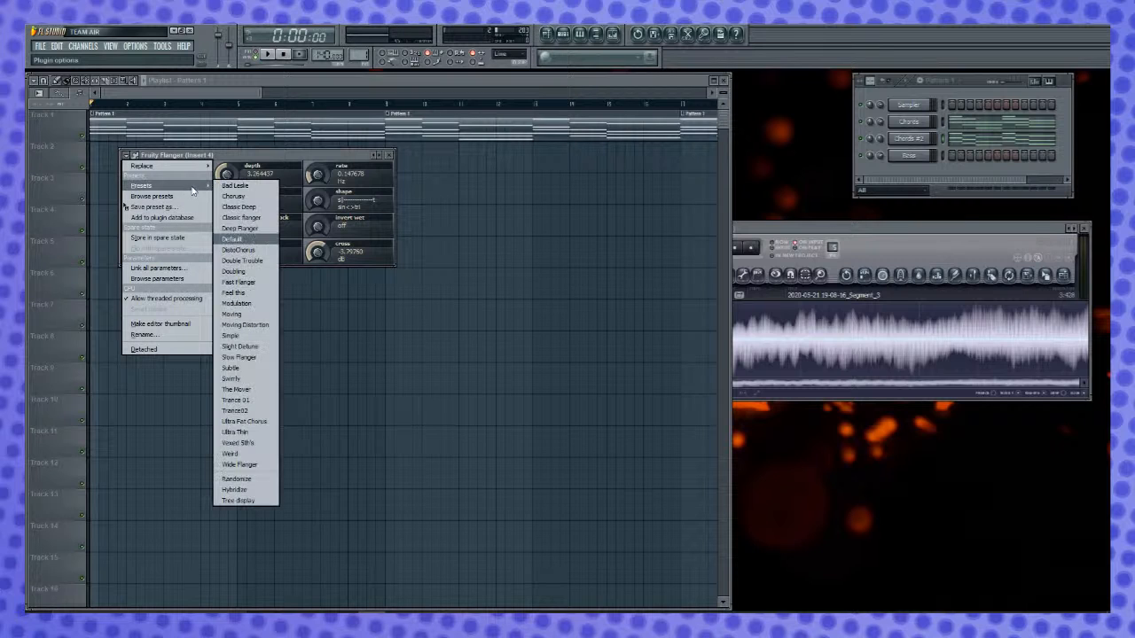
click(253, 326)
key(space)
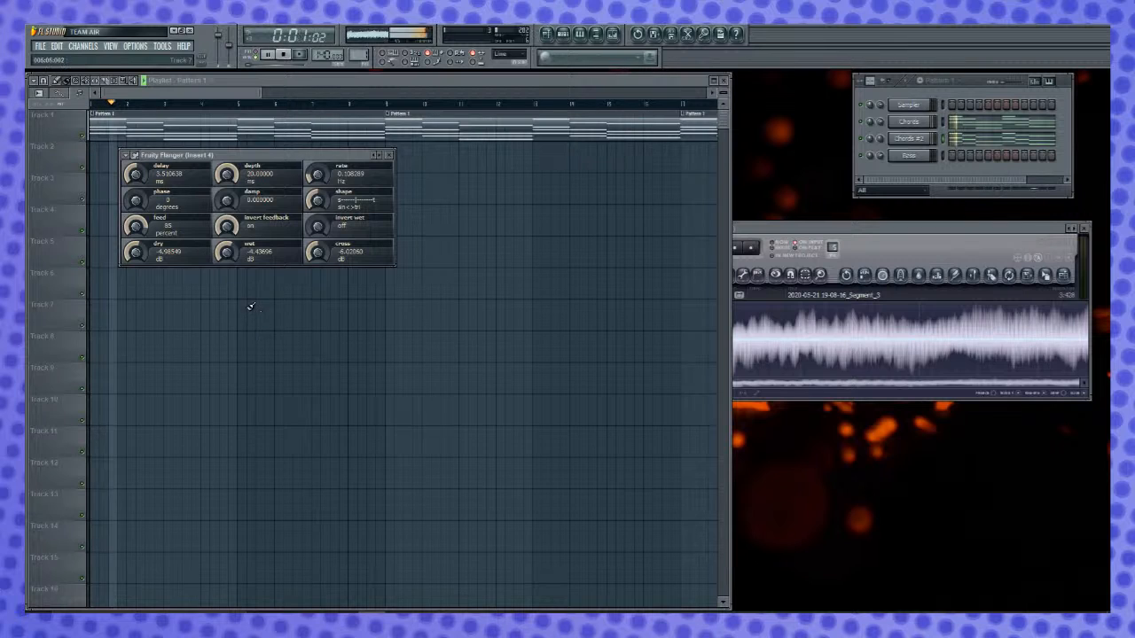
key(space)
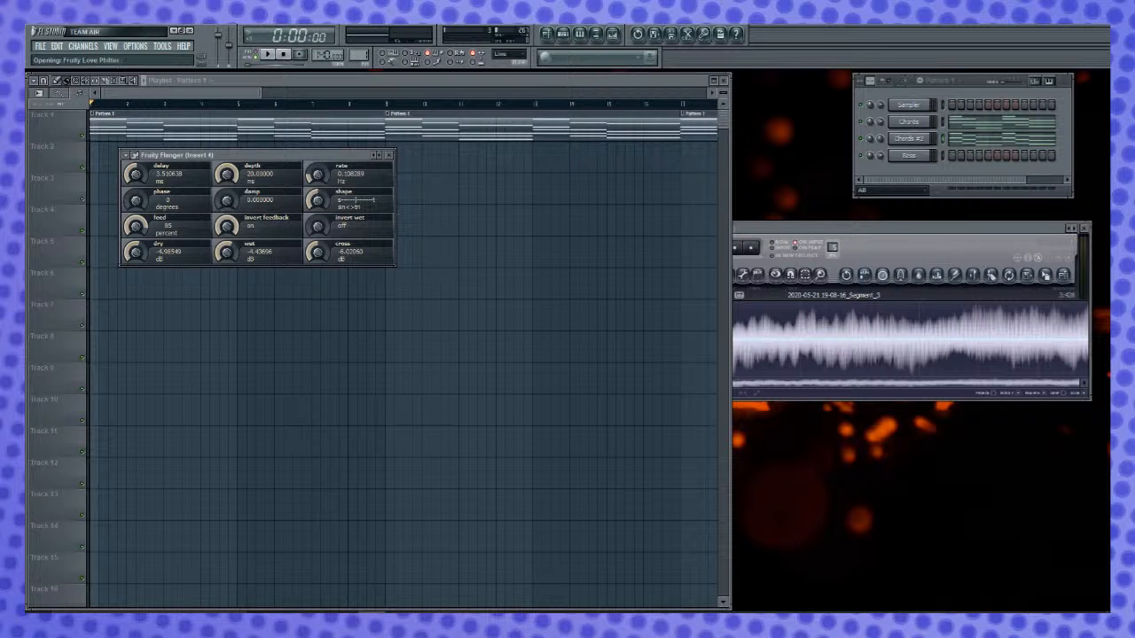
- Load the Self oscillating lowpass preset in Fruity Love Philter during playback and view its volume's Mod X and Mod Y envelopes
key(space)
click(130, 156)
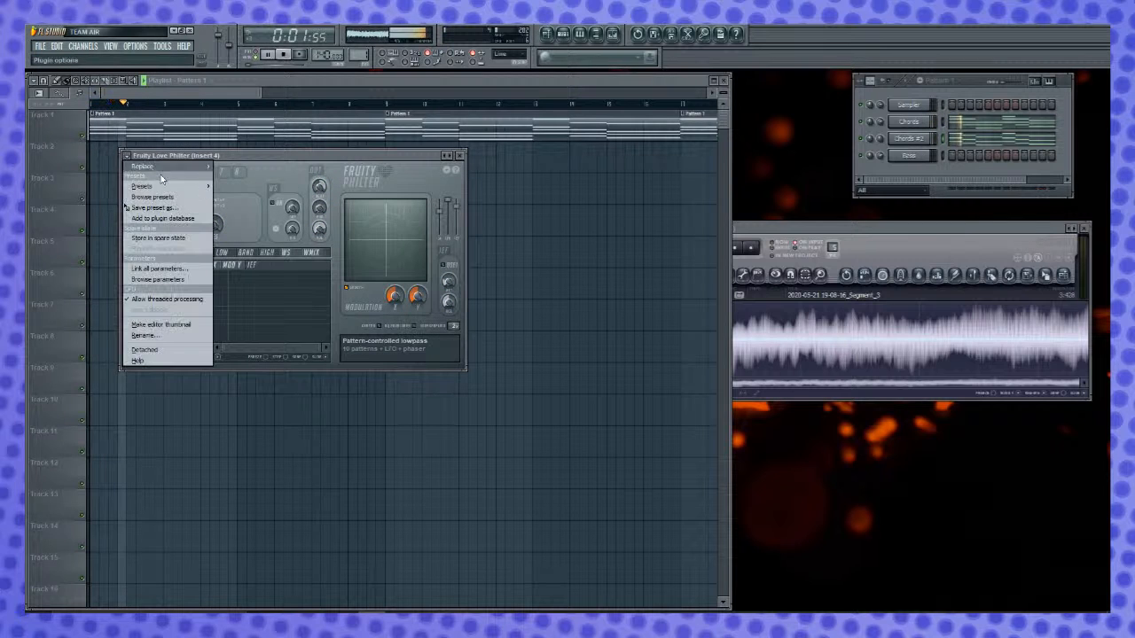
mouse_move(147, 186)
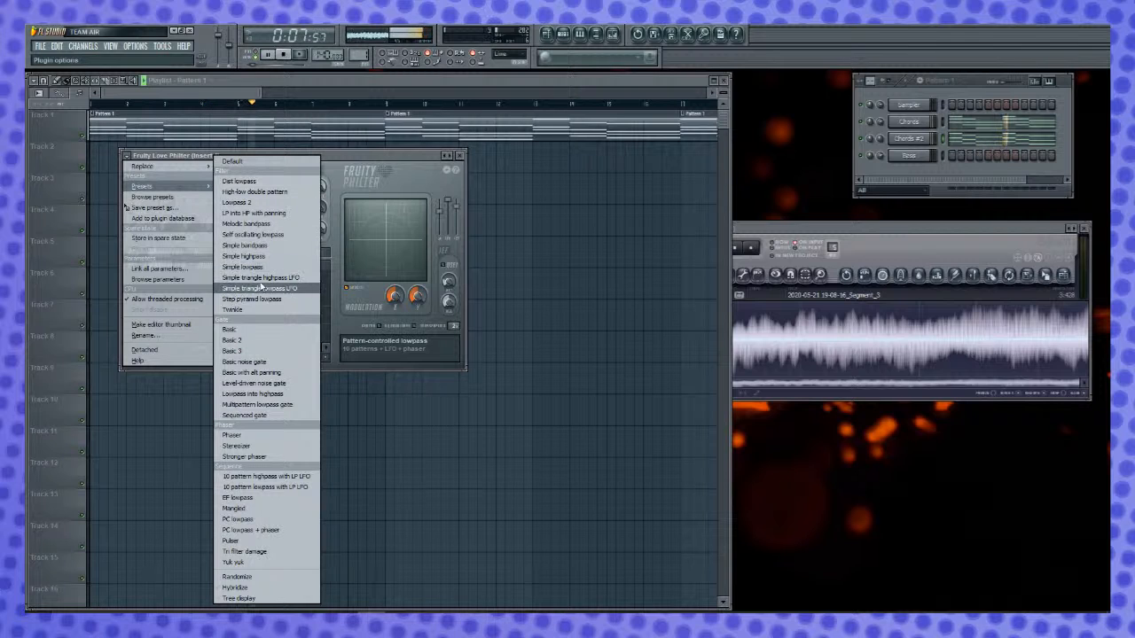
click(266, 235)
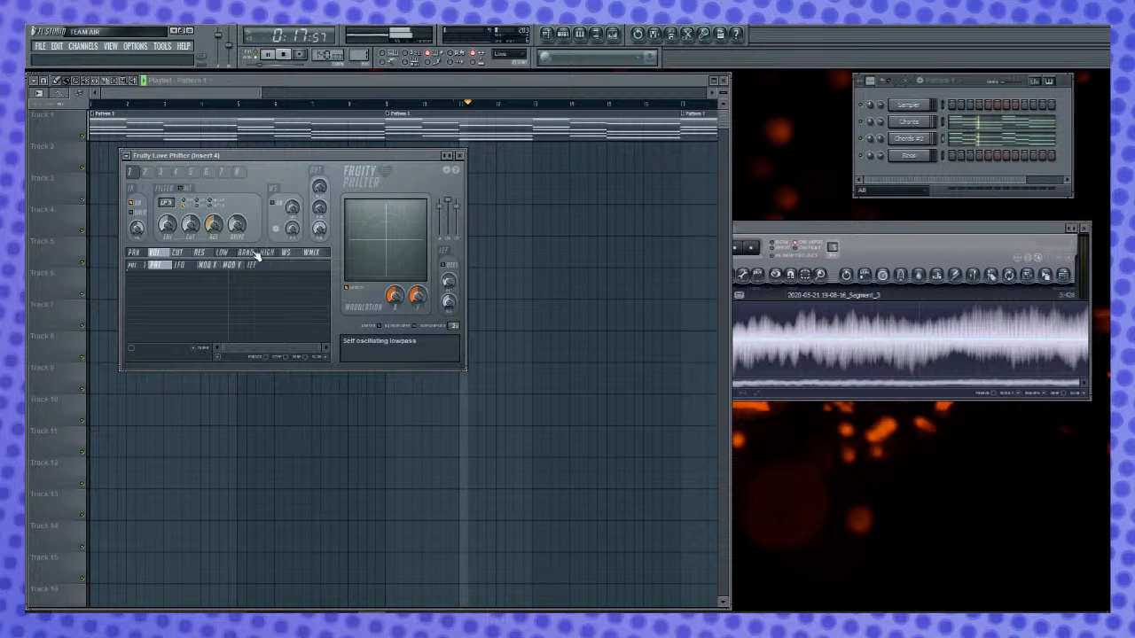
click(206, 265)
click(230, 266)
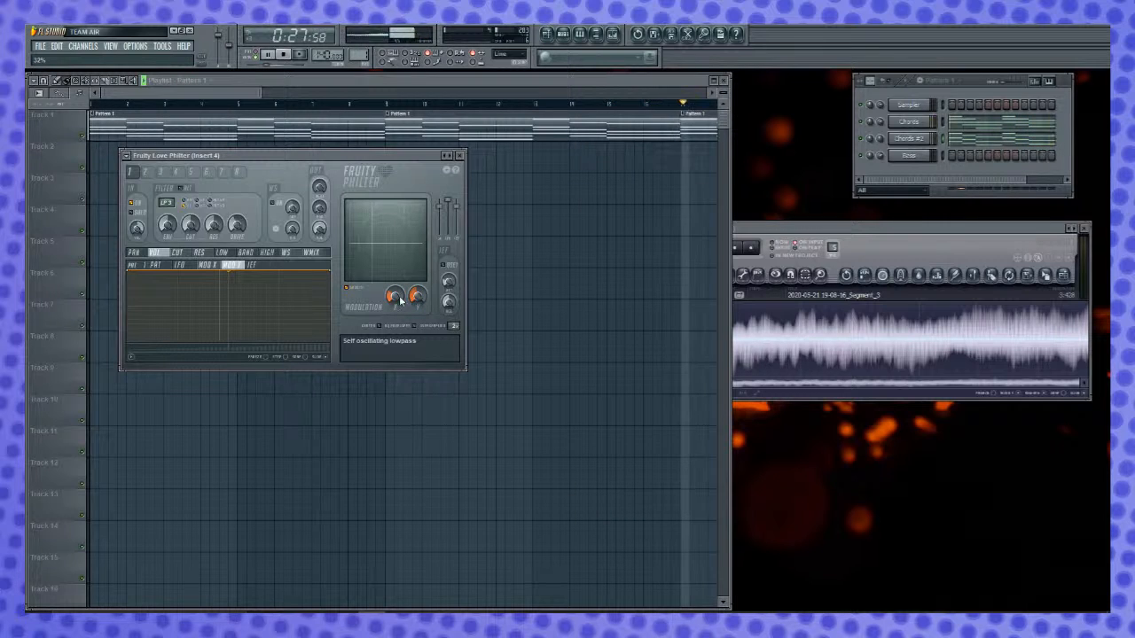
key(space)
- Reload the Self oscillating lowpass preset in Fruity Love Philter and adjust Modulation X slightly while the song plays
click(127, 155)
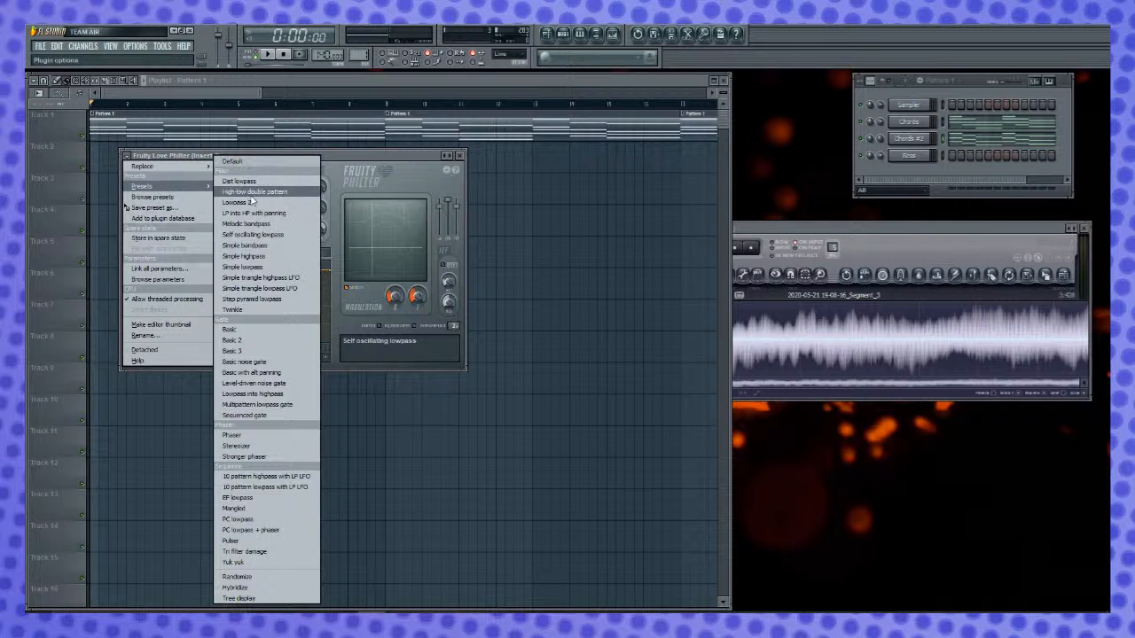
click(283, 235)
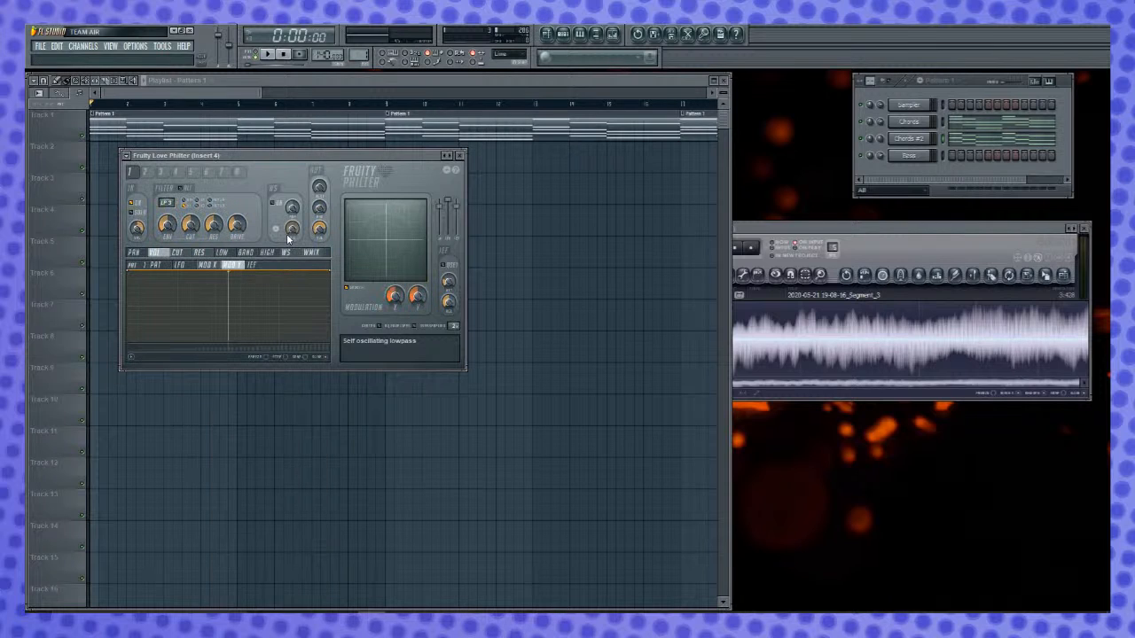
key(space)
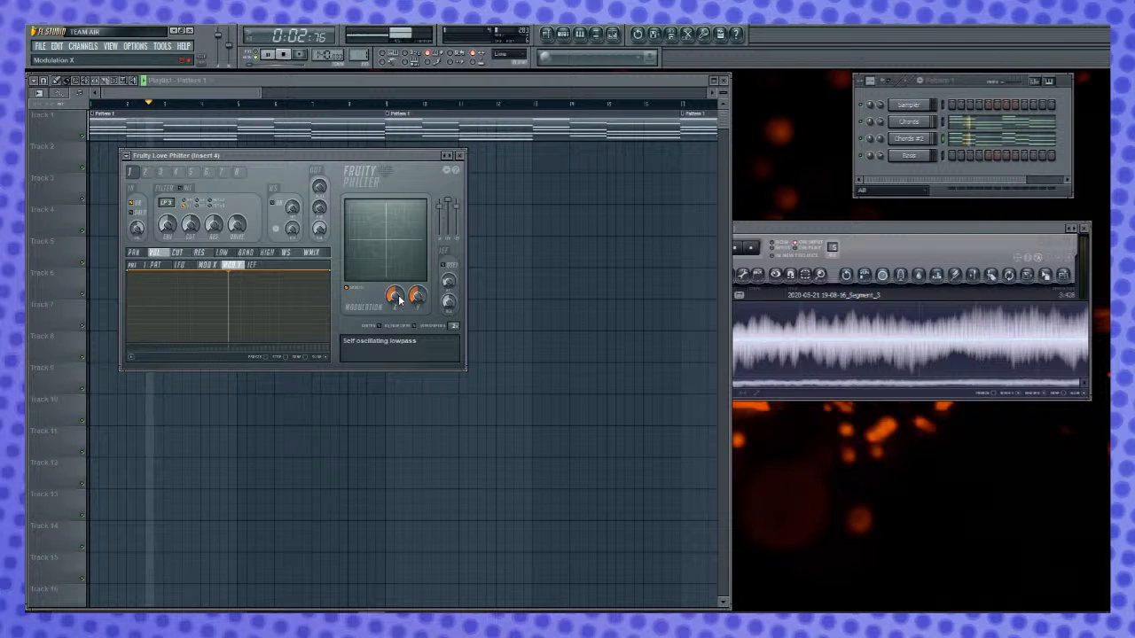
mouse_move(395, 297)
mouse_down()
mouse_move(396, 313)
mouse_move(418, 275)
mouse_move(417, 305)
mouse_move(418, 289)
mouse_move(398, 291)
mouse_up()
key(space)
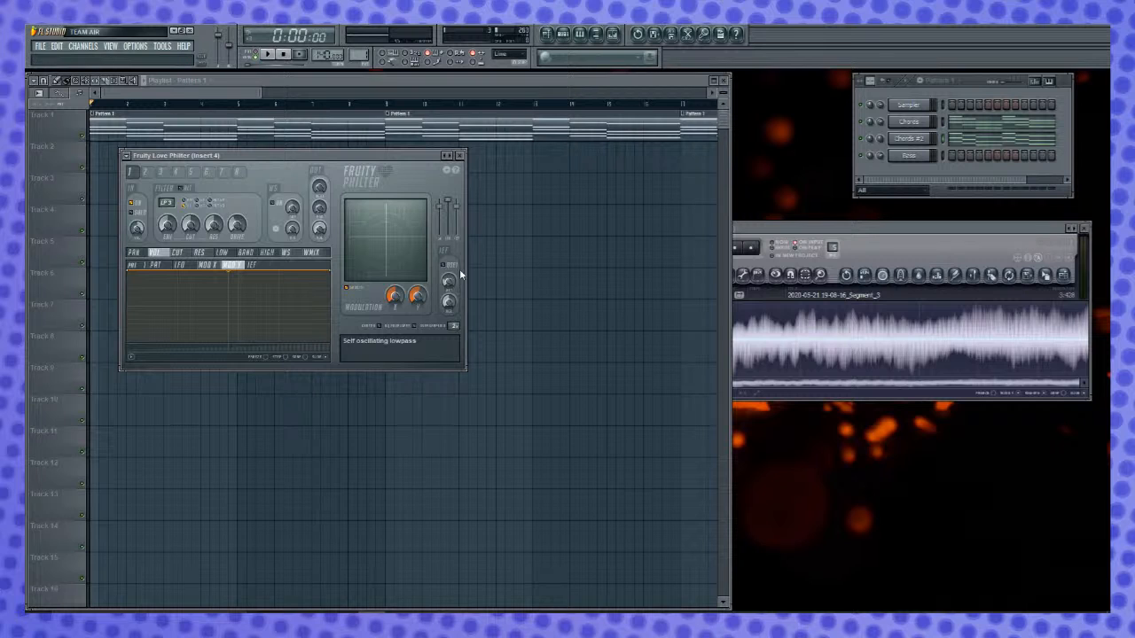
key(space)
key(space)
- Check filter unit 2, return to unit 1, and examine its articulator targets from CUT through WMIX
click(146, 172)
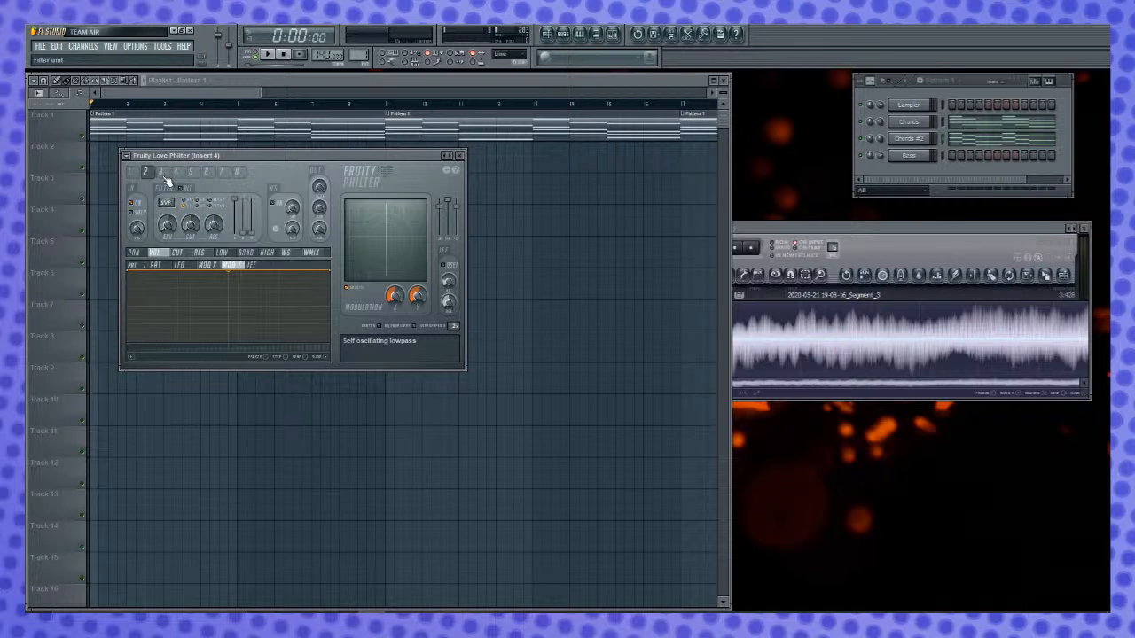
click(138, 172)
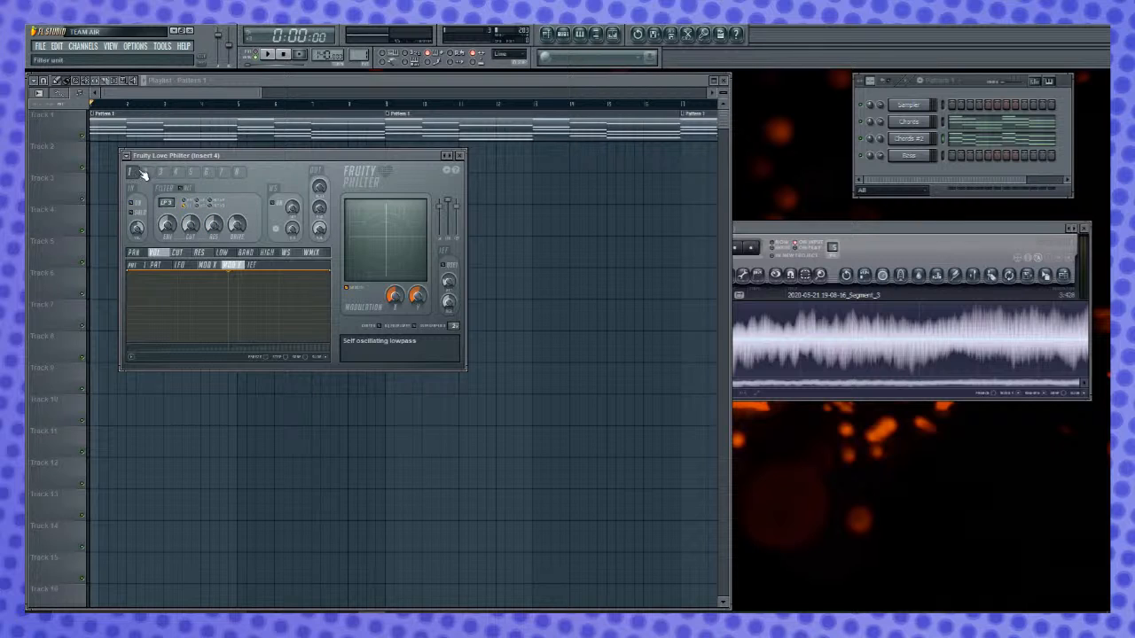
click(183, 256)
click(202, 255)
click(227, 254)
click(252, 253)
click(272, 254)
click(286, 254)
click(312, 254)
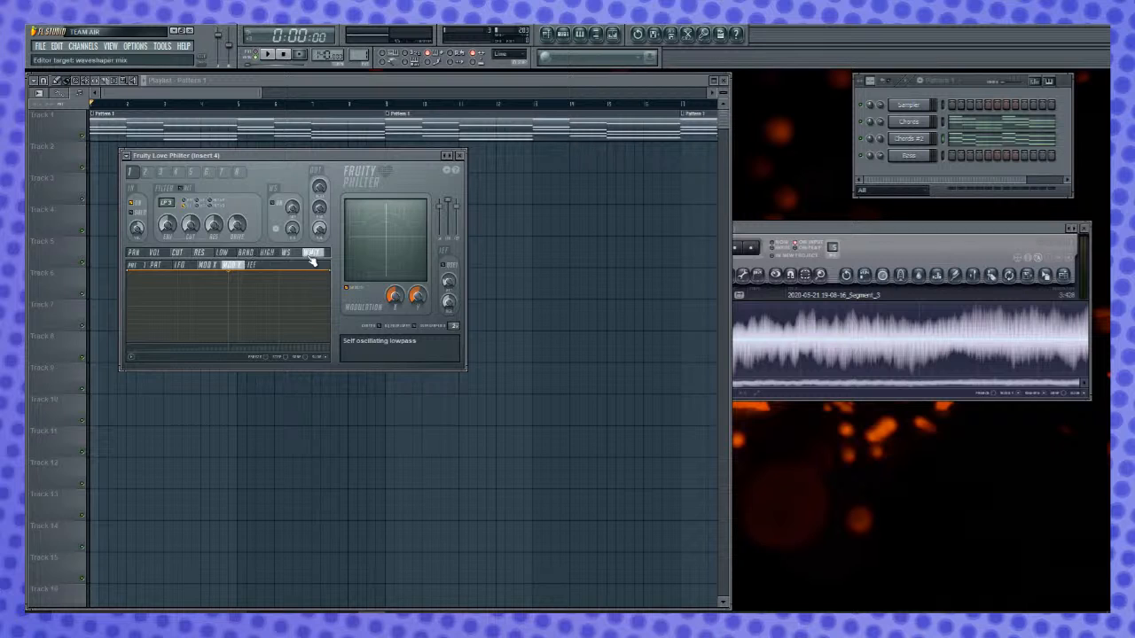
- Examine the LFO, Mod X, Mod Y and pattern envelopes of the WMIX target and audition the filter
click(182, 266)
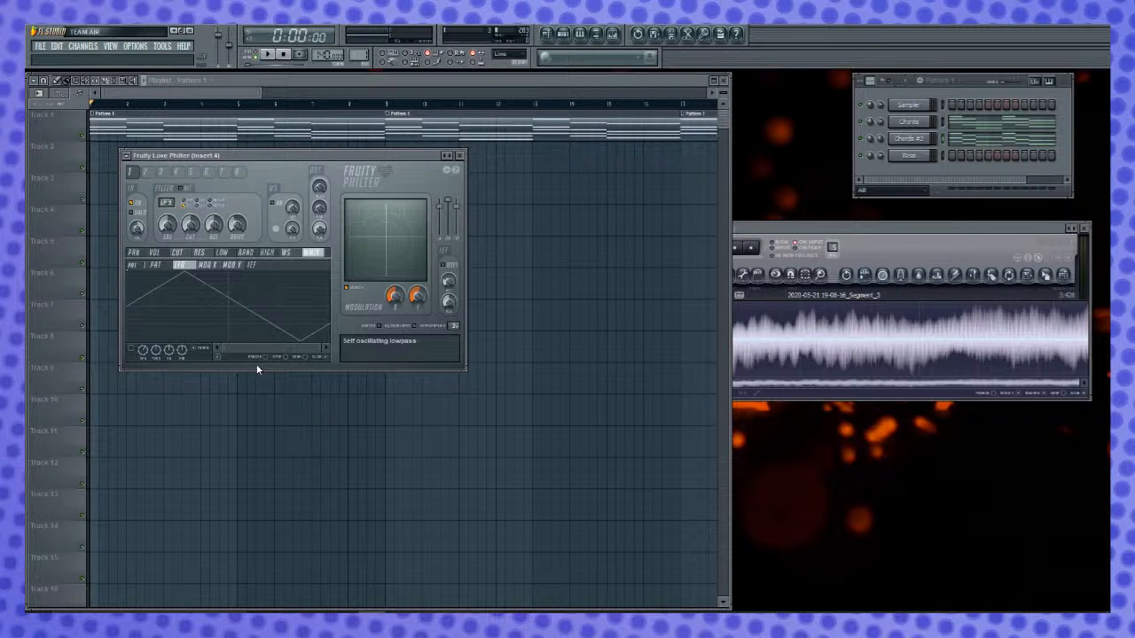
click(215, 268)
click(238, 268)
click(185, 268)
key(space)
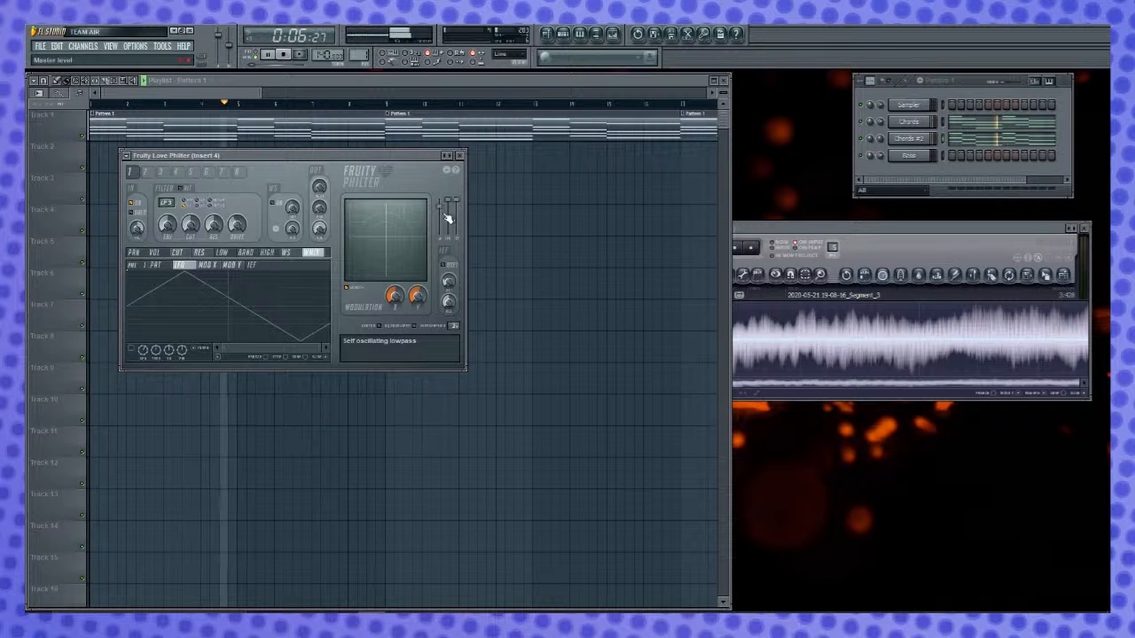
key(space)
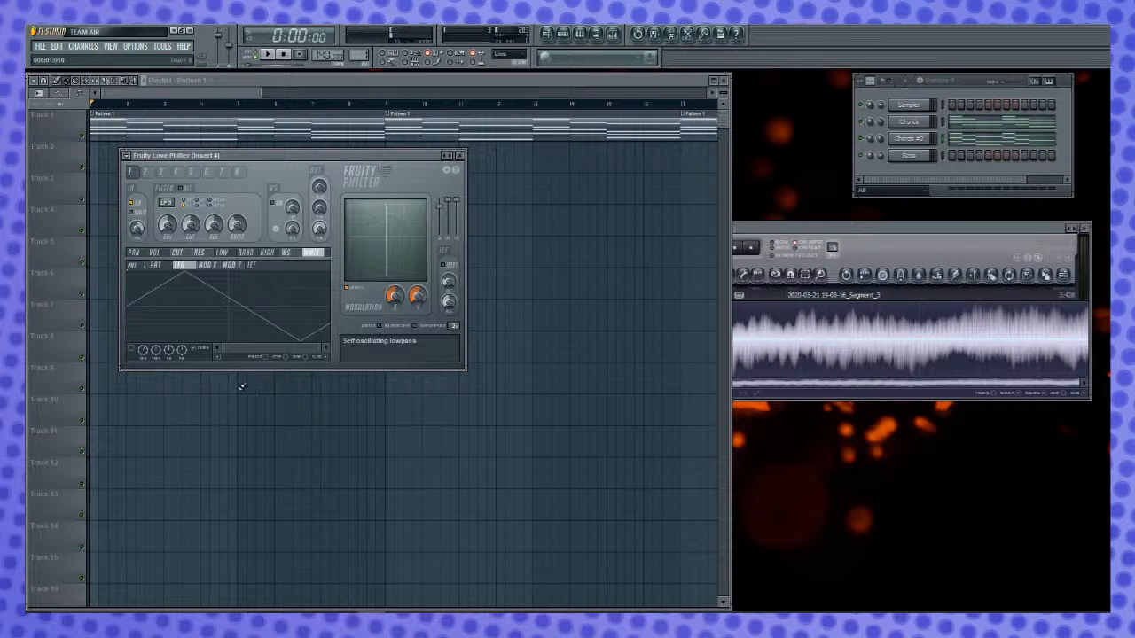
click(157, 266)
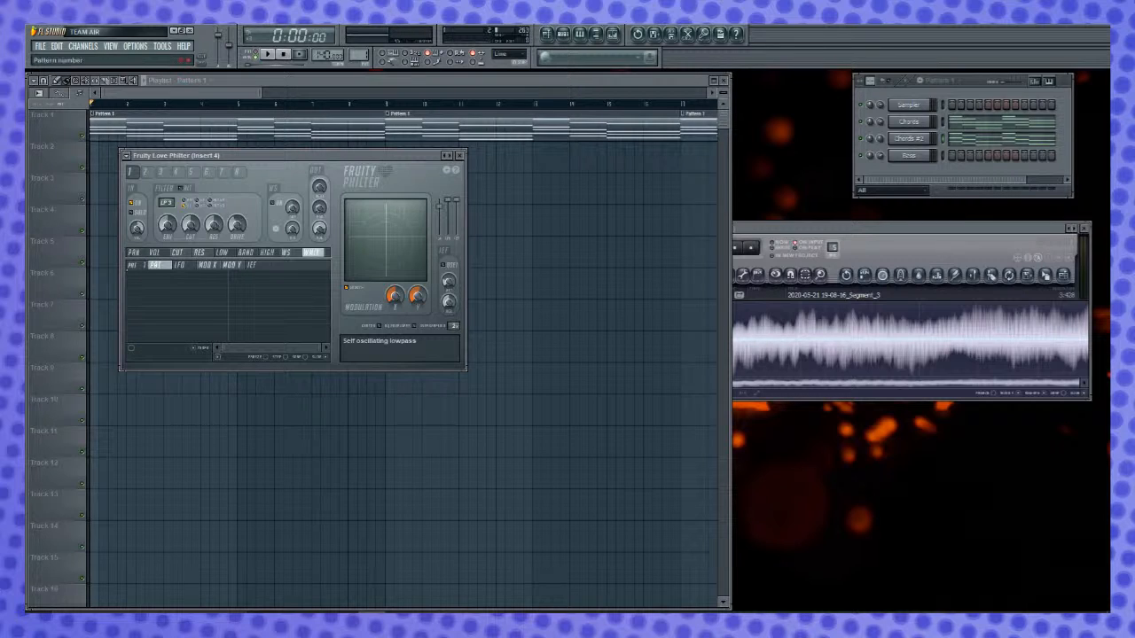
- Adjust the LFO of the WMIX target in Fruity Love Philter slightly and audition the filter before and after
key(space)
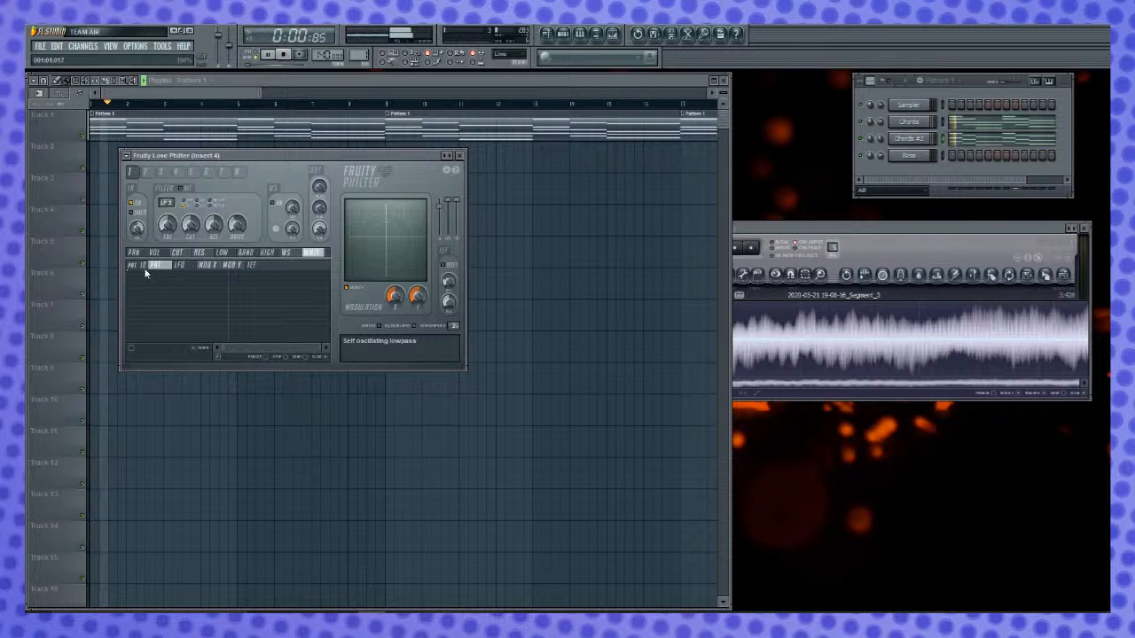
key(space)
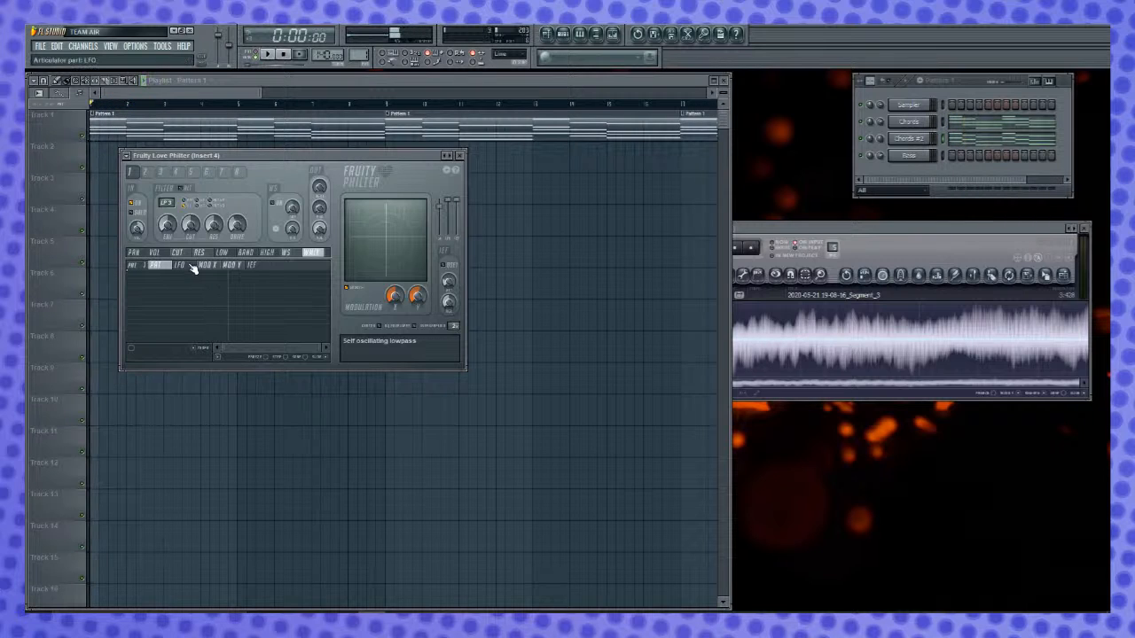
click(181, 265)
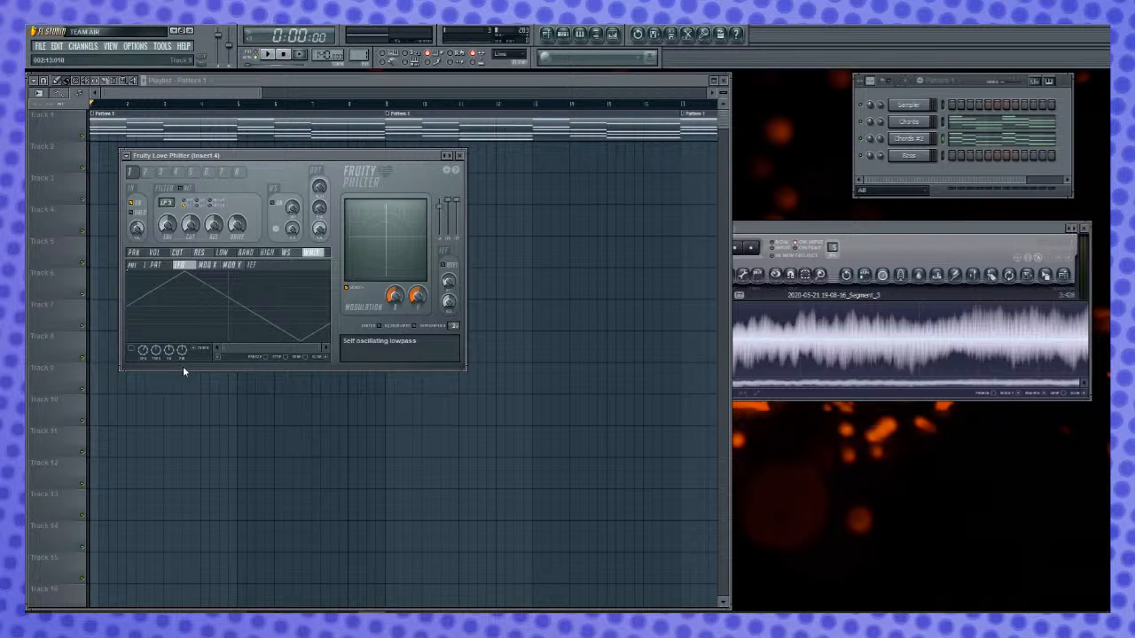
drag(144, 351, 144, 351)
key(space)
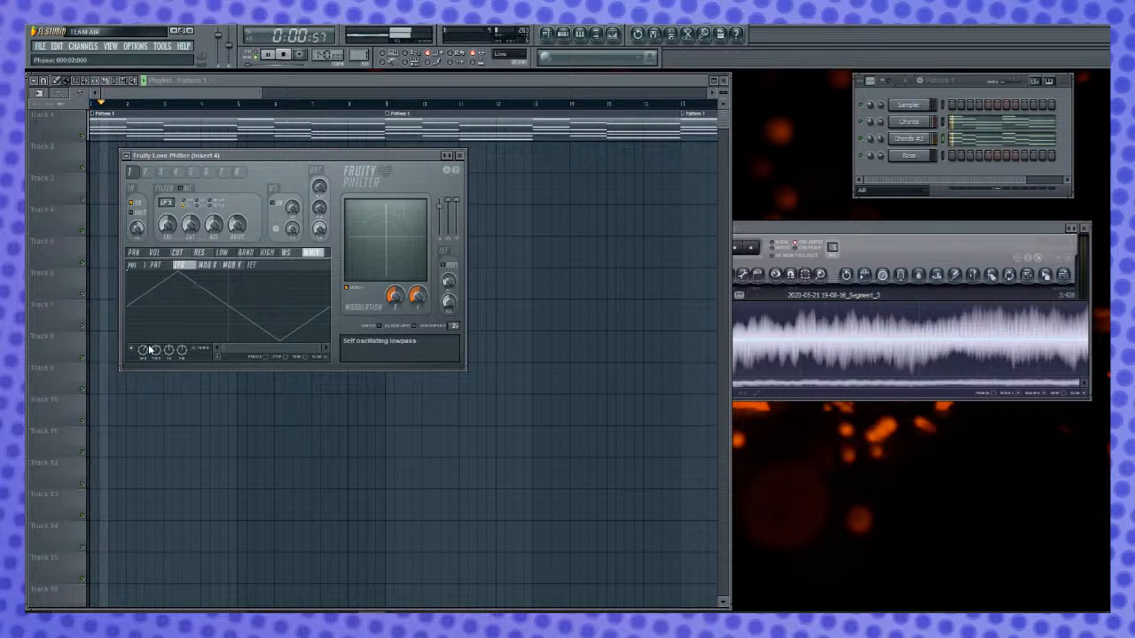
key(space)
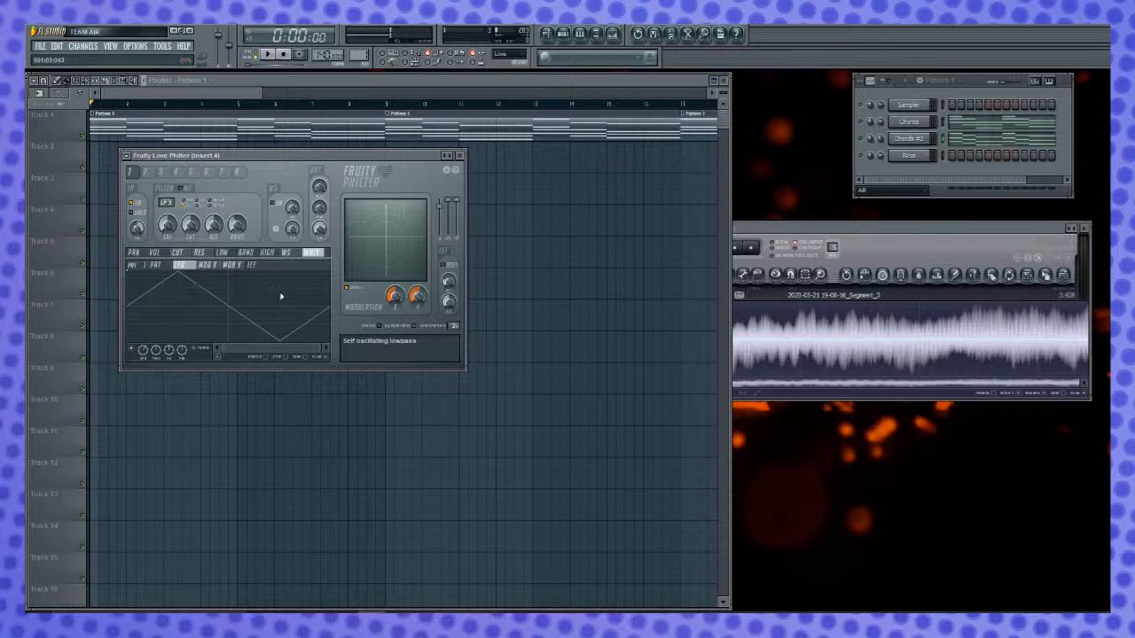
- Examine the remaining WMIX envelopes in Fruity Love Philter, then the articulator targets from WS back through PAN
click(255, 265)
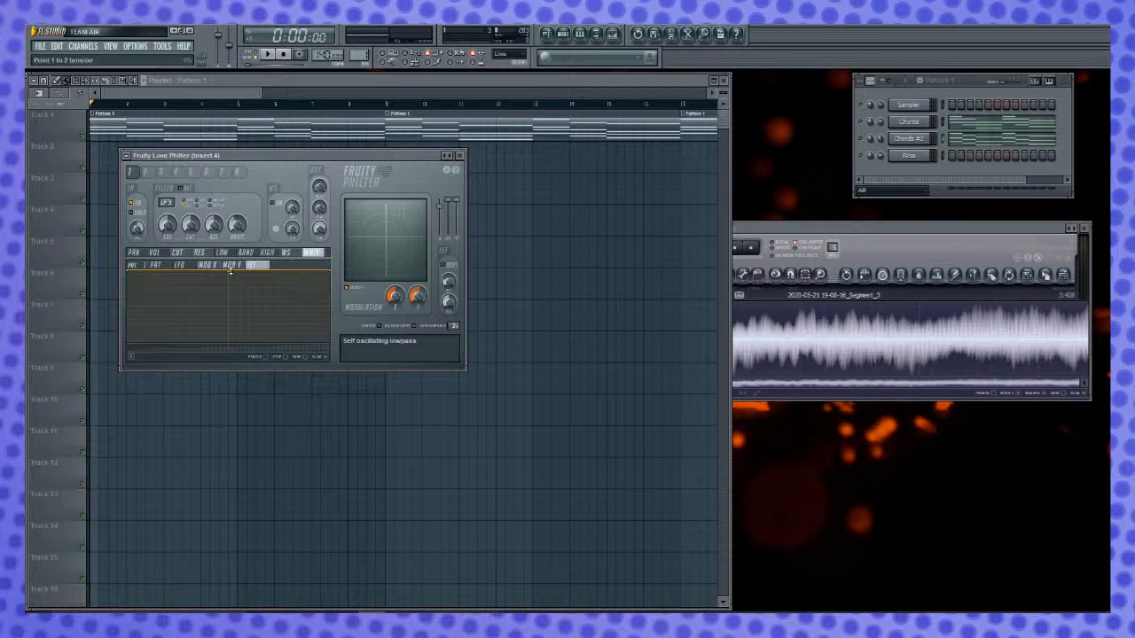
click(203, 267)
click(181, 267)
click(160, 267)
click(287, 255)
click(273, 257)
click(246, 255)
click(222, 255)
click(199, 255)
click(178, 256)
click(154, 256)
click(137, 254)
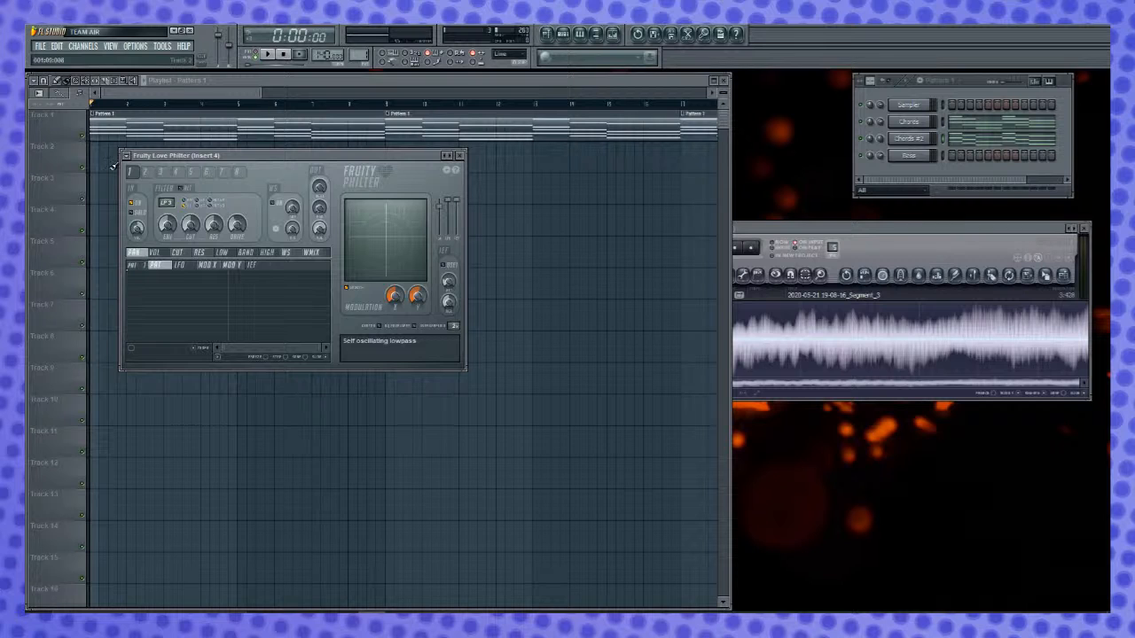
click(127, 158)
mouse_move(153, 187)
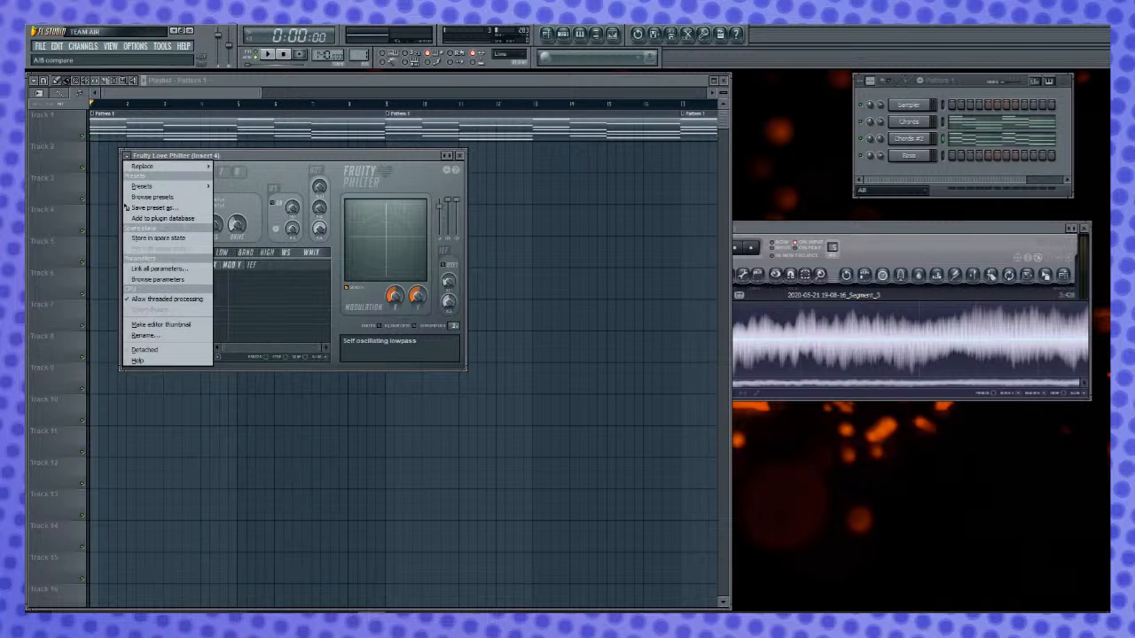
key(Escape)
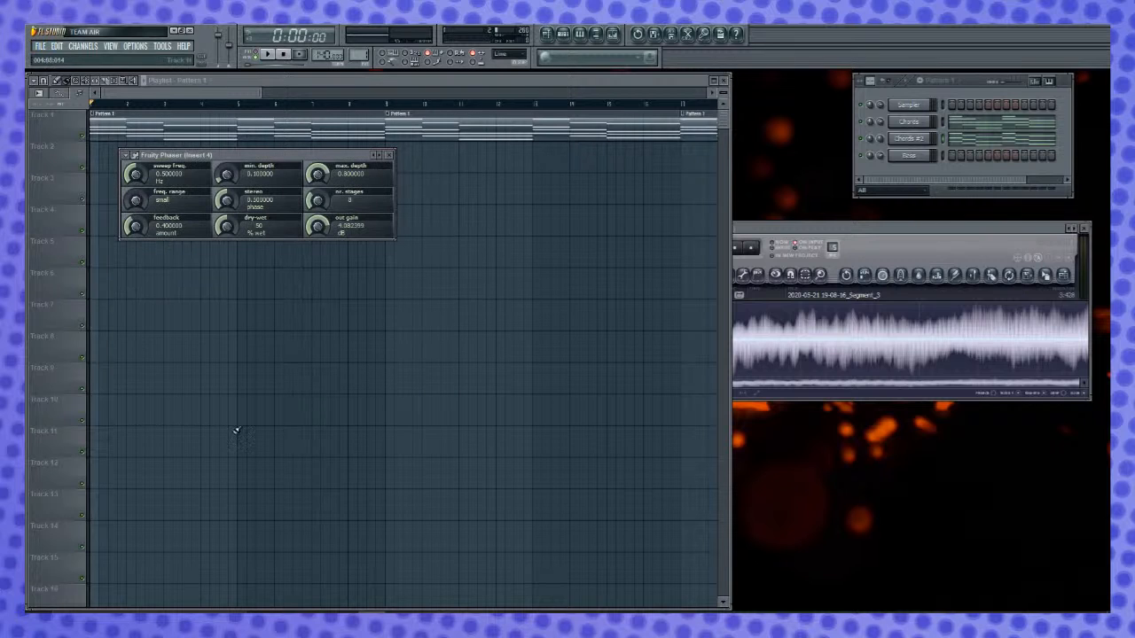
- Audition Fruity Phaser on Insert 4 and set its dry-wet to 31 % wet during playback
key(space)
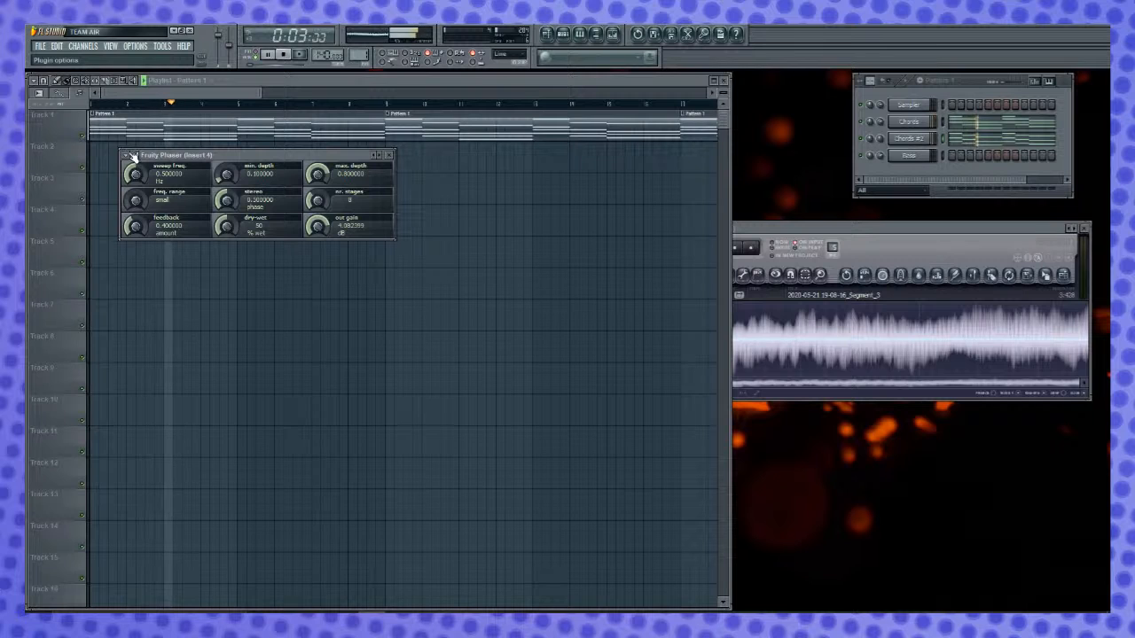
key(space)
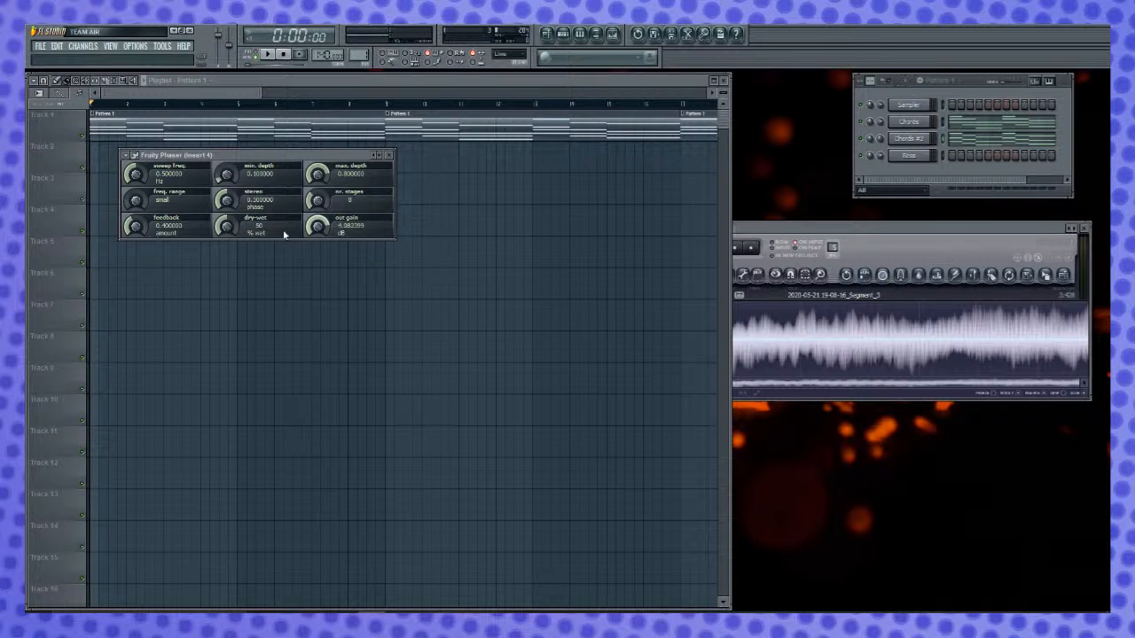
key(space)
drag(227, 226, 227, 288)
mouse_move(227, 226)
mouse_down()
mouse_move(227, 208)
mouse_move(227, 219)
mouse_up()
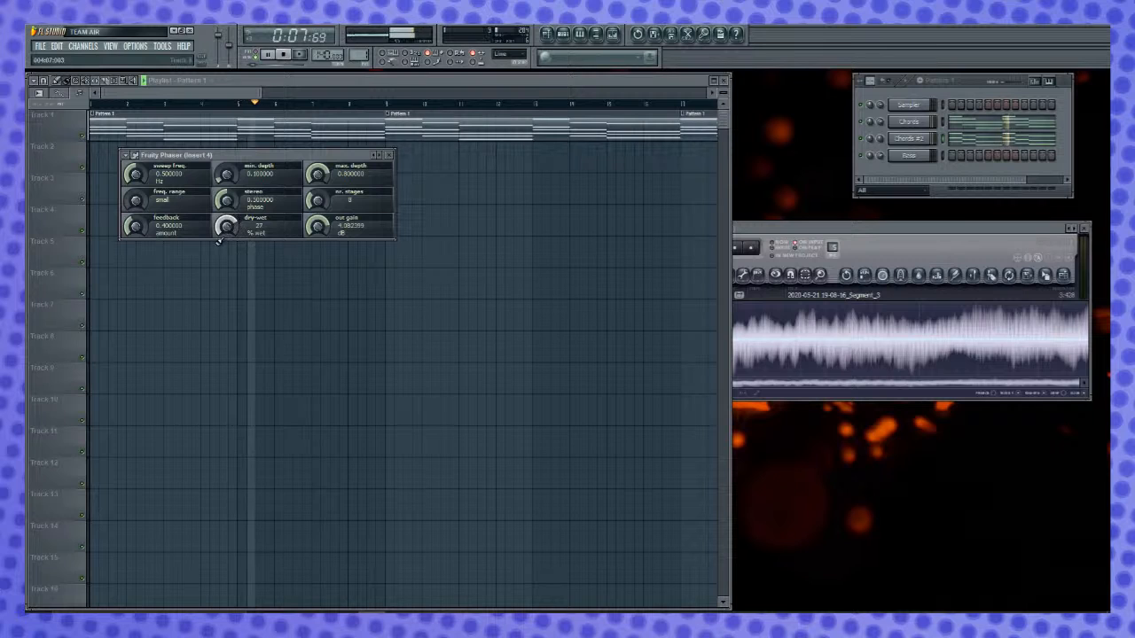
drag(227, 226, 226, 222)
key(space)
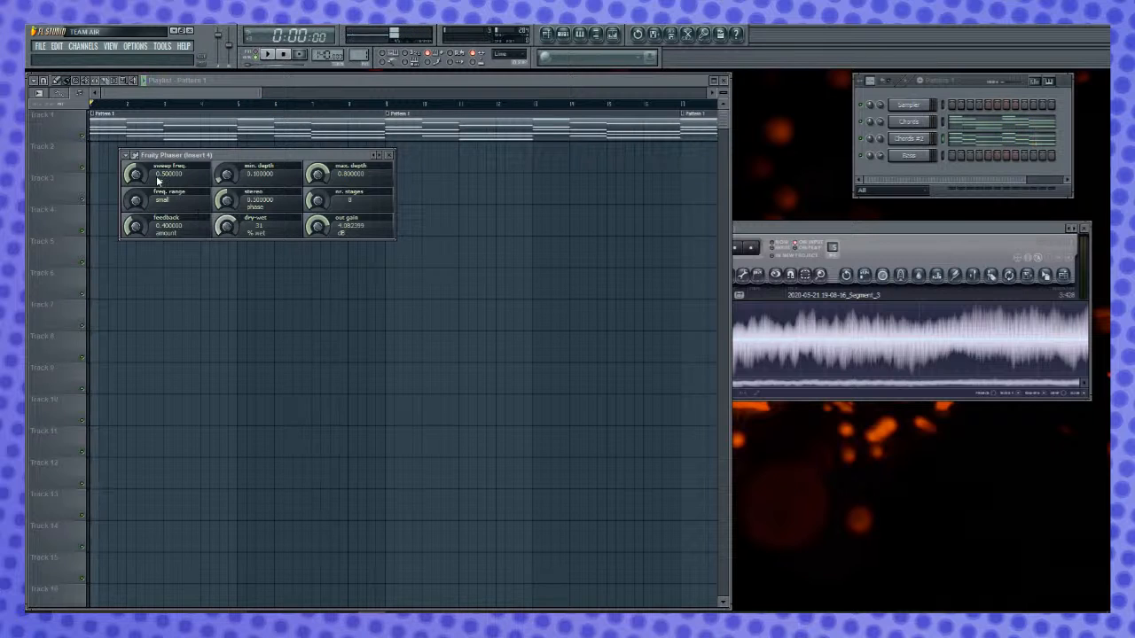
- Set Fruity Phaser's max. depth to 1, min. depth to 0, freq. range to large and dry-wet to 18 % during playback
drag(317, 176, 316, 164)
key(space)
drag(227, 227, 227, 182)
drag(136, 201, 135, 177)
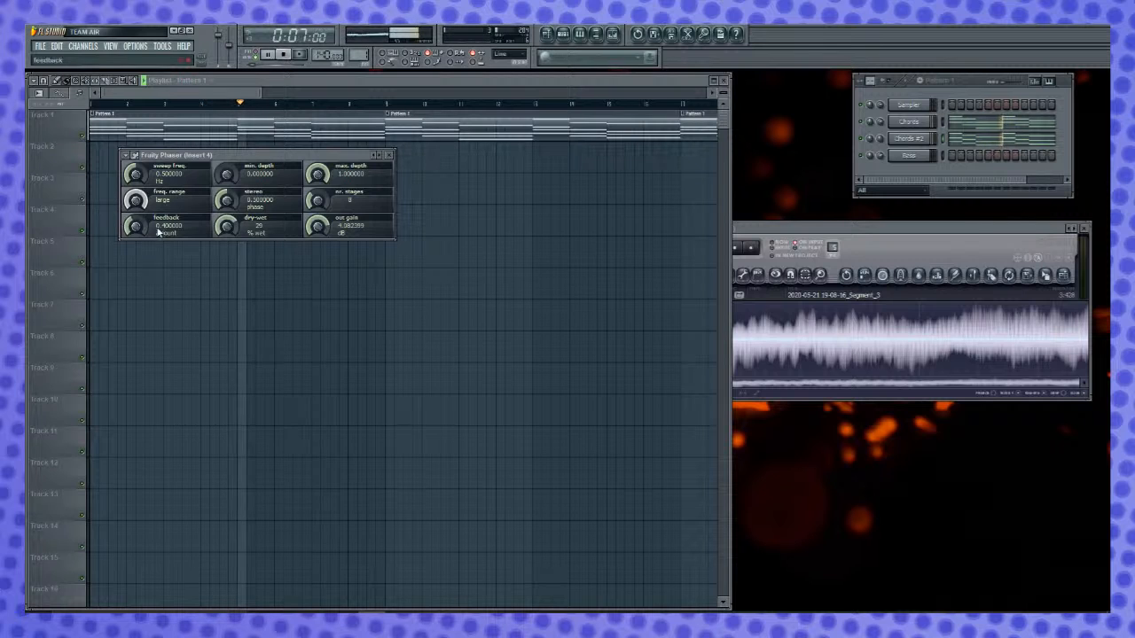
drag(233, 234, 233, 244)
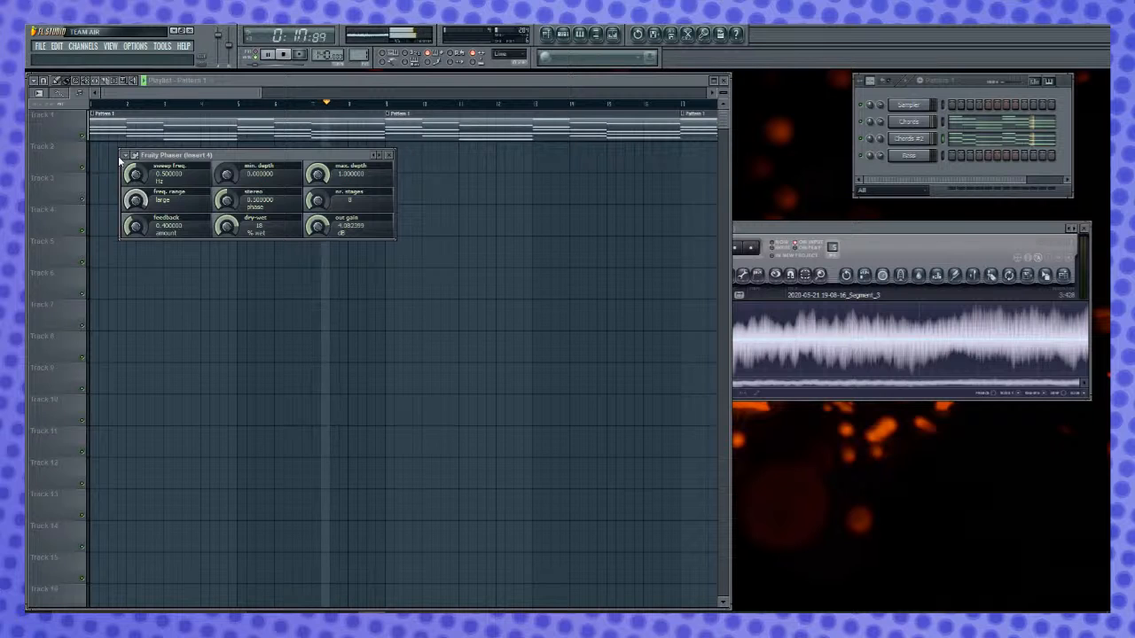
- Load the Ambience preset in Fruity Phaser and compare different dry-wet amounts during playback
click(127, 155)
mouse_move(178, 188)
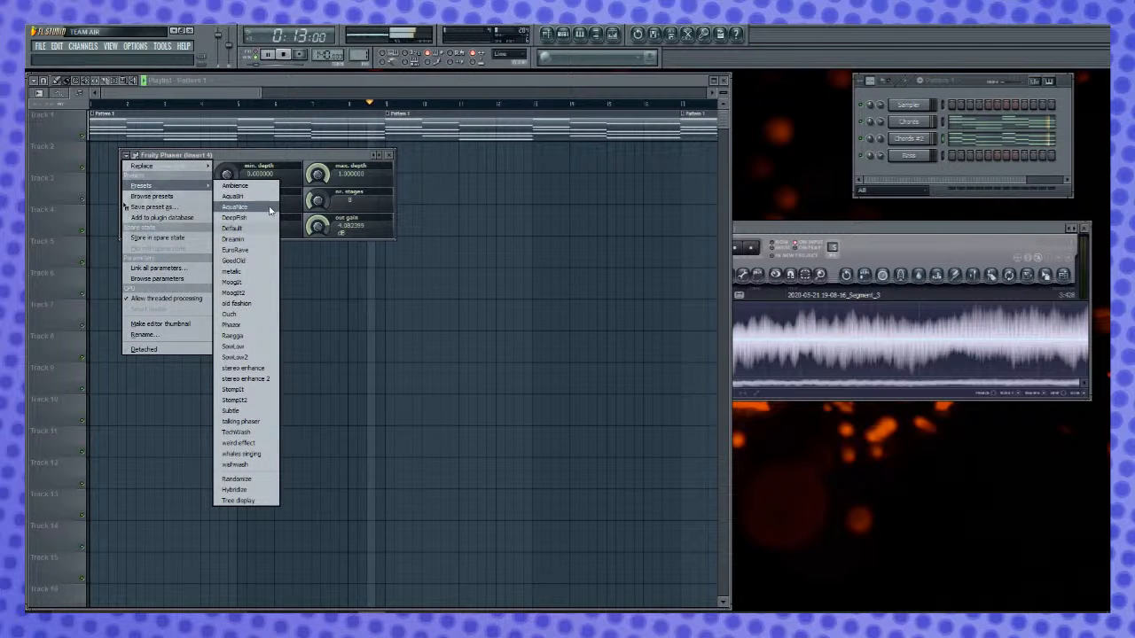
click(236, 186)
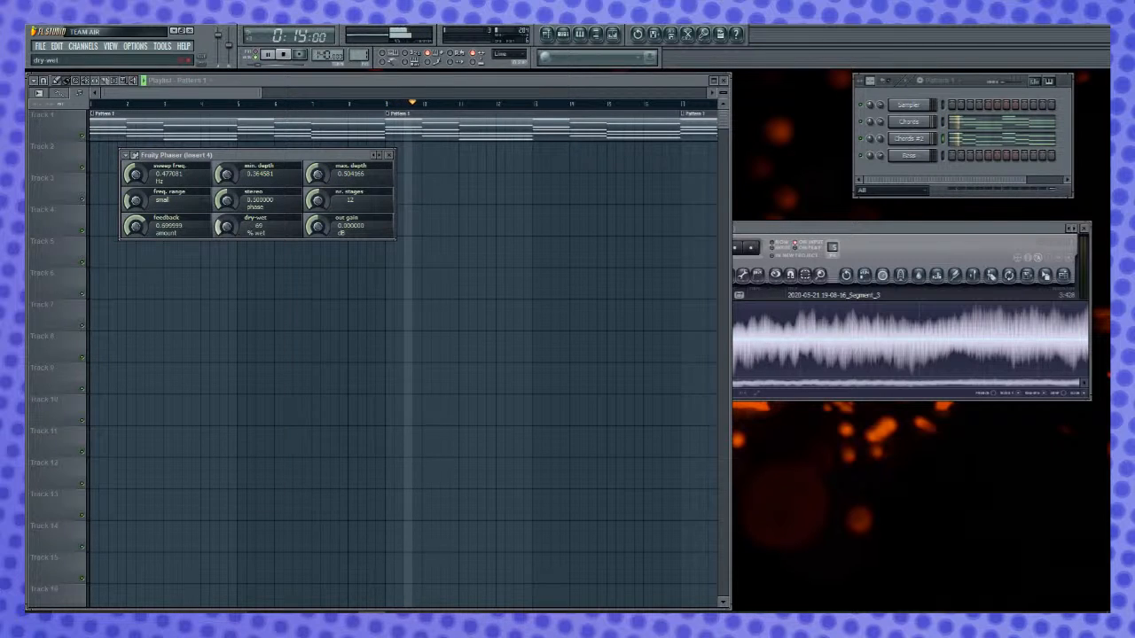
drag(232, 228, 232, 293)
drag(234, 230, 236, 178)
key(space)
key(space)
drag(234, 229, 234, 288)
drag(236, 226, 235, 204)
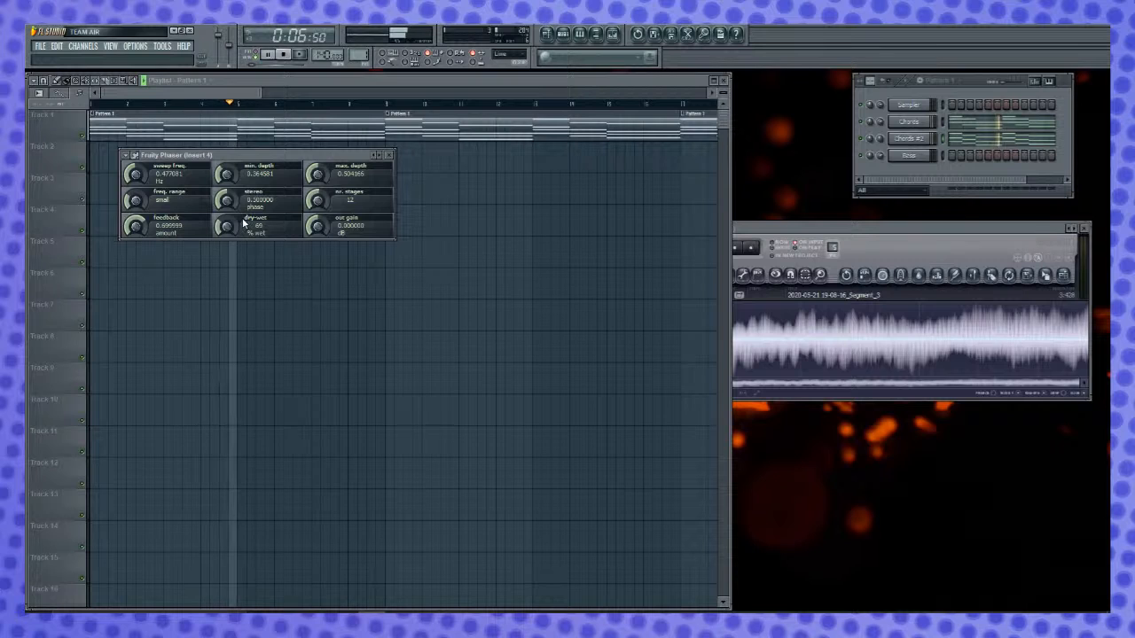
key(space)
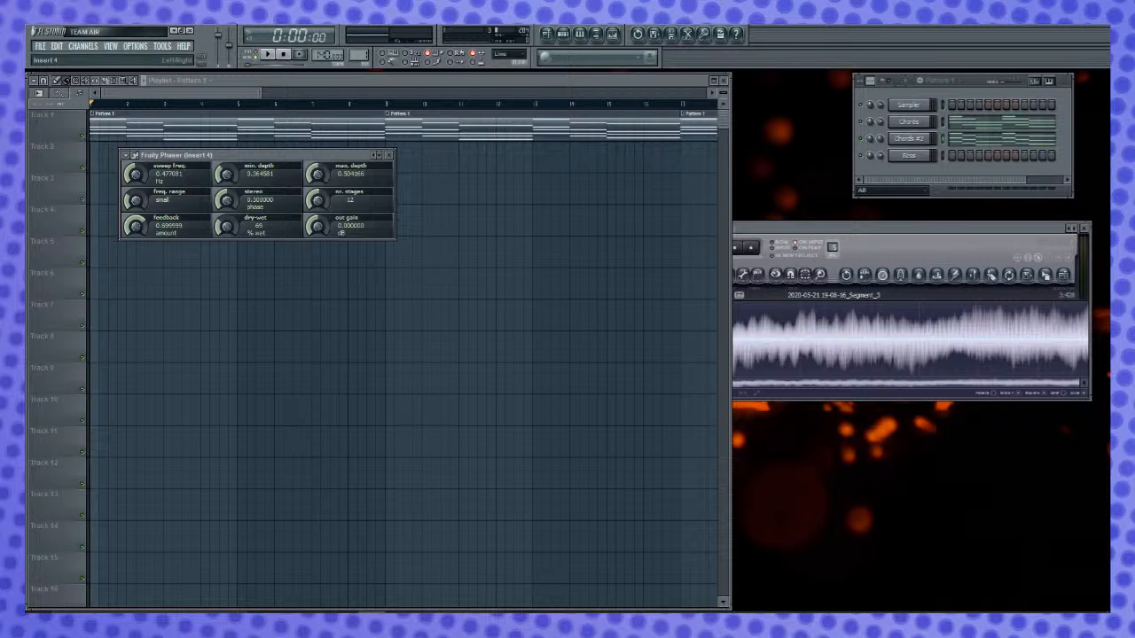
- Play the song from the playlist to hear the layered chords with the phaser
click(282, 78)
key(space)
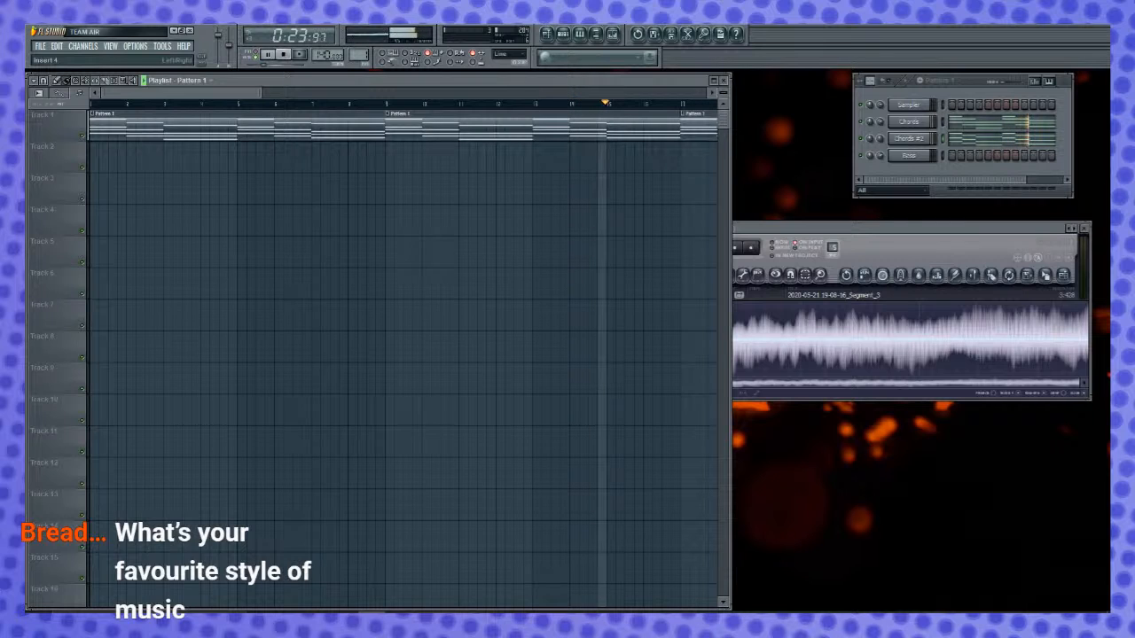
key(space)
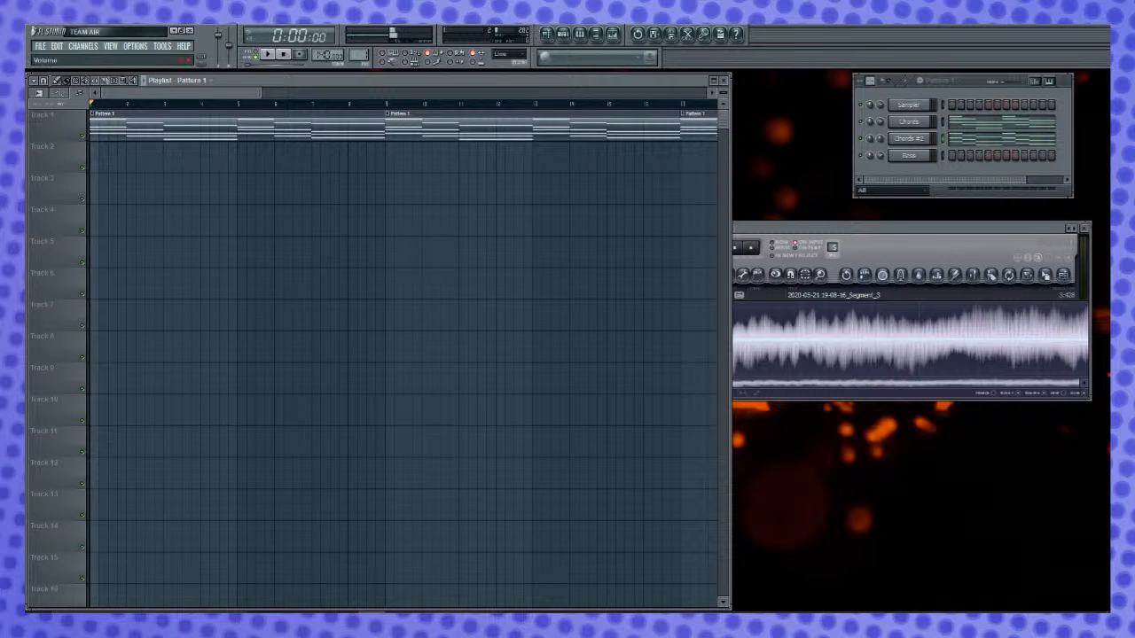
- Open the Chords channel in the piano roll, check its target control choices and audition the chords
click(869, 227)
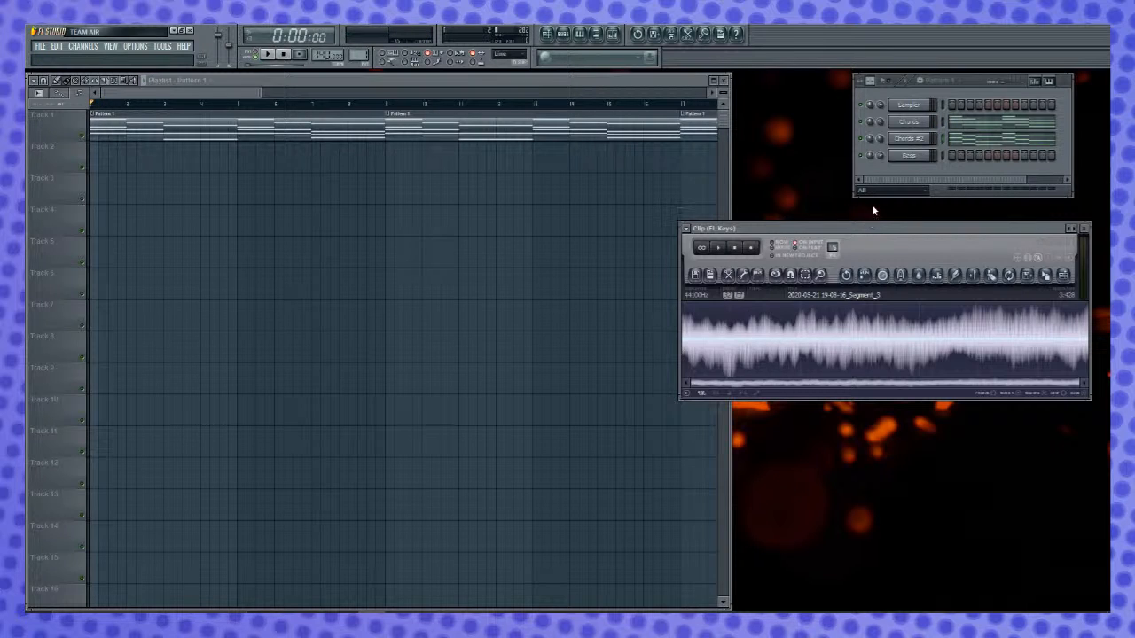
click(977, 84)
right_click(931, 124)
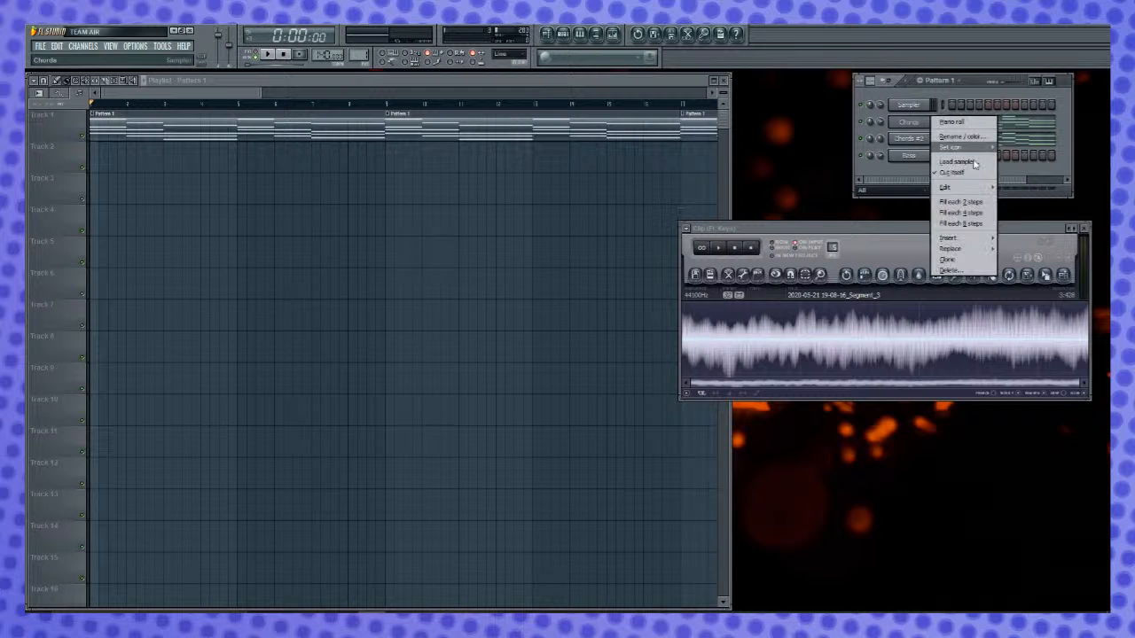
click(952, 122)
click(642, 166)
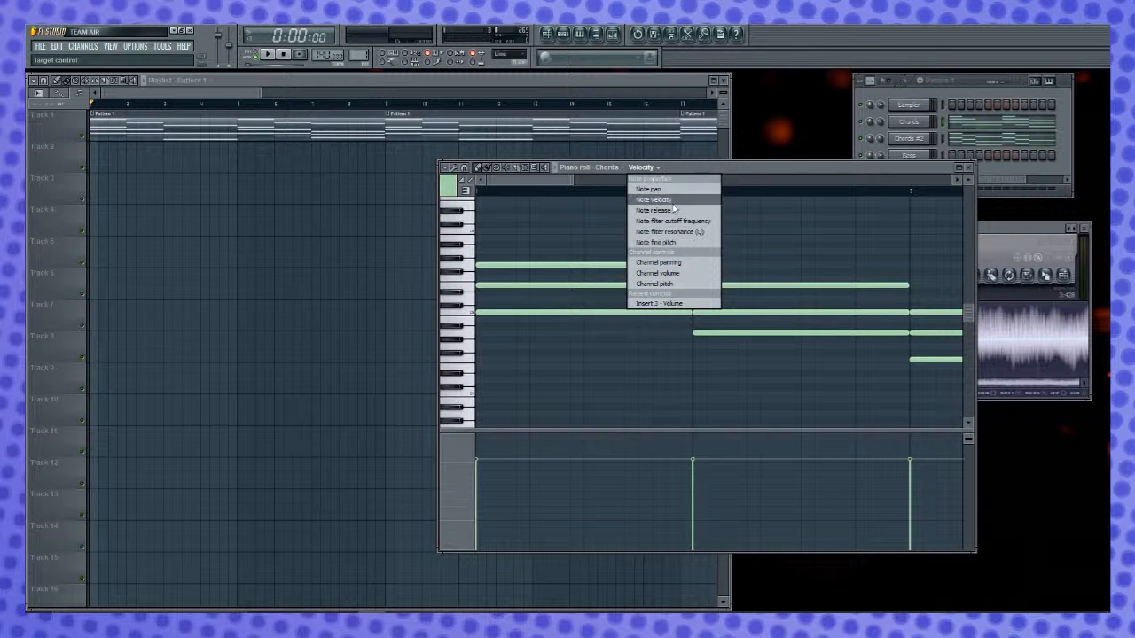
click(774, 164)
key(space)
key(space)
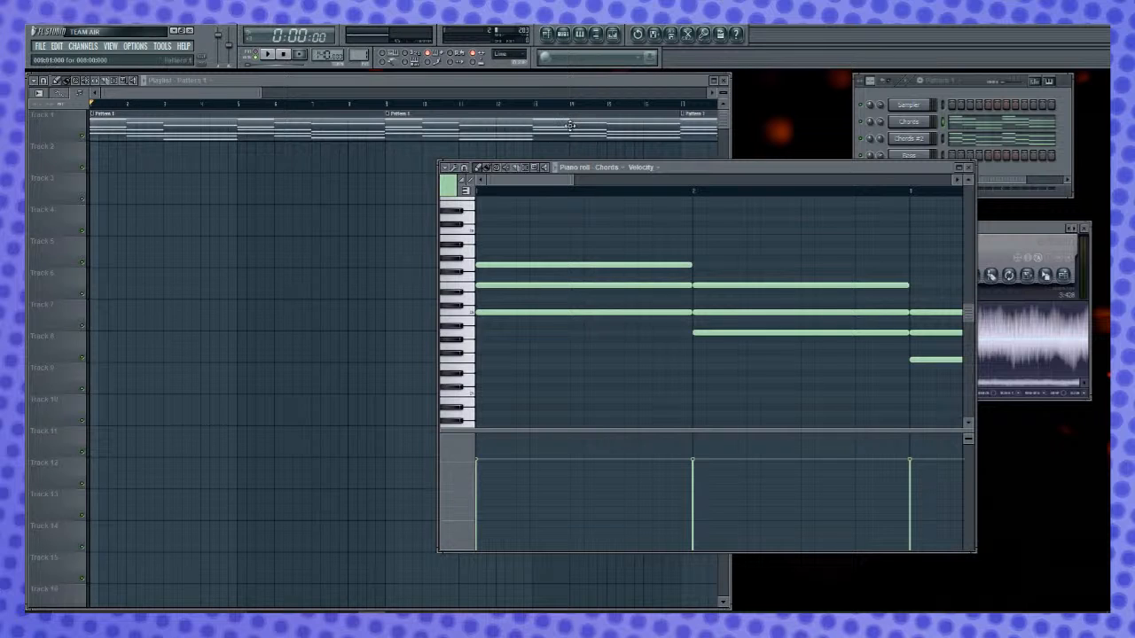
- Lower the main volume slightly, replay the song while watching the Chords notes, and close the piano roll
click(536, 80)
key(space)
key(space)
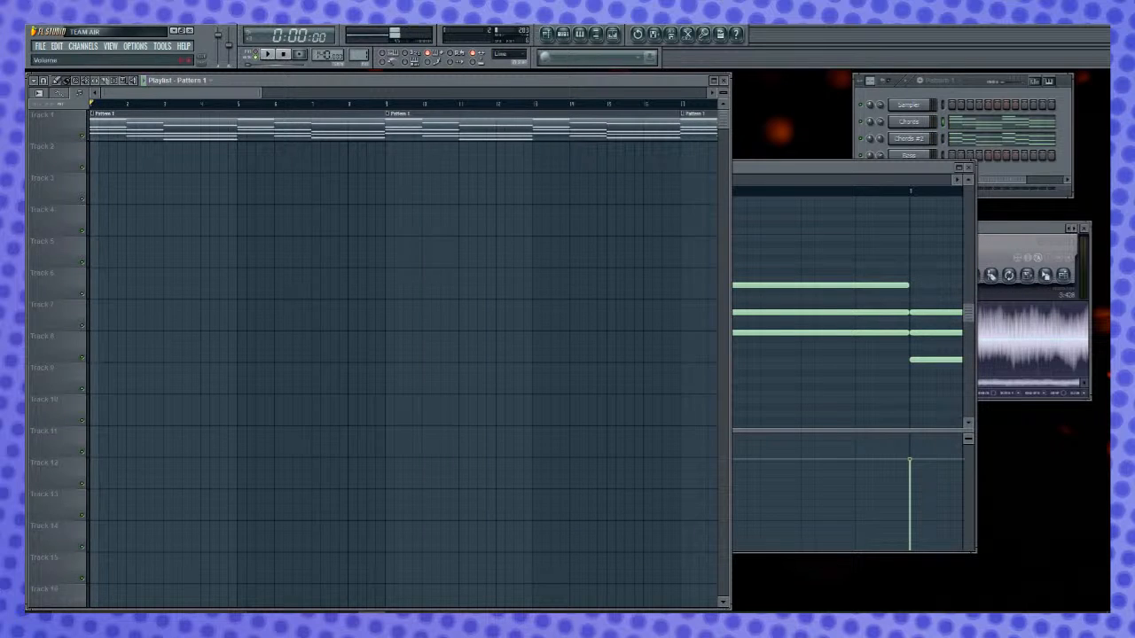
drag(218, 35, 218, 37)
key(space)
key(space)
key(space)
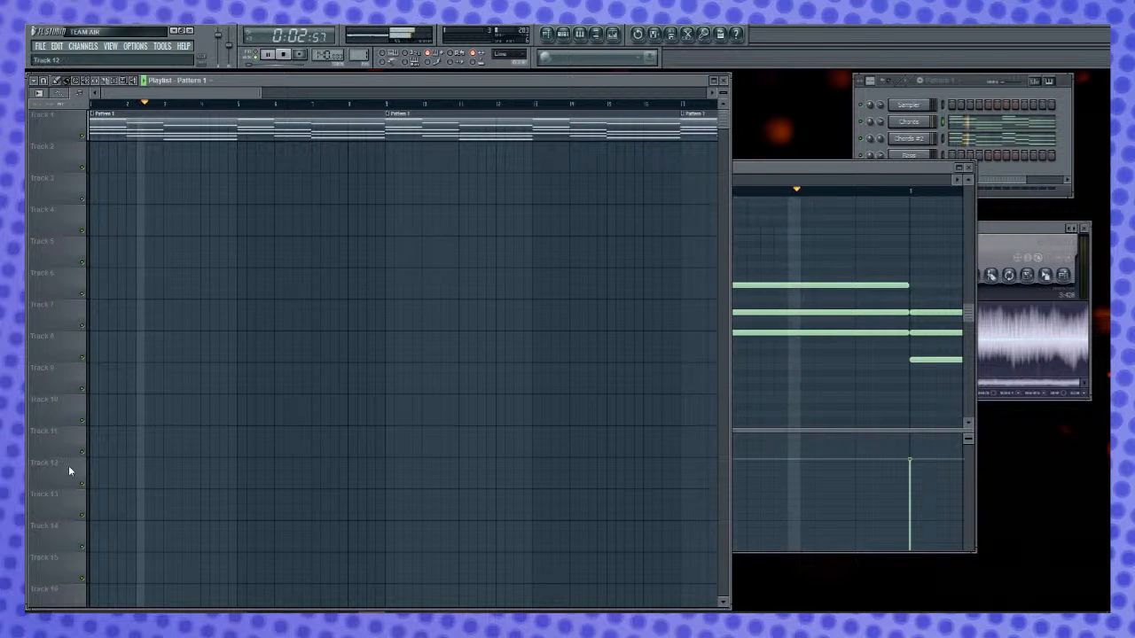
click(935, 168)
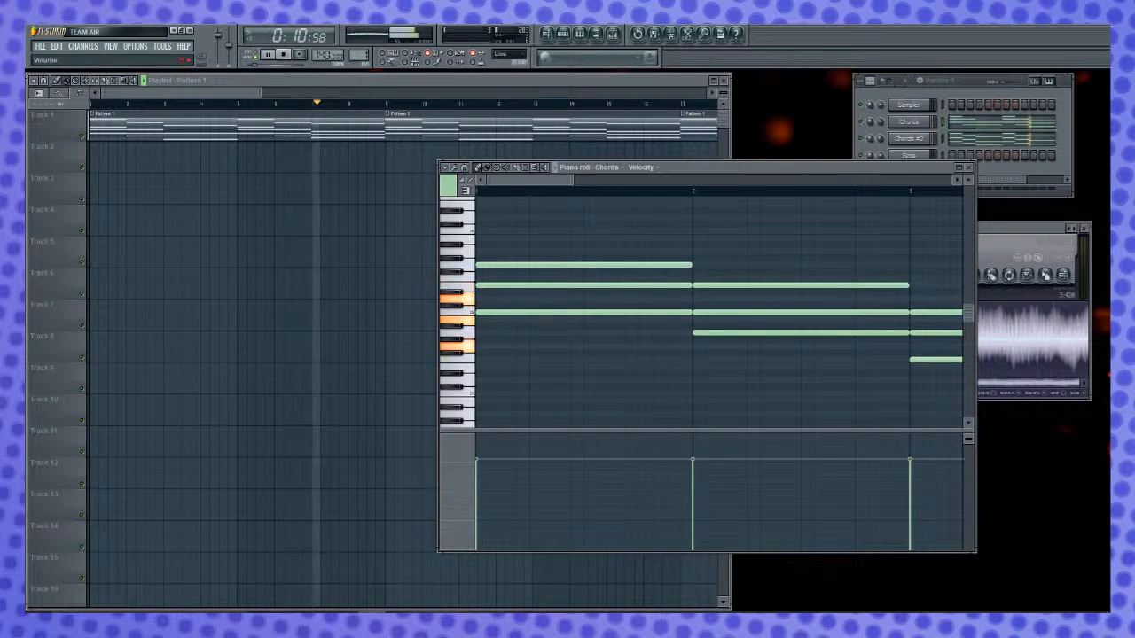
key(space)
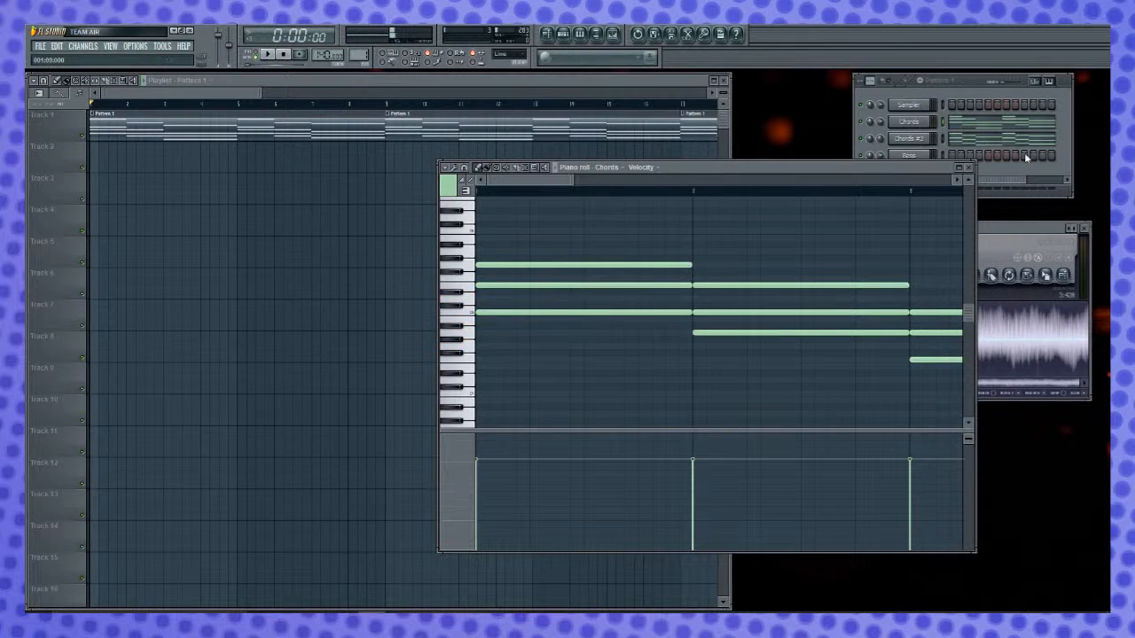
click(968, 167)
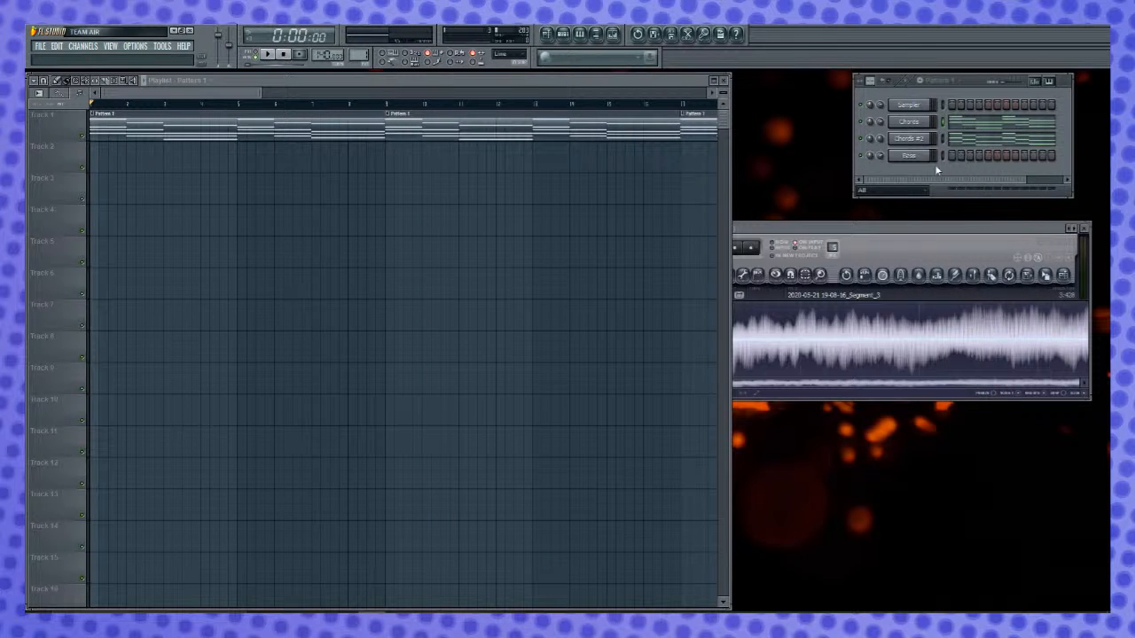
- Open the channel settings of the Bass channel and audition the song briefly
click(924, 158)
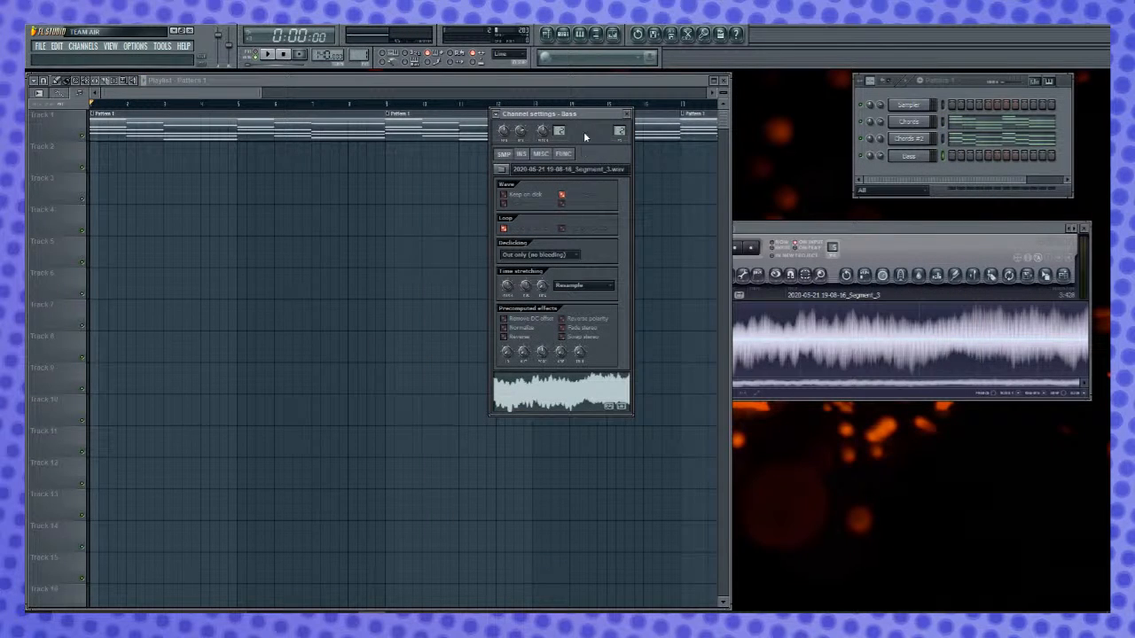
key(space)
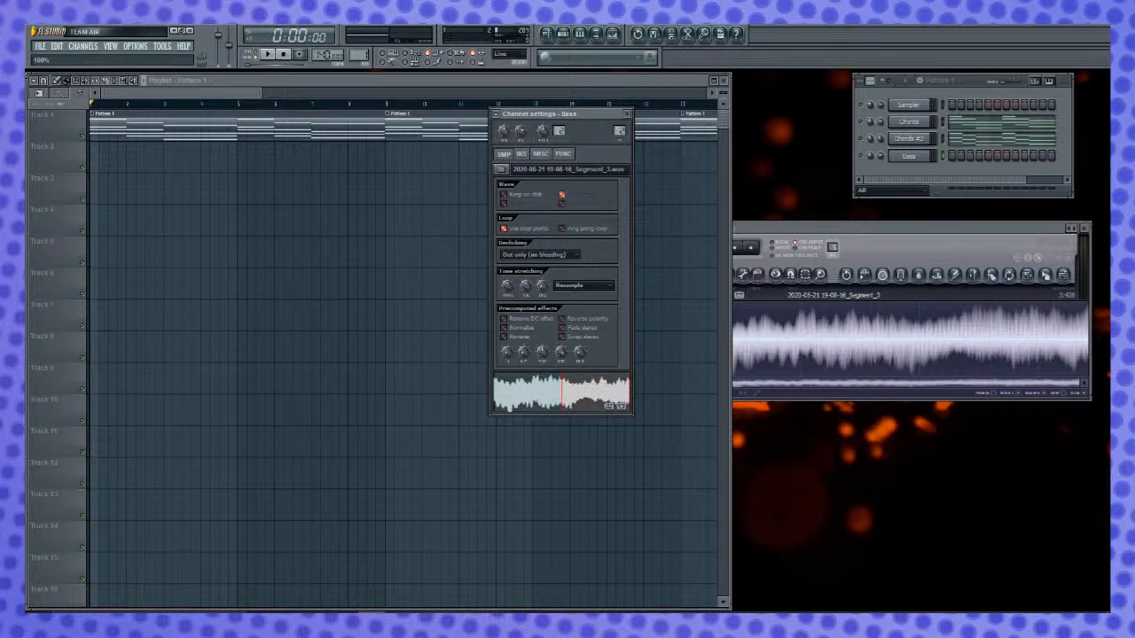
key(space)
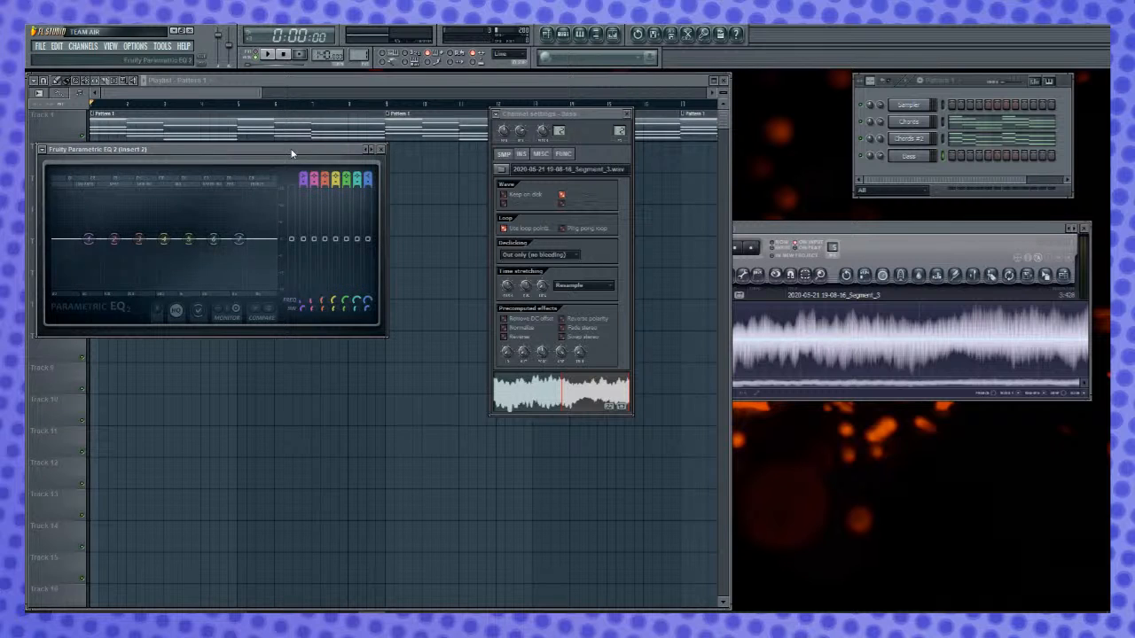
- Pull band 1 of Fruity Parametric EQ 2 on Insert 2 down to about -18 dB at 31 Hz
drag(290, 148, 460, 168)
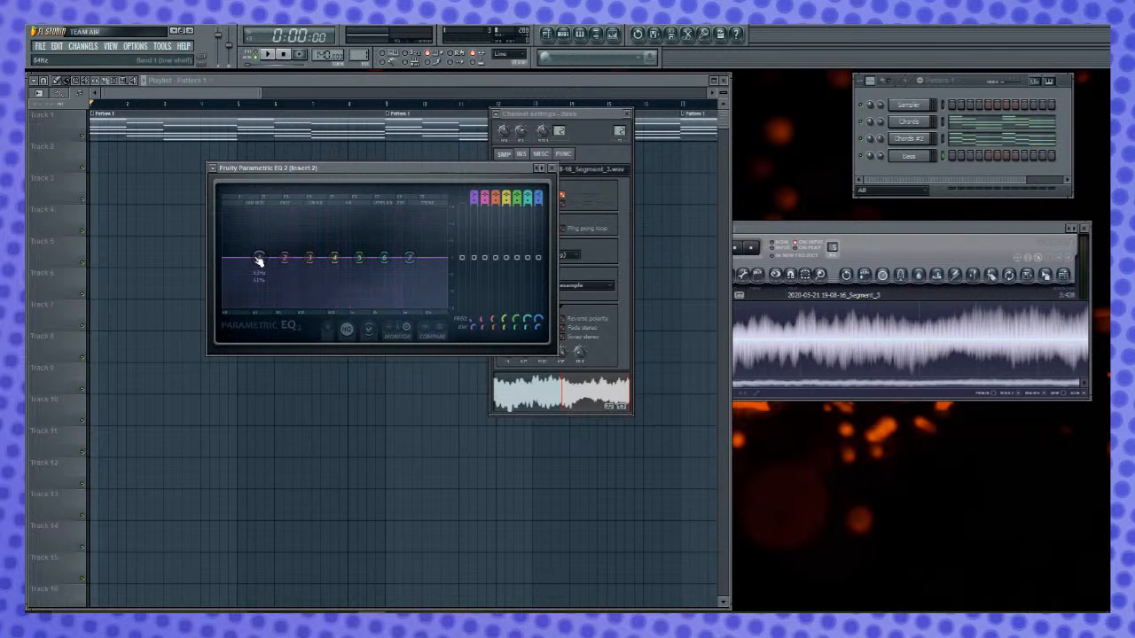
drag(266, 262, 243, 306)
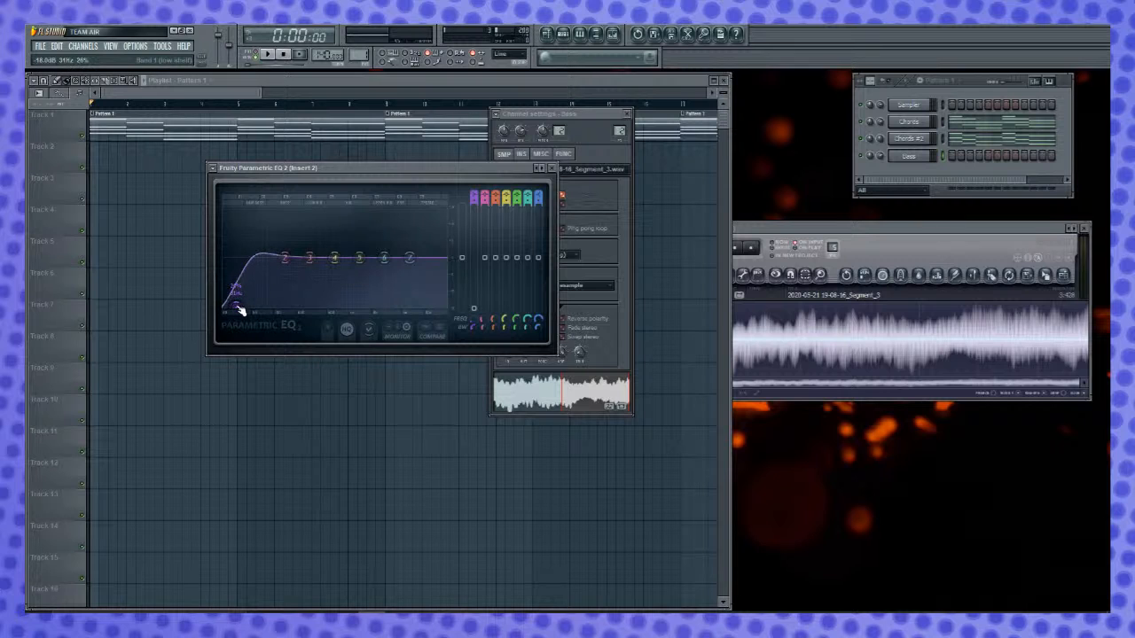
- Boost band 2 of Fruity Parametric EQ 2 strongly and shift it slightly lower in frequency
drag(284, 258, 275, 225)
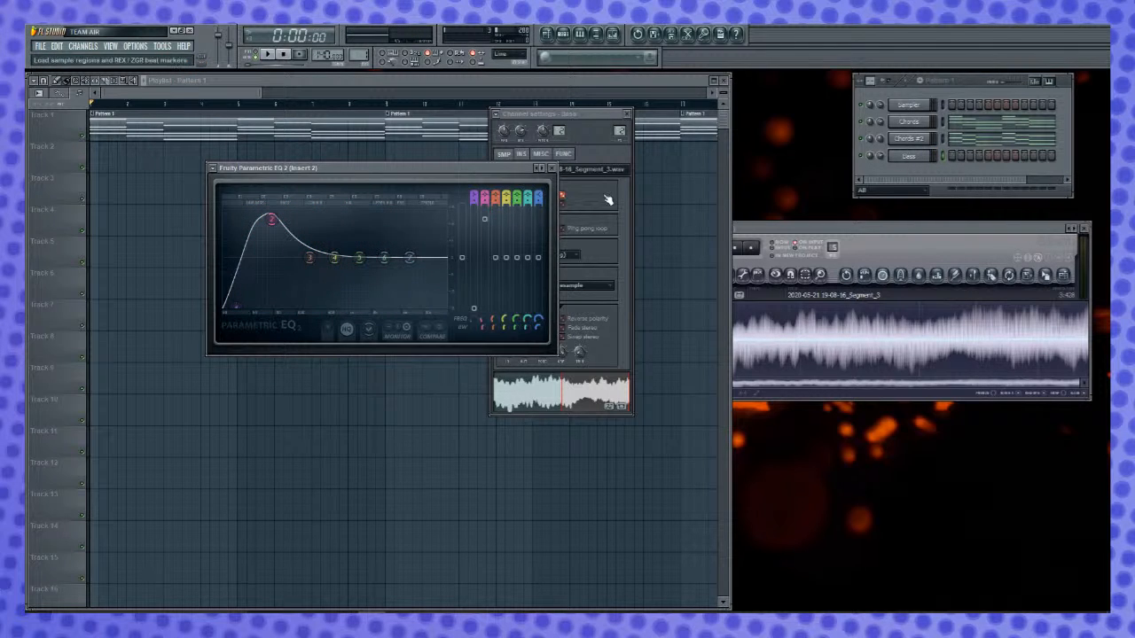
- Turn on Porta and Mono in the Bass channel's polyphony settings, and close the channel settings and the EQ
click(572, 202)
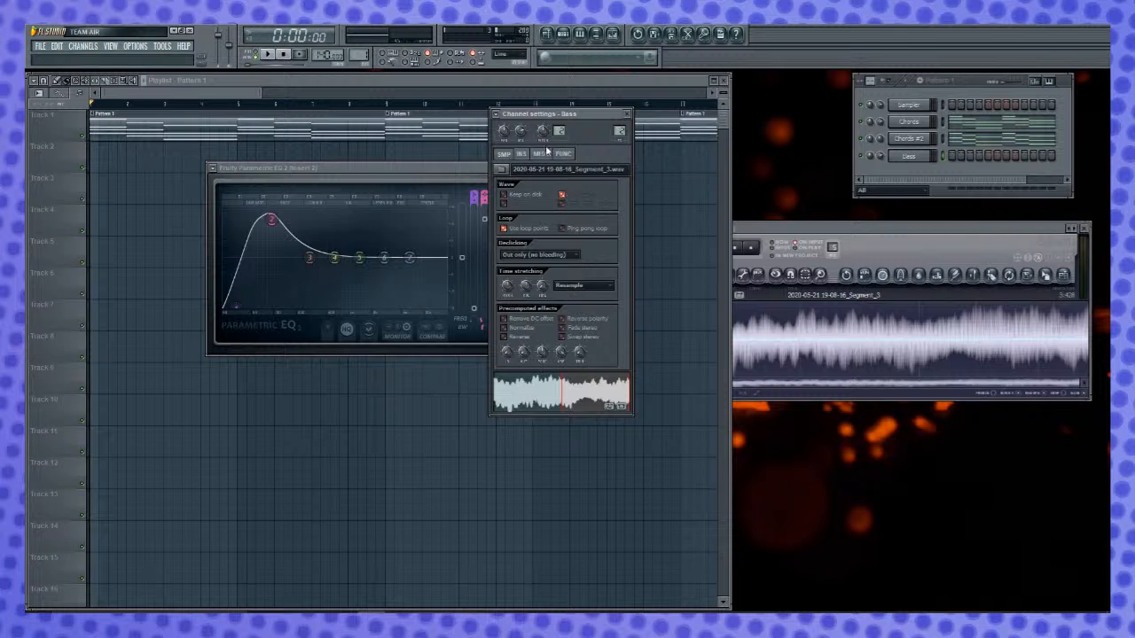
click(539, 154)
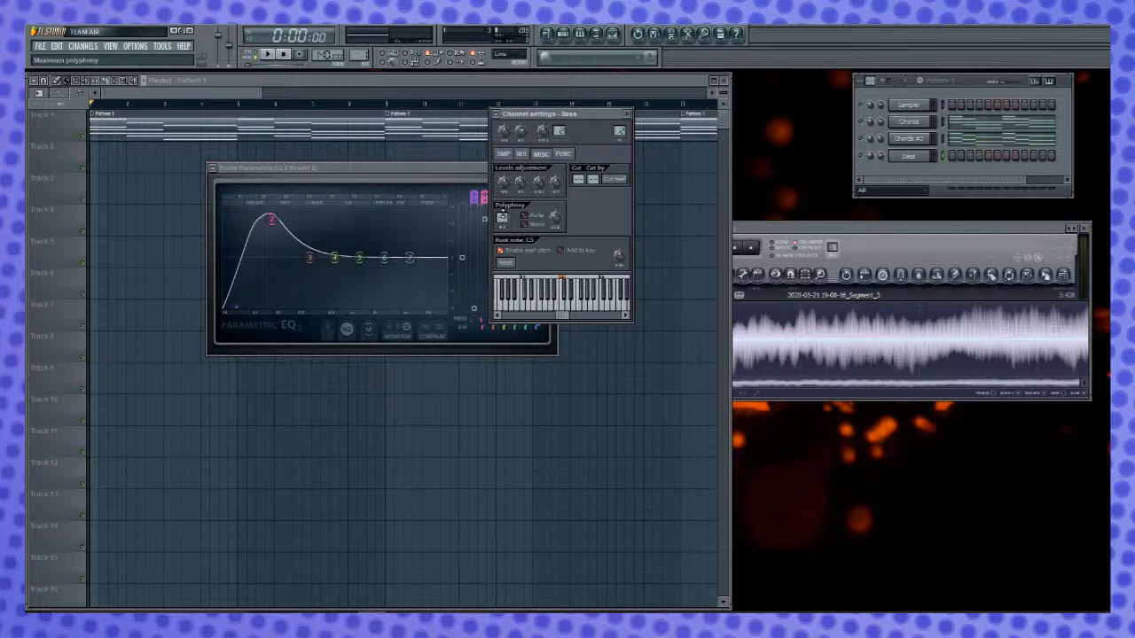
click(525, 215)
click(532, 225)
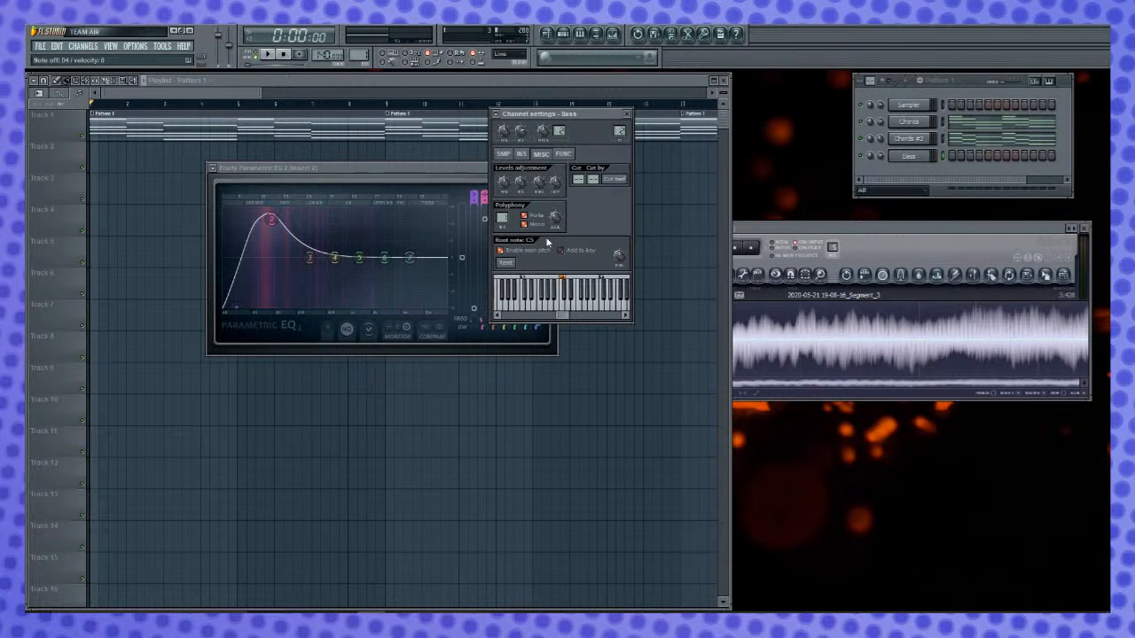
click(627, 114)
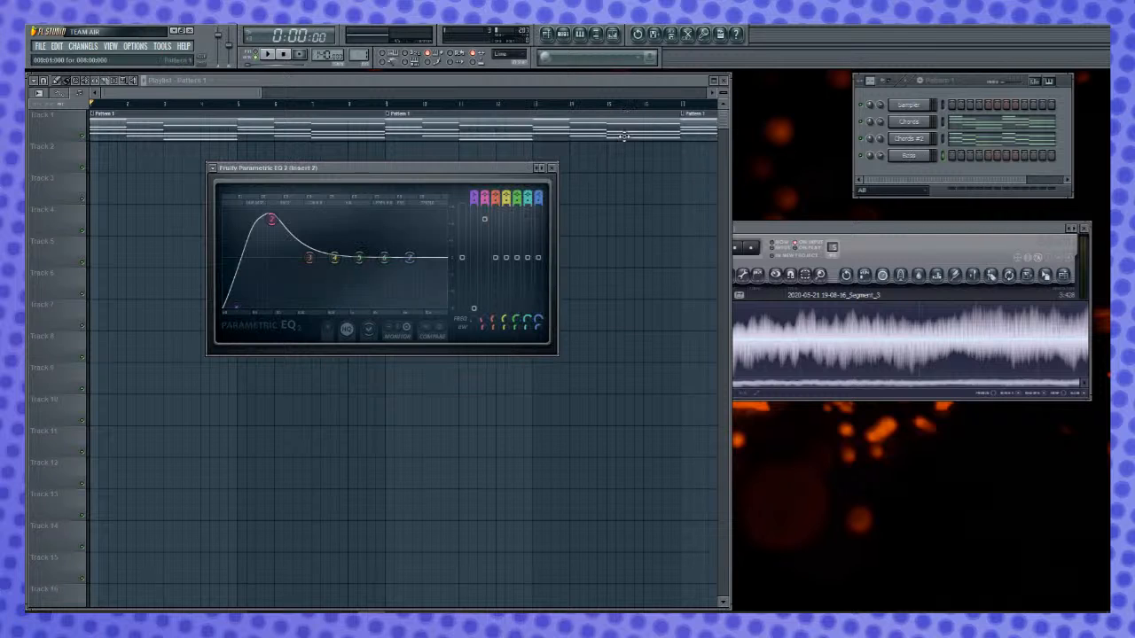
click(550, 169)
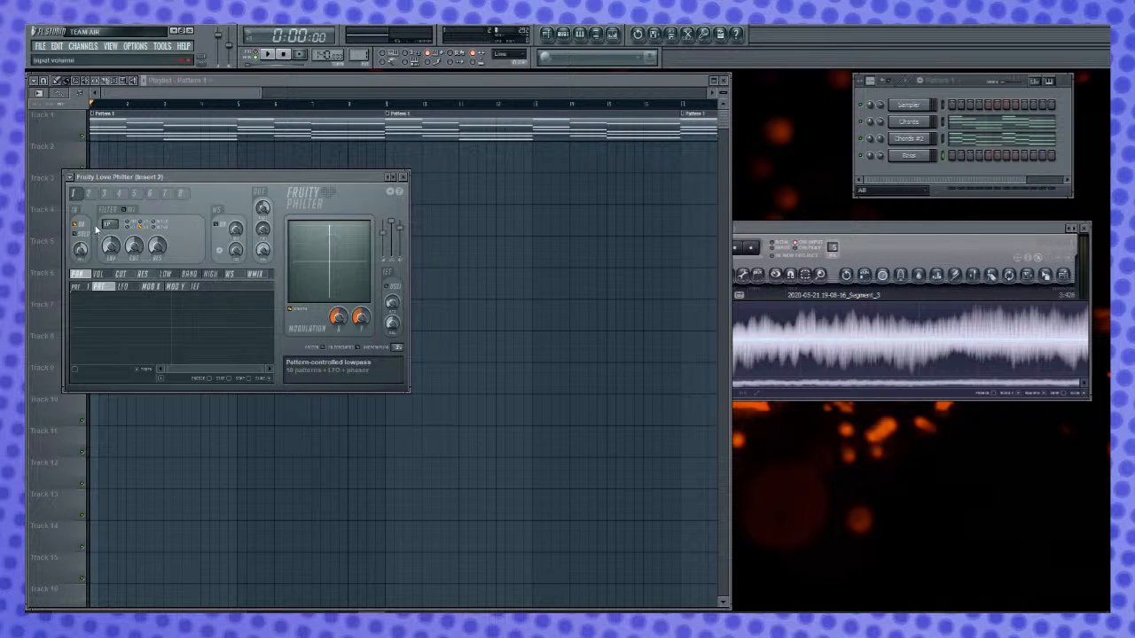
- Load the Simple lowpass preset in Fruity Love Philter on Insert 2
click(71, 178)
mouse_move(93, 207)
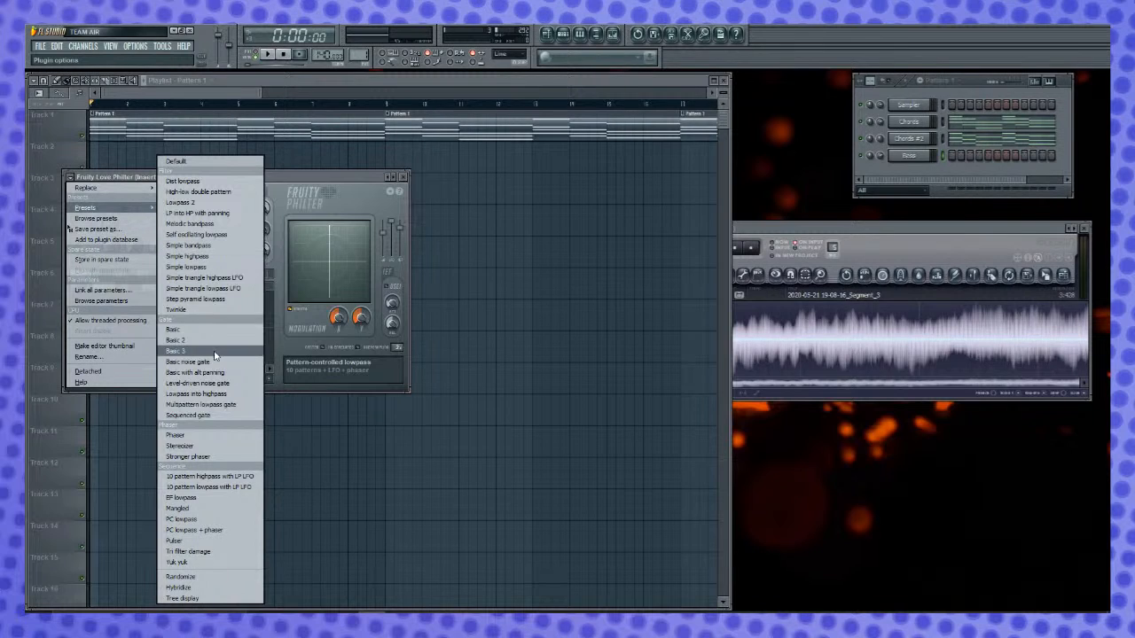
click(222, 266)
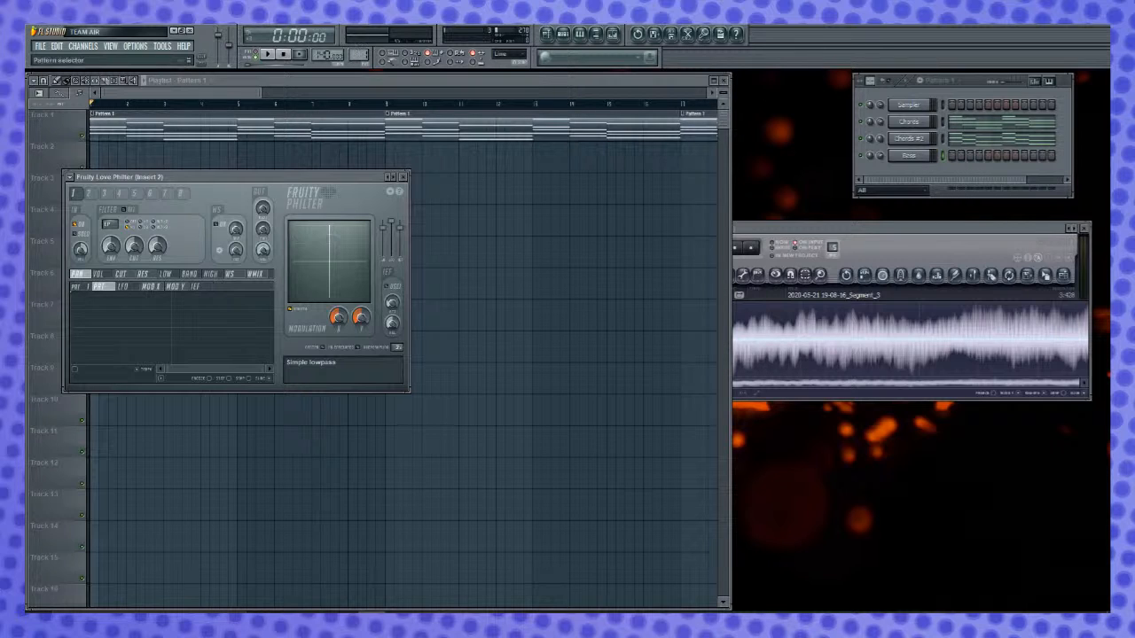
- Open the Bass channel's piano roll in Pattern 2 and enter a one-bar note at bar 1
right_click(909, 157)
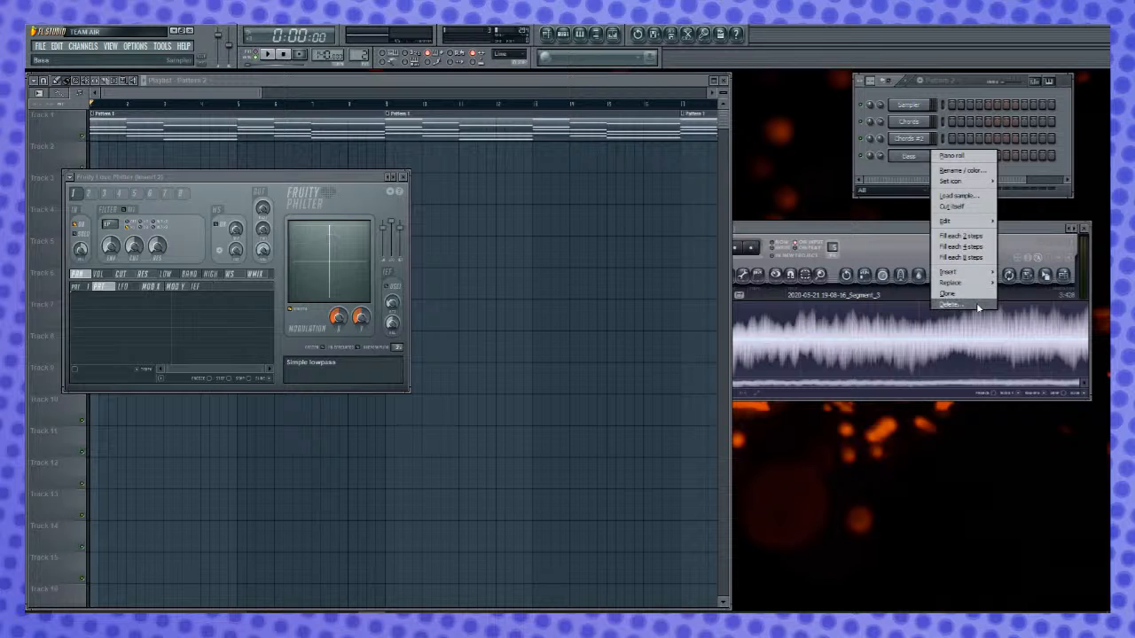
click(966, 155)
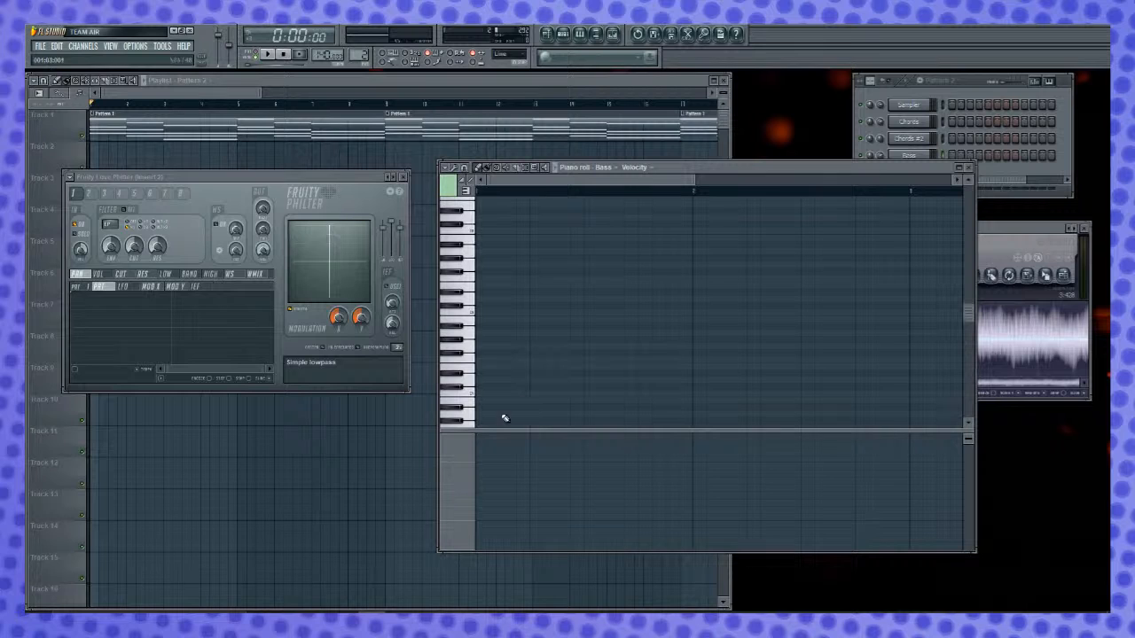
click(474, 325)
drag(481, 325, 481, 310)
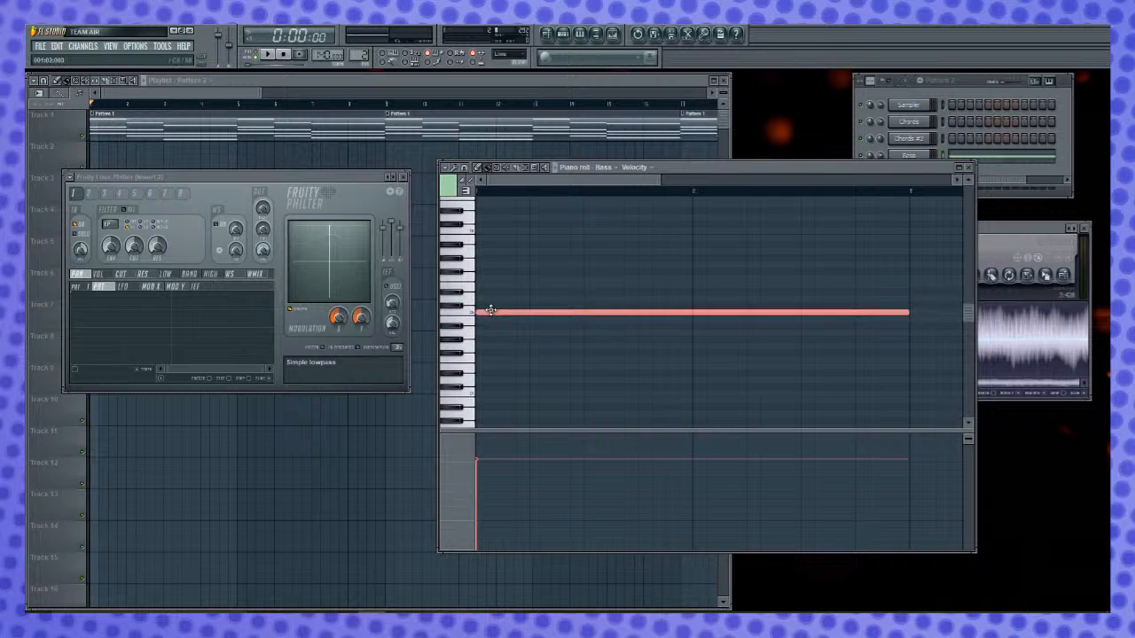
drag(913, 312, 683, 335)
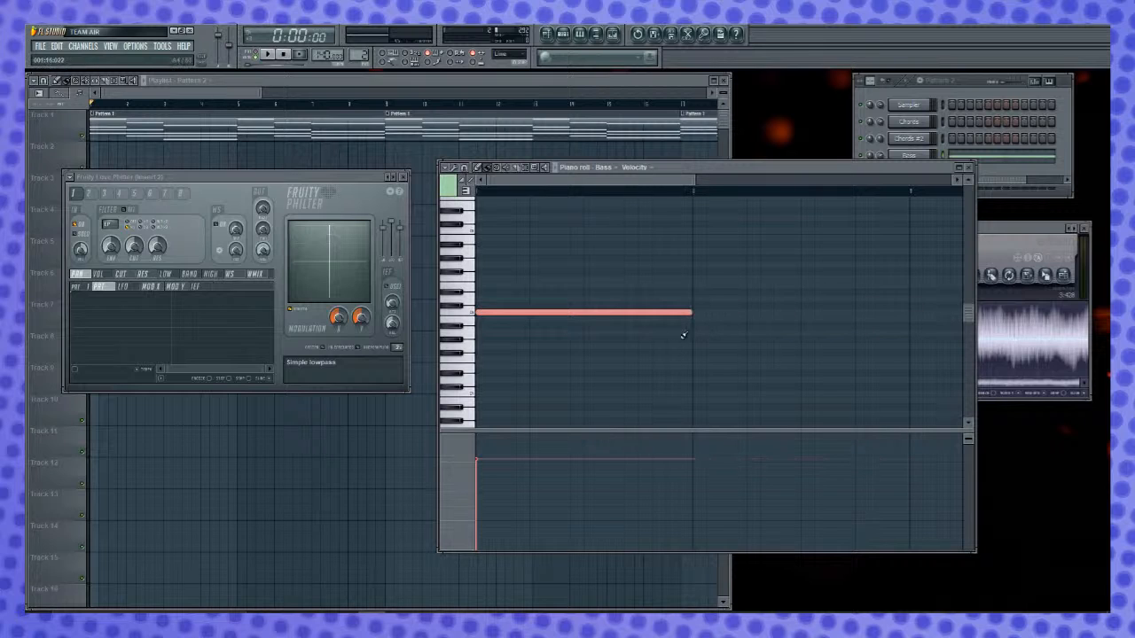
- Add a one-bar Bass note at bar 2 and raise it two semitones
click(473, 348)
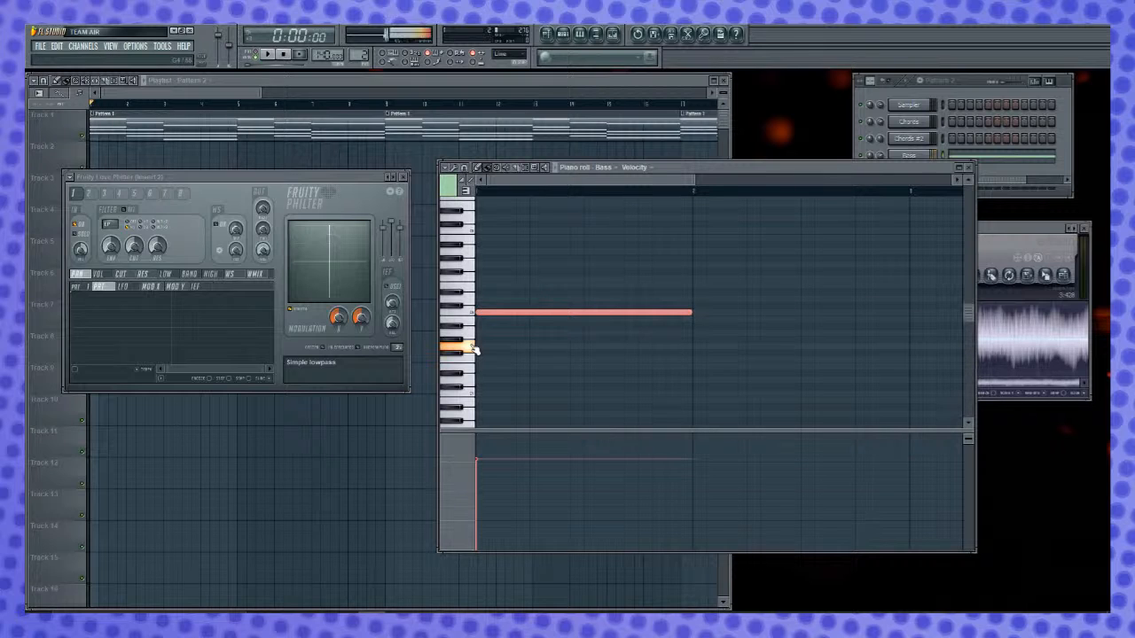
click(703, 349)
drag(520, 188, 616, 197)
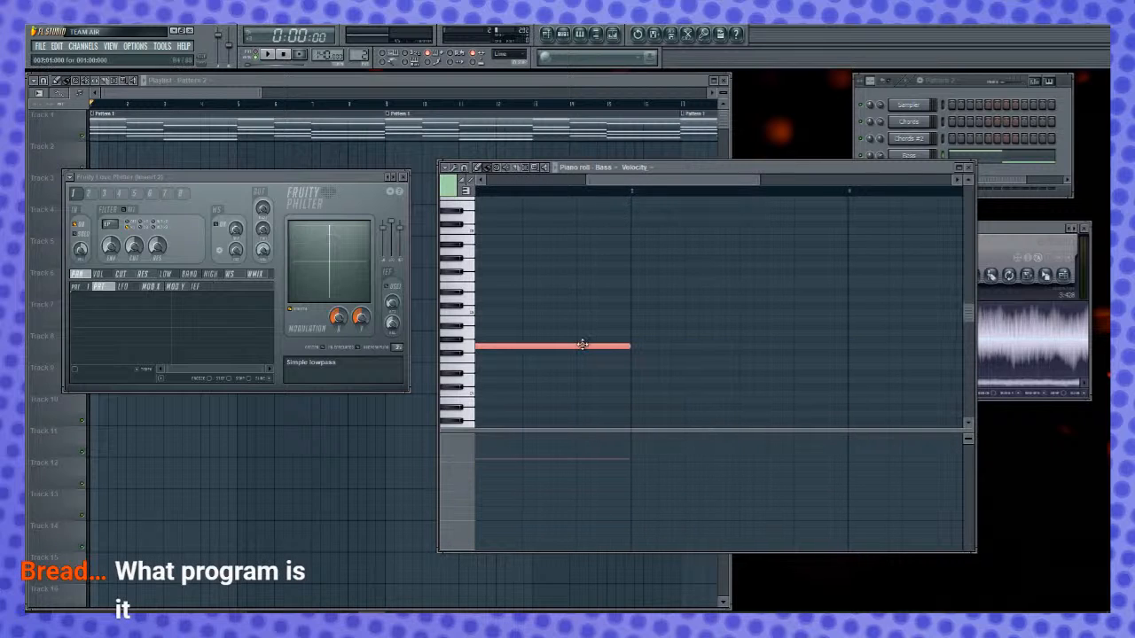
mouse_move(557, 346)
mouse_down()
mouse_move(557, 321)
mouse_move(560, 333)
mouse_up()
- Enter a lower third Bass note at bar 3 and extend it to two bars, up to bar 5
drag(634, 359, 648, 359)
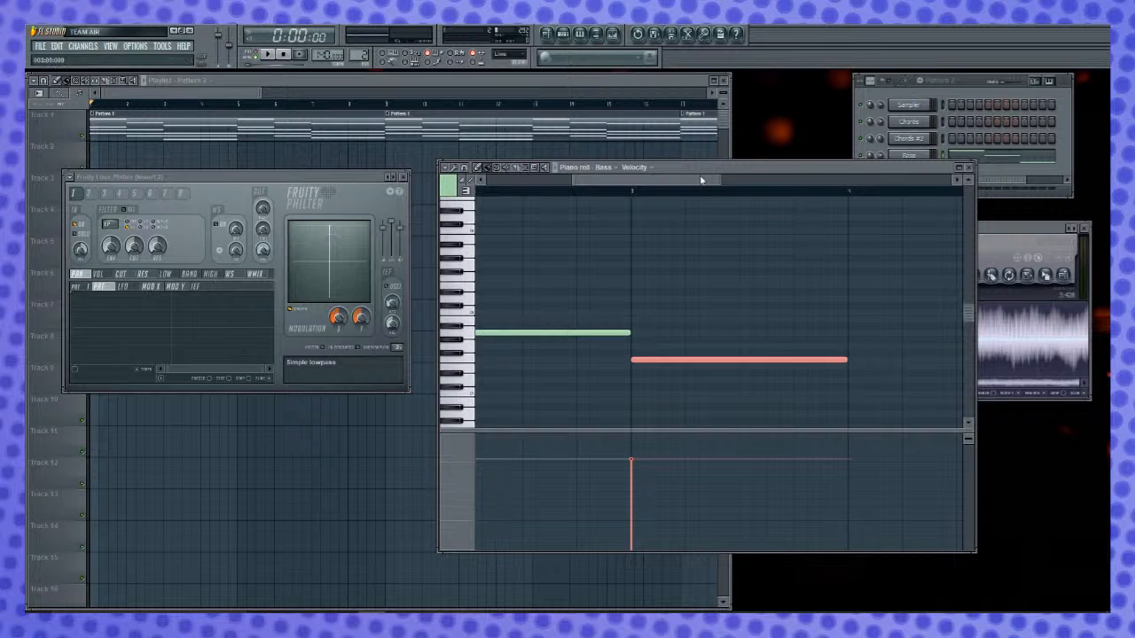
drag(689, 185, 734, 178)
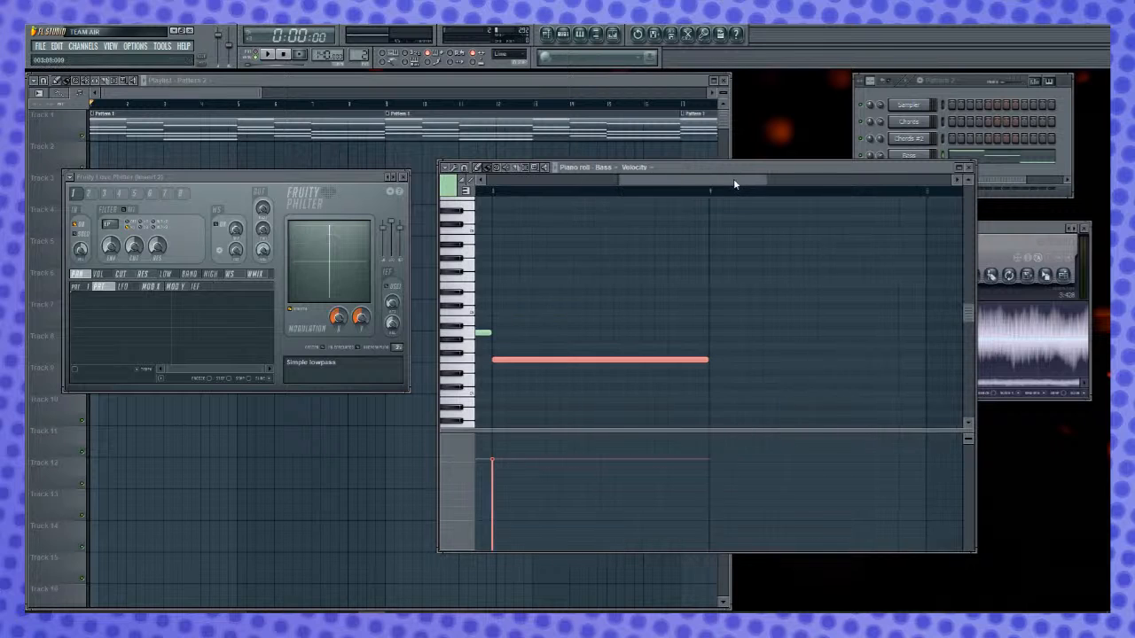
click(716, 360)
right_click(717, 362)
drag(696, 360, 915, 370)
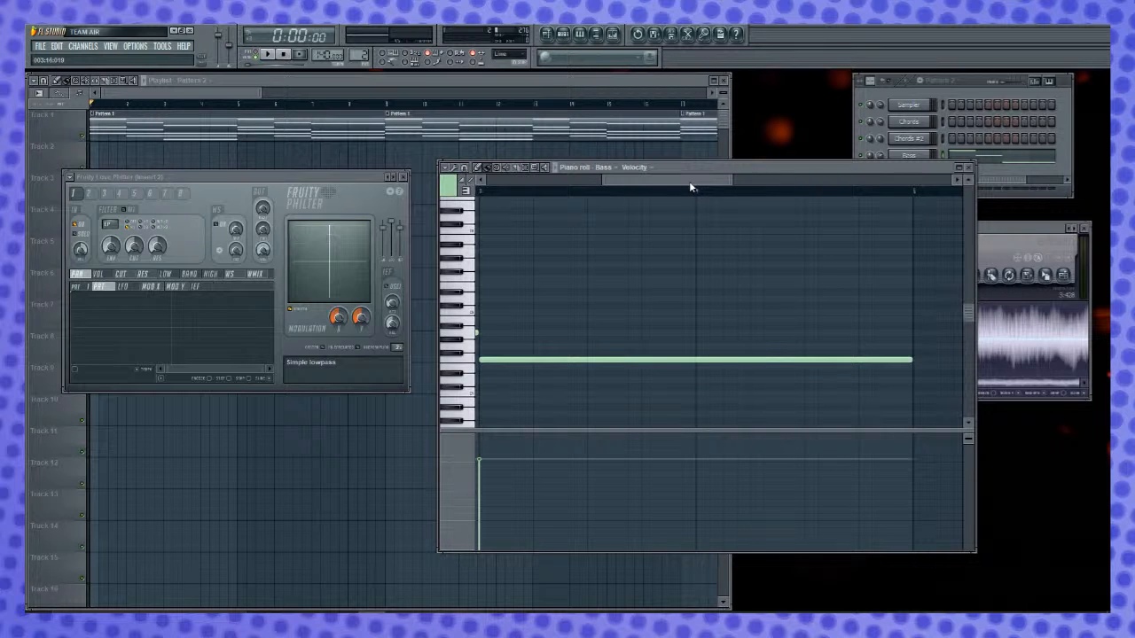
- Add a one-bar Bass note at bar 5 and raise it to the pitch of the first note
drag(690, 185, 794, 232)
scroll(665, 305, up, 3)
drag(730, 181, 614, 271)
scroll(613, 292, down, 3)
drag(661, 177, 759, 213)
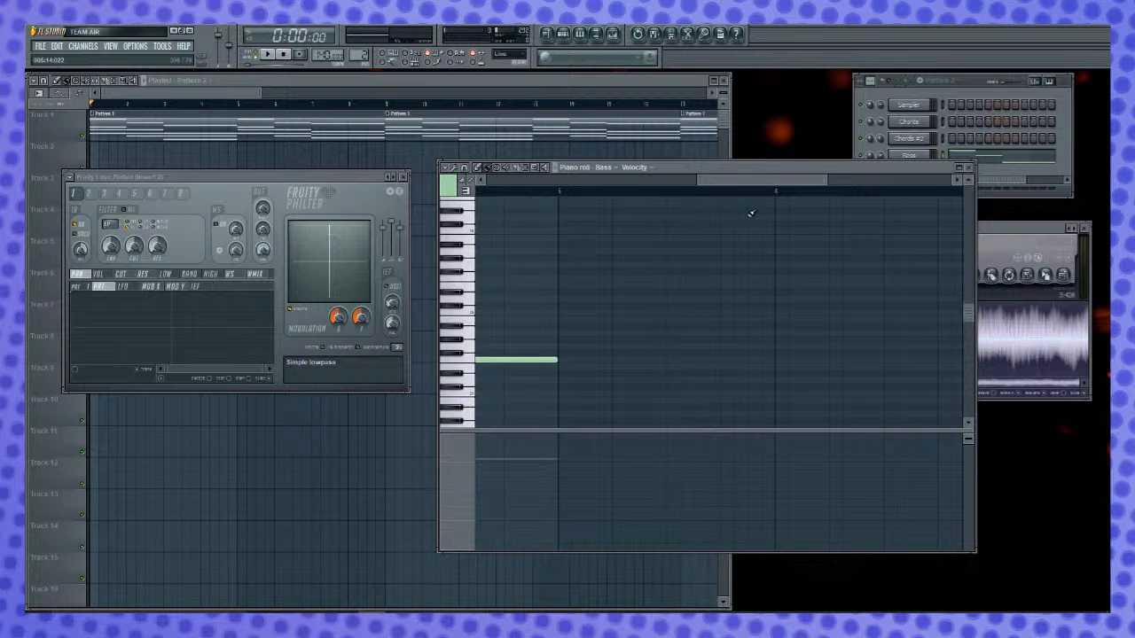
mouse_move(766, 182)
mouse_down()
mouse_move(524, 203)
mouse_move(684, 231)
mouse_move(693, 242)
mouse_move(603, 243)
mouse_move(724, 295)
mouse_move(517, 309)
mouse_move(705, 318)
mouse_move(593, 333)
mouse_up()
drag(630, 180, 759, 259)
click(474, 338)
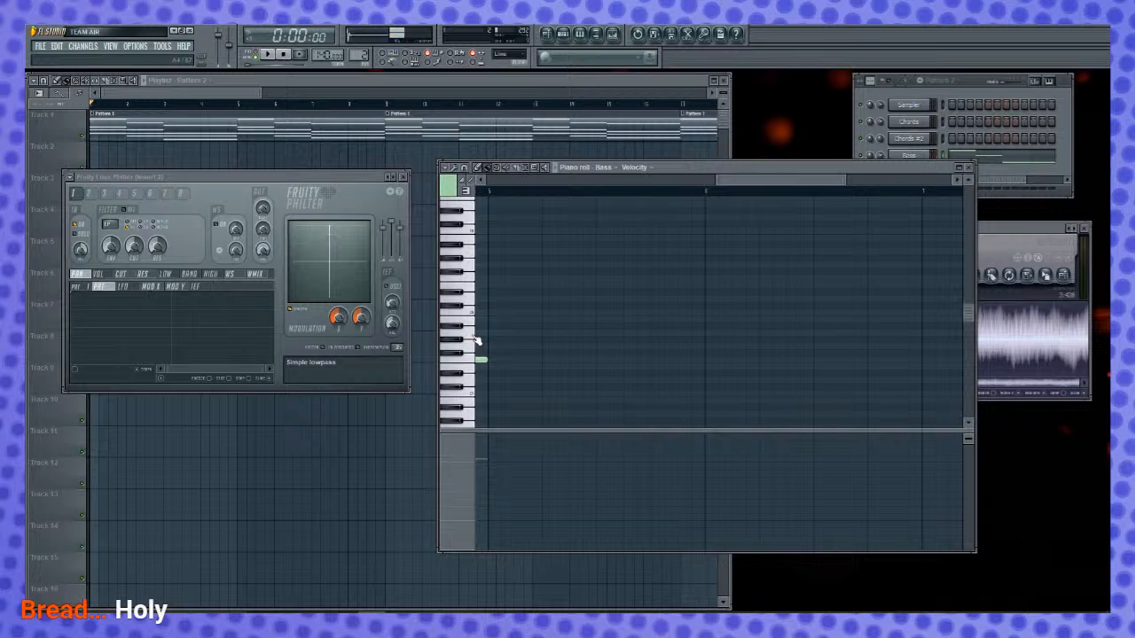
click(494, 333)
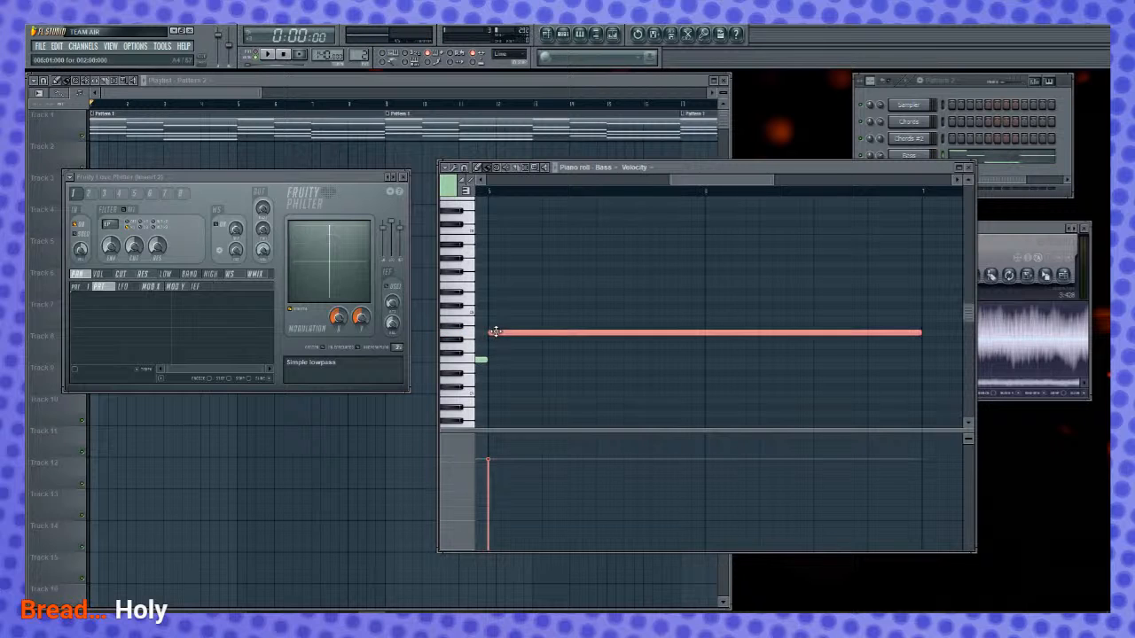
drag(925, 332, 705, 344)
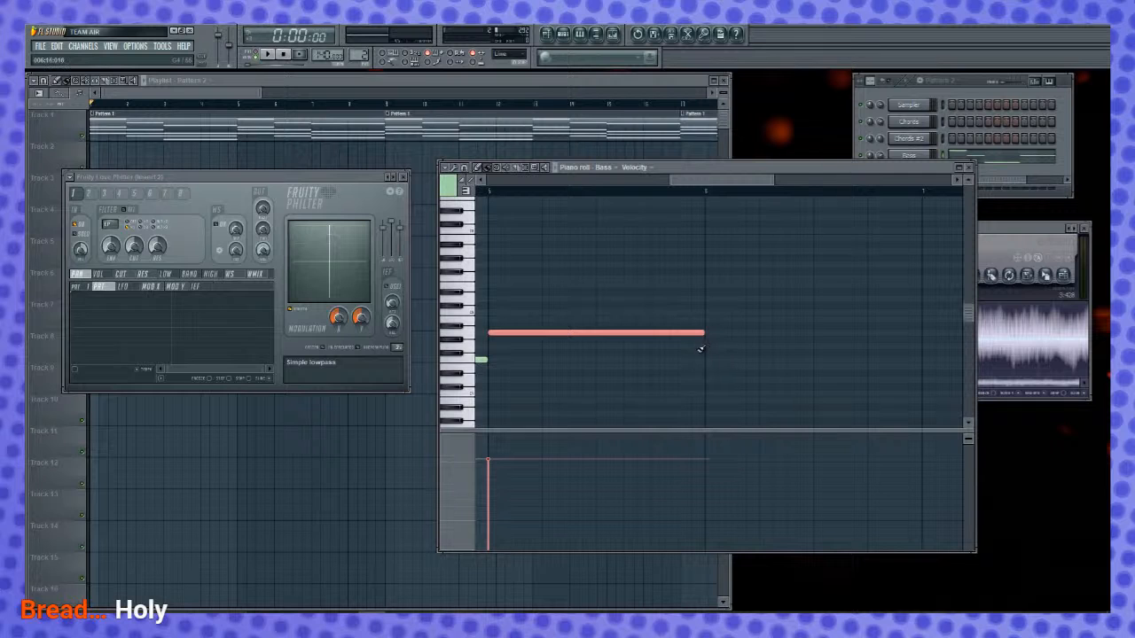
drag(705, 186, 665, 201)
drag(743, 329, 743, 309)
- Audition lower pitches and add a one-bar Bass note at bar 6, three semitones below the bar 5 note
drag(698, 177, 804, 200)
scroll(641, 281, down, 3)
click(460, 330)
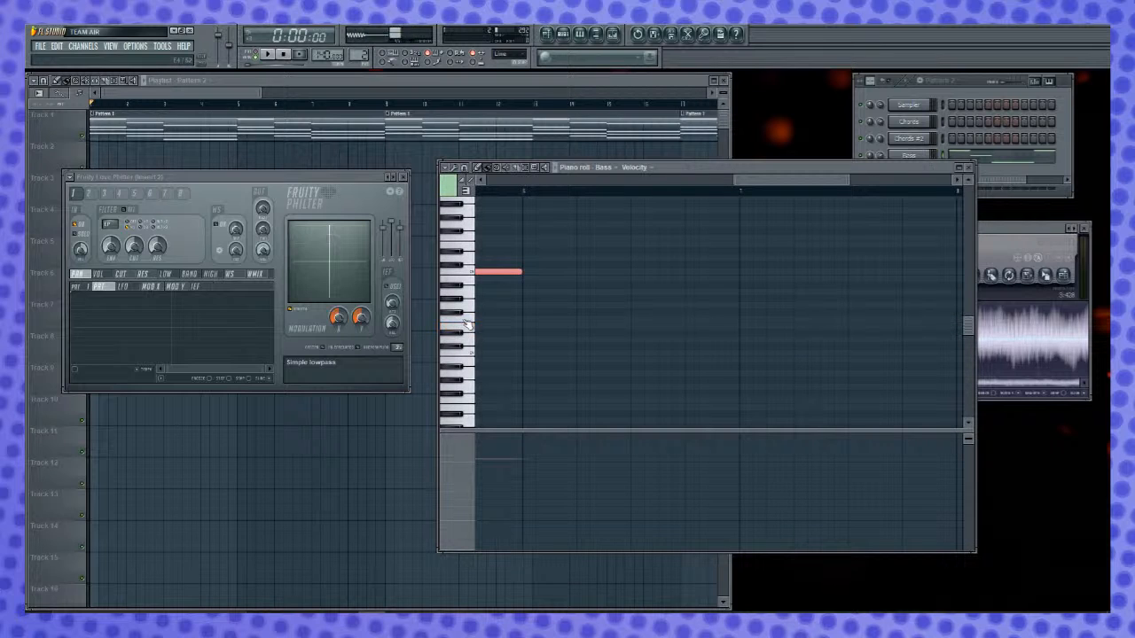
click(471, 312)
click(468, 295)
click(531, 294)
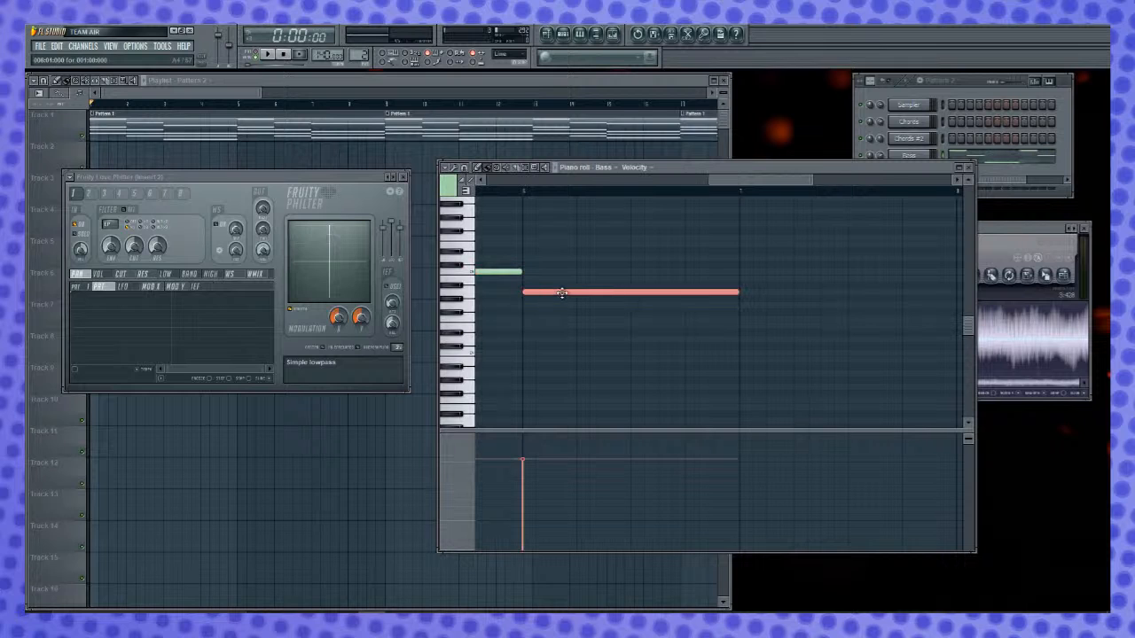
- Add a slightly lower Bass note at bar 7, extend it to bar 9, and return to the pattern's start
click(471, 310)
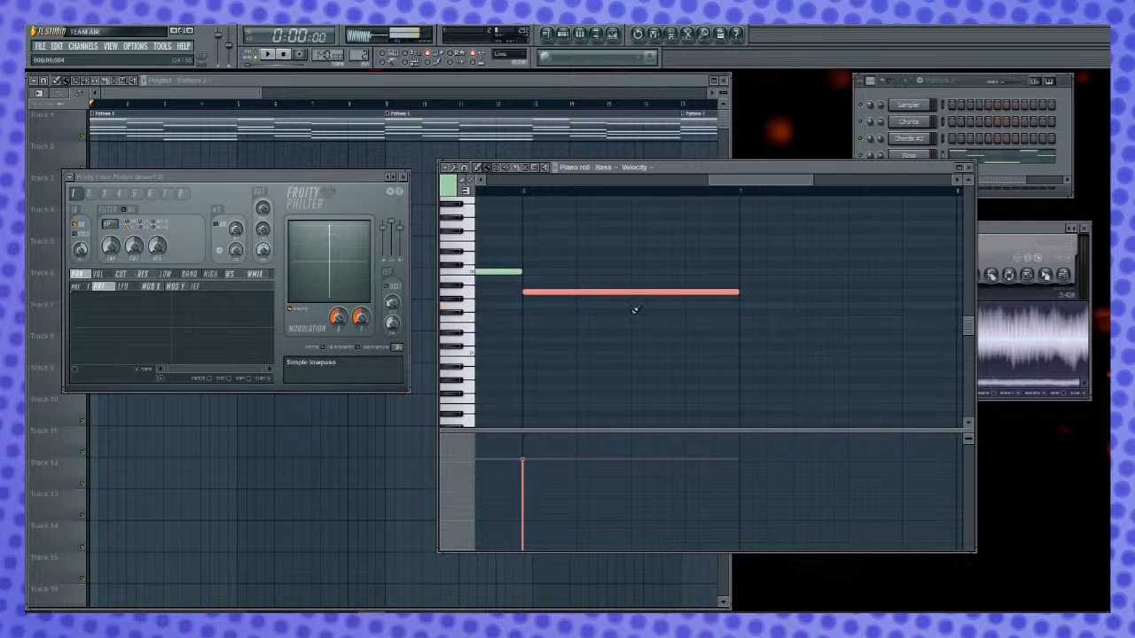
click(747, 306)
drag(711, 180, 776, 196)
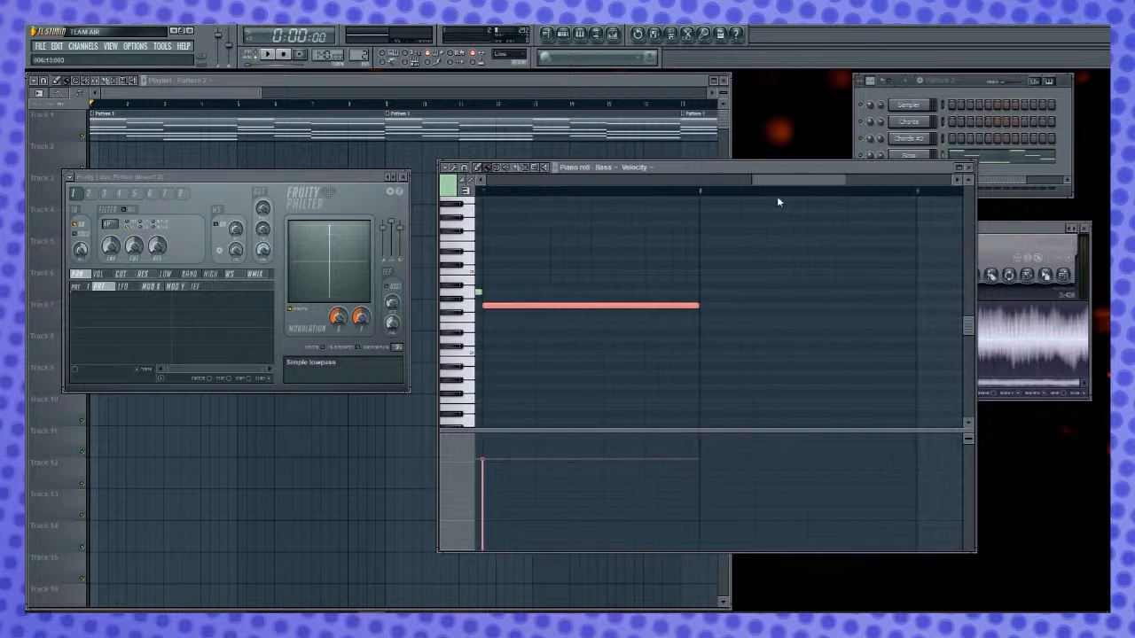
click(575, 306)
drag(579, 306, 792, 308)
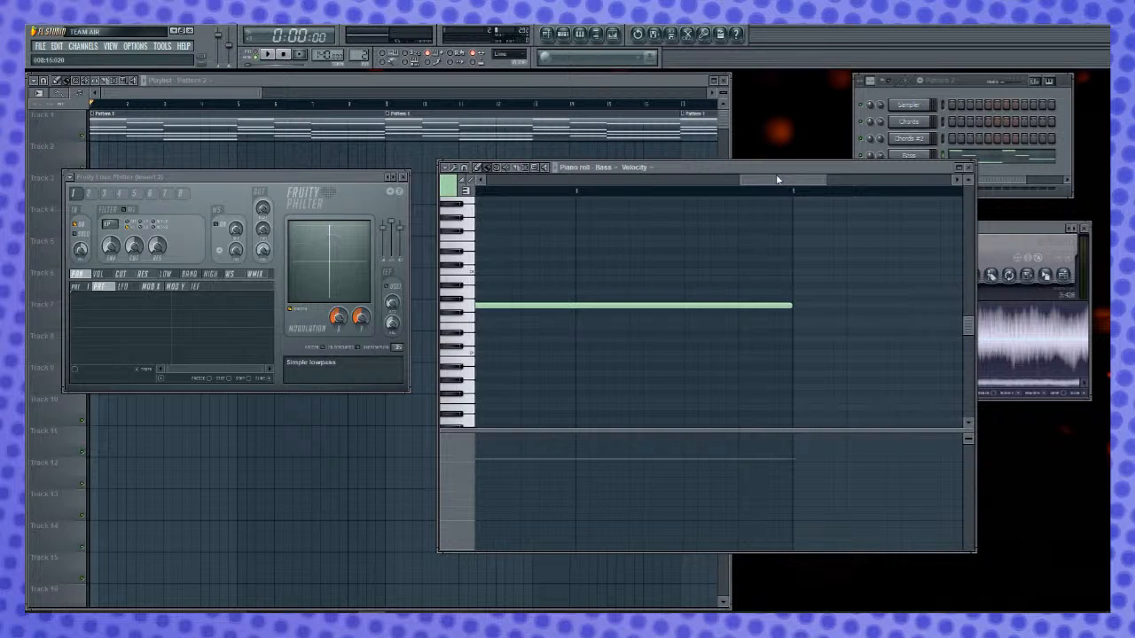
drag(778, 180, 451, 199)
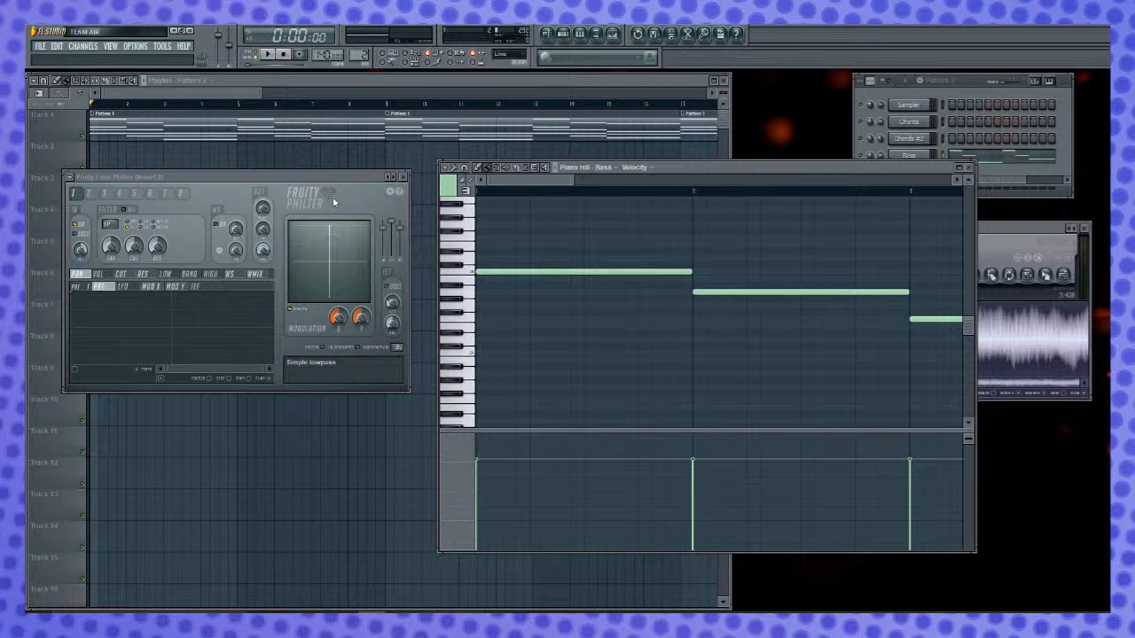
- Place Pattern 2 clips on Track 2 of the playlist at bars 1 and 9
drag(353, 174, 355, 173)
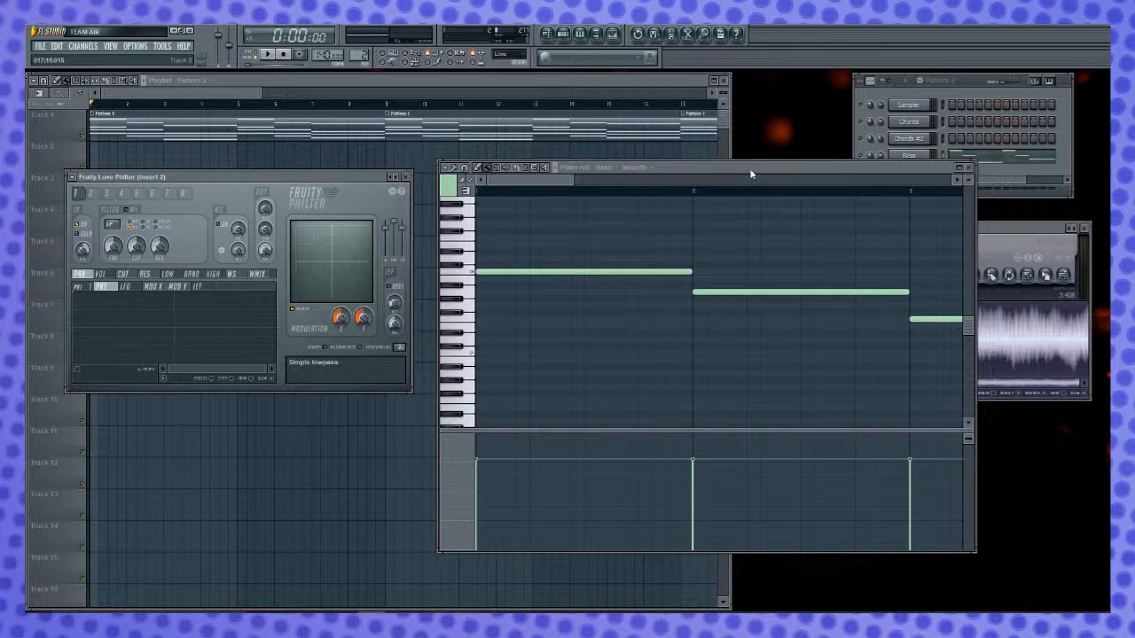
drag(537, 181, 311, 249)
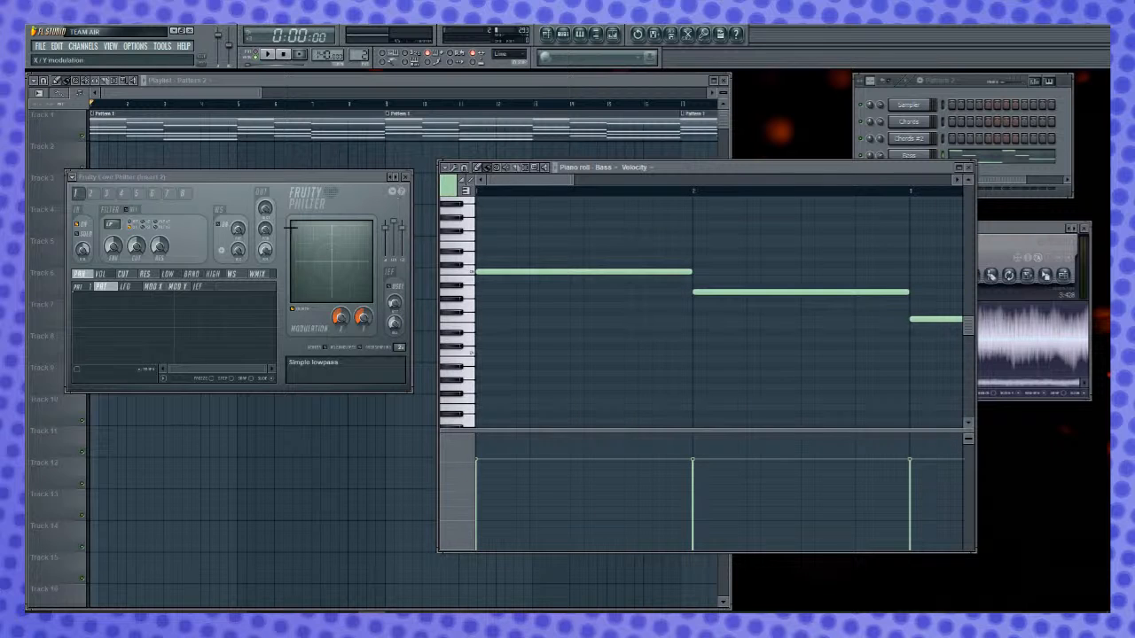
click(338, 84)
click(310, 168)
drag(311, 167, 112, 166)
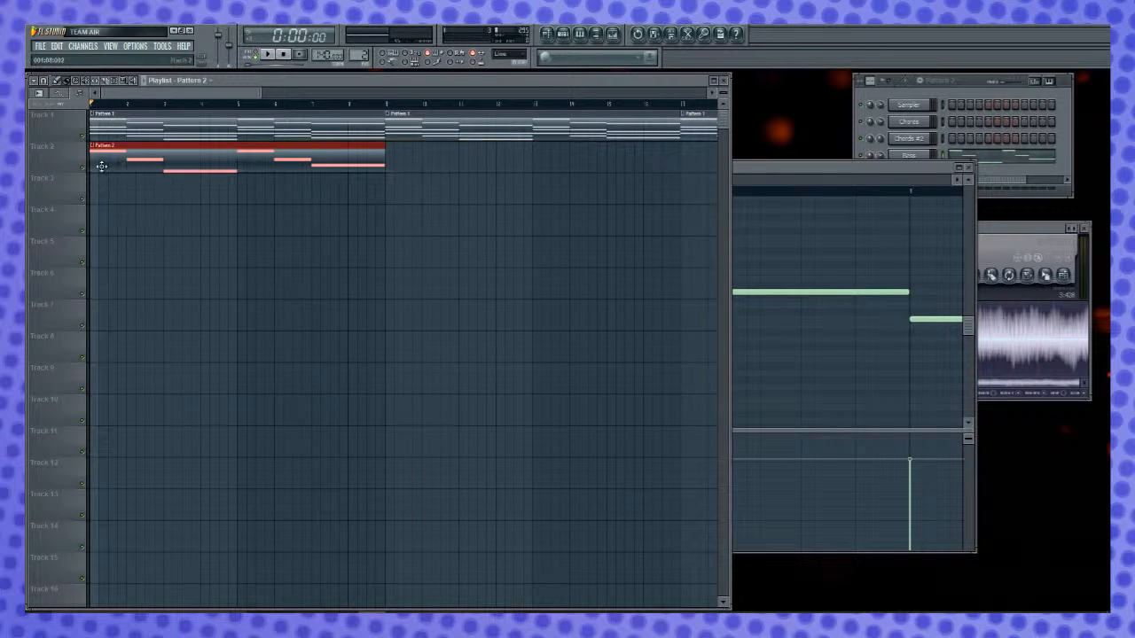
drag(506, 185, 416, 148)
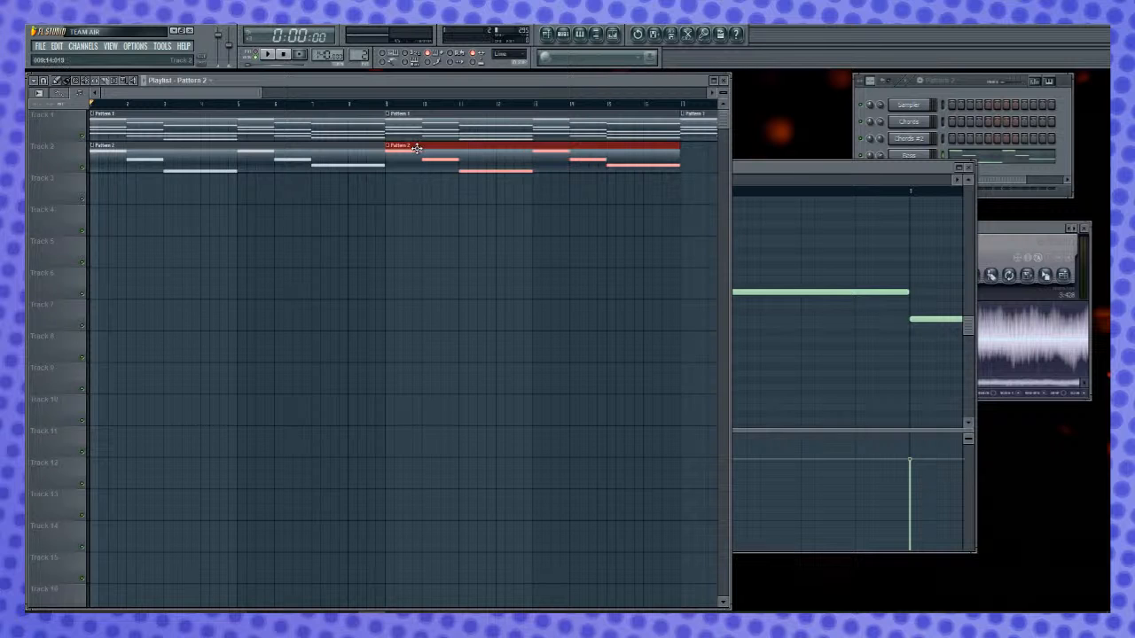
drag(220, 93, 322, 94)
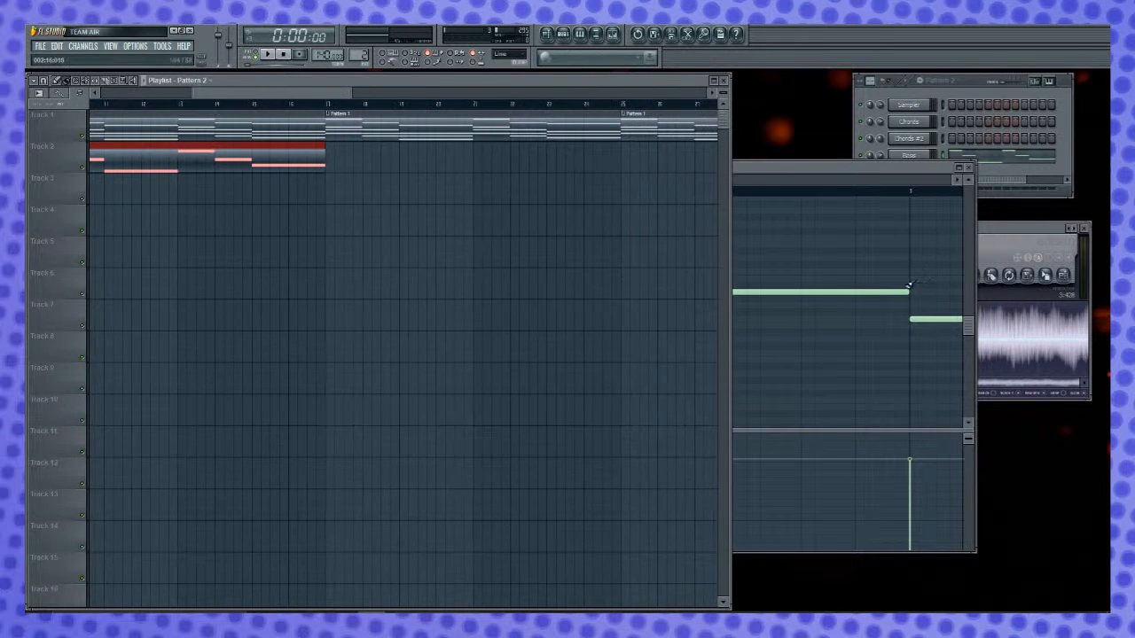
- Play back the arrangement from the start to hear the Bass line with the chords
click(837, 176)
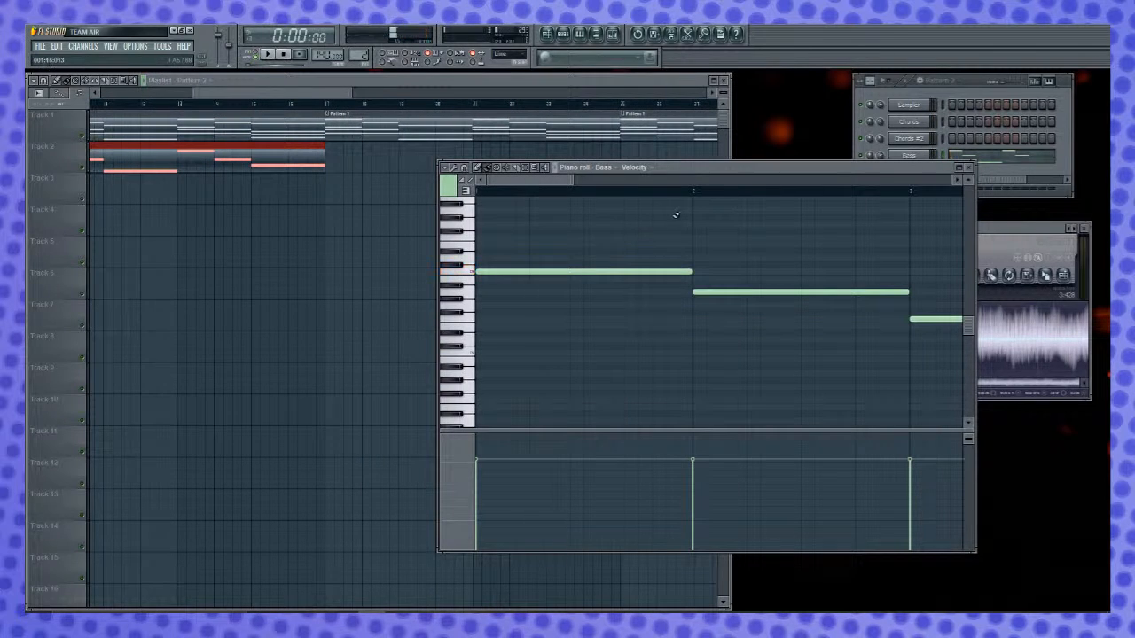
click(575, 82)
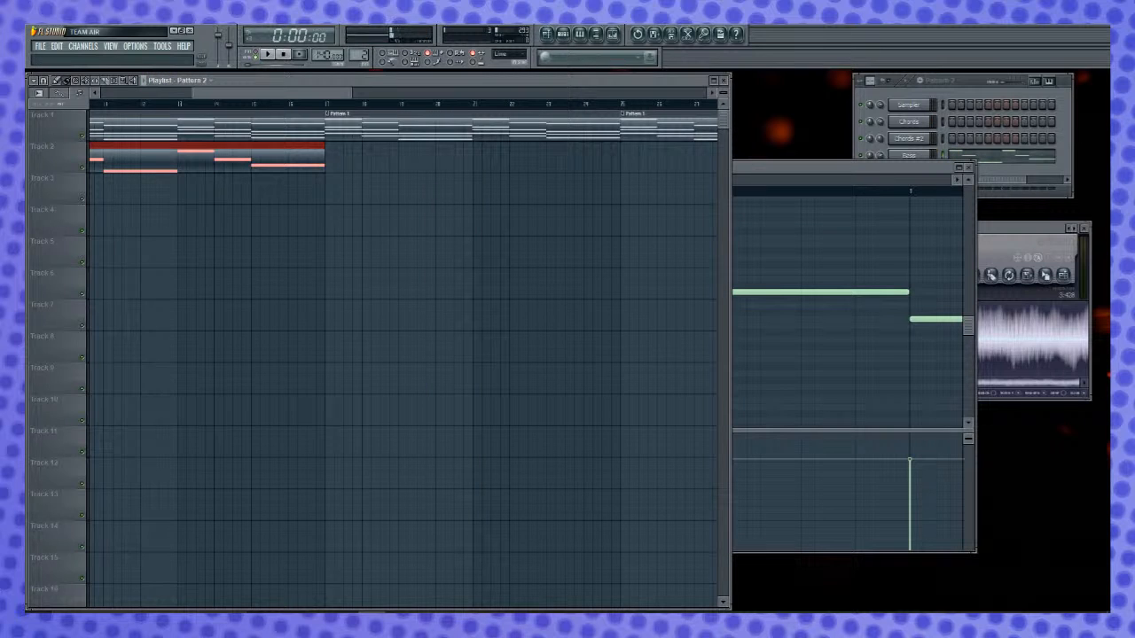
key(space)
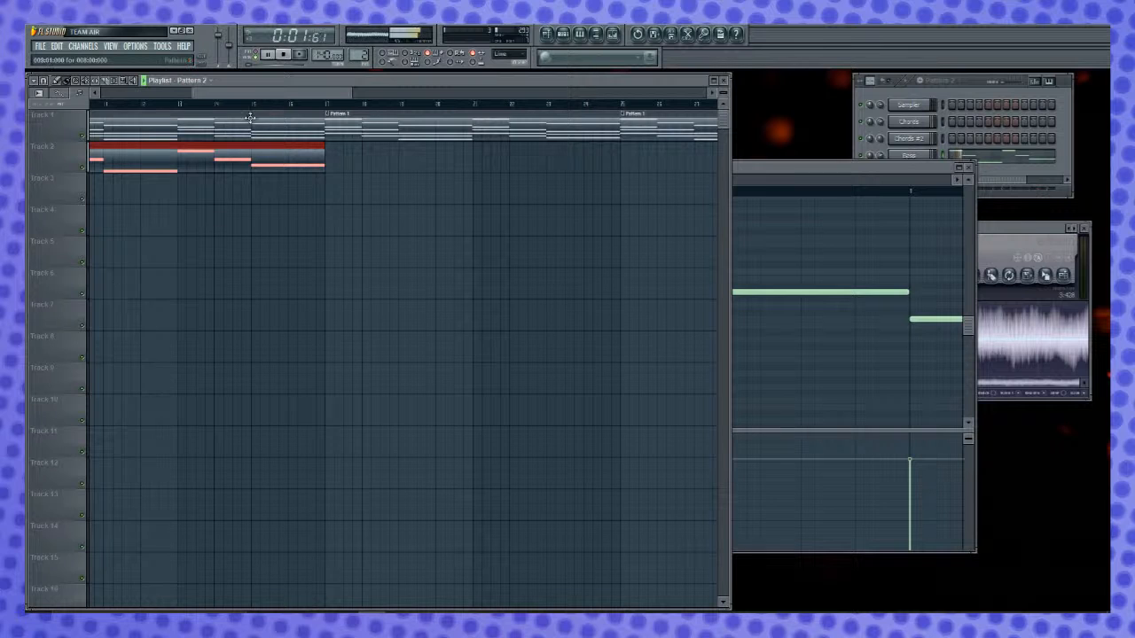
drag(270, 94, 147, 114)
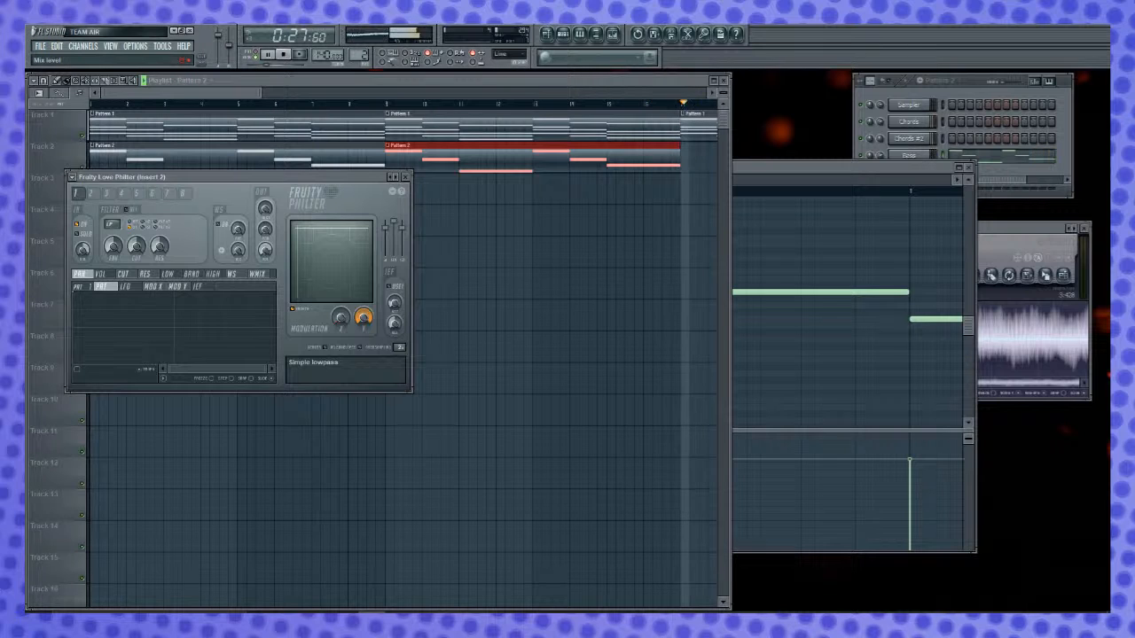
- Play the arrangement from the start and lower the Fruity Limiter ceiling on the Bass insert while listening
key(space)
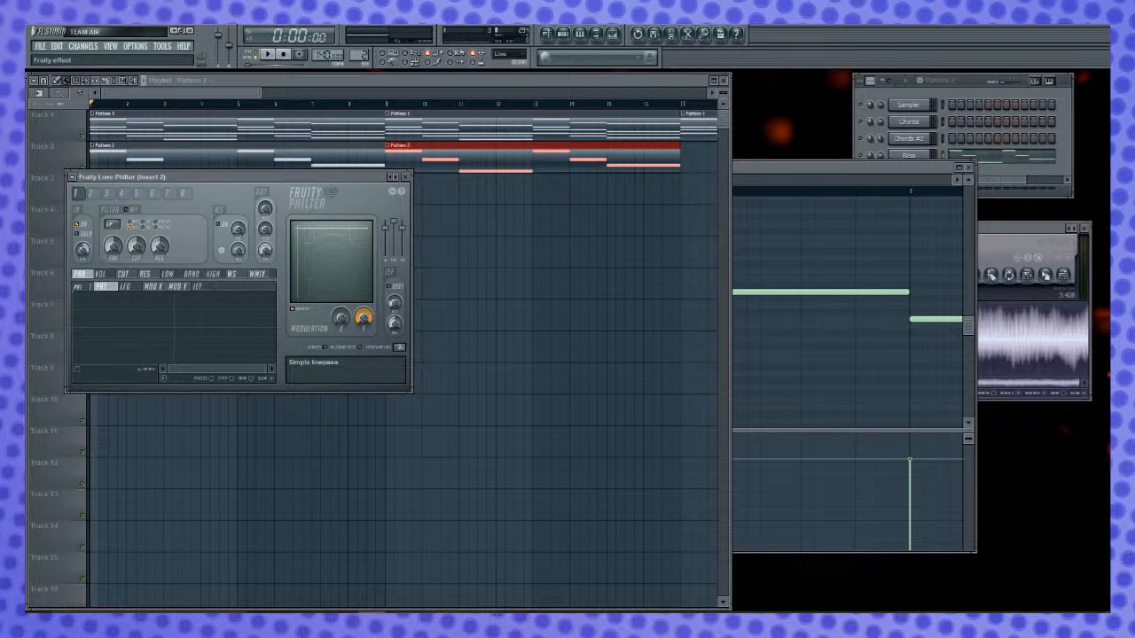
key(space)
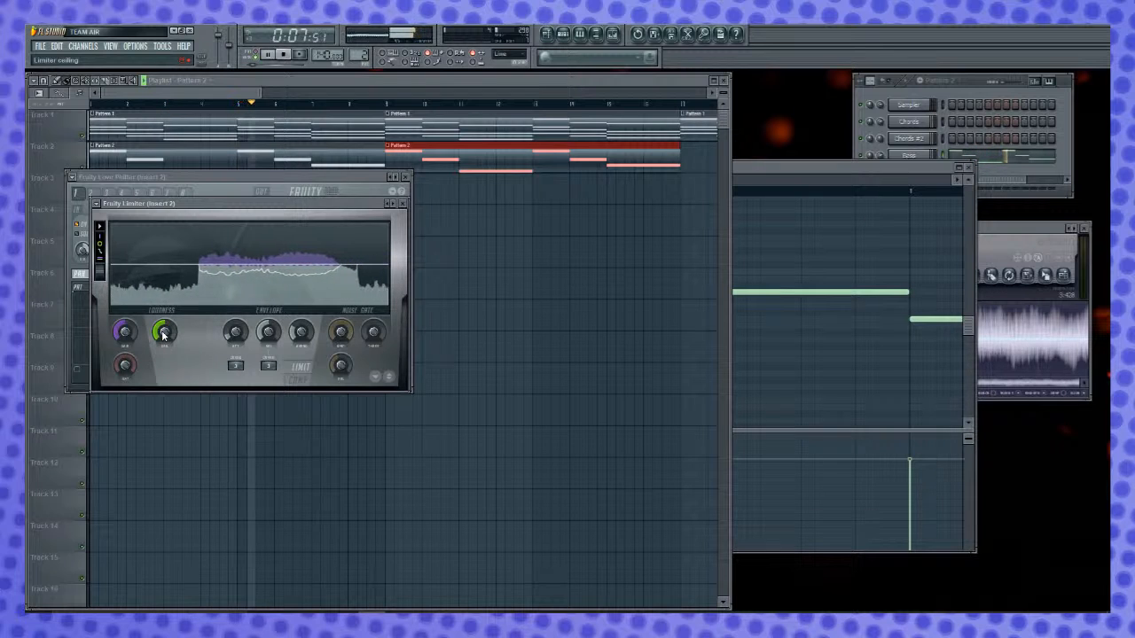
drag(163, 335, 164, 359)
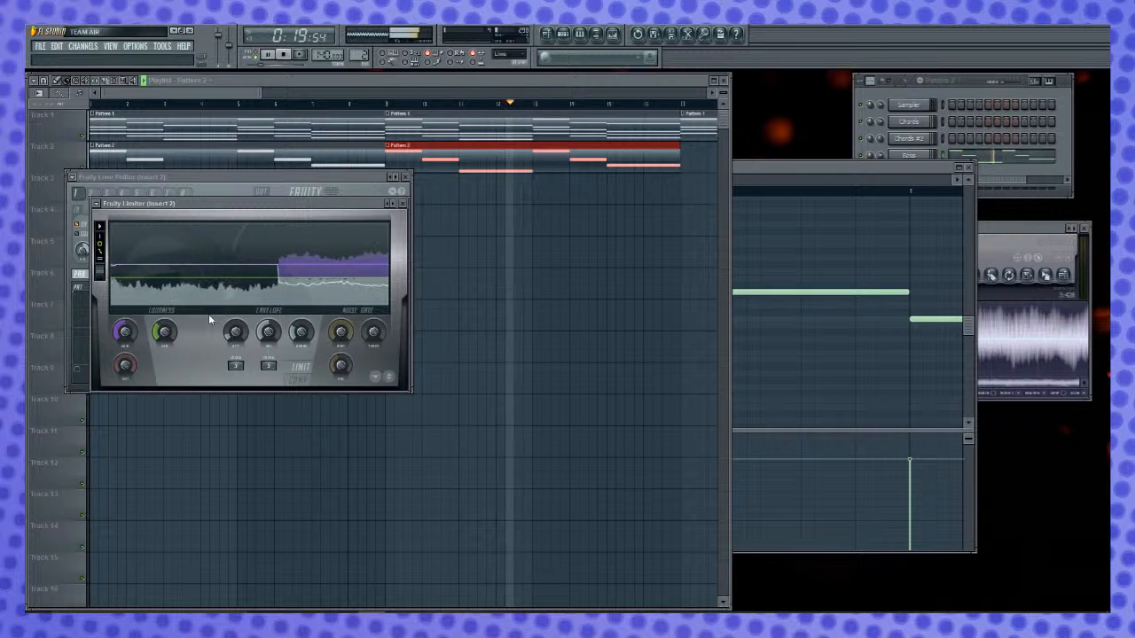
key(space)
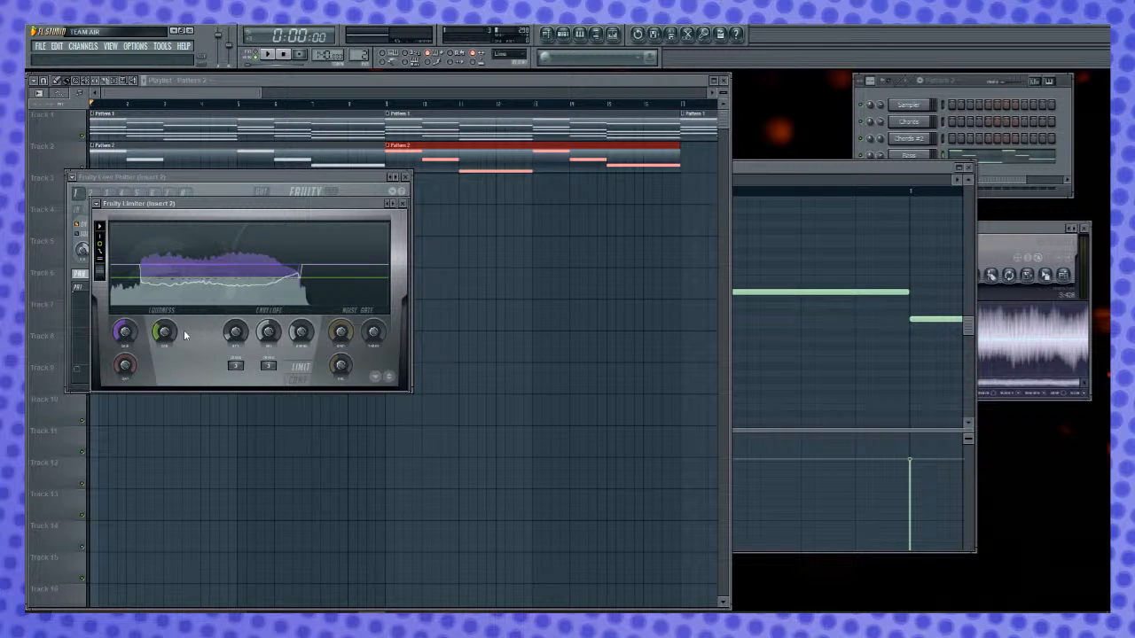
- Close the Fruity Limiter, Fruity Love Philter, Bass piano roll and Clip Edison windows
click(401, 203)
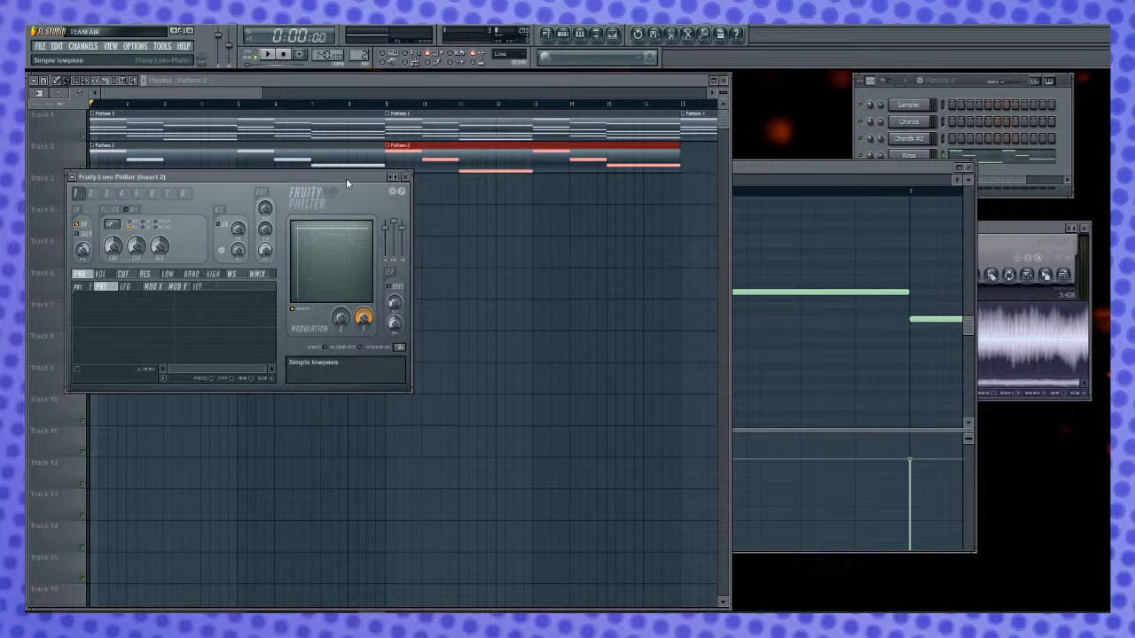
click(406, 177)
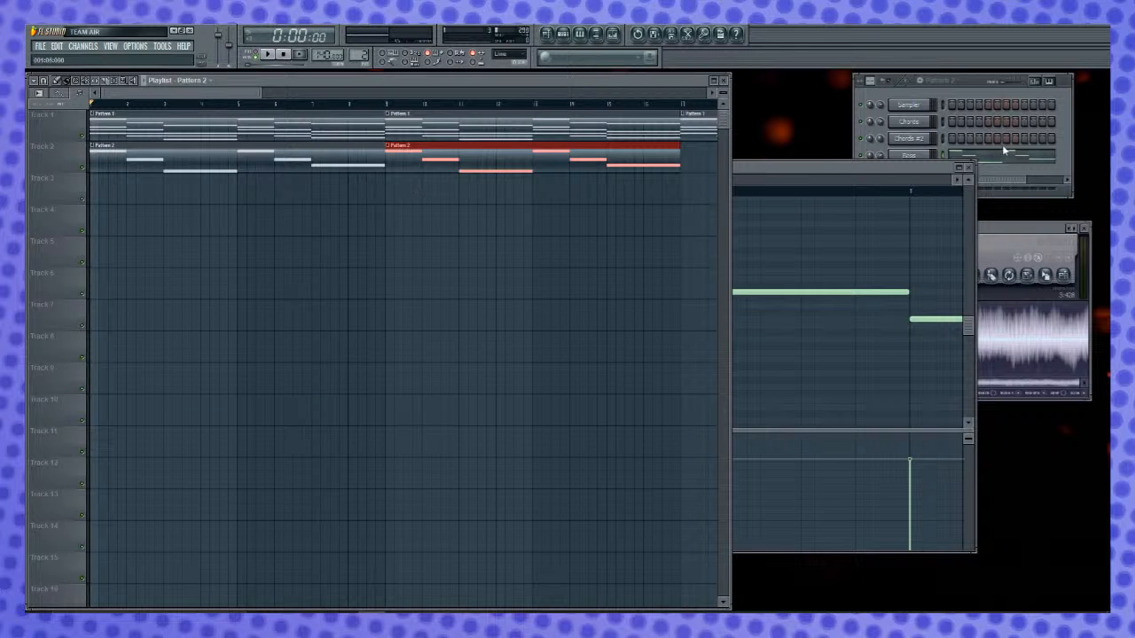
click(852, 167)
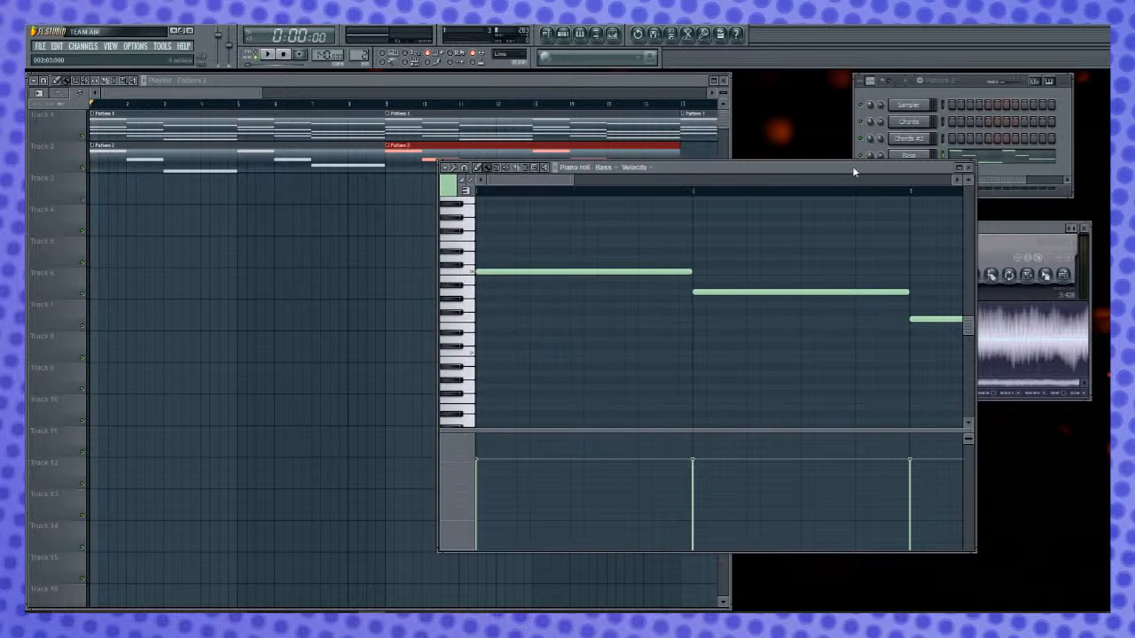
click(968, 167)
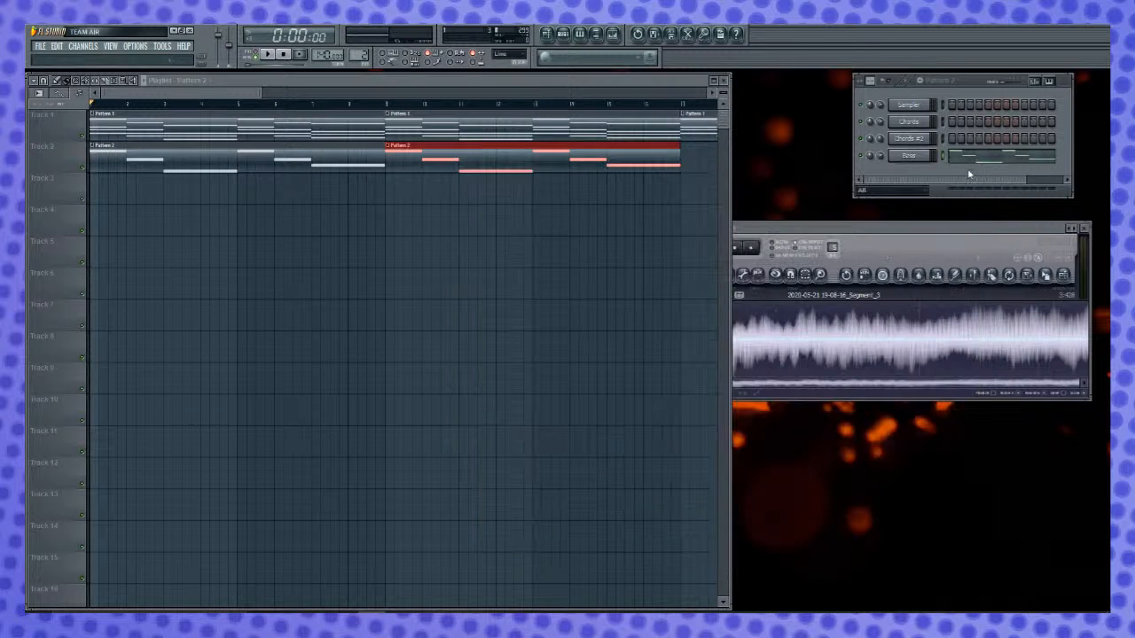
click(1083, 229)
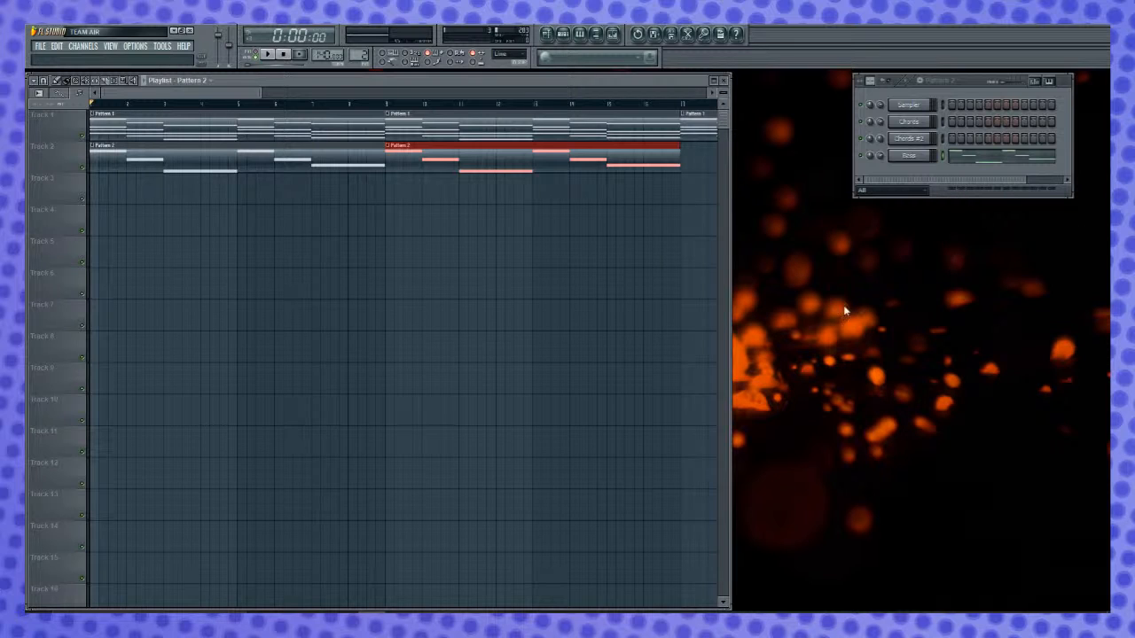
- Chop the Bass notes in Pattern 2 into half-beat pieces with a higher time multiplier and play the result
double_click(174, 154)
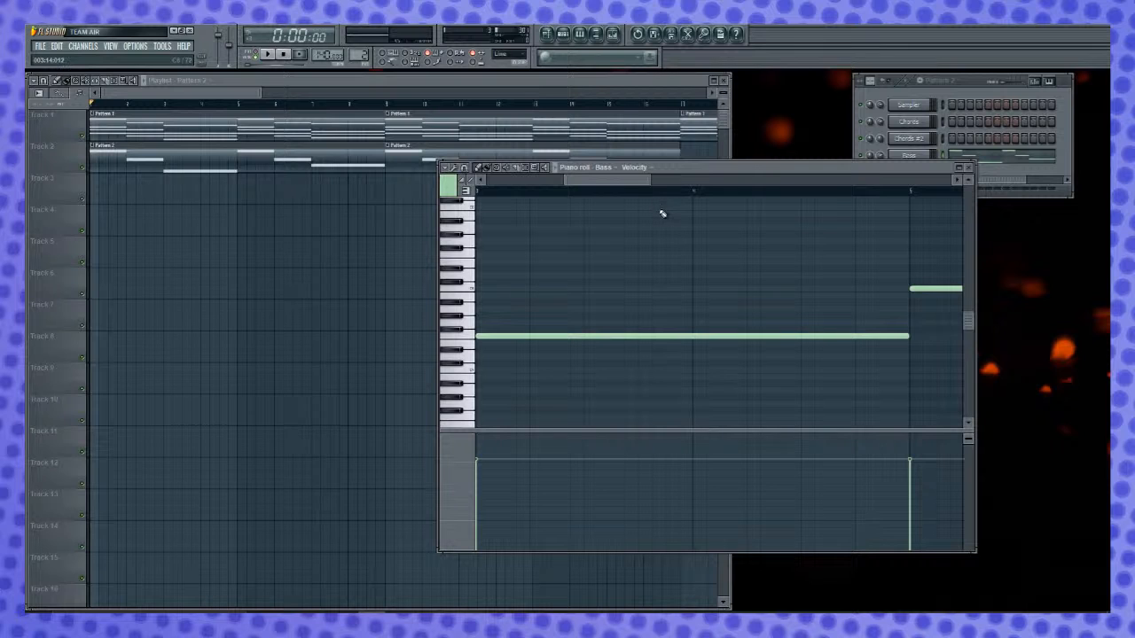
key(ctrl+u)
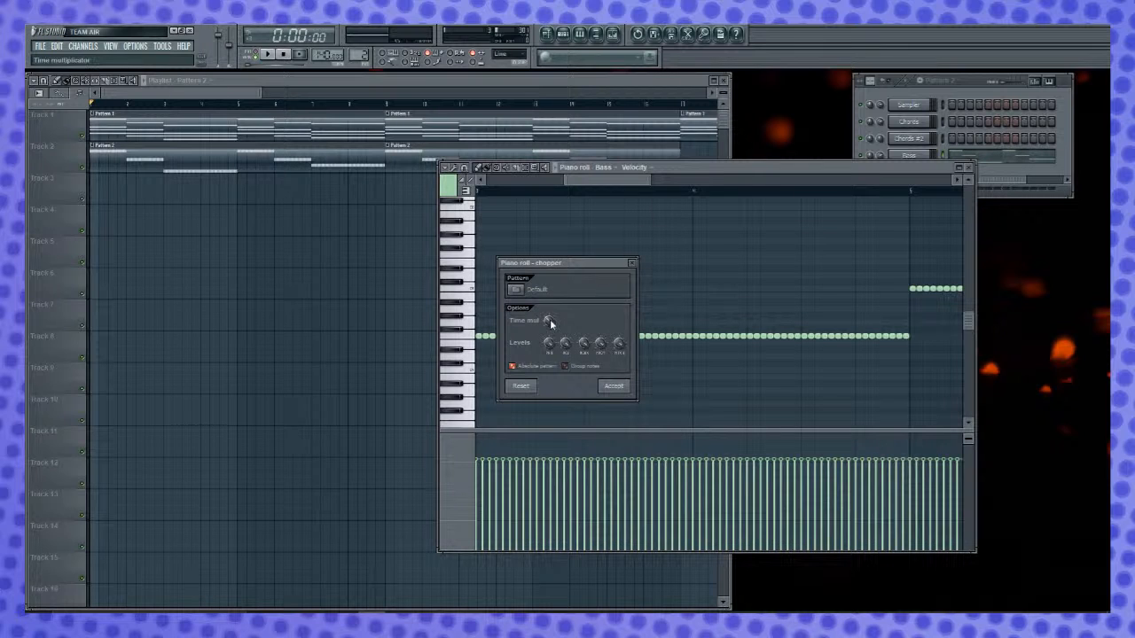
drag(548, 320, 548, 301)
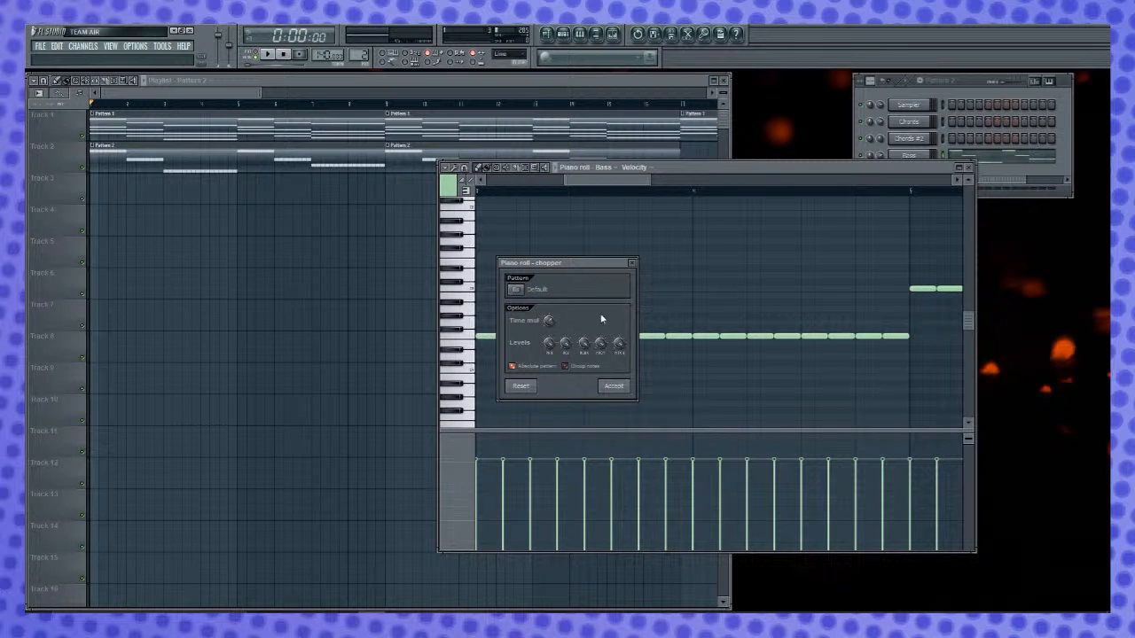
click(623, 387)
key(space)
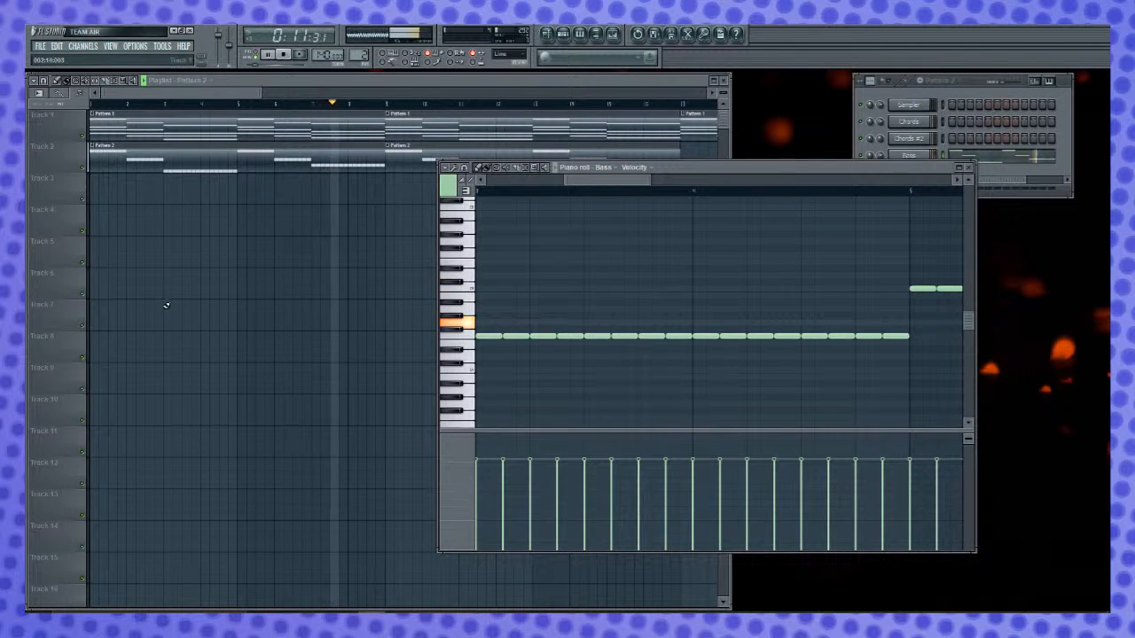
key(space)
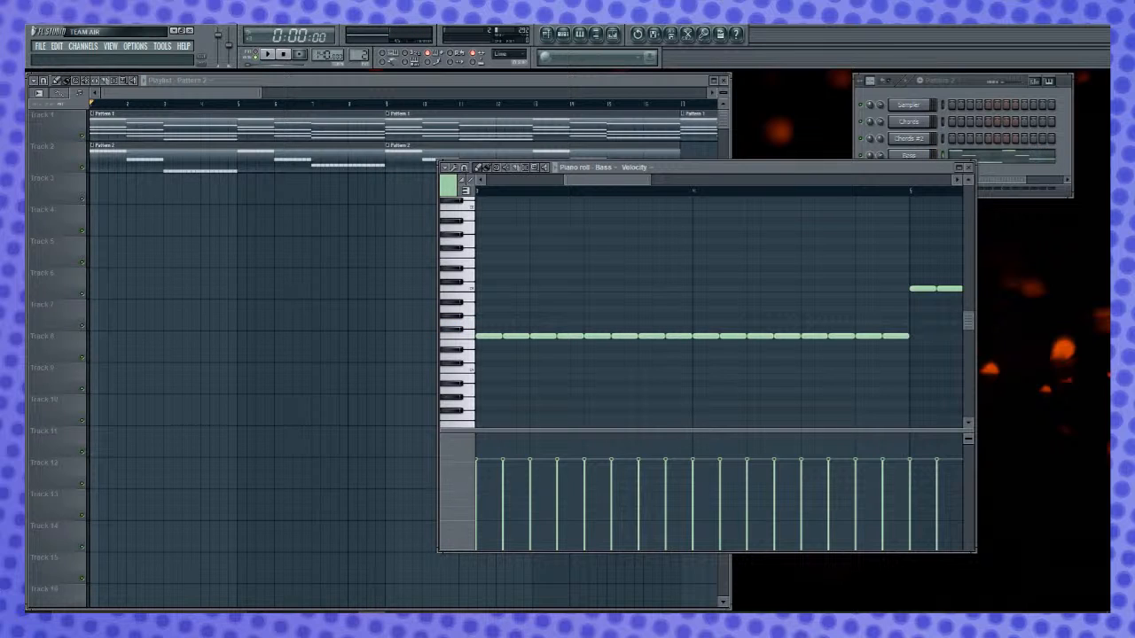
- Reopen the Bass piano roll from the Pattern 2 clip, glue all chopped notes back into sustained notes, and close it
click(969, 167)
double_click(198, 166)
key(ctrl+a)
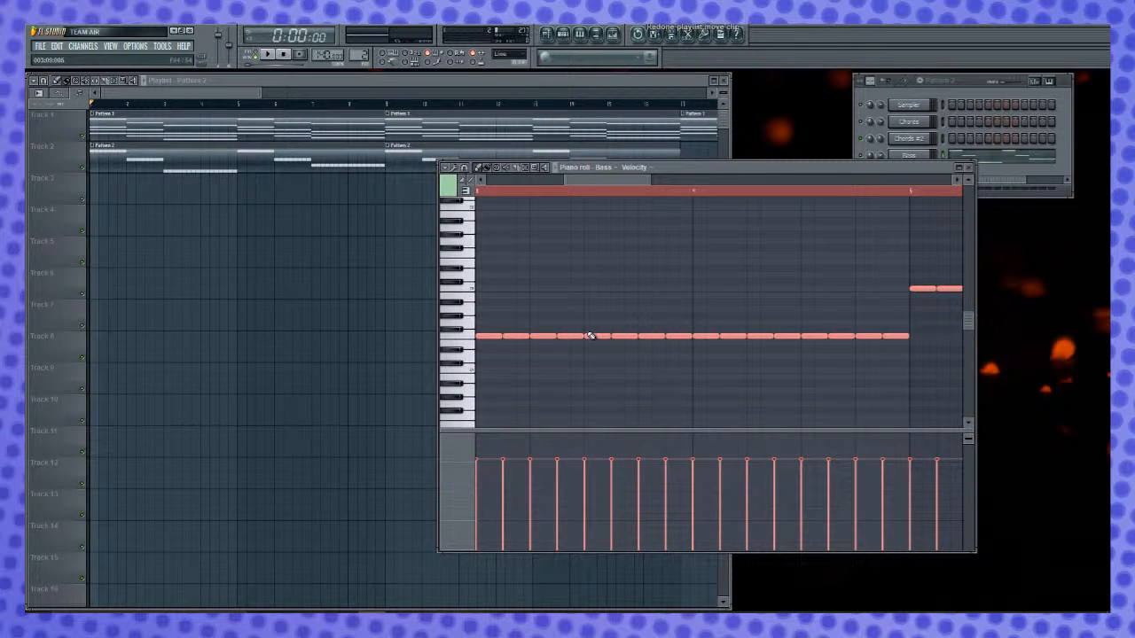
key(ctrl+g)
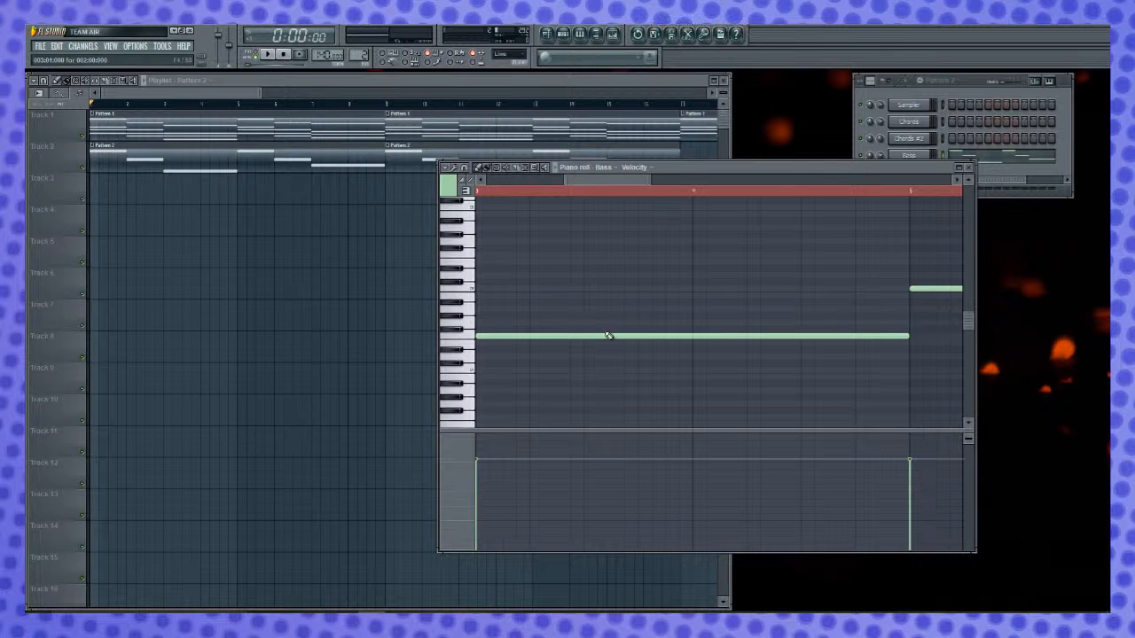
click(970, 168)
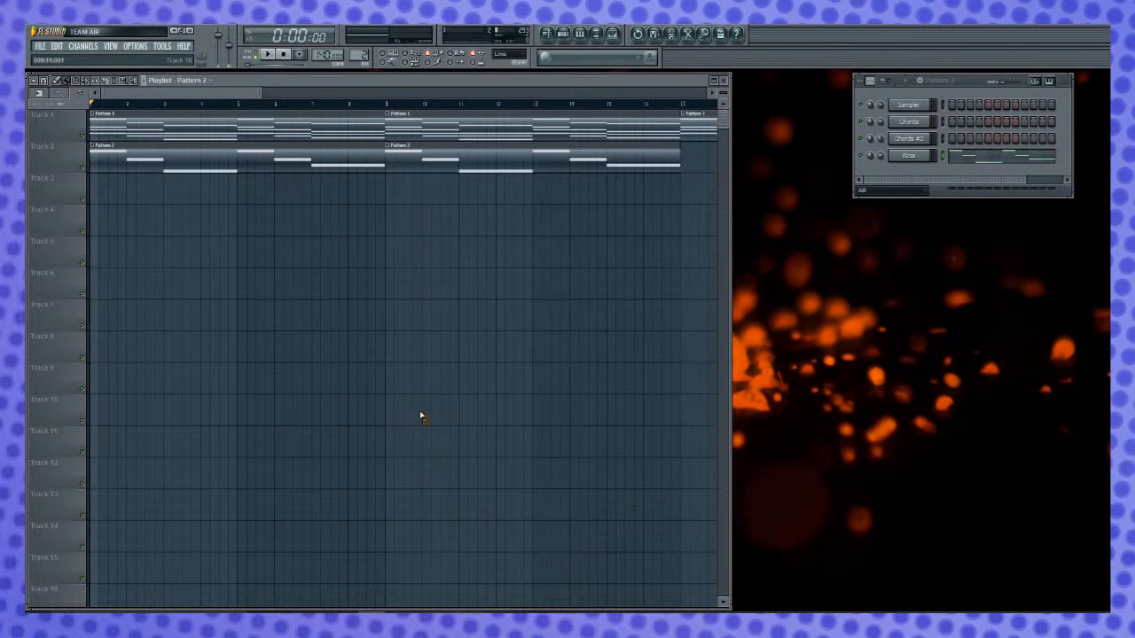
- Shift the Newtone window below the Raw Edison recording and make the Raw Edison active
drag(195, 93, 250, 94)
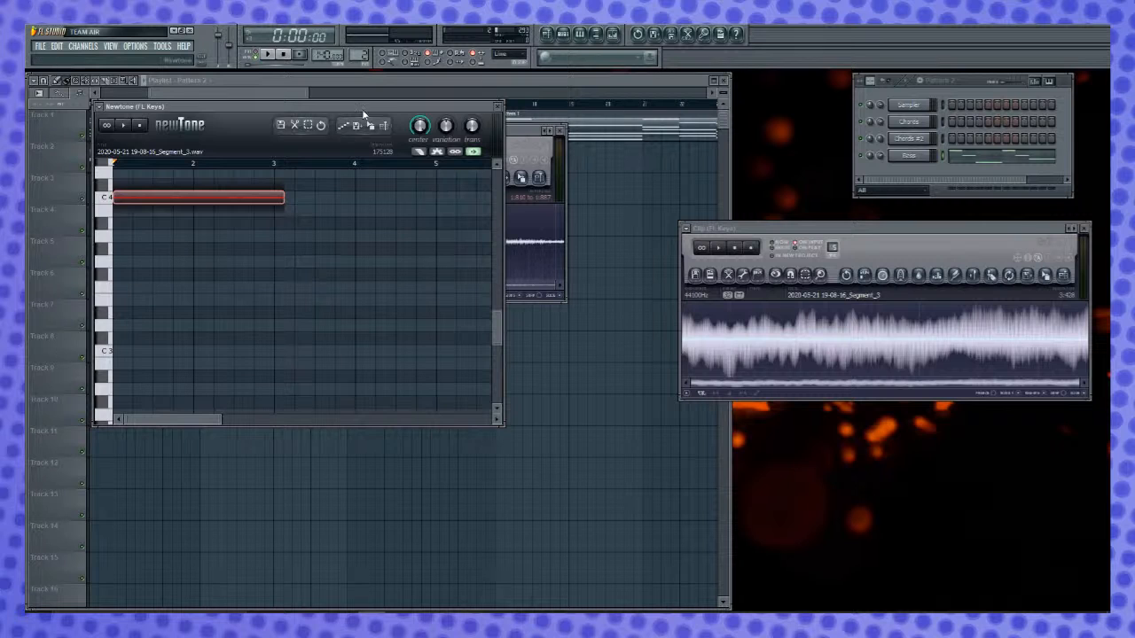
drag(366, 106, 372, 324)
click(436, 130)
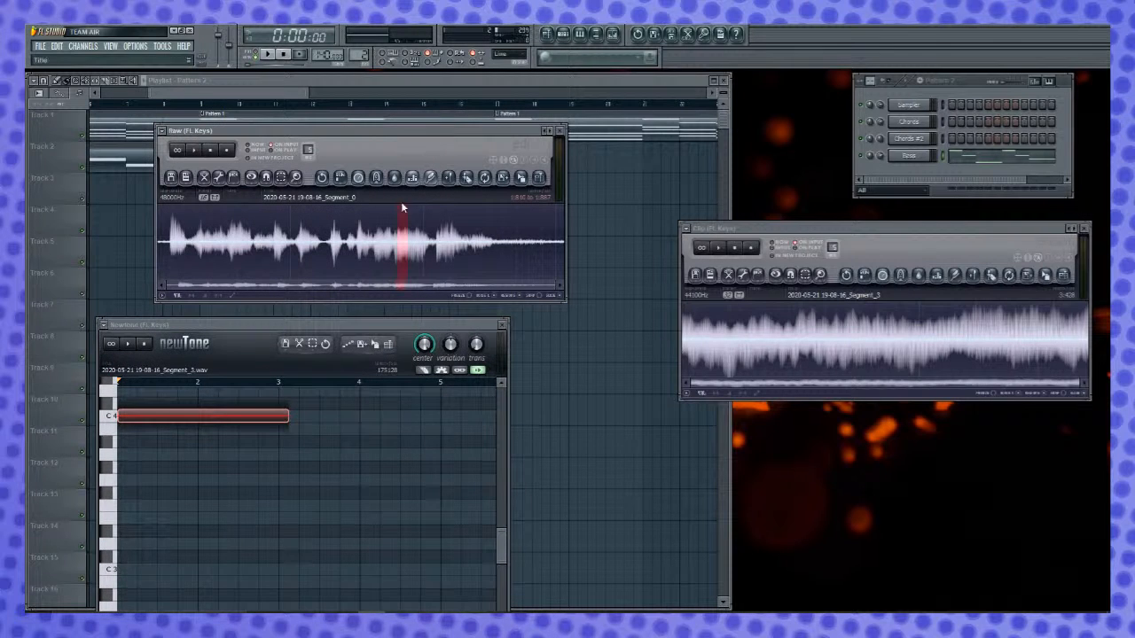
- Audition different spots in the Raw Edison recording to find a usable vocal sound
key(space)
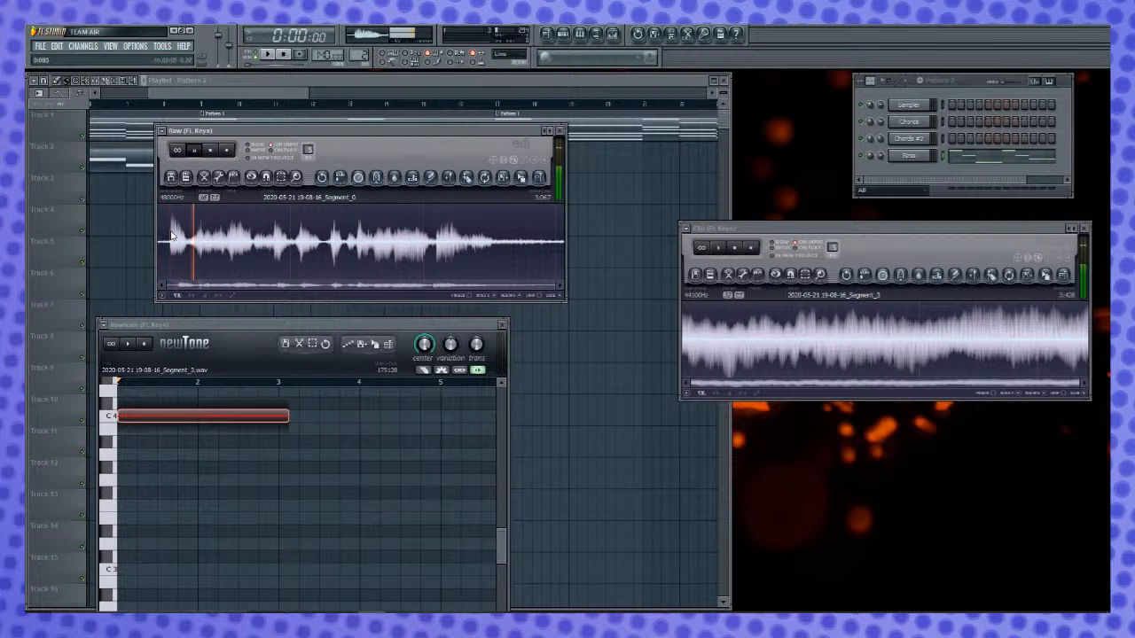
key(space)
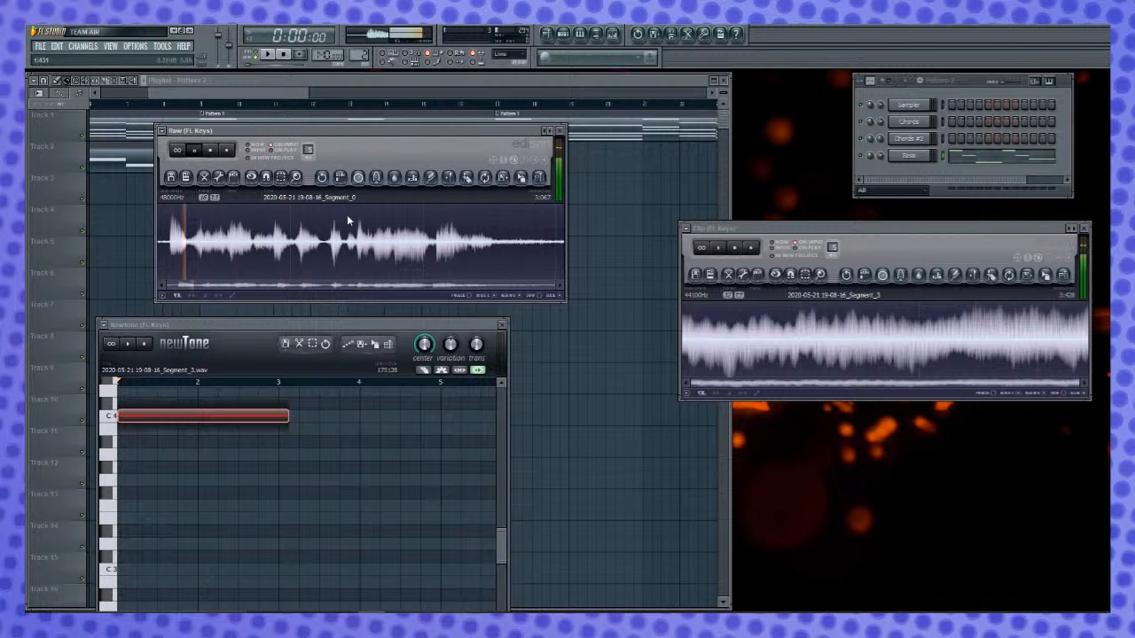
key(space)
key(space)
key(space)
key(space)
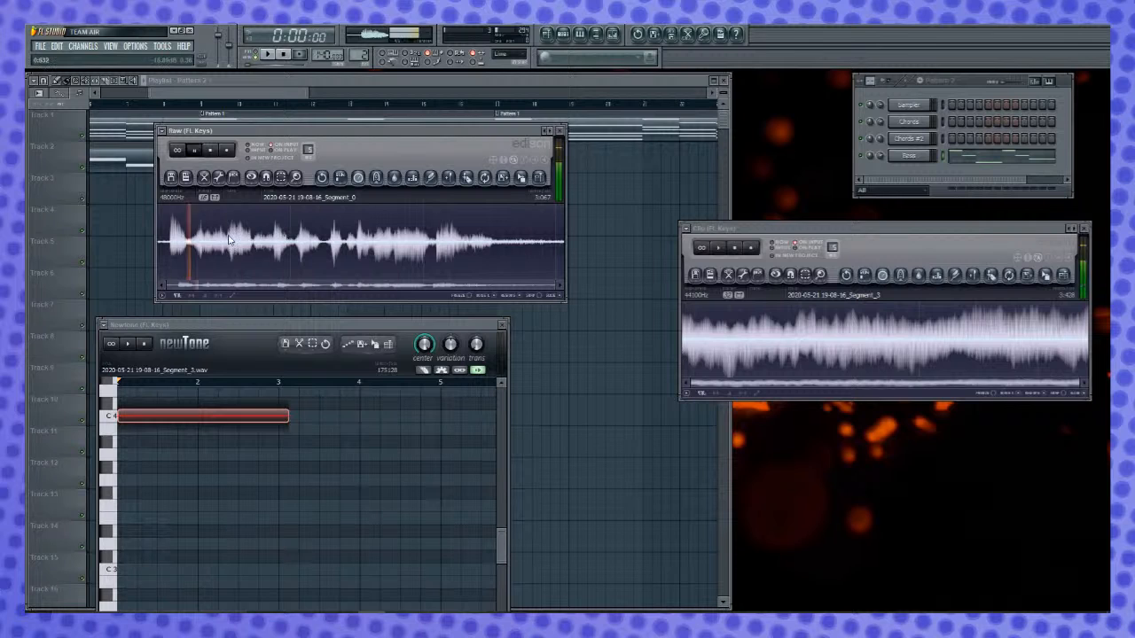
- Select and audition a vocal slice of about 0.05 s in the Raw recording, copy it to the Clip Edison, and normalize it
key(space)
drag(236, 240, 247, 243)
key(space)
key(space)
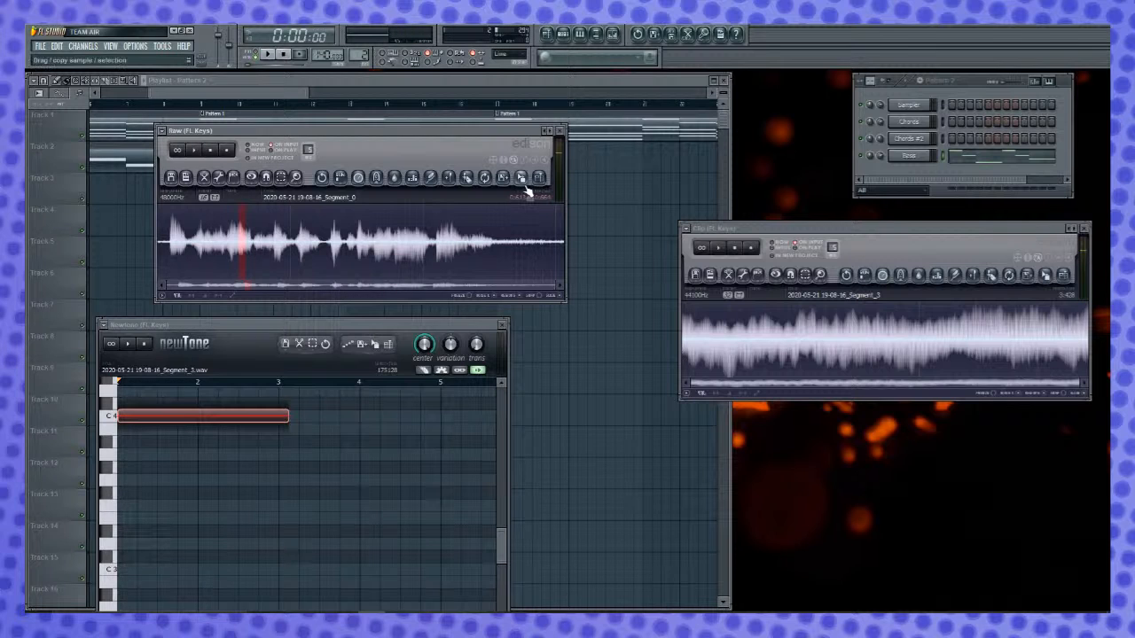
drag(524, 186, 780, 341)
click(901, 230)
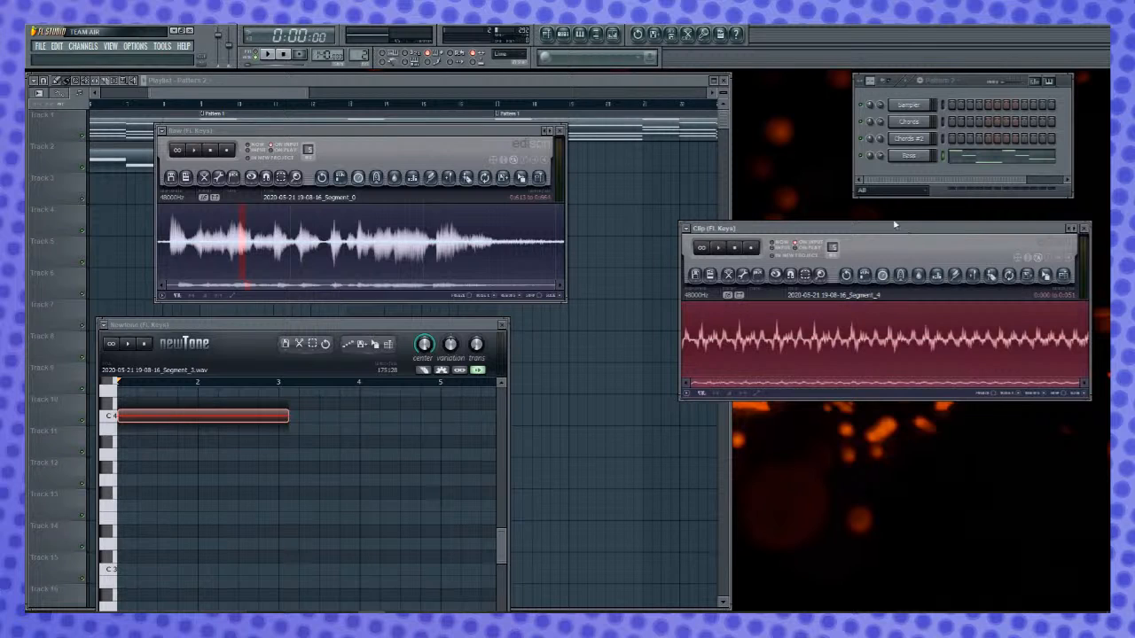
key(ctrl+n)
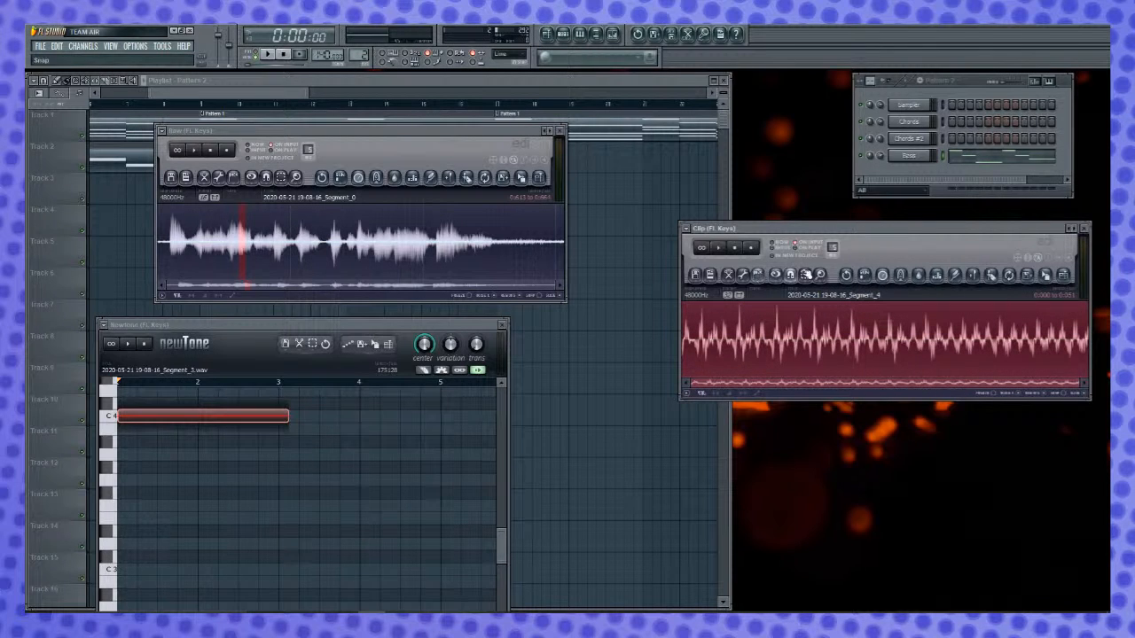
- Time-stretch the vocal slice in the Clip Edison three times in a row at 400%
click(895, 275)
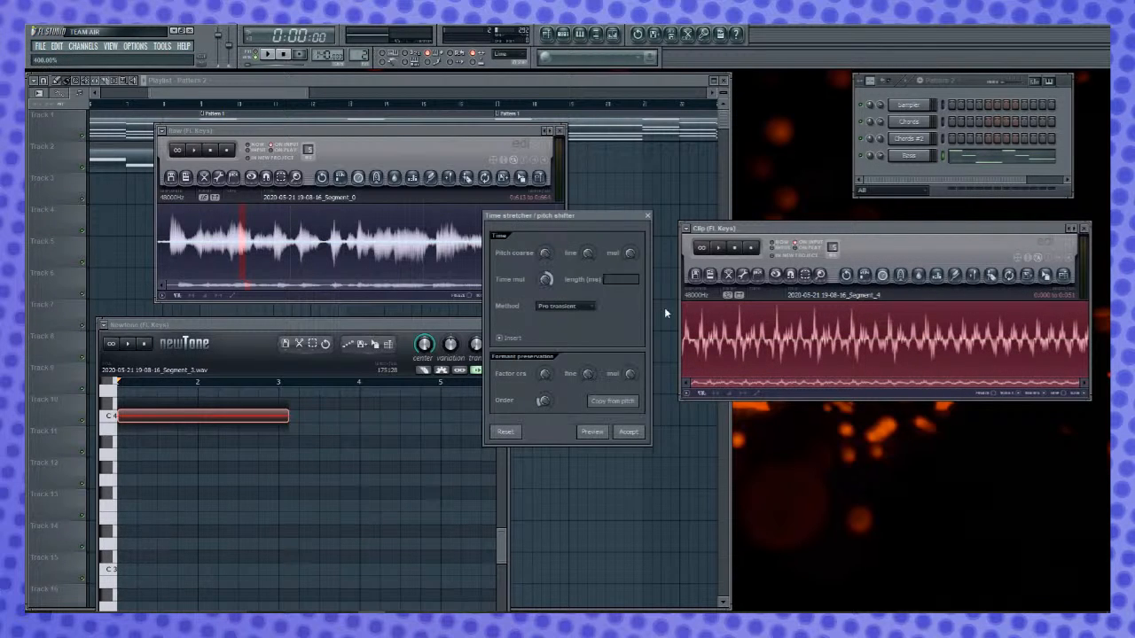
click(629, 431)
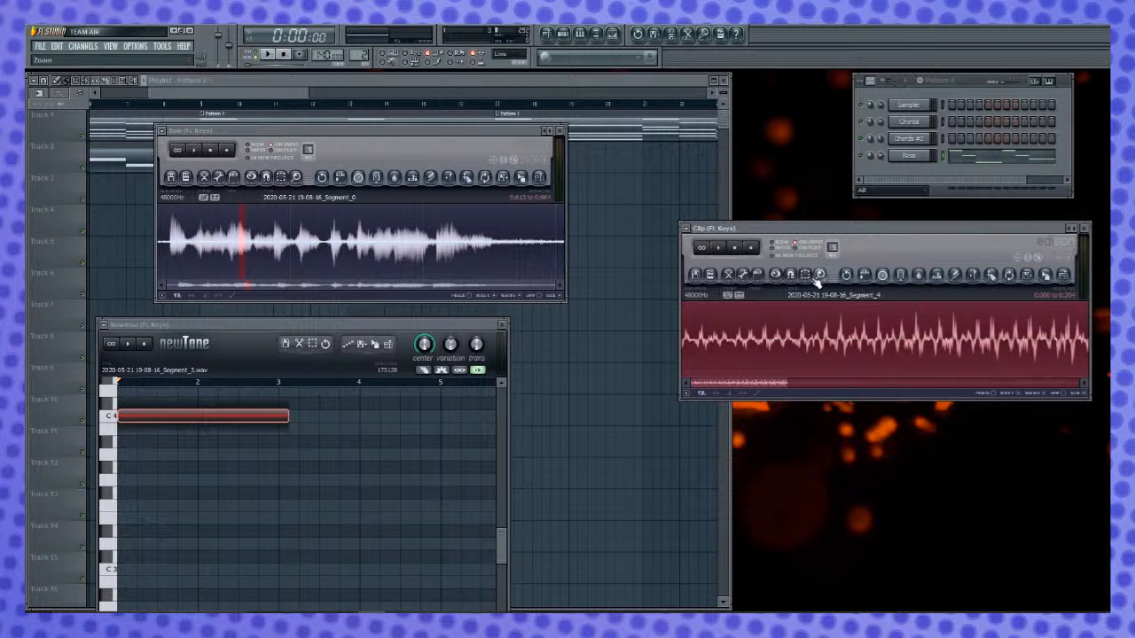
click(884, 275)
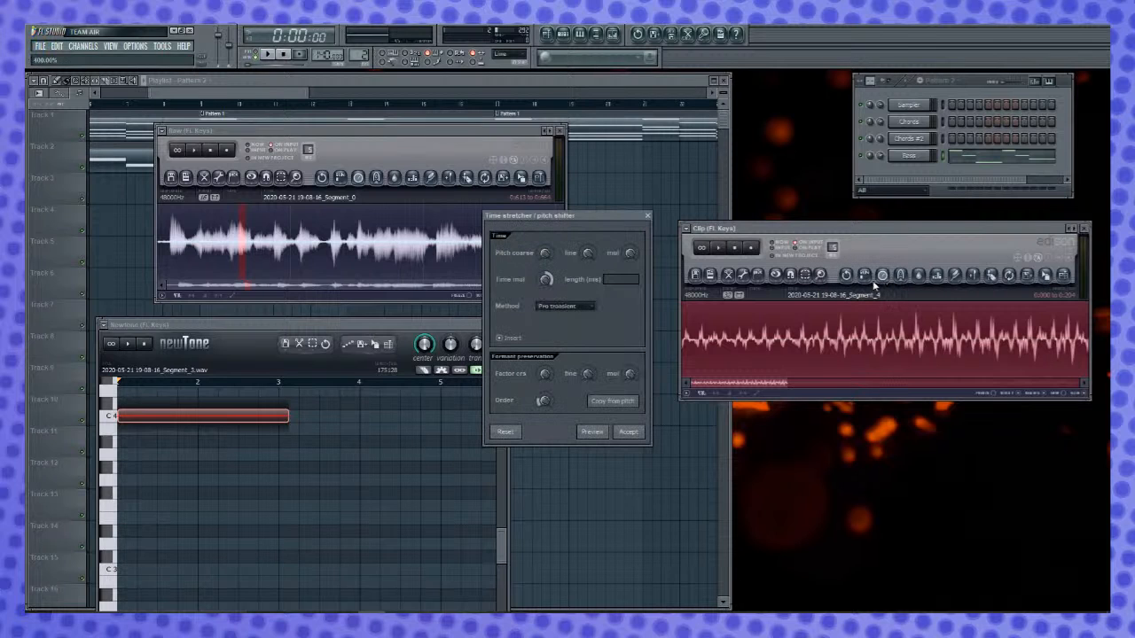
click(638, 432)
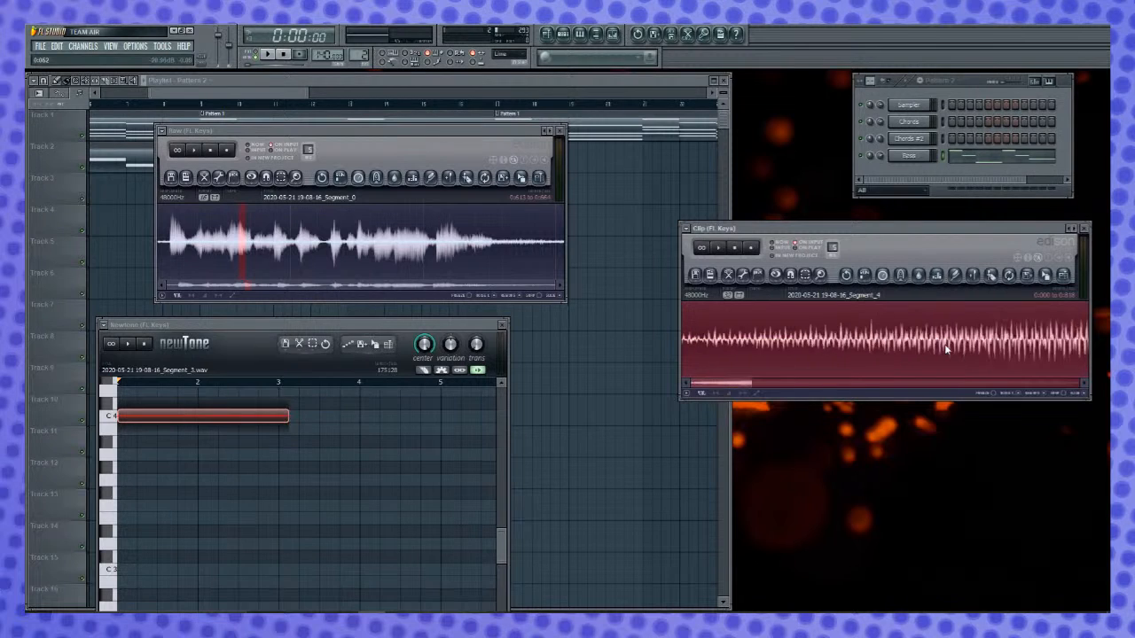
click(886, 279)
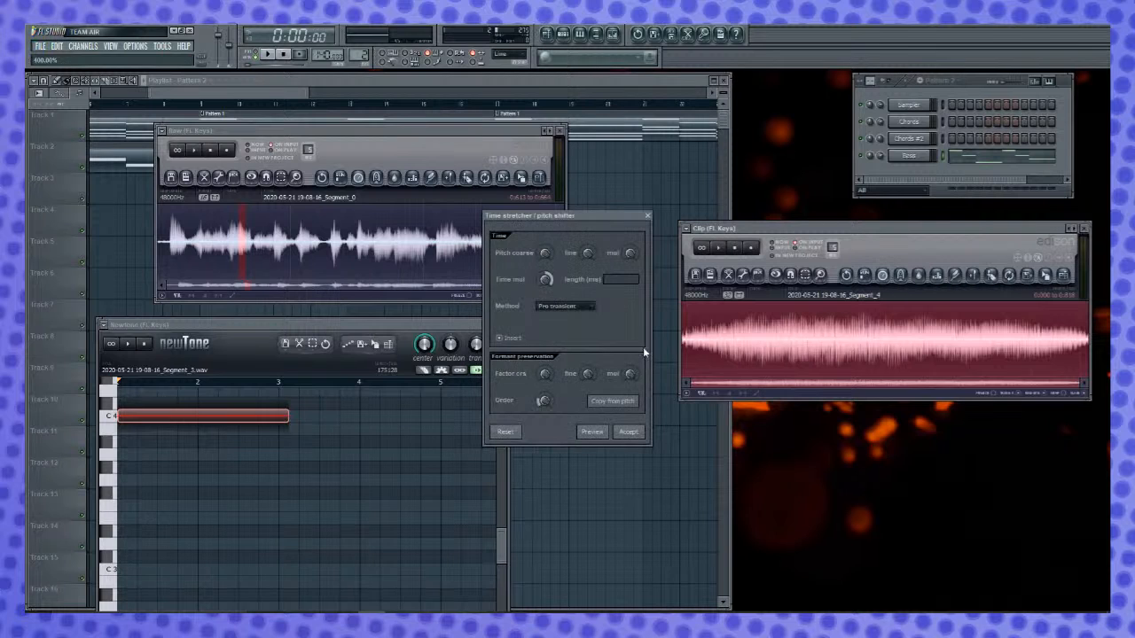
click(627, 432)
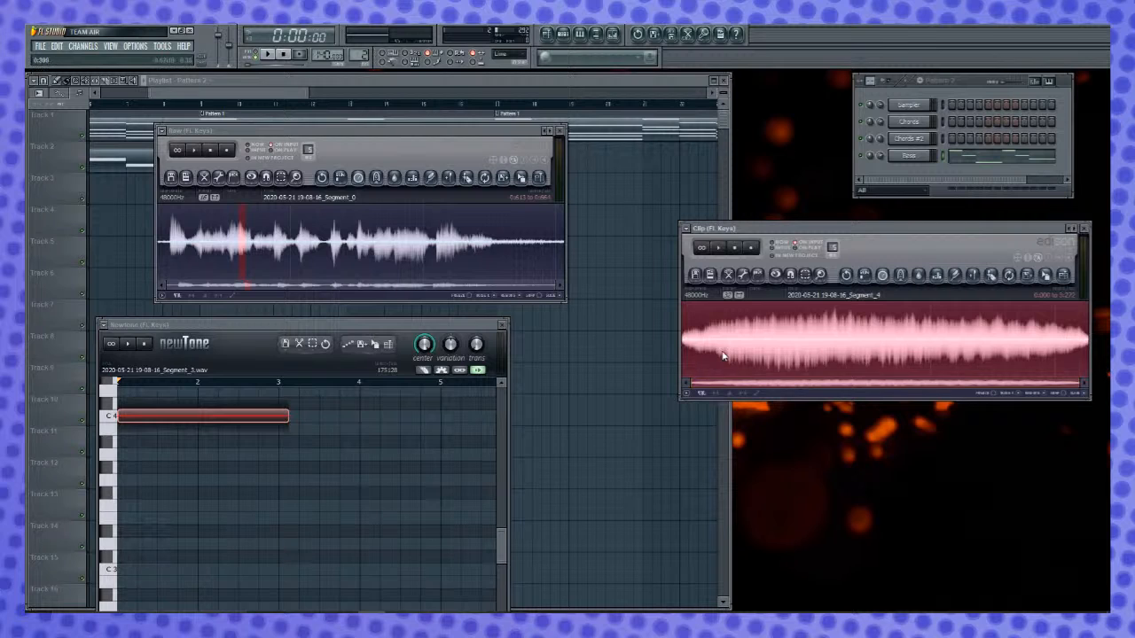
- Trim the faded start and end off the stretched vocal in the Clip Edison and play it back
drag(780, 349, 1071, 349)
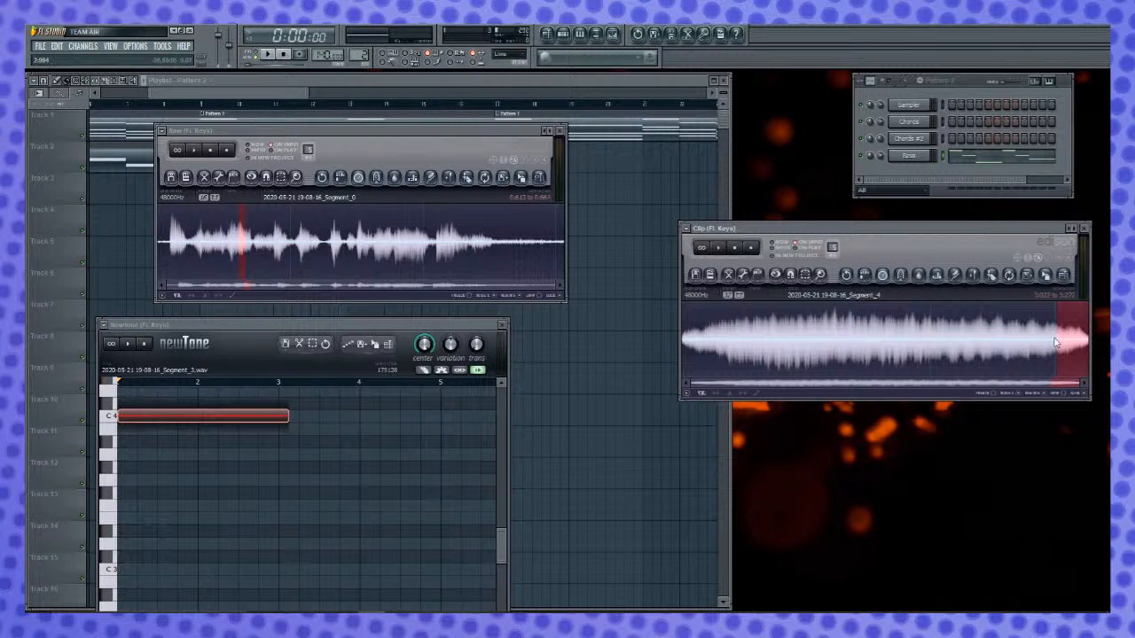
key(Delete)
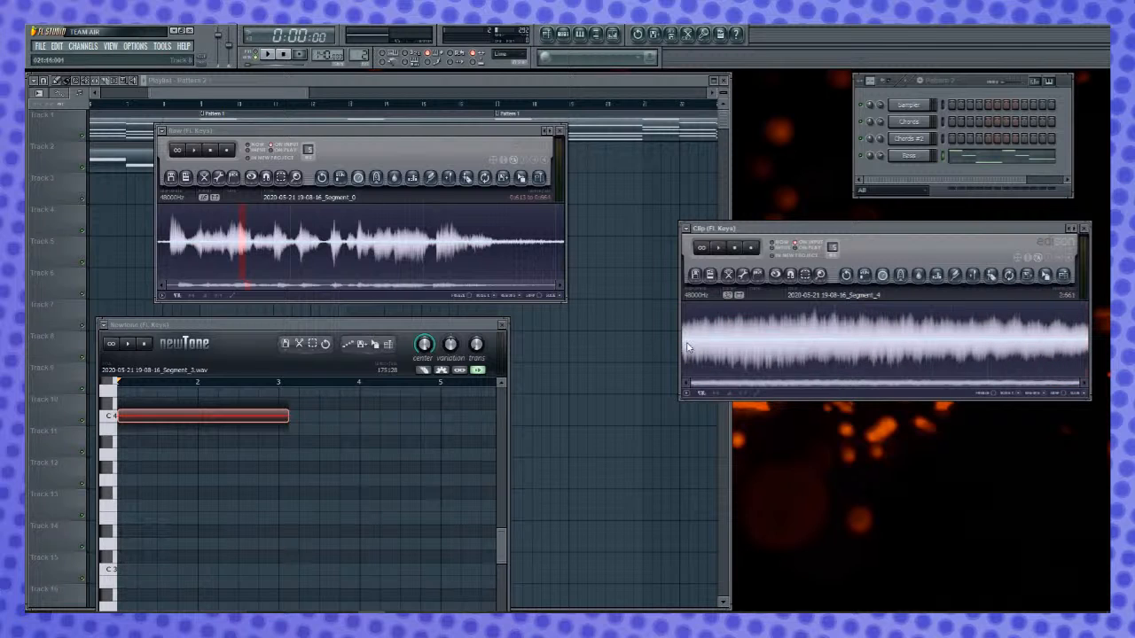
key(space)
- Send the trimmed vocal from the Clip Edison to Newtone and raise its note to C5
drag(1046, 277, 191, 460)
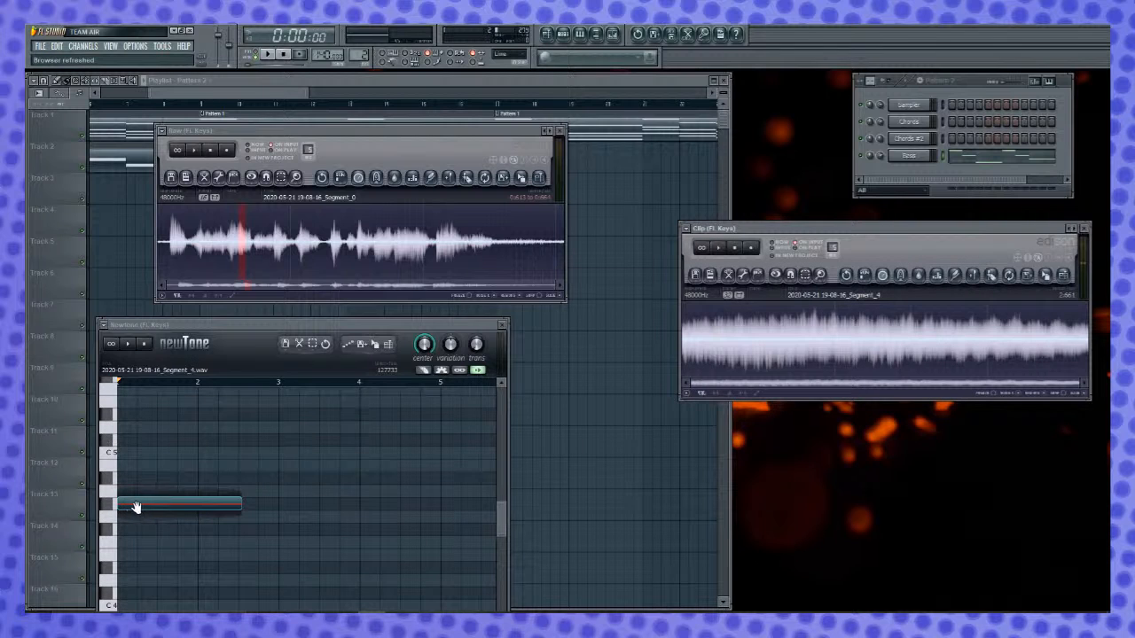
drag(191, 505, 192, 453)
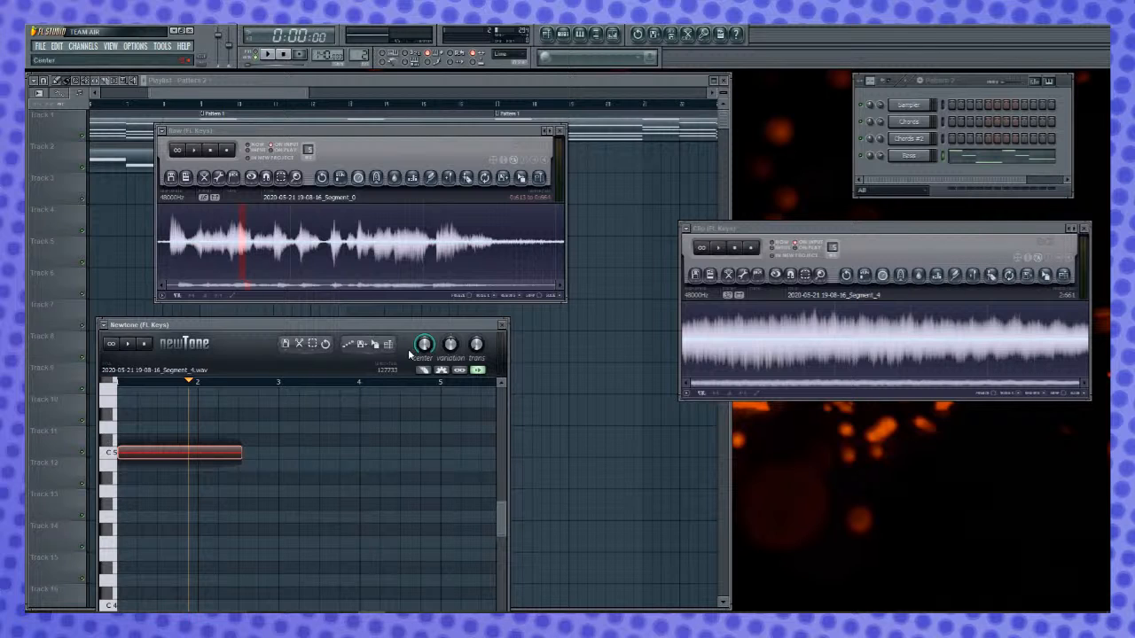
- Send the tuned vocal from Newtone to the Clip Edison, delete its first 0.114 s, and play it back
drag(377, 345, 859, 363)
click(959, 263)
drag(699, 357, 671, 352)
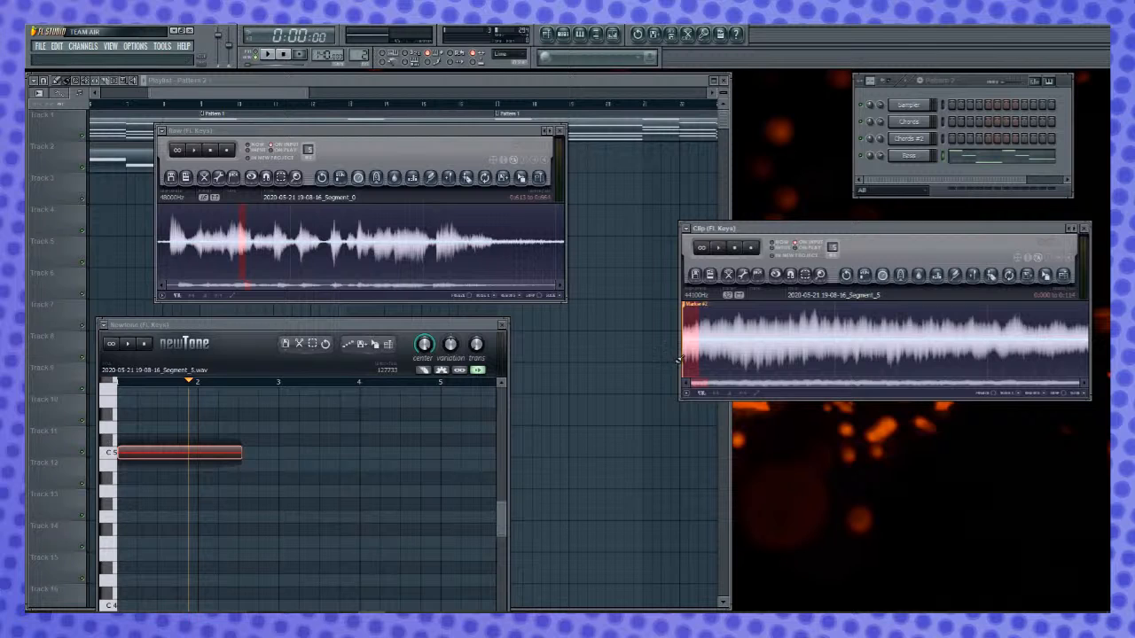
key(Delete)
key(space)
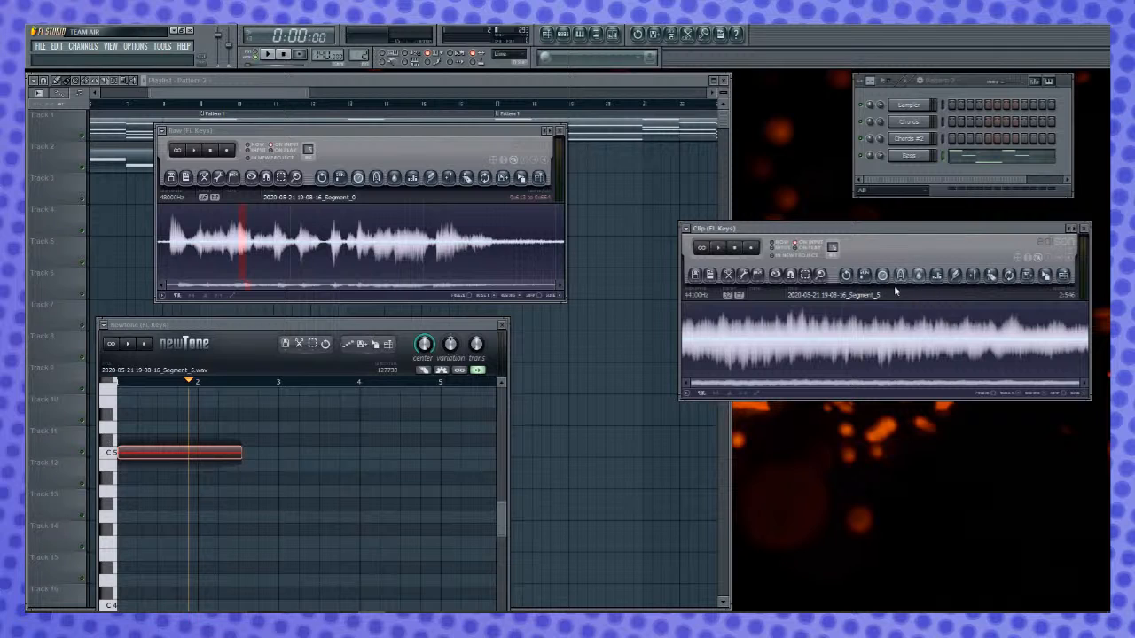
key(space)
key(space)
- Open the Blur tool on the Clip Edison's tuned vocal and preview it at different amount and mix settings
click(919, 276)
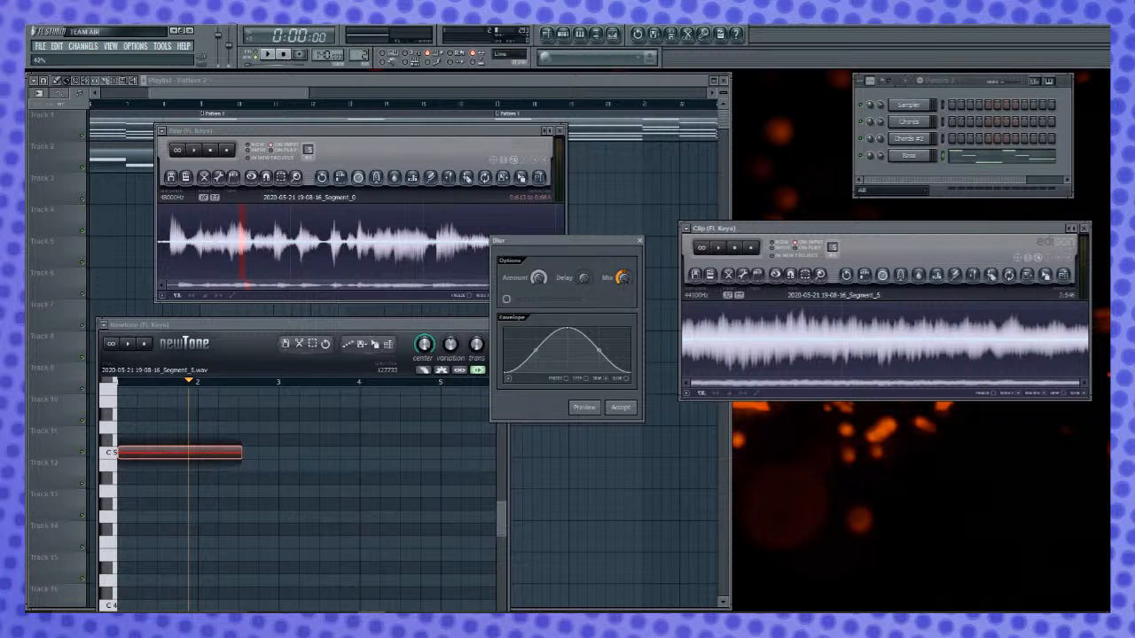
click(587, 408)
click(599, 410)
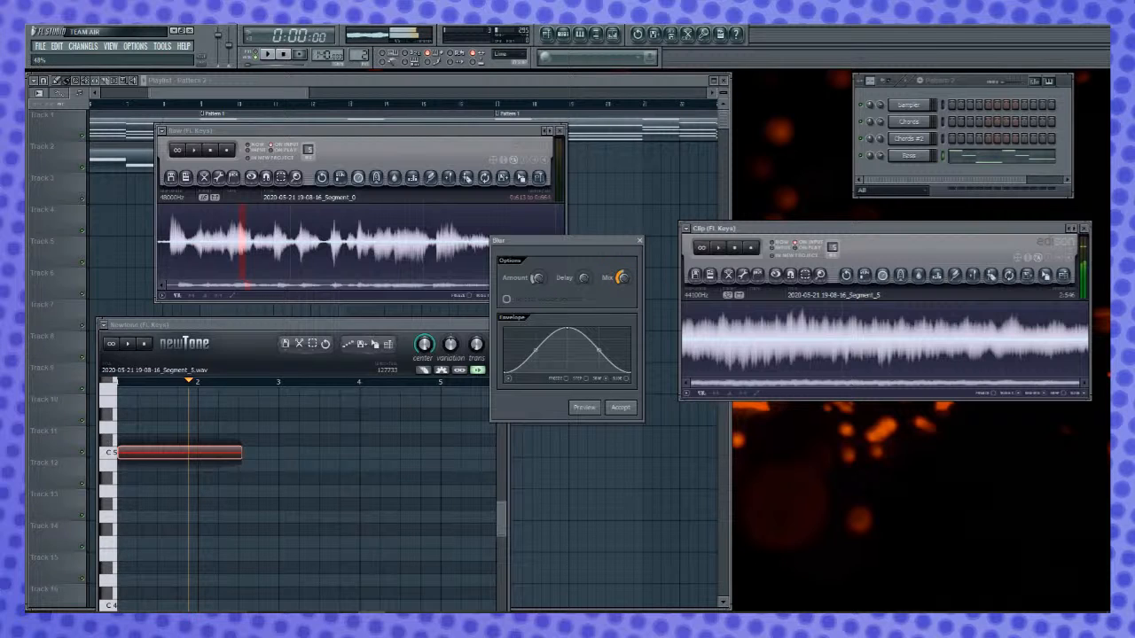
click(588, 410)
click(594, 413)
click(598, 408)
click(587, 409)
- Try a strong blur amount, then bring both amount and mix down to low settings and preview the sound
drag(536, 278, 536, 245)
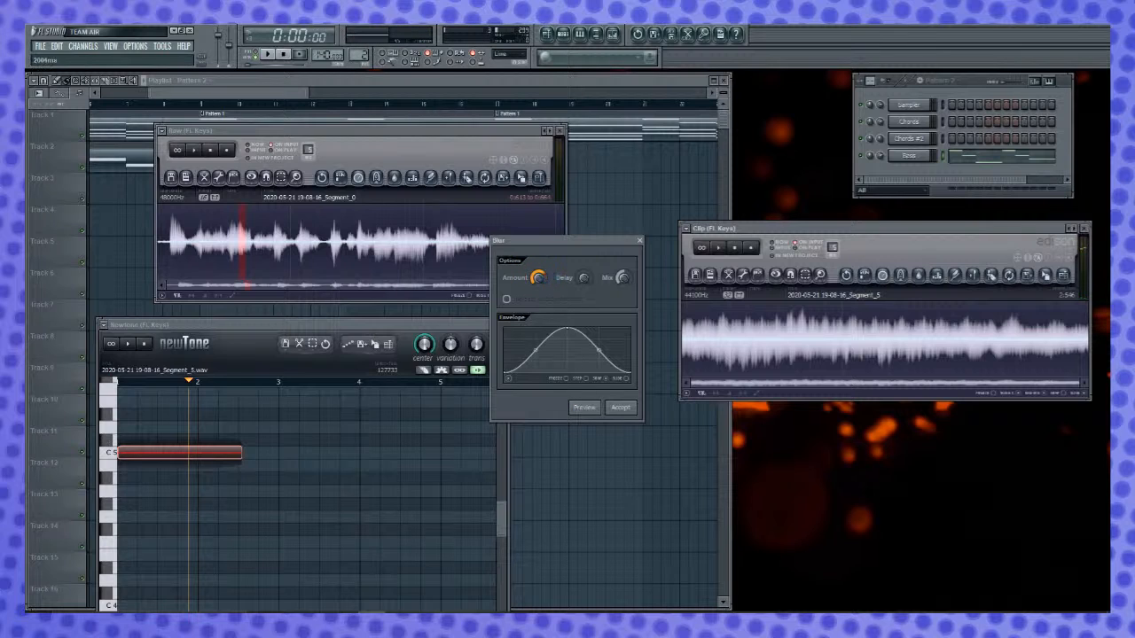
click(585, 409)
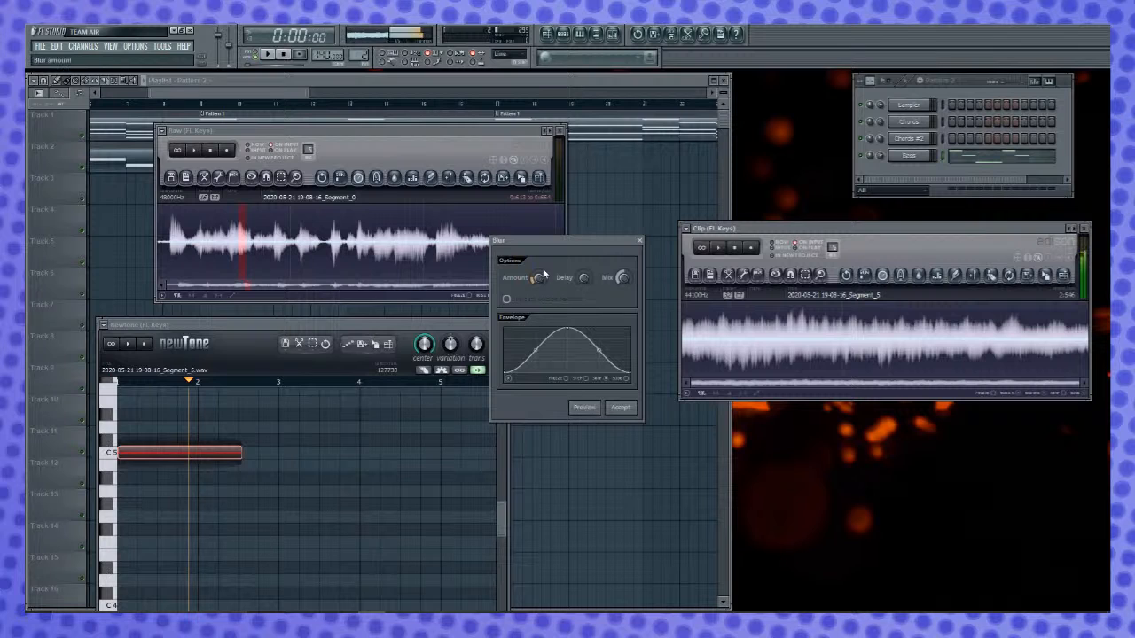
click(588, 408)
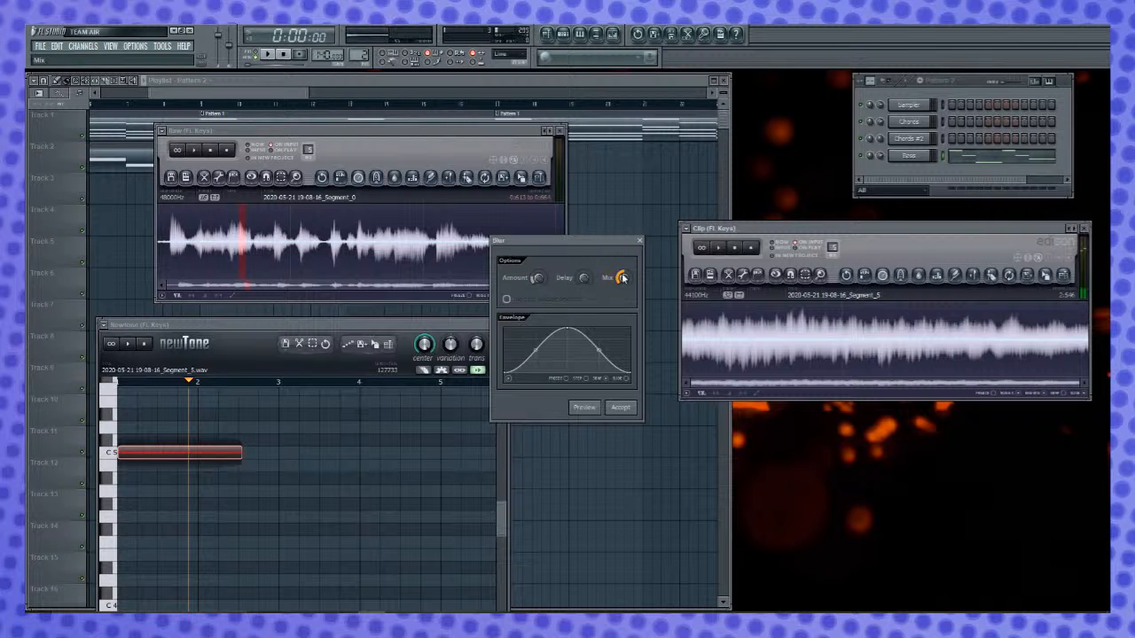
click(589, 409)
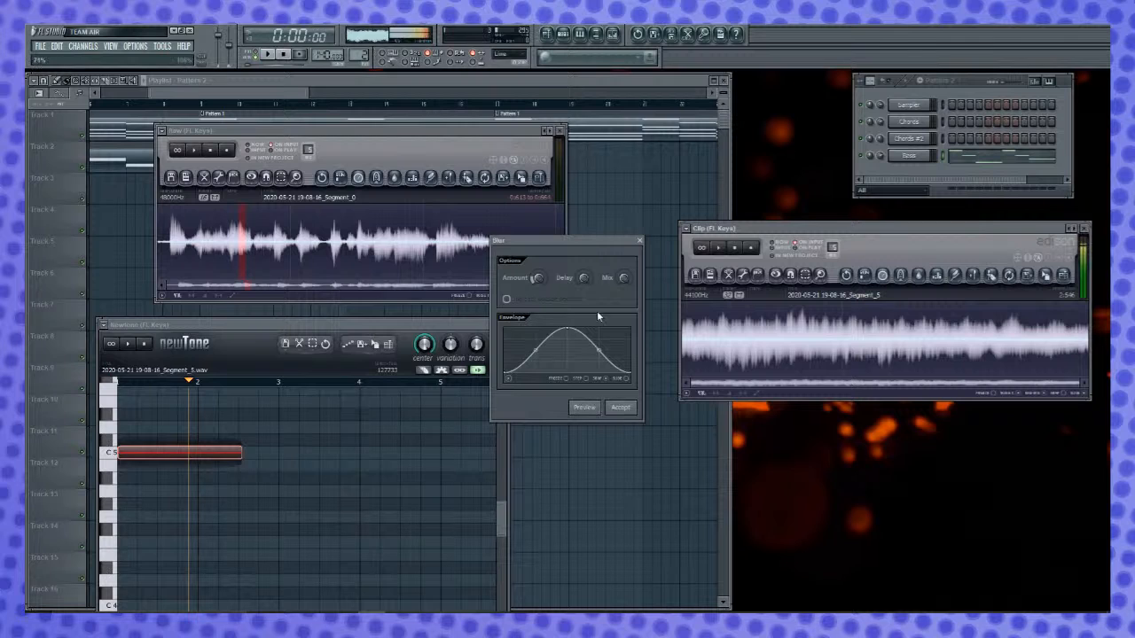
click(592, 407)
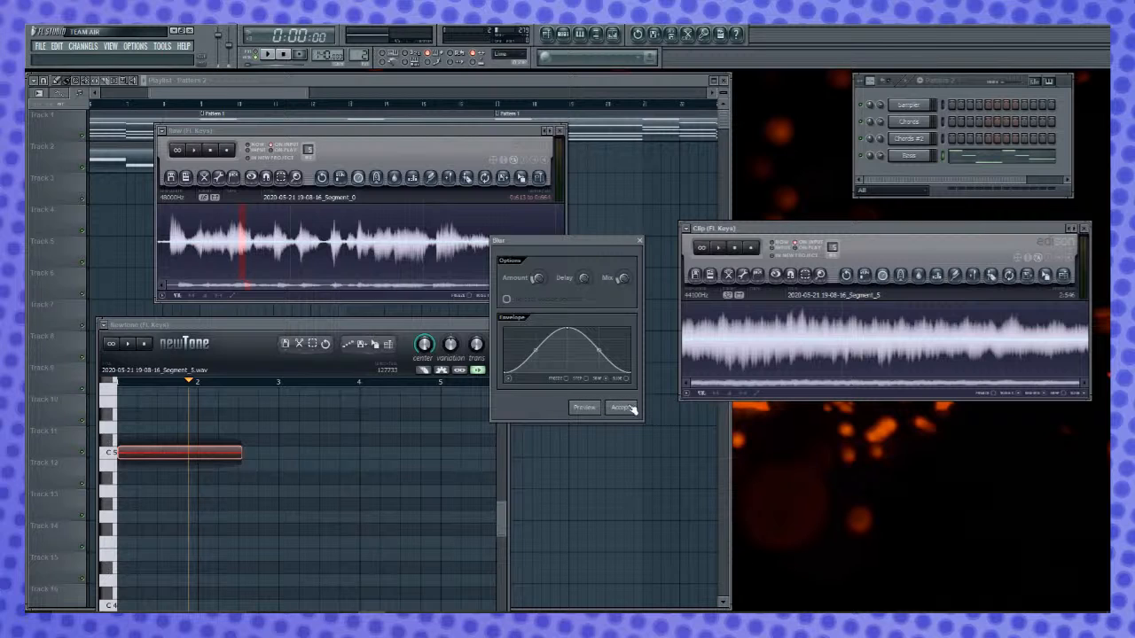
- Apply the blur to the vocal, normalize the result in the Clip Edison, and play it back
click(625, 408)
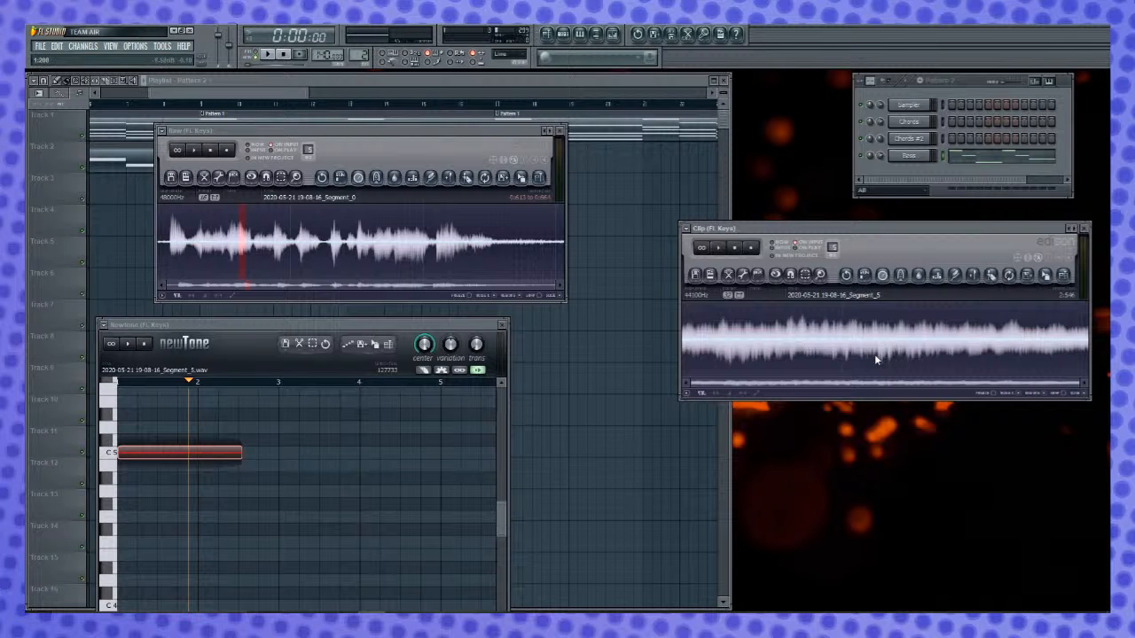
key(ctrl+n)
key(space)
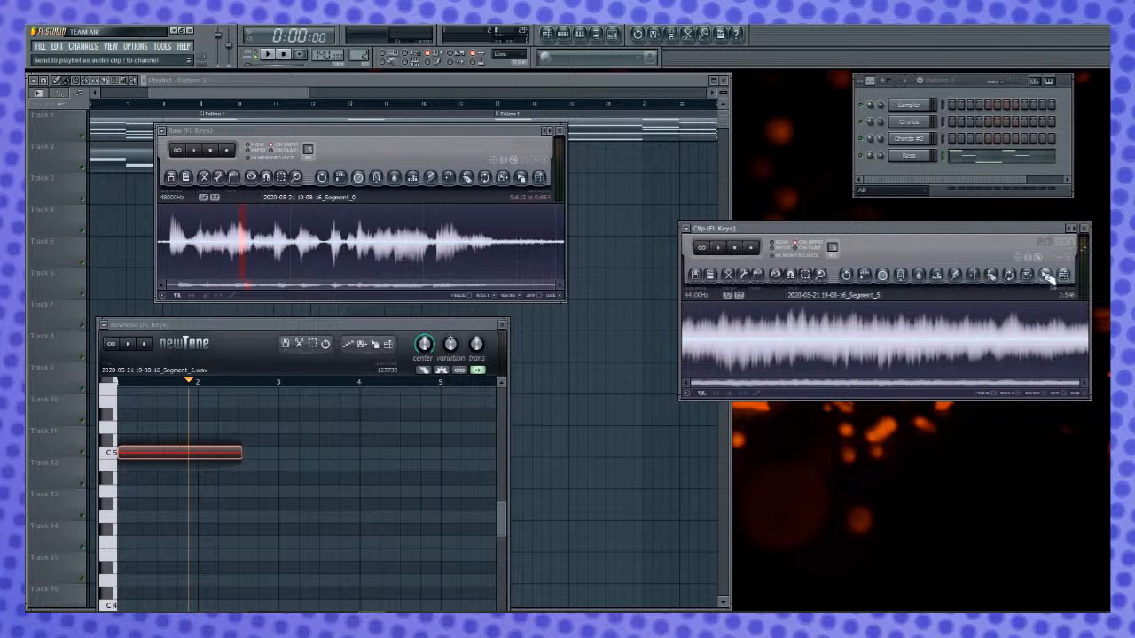
- Send the blurred vocal from the Clip Edison to the channel rack as a new channel and rename it Lead
drag(1047, 279, 914, 177)
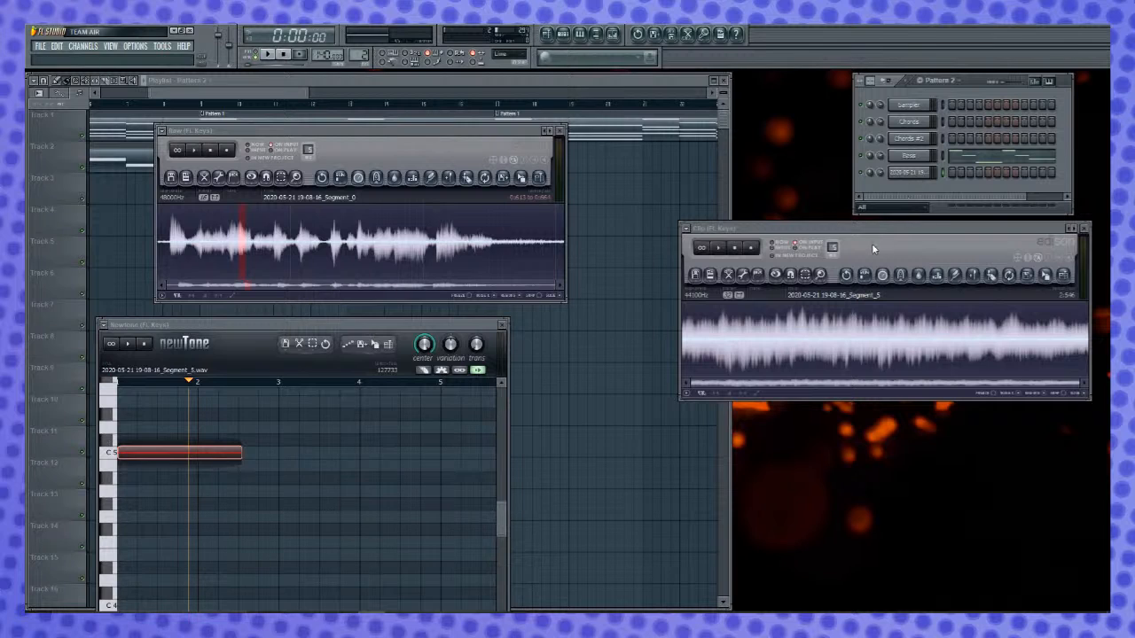
right_click(907, 173)
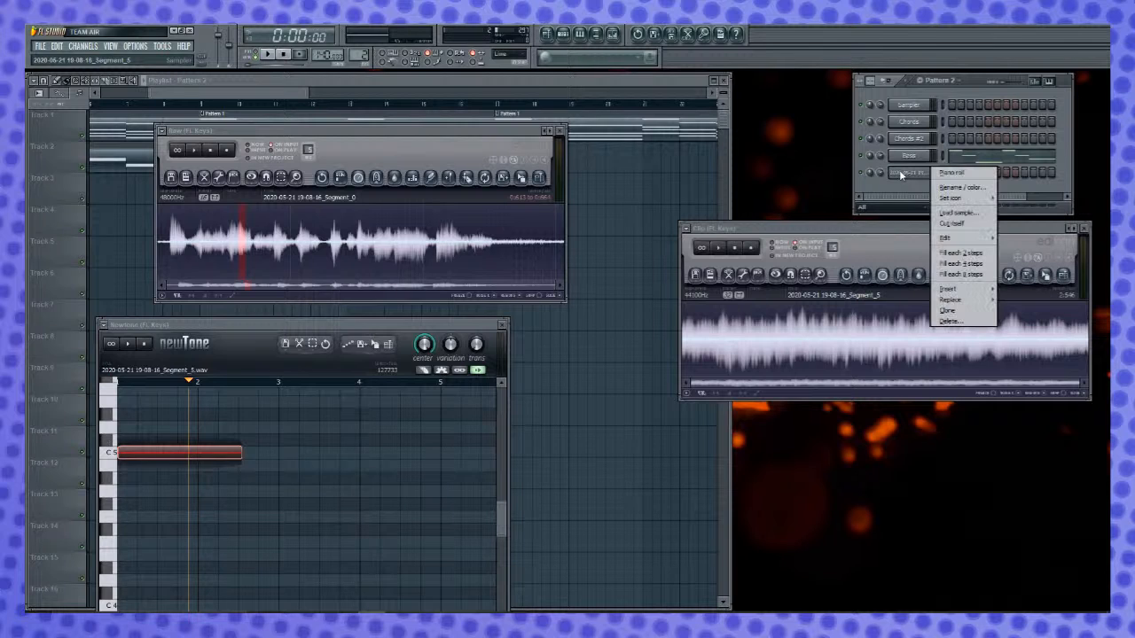
click(971, 192)
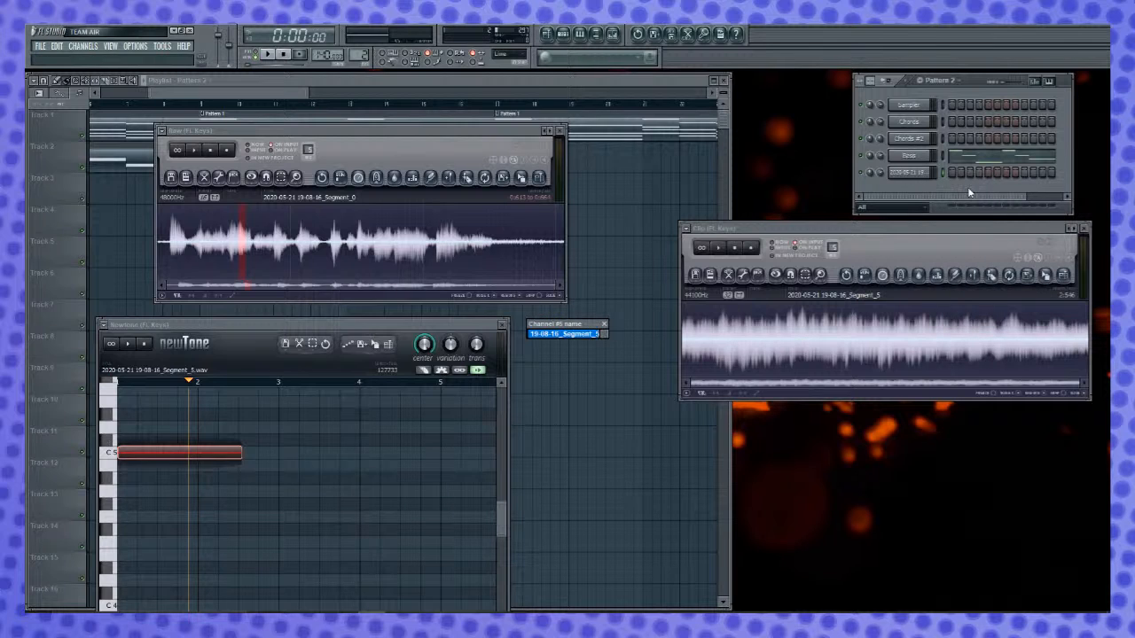
text(Loa)
key(Return)
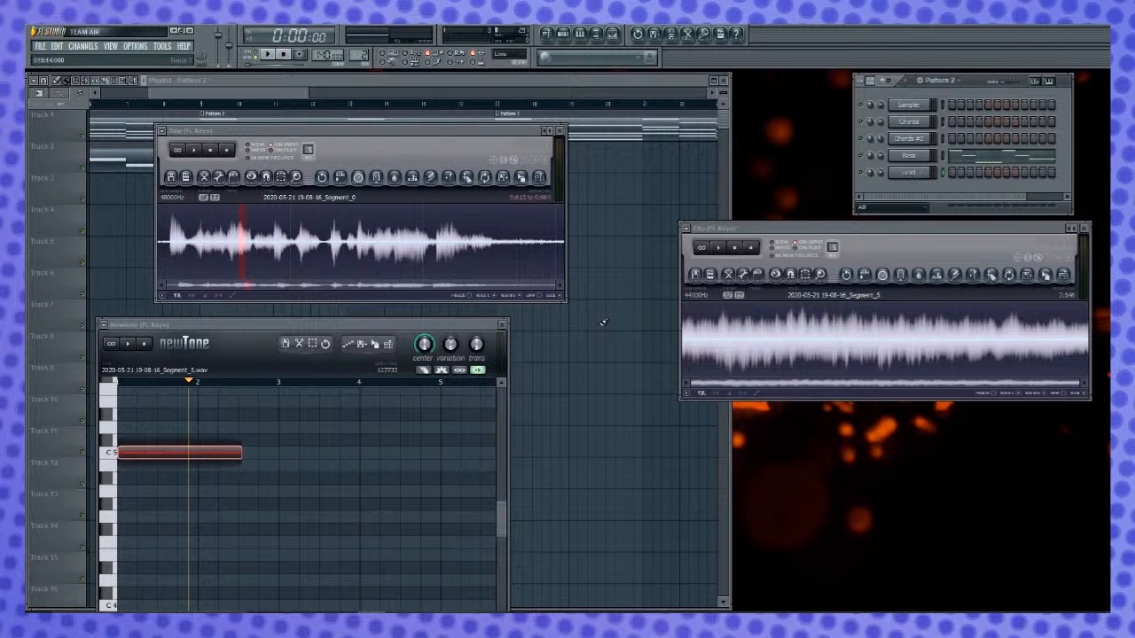
- Select and audition a vocal slice of about 0.034 s near the middle of the Raw recording and copy it to the Clip Edison
click(402, 162)
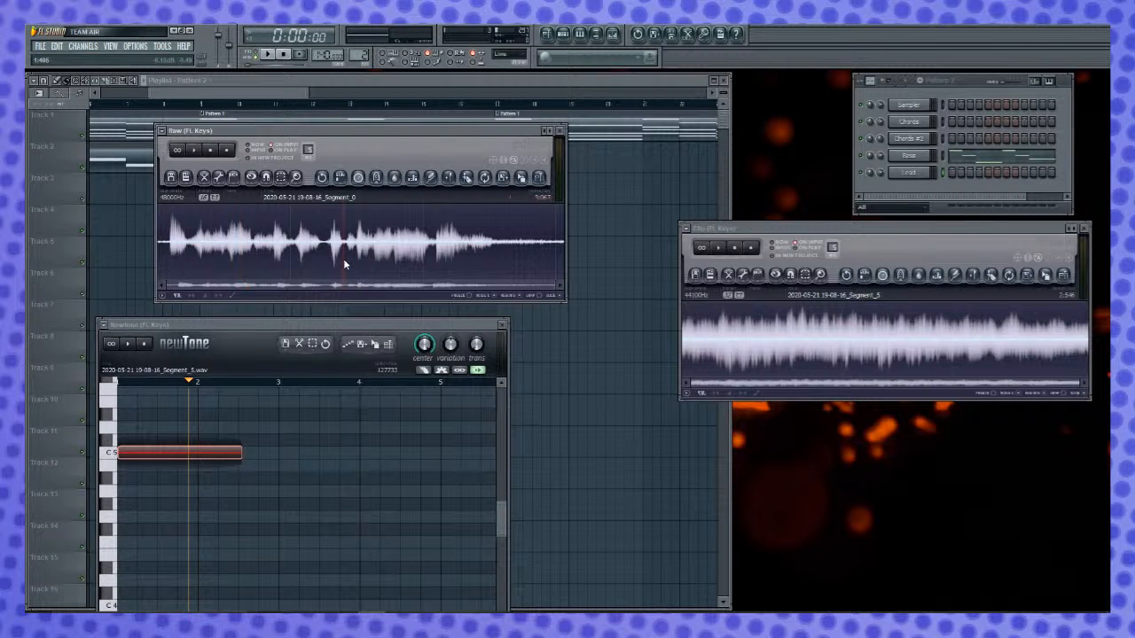
right_click(345, 262)
right_click(278, 264)
right_click(338, 255)
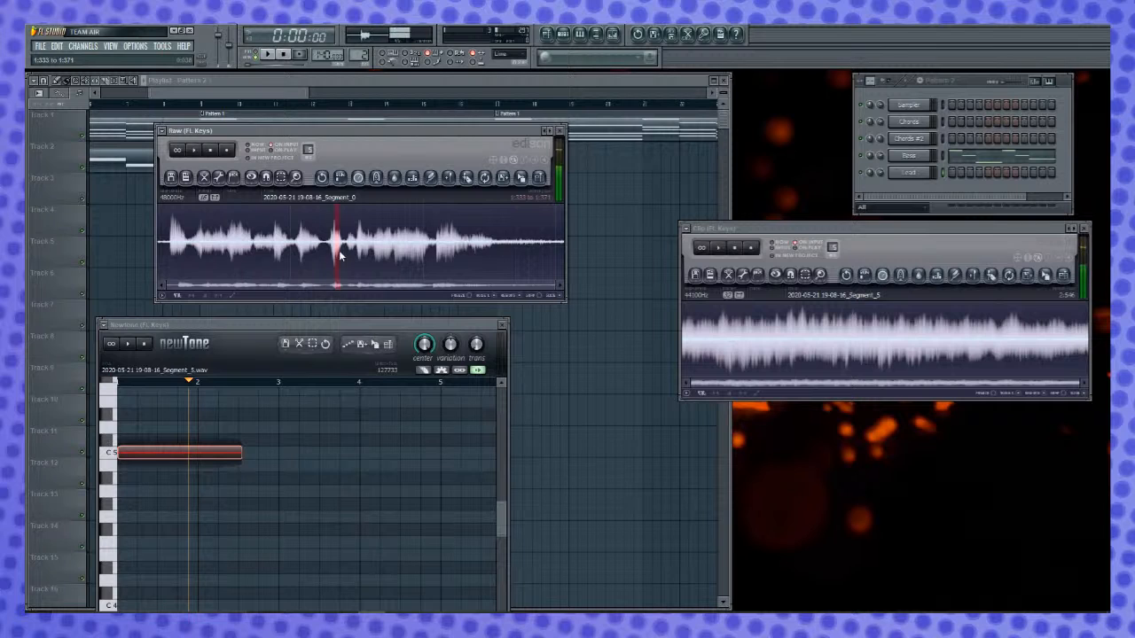
scroll(339, 256, up, 4)
key(space)
drag(282, 251, 285, 252)
key(space)
drag(524, 178, 1004, 314)
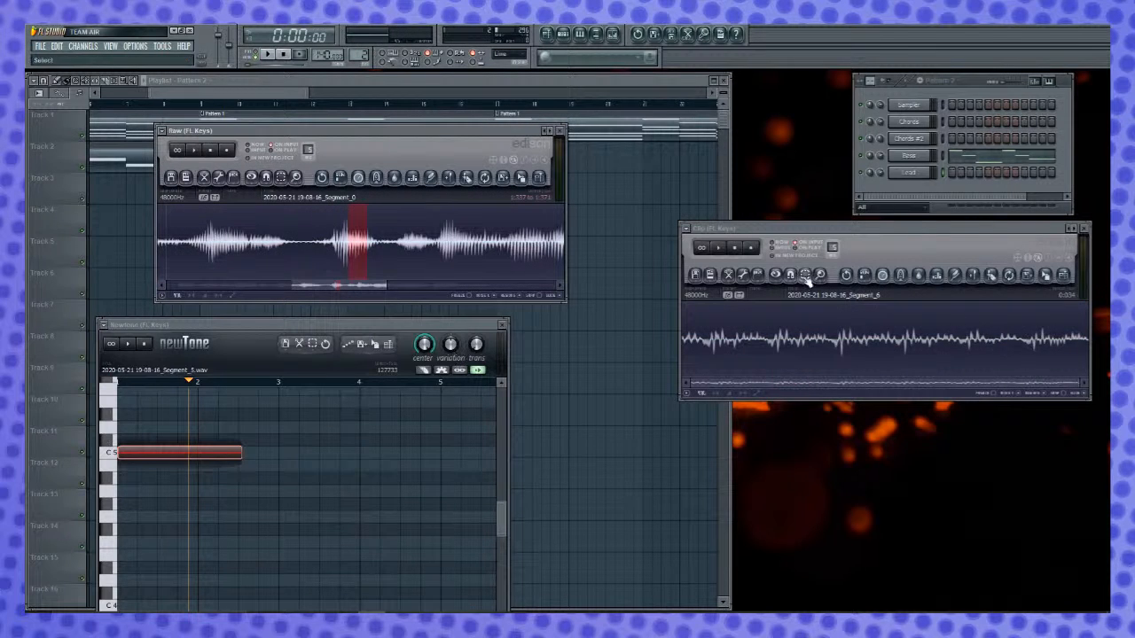
- Audition other vocal sections of the Raw recording, from its early part through to about 2 s
scroll(470, 233, down, 3)
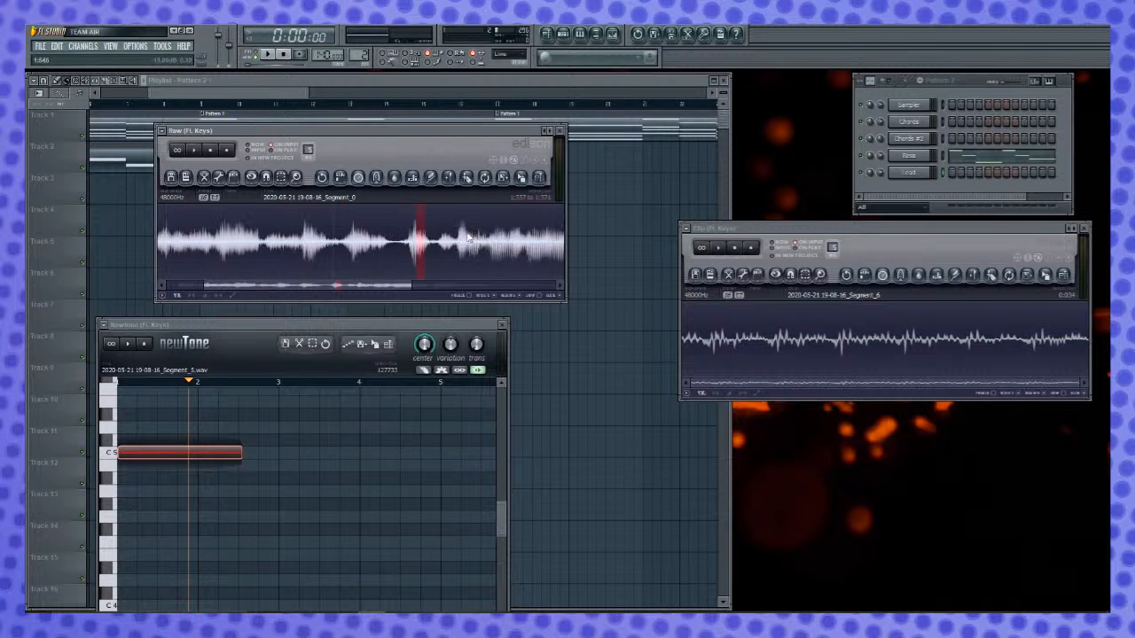
shift+click(200, 240)
key(space)
drag(353, 253, 261, 254)
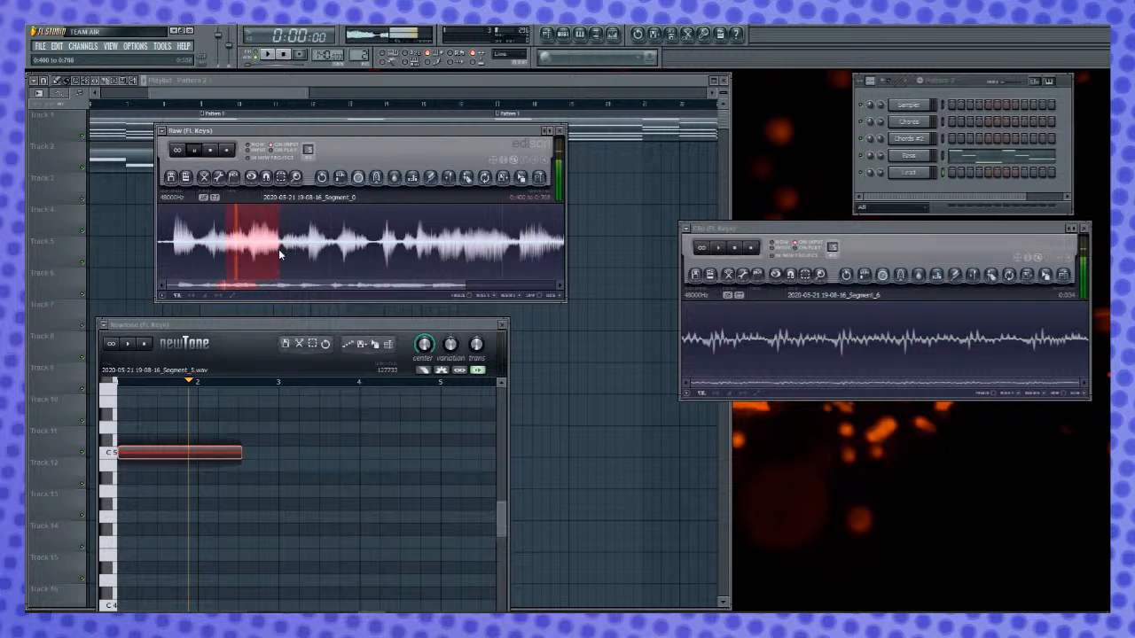
drag(262, 255, 394, 253)
key(space)
key(space)
key(space)
key(space)
key(space)
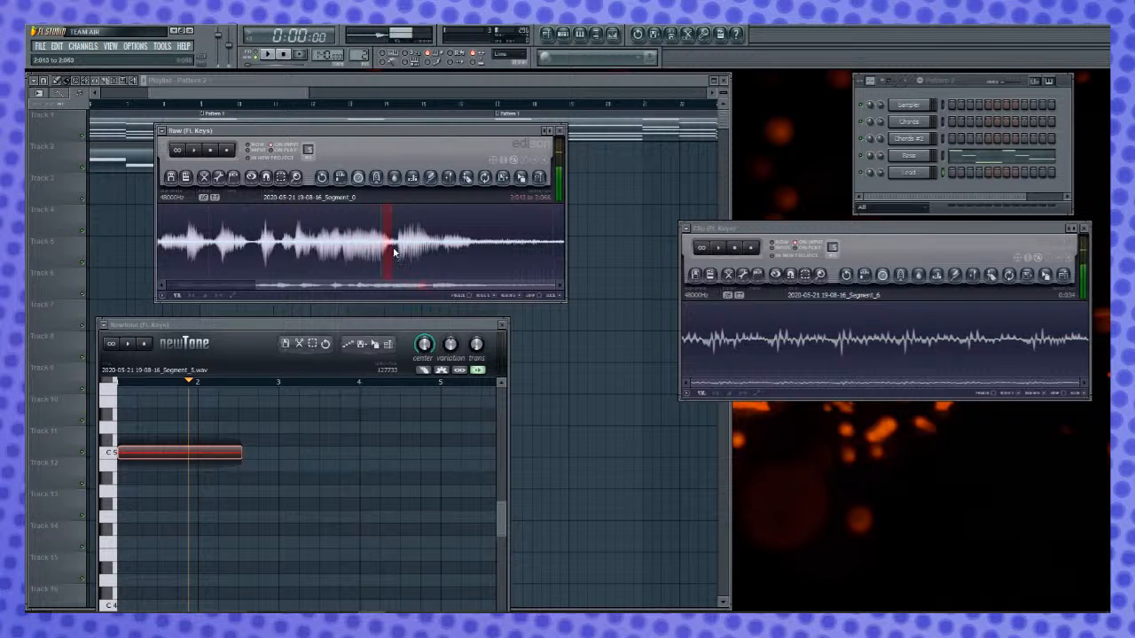
- Audition individual syllables in the first third of the Raw recording for a usable slice
scroll(385, 253, down, 2)
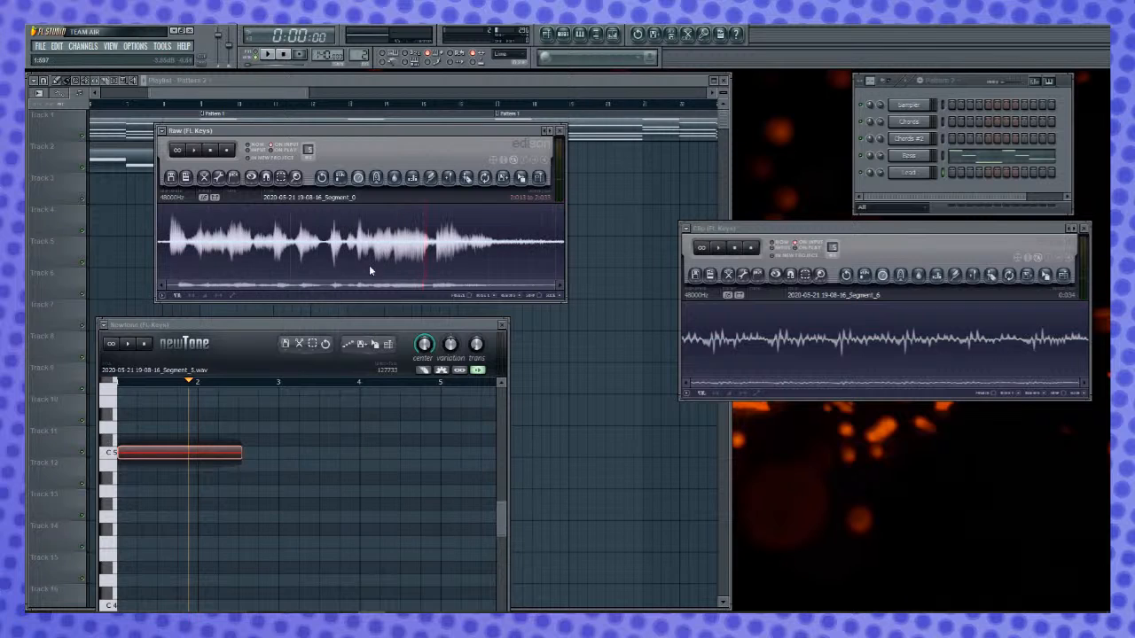
right_click(231, 252)
click(233, 252)
key(space)
key(space)
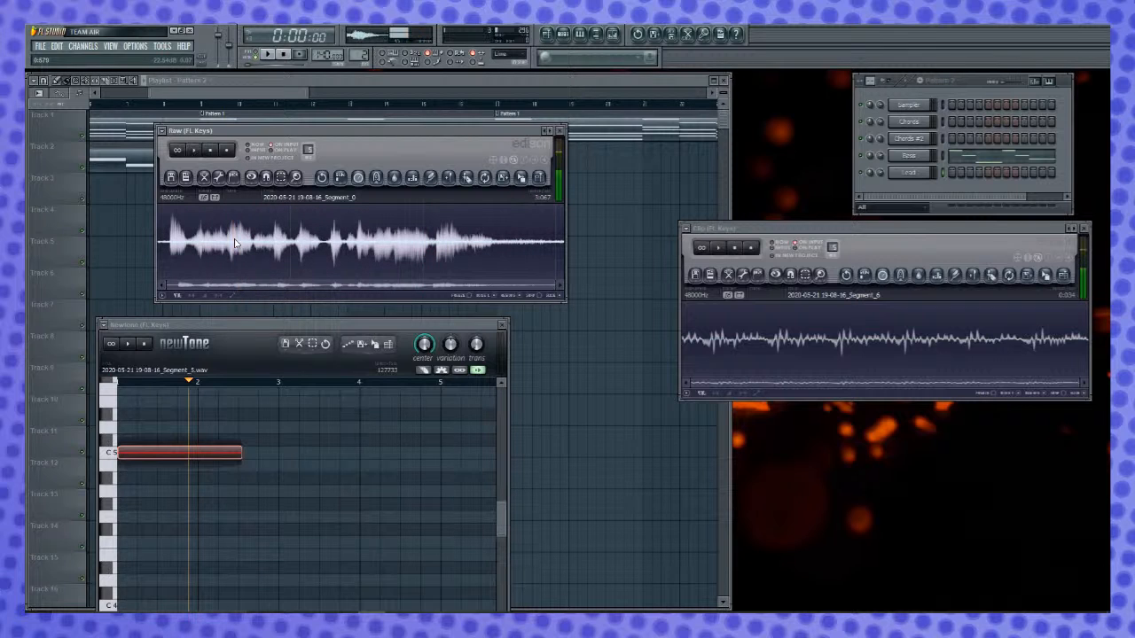
right_click(189, 253)
right_click(224, 236)
right_click(258, 240)
- Select and audition a vocal slice of about 0.05 s around 1.1 s in the Raw recording and copy it to the Clip Edison
drag(268, 242, 309, 257)
key(space)
key(space)
key(space)
key(space)
key(space)
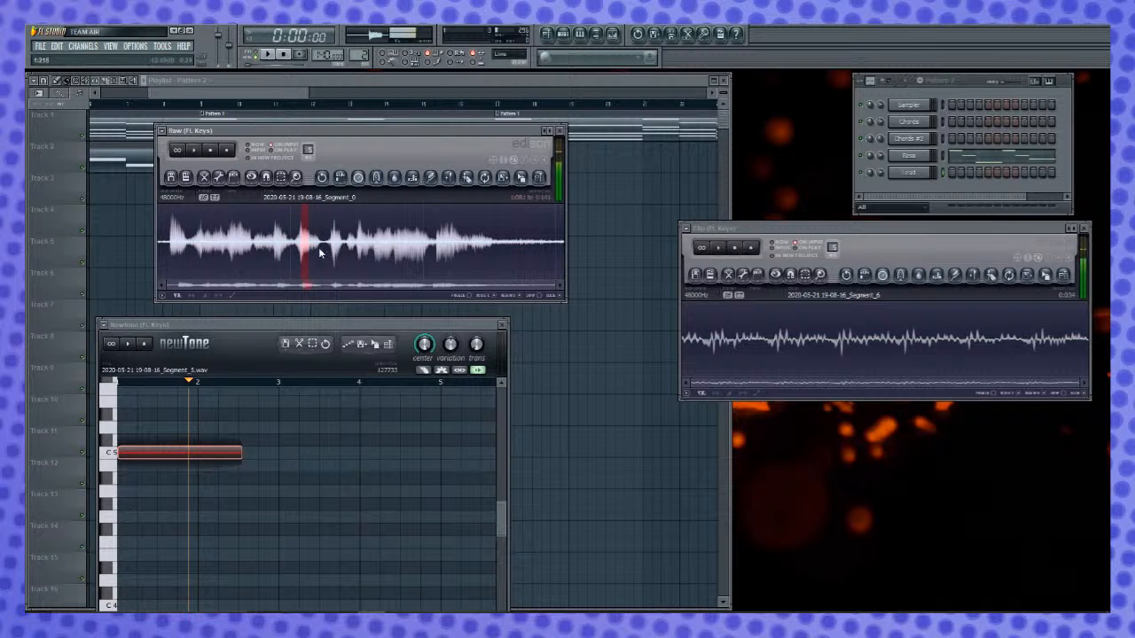
scroll(357, 252, up, 3)
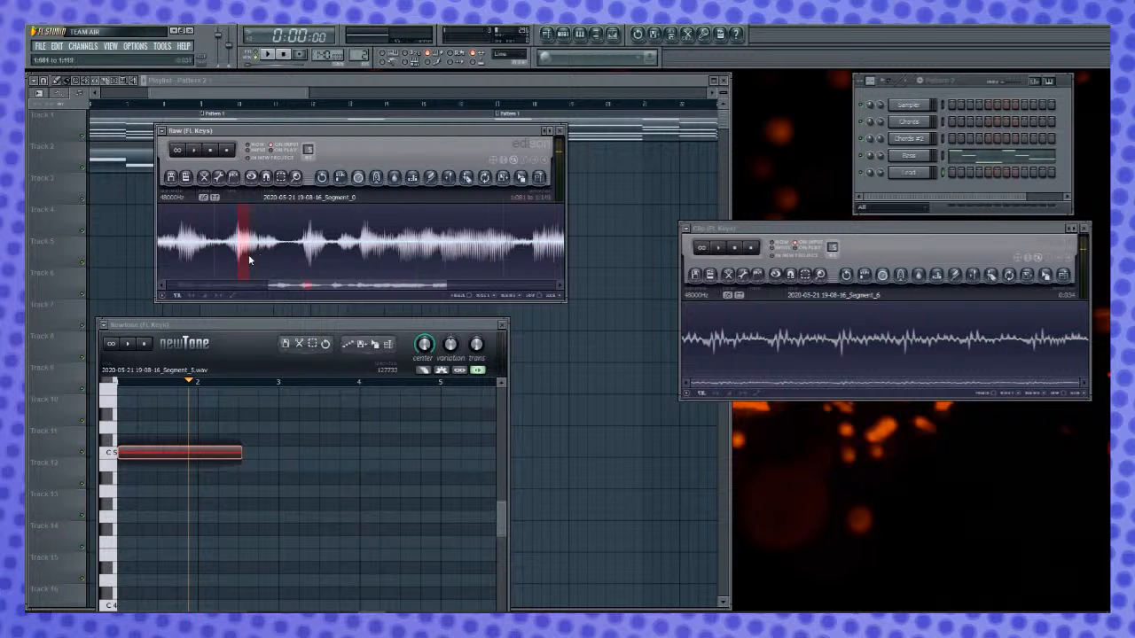
mouse_move(253, 259)
mouse_down()
mouse_move(262, 262)
mouse_move(244, 267)
mouse_move(258, 264)
mouse_up()
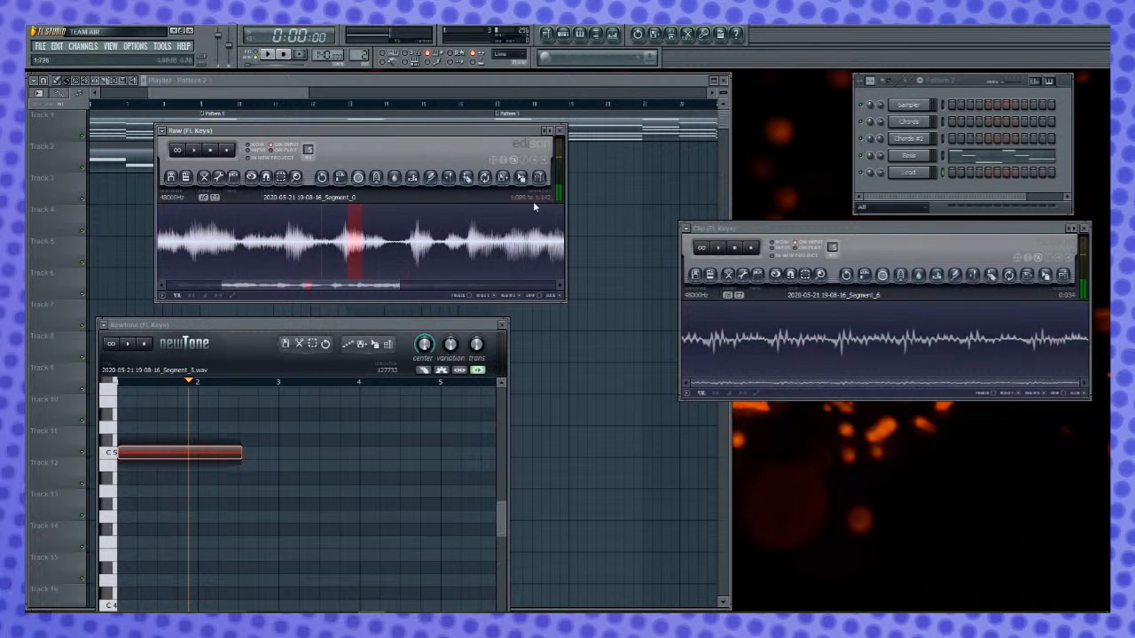
drag(523, 177, 794, 361)
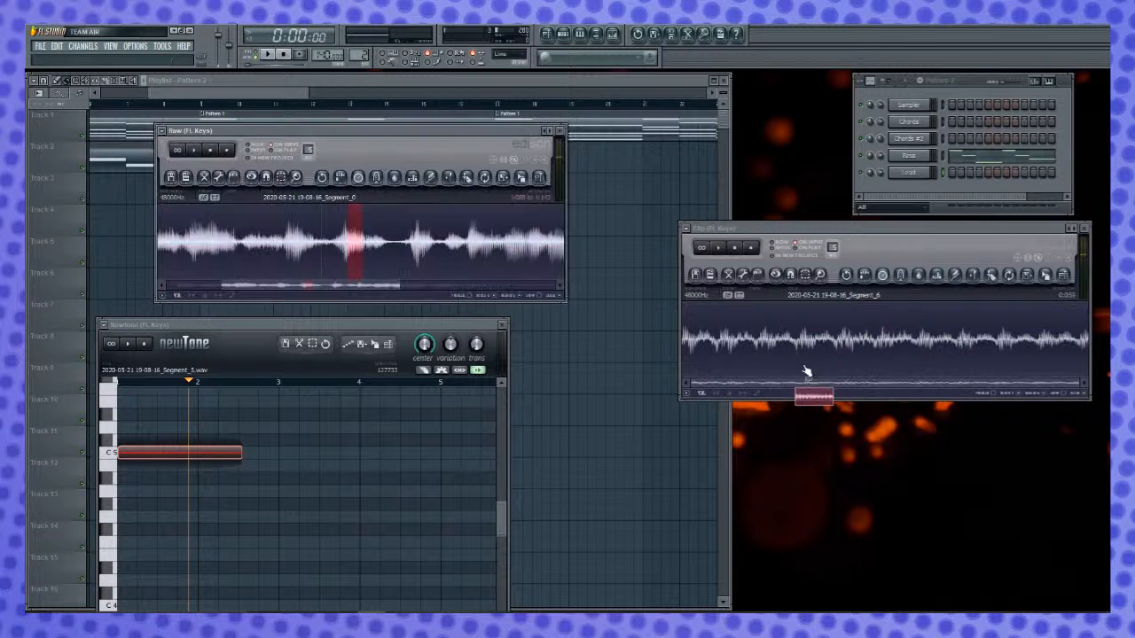
- Time-stretch the whole new vocal slice in the Clip Edison three times in a row with the current stretch setting
click(997, 240)
key(ctrl+a)
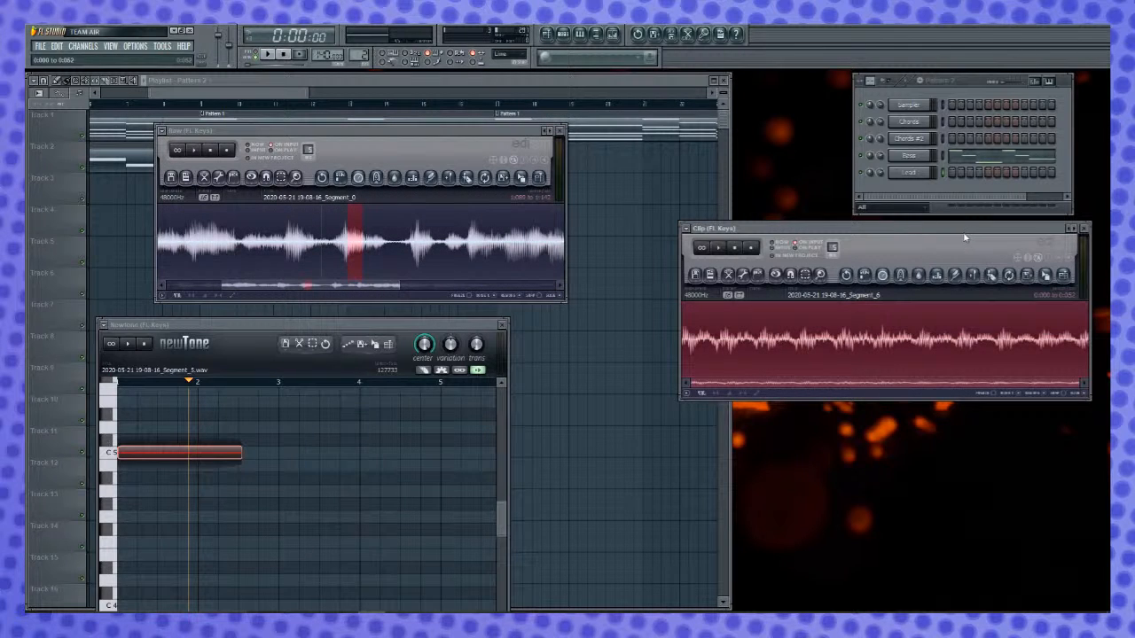
click(883, 277)
key(Return)
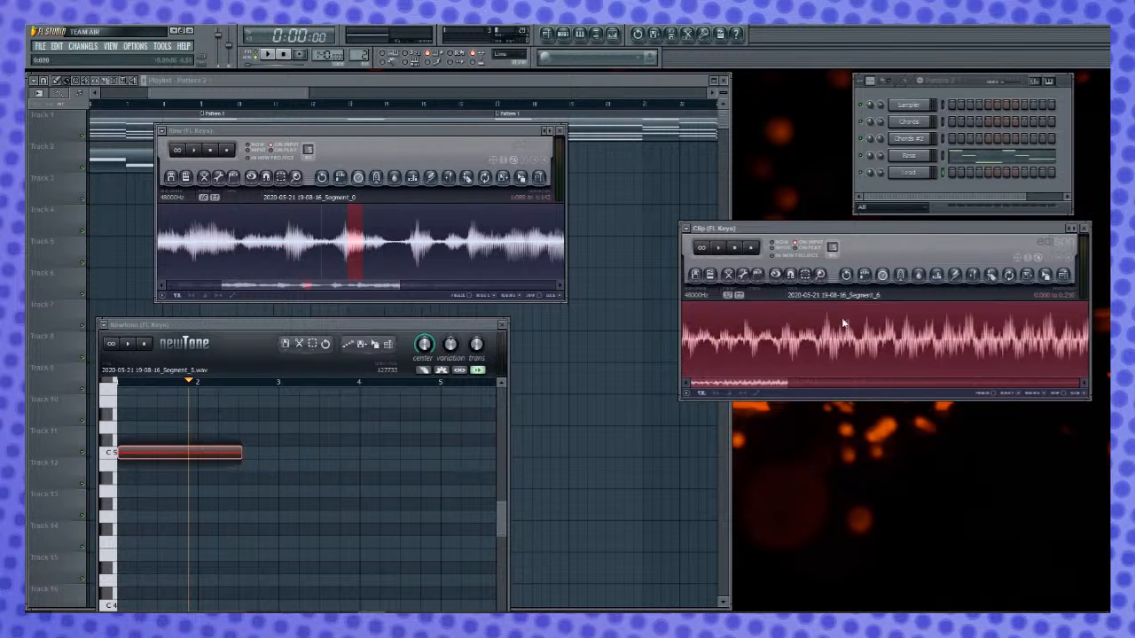
click(883, 277)
key(Return)
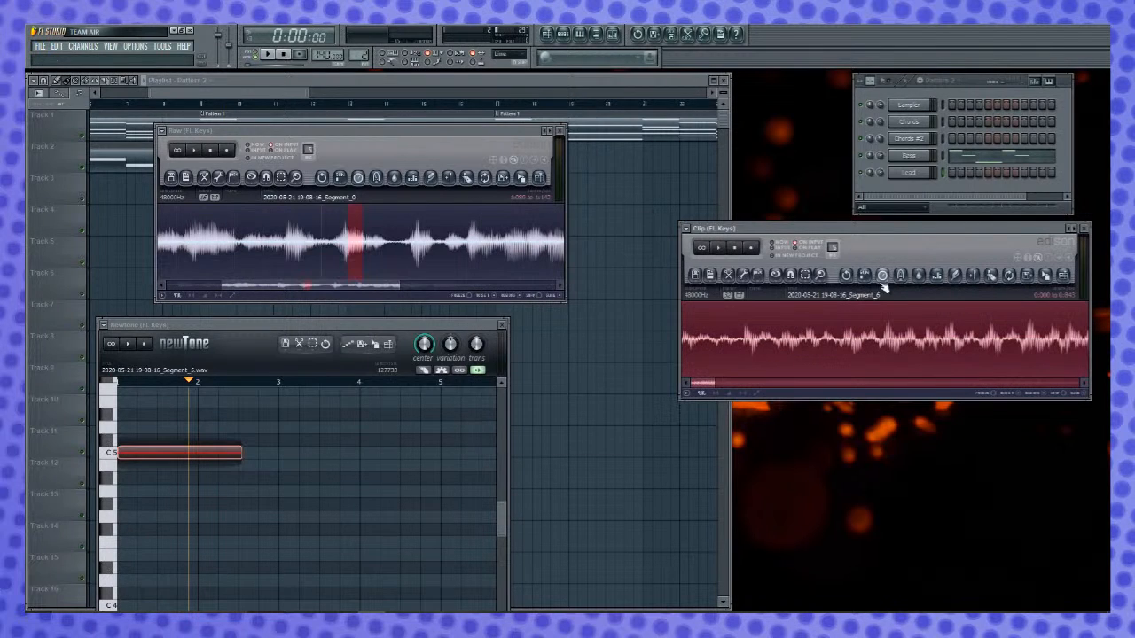
click(885, 277)
key(Return)
- Trim the faded end and start off the newly stretched vocal in the Clip Edison
scroll(925, 336, down, 1)
scroll(928, 339, down, 3)
drag(707, 383, 1081, 375)
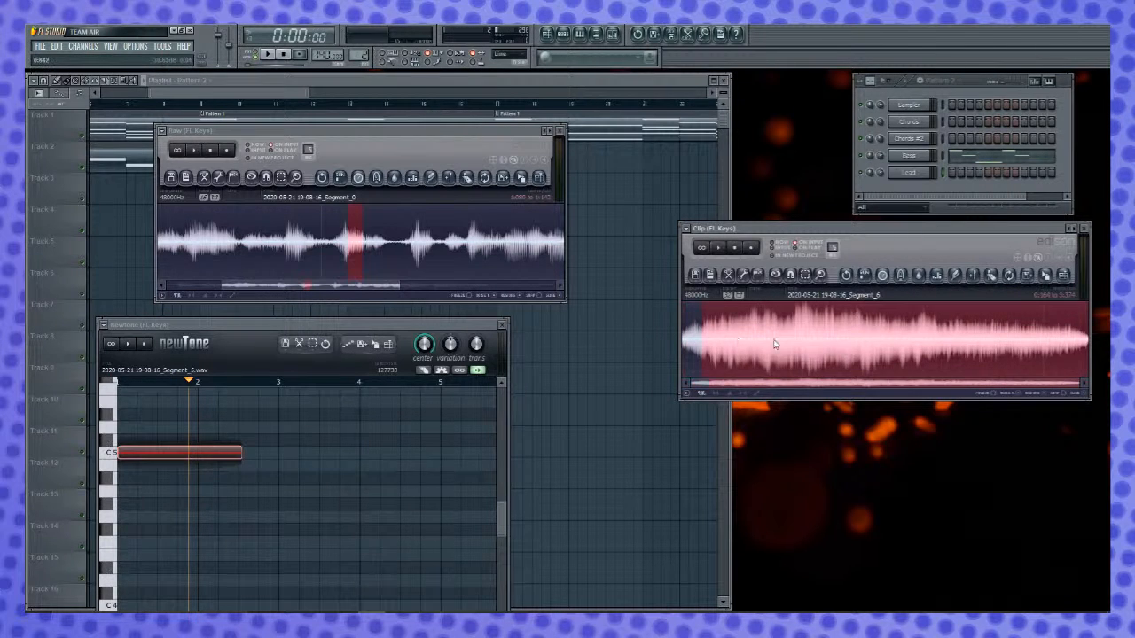
click(856, 335)
drag(1097, 350, 1046, 352)
key(Delete)
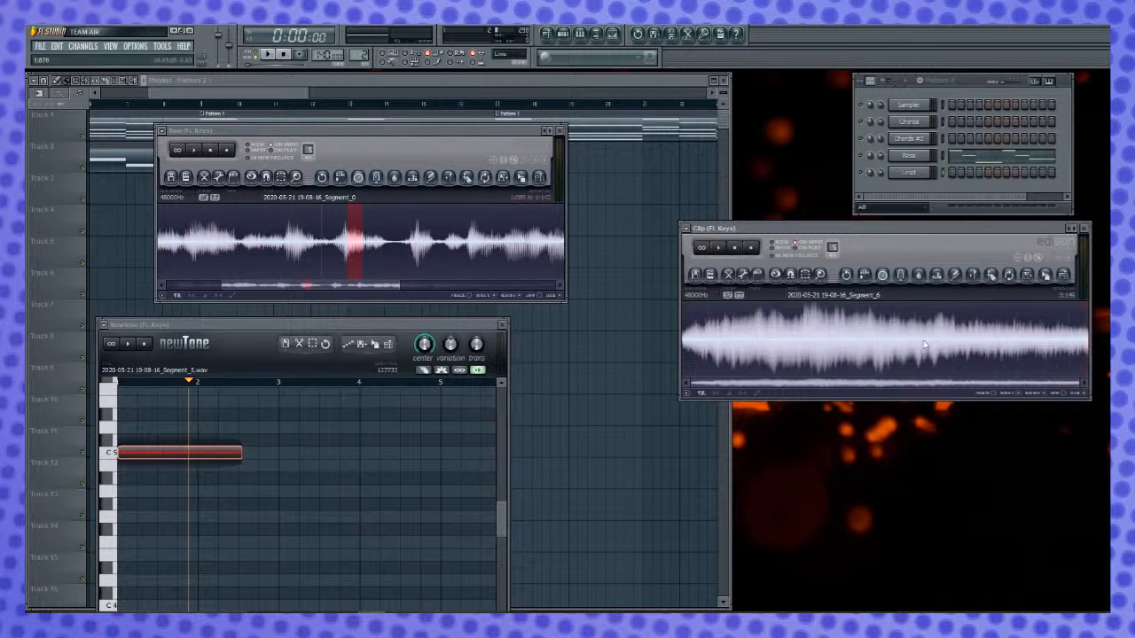
drag(695, 342, 644, 342)
key(Delete)
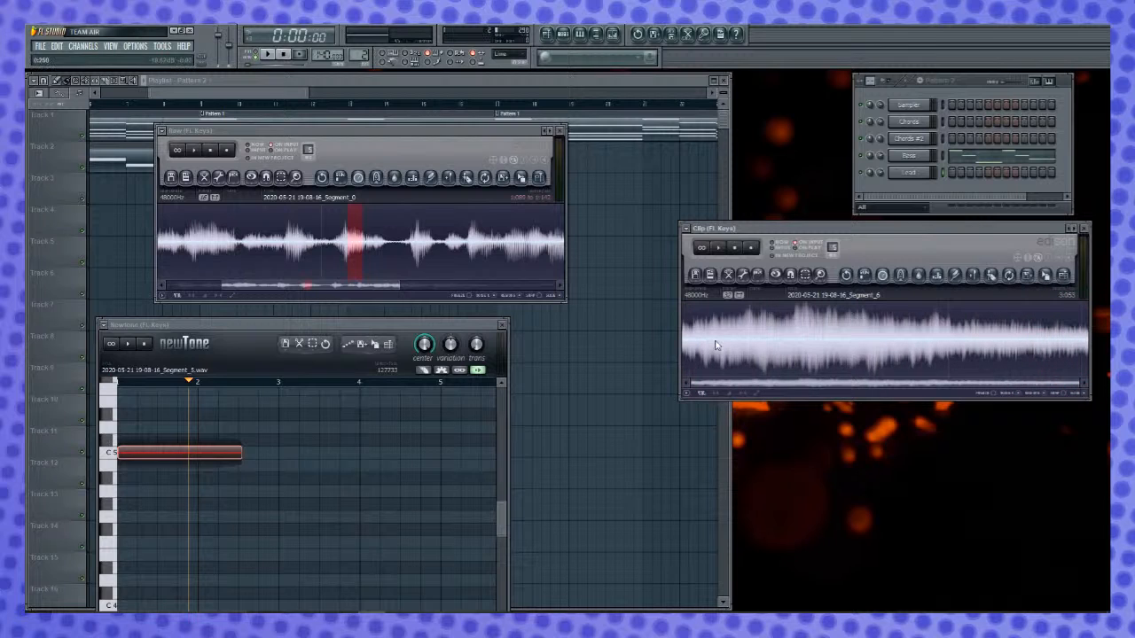
- Send the trimmed slice from the Clip Edison to Newtone and delete the very short stray note at its start
drag(1048, 277, 188, 468)
click(122, 412)
click(121, 415)
drag(315, 322, 315, 269)
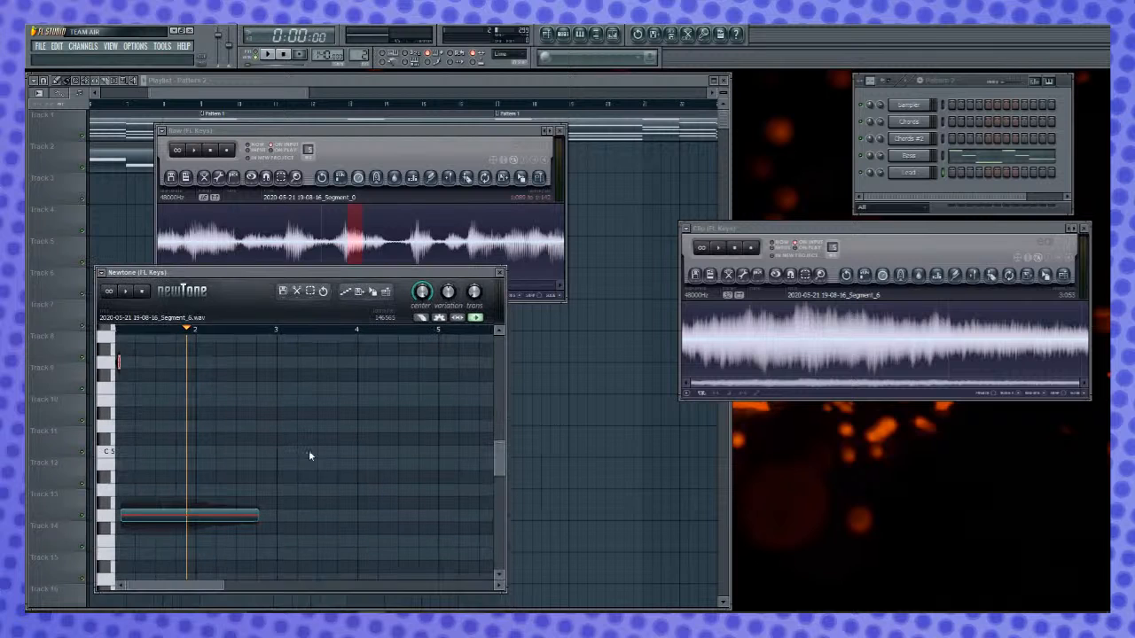
drag(232, 586, 133, 586)
key(Delete)
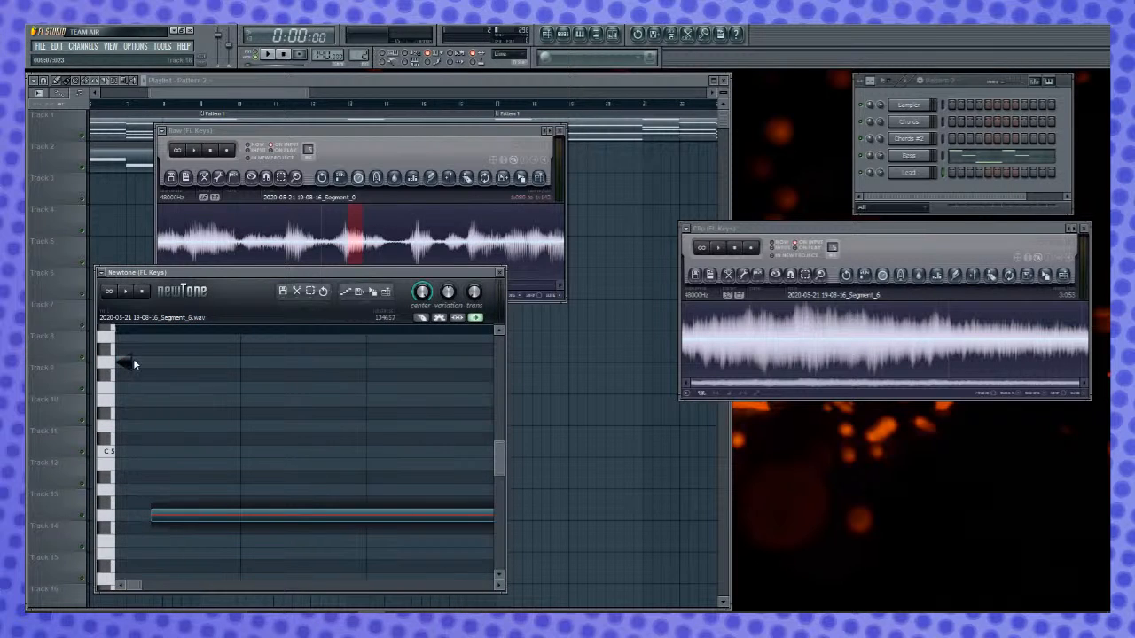
- Move the vocal note to the very start and up to C5 in Newtone, and send the tuned result to the Clip Edison
drag(233, 512, 198, 512)
drag(440, 511, 440, 451)
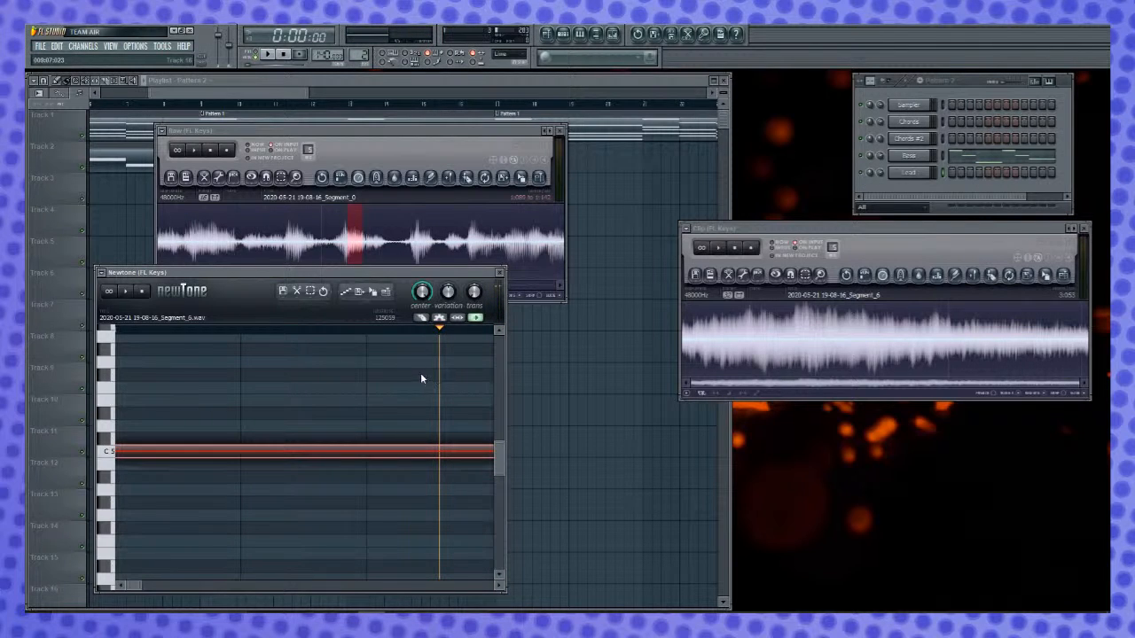
drag(371, 299, 802, 302)
scroll(461, 552, down, 3)
scroll(461, 551, up, 3)
drag(138, 586, 210, 587)
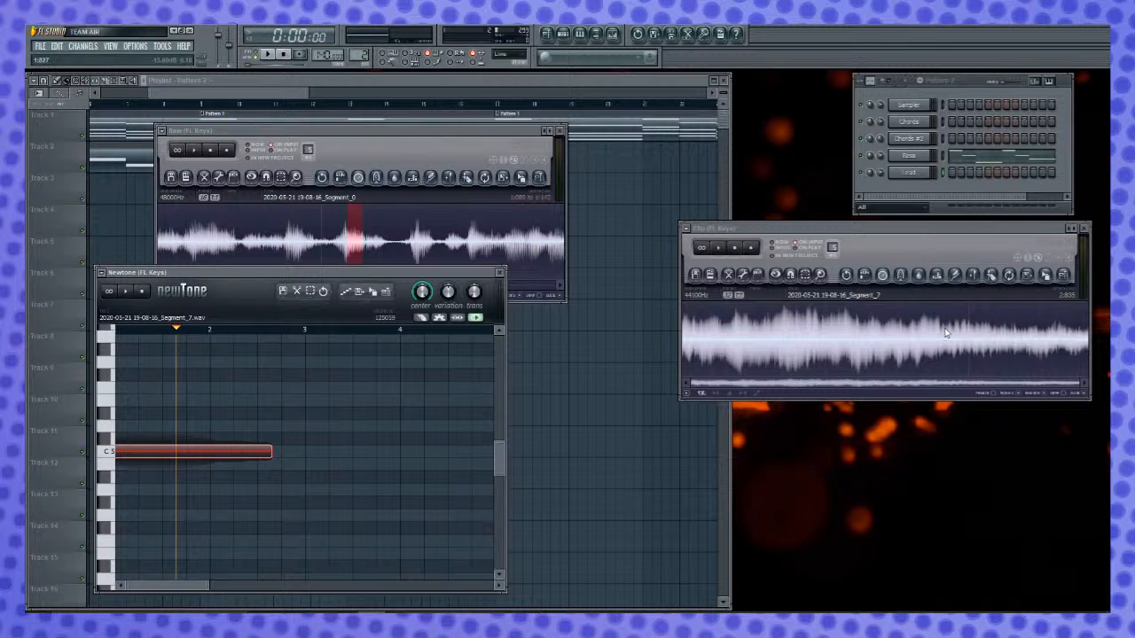
key(space)
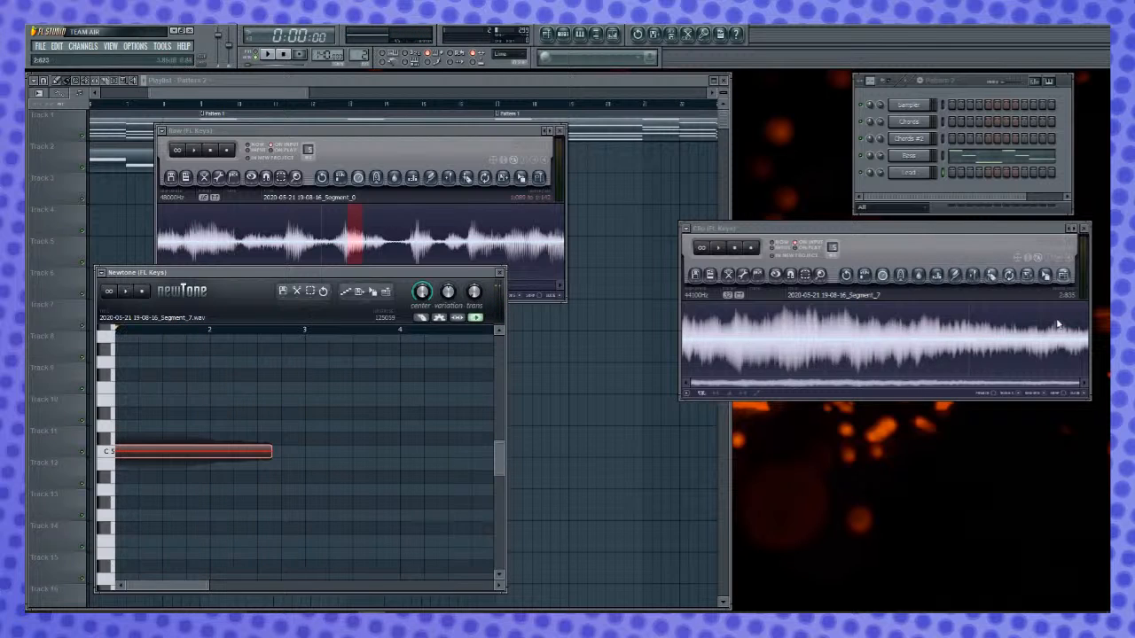
- Add the tuned sample from the Clip Edison as a new channel and rename it Lead 2
drag(1048, 277, 920, 206)
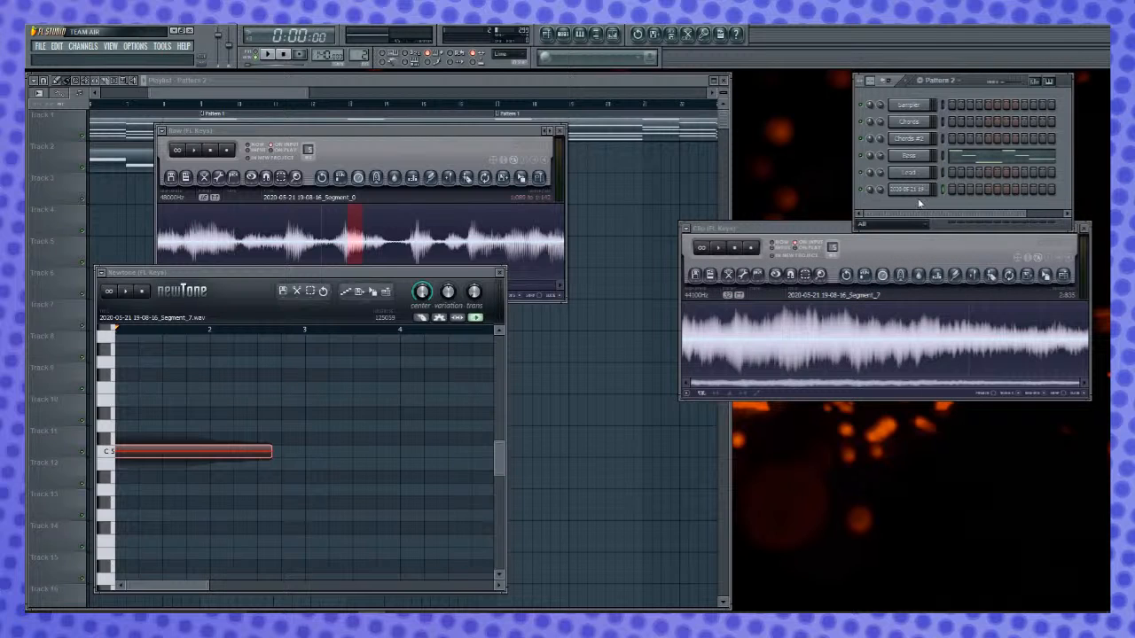
right_click(919, 199)
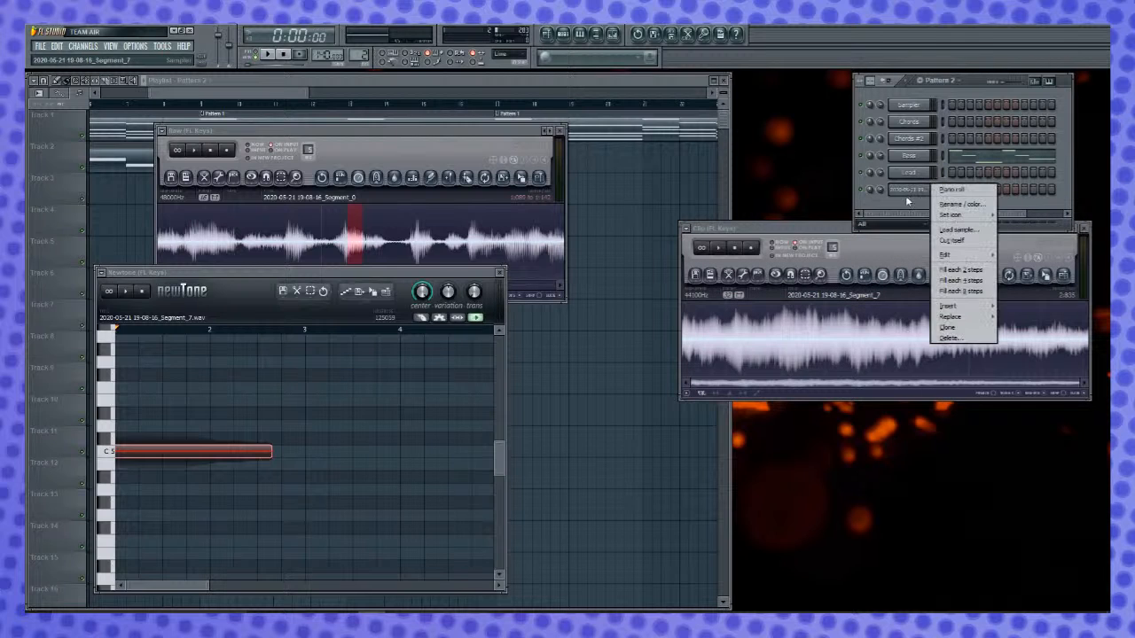
click(952, 204)
key(BackSpace)
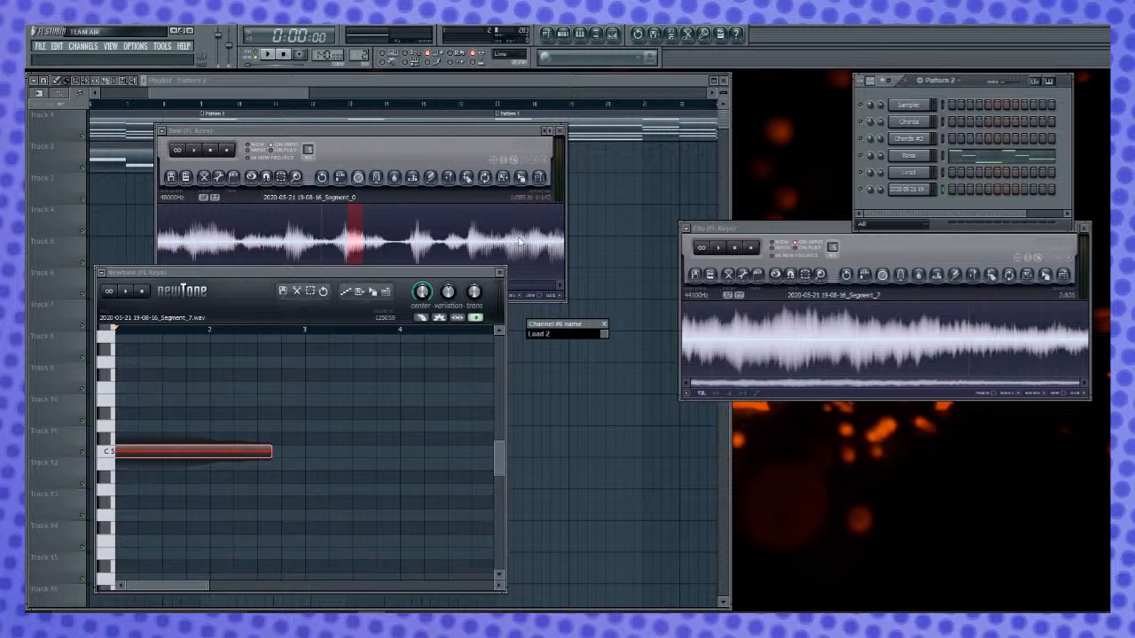
key(Return)
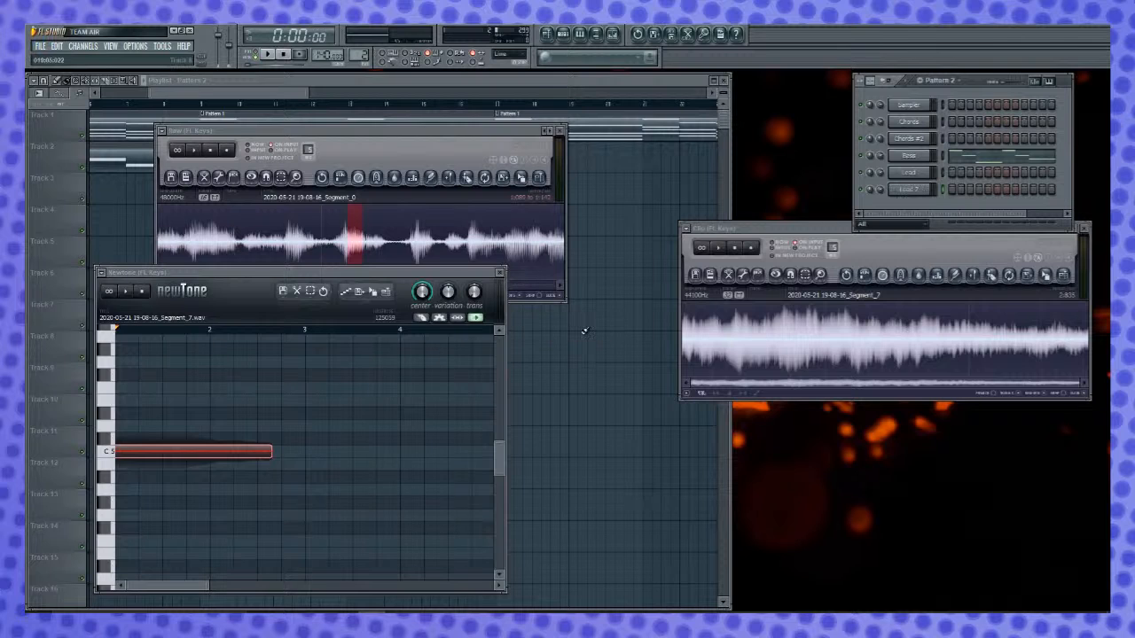
- Close Newtone and both the Raw and Clip Edison windows
click(499, 272)
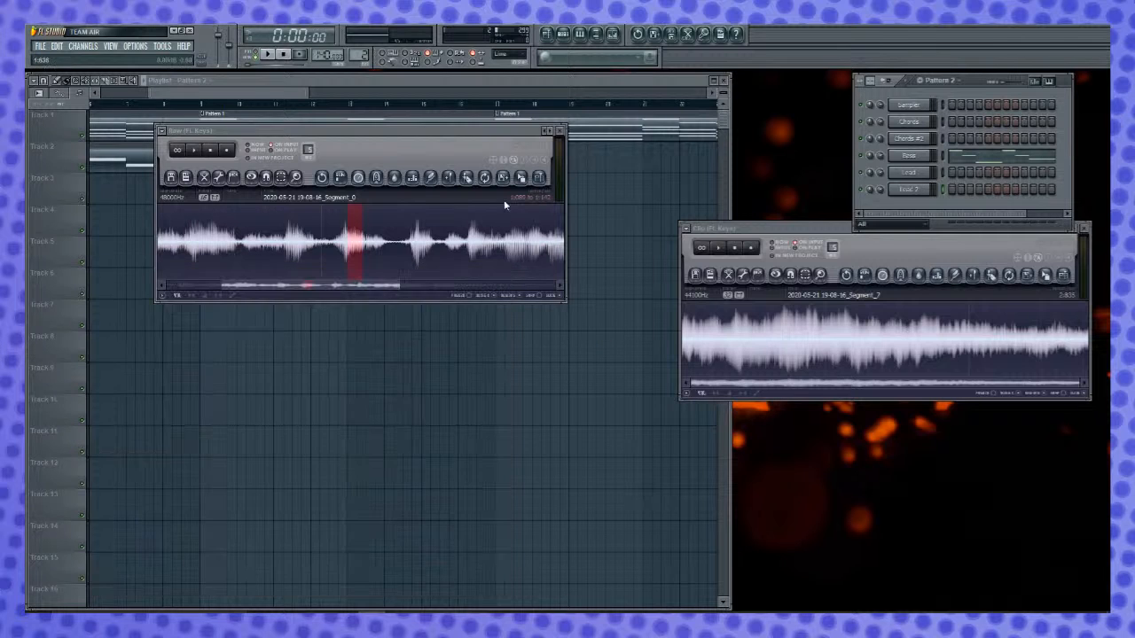
click(558, 131)
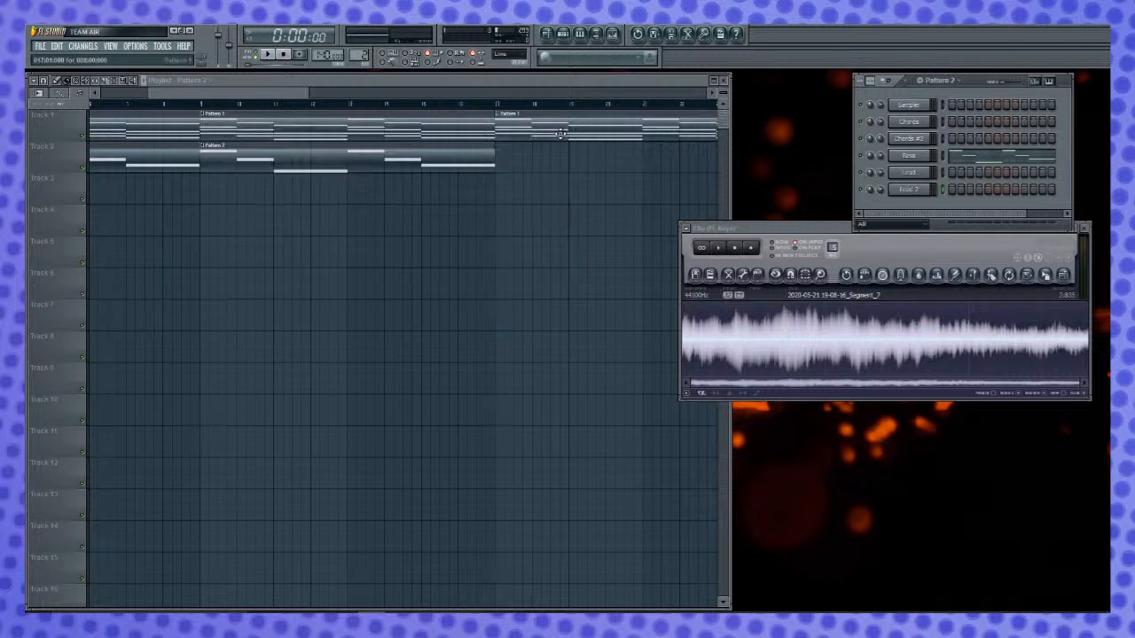
click(1085, 228)
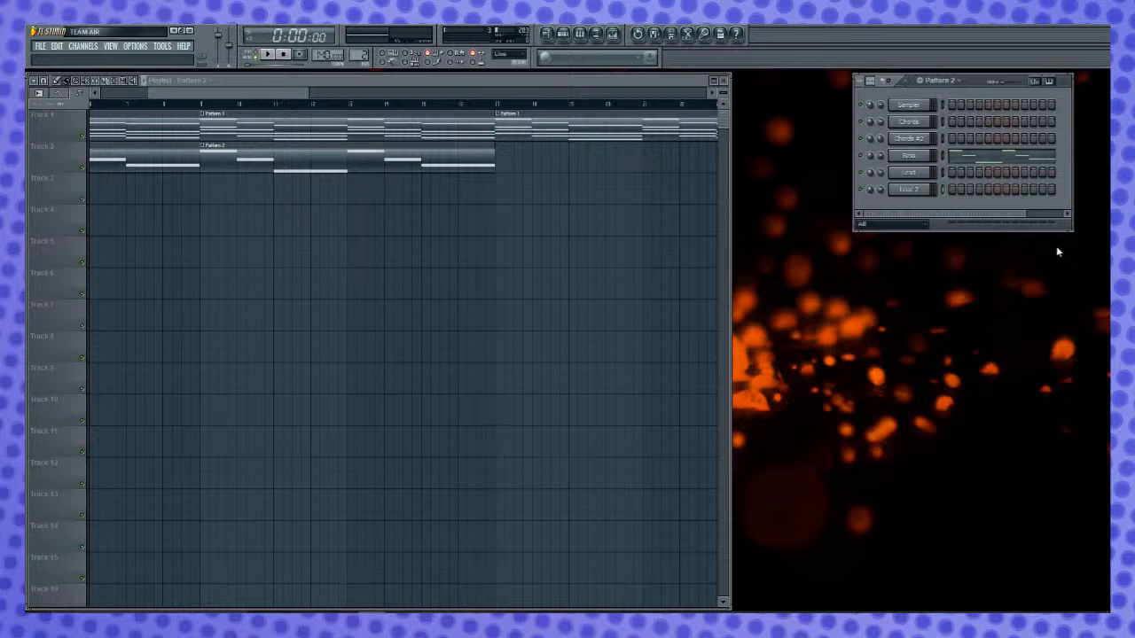
- Set a crossfade loop over the second half of the Lead channel's sample and assign the channel to its own mixer track
click(923, 174)
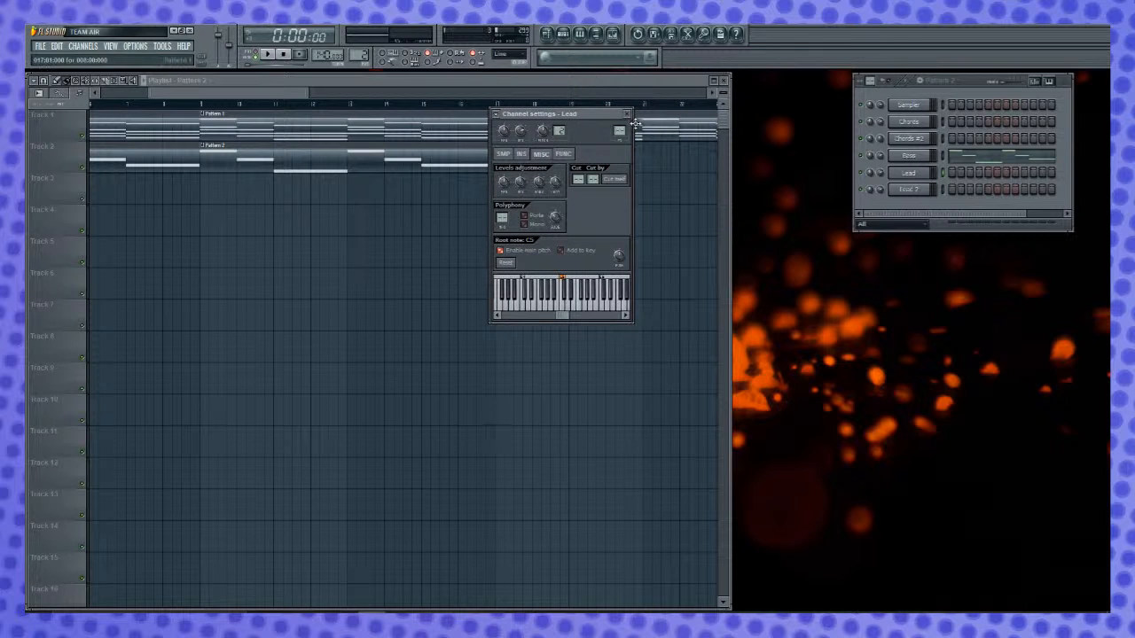
click(911, 174)
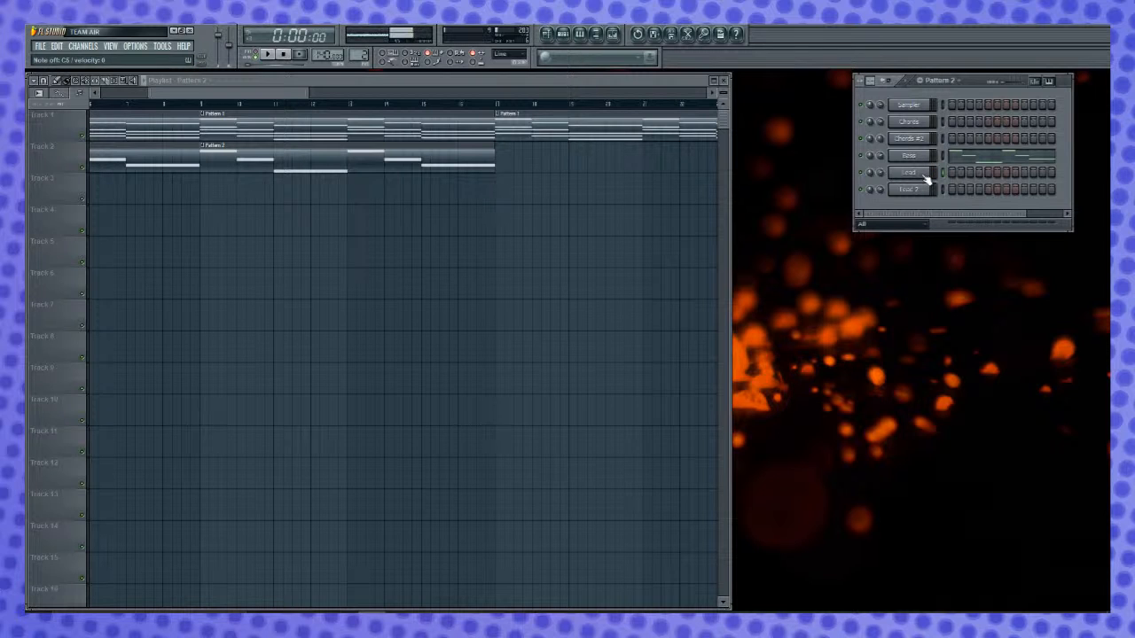
click(923, 174)
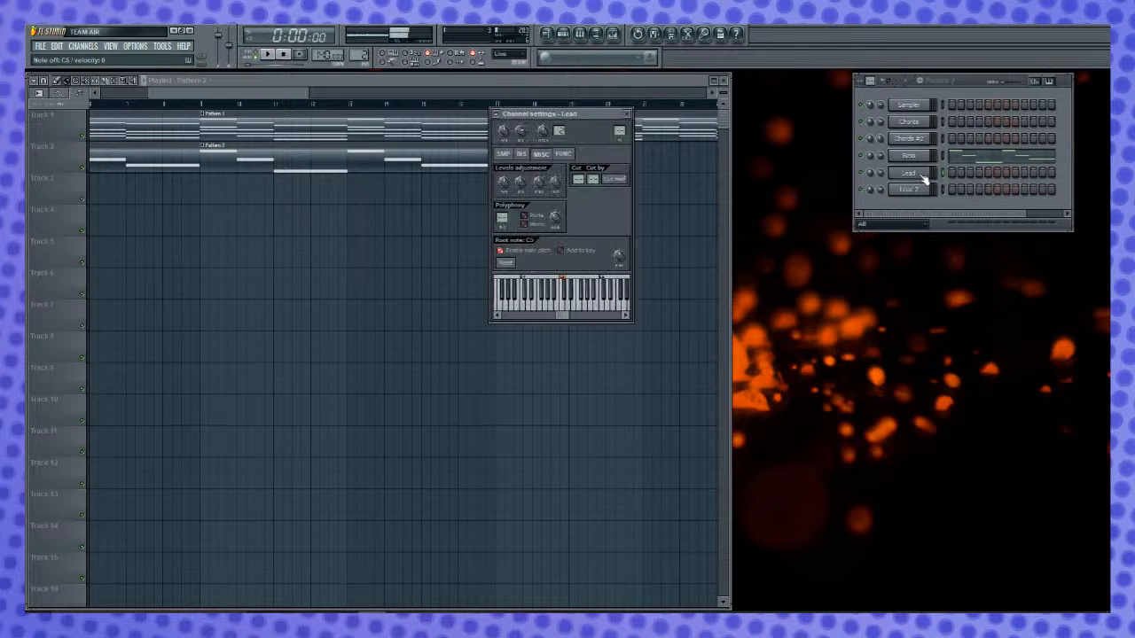
click(504, 155)
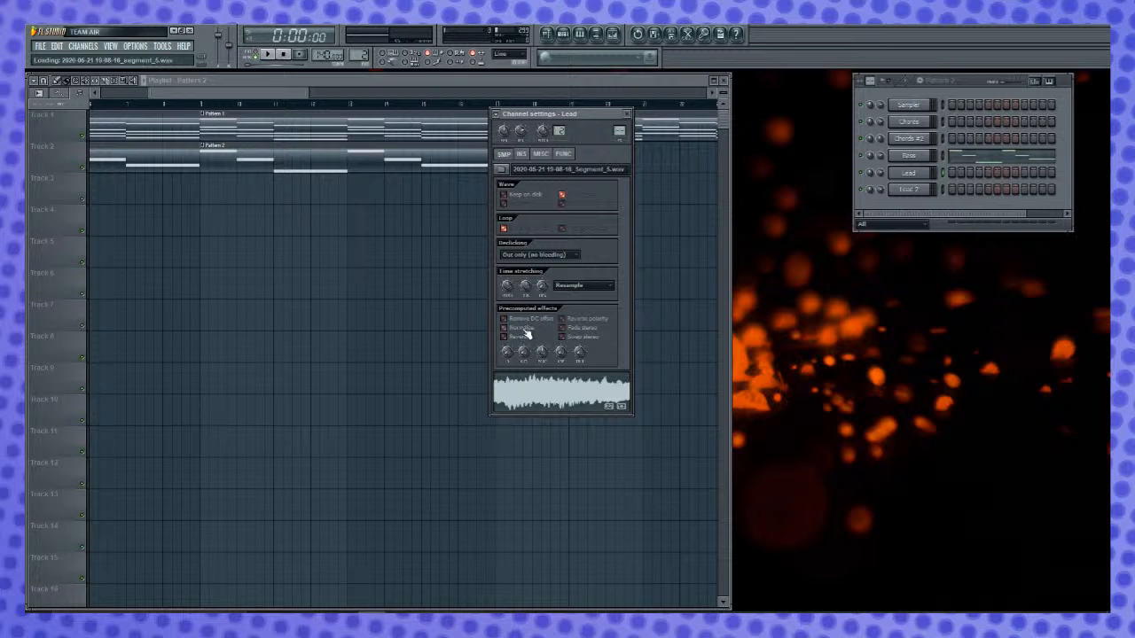
drag(561, 354, 563, 341)
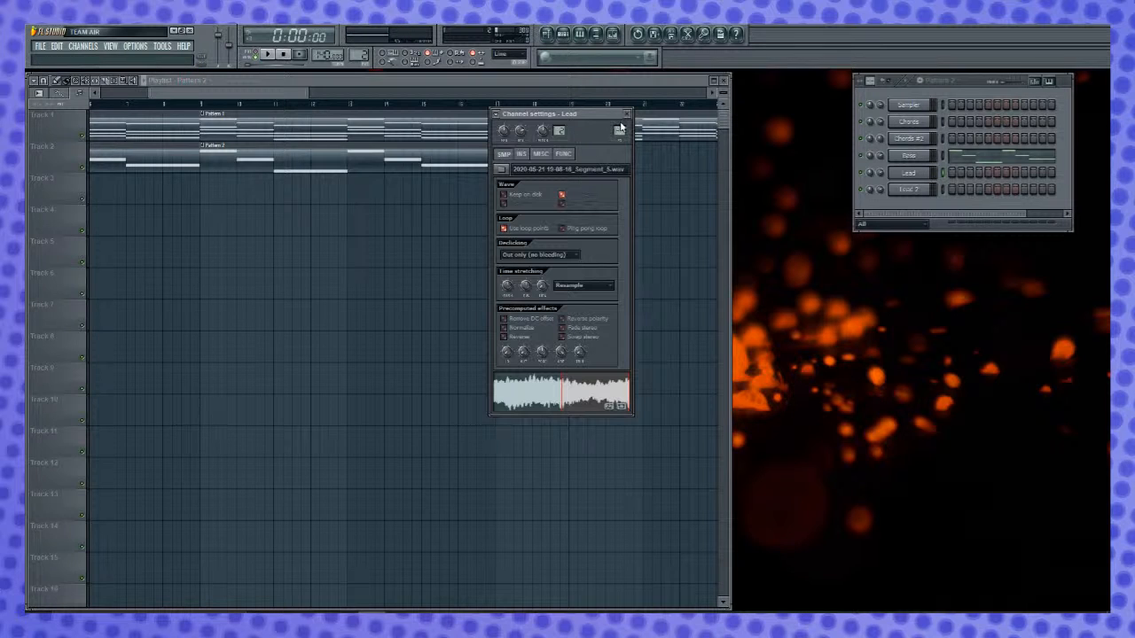
drag(620, 129, 619, 119)
- Assign the Lead 2 channel to its own mixer track, then loop the second half of its sample and normalize it
click(918, 189)
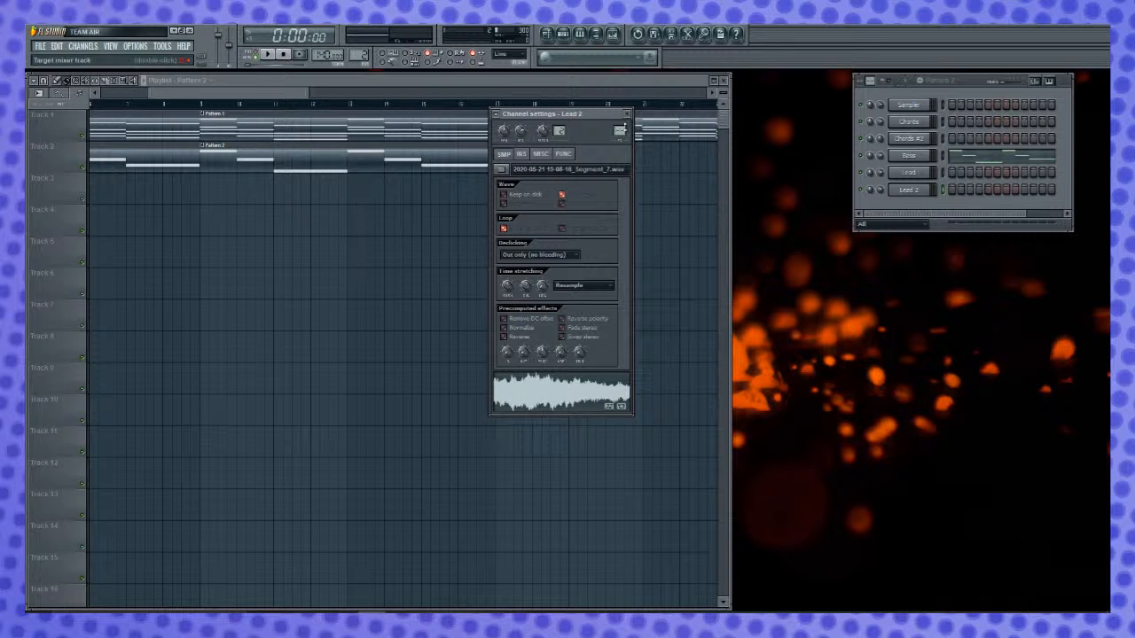
drag(619, 131, 619, 126)
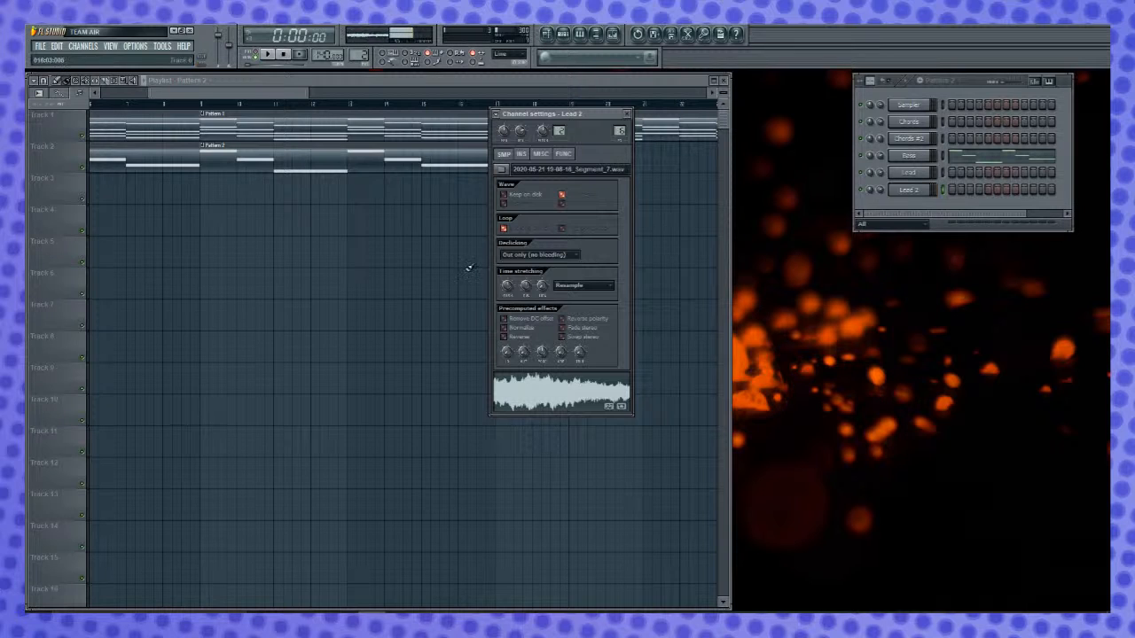
click(560, 389)
click(527, 331)
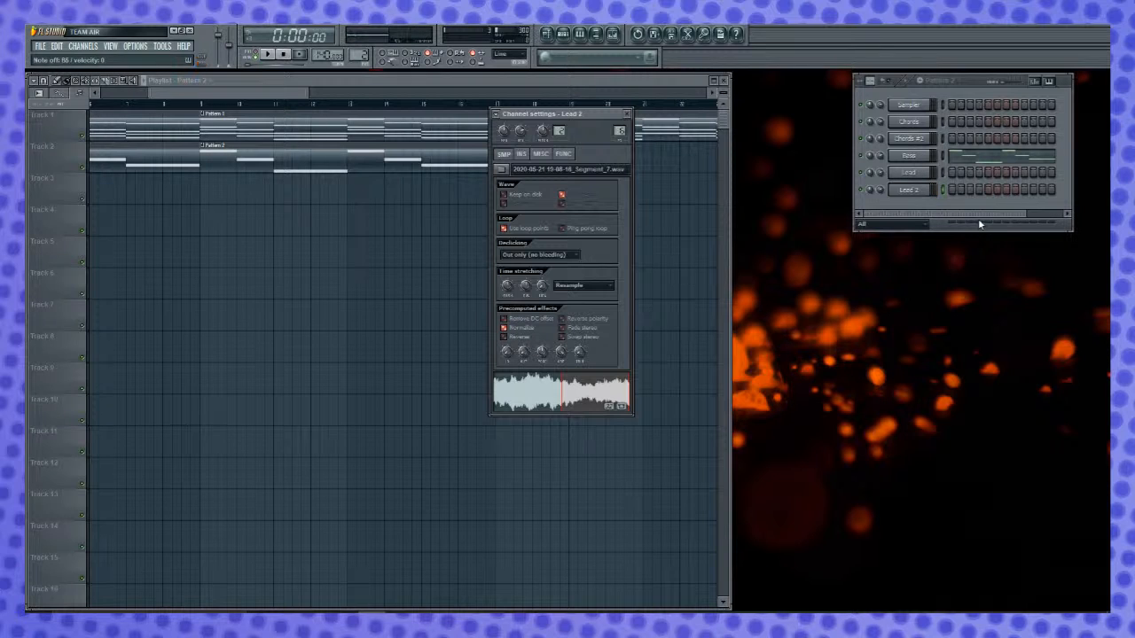
- Add a Fruity Reeverb 2 effect to the Lead channel's mixer insert
click(945, 175)
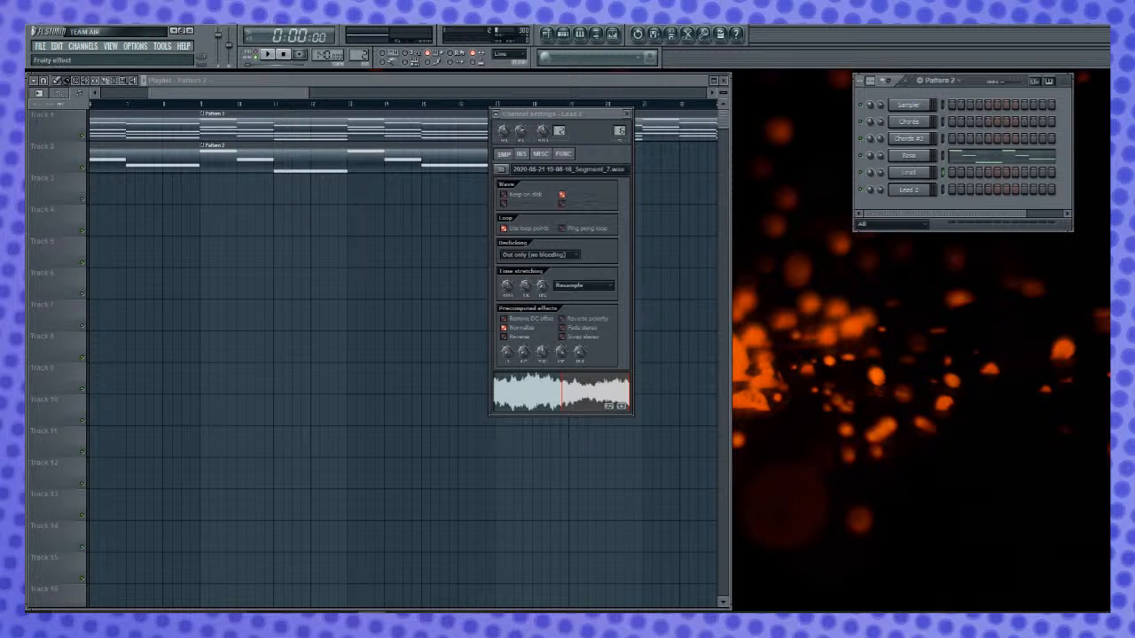
click(316, 306)
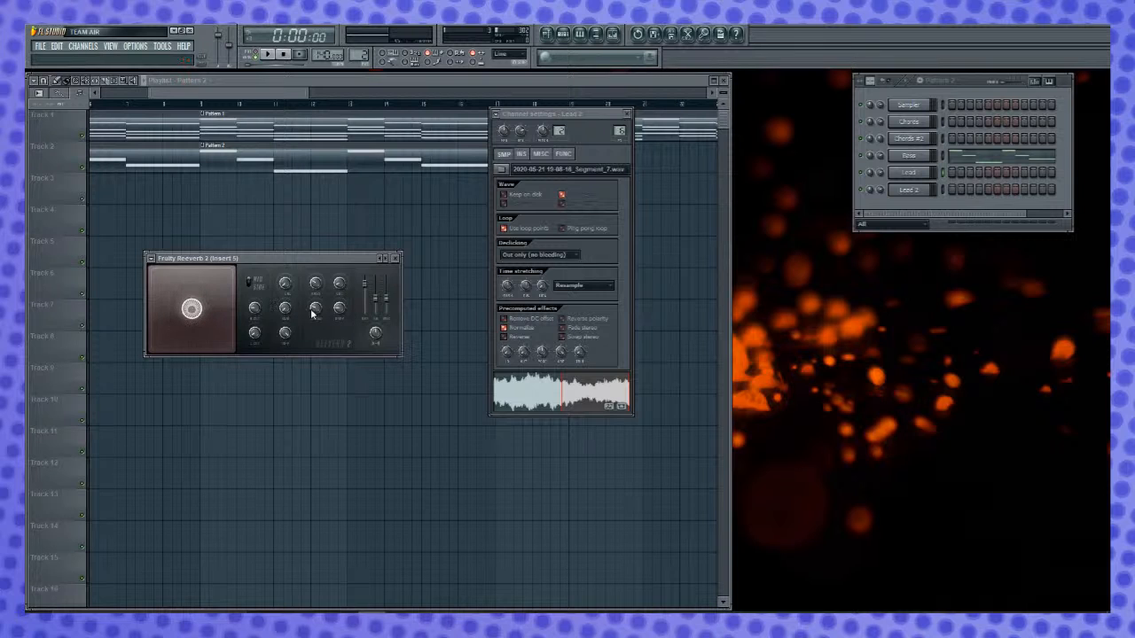
click(396, 258)
- Enable Porta and Mono polyphony for the Lead 2 channel and select it for audition
click(542, 154)
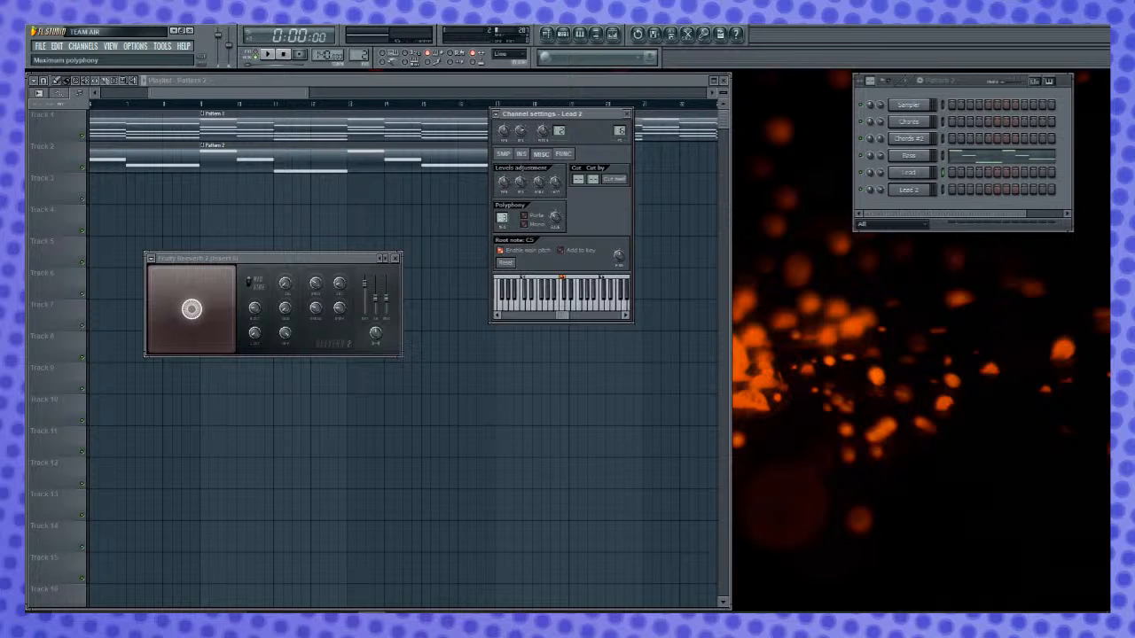
click(529, 217)
click(535, 225)
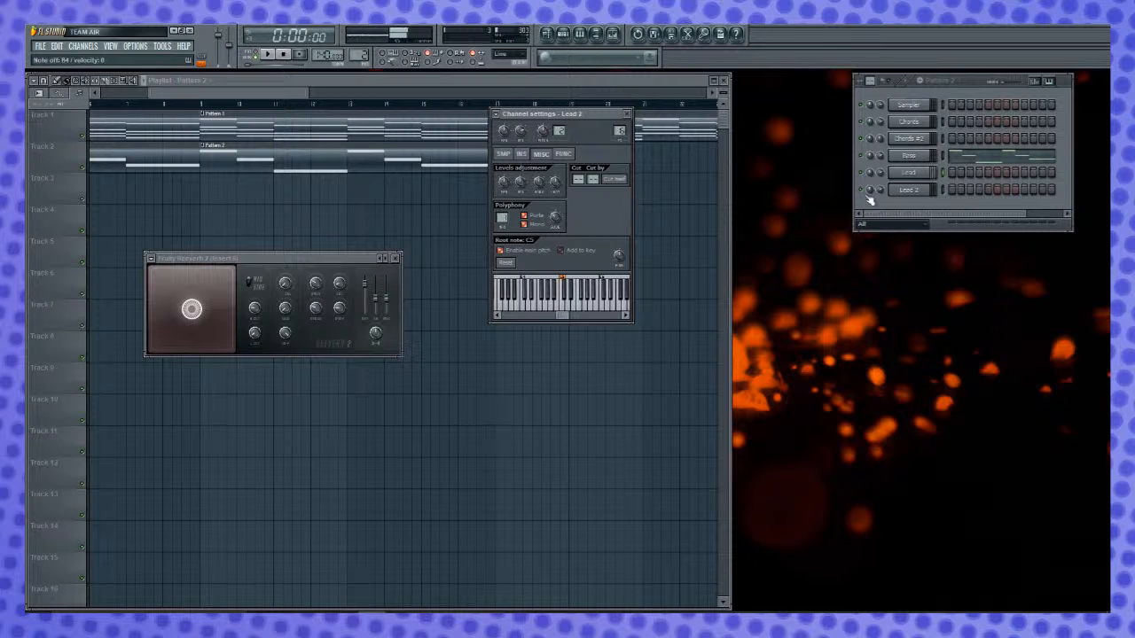
click(942, 189)
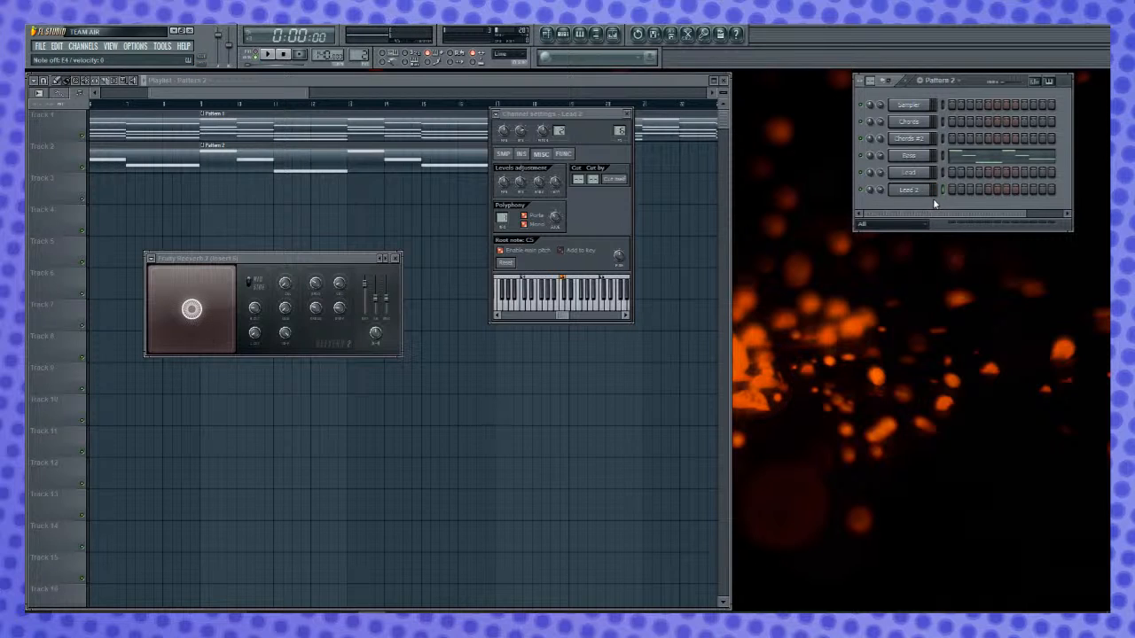
- Enable Porta and Mono polyphony for the Lead channel and close the reverb and channel settings windows
click(920, 175)
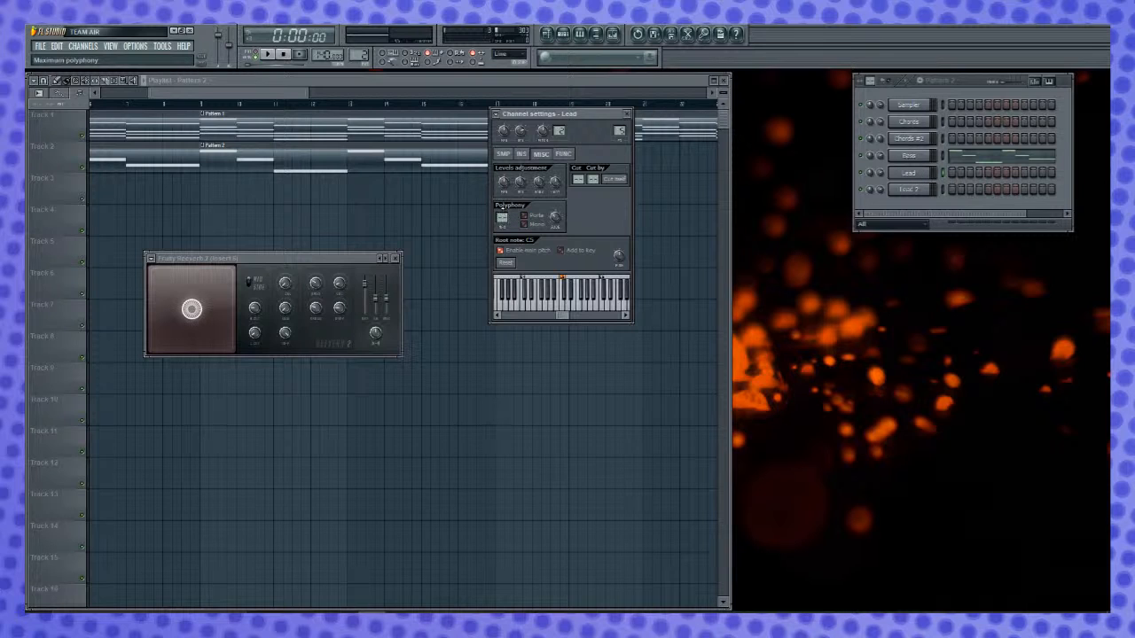
click(527, 225)
click(395, 258)
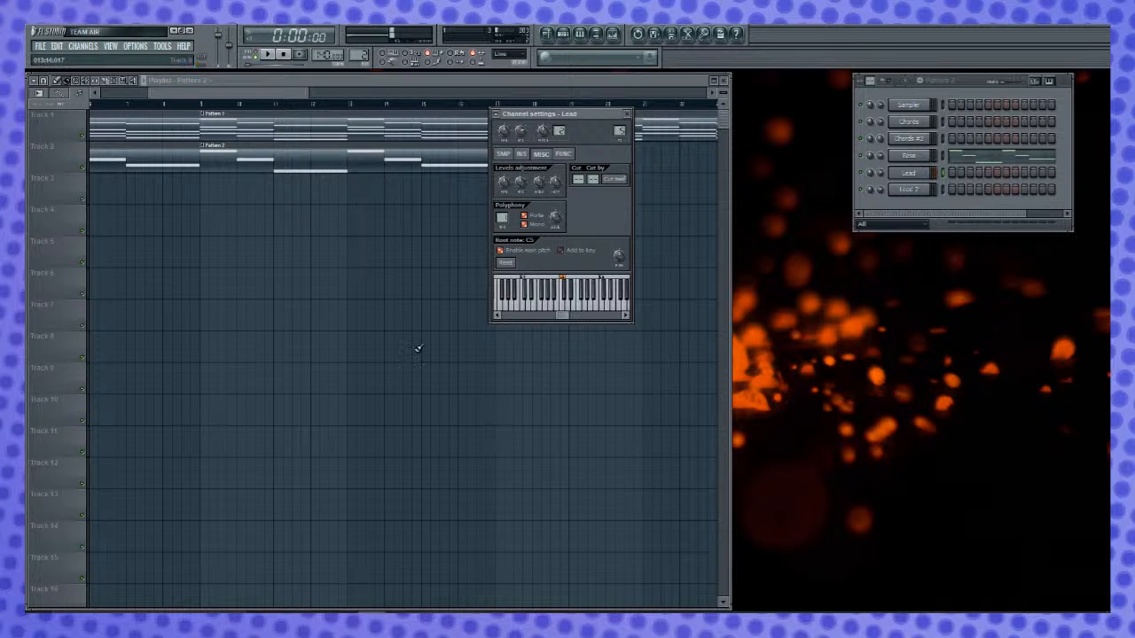
click(626, 114)
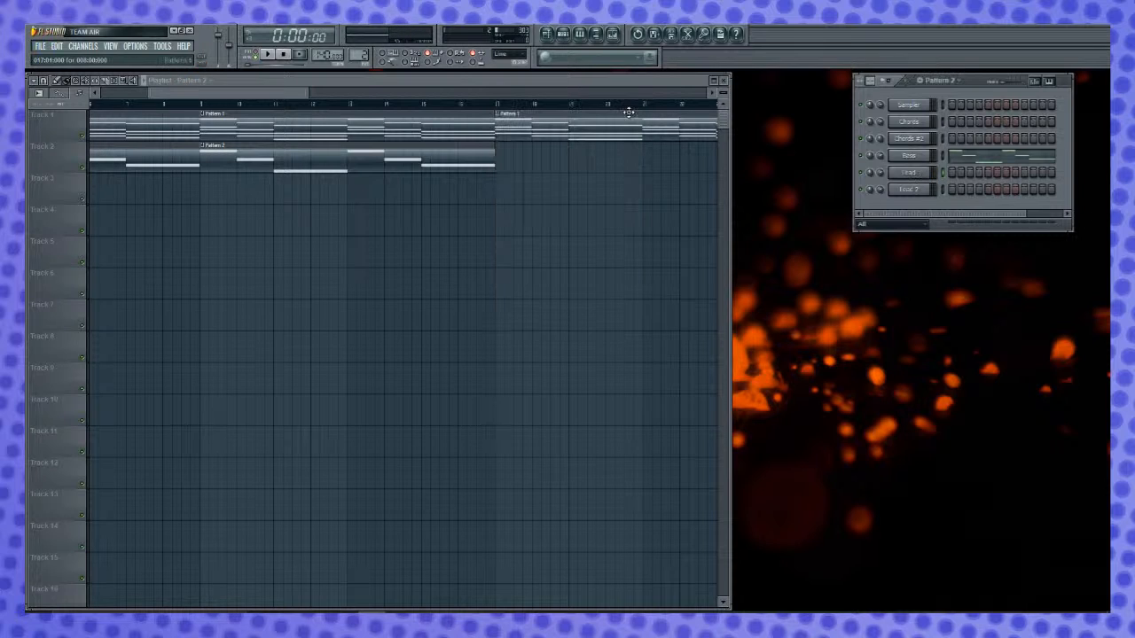
- Play back the pattern and the arrangement while trying out melodies on the Lead 2 channel
key(space)
key(space)
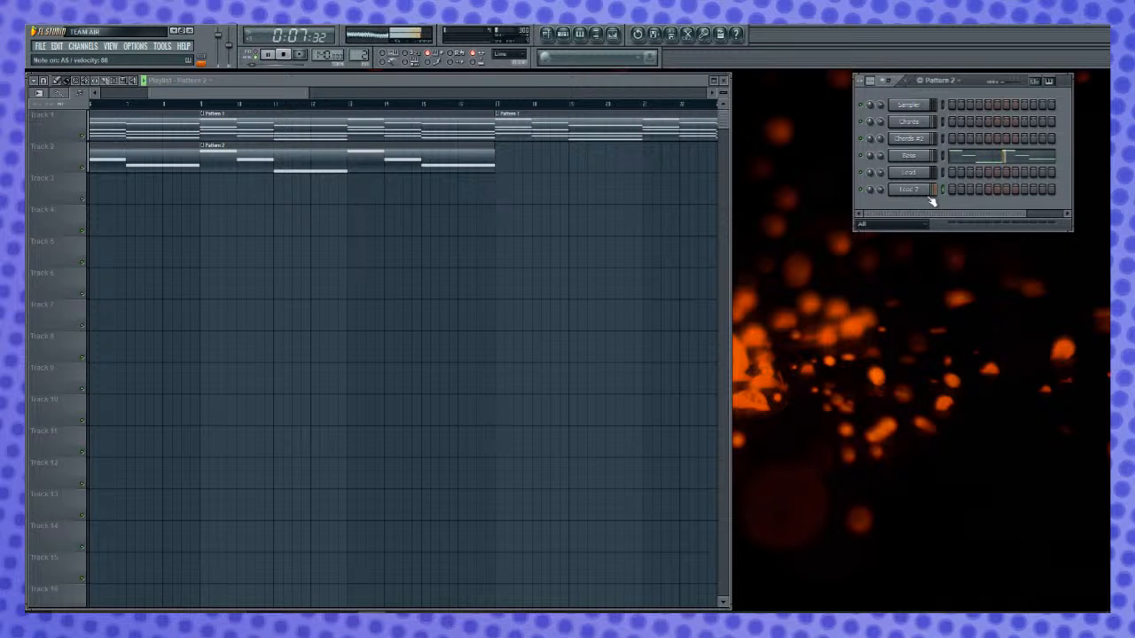
key(space)
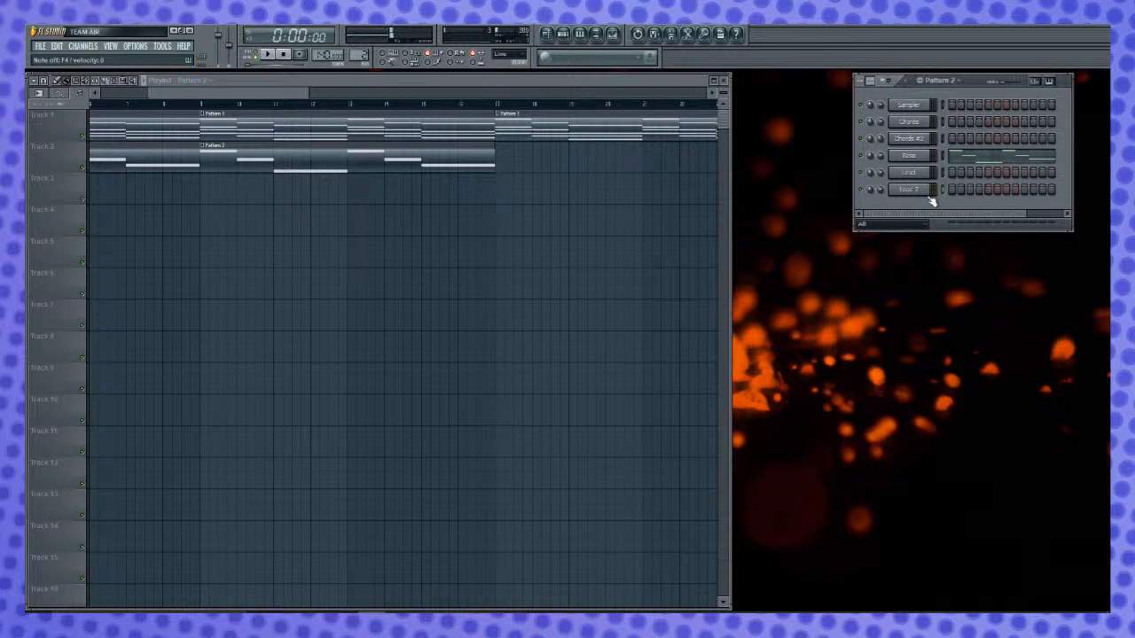
key(space)
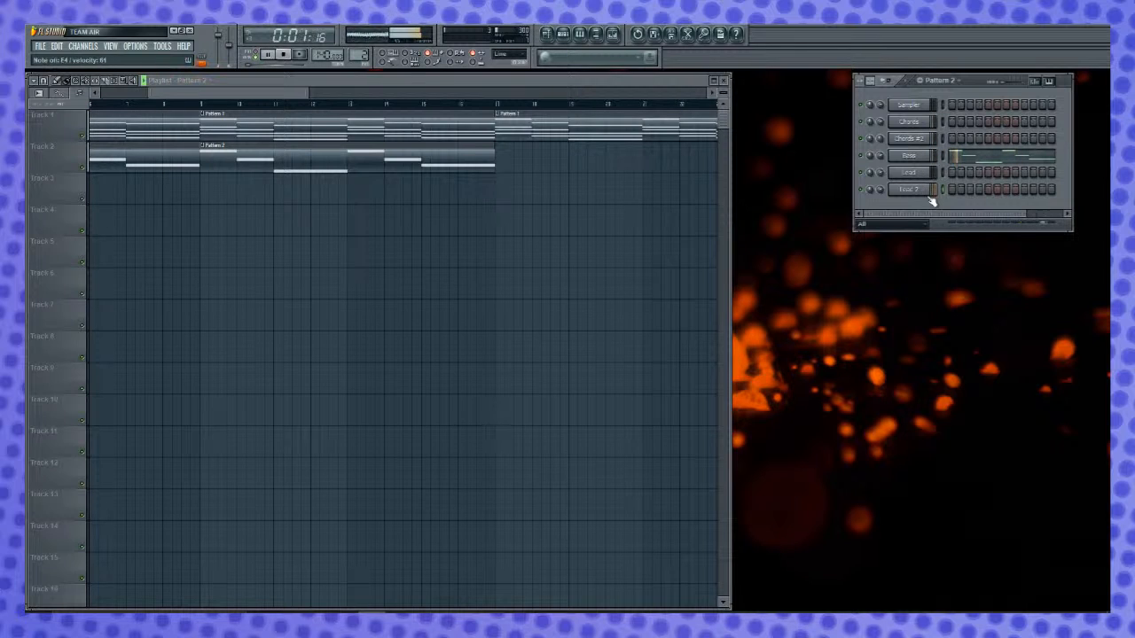
key(space)
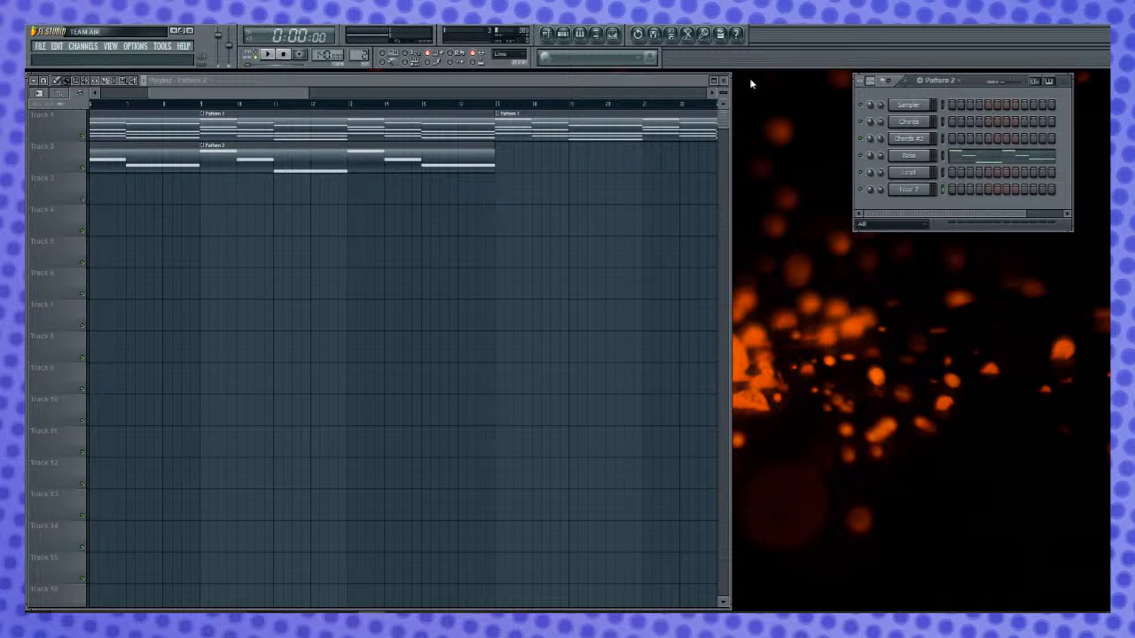
key(space)
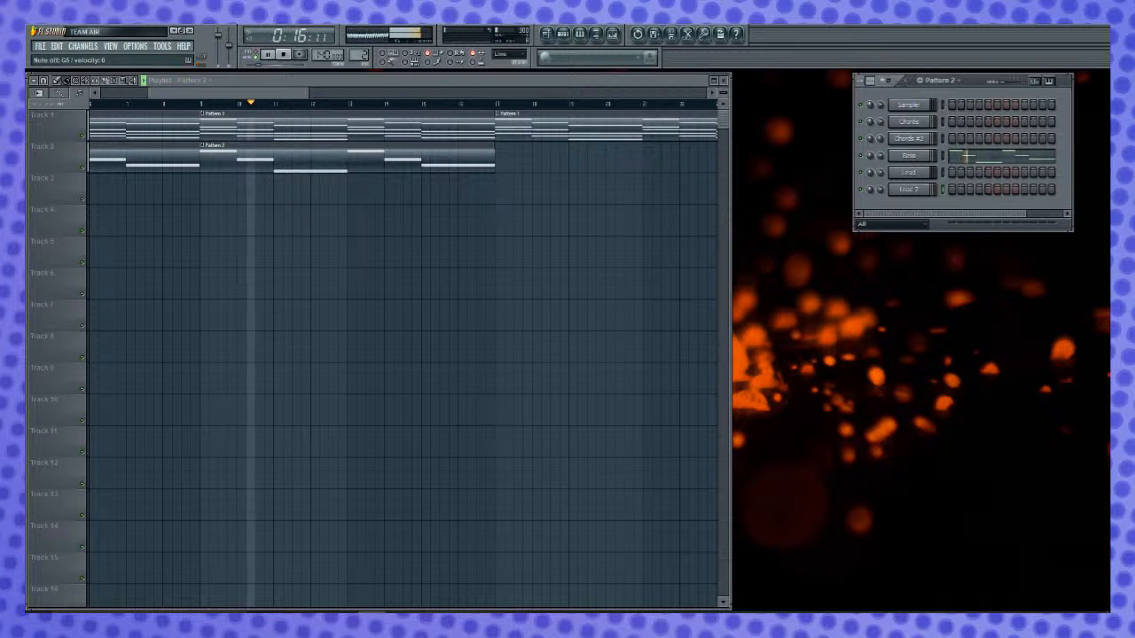
key(space)
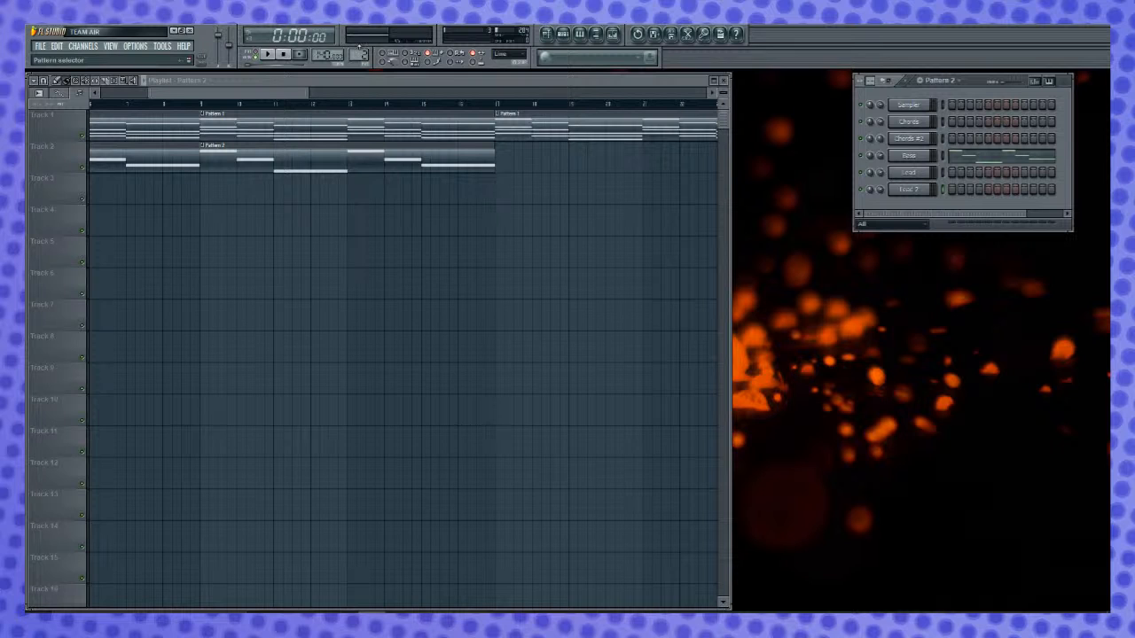
- Switch to Pattern 3 and open the piano roll of the Lead 2 channel
drag(359, 53, 359, 47)
right_click(906, 192)
click(968, 189)
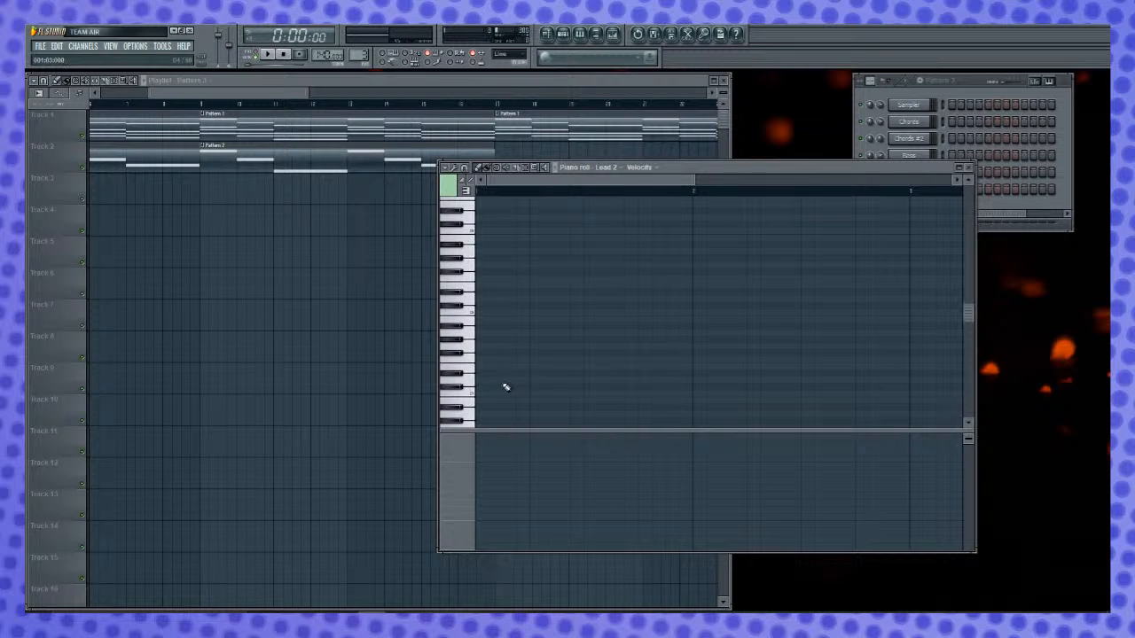
- Delete the stamped three-note chord and set the piano roll's chord option to none
key(ctrl+v)
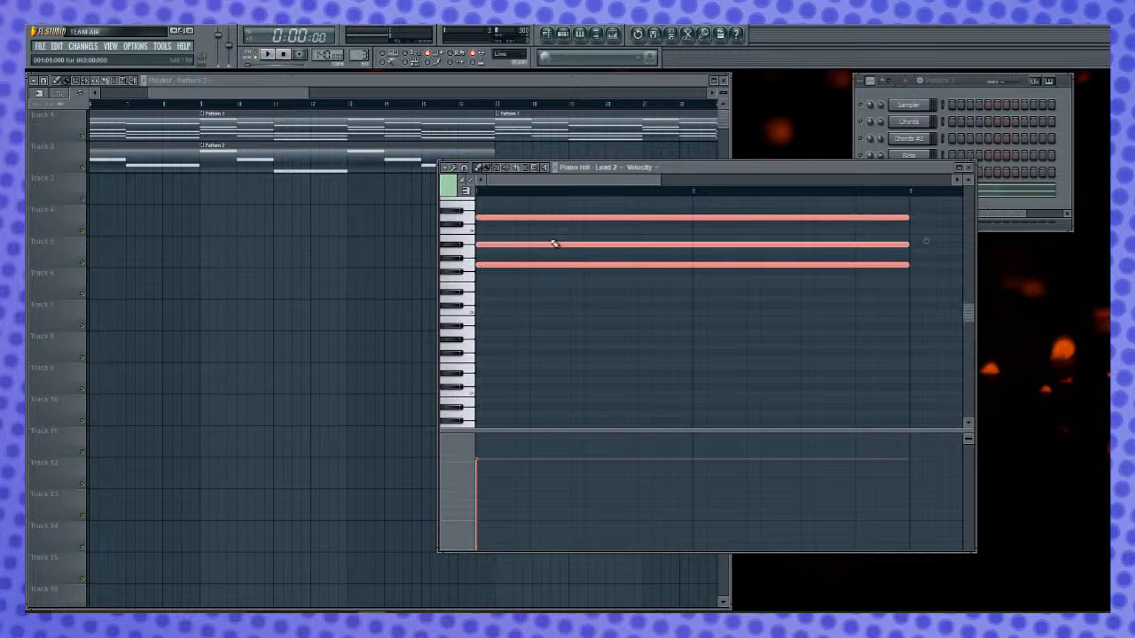
key(Delete)
click(446, 168)
mouse_move(477, 195)
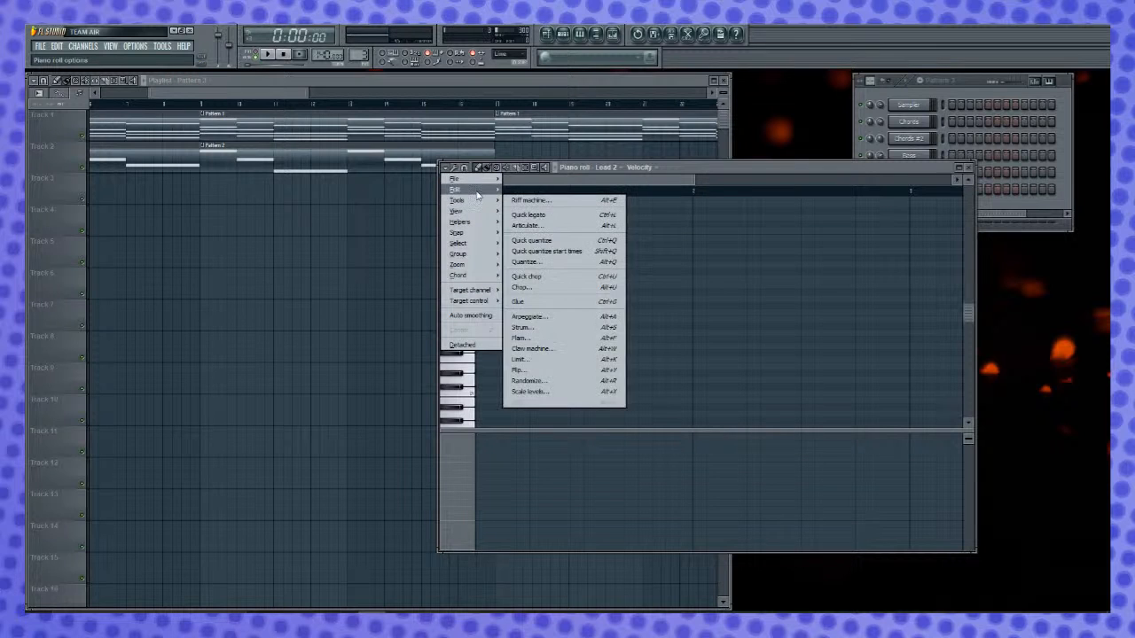
mouse_move(487, 278)
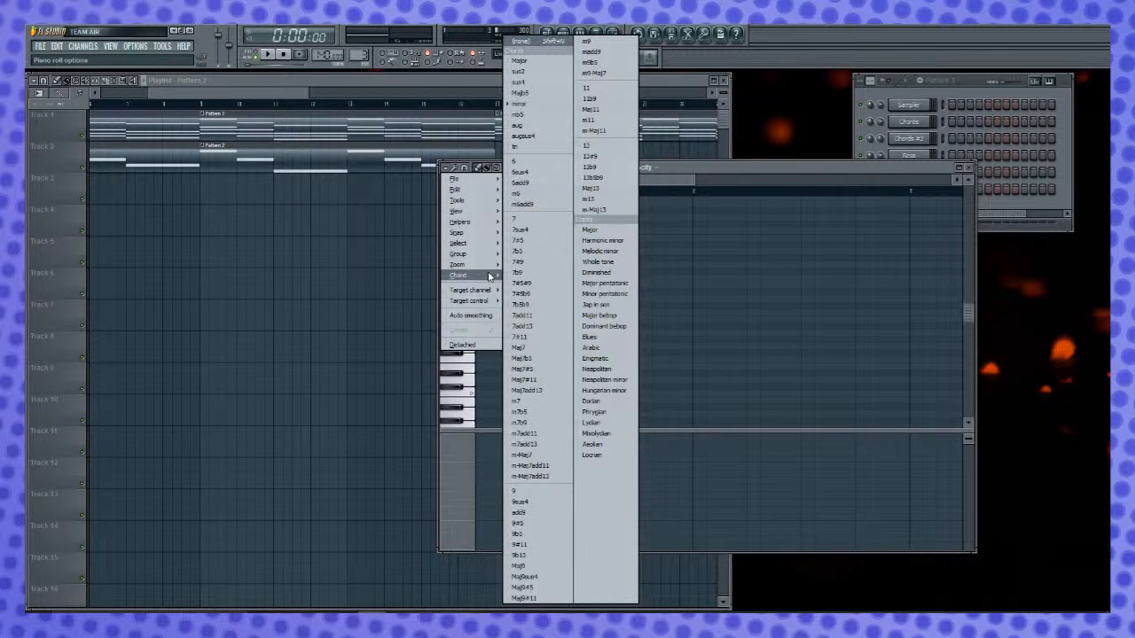
click(525, 60)
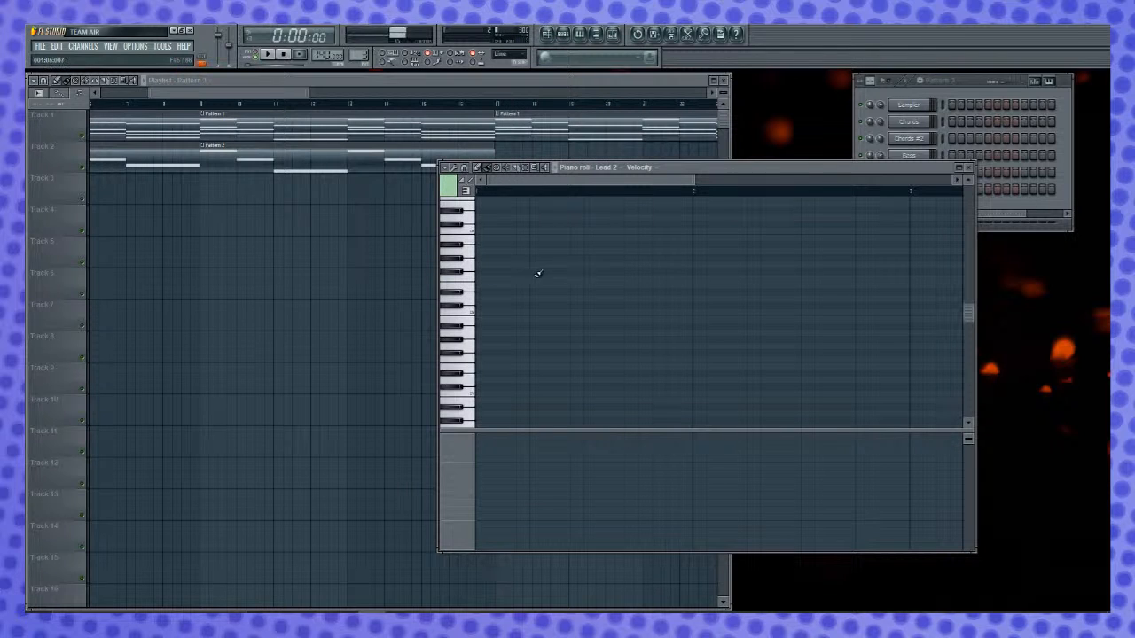
- Draw three descending two-step notes for Lead 2: G on step 1, C on step 4 and E on step 7
click(489, 265)
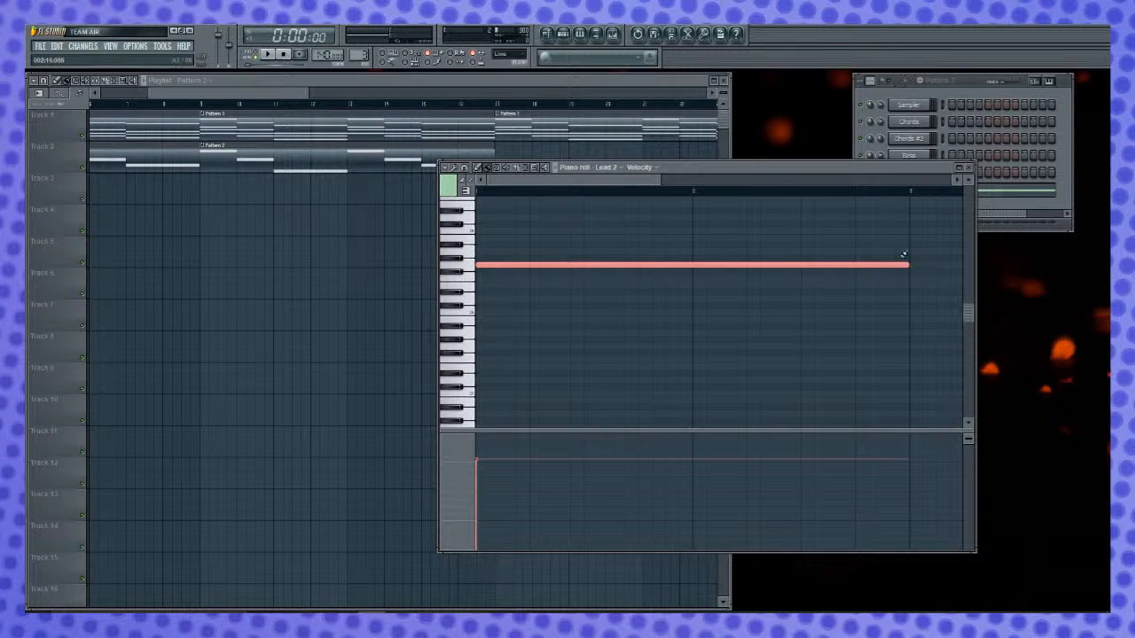
drag(905, 265, 501, 286)
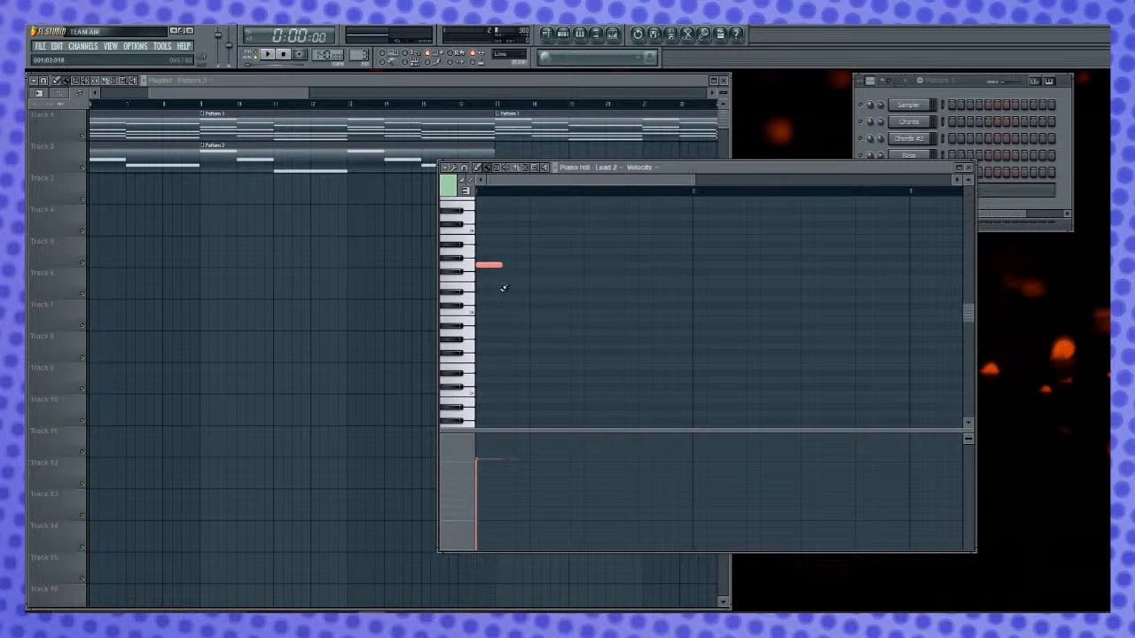
click(519, 285)
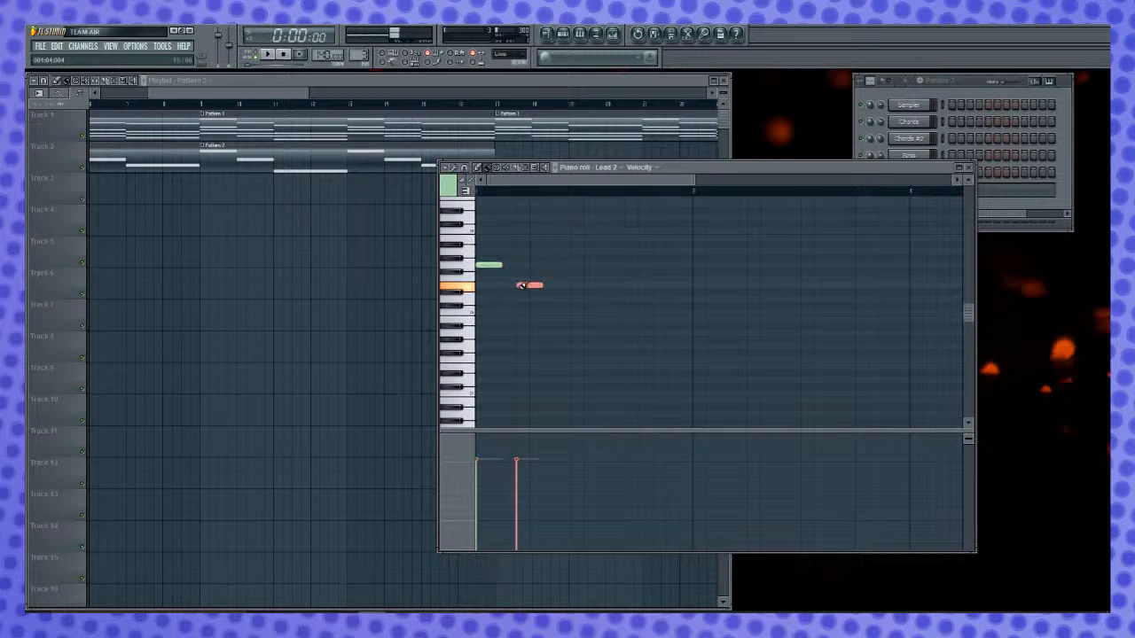
click(557, 312)
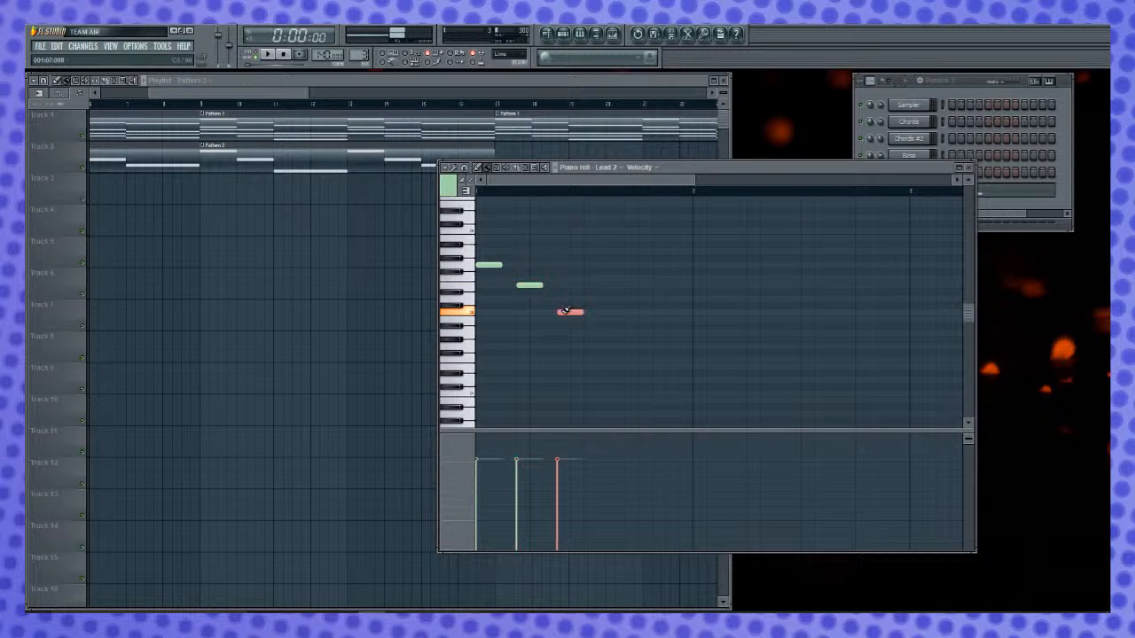
drag(532, 287, 530, 314)
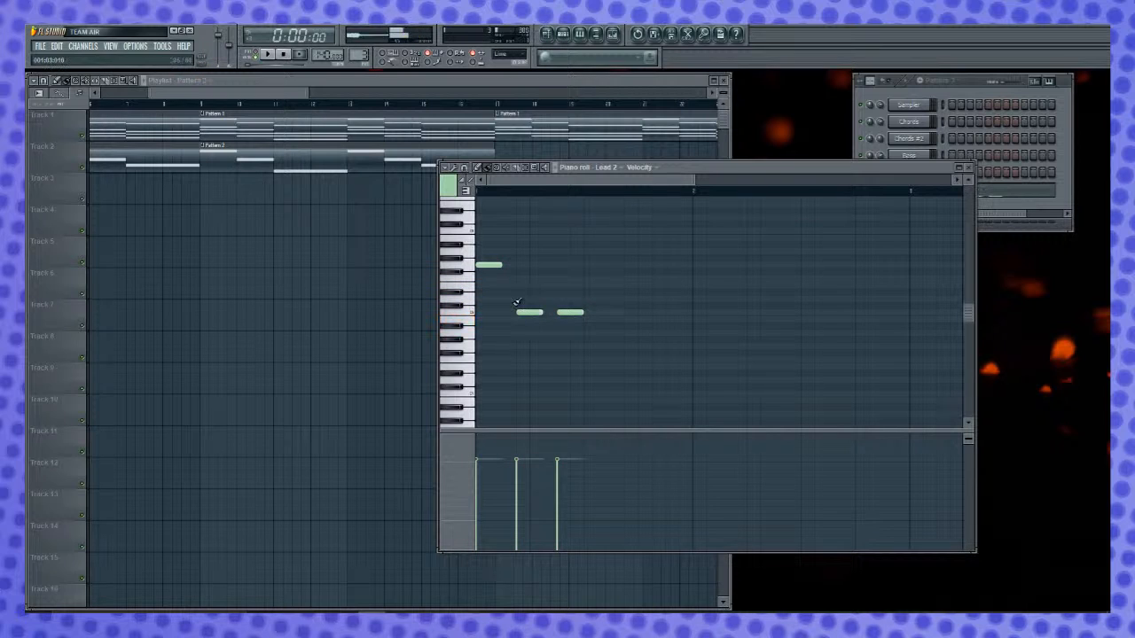
drag(571, 312, 573, 366)
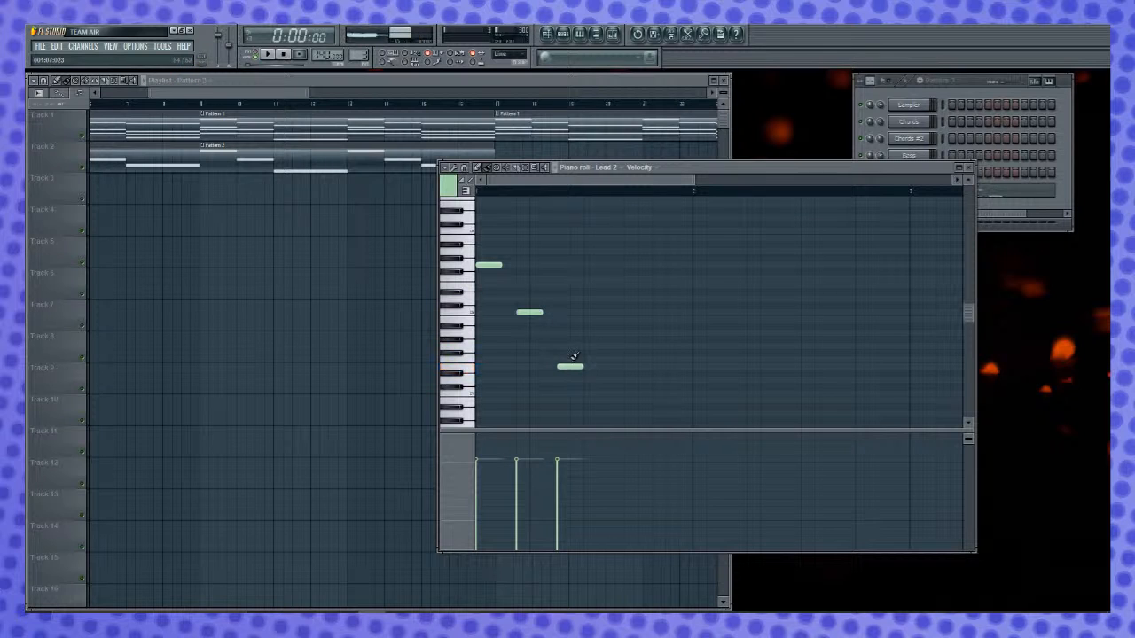
- Place Pattern 3 at the start of Track 3 in the playlist and play the arrangement with it
click(282, 192)
drag(296, 190, 98, 199)
key(space)
key(space)
click(818, 163)
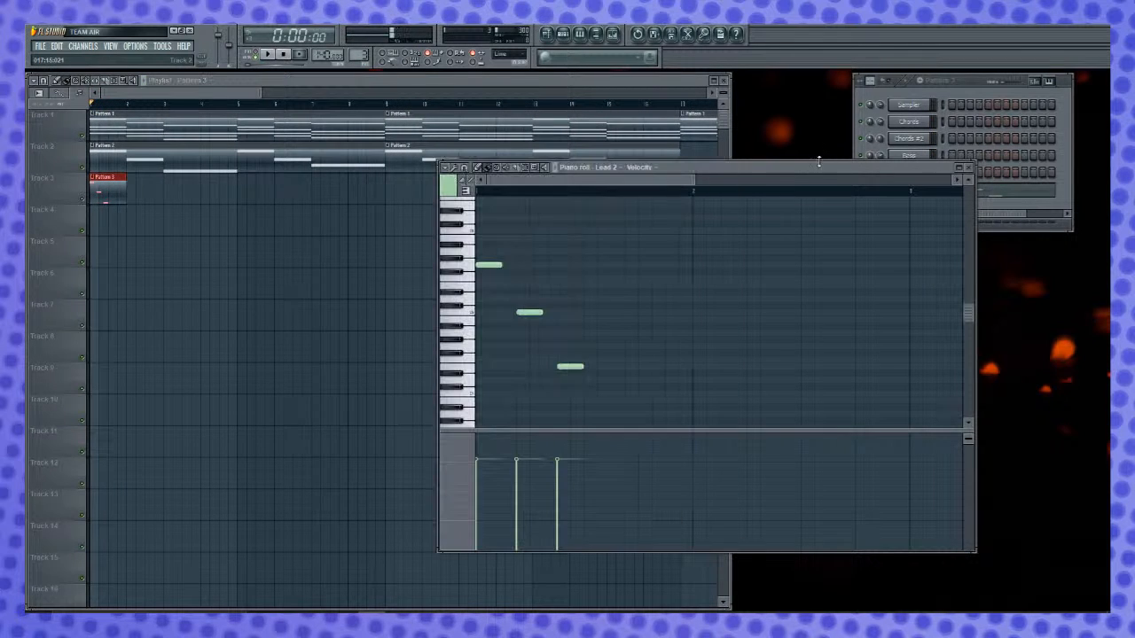
key(space)
key(space)
- Shorten all three Lead 2 notes to one step each and play back the arrangement
click(575, 371)
right_click(586, 373)
click(572, 366)
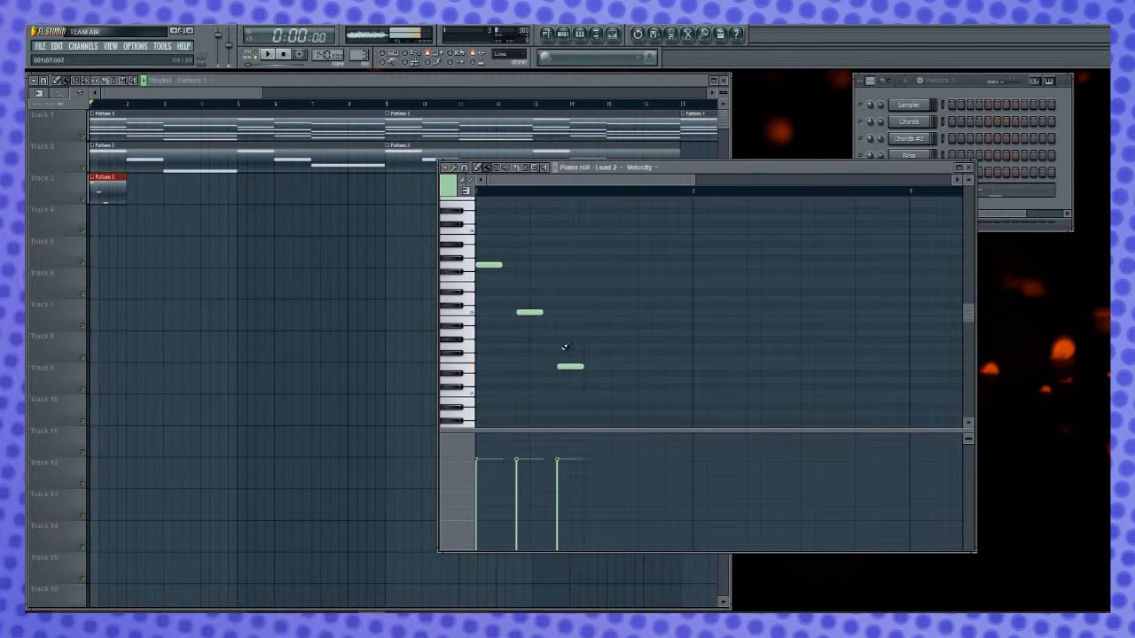
drag(511, 263, 479, 264)
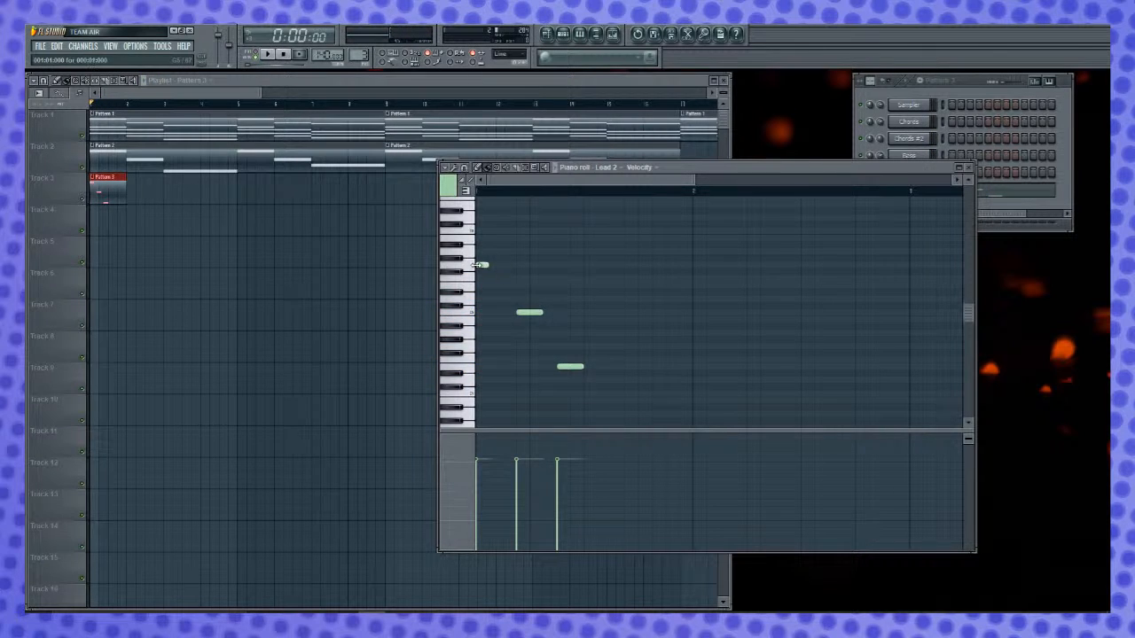
drag(540, 312, 529, 312)
mouse_move(570, 366)
mouse_down()
mouse_move(557, 366)
mouse_move(567, 366)
mouse_up()
key(space)
key(space)
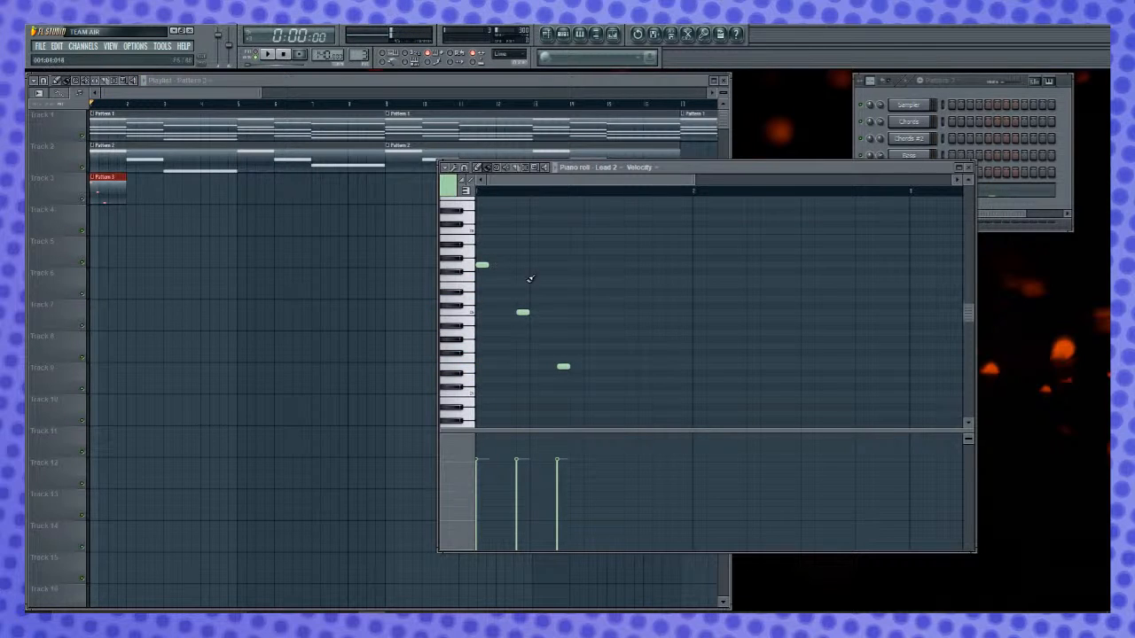
- Move the second note to step 3 and the third note to step 5, then play back the arrangement
drag(521, 312, 508, 312)
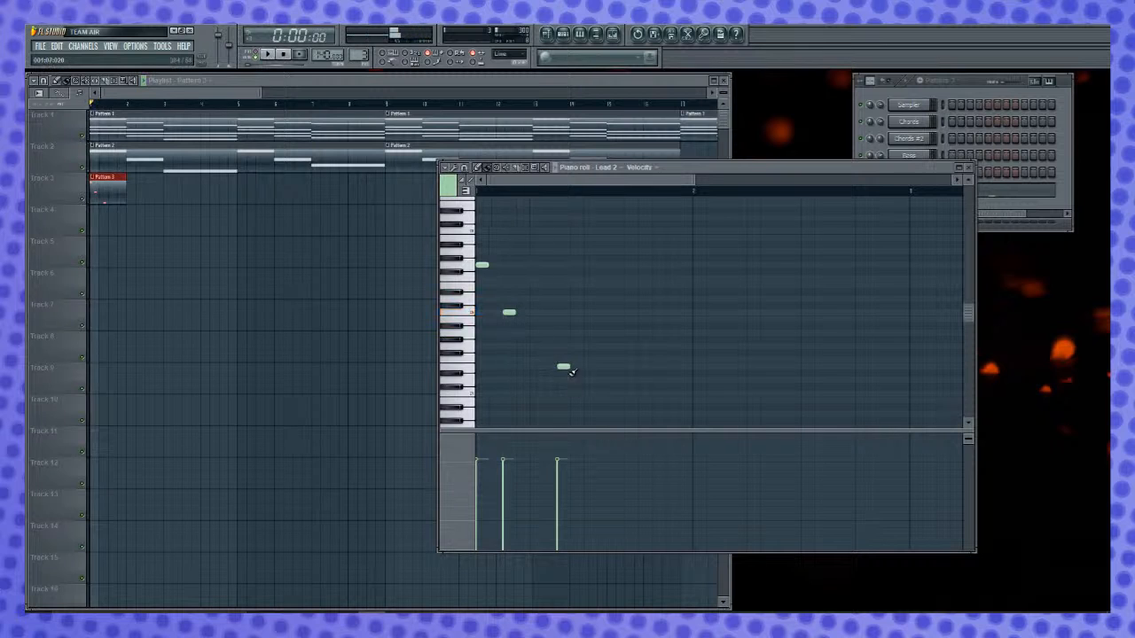
drag(563, 366, 536, 367)
key(space)
key(space)
click(509, 312)
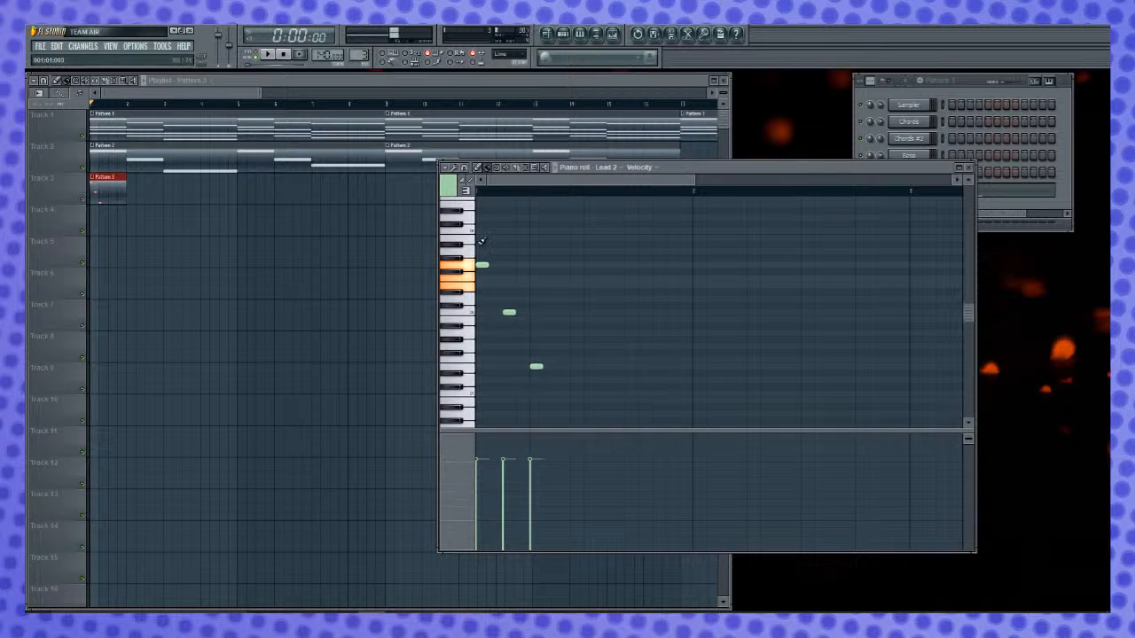
- Raise the first note from G to the C above and audition the pattern on its own in pattern mode
scroll(568, 293, up, 2)
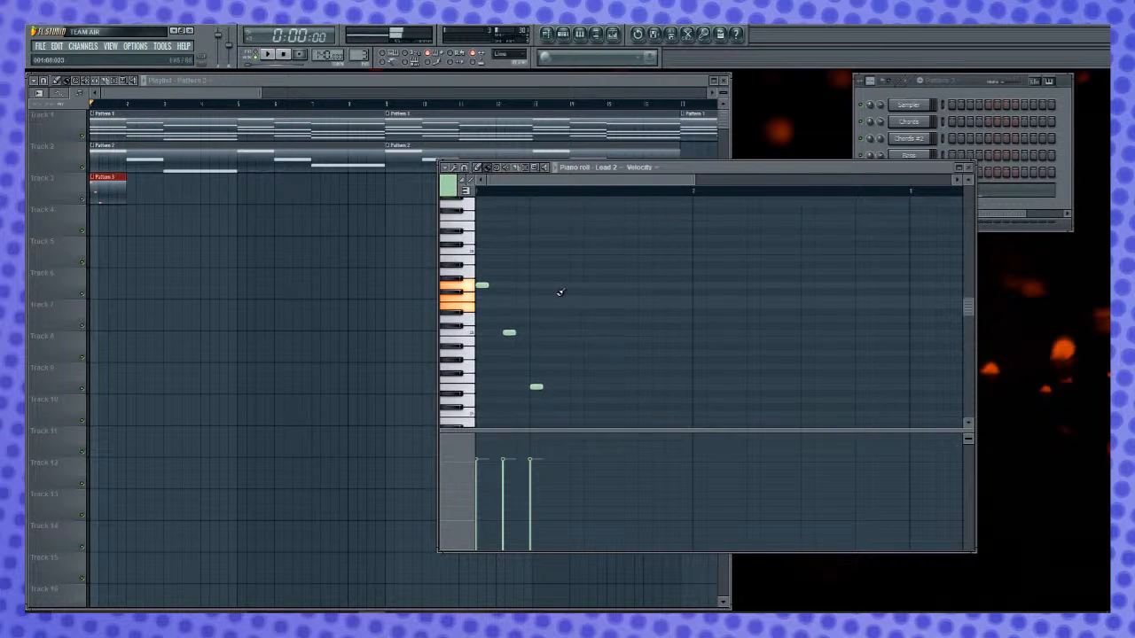
drag(481, 304, 482, 271)
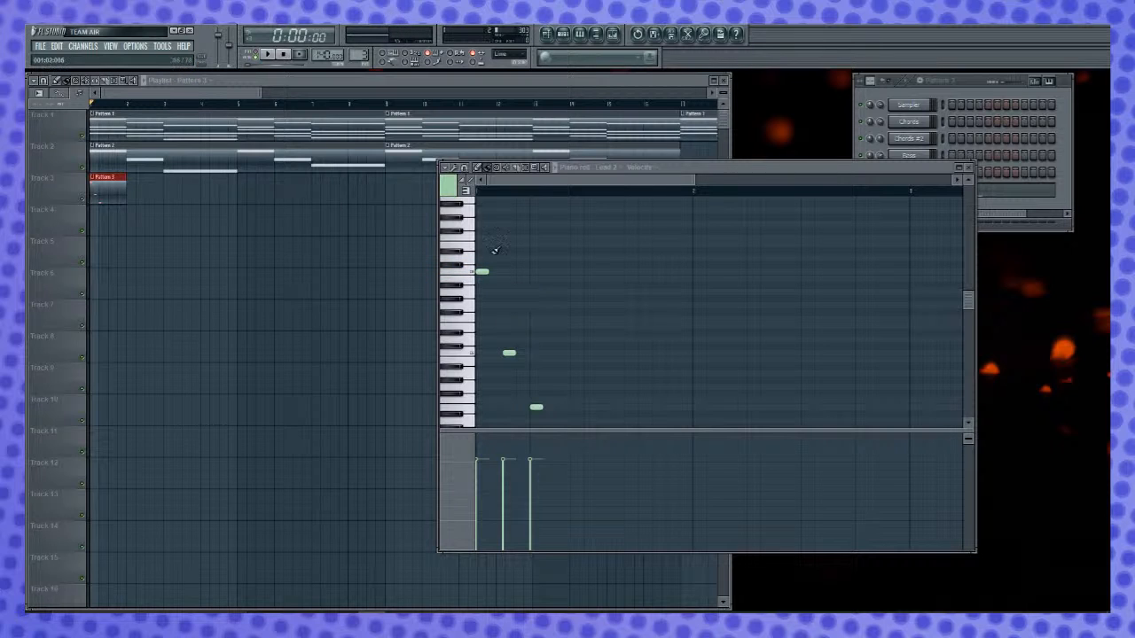
key(space)
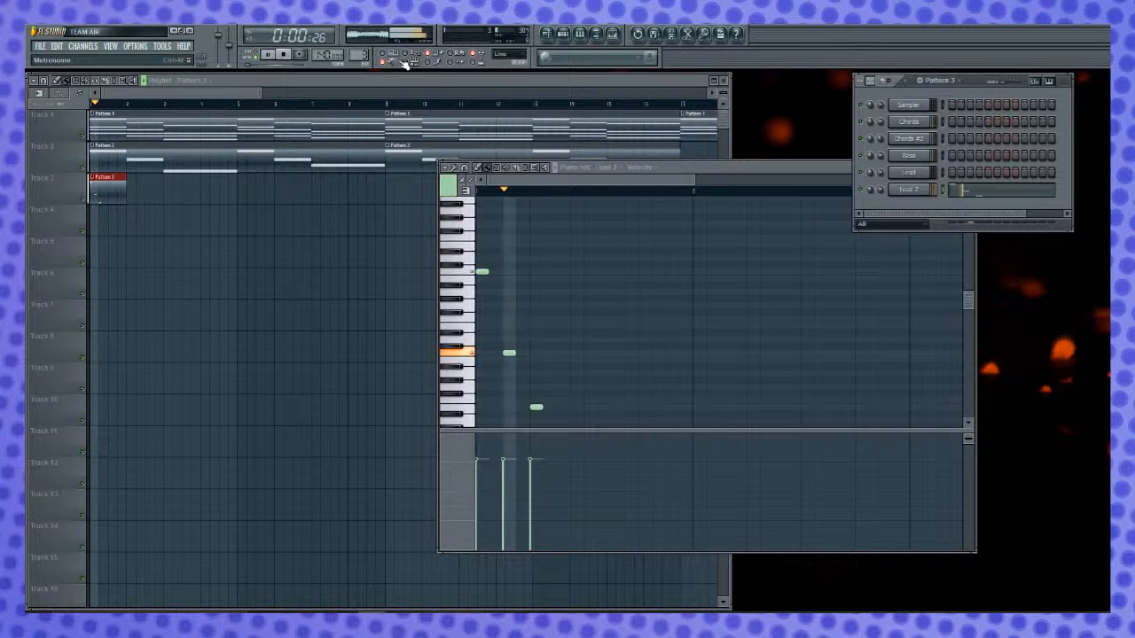
key(space)
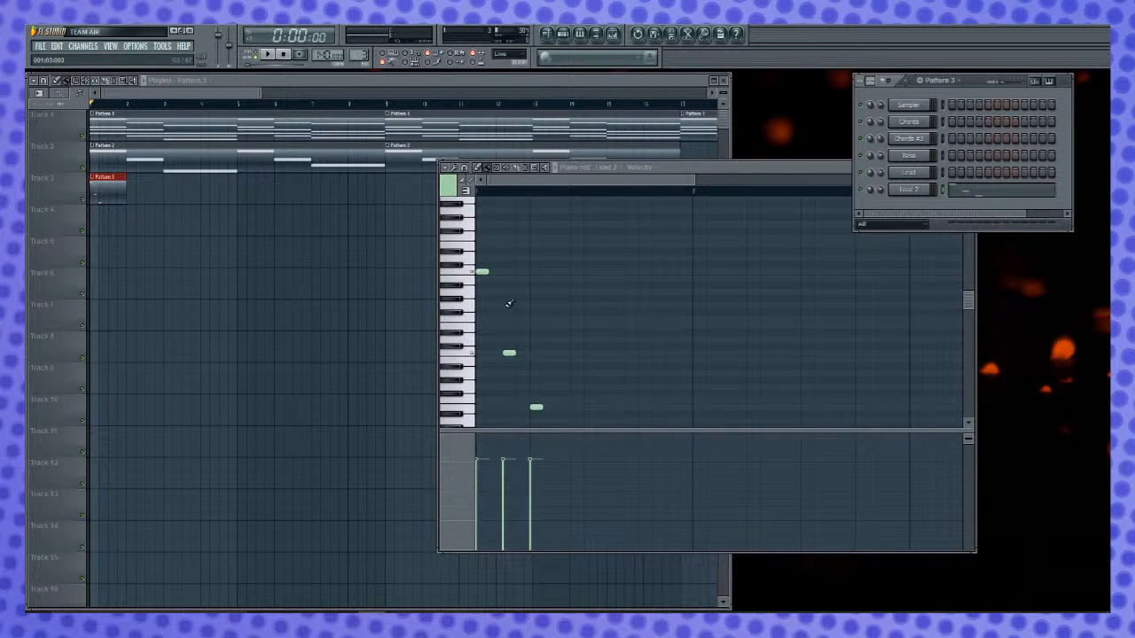
key(l)
key(space)
- Retune the second note to G and the third to E, auditioning other pitches along the way
key(space)
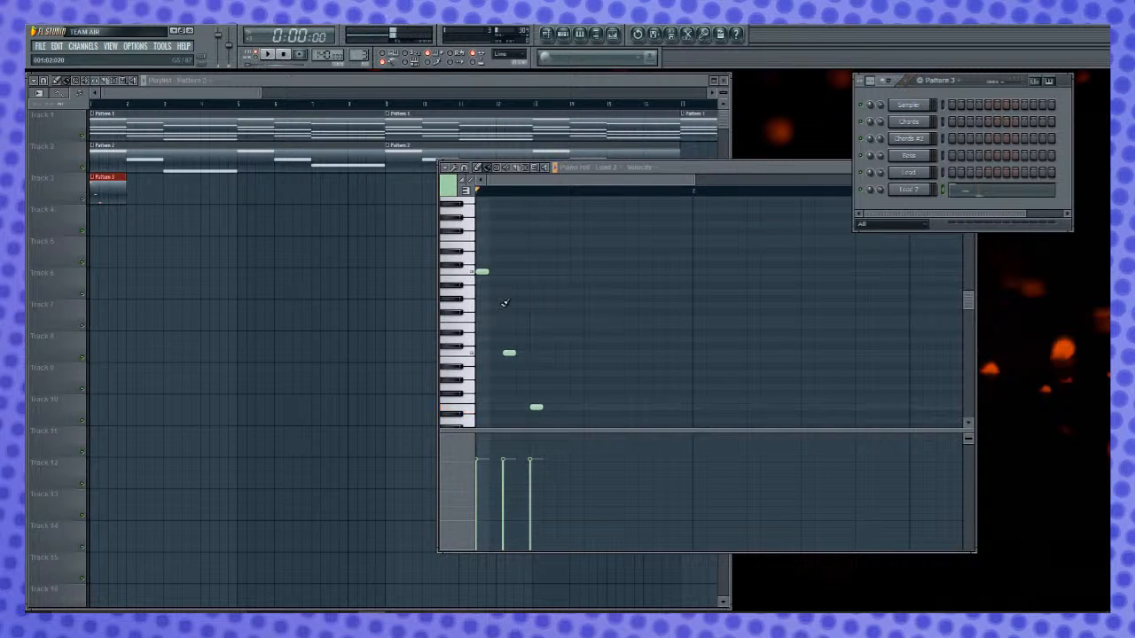
drag(506, 352, 507, 326)
key(space)
key(space)
drag(535, 407, 525, 337)
key(space)
key(space)
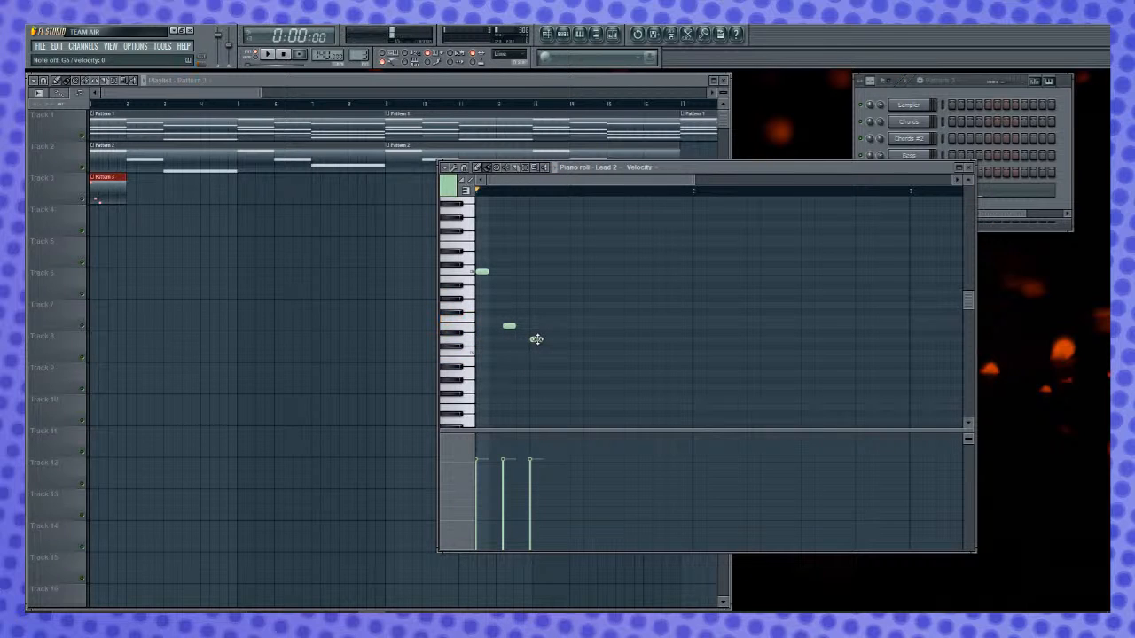
click(536, 340)
drag(508, 326, 535, 326)
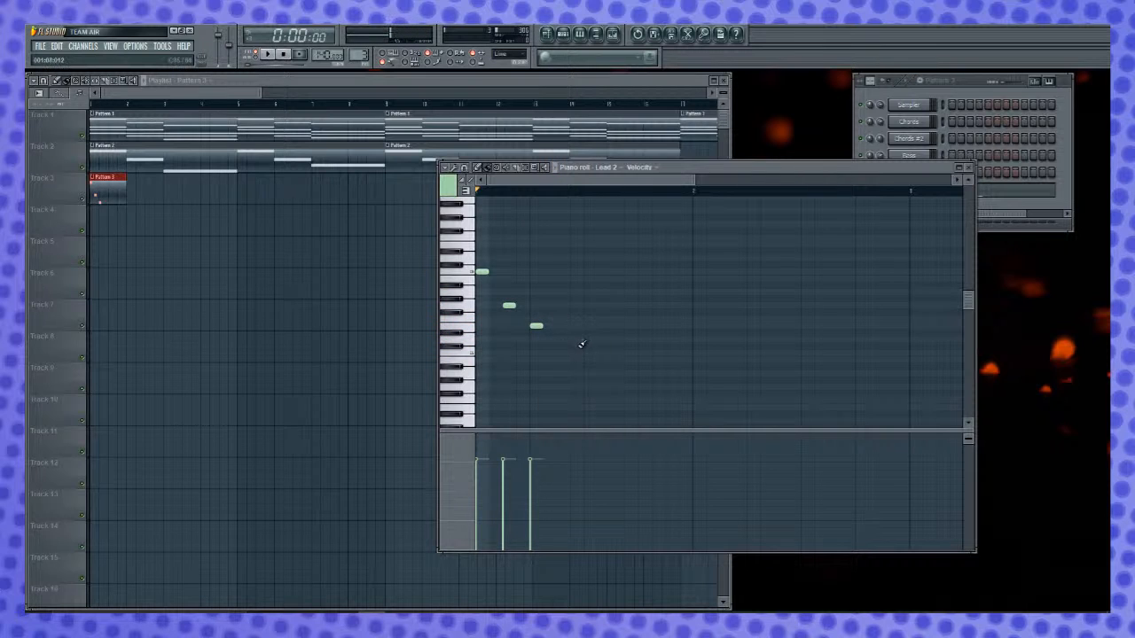
- Turn the melody into a four-note run of C, G, F and E on steps 1 to 4, leaving step 5 empty
drag(508, 306, 495, 306)
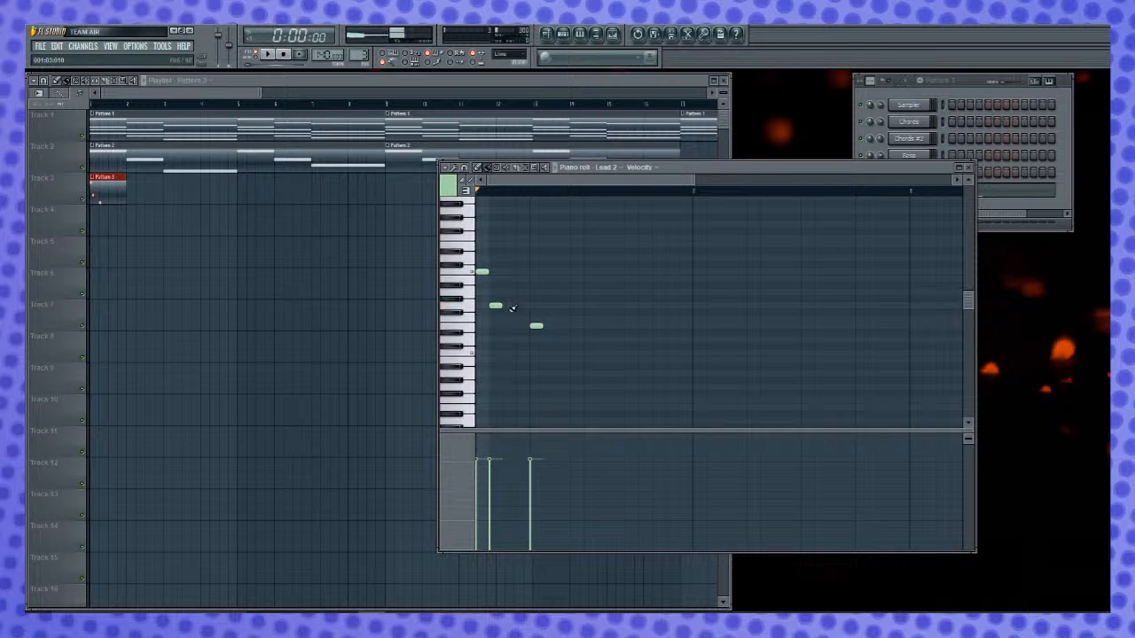
click(509, 320)
click(522, 326)
right_click(537, 327)
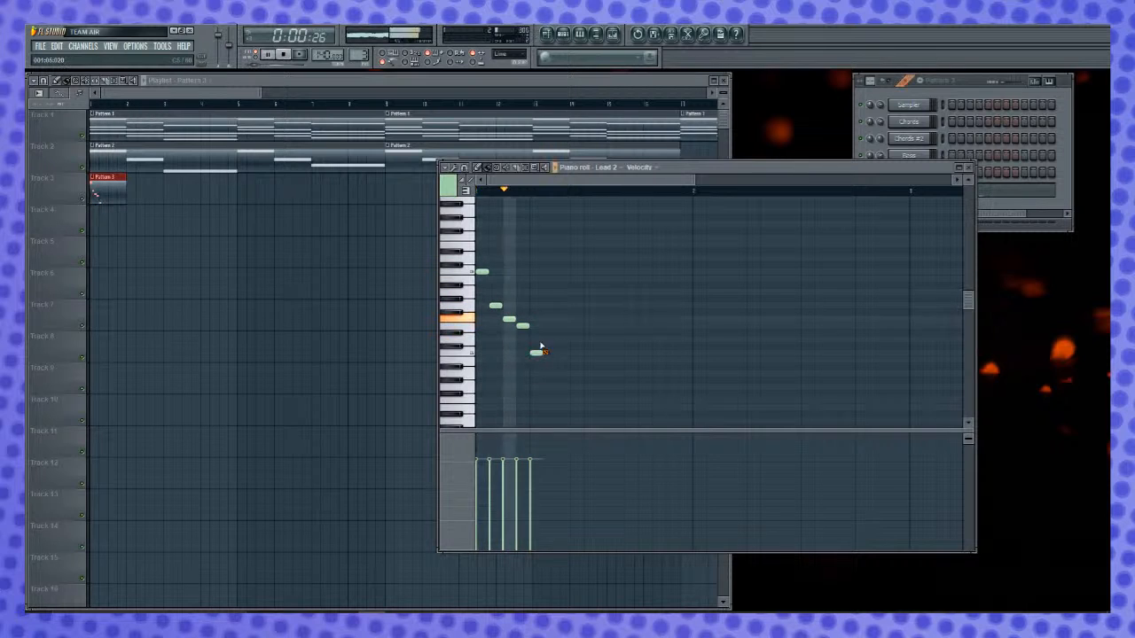
click(537, 272)
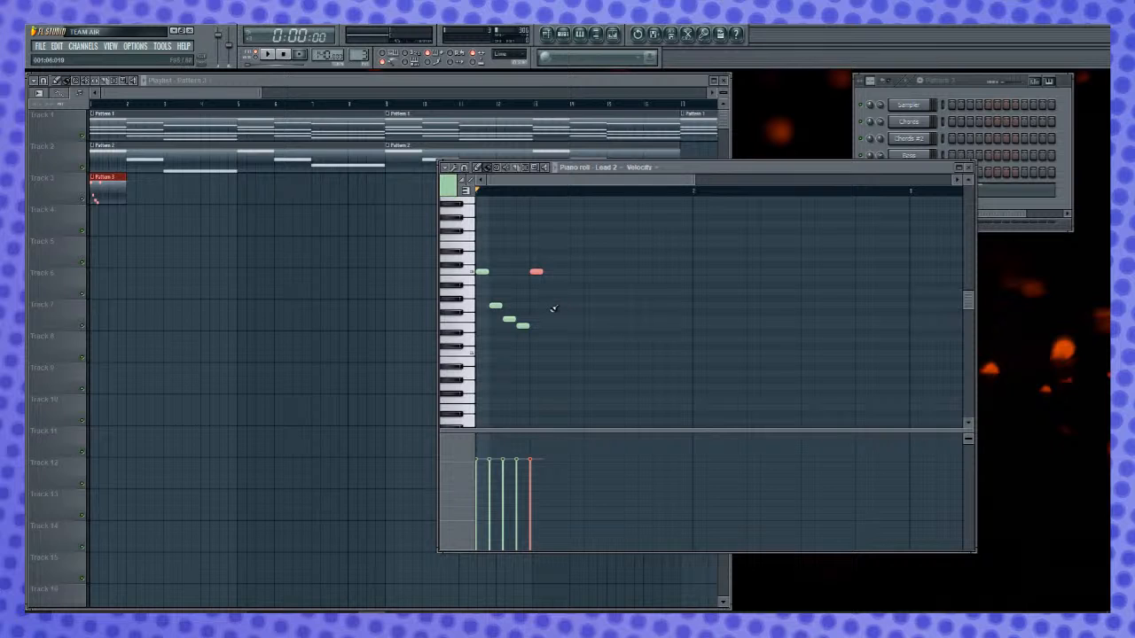
key(ctrl+z)
- Duplicate the four-note figure three times to fill the bar and clear the selection
key(ctrl+a)
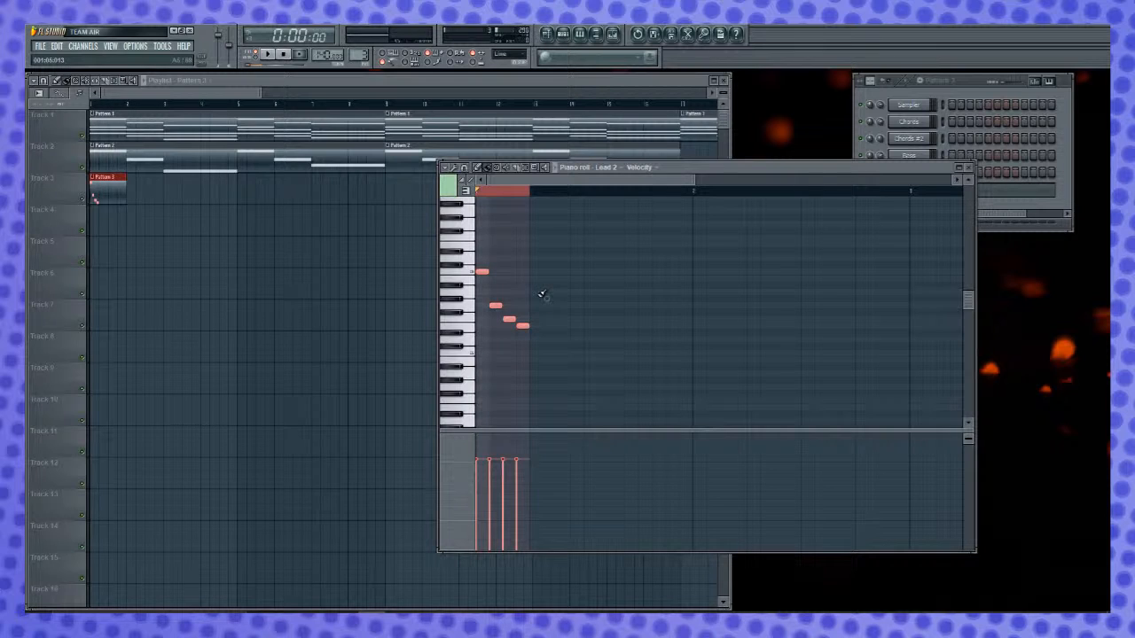
key(ctrl+b)
key(ctrl+b)
key(ctrl+b)
key(ctrl+d)
key(space)
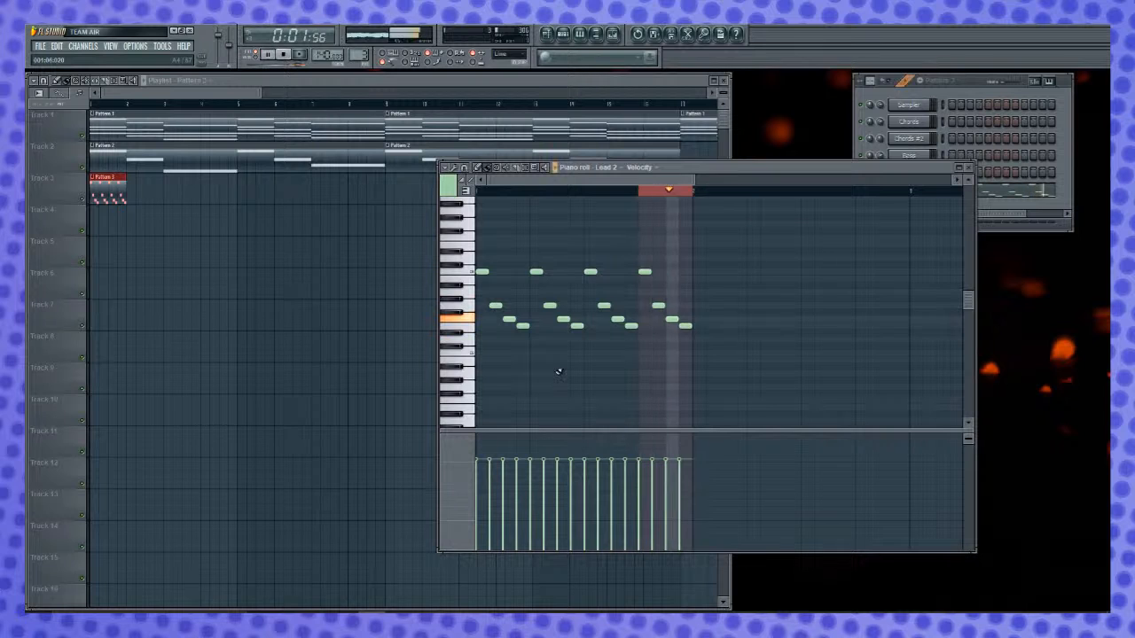
double_click(659, 191)
- Play the Lead 2 melody from the start, first on its own and then together with the arrangement
key(space)
key(space)
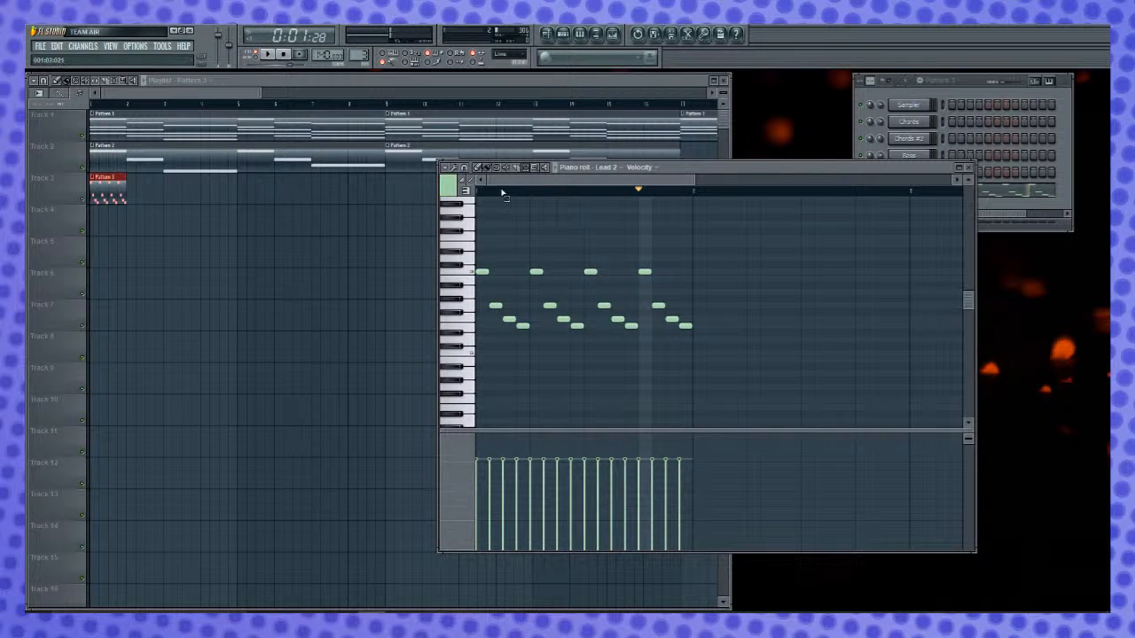
click(482, 192)
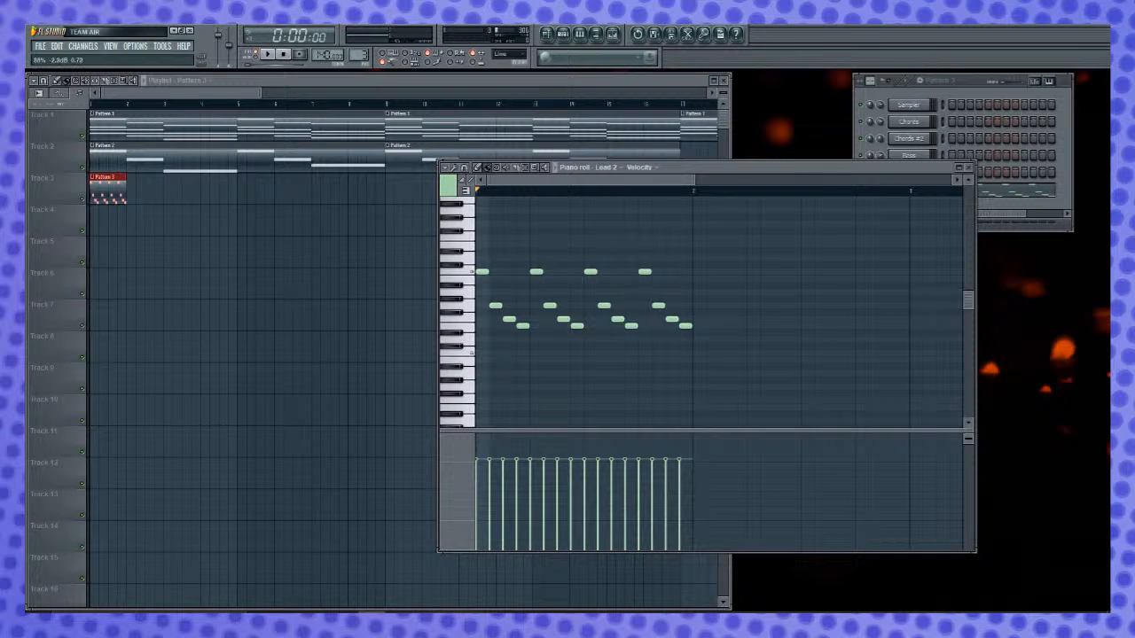
key(space)
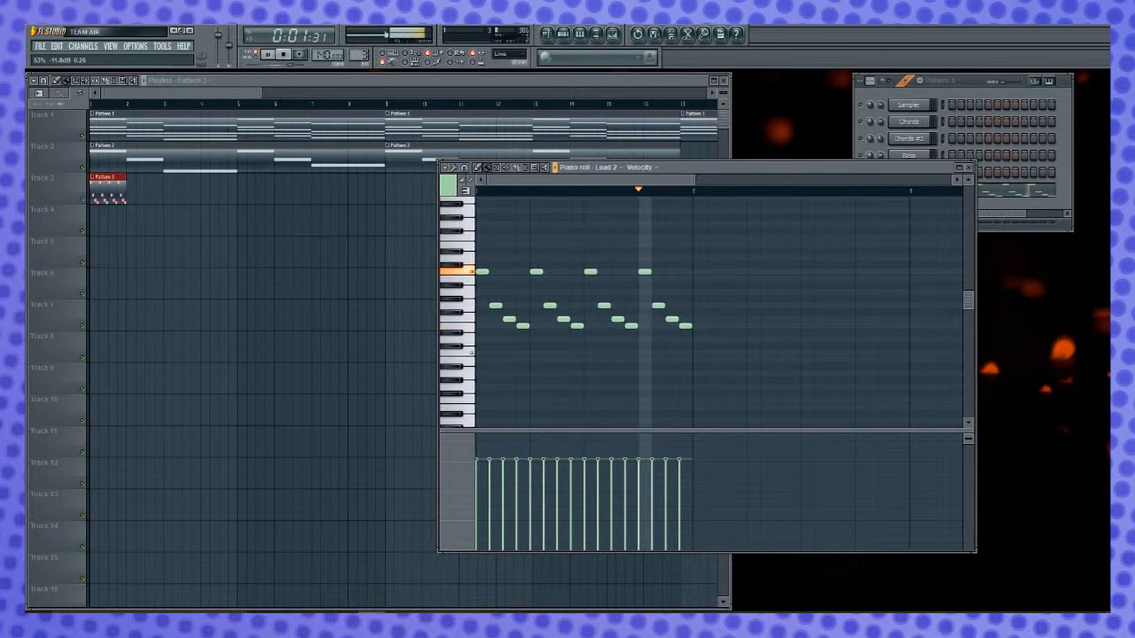
key(space)
key(space)
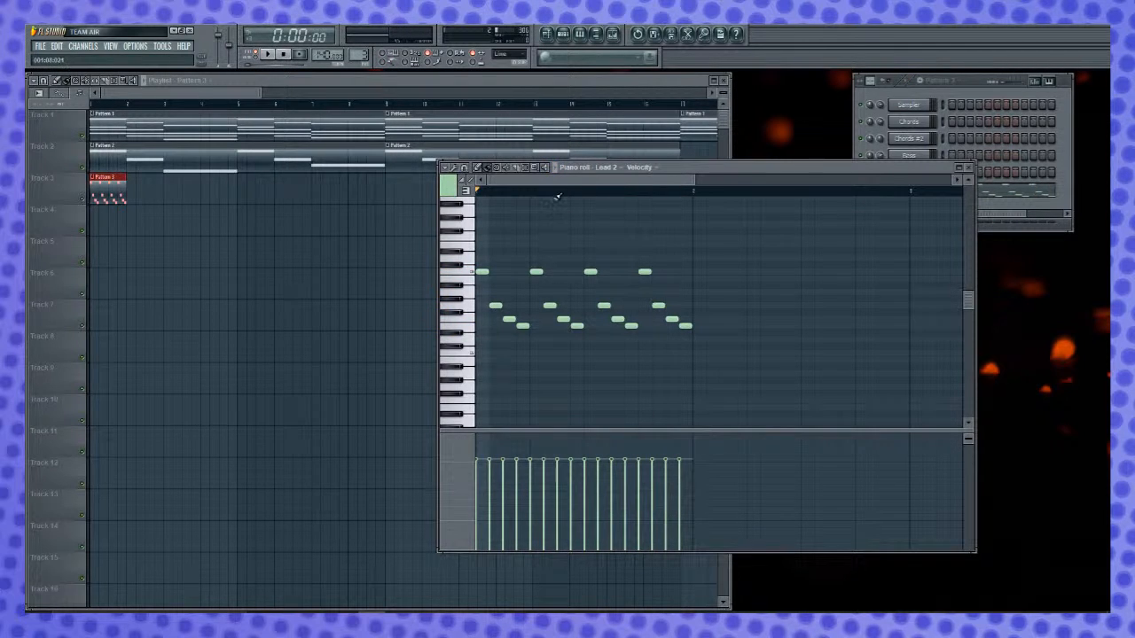
key(space)
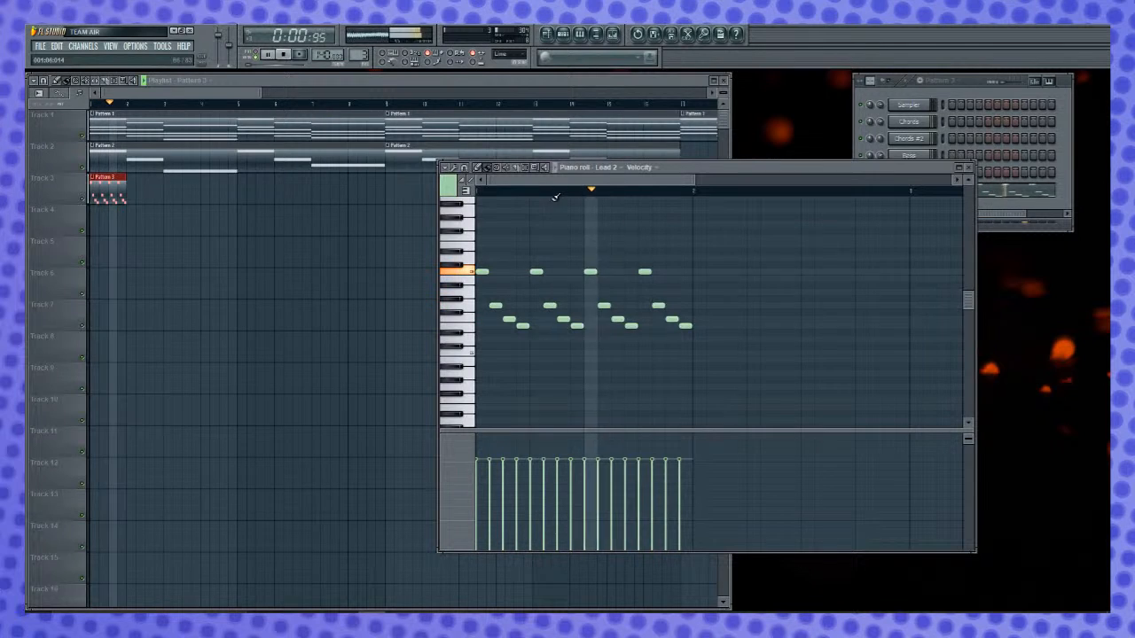
key(space)
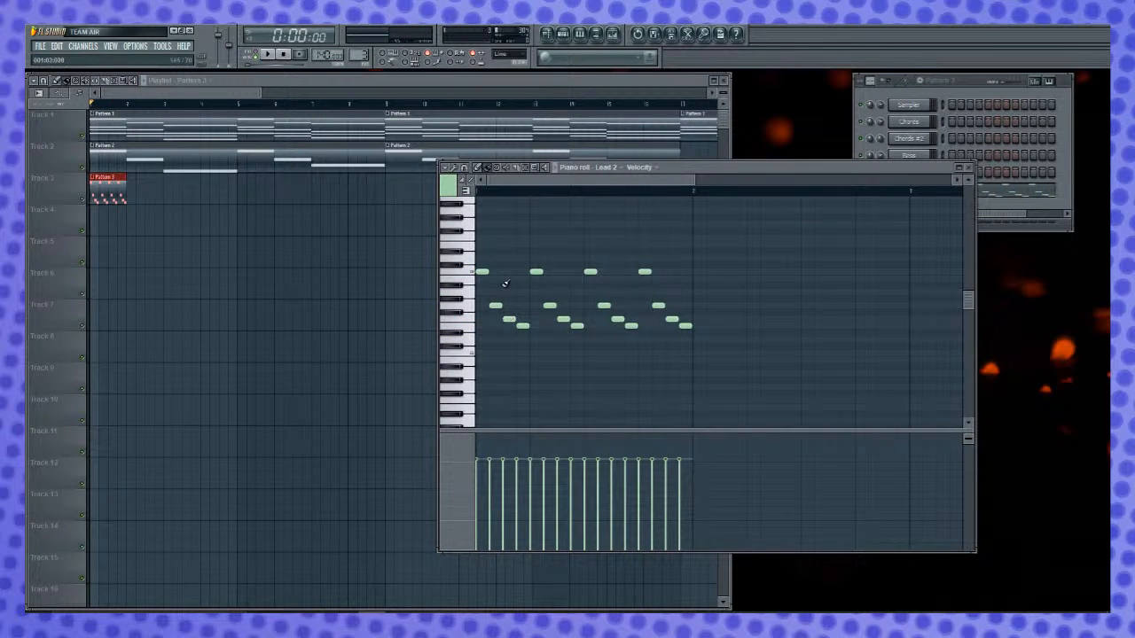
- Remove the second four-note figure from steps 5 to 8 and place F, G and C on steps 5 to 7
right_click(539, 273)
right_click(576, 326)
right_click(563, 319)
right_click(550, 306)
click(534, 318)
click(547, 311)
drag(549, 312, 549, 304)
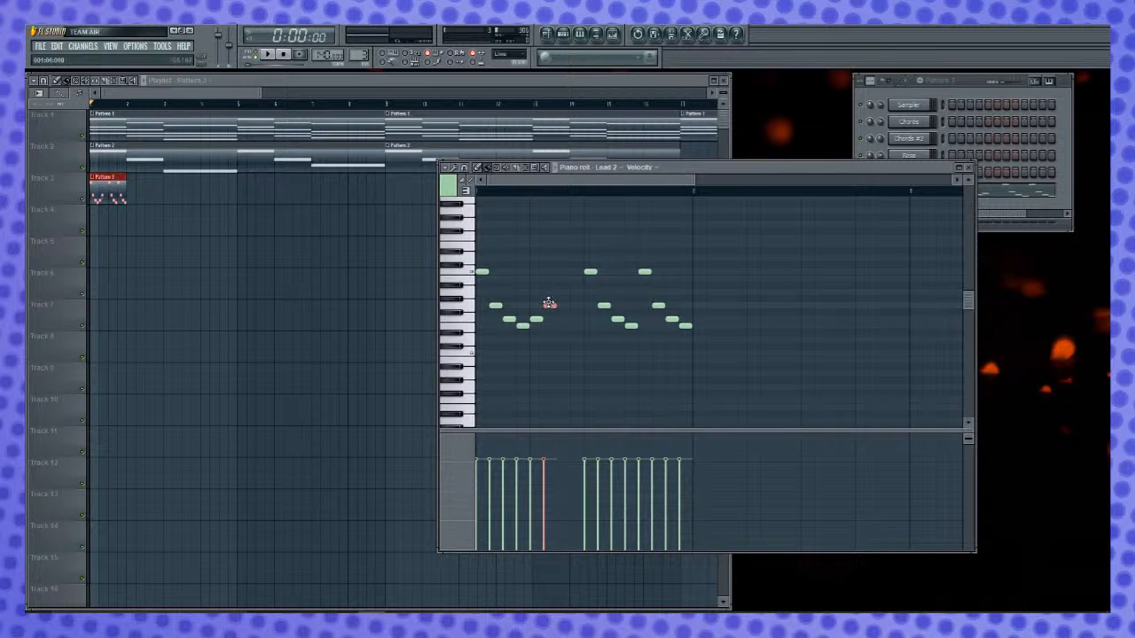
click(561, 273)
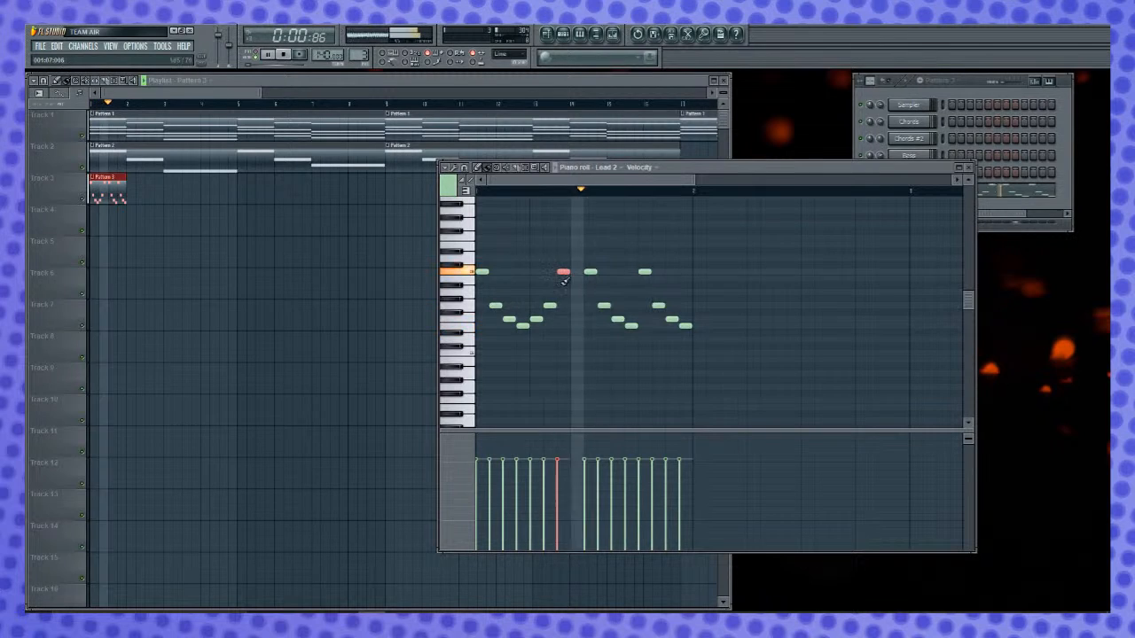
- Clear the old notes on steps 9 and 10 and enter G on step 8, F on step 9 and D sharp on step 10
right_click(591, 271)
right_click(603, 306)
click(574, 305)
right_click(575, 305)
right_click(565, 271)
click(561, 271)
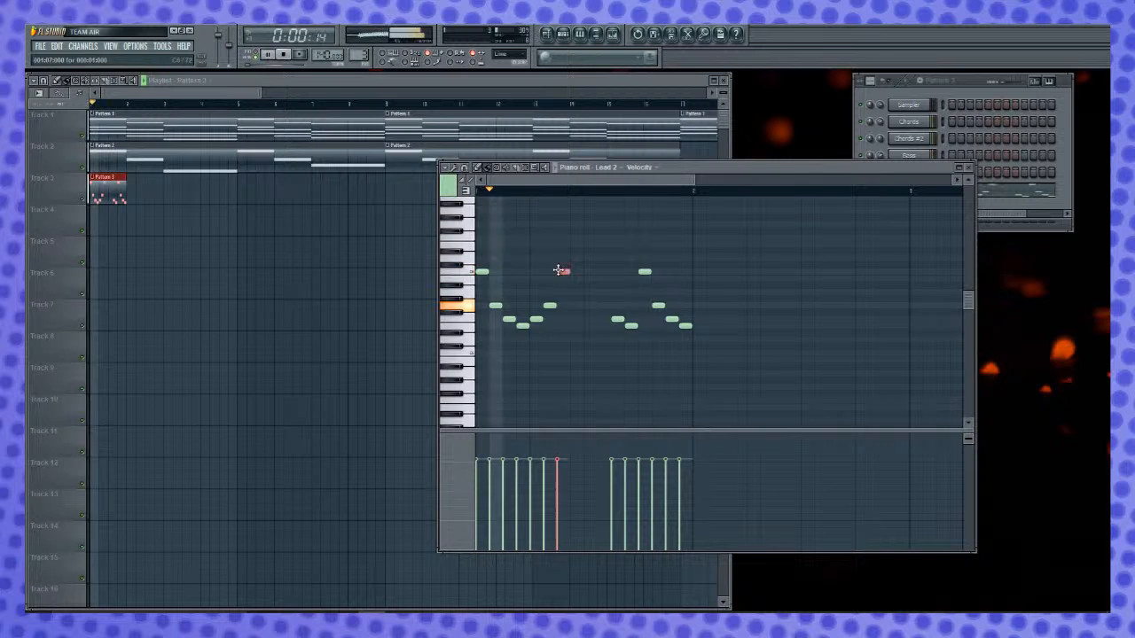
key(space)
click(576, 306)
right_click(578, 306)
click(578, 305)
click(591, 319)
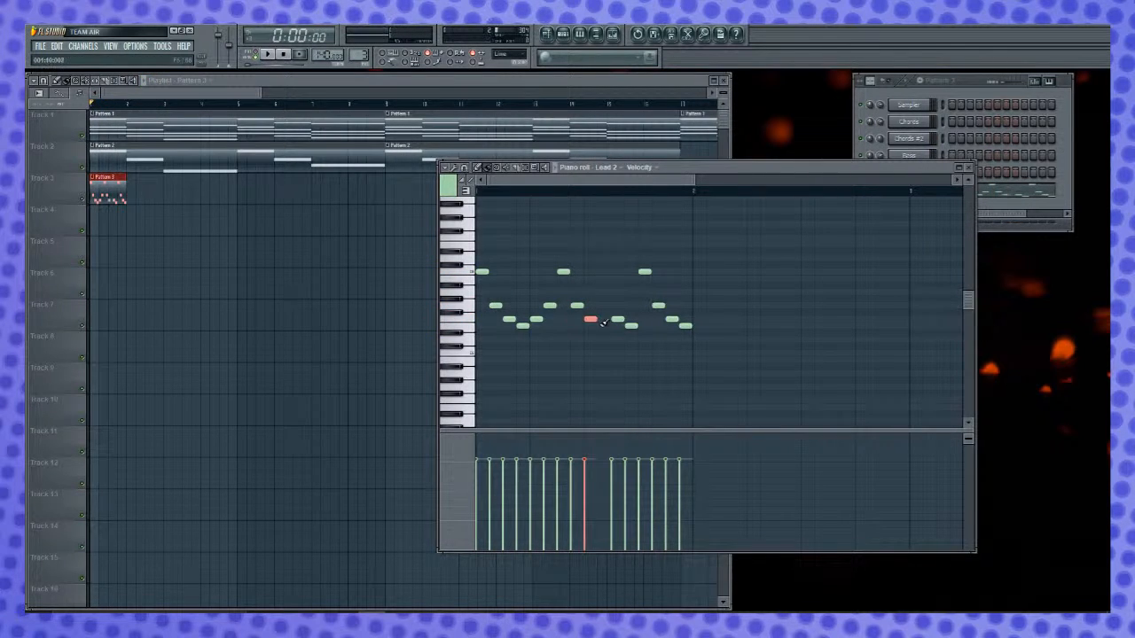
click(603, 331)
- Replace the notes on steps 12 to 16 with C, G, F, E and F, listening during playback
right_click(632, 327)
click(630, 272)
right_click(645, 272)
click(644, 305)
right_click(658, 306)
right_click(672, 319)
right_click(685, 326)
click(658, 320)
click(672, 326)
click(685, 313)
key(space)
drag(685, 313, 685, 321)
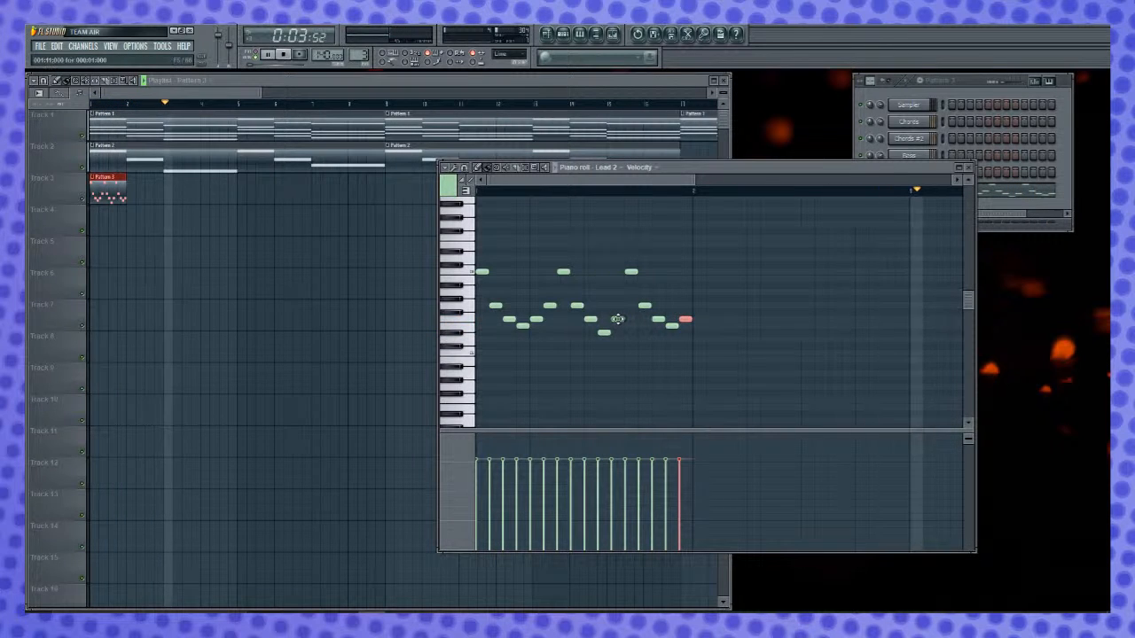
- Retune the note on step 10 to E and play the melody from the start
key(space)
drag(604, 333, 604, 325)
key(space)
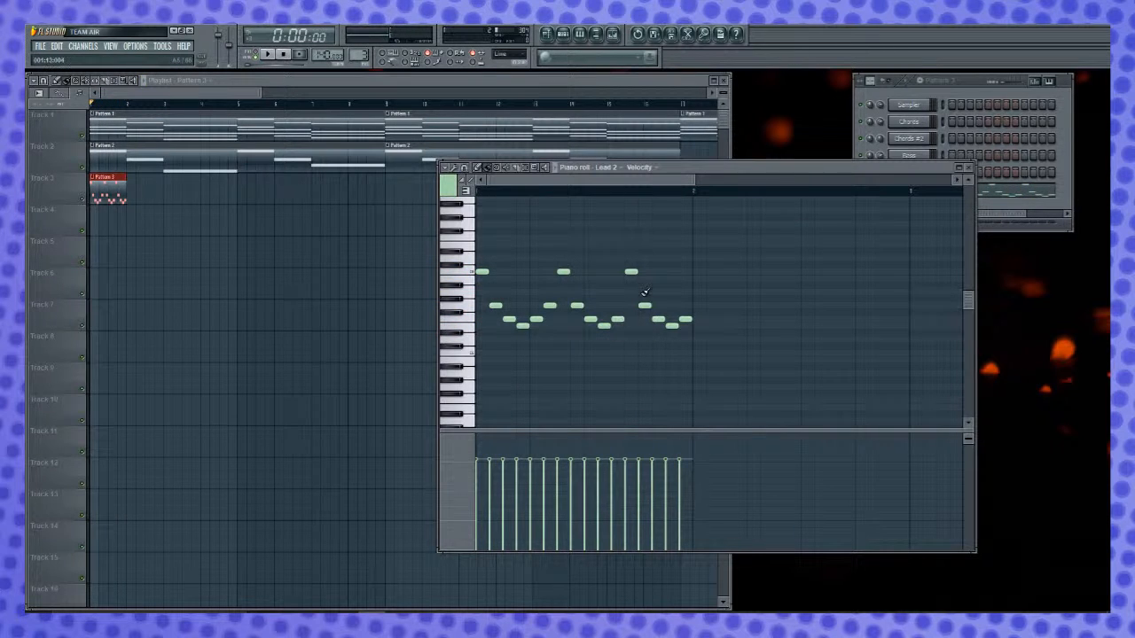
key(space)
- Delete the notes on steps 3 to 6 of the Lead 2 melody
right_click(536, 320)
right_click(550, 306)
right_click(522, 325)
right_click(509, 319)
- Audition E on step 3 and lower pitches on step 4, ending with F on step 3 and E on step 4
click(511, 326)
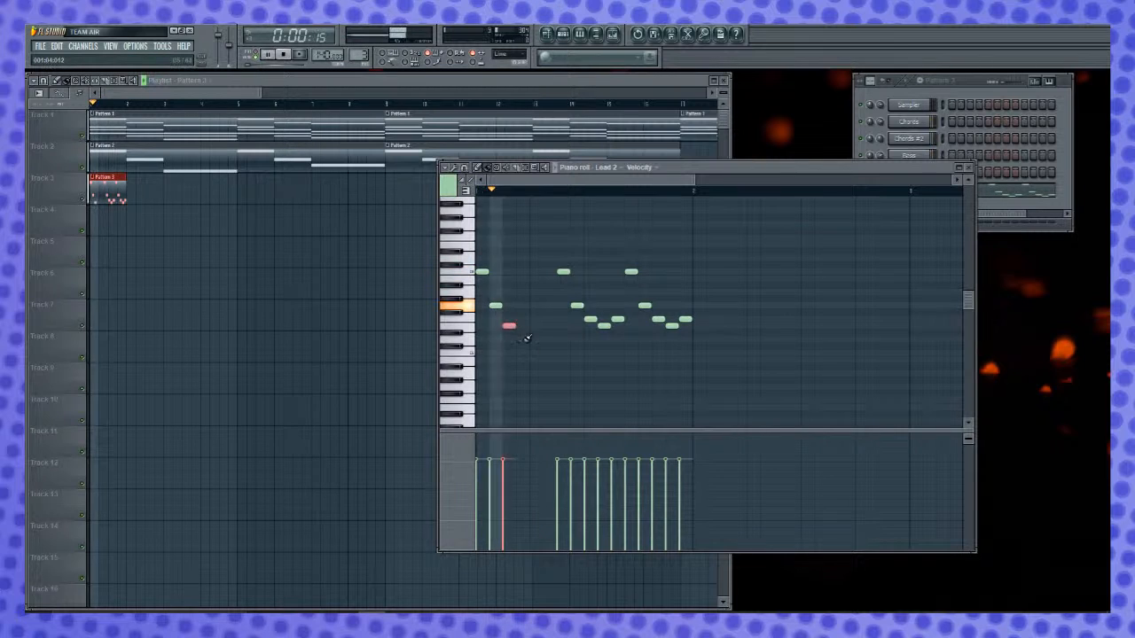
click(524, 354)
key(space)
key(space)
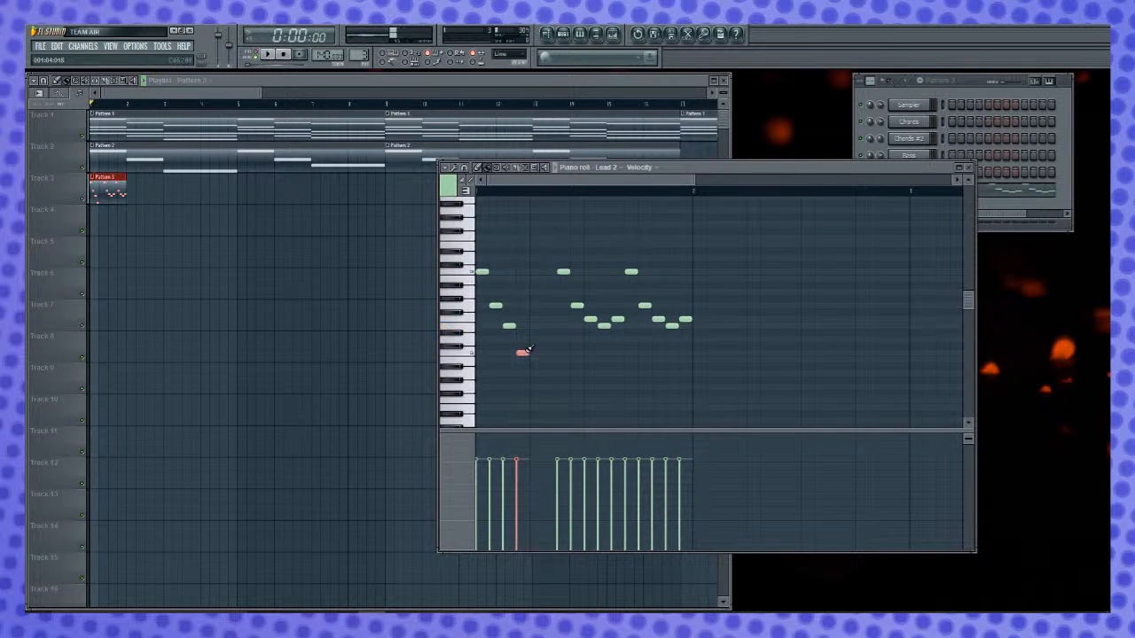
right_click(527, 353)
key(space)
click(521, 359)
drag(523, 360, 523, 340)
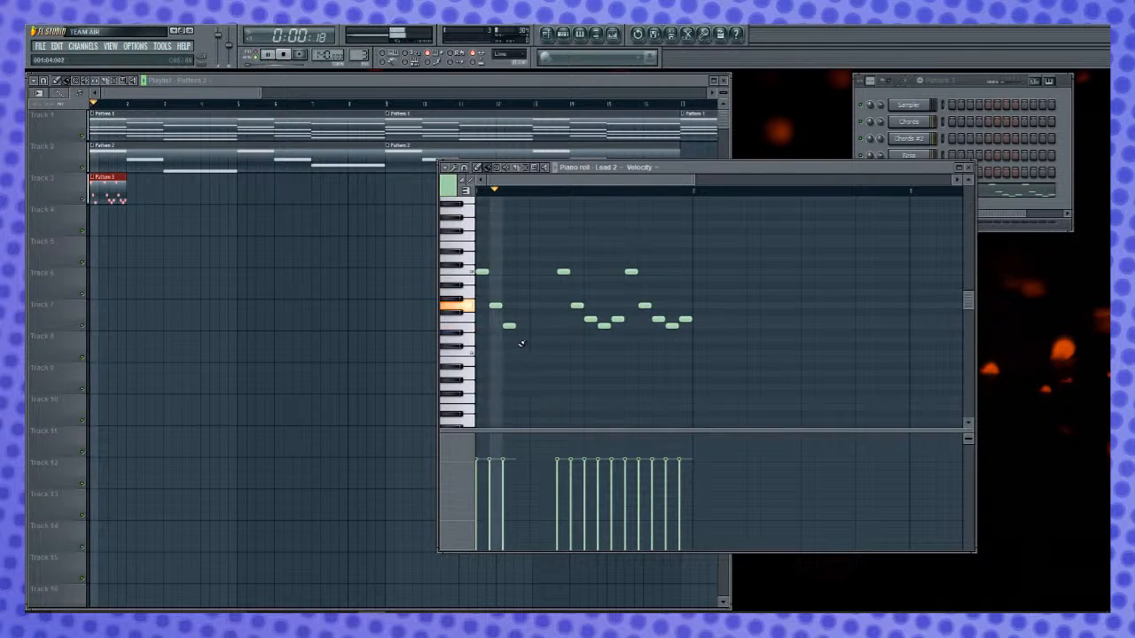
right_click(524, 339)
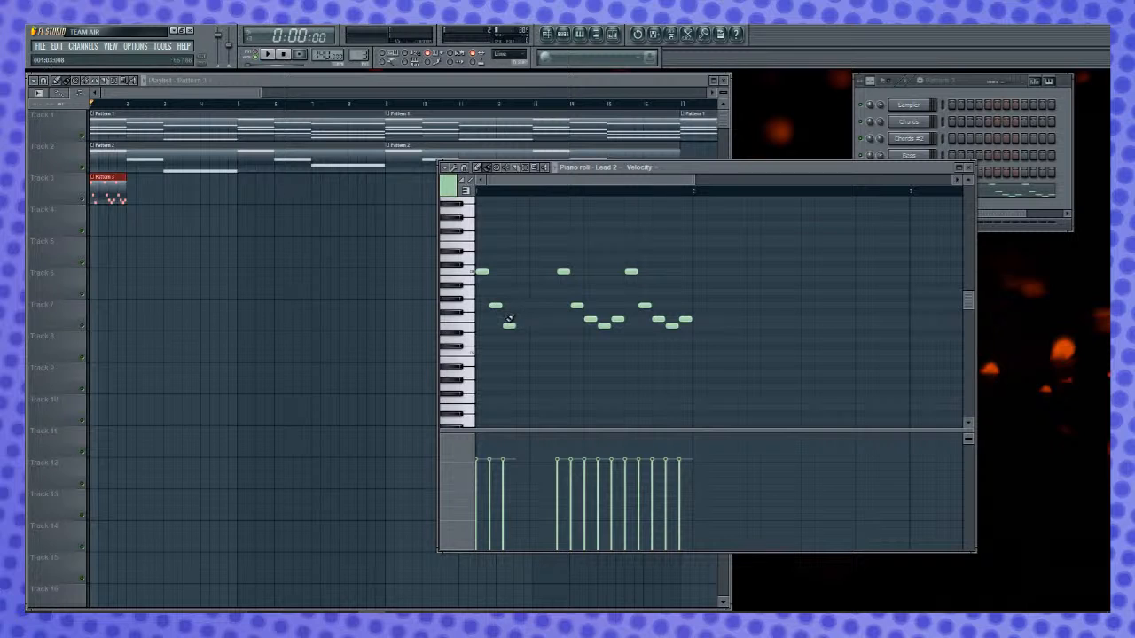
click(521, 326)
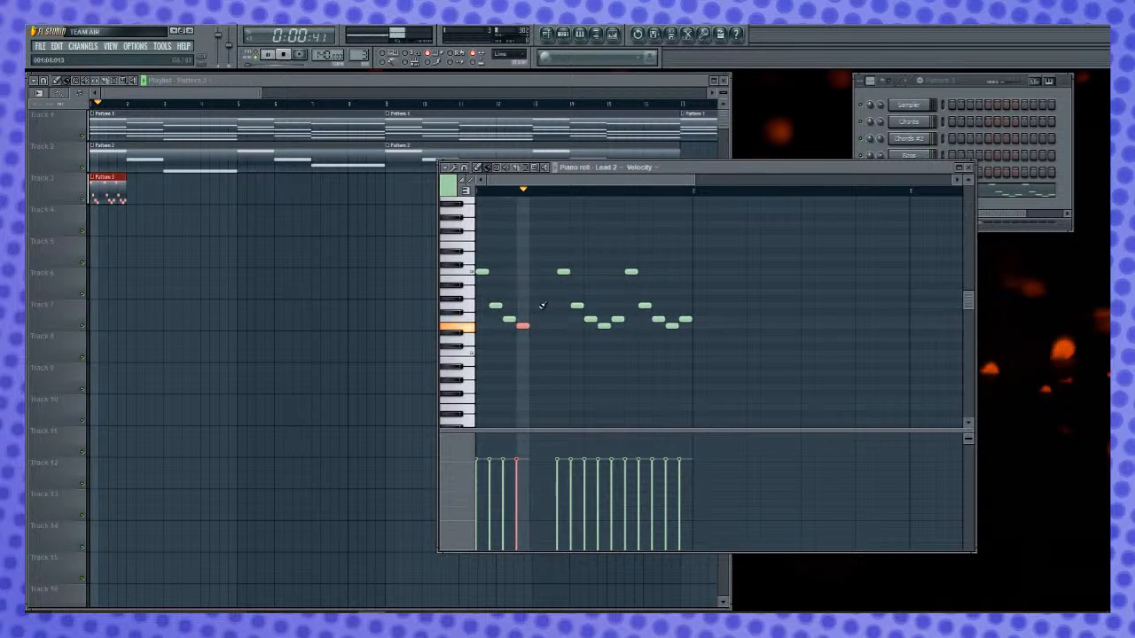
- Delete the notes on steps 7 to 11, keeping the closing run from step 12
right_click(563, 271)
right_click(576, 305)
right_click(589, 320)
right_click(604, 326)
right_click(617, 319)
- Enter a descending figure of high E, C, G and E on steps 5 to 8 and play it back
click(534, 244)
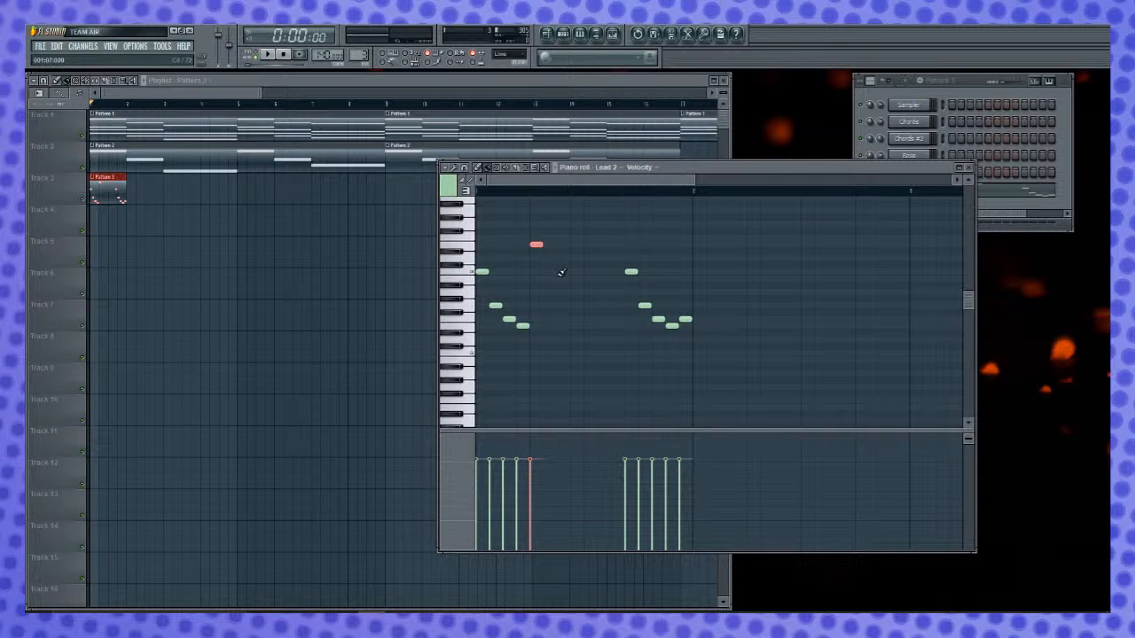
click(550, 271)
click(563, 305)
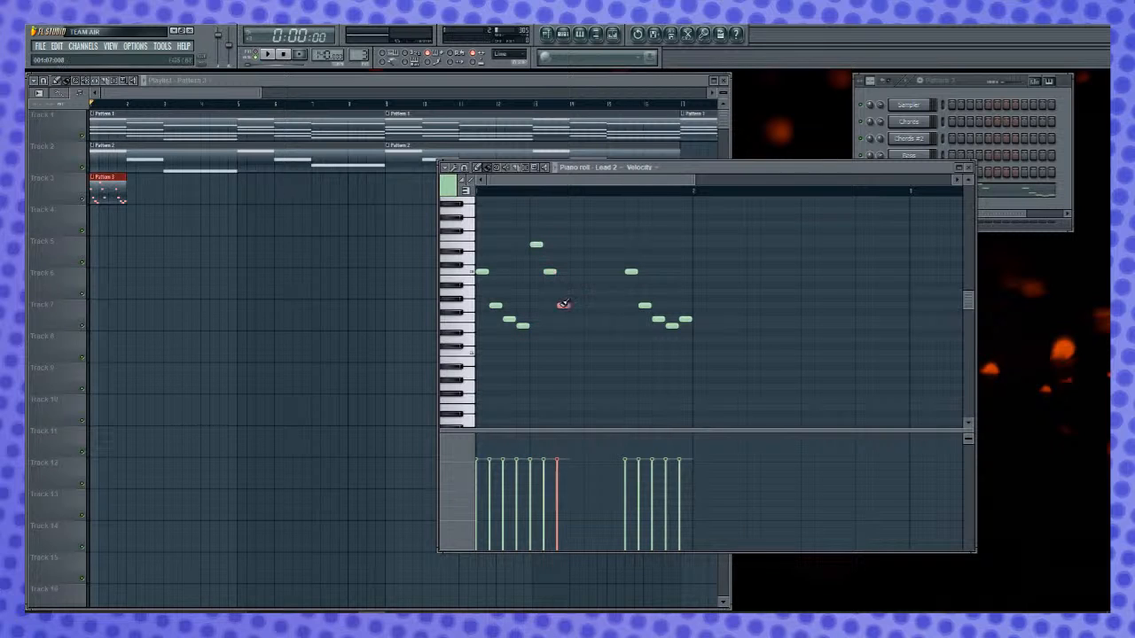
click(578, 324)
key(space)
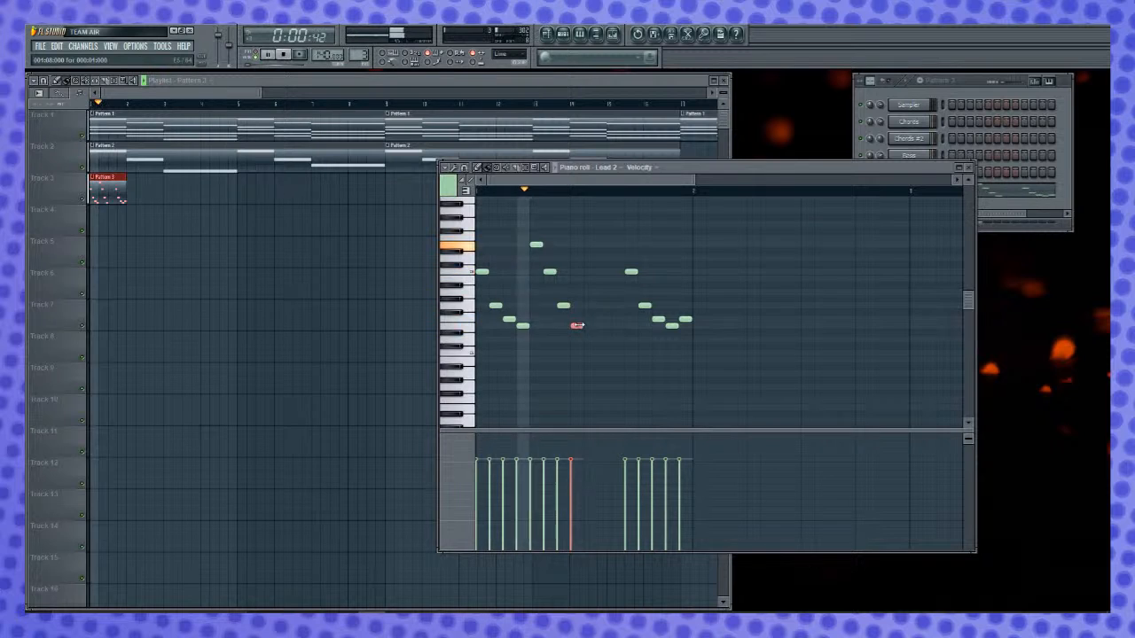
- Try a high E on step 9 and C on step 10, clearing the step 12 note, and remove both trial notes
click(534, 246)
key(space)
key(space)
key(space)
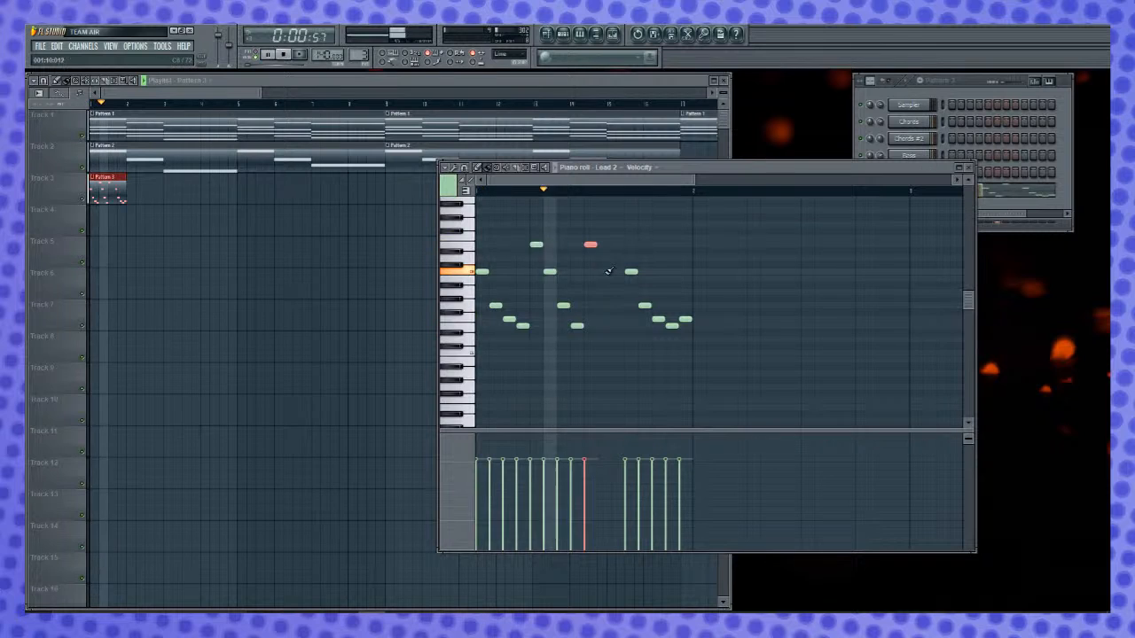
right_click(631, 271)
click(616, 272)
right_click(616, 273)
click(603, 271)
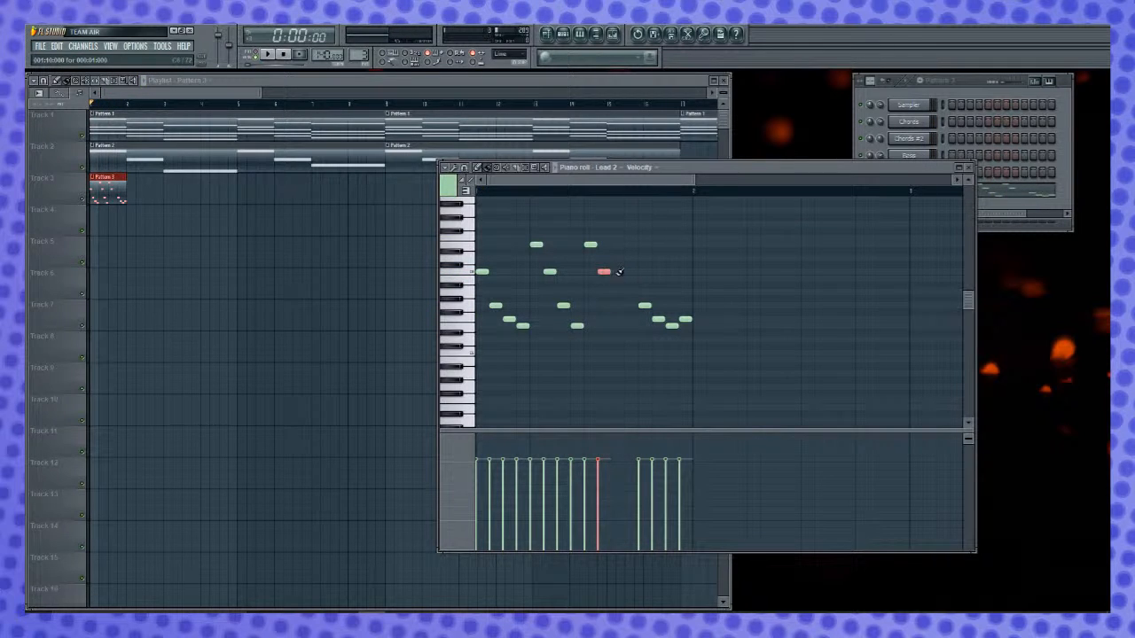
right_click(603, 272)
right_click(591, 245)
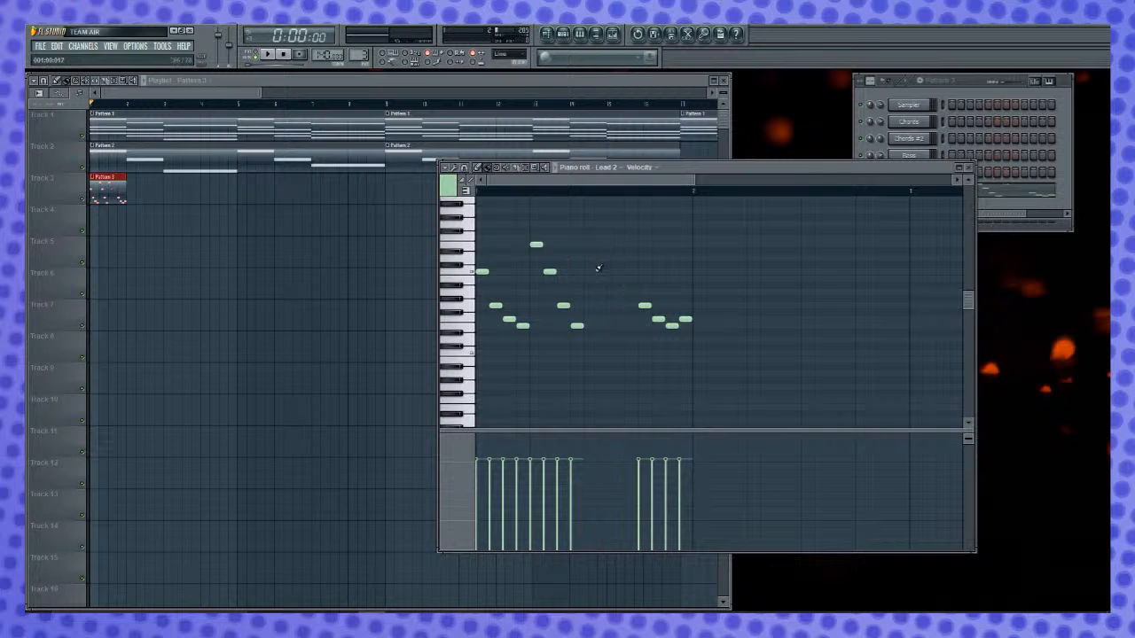
- Enter G, F, E and C on steps 9 to 12 and delete the old notes on steps 13 to 16
click(604, 319)
click(617, 326)
right_click(645, 305)
click(644, 319)
right_click(658, 318)
right_click(672, 325)
right_click(685, 318)
right_click(643, 318)
key(space)
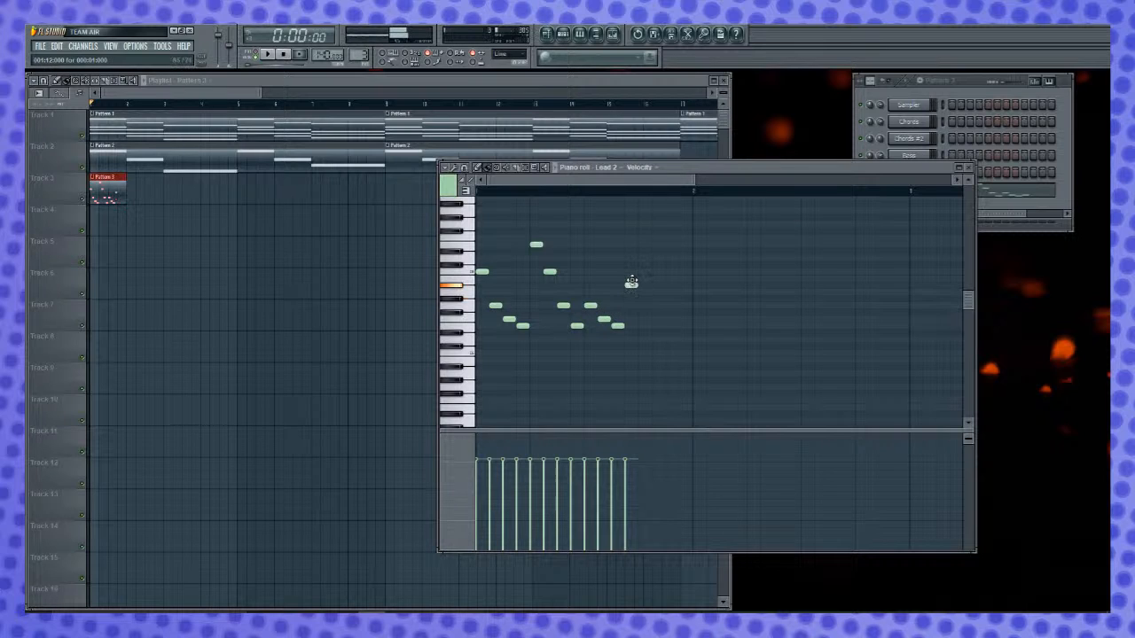
key(space)
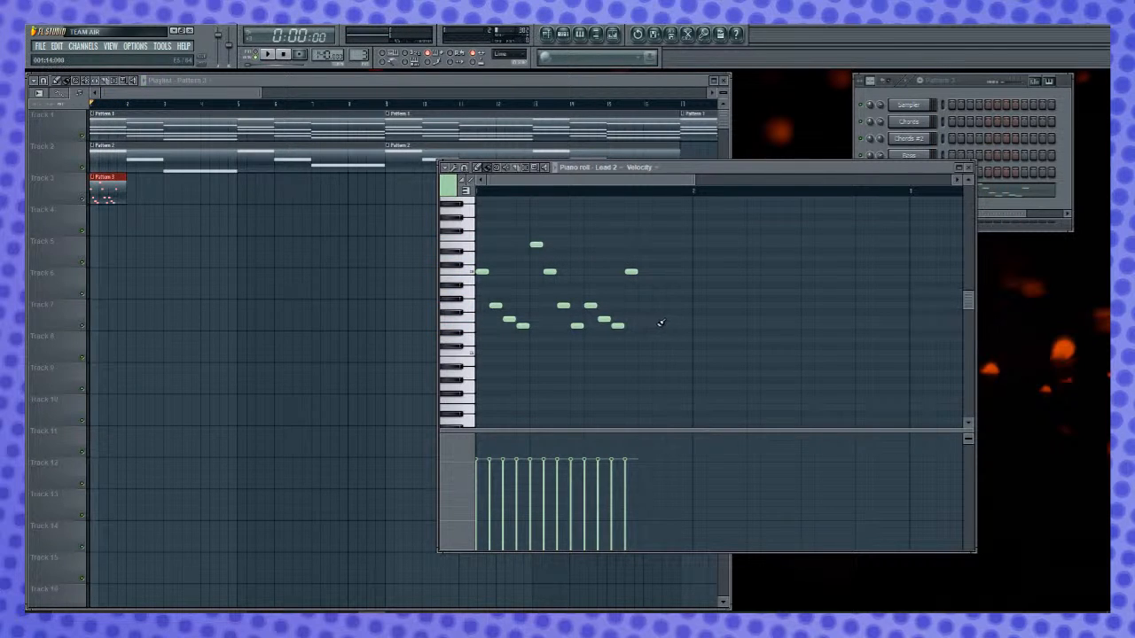
- Try G and B in turn on step 13 with playback, removing each note again
click(649, 308)
key(space)
key(space)
right_click(647, 307)
click(650, 280)
key(space)
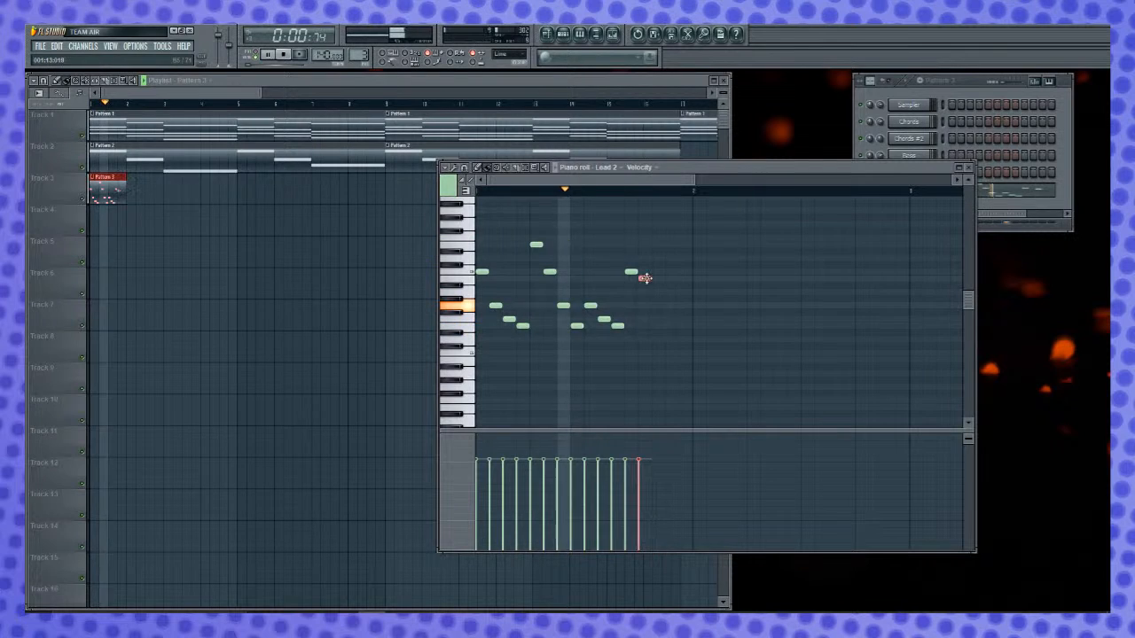
right_click(648, 280)
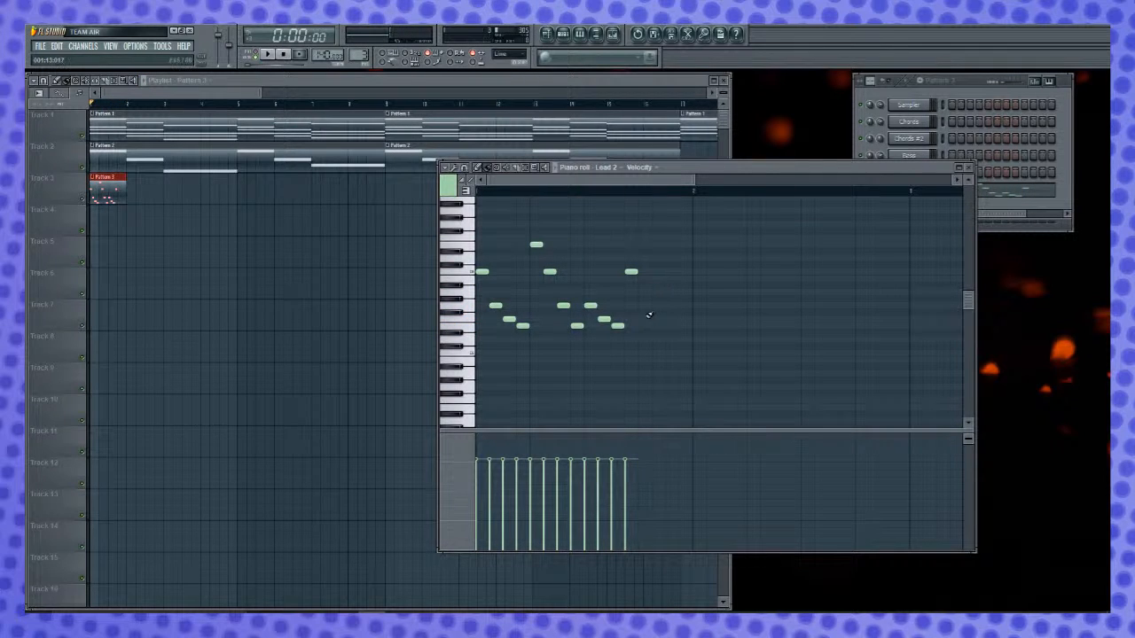
- Fill steps 13 to 16 with F, E, low C and E and play the melody
click(657, 326)
click(674, 353)
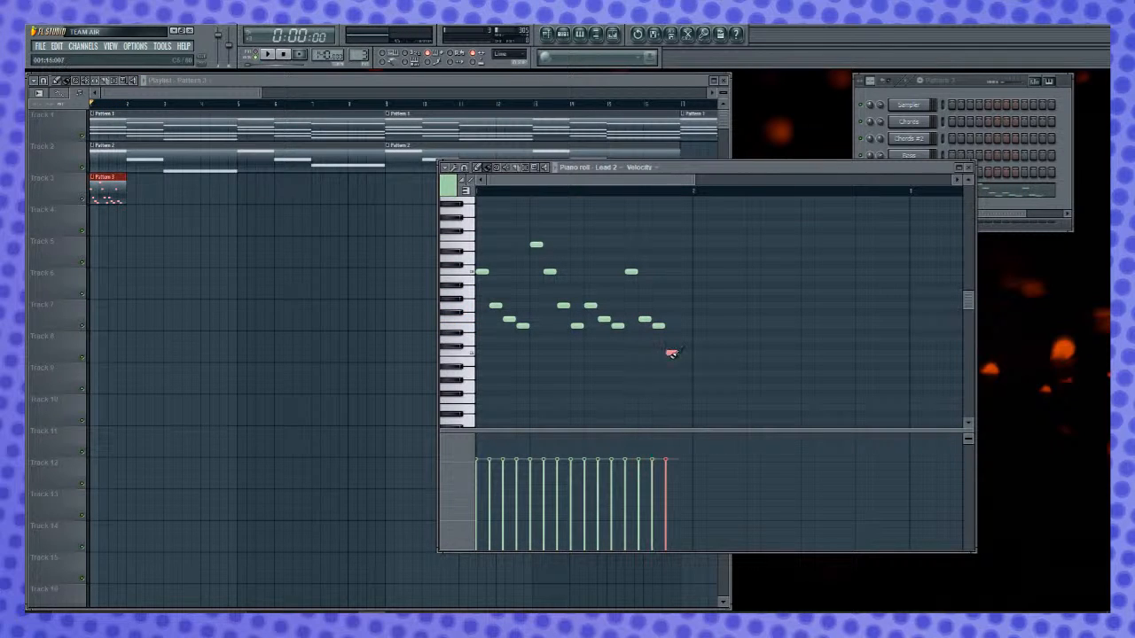
click(685, 326)
key(space)
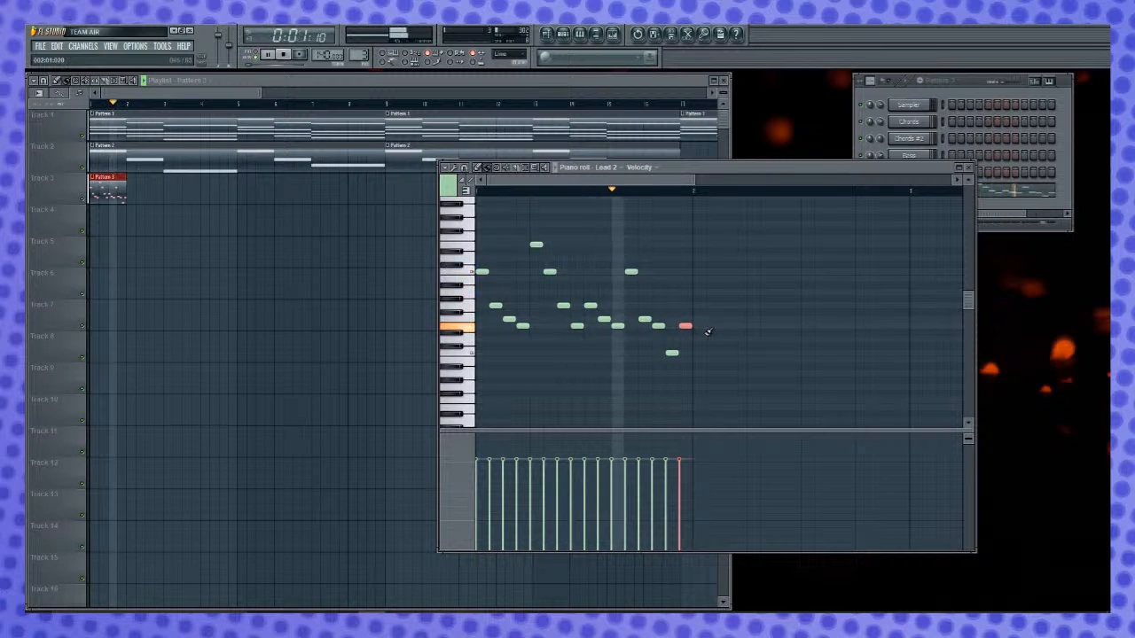
key(space)
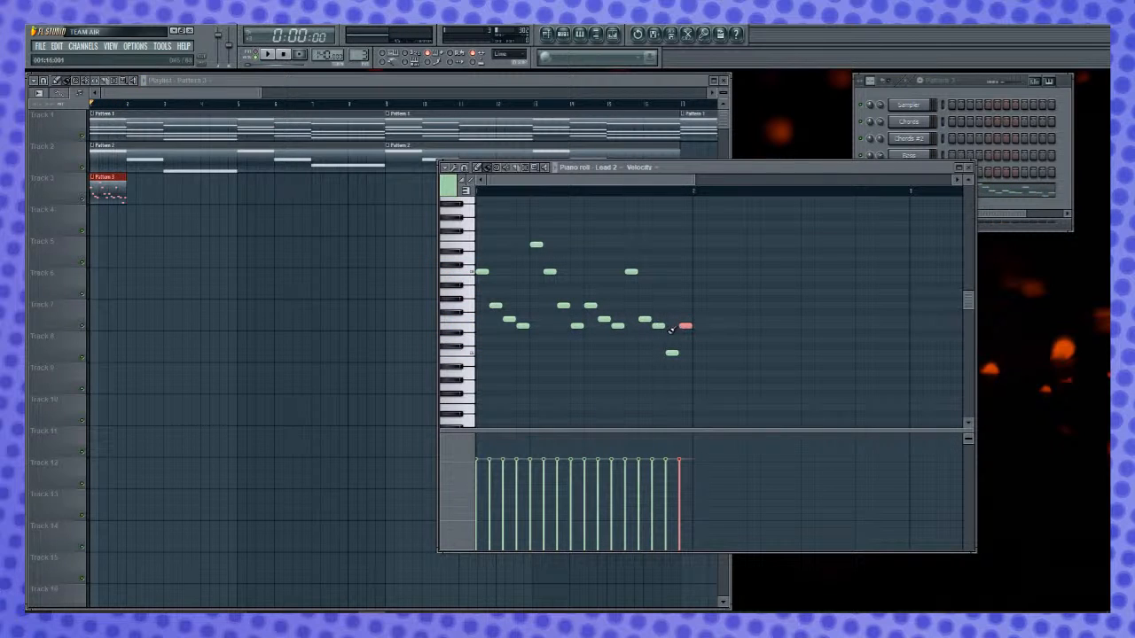
- Swap the notes on steps 14 and 15, set the step 16 note to G, and play the bar back
drag(672, 355, 658, 353)
right_click(685, 327)
click(686, 305)
key(space)
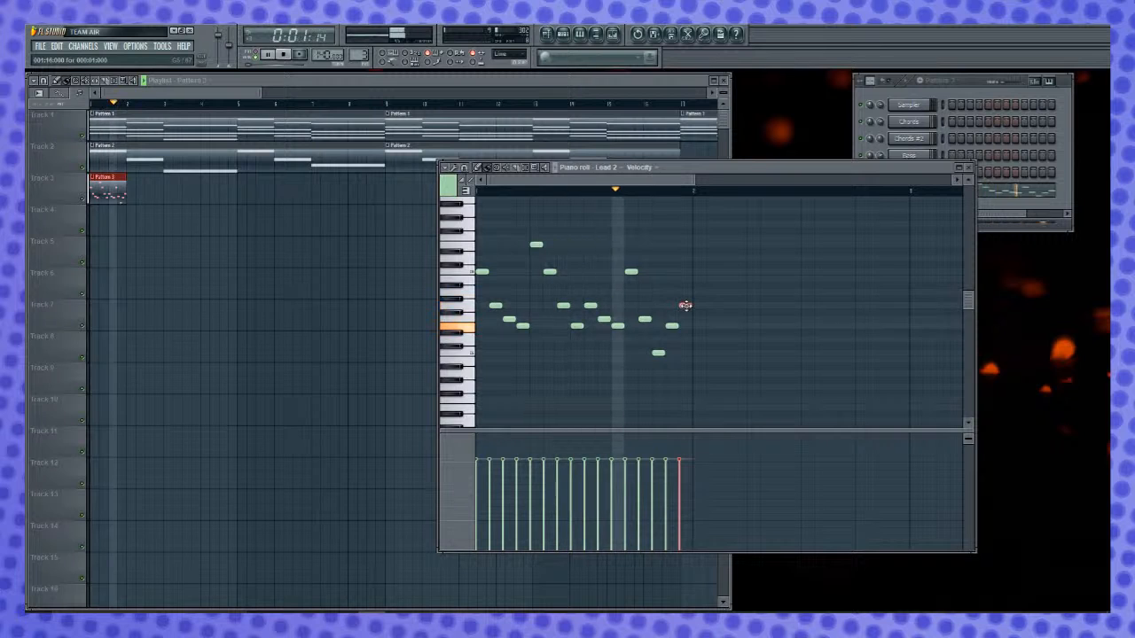
key(space)
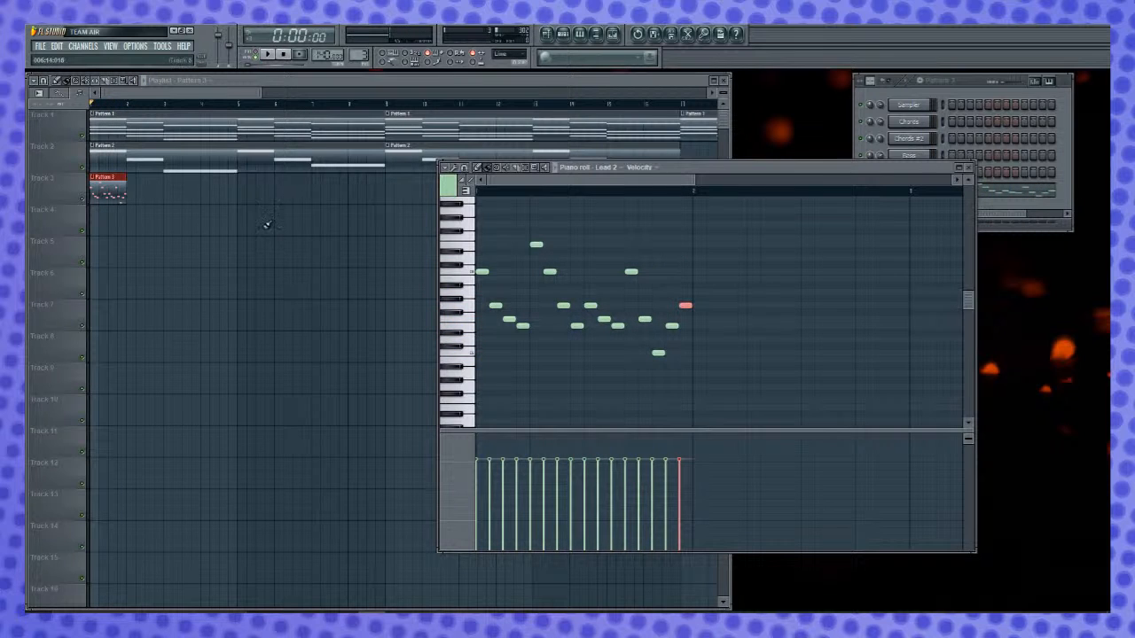
key(space)
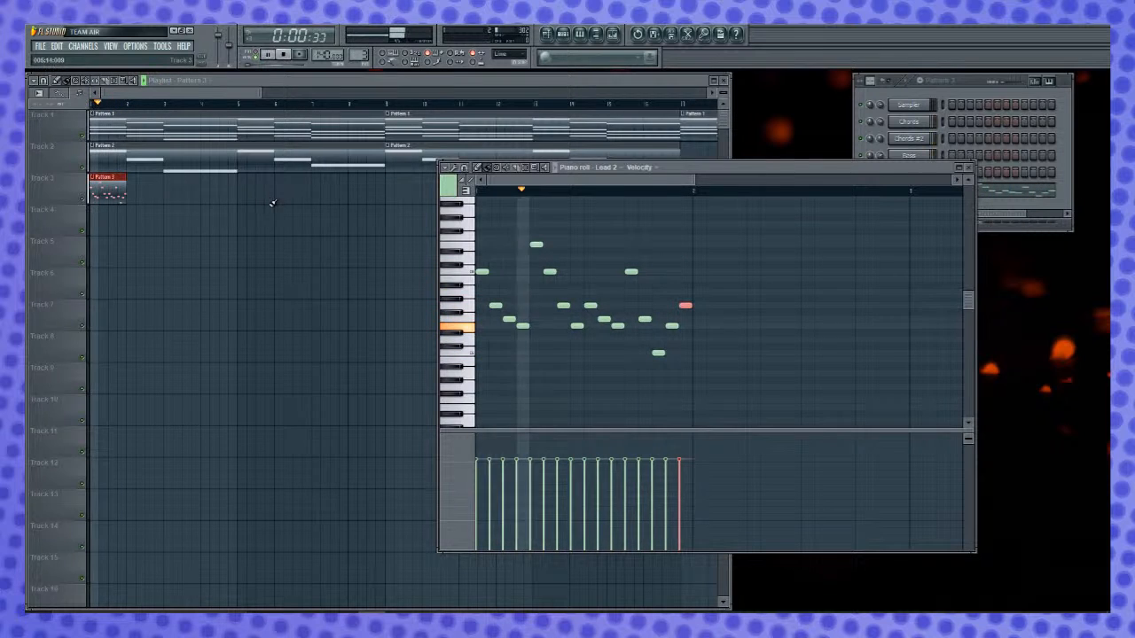
key(space)
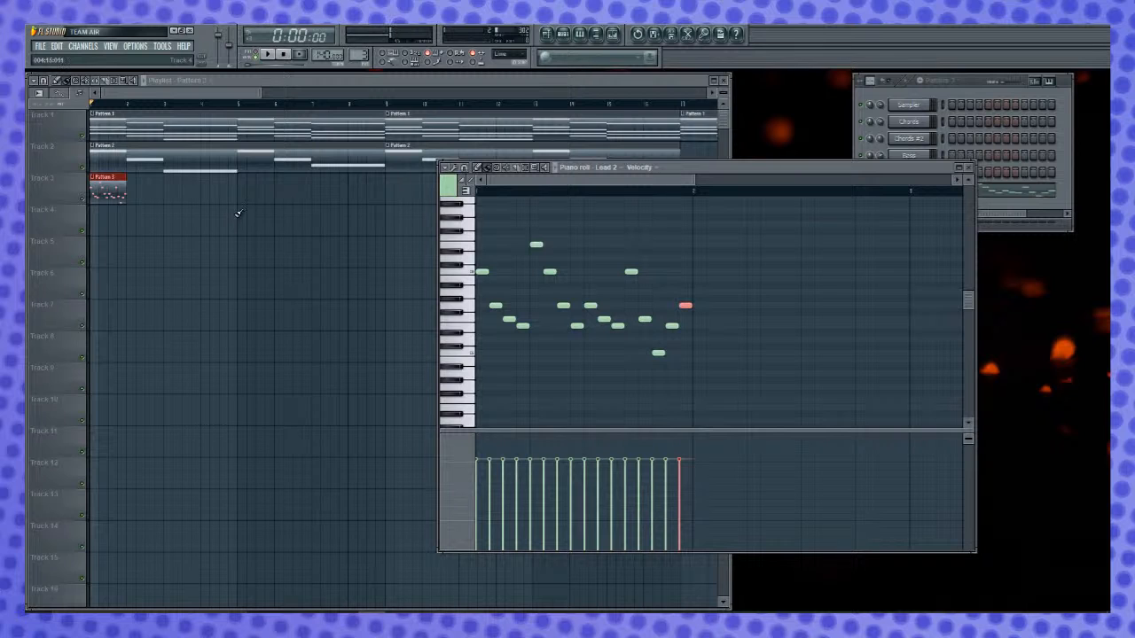
- Duplicate the complete one-bar melody into bar 2, clear the selection and play the result
click(473, 297)
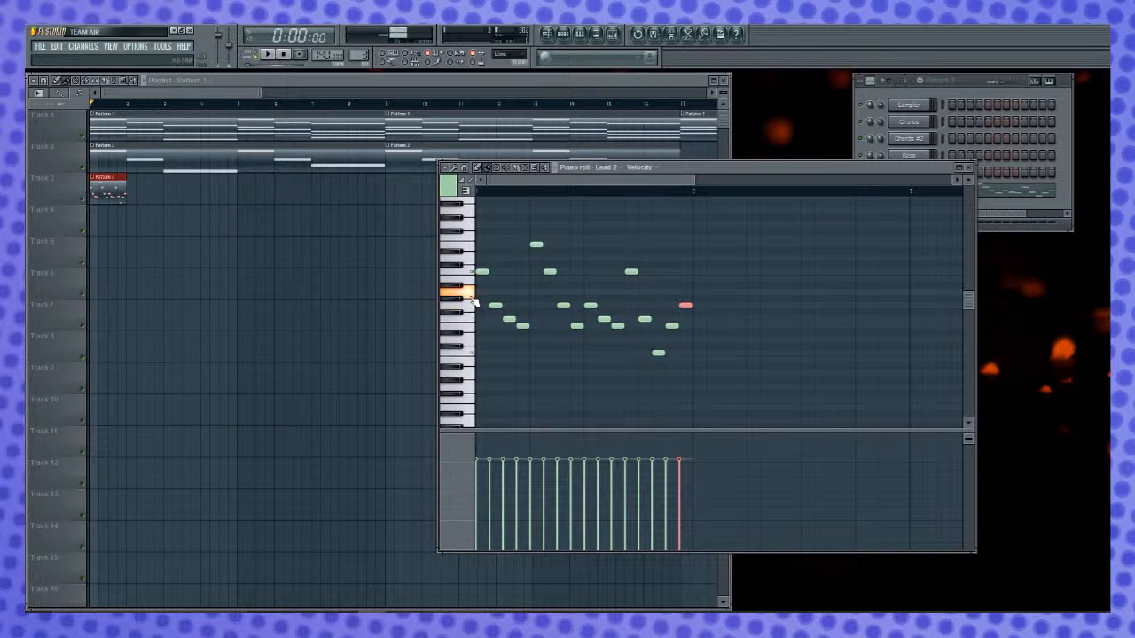
key(ctrl+a)
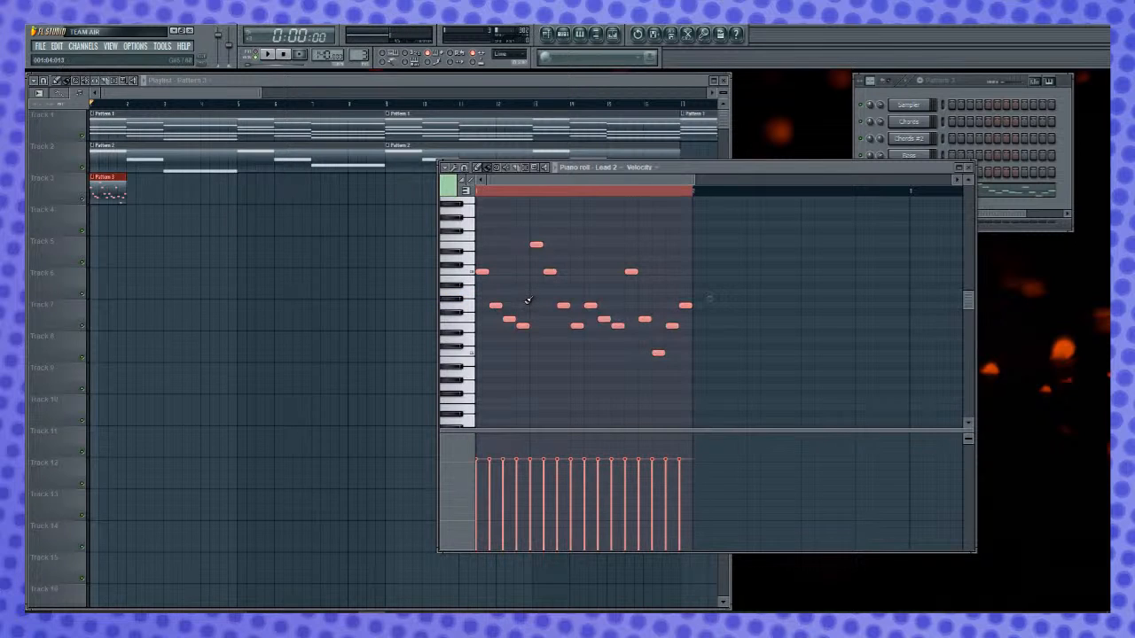
key(ctrl+b)
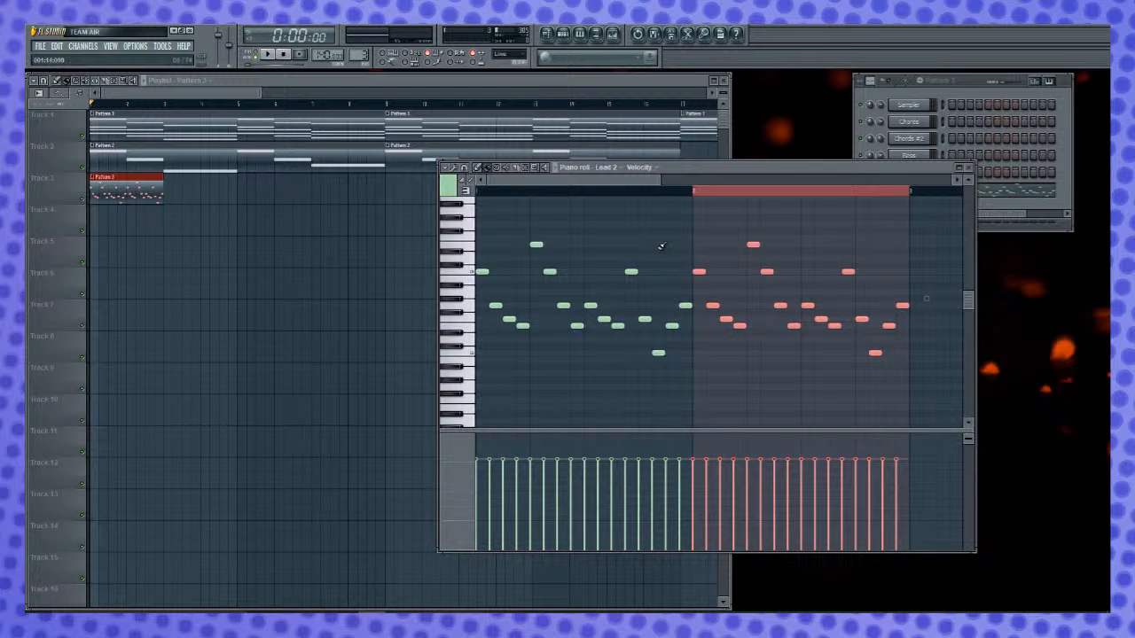
click(785, 195)
key(space)
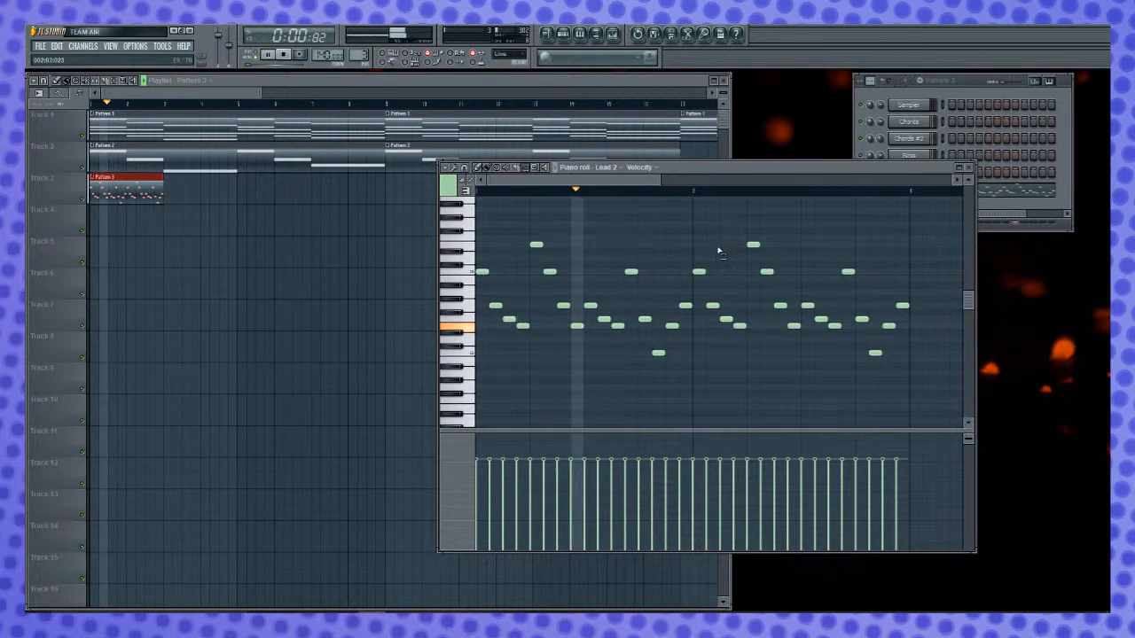
key(space)
- Select all the notes in bar 2 and play the pattern from the start
drag(706, 249, 814, 383)
drag(704, 222, 908, 421)
key(space)
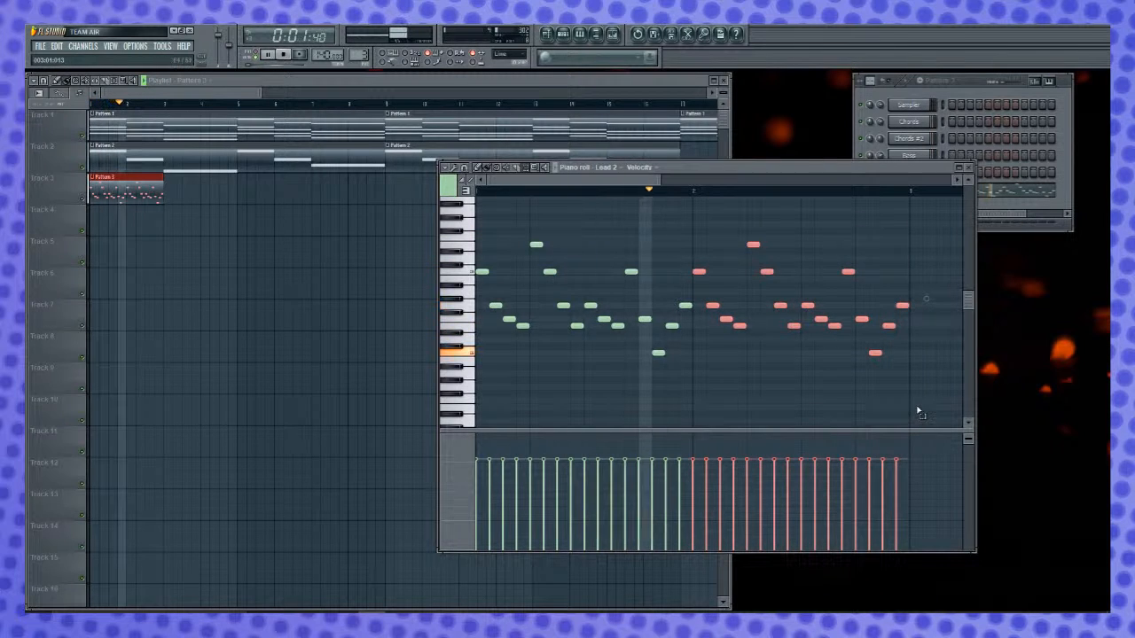
key(space)
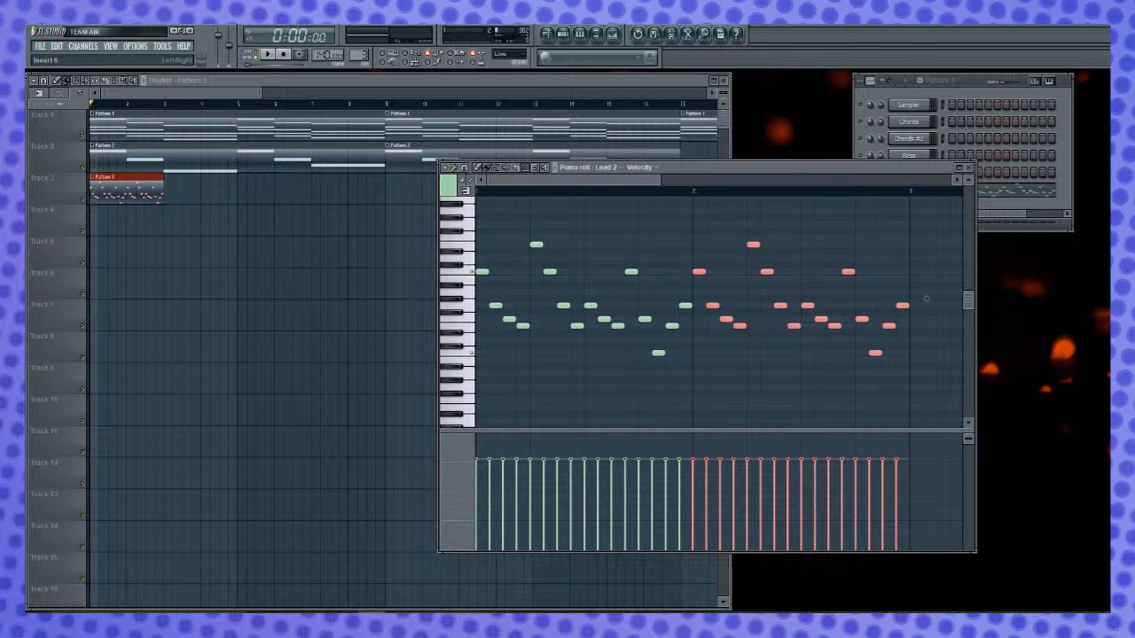
key(space)
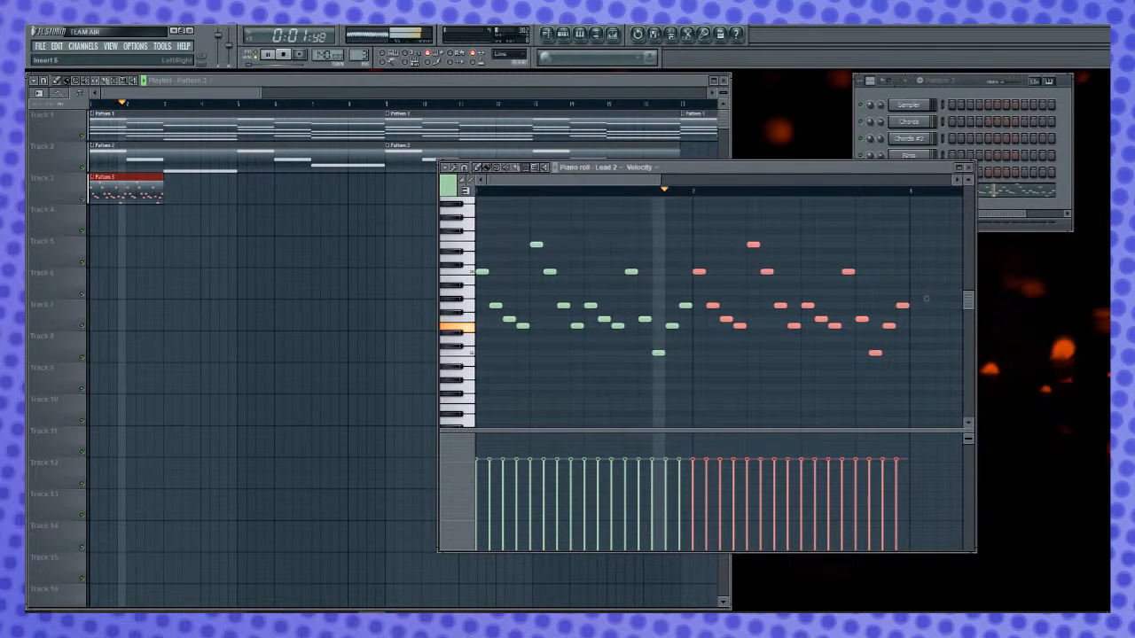
- Duplicate the two-bar melody into bars 3 and 4, clear the selection and play the result
key(space)
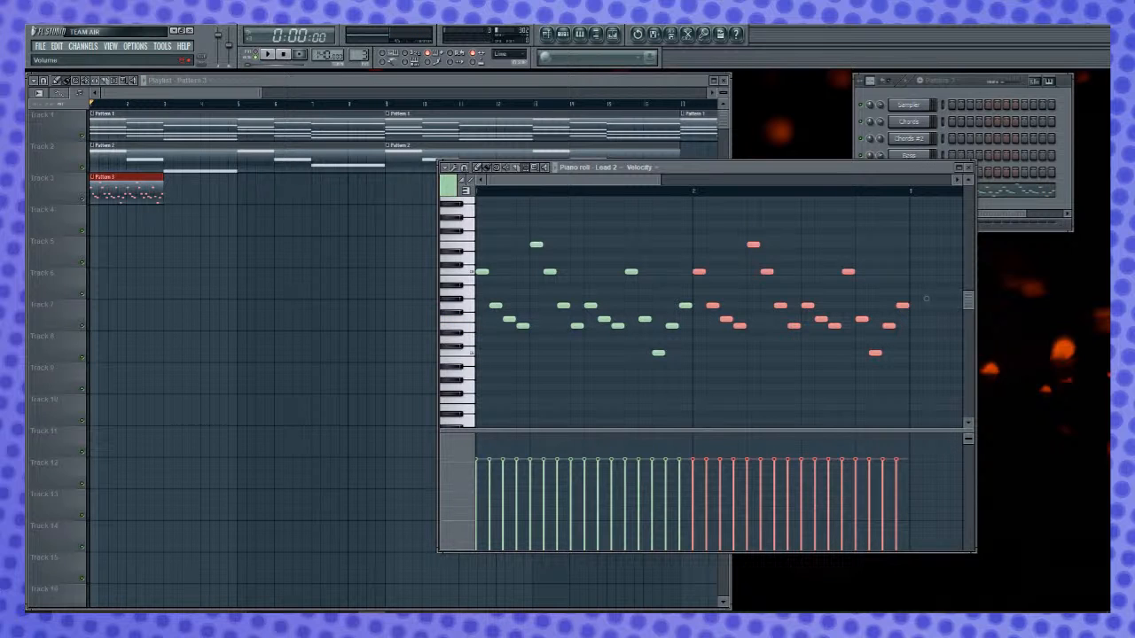
key(space)
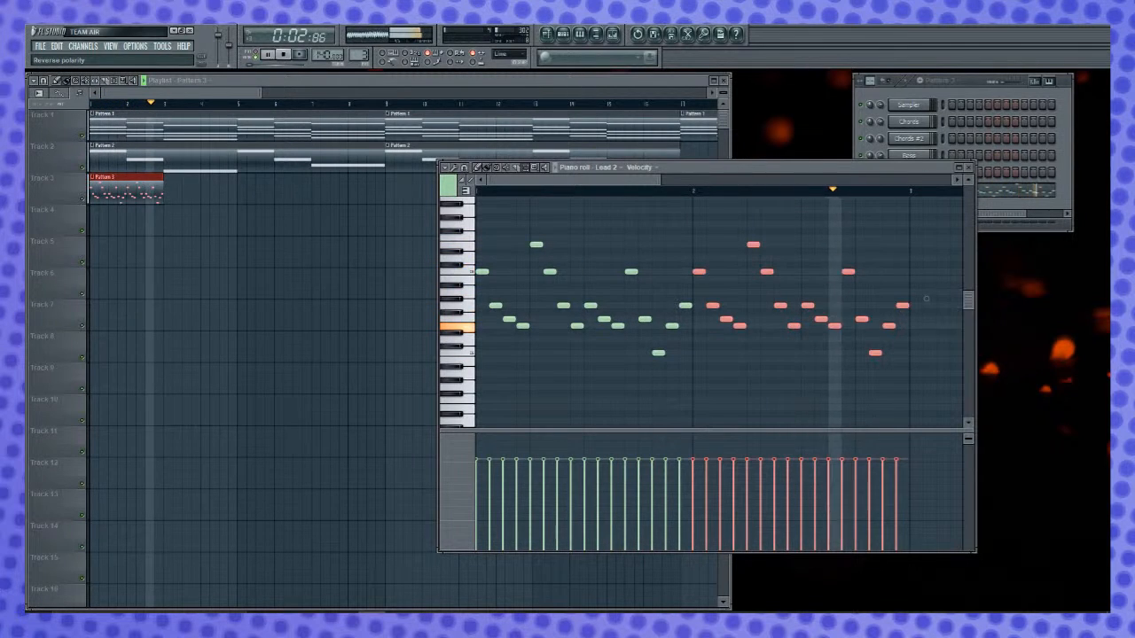
key(space)
drag(562, 184, 674, 214)
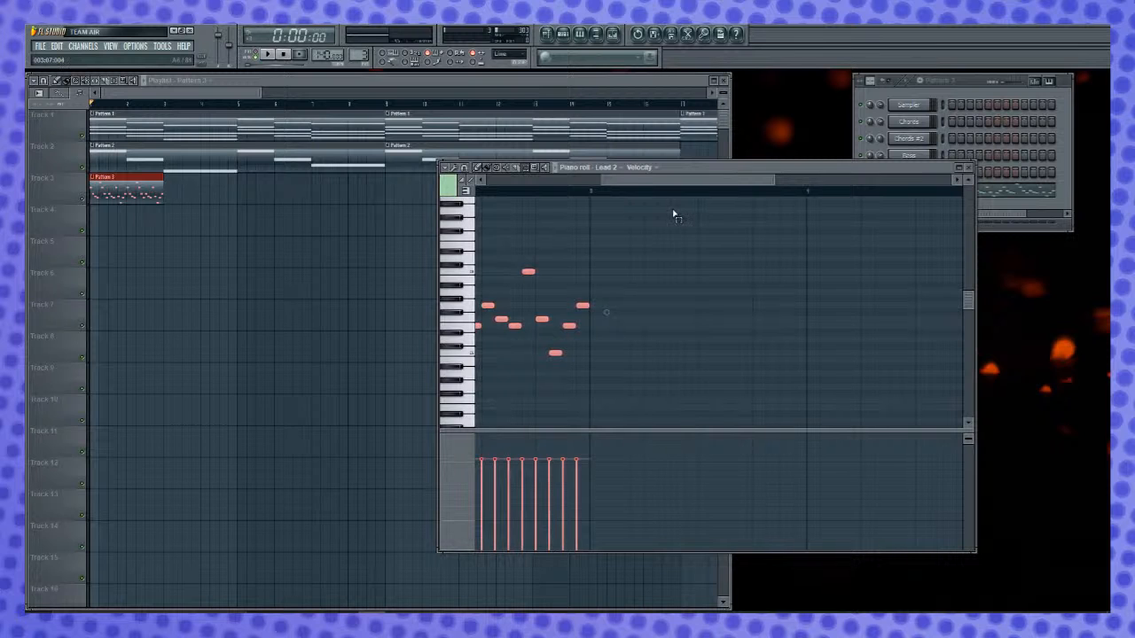
key(ctrl+a)
key(ctrl+b)
key(ctrl+d)
key(space)
double_click(881, 191)
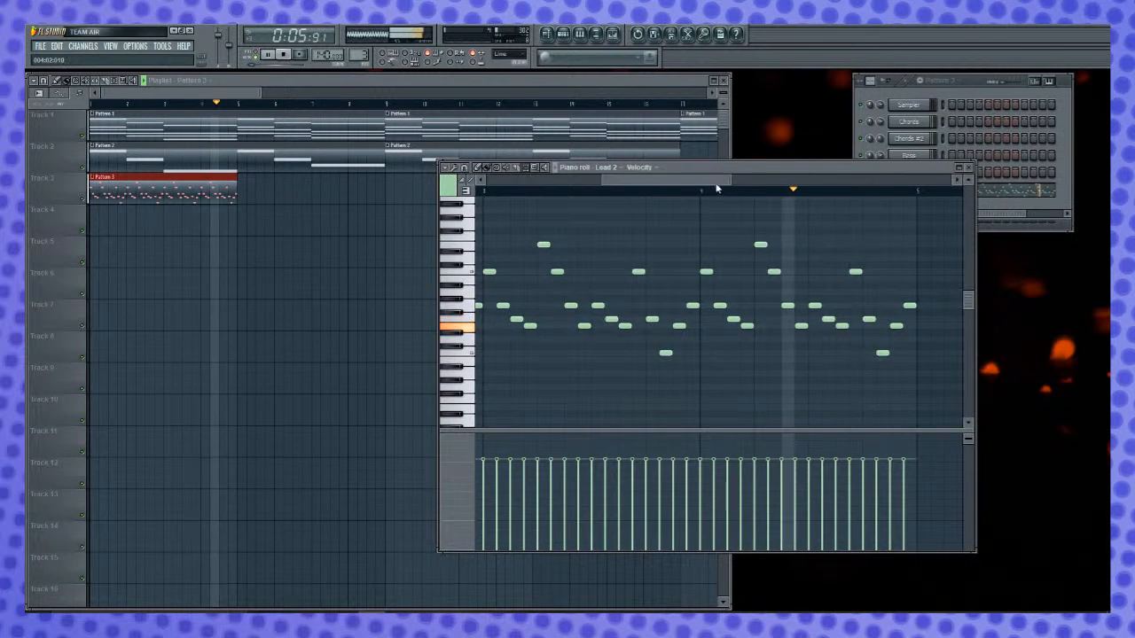
key(space)
- Place three more Pattern 3 clips in the playlist at bars 5, 9 and 13 and play the arrangement
click(222, 199)
click(262, 197)
drag(293, 201, 275, 199)
click(433, 200)
drag(444, 197, 409, 189)
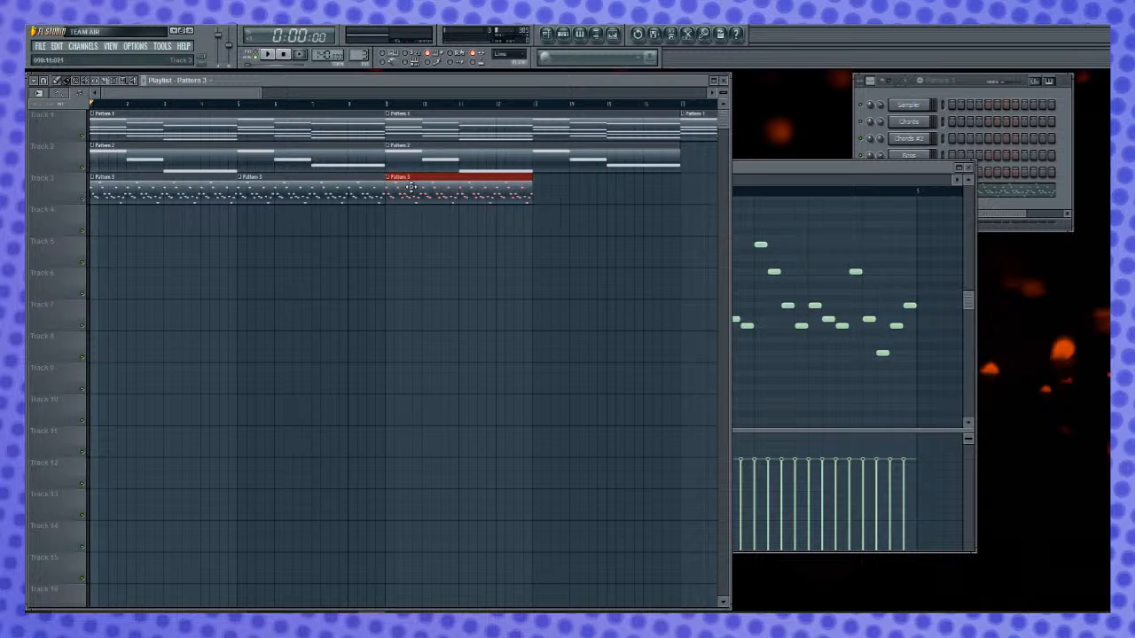
click(608, 188)
drag(608, 188, 534, 188)
key(space)
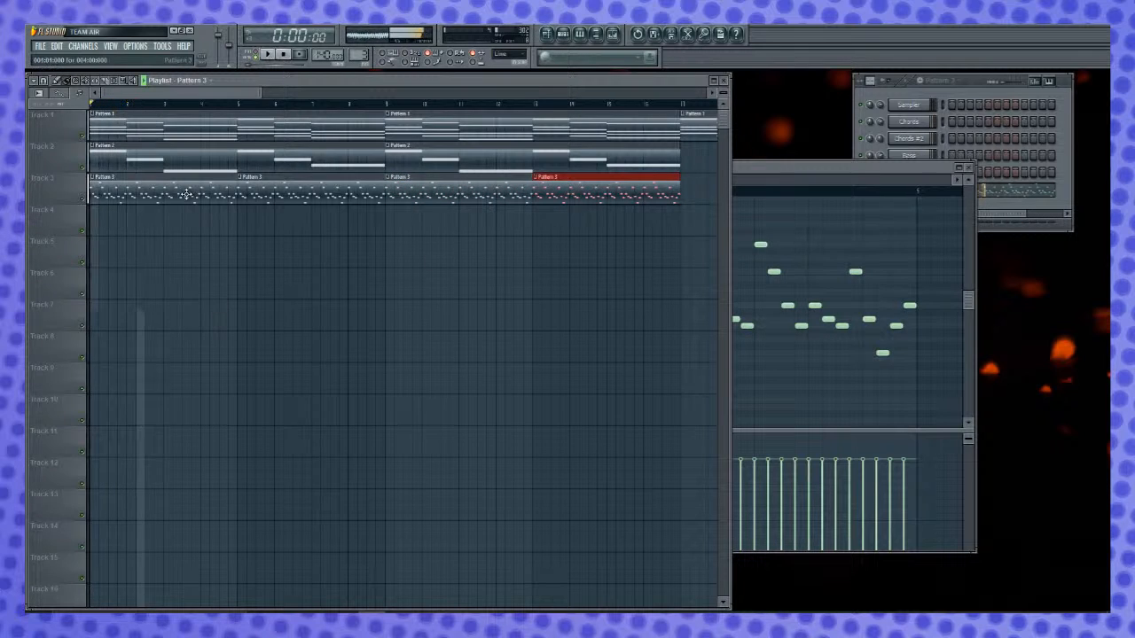
key(space)
- Delete the first Pattern 2 clip from the playlist and play the arrangement
right_click(228, 155)
key(space)
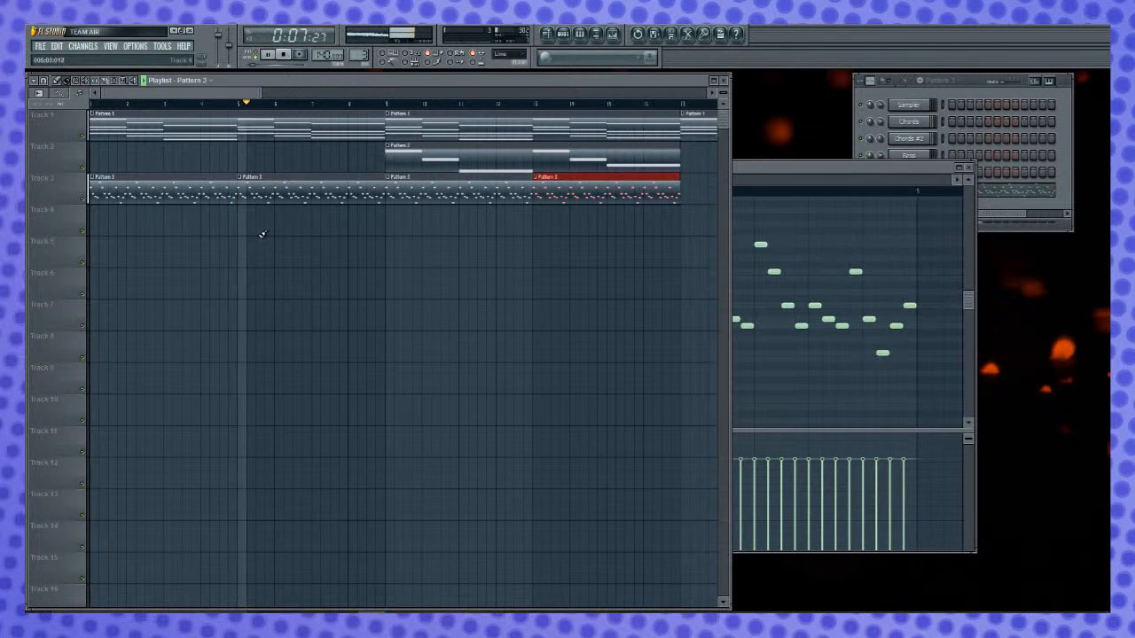
drag(241, 91, 296, 120)
key(space)
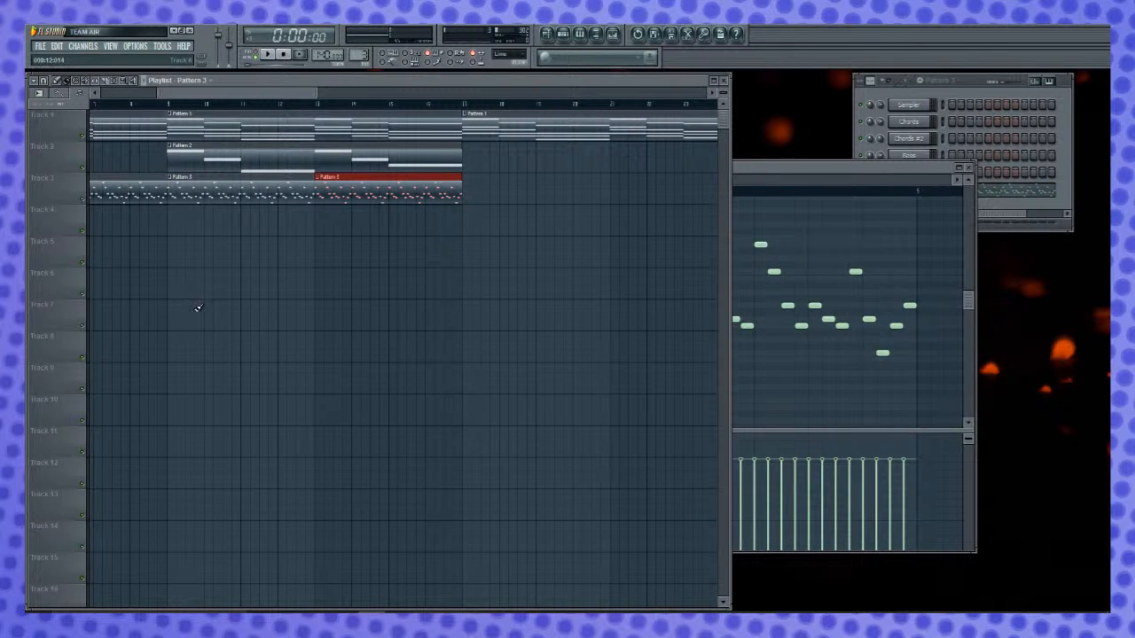
- Open the Pattern 2 bass notes in the piano roll and chop them with the default Chopper pattern
click(173, 151)
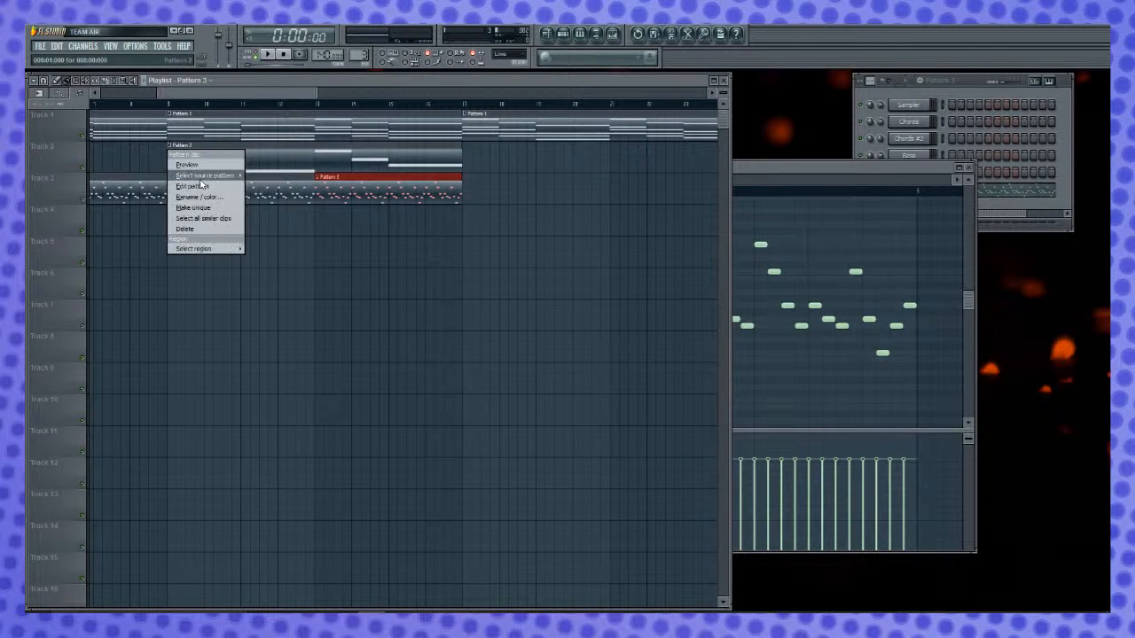
double_click(271, 160)
scroll(517, 198, down, 4)
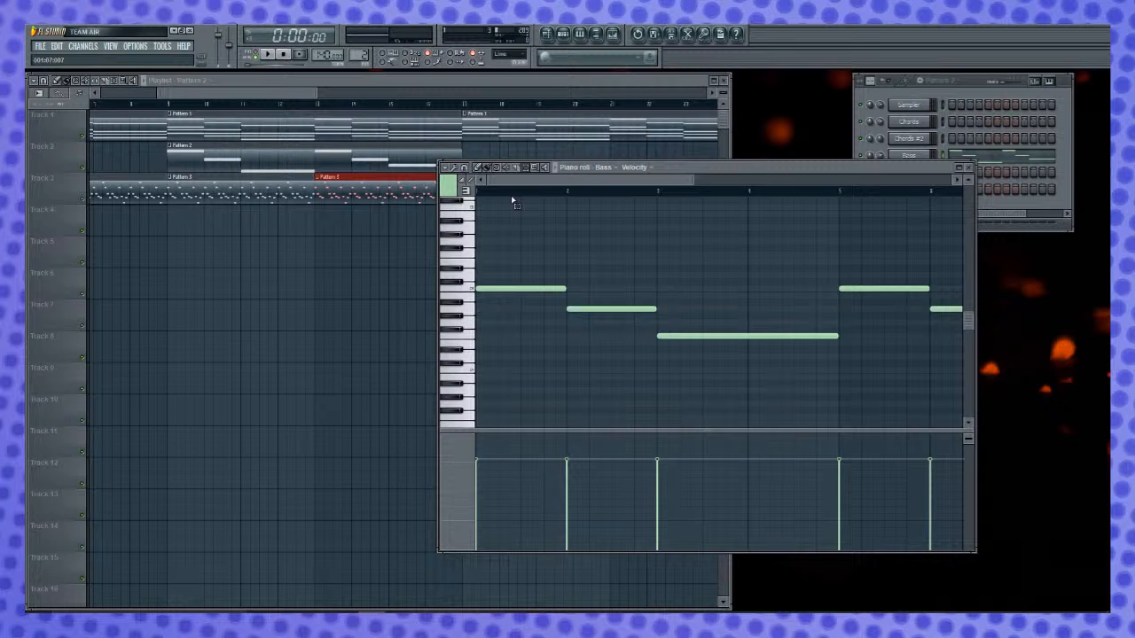
key(ctrl+u)
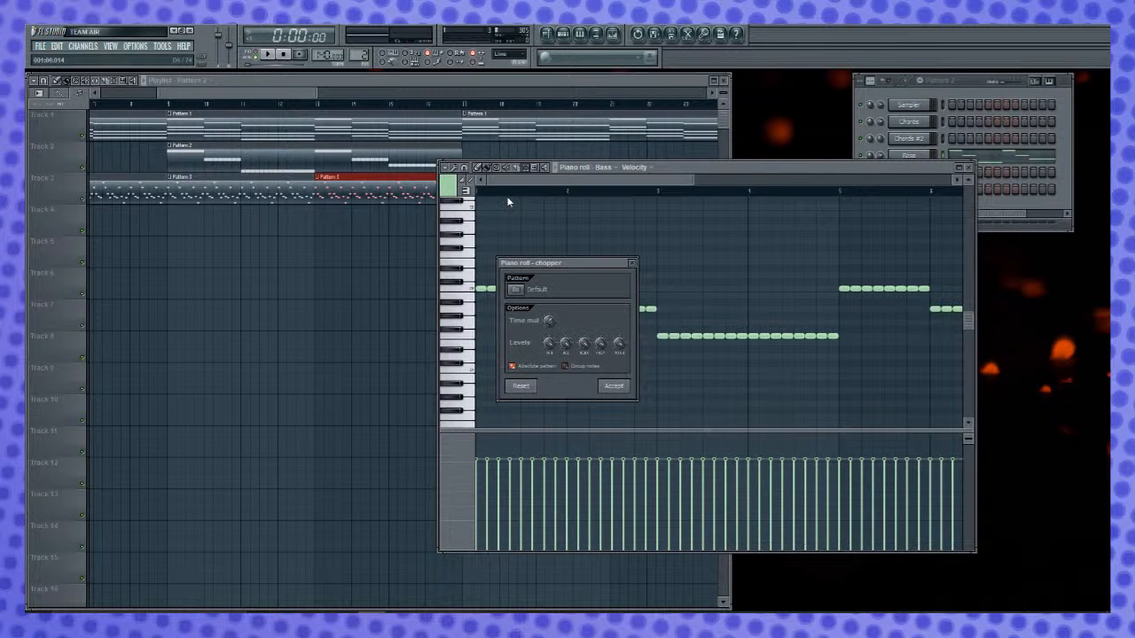
click(612, 386)
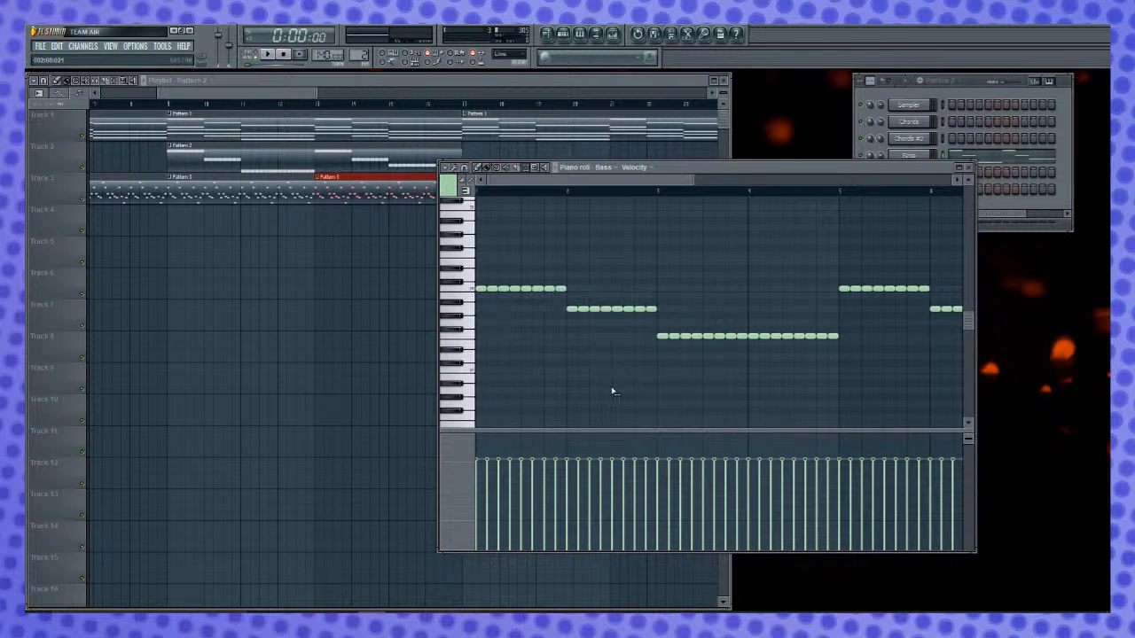
- Shorten all the chopped bass notes to leave gaps between them, clear the selection and play the arrangement
key(ctrl+a)
scroll(640, 199, up, 4)
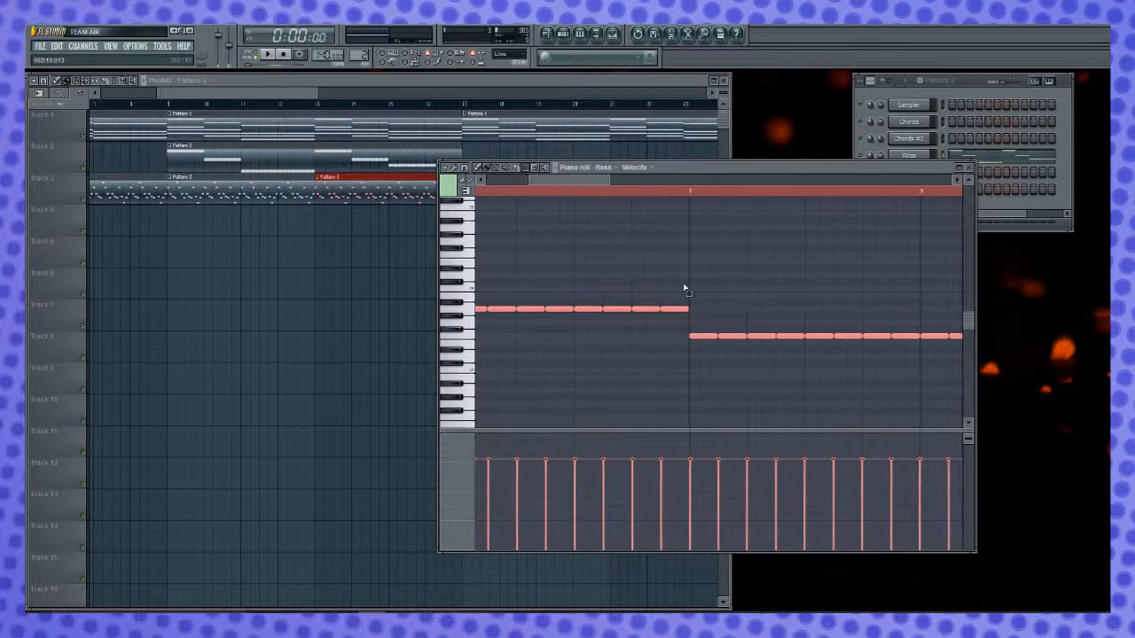
drag(688, 311, 677, 313)
ctrl+click(676, 268)
key(space)
- Add a Pattern 2 clip at bar 17 and Pattern 3 clips at bars 17 and 21 in the playlist
click(371, 79)
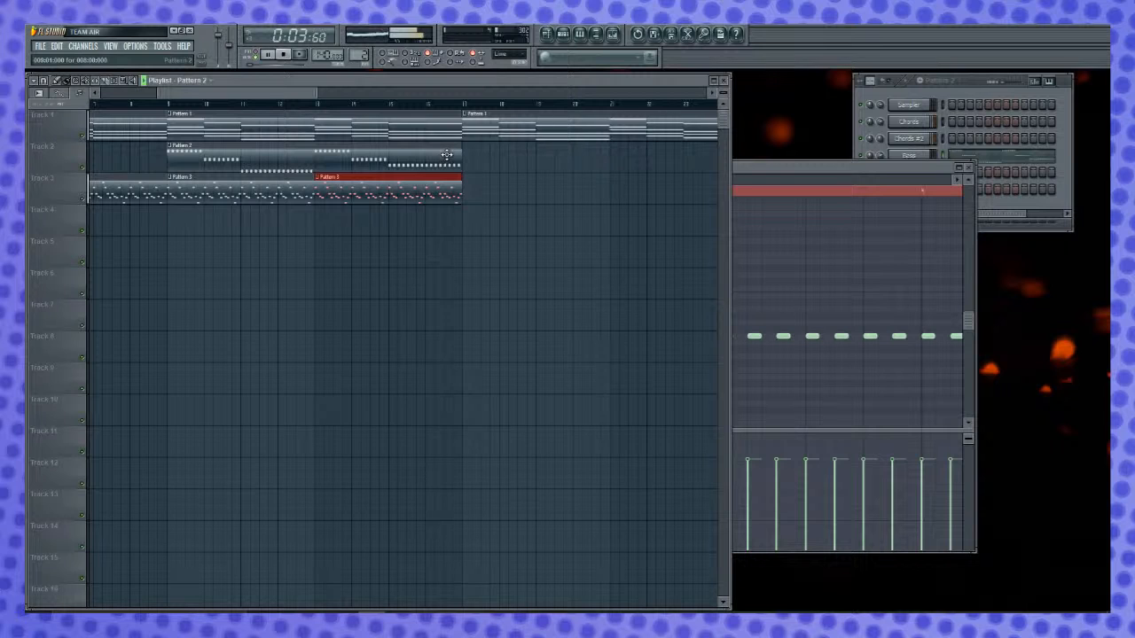
click(481, 159)
drag(509, 160, 491, 157)
click(456, 183)
click(501, 186)
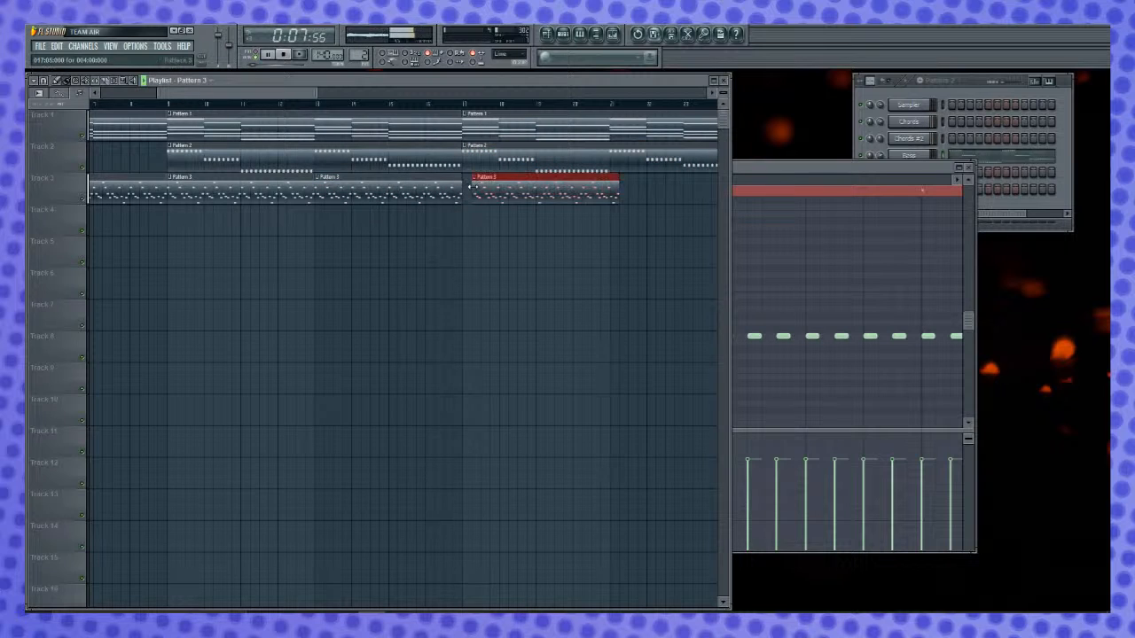
click(654, 189)
drag(654, 188, 625, 188)
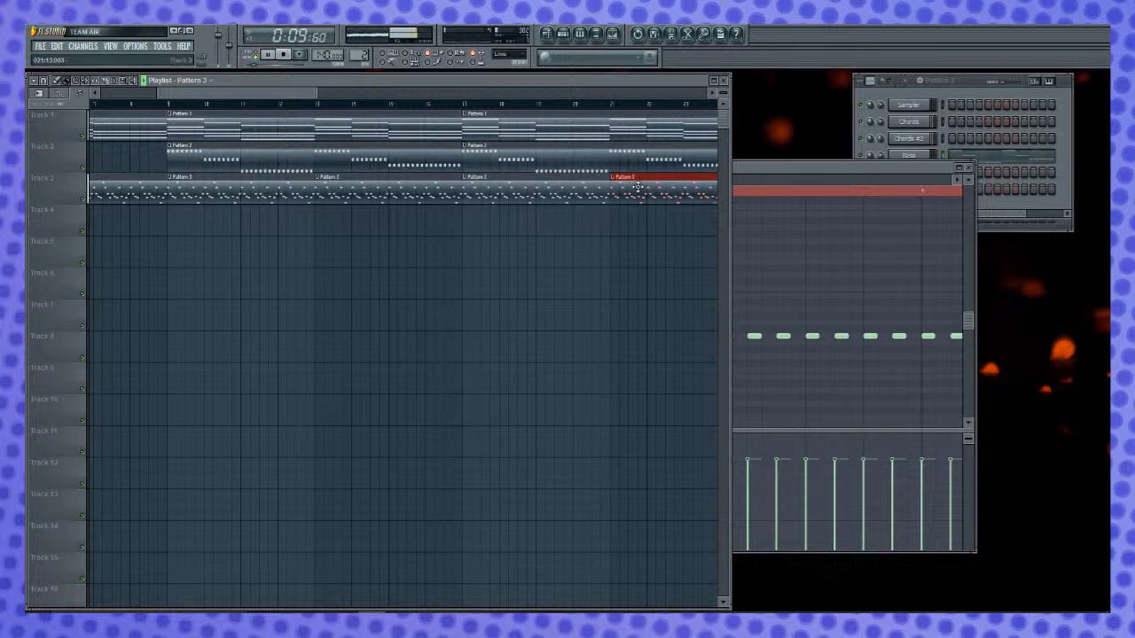
- Open the Pattern 2 bass notes and check them in the piano roll while playing the arrangement
drag(308, 94, 392, 94)
scroll(432, 106, down, 3)
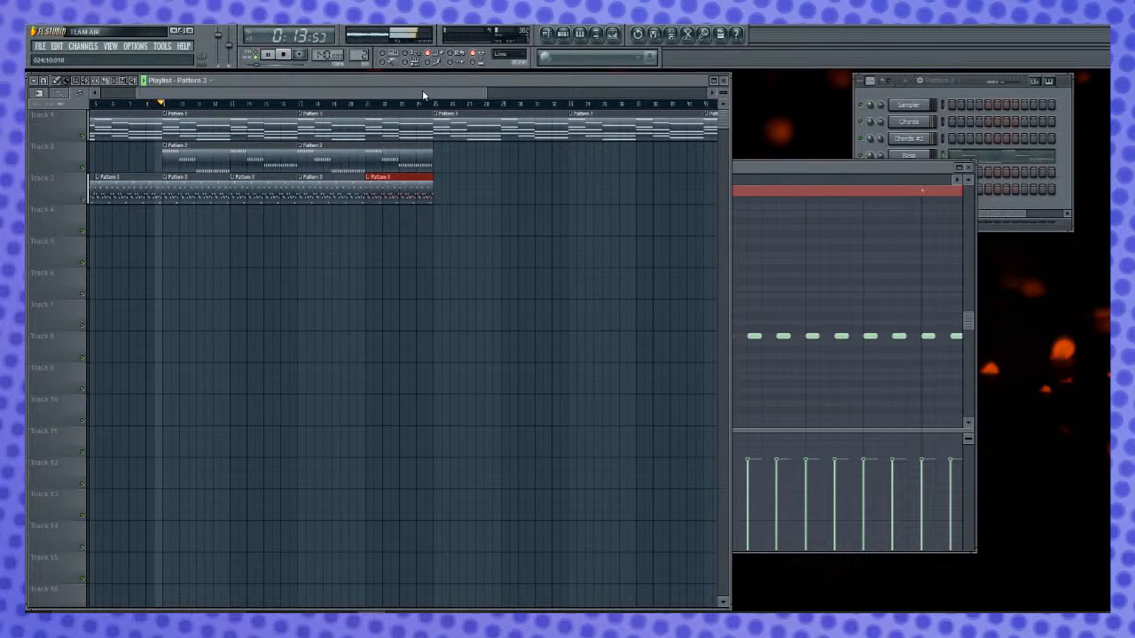
double_click(180, 150)
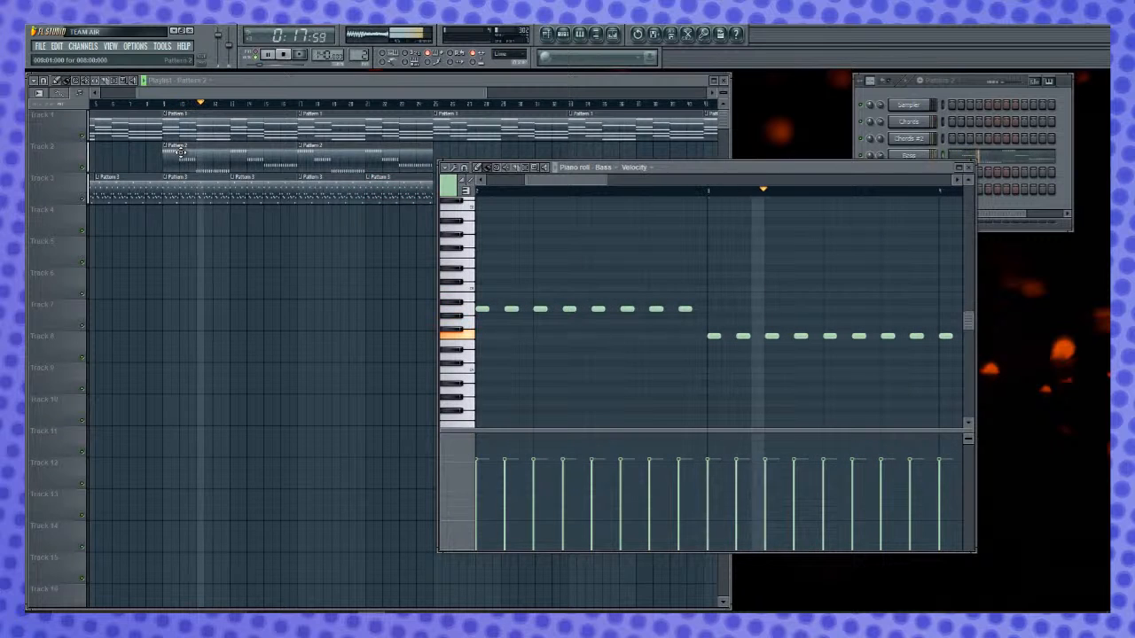
key(space)
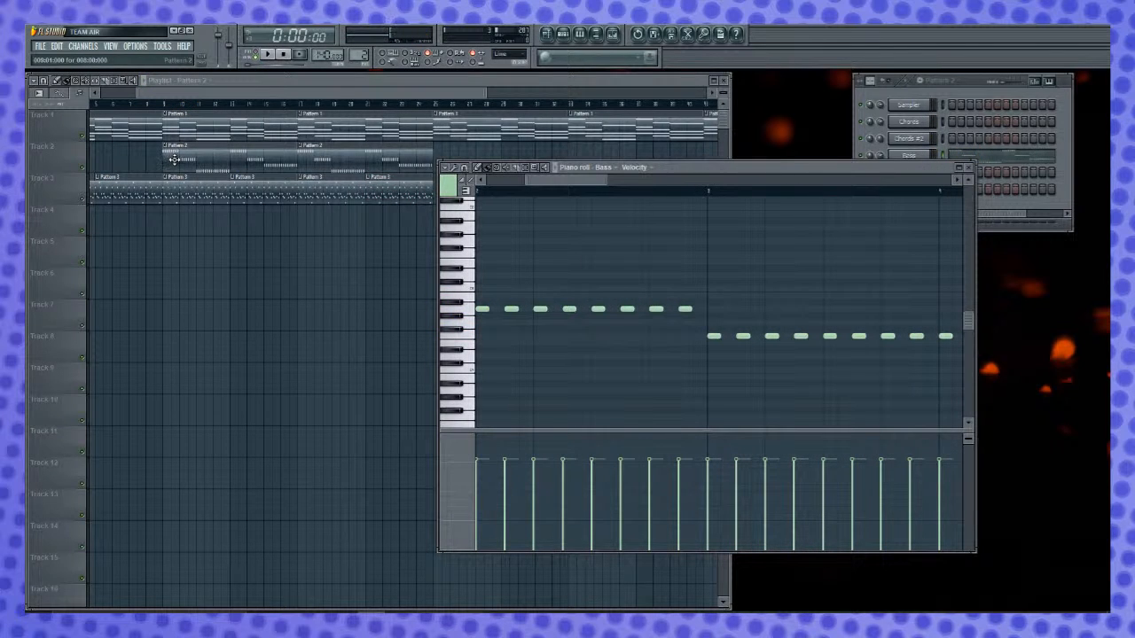
key(space)
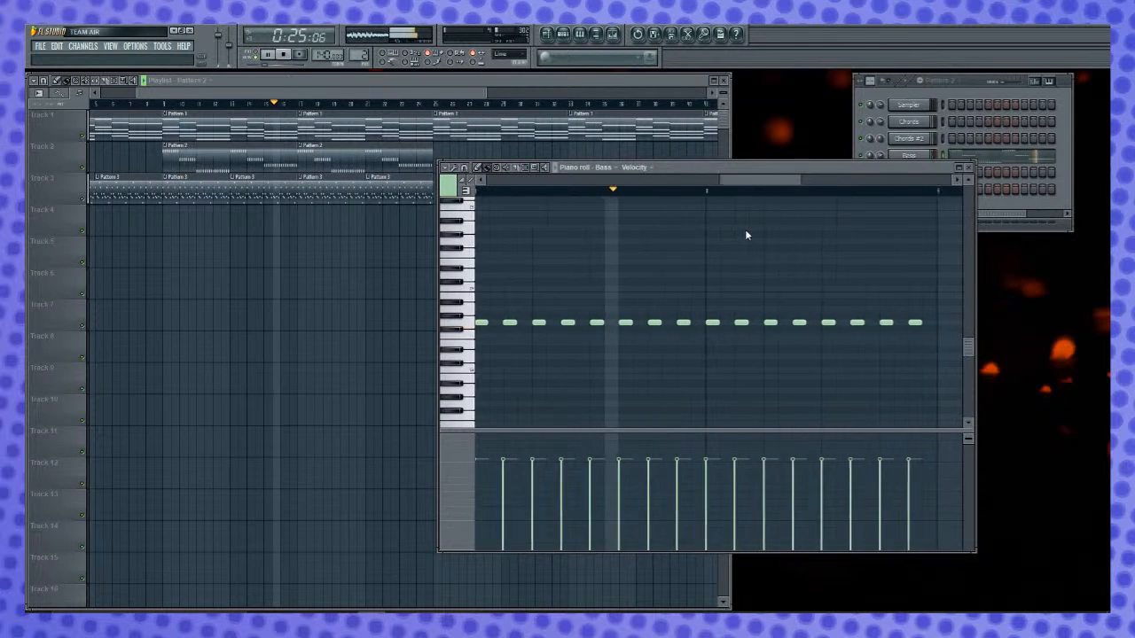
key(space)
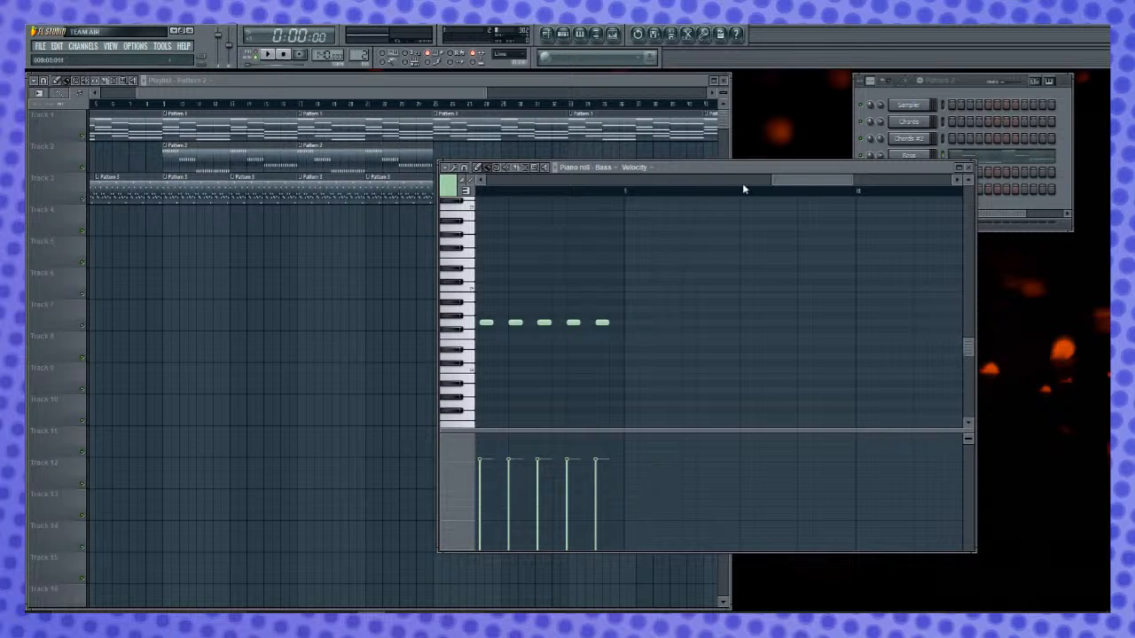
mouse_move(805, 183)
mouse_down()
mouse_move(735, 184)
mouse_move(819, 195)
mouse_up()
click(618, 80)
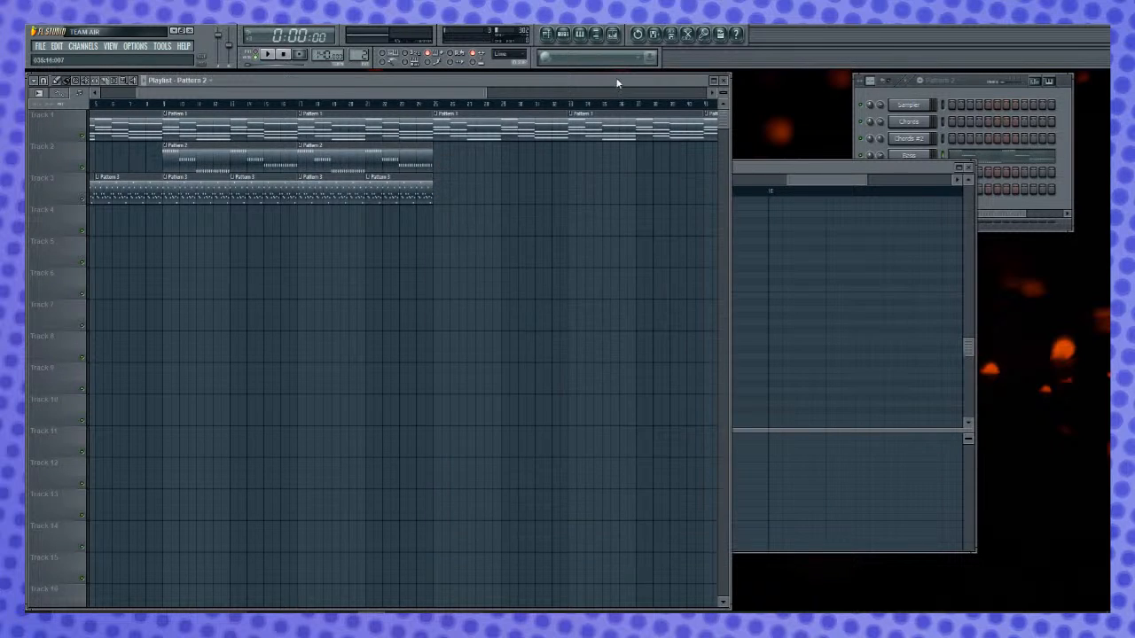
- Play the arrangement, set the playback start to bar 9 and select the second Pattern 2 clip
scroll(470, 109, down, 2)
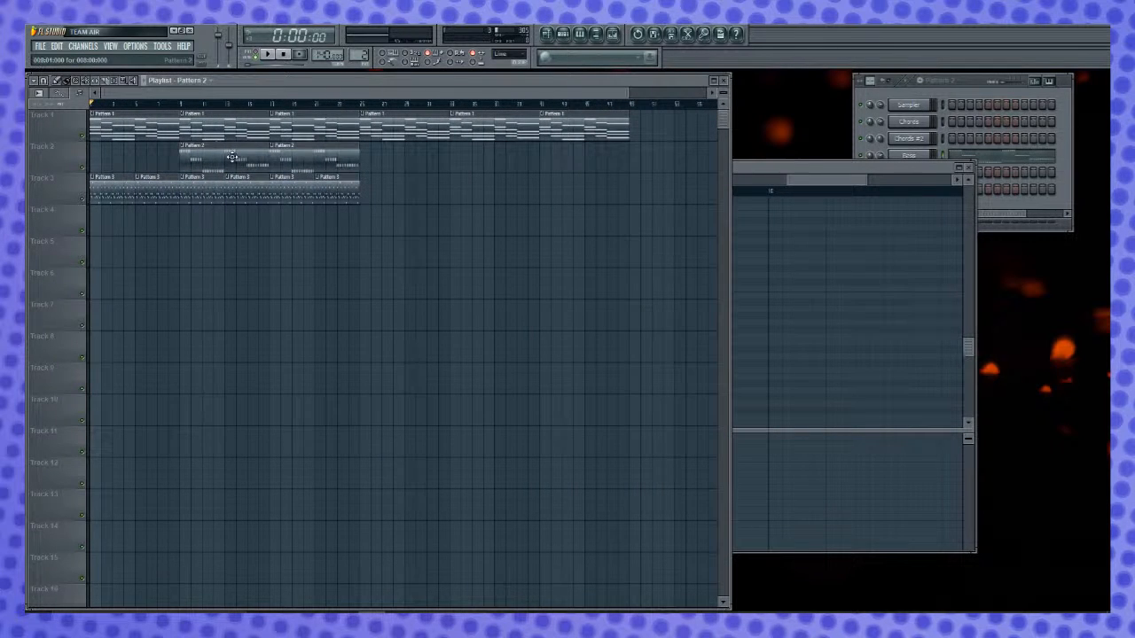
key(space)
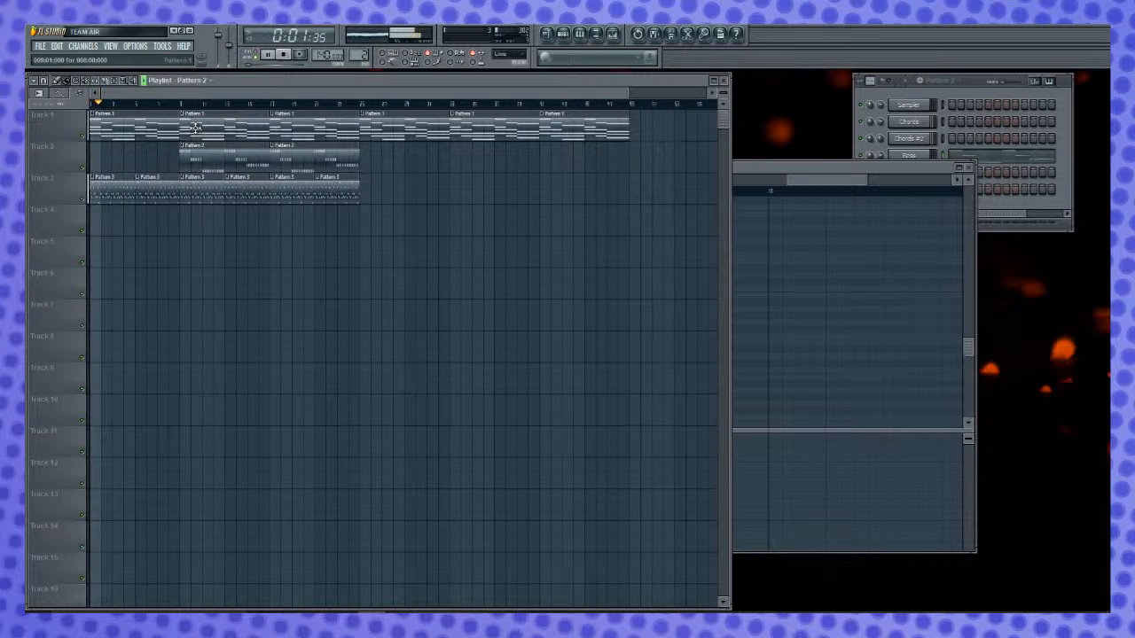
click(180, 105)
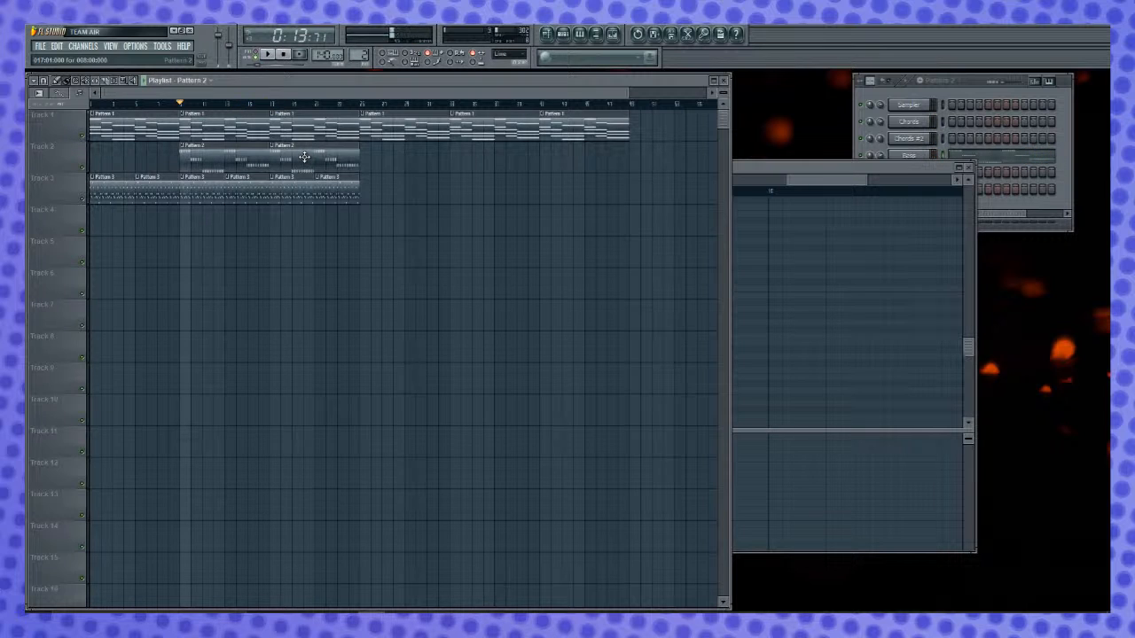
mouse_move(303, 157)
mouse_down()
mouse_move(283, 160)
mouse_move(297, 158)
mouse_move(278, 151)
mouse_move(289, 151)
mouse_up()
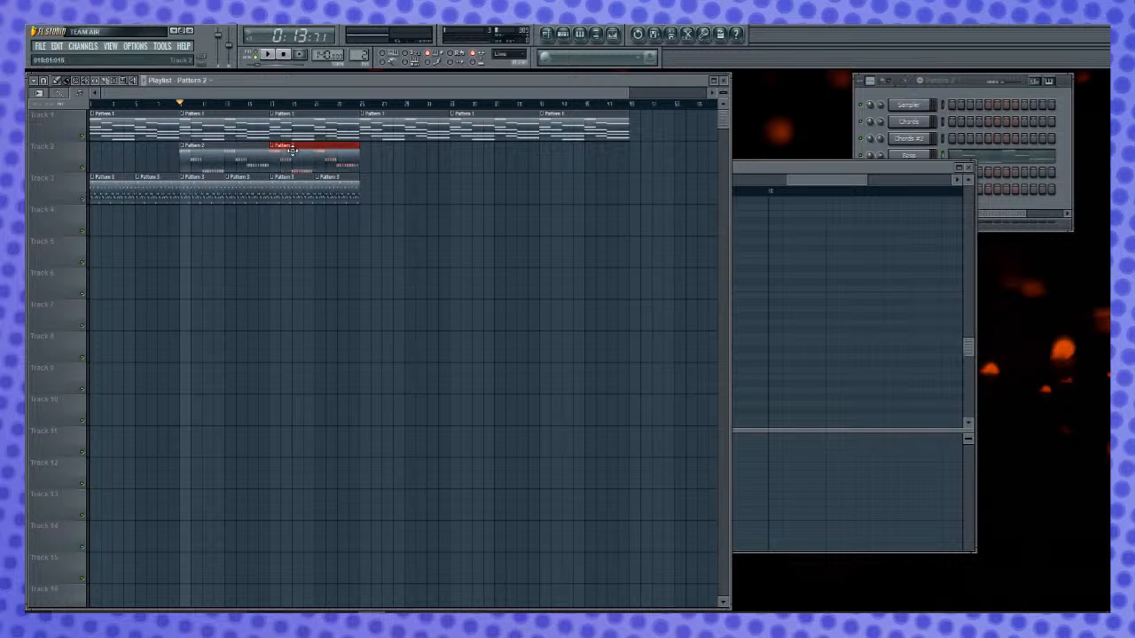
- Select the Lead channel and audition it over the arrangement from bar 9
click(982, 89)
key(space)
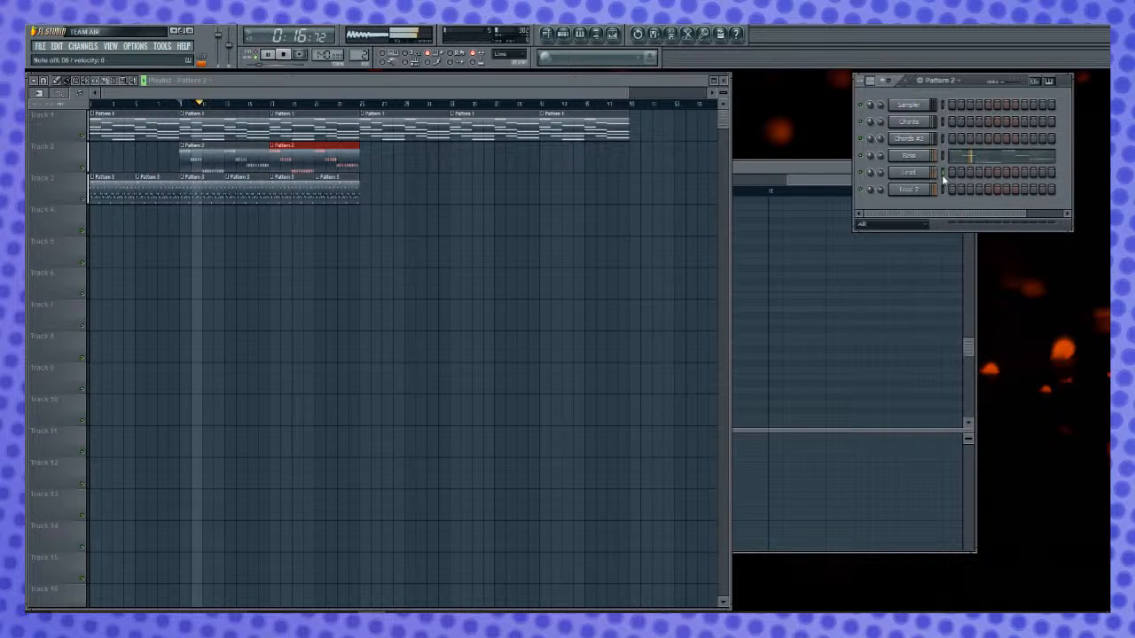
key(space)
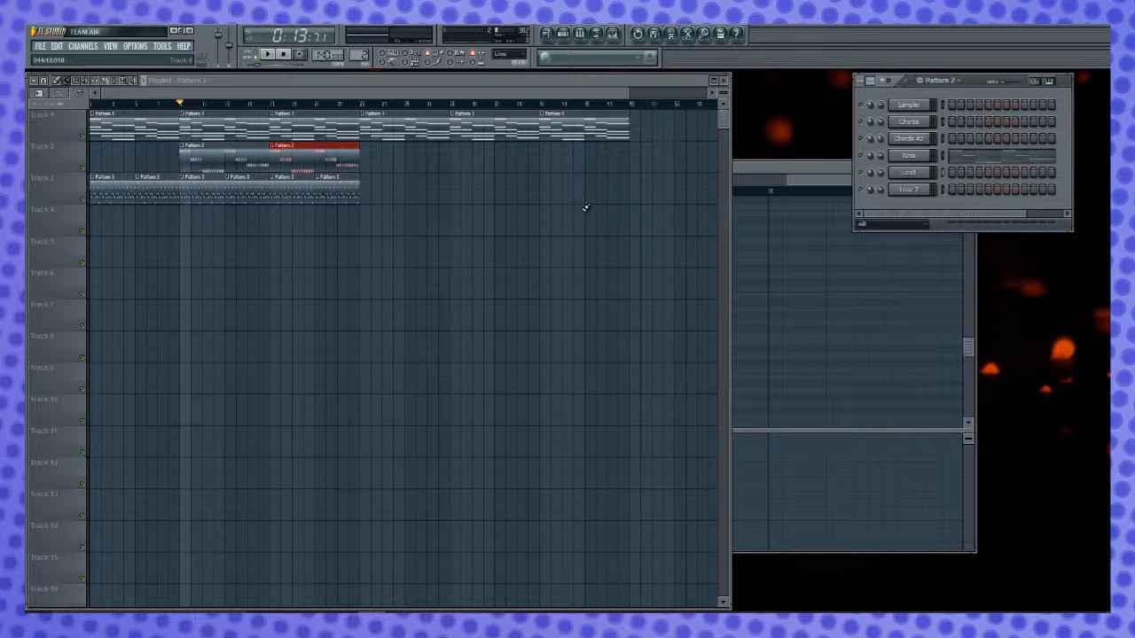
key(space)
key(space)
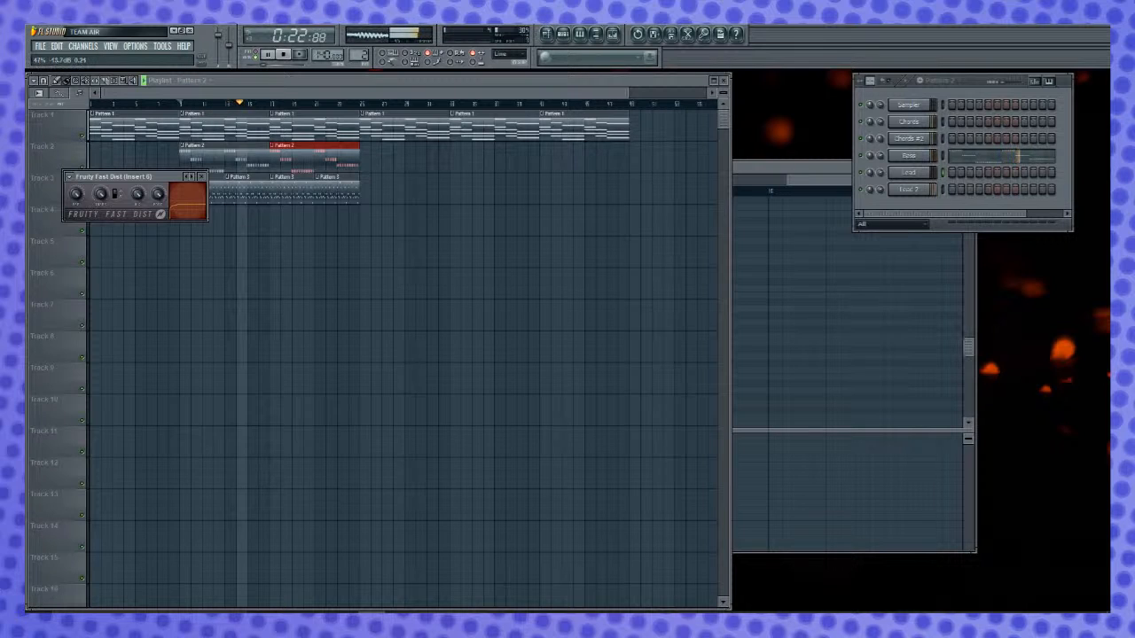
key(space)
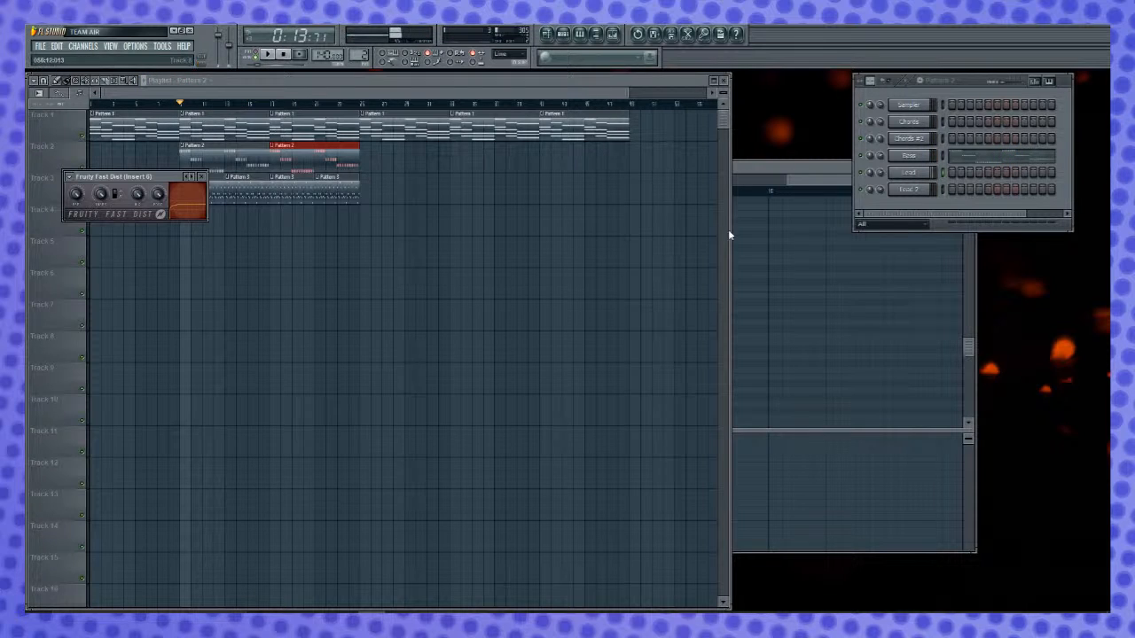
- Select the Lead 2 channel and change the threshold and distortion type of Fruity Fast Dist on Insert 6
click(942, 190)
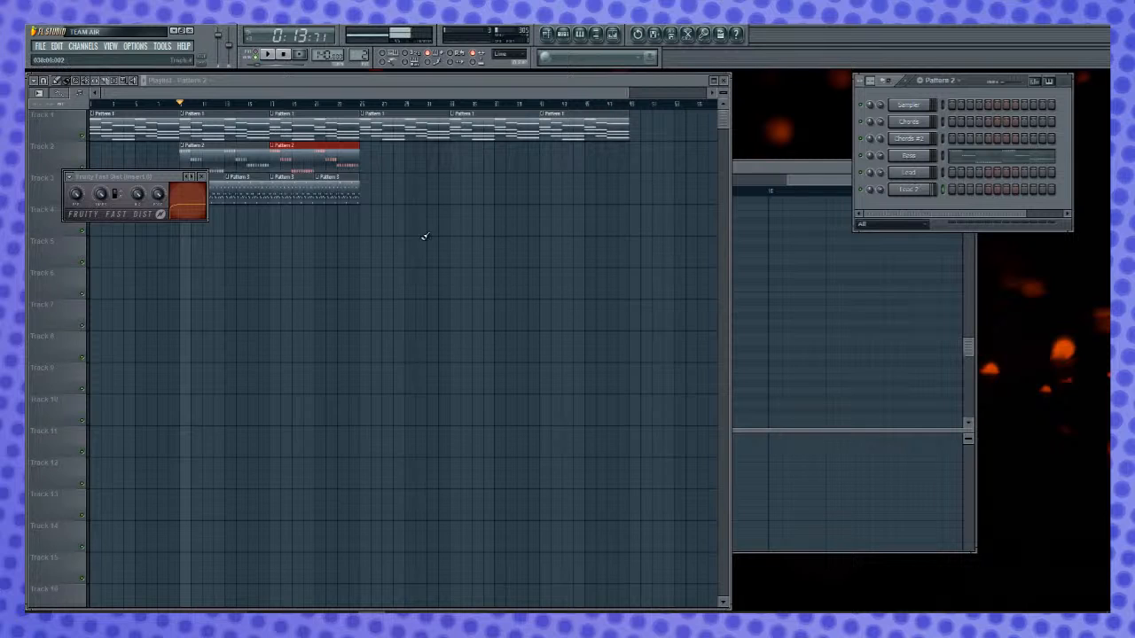
drag(104, 195, 140, 191)
click(123, 196)
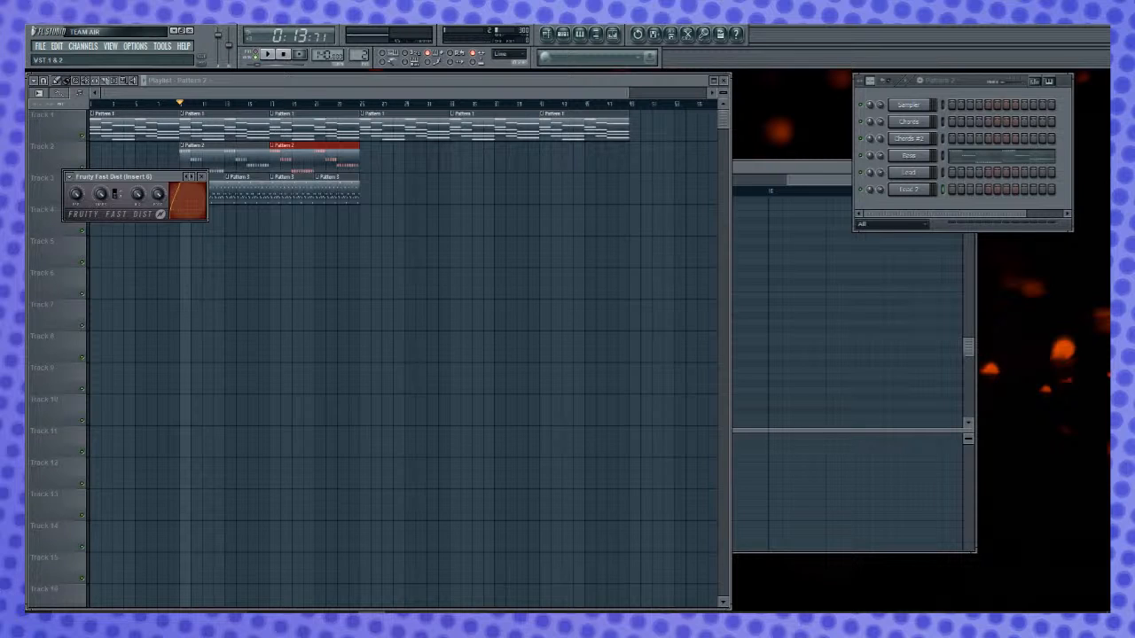
- Close the Fruity Fast Dist window and replay the arrangement from bar 9
click(201, 176)
key(space)
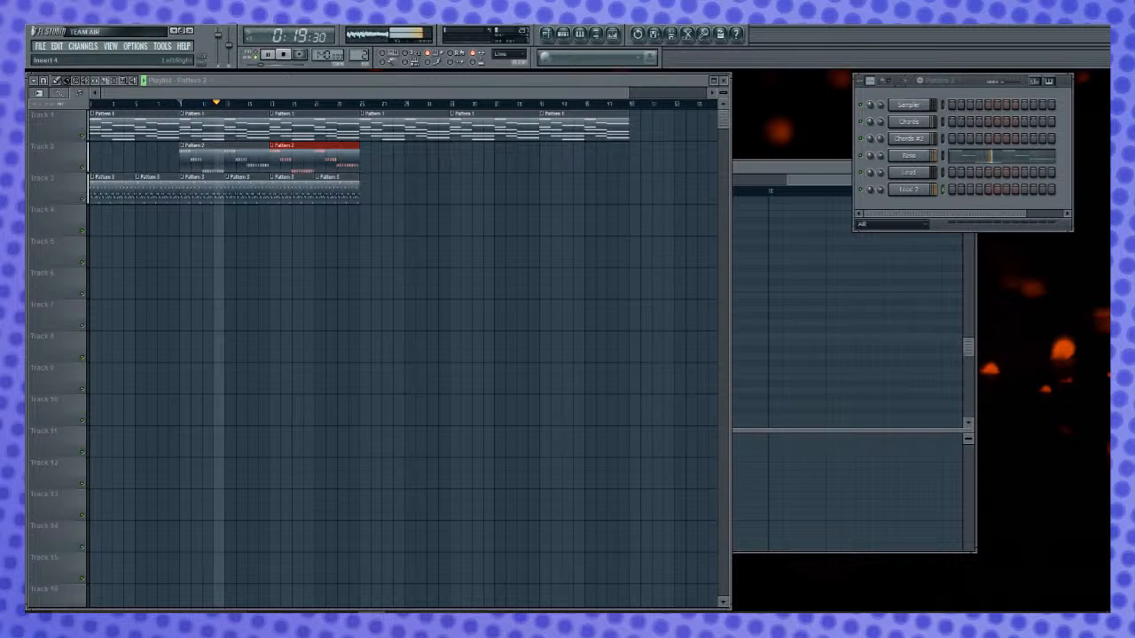
key(space)
key(space)
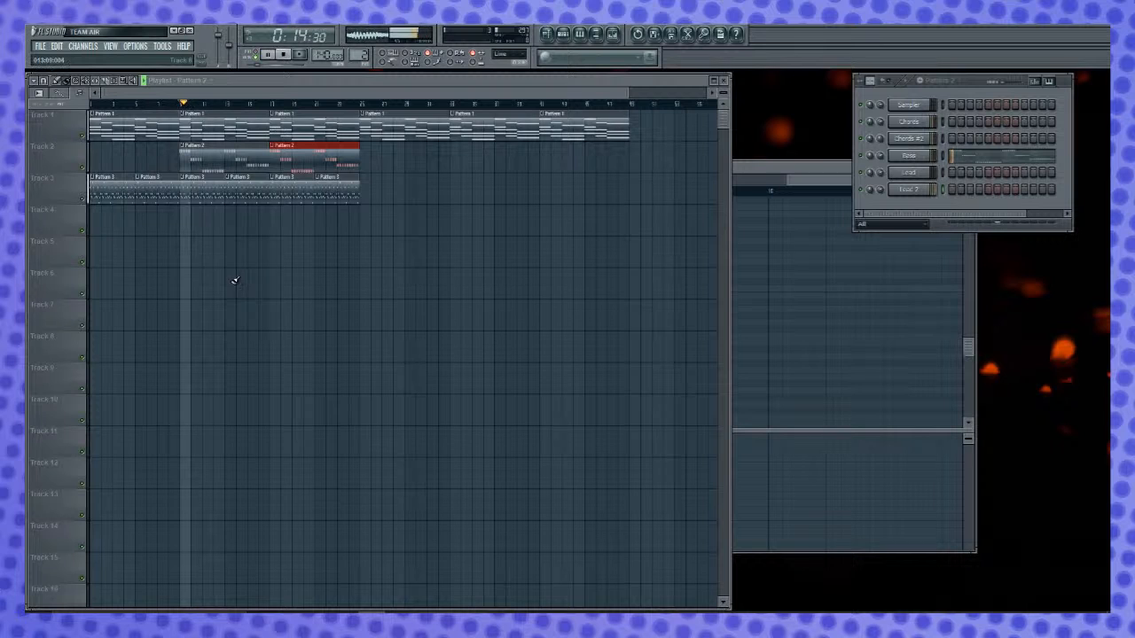
key(space)
key(space)
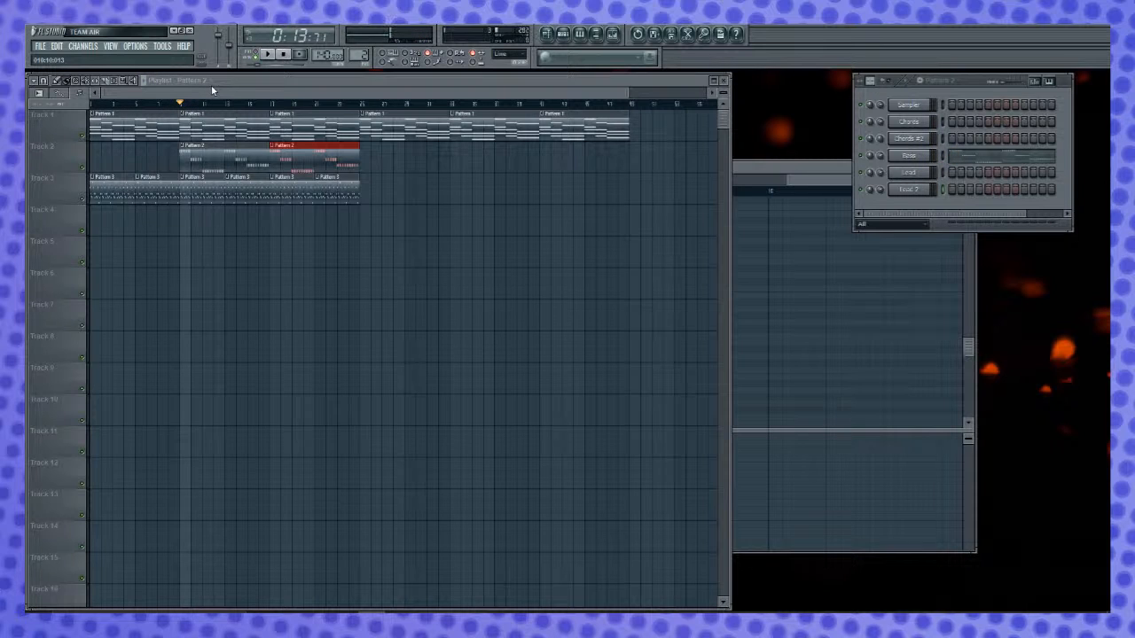
- Replay the arrangement from bar 1 and try a third Pattern 2 clip at bar 25 on its track
click(208, 92)
click(94, 105)
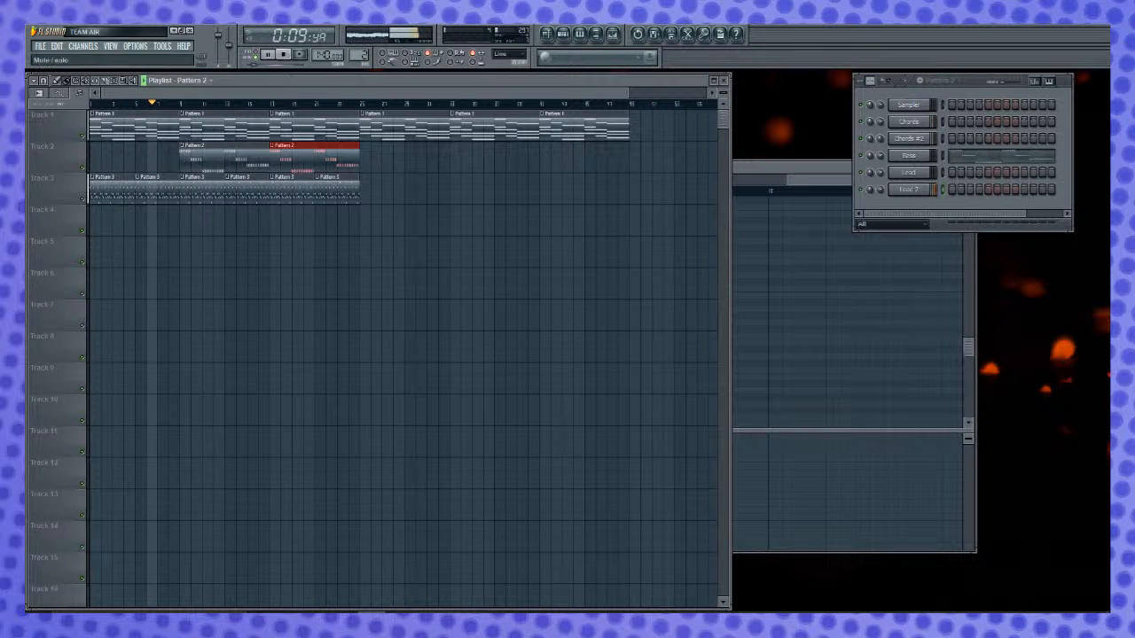
key(space)
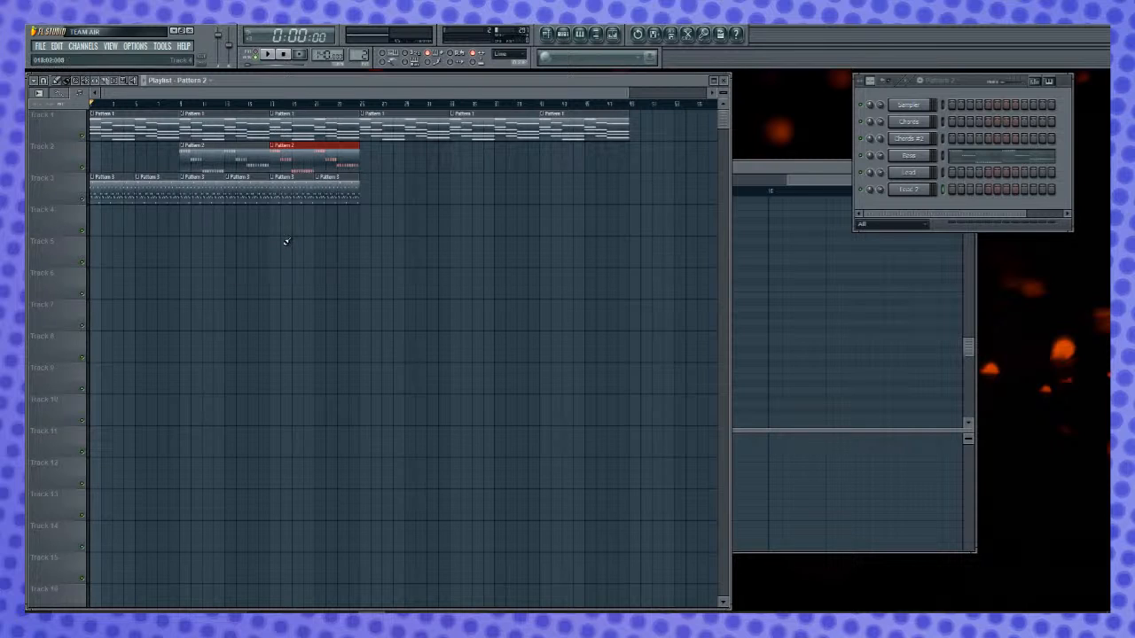
click(368, 159)
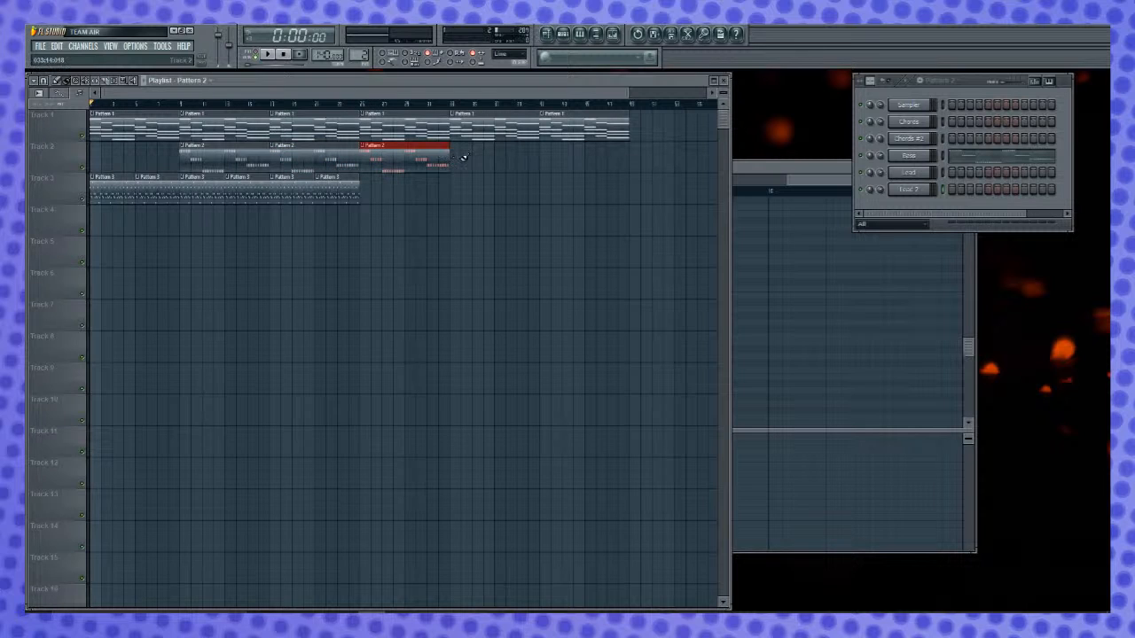
right_click(425, 162)
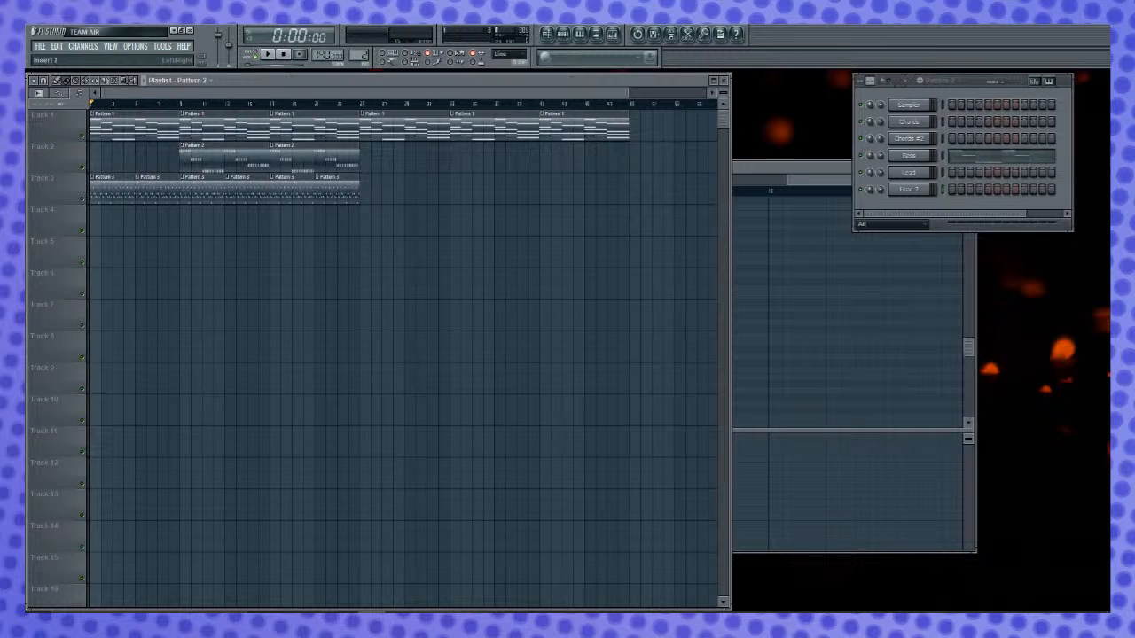
- Add an FPC drum machine channel to the project and move its window clear of the arranged clips
key(F8)
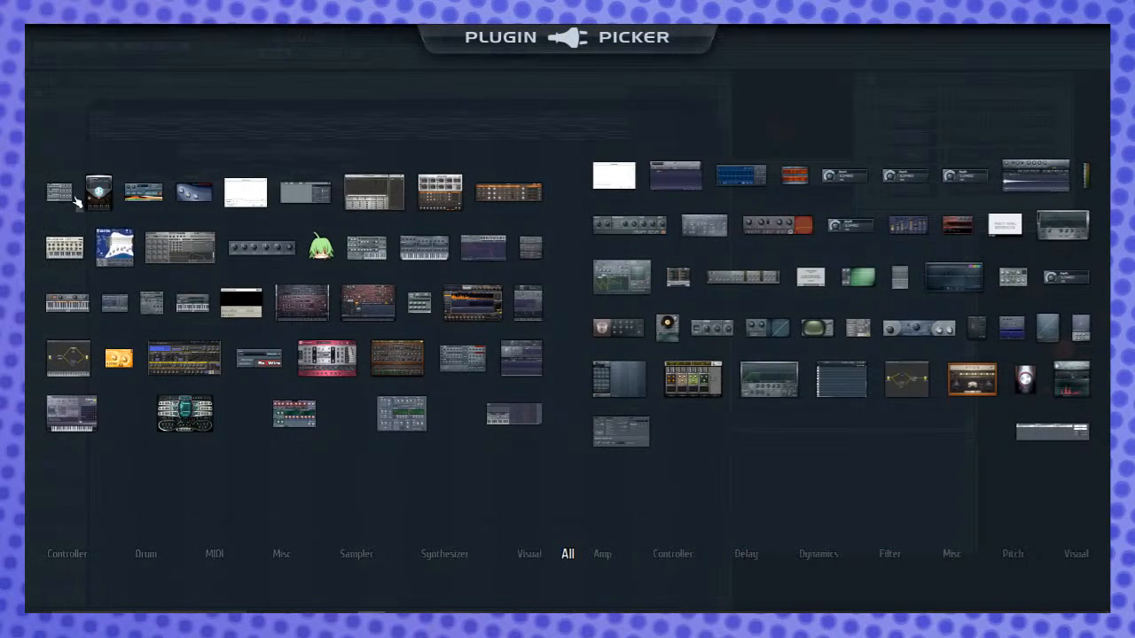
click(166, 253)
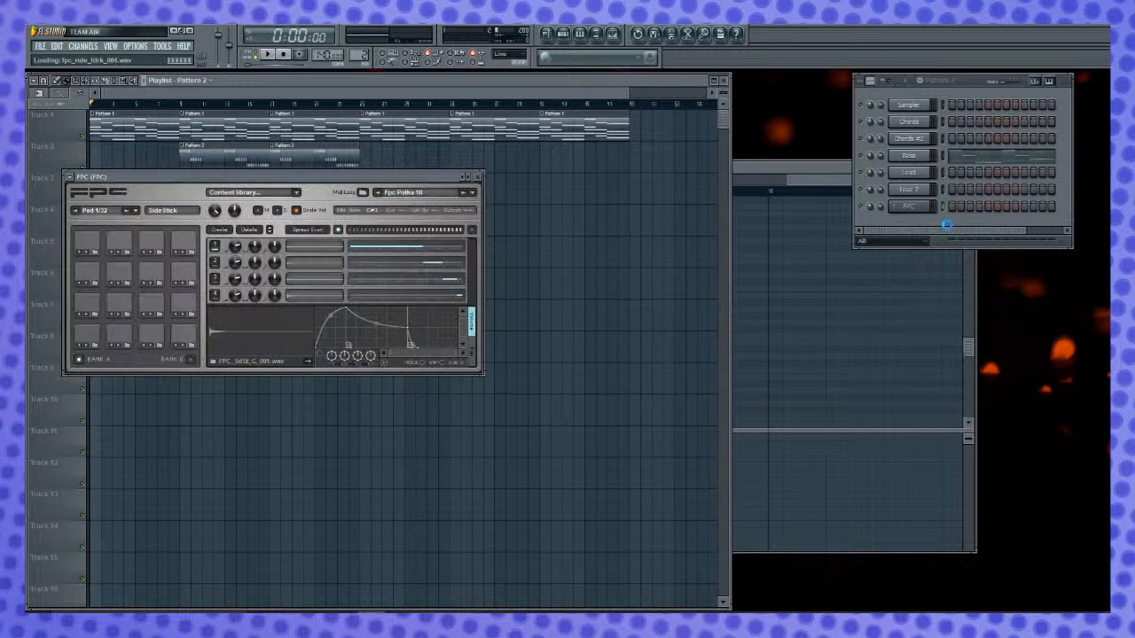
drag(173, 187, 651, 239)
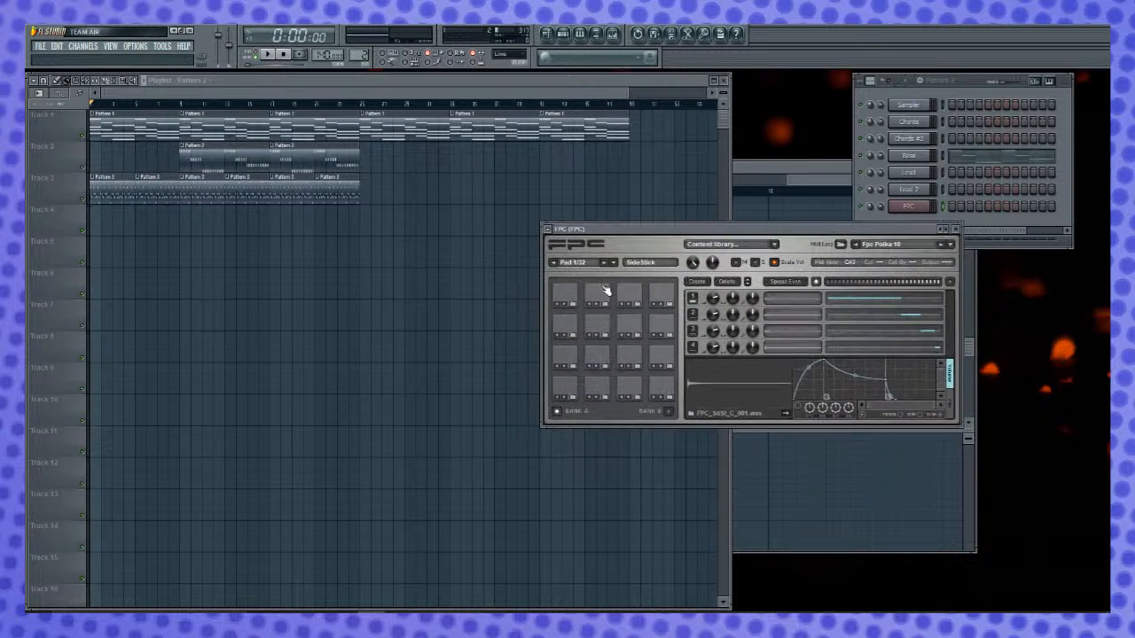
- Audition the default drum sounds on the lower two rows of FPC pads
click(597, 390)
click(629, 390)
click(661, 390)
click(661, 358)
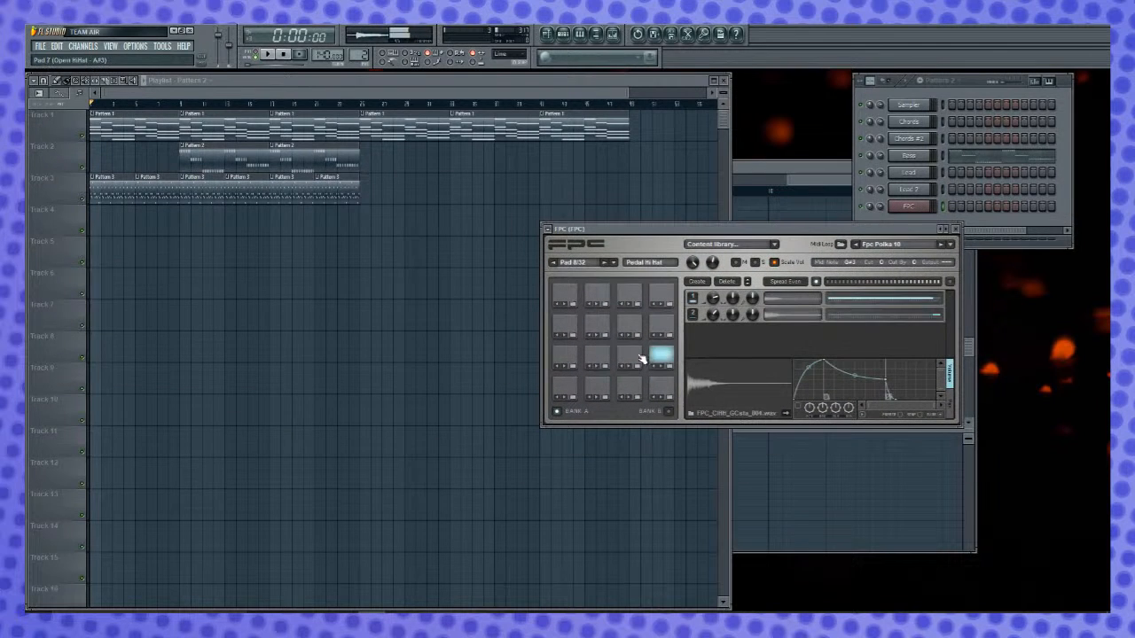
click(628, 358)
click(597, 358)
- Load the Empty preset into FPC and check its lower pads, ending on Pad 2
click(547, 228)
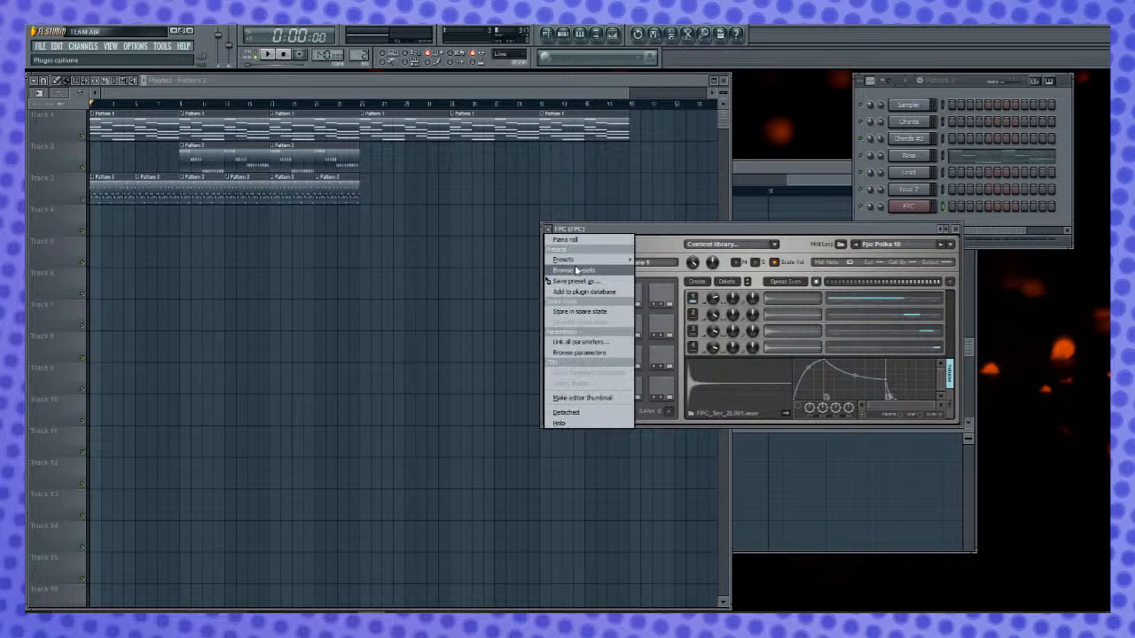
mouse_move(577, 261)
click(659, 270)
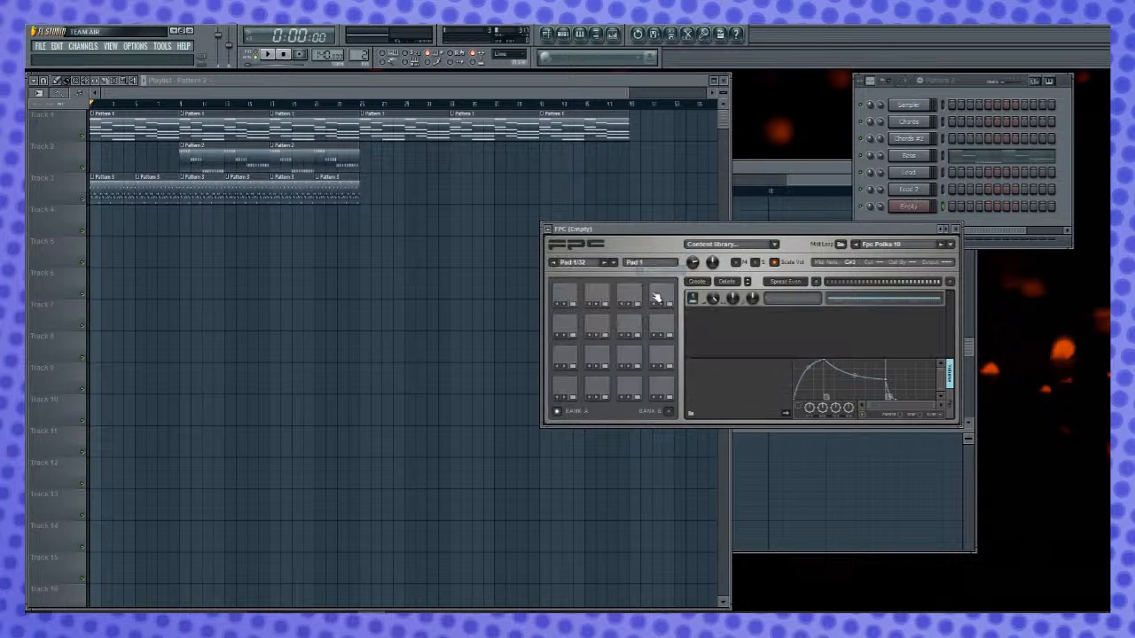
click(668, 397)
click(585, 390)
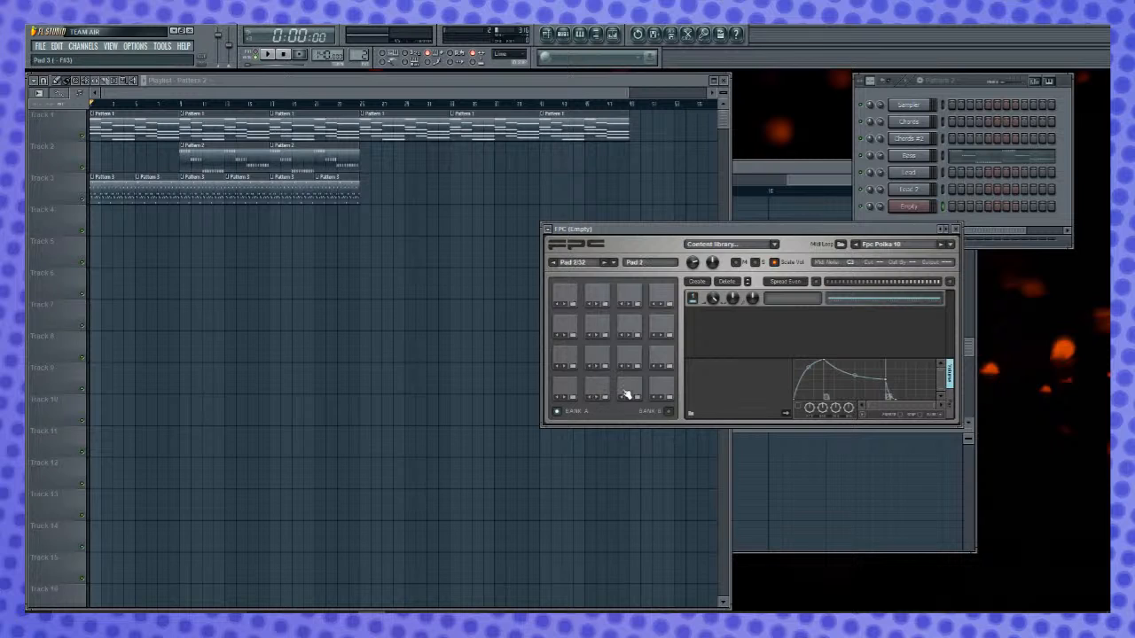
click(591, 388)
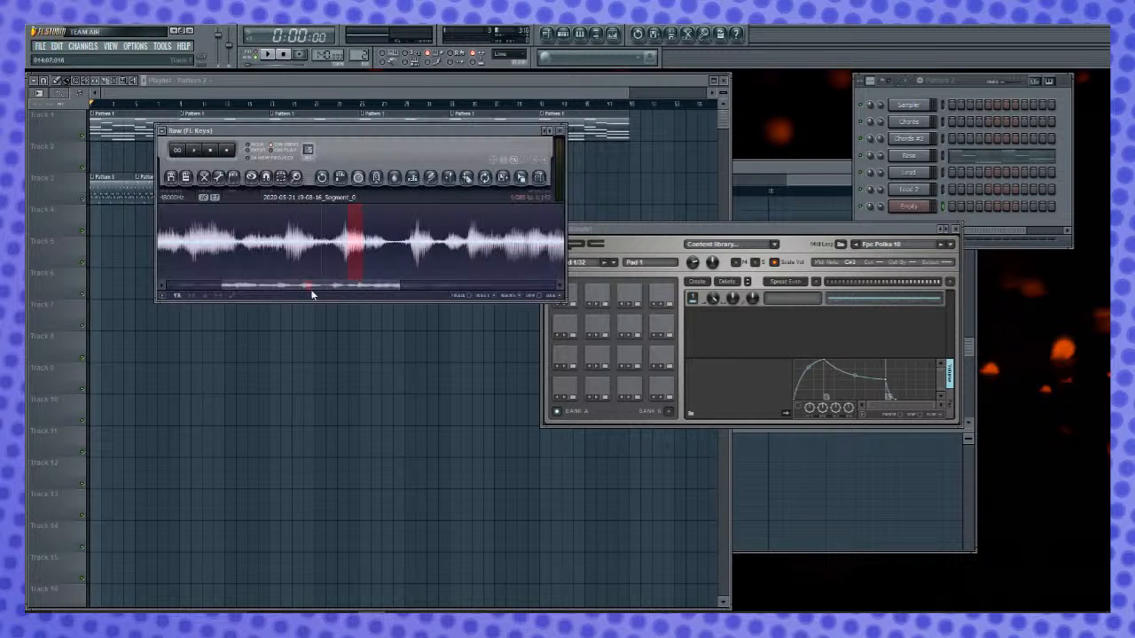
- Select and audition a short vocal burst near the middle of the Raw recording in Edison
scroll(313, 251, down, 2)
drag(334, 235, 333, 263)
key(space)
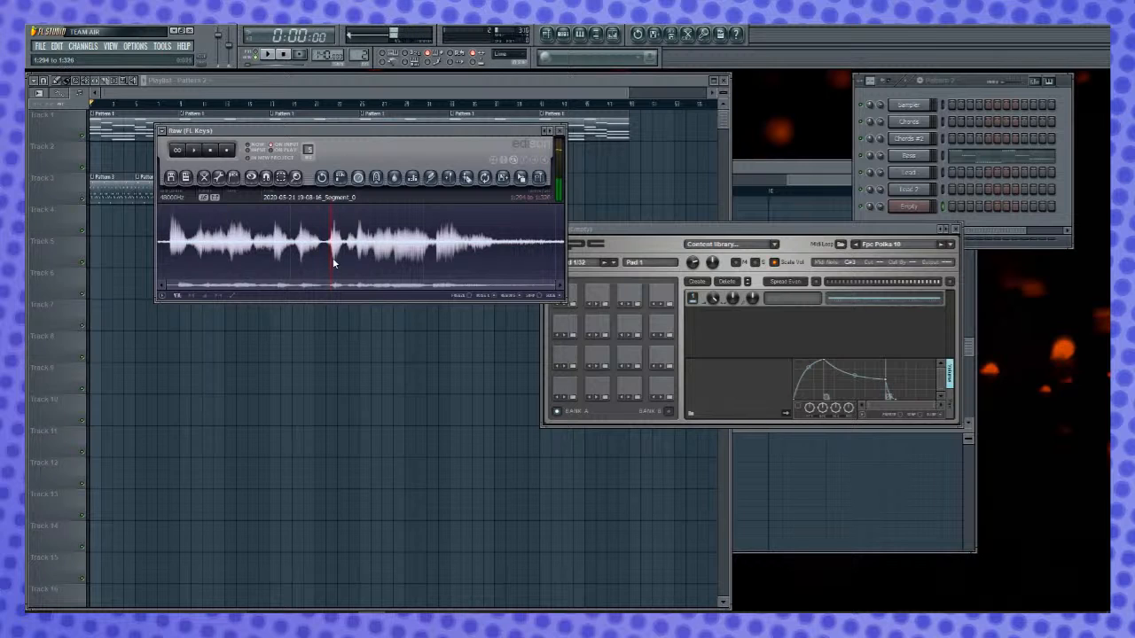
scroll(342, 266, up, 2)
scroll(323, 259, up, 2)
drag(300, 255, 352, 254)
scroll(377, 254, down, 5)
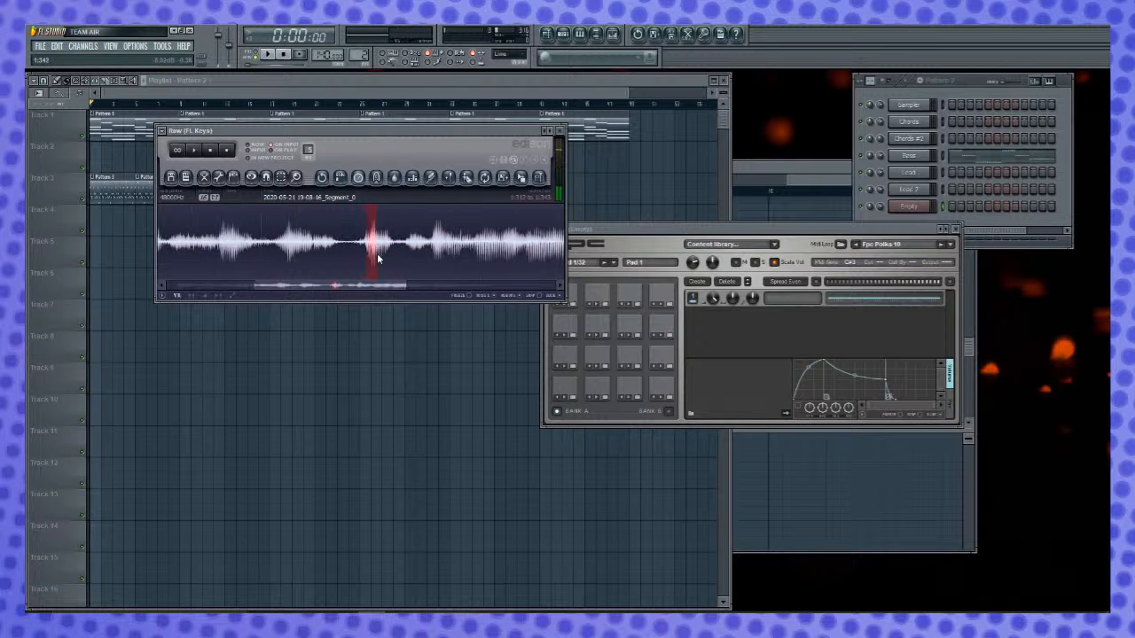
- Copy the selected burst into the Clip Edison, normalize the whole sample and play it
drag(523, 179, 126, 470)
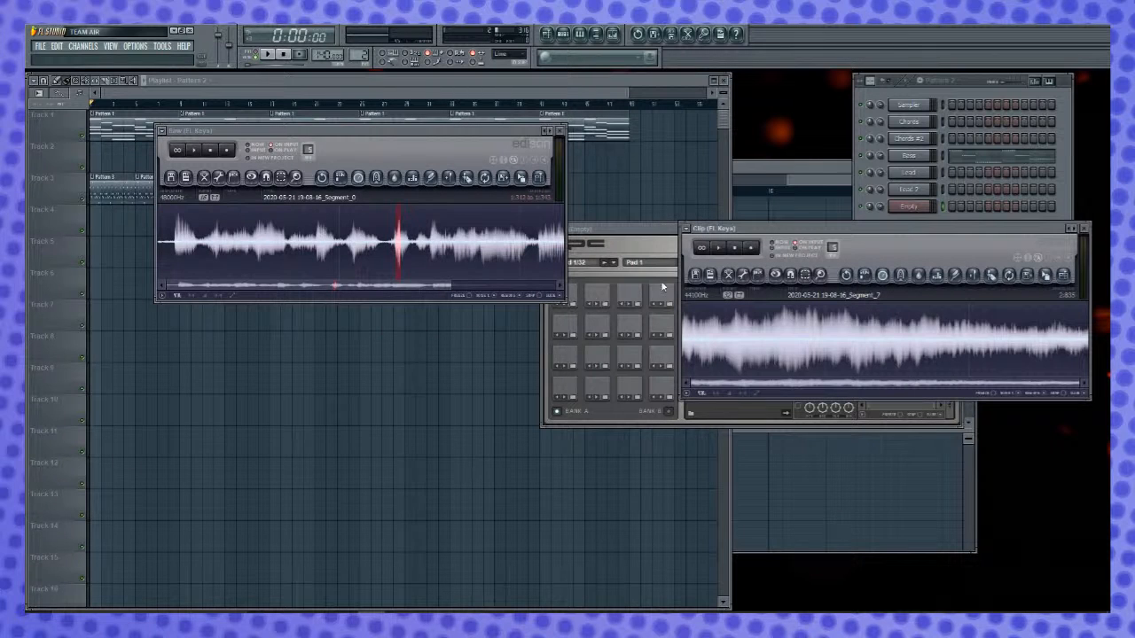
drag(525, 179, 754, 377)
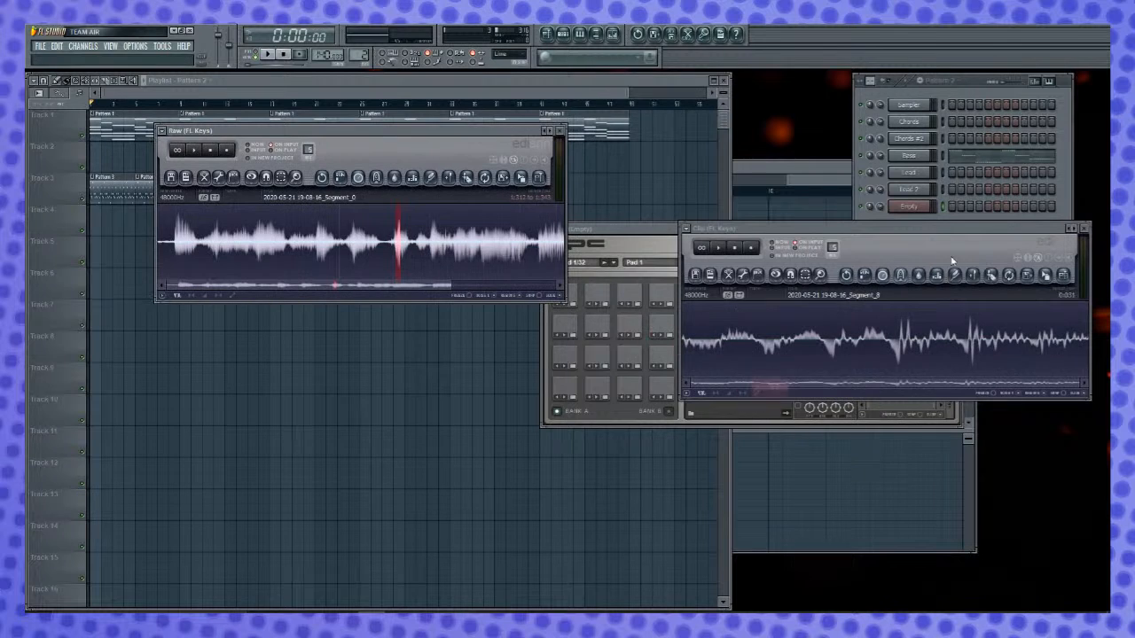
double_click(913, 342)
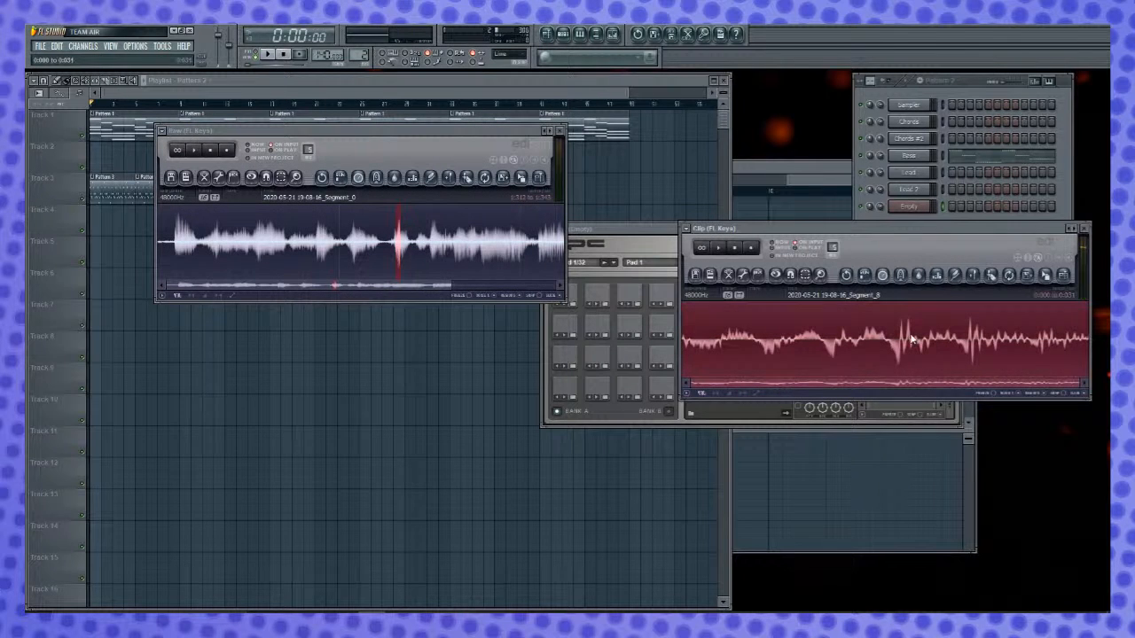
key(ctrl+n)
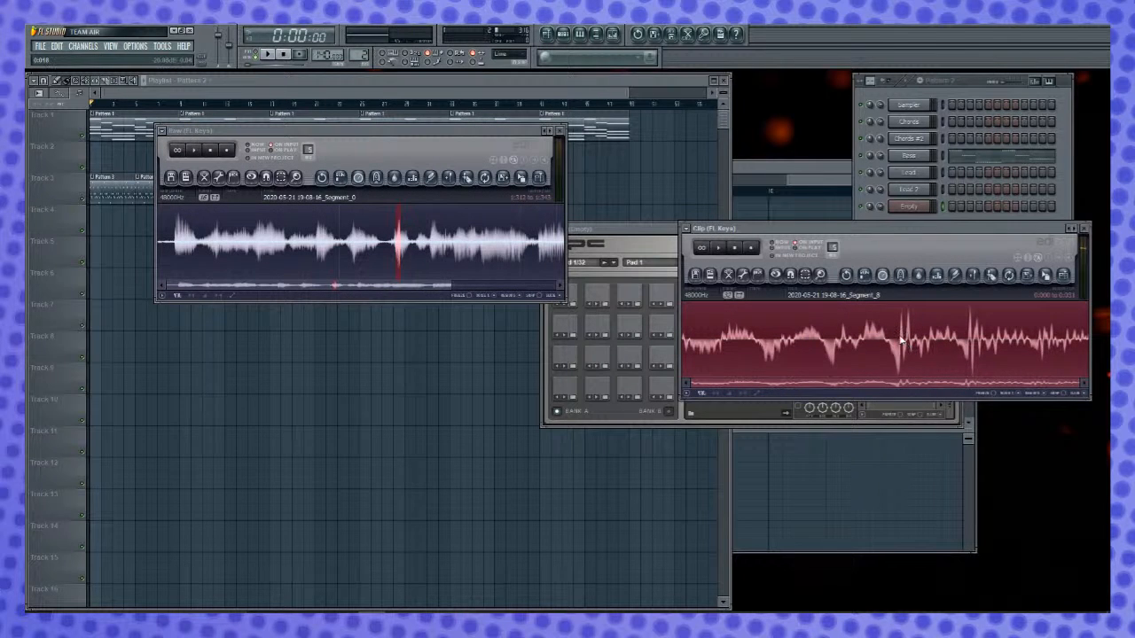
key(space)
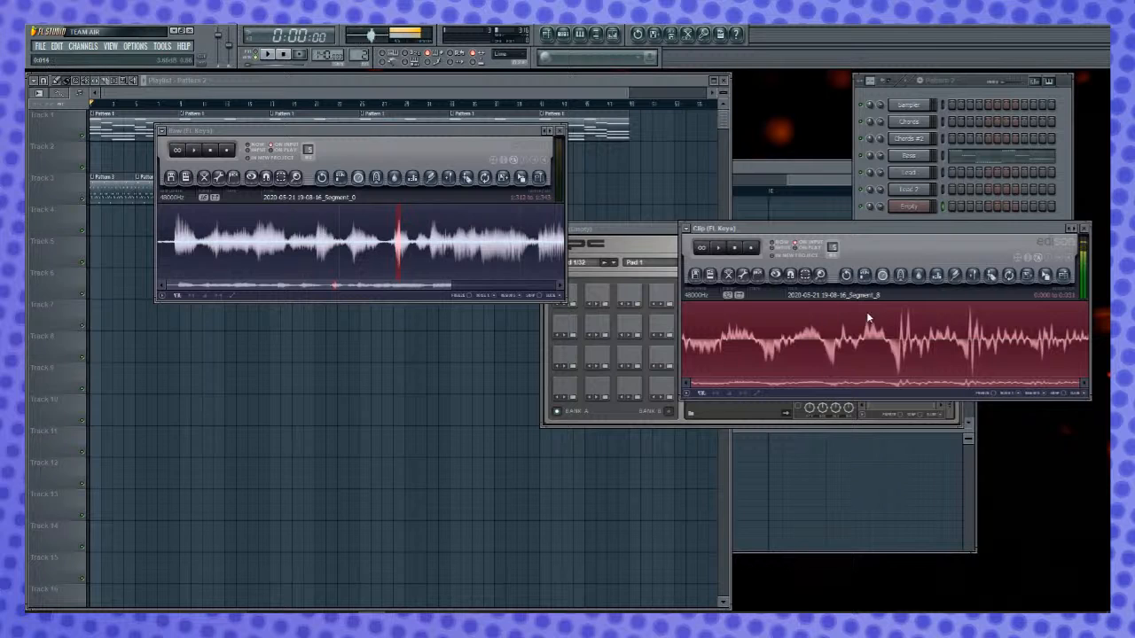
- Lower the clip's coarse pitch with three passes of the time stretcher / pitch shifter, and normalize and play the result
click(882, 275)
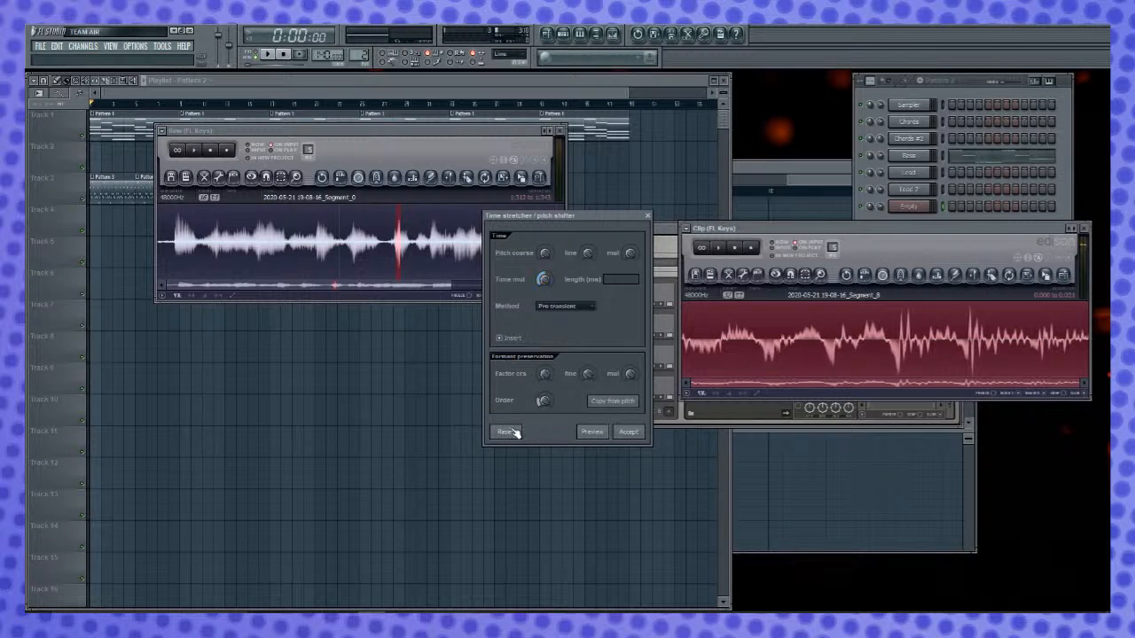
drag(547, 254, 548, 273)
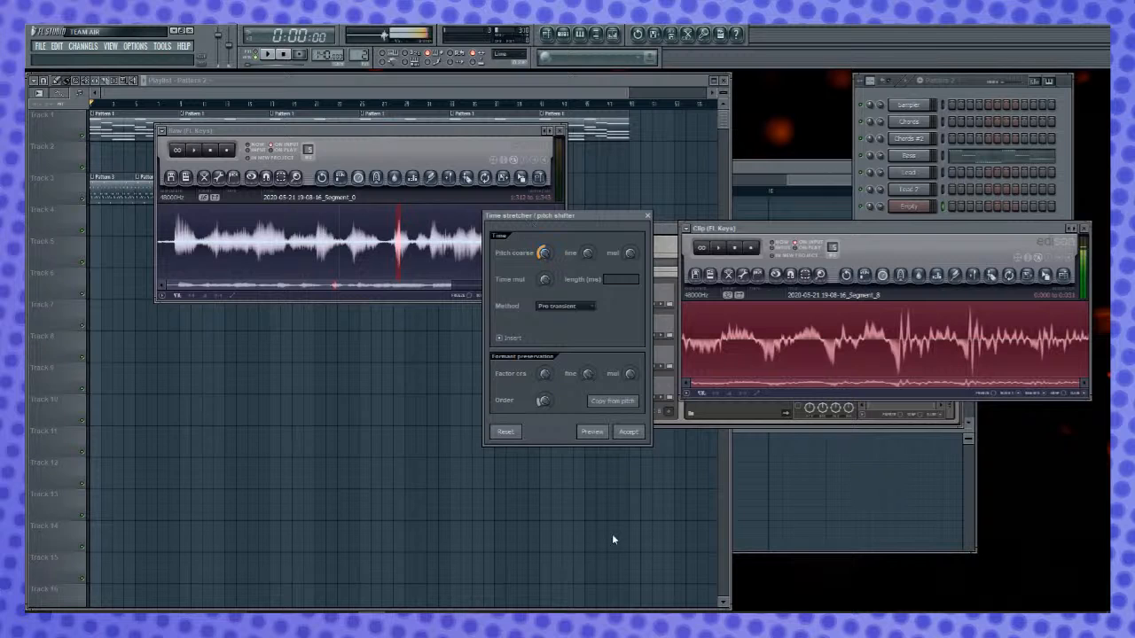
click(629, 431)
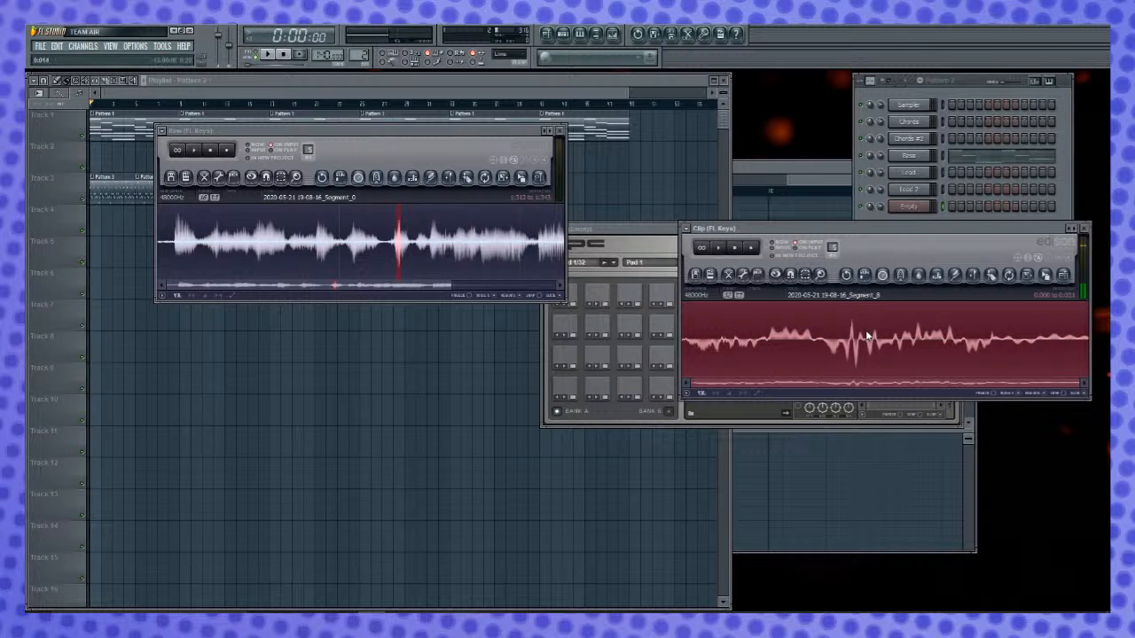
click(883, 275)
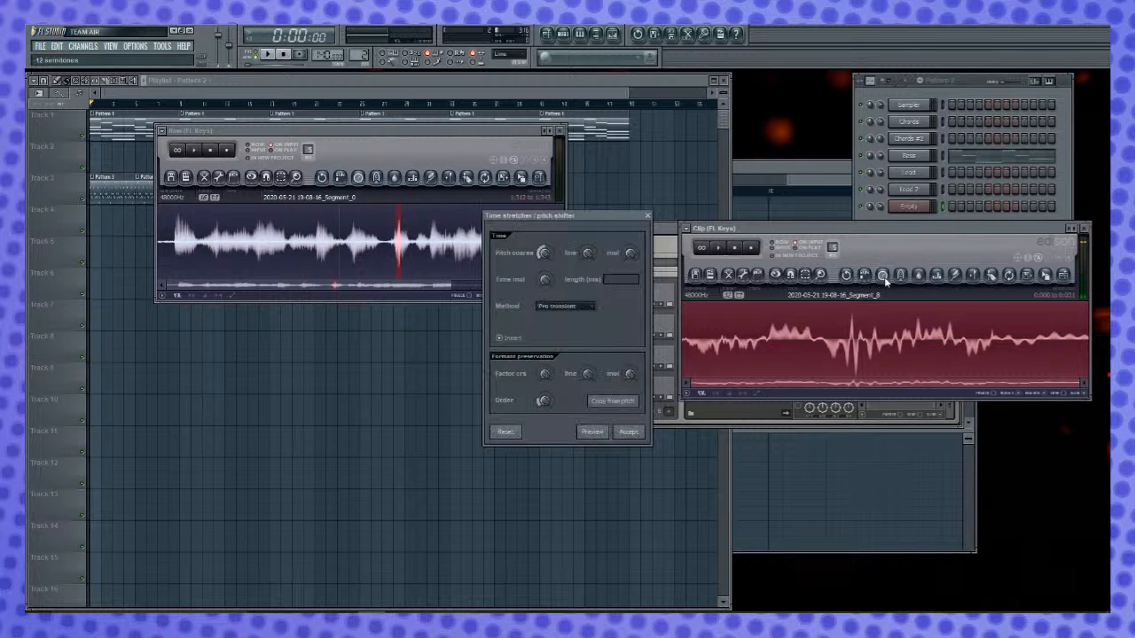
click(628, 432)
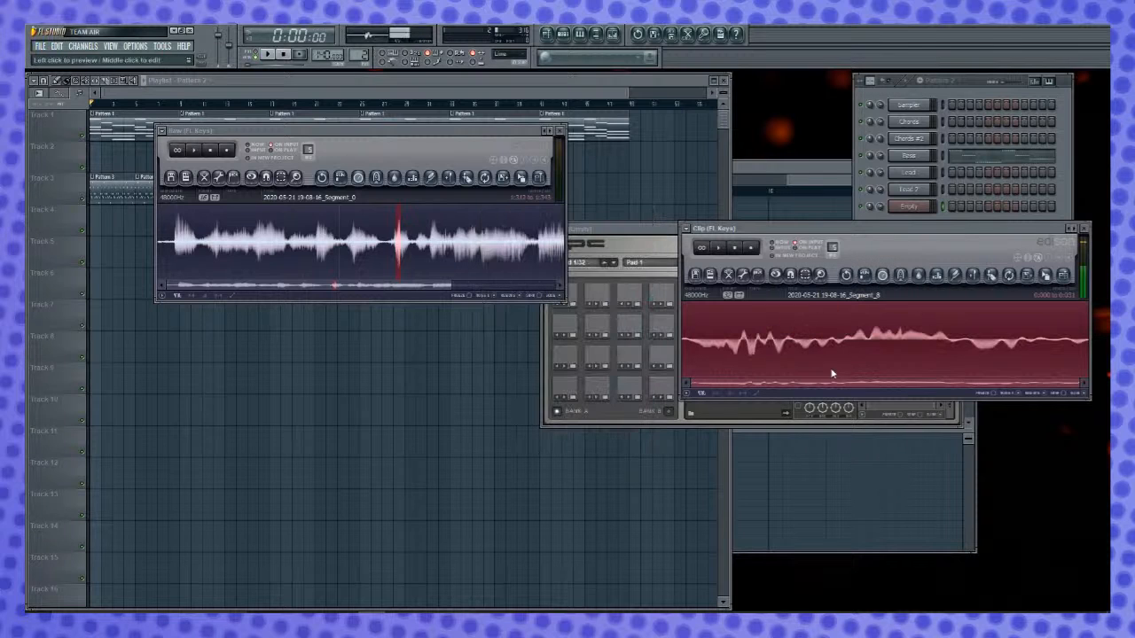
click(883, 276)
click(628, 432)
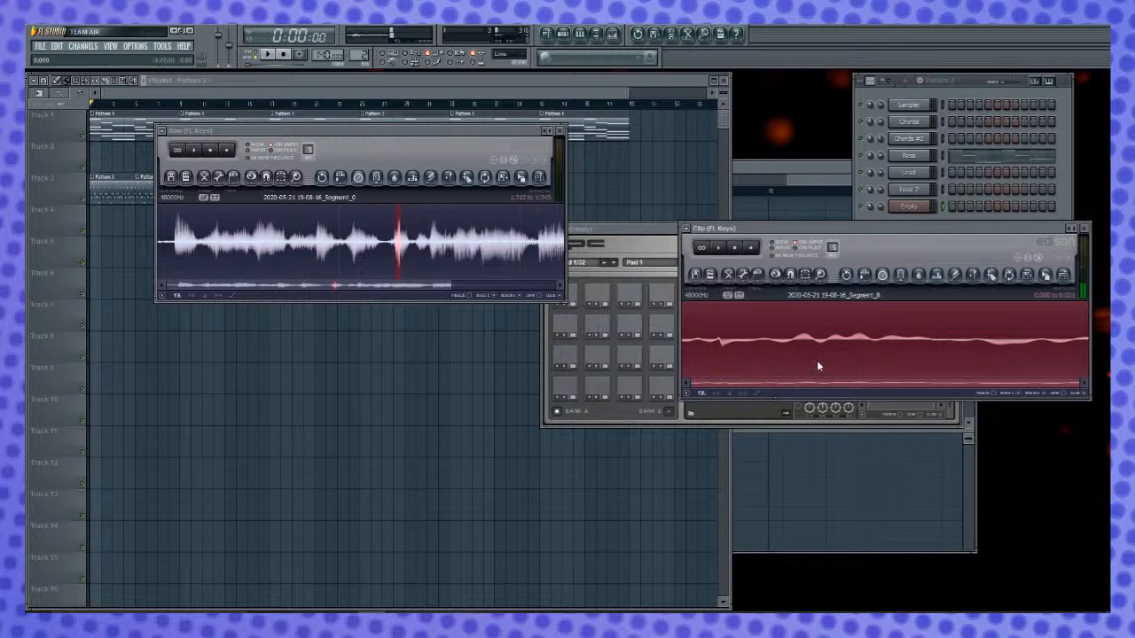
key(ctrl+n)
key(space)
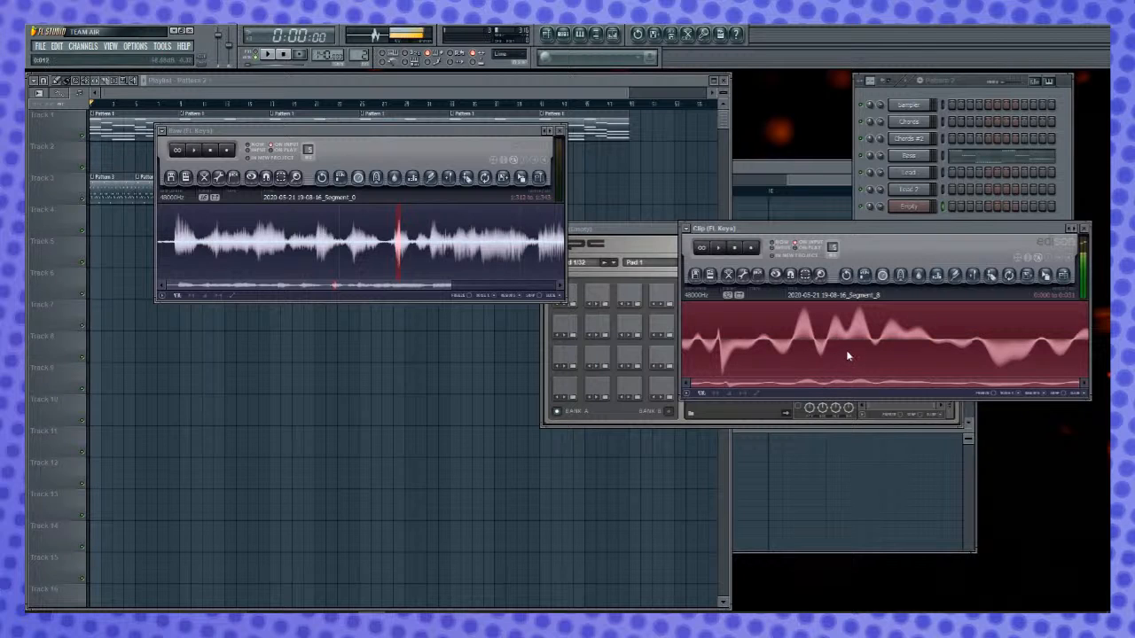
- Pitch the clip down another 12 semitones, and normalize and audition it again
click(883, 276)
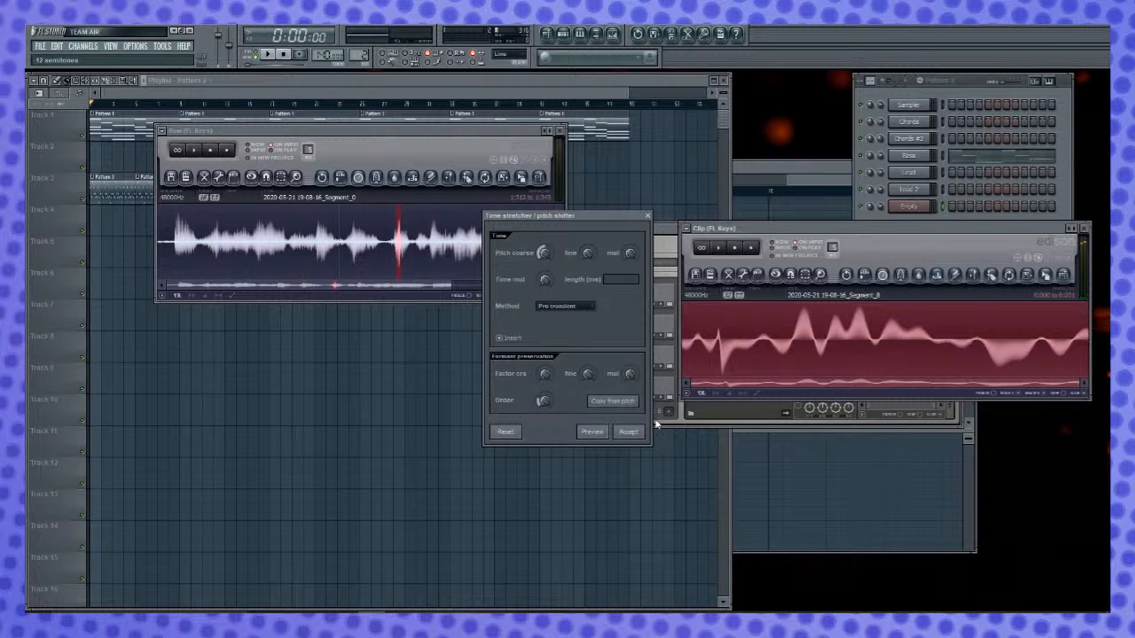
click(629, 431)
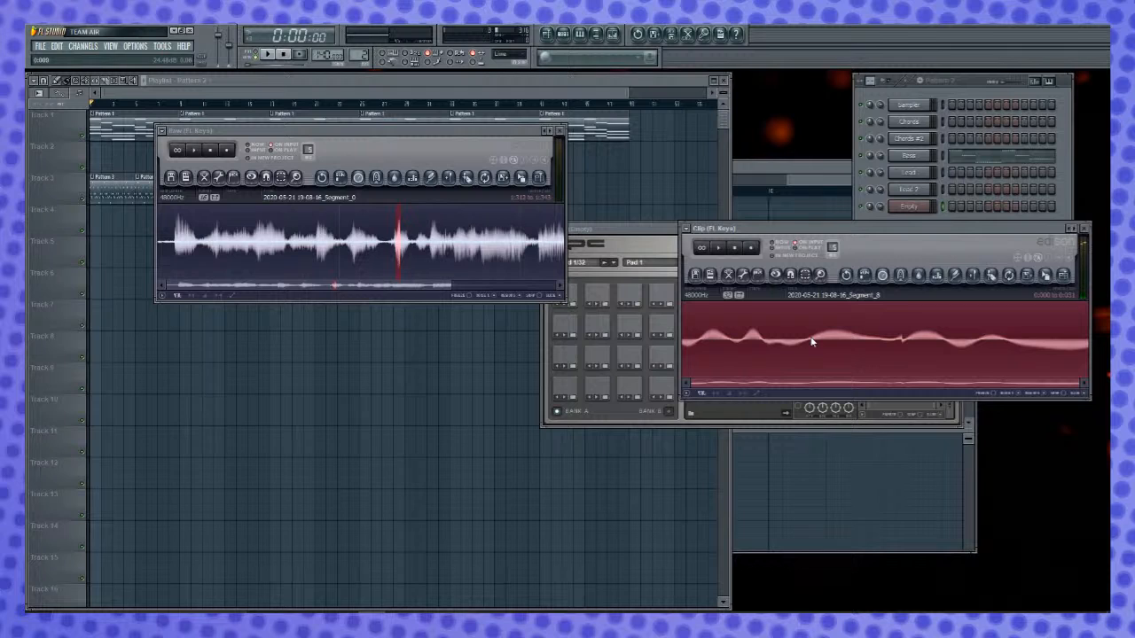
key(ctrl+n)
key(space)
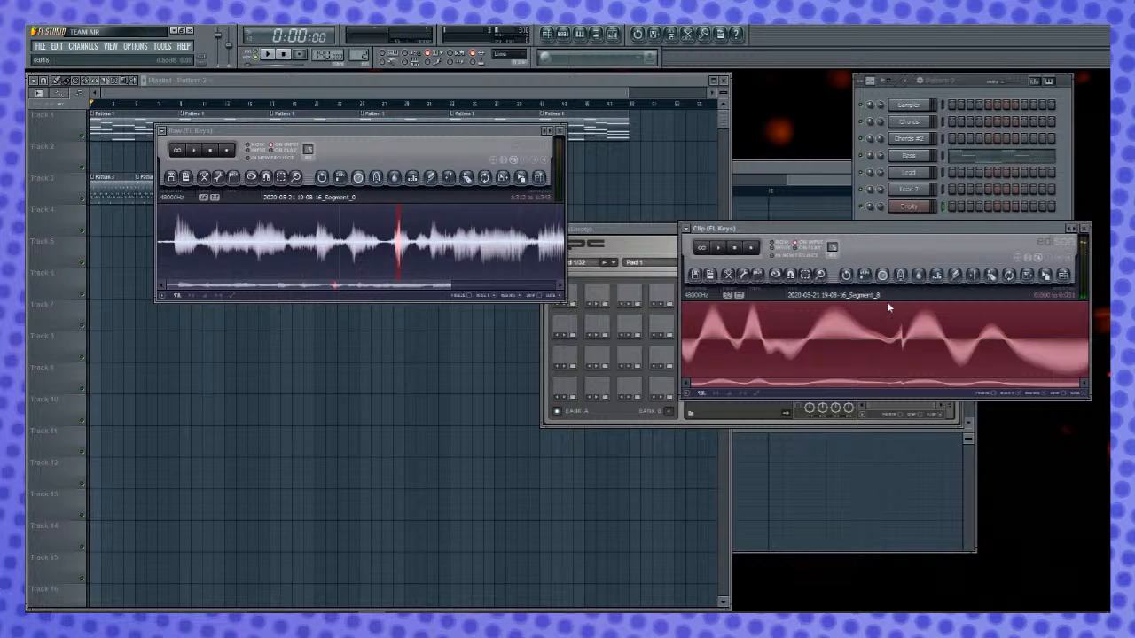
- Load the pitched-down clip onto FPC Pad 1, audition the pad and return to the Clip Edison
click(628, 232)
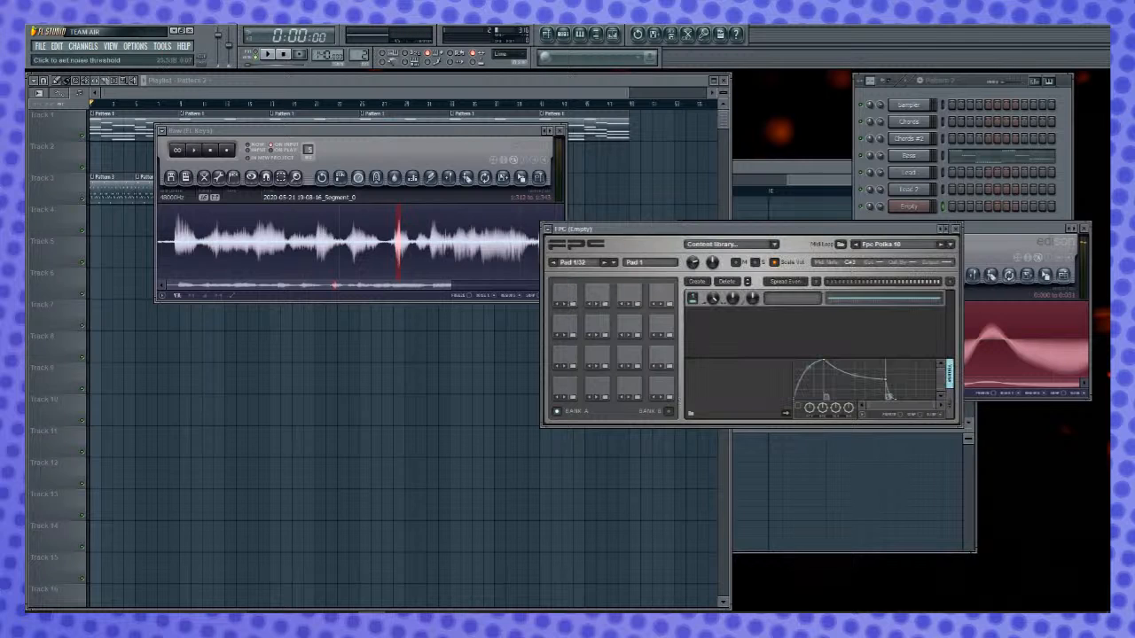
drag(1049, 284, 565, 387)
click(570, 389)
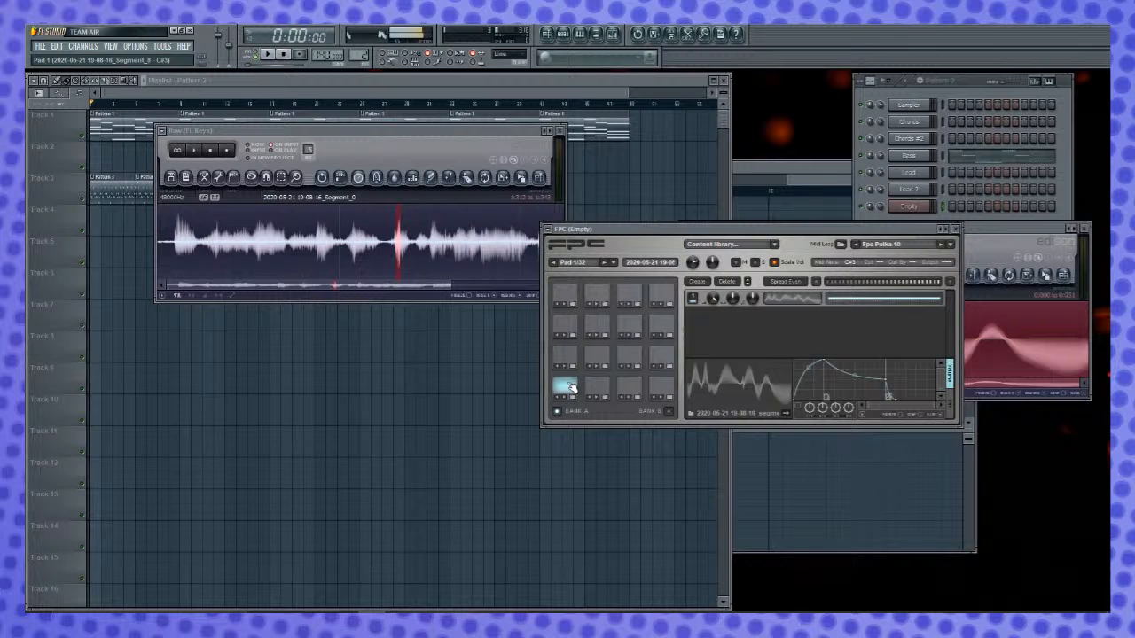
click(571, 388)
click(993, 228)
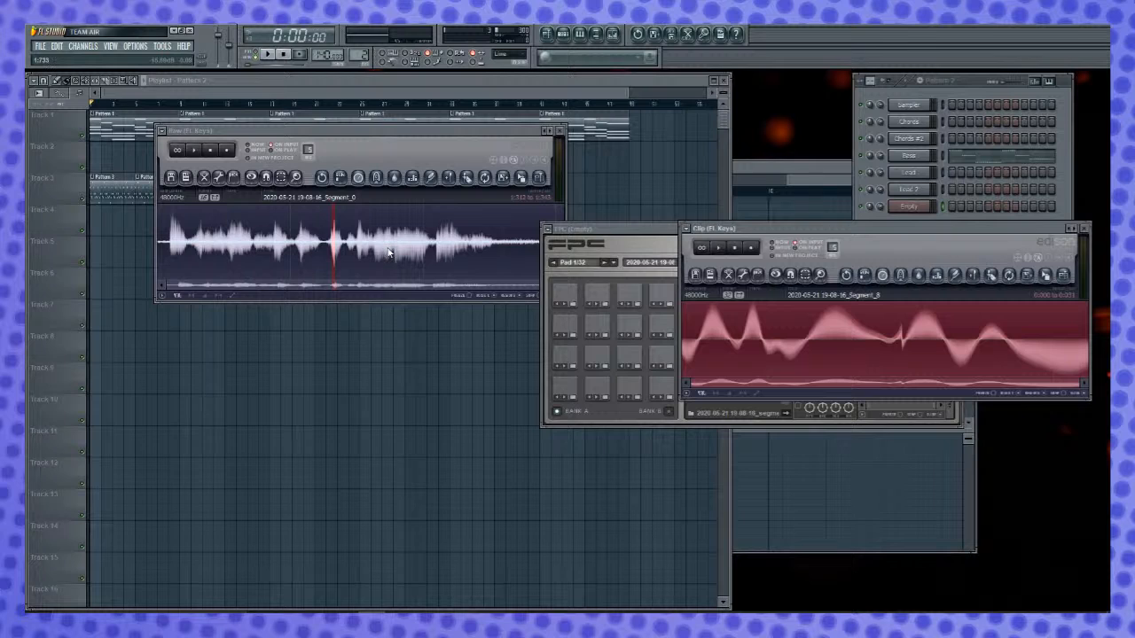
- Search the Raw recording for another drum-like sound, and select and audition a short section near its end
drag(288, 235, 180, 233)
key(space)
drag(334, 239, 534, 238)
drag(161, 244, 465, 244)
scroll(463, 253, up, 3)
key(space)
drag(354, 241, 341, 246)
key(space)
key(space)
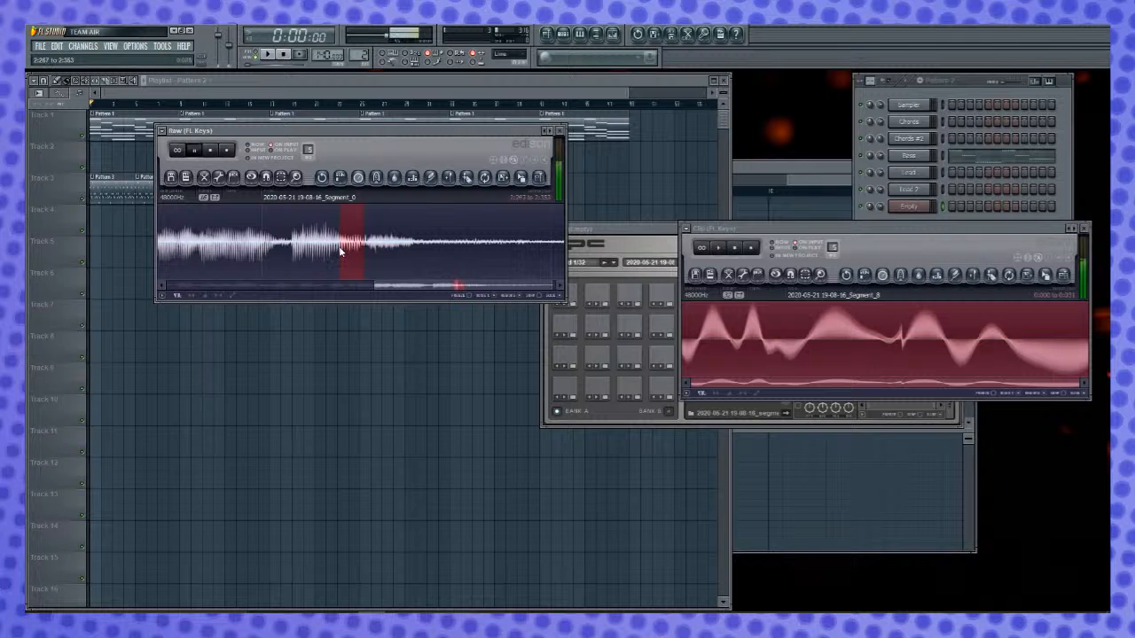
- Copy the selected Raw section into the Clip Edison, then normalize and audition the whole clip
drag(523, 178, 700, 340)
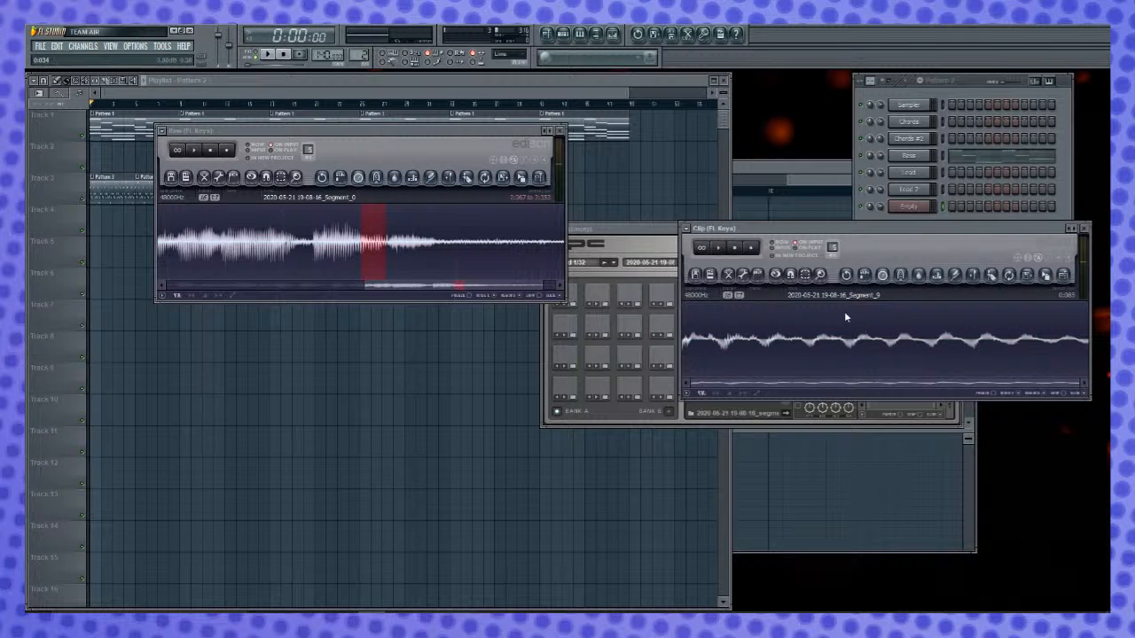
key(ctrl+a)
key(ctrl+n)
key(space)
key(space)
- Fade out the second half of the clip, and select and audition the whole clip
drag(1086, 368, 1049, 366)
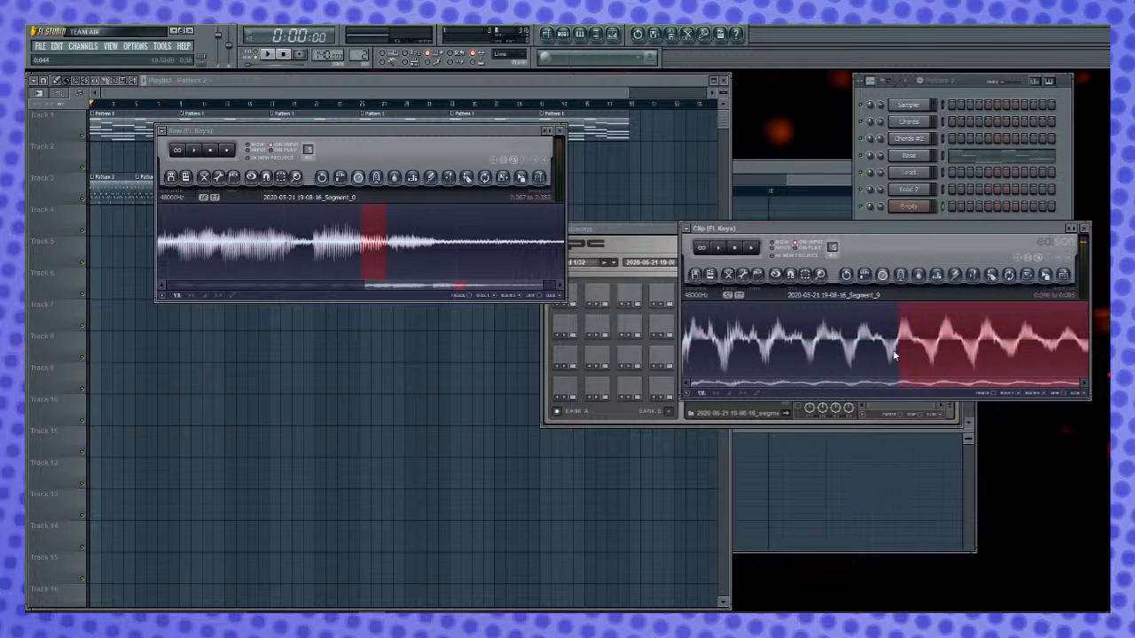
key(alt+o)
key(space)
drag(902, 344, 592, 357)
key(space)
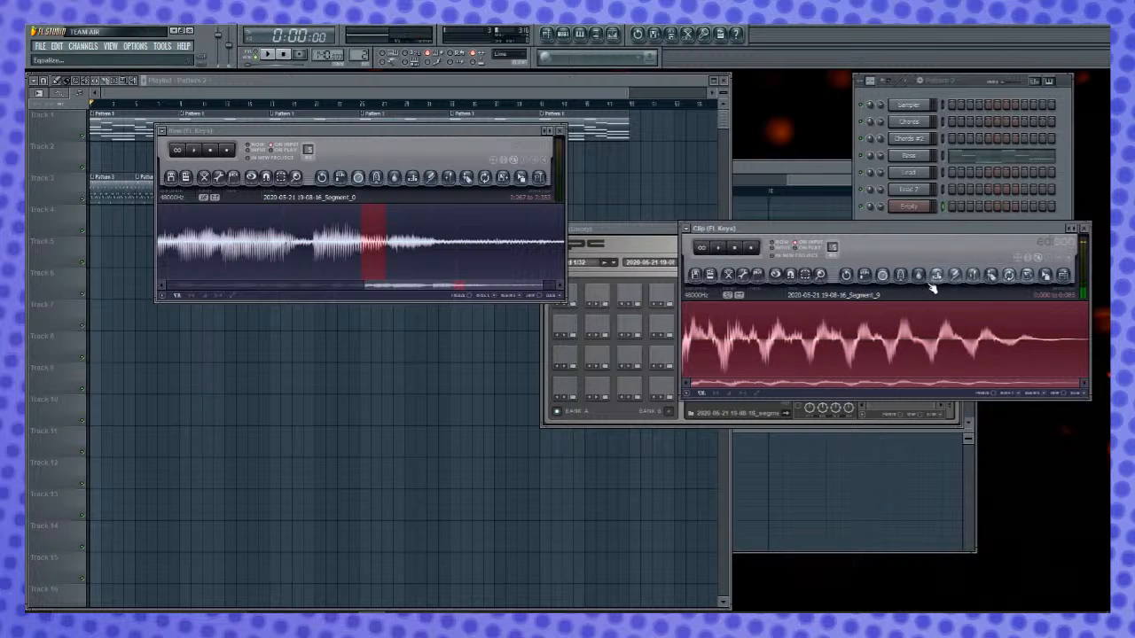
- Pitch-shift the clip with three passes of the time stretcher / pitch shifter, adjusting the coarse pitch for the last pass
click(883, 276)
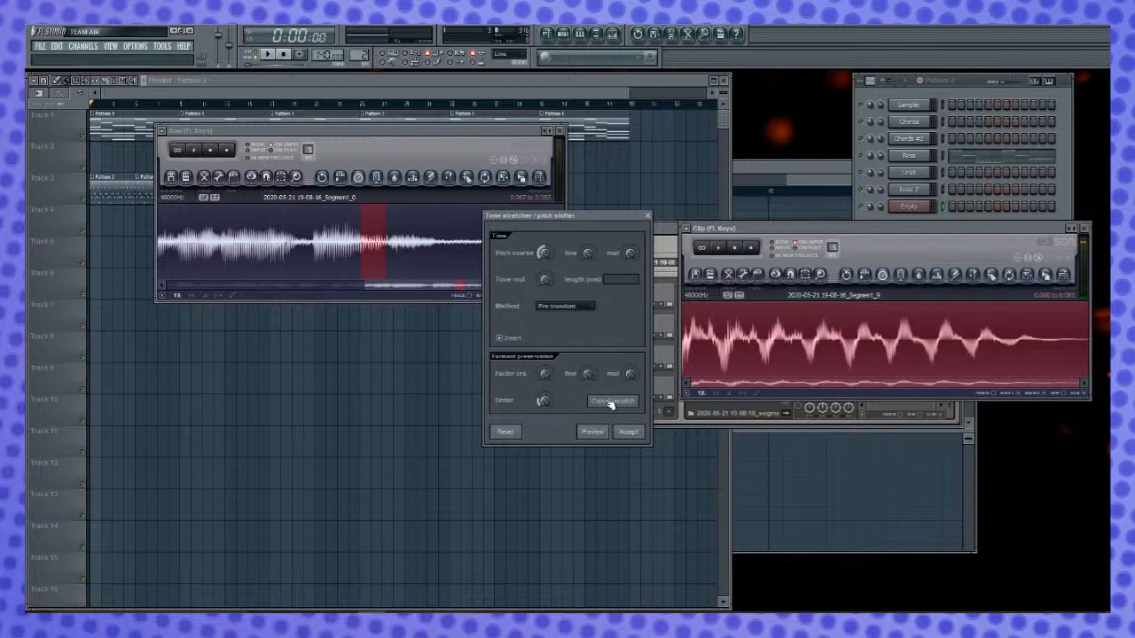
click(629, 434)
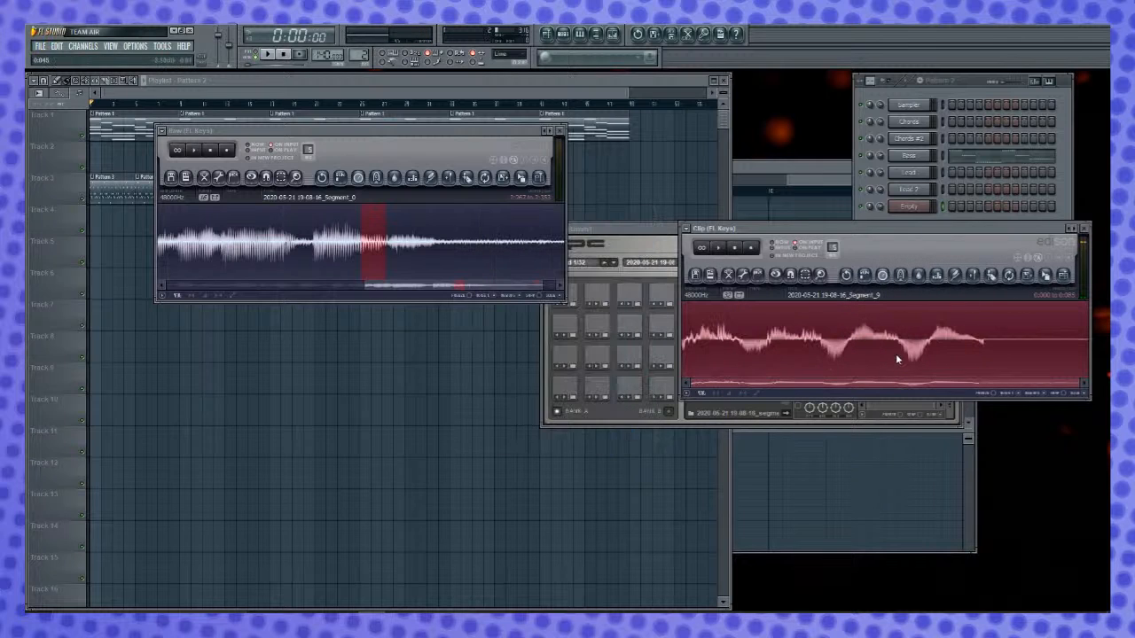
click(884, 275)
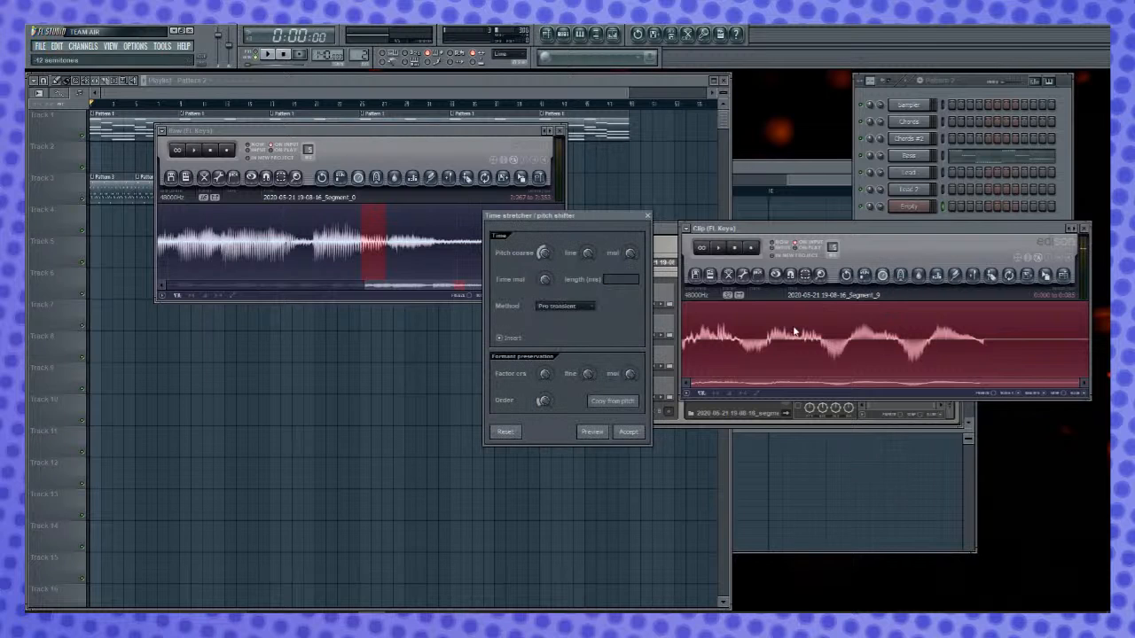
click(629, 432)
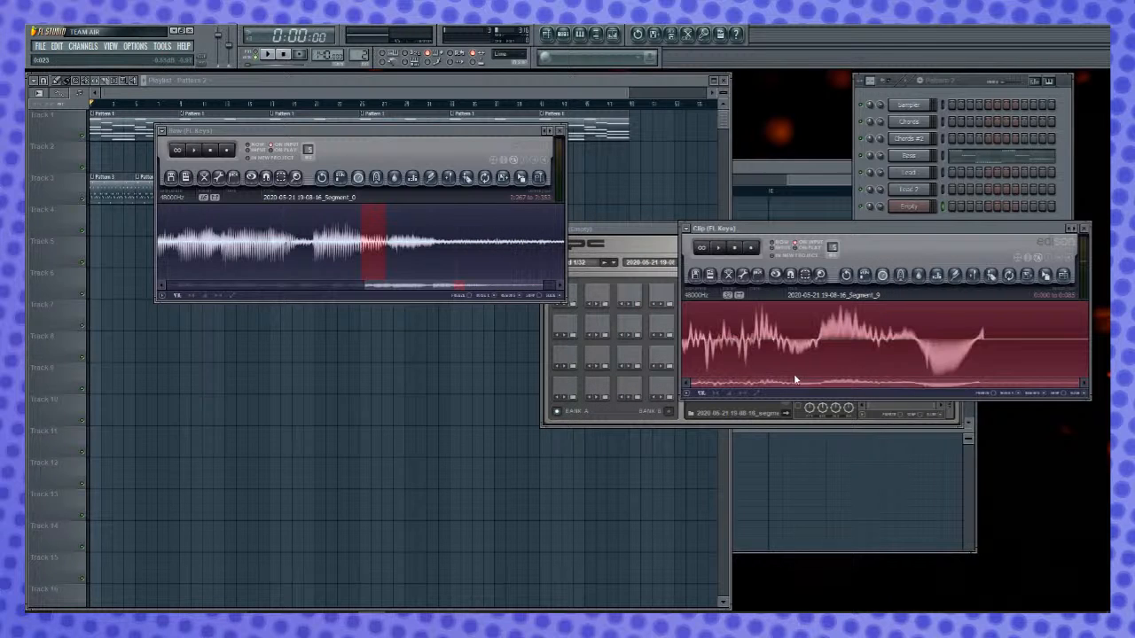
click(884, 275)
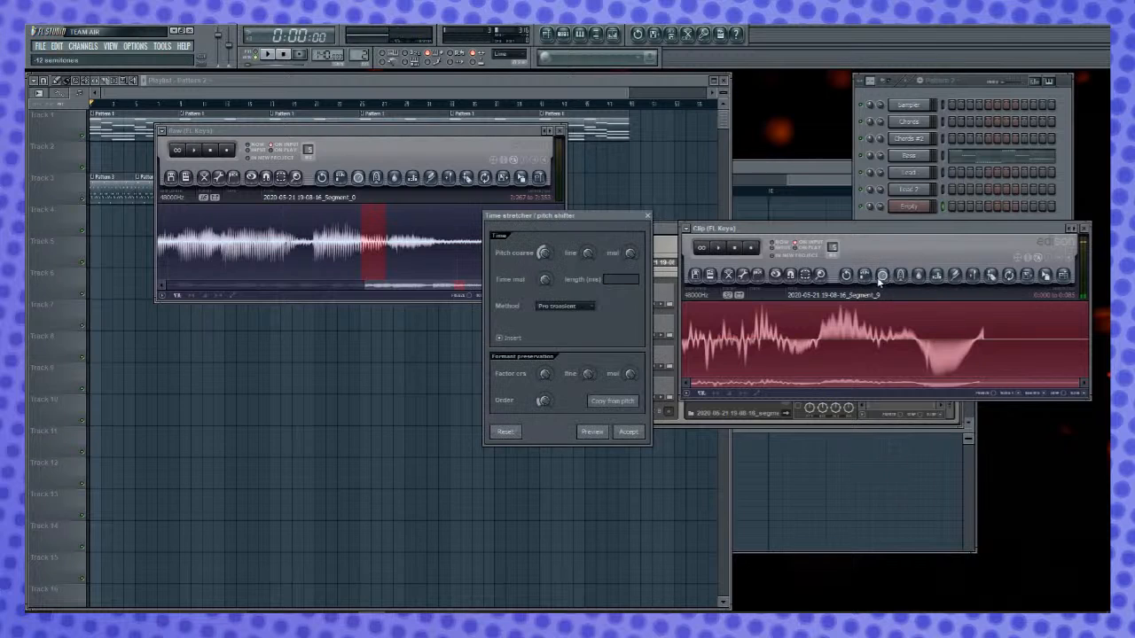
drag(546, 254, 552, 324)
click(628, 432)
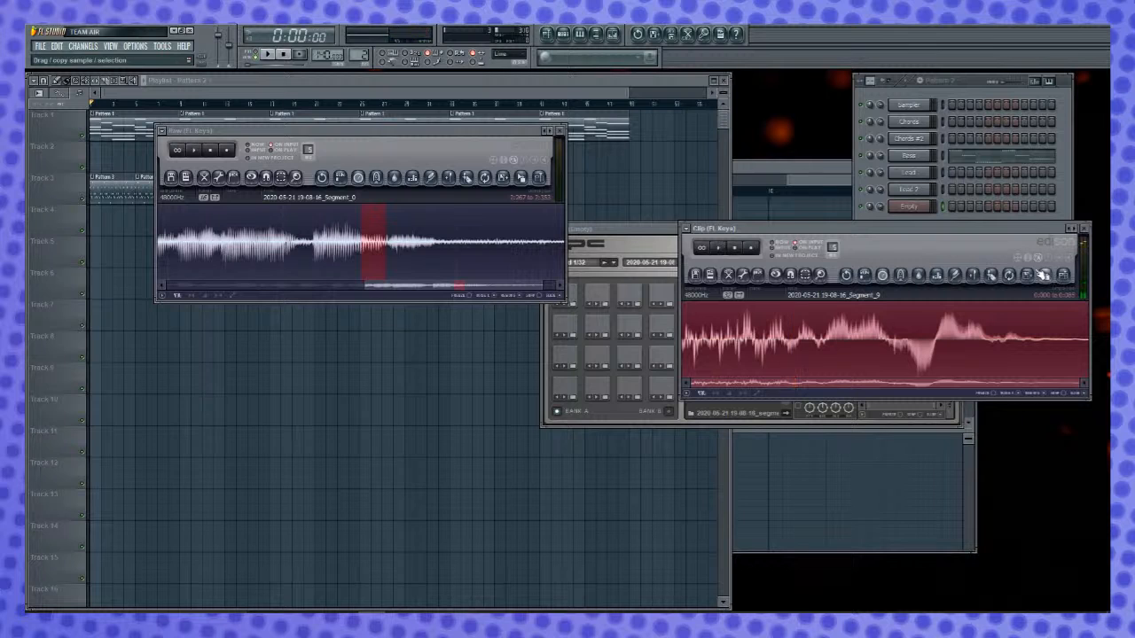
- Check another pitch shift without applying it, and audition the current clip and parts of it
click(883, 277)
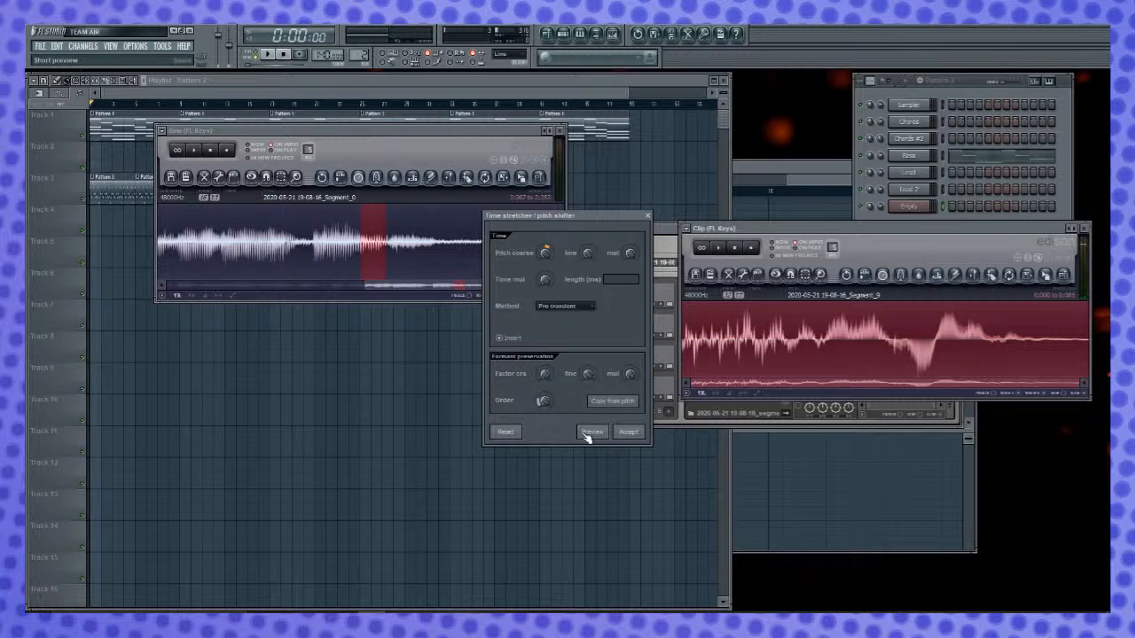
click(649, 215)
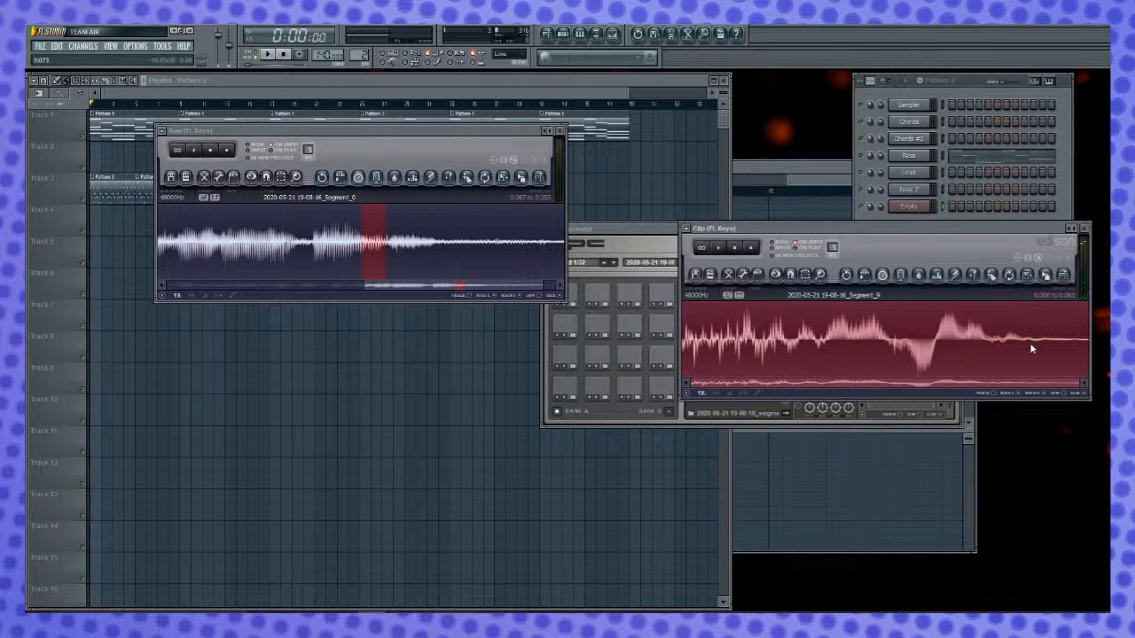
drag(655, 352, 545, 360)
key(space)
key(space)
drag(1087, 355, 663, 354)
key(space)
- Bring the FPC into view, add the pitched clip as a second layer on Pad 1 and audition the pad
click(641, 227)
drag(640, 228, 378, 280)
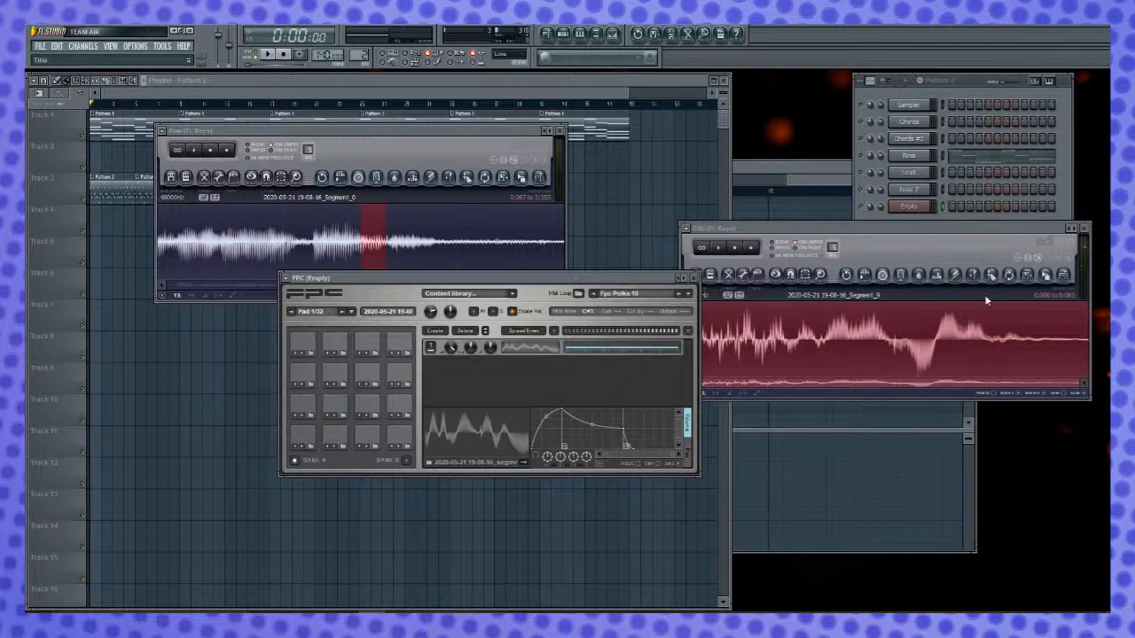
drag(1045, 275, 498, 377)
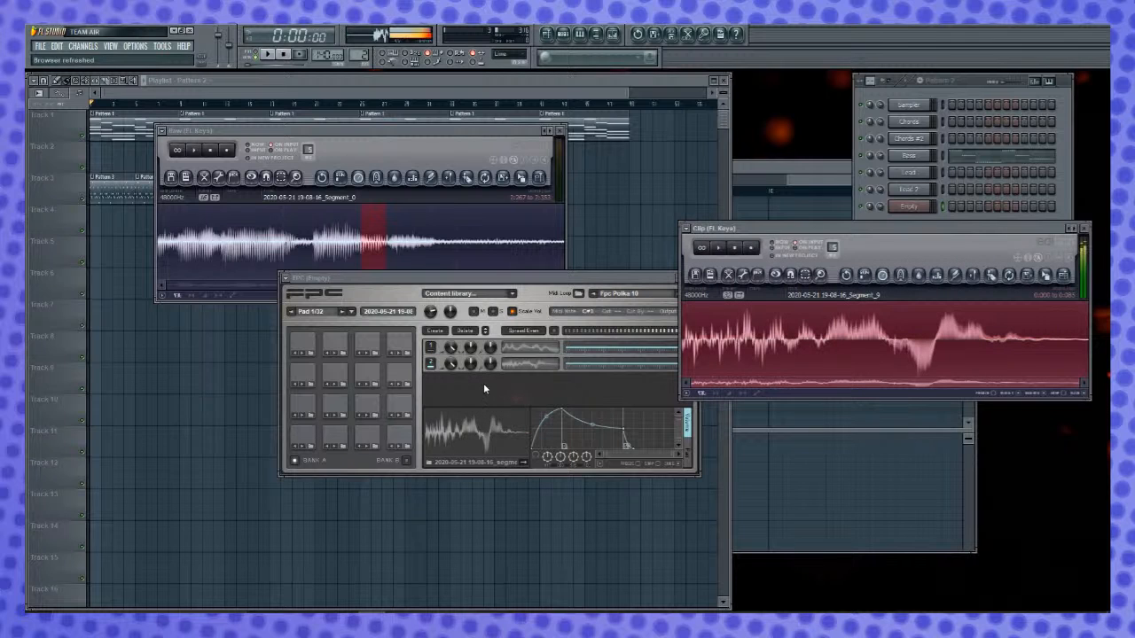
click(306, 438)
click(306, 439)
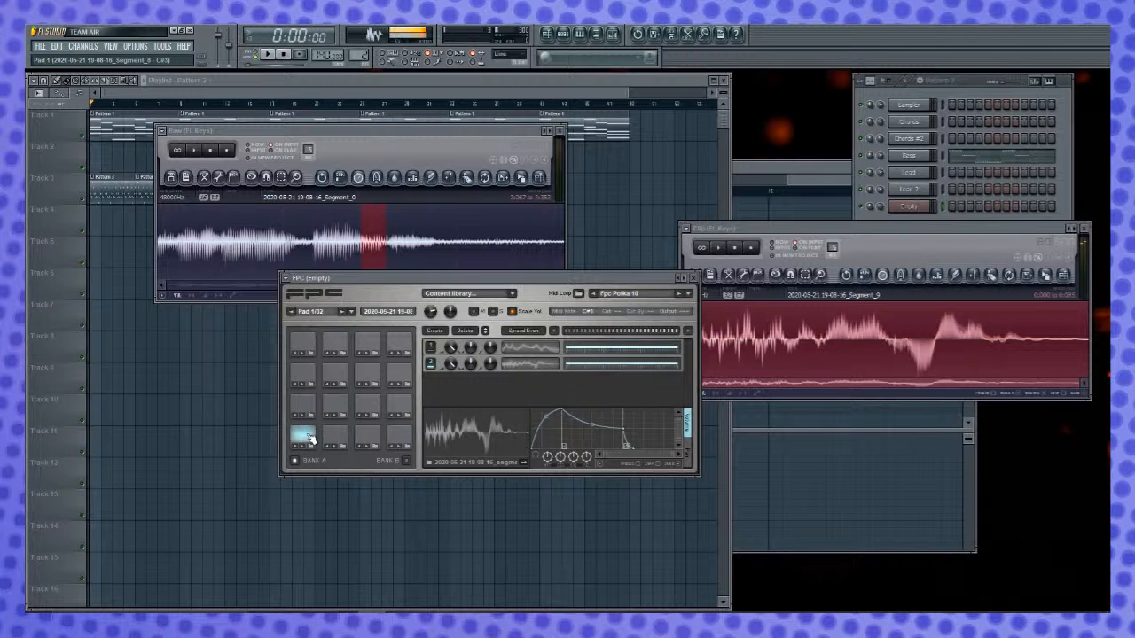
click(307, 439)
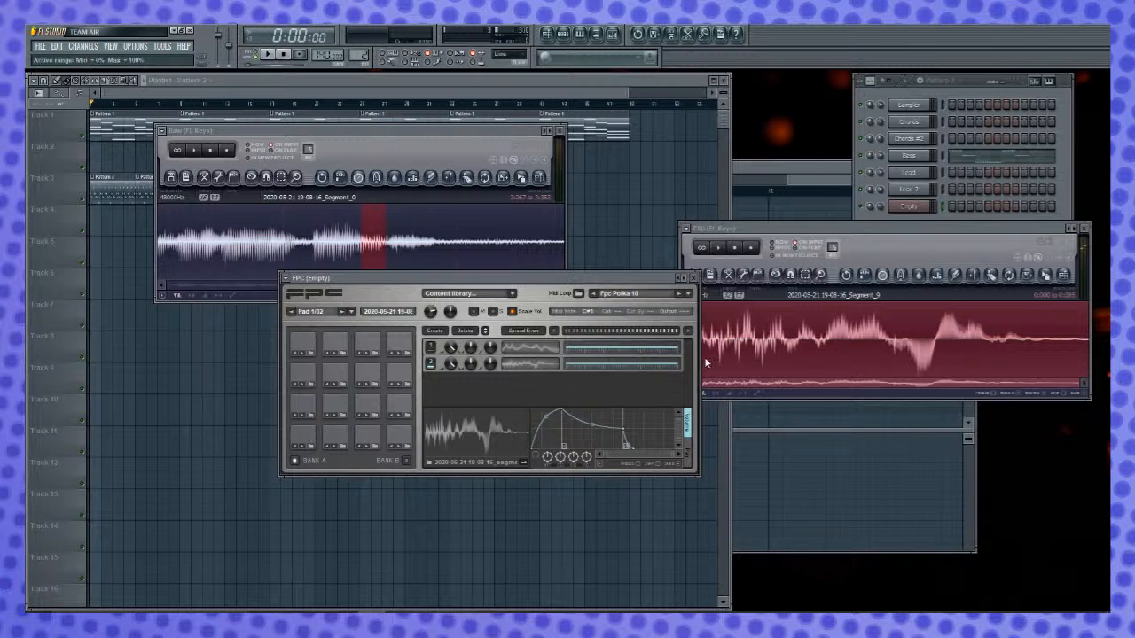
- Compare the sound in the Clip Edison with the layered FPC Pad 1 by playing both repeatedly
key(space)
key(space)
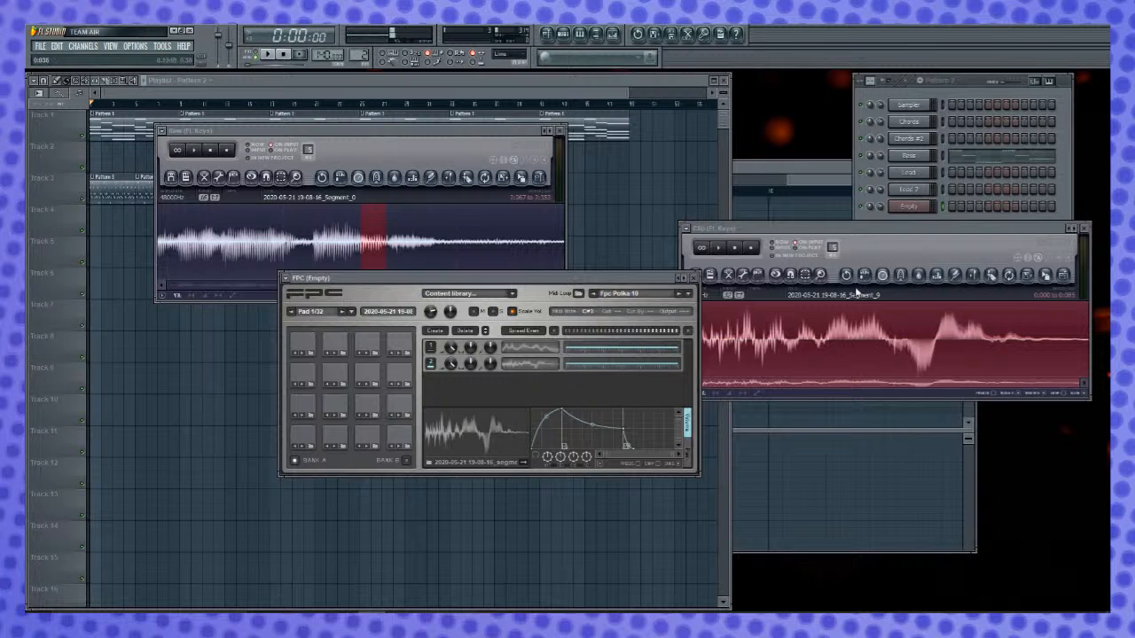
click(880, 237)
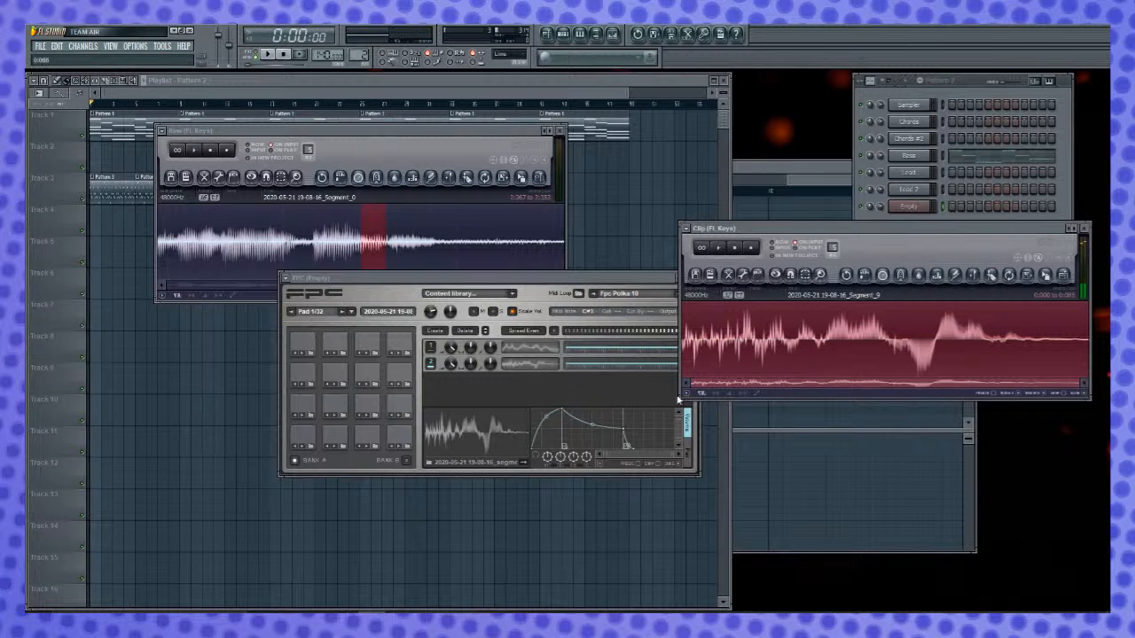
click(308, 436)
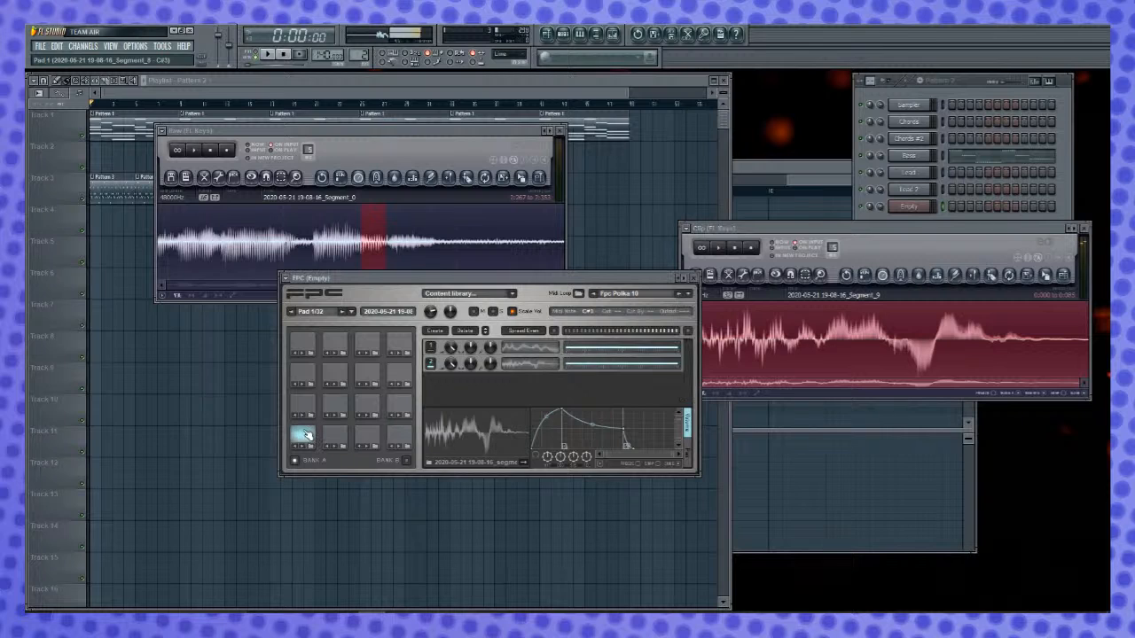
click(307, 438)
click(307, 438)
click(307, 438)
click(306, 445)
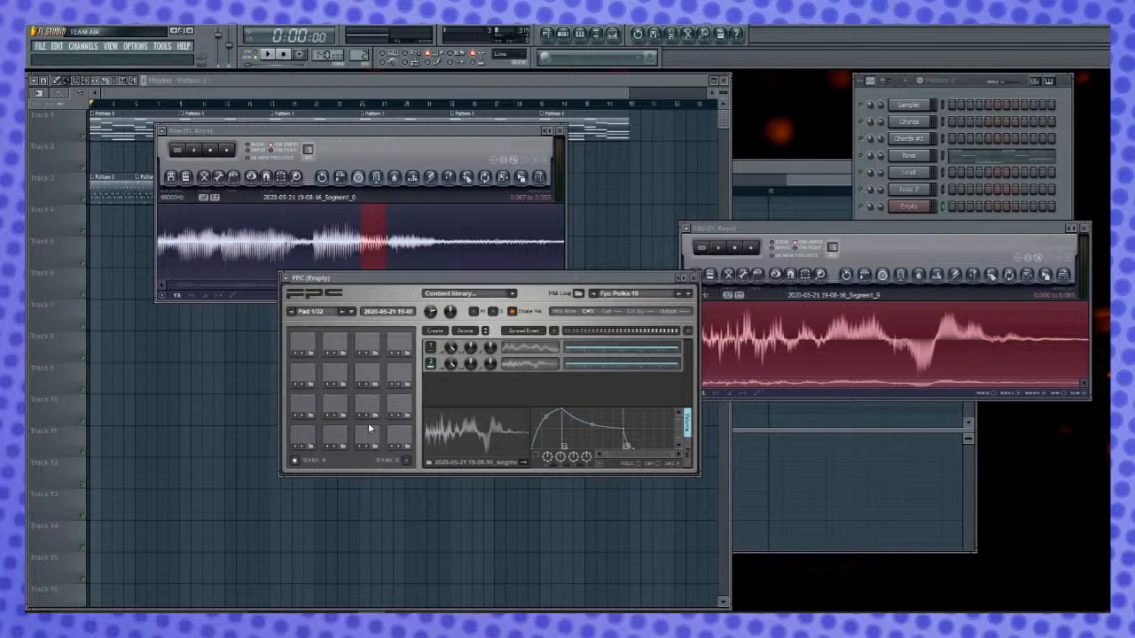
- Select FPC Pad 2 and close the FPC window to return to the Raw recording
click(337, 437)
scroll(399, 213, down, 3)
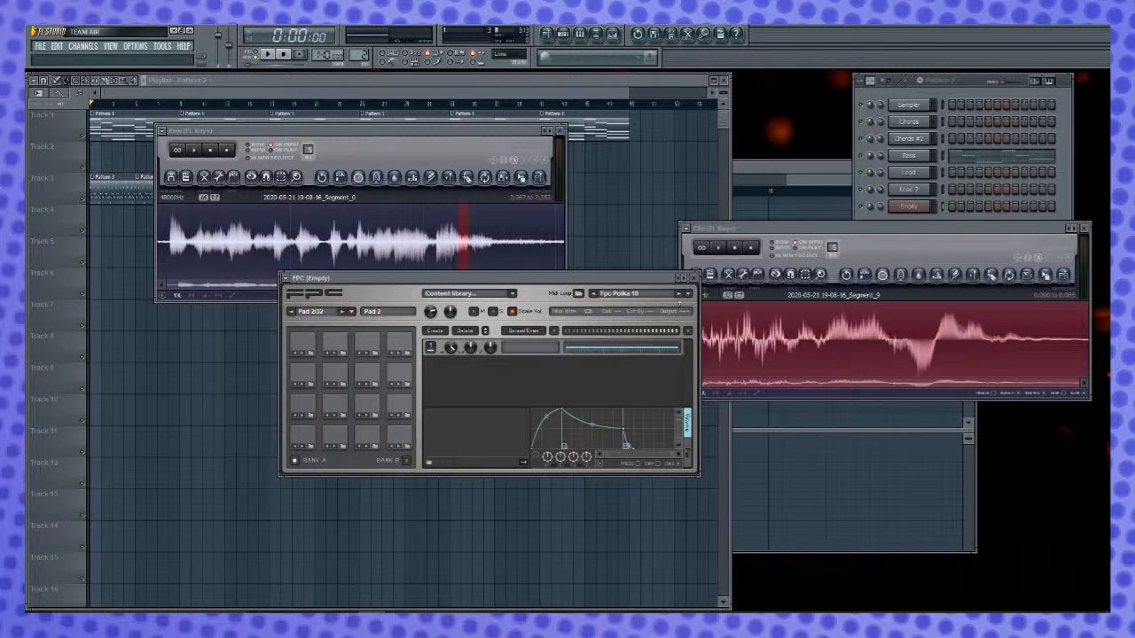
click(695, 277)
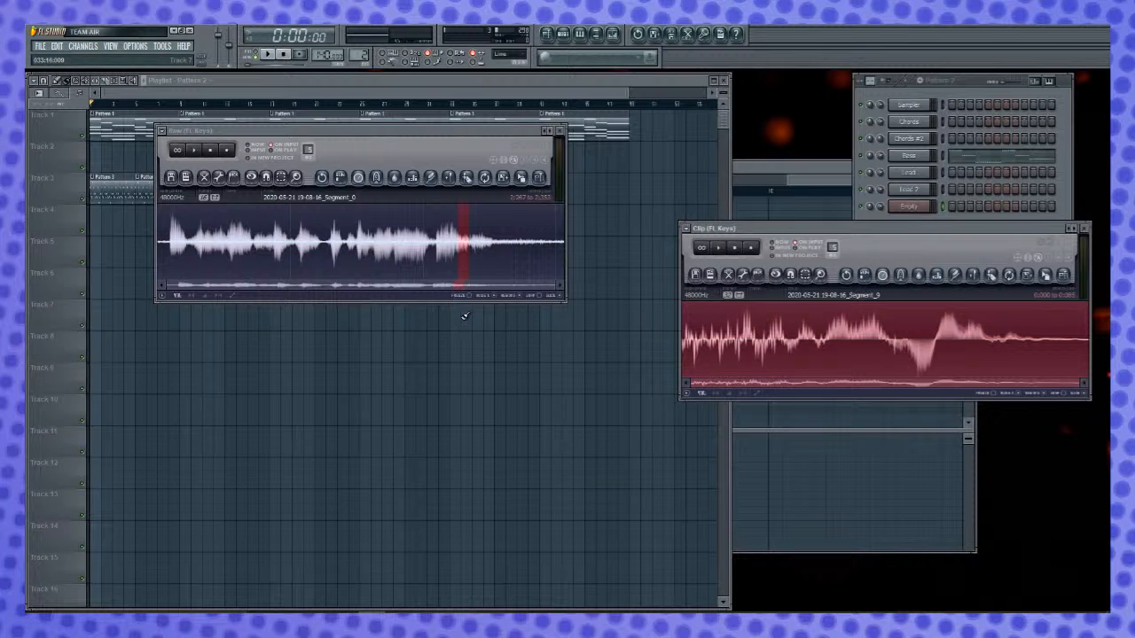
- Audition several sections across the Raw recording to find a sound for the second pad
right_click(286, 253)
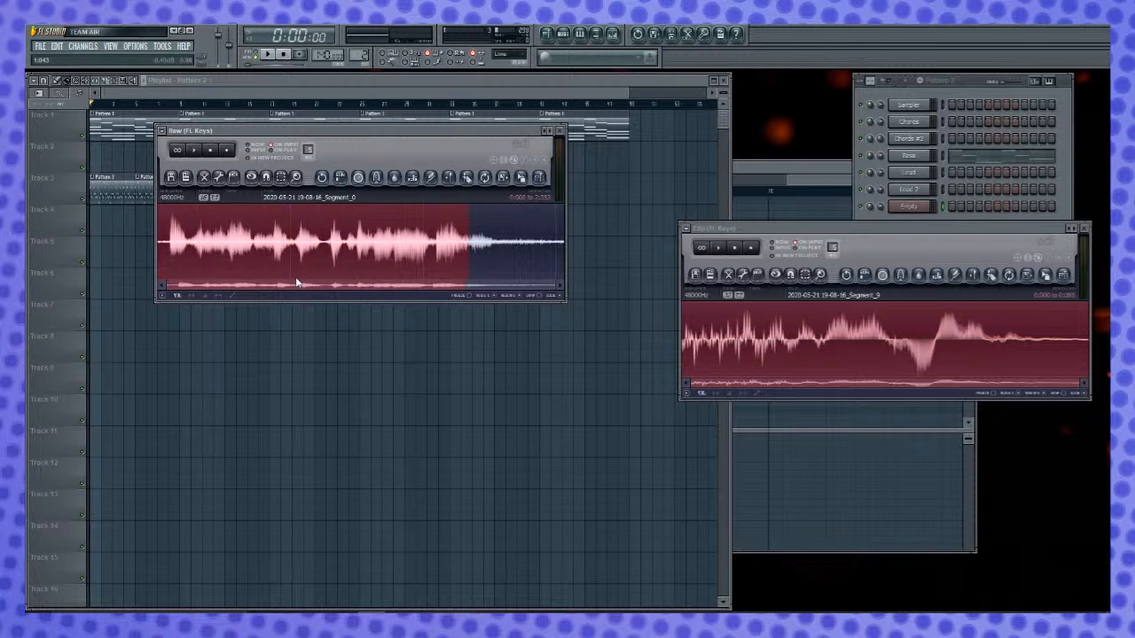
drag(468, 253, 318, 246)
key(space)
key(space)
right_click(203, 247)
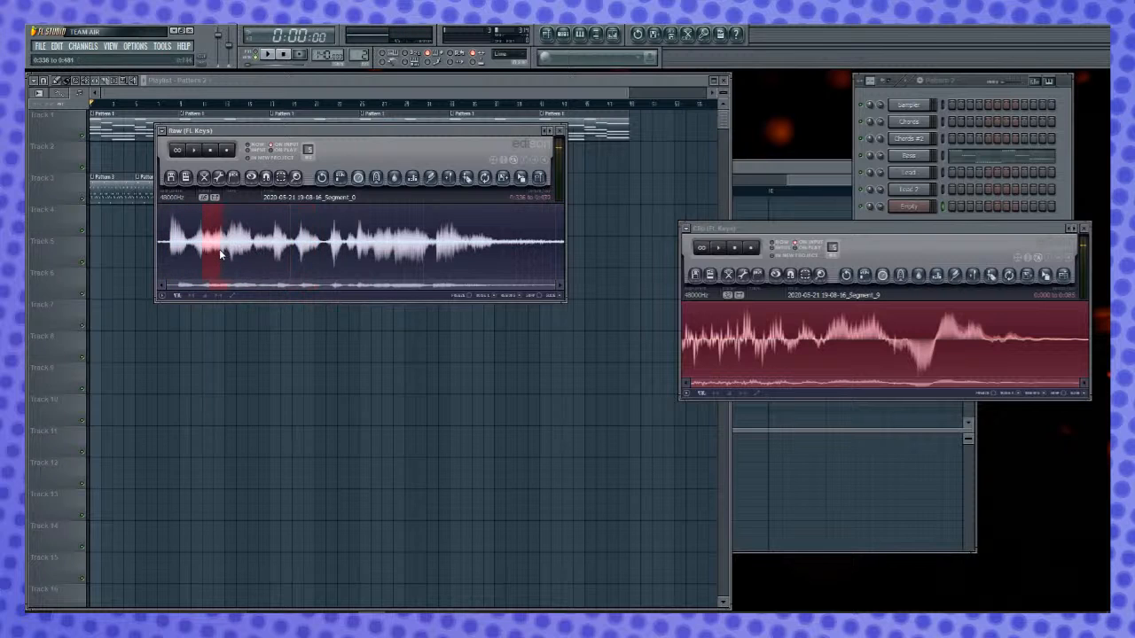
right_click(216, 248)
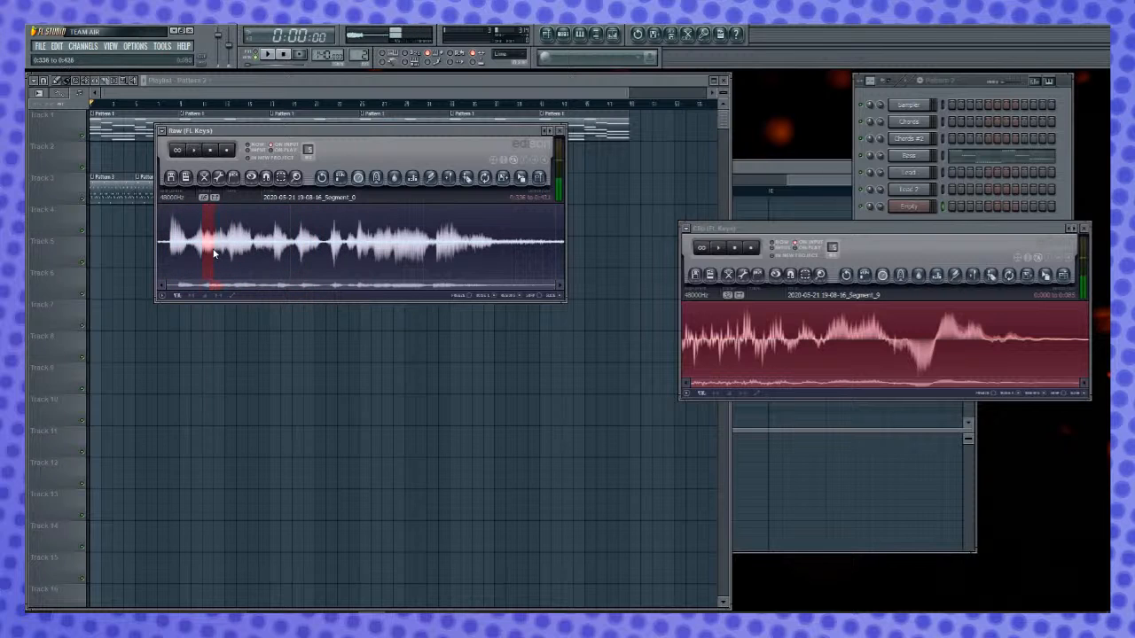
drag(214, 250, 463, 250)
key(space)
- Narrow down and audition short selections in the first half of the Raw recording, selecting the quiet section from about 0.74 to 0.87 s
key(space)
right_click(283, 252)
right_click(298, 258)
key(space)
key(space)
right_click(279, 258)
key(space)
key(space)
right_click(264, 259)
right_click(253, 257)
key(space)
key(space)
right_click(258, 256)
right_click(254, 256)
key(space)
key(space)
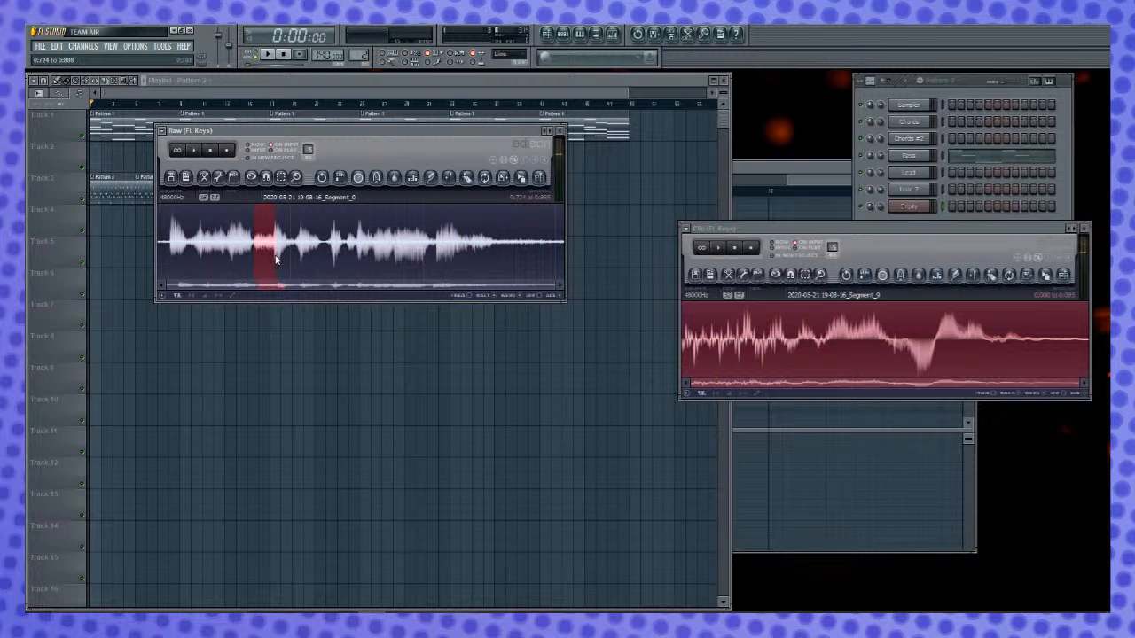
scroll(248, 252, up, 2)
scroll(234, 247, left, 4)
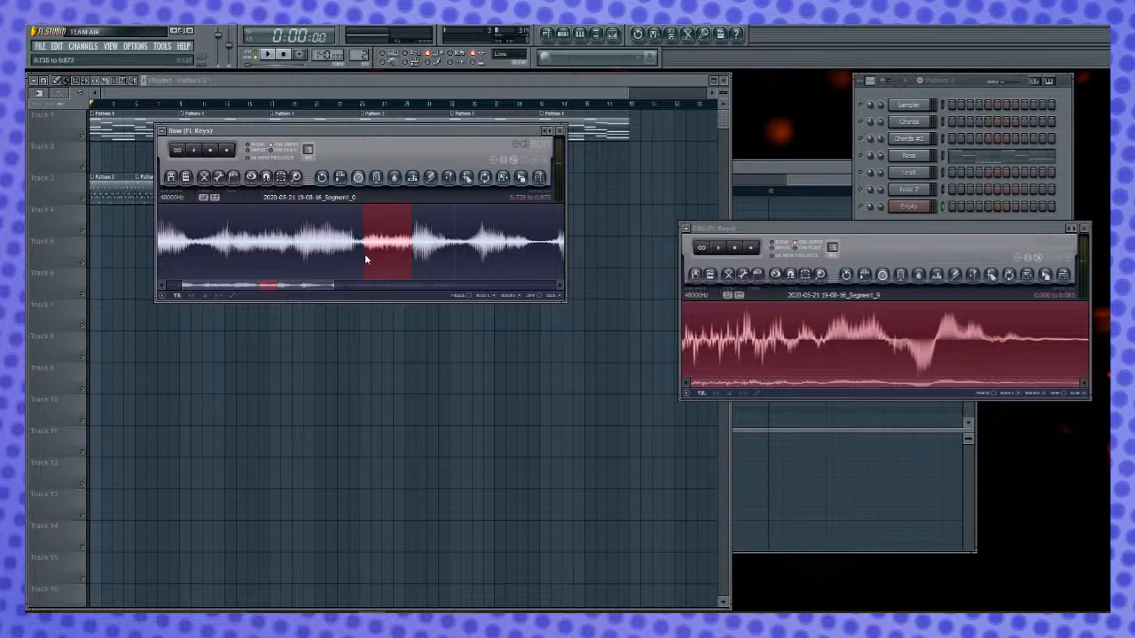
key(space)
key(space)
- Copy the selected quiet section into the Clip Edison, and normalize and audition the whole clip
drag(522, 180, 839, 373)
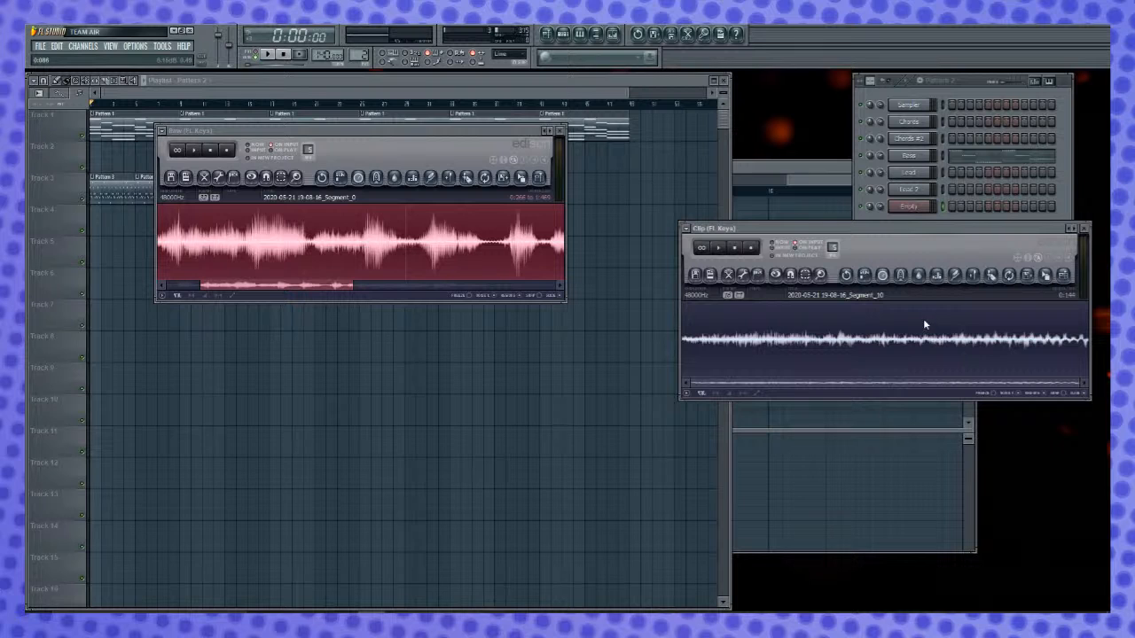
scroll(498, 266, down, 4)
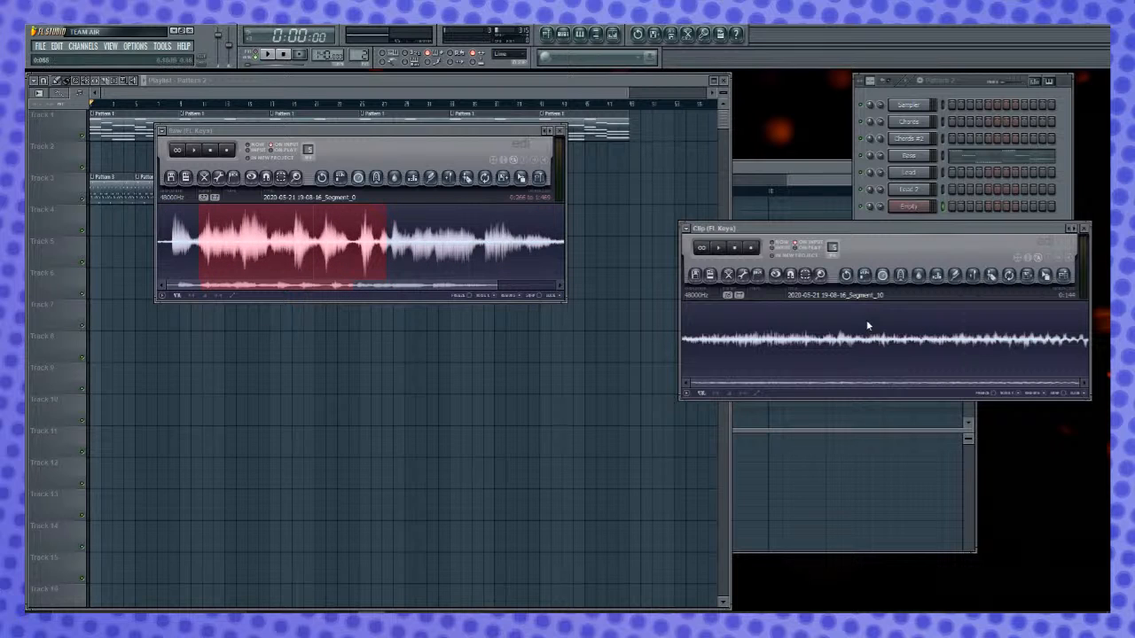
key(ctrl+a)
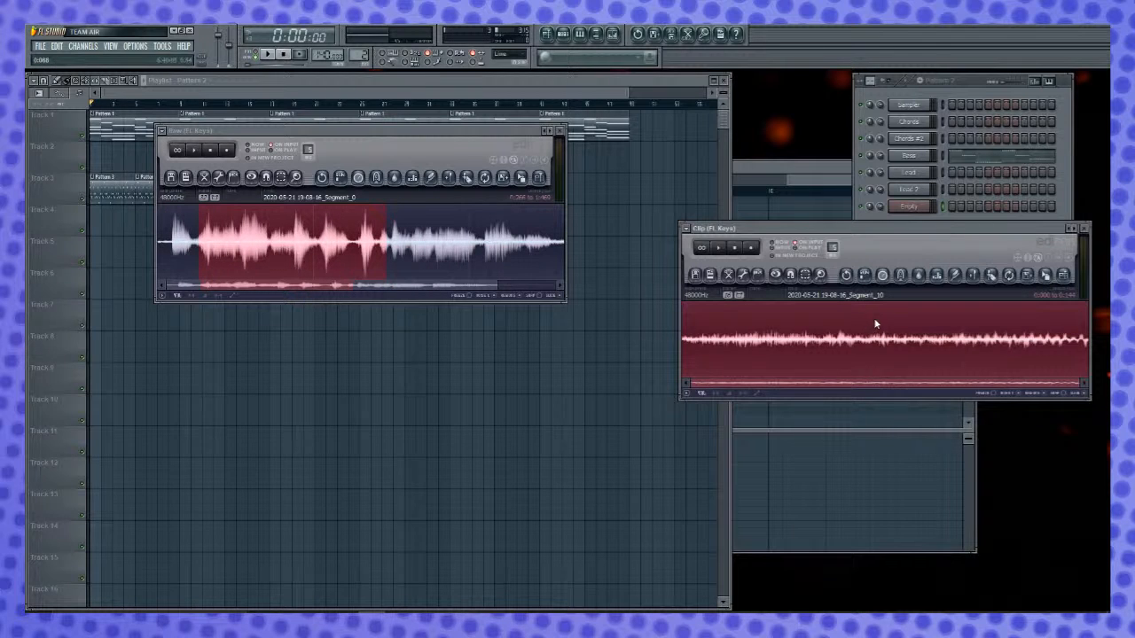
key(ctrl+n)
key(space)
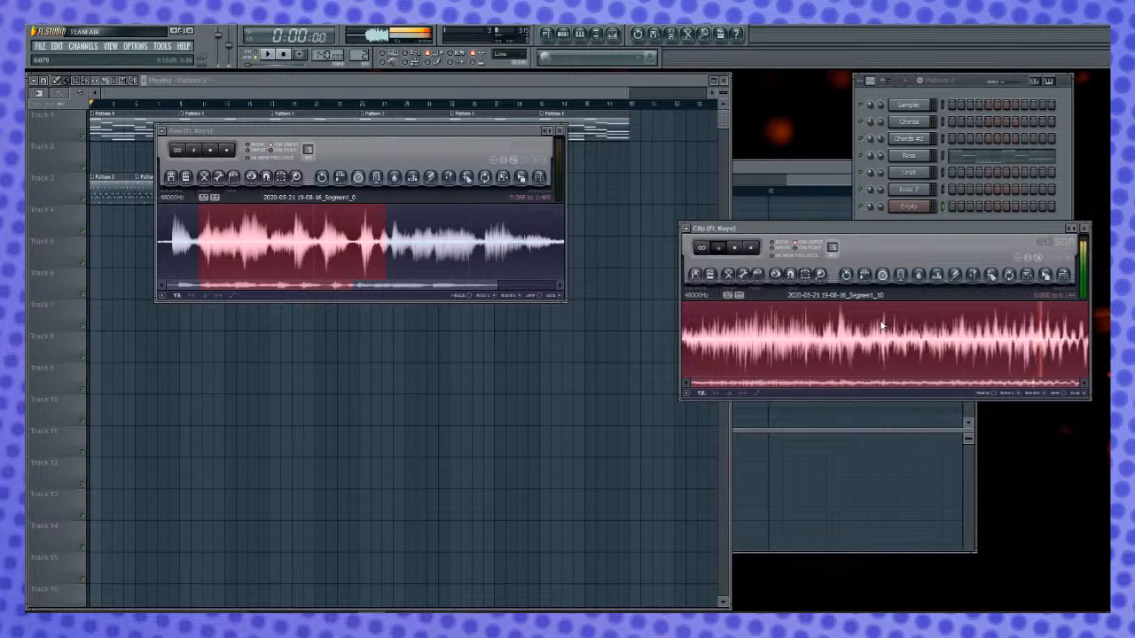
key(space)
- Fade out the second half of the clip and load it onto FPC Pad 2
click(899, 342)
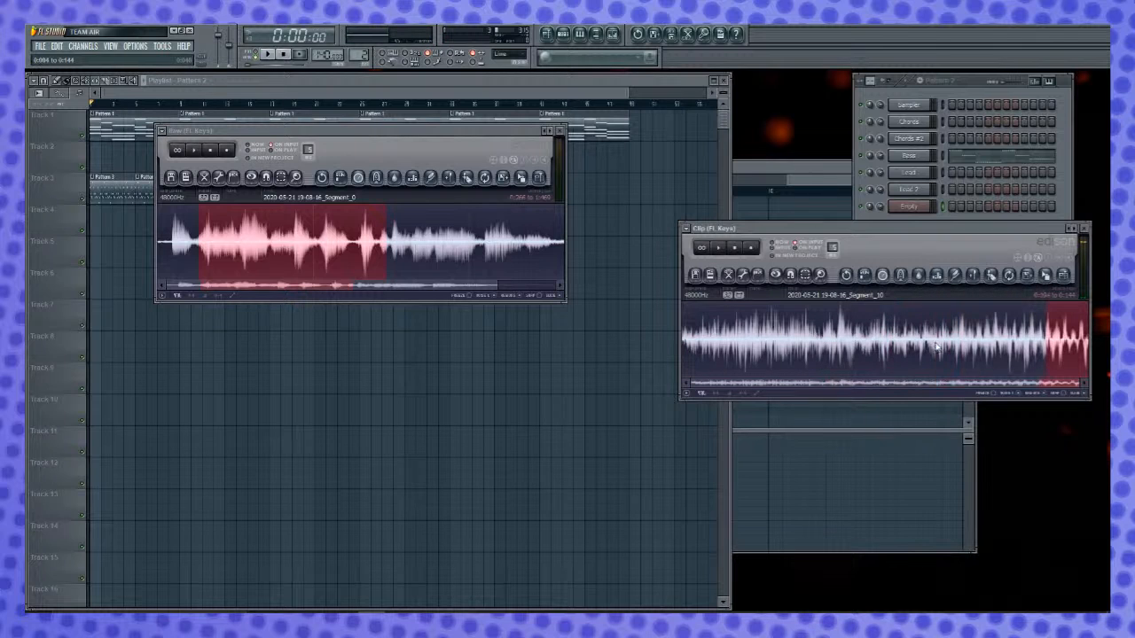
key(alt+o)
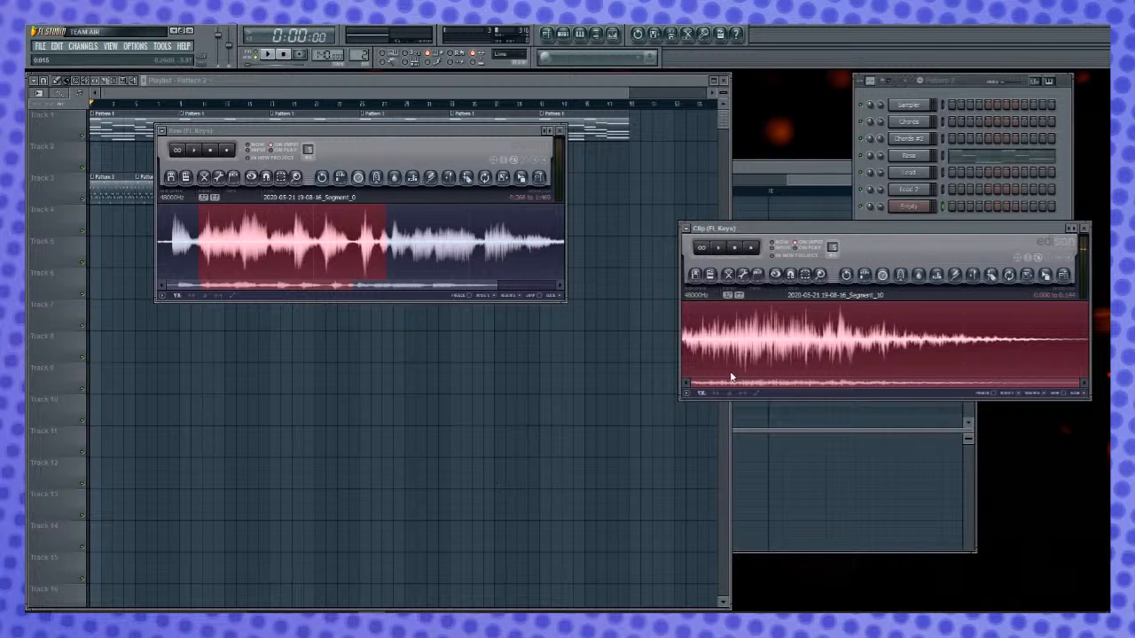
click(920, 209)
click(521, 156)
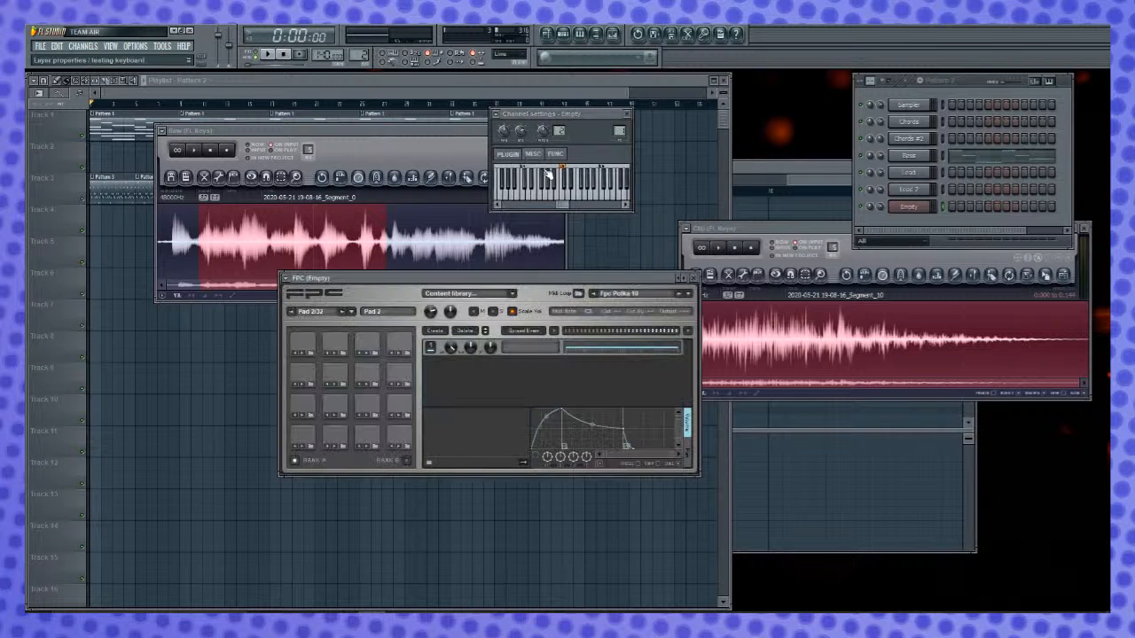
drag(824, 231, 855, 237)
drag(1085, 279, 448, 461)
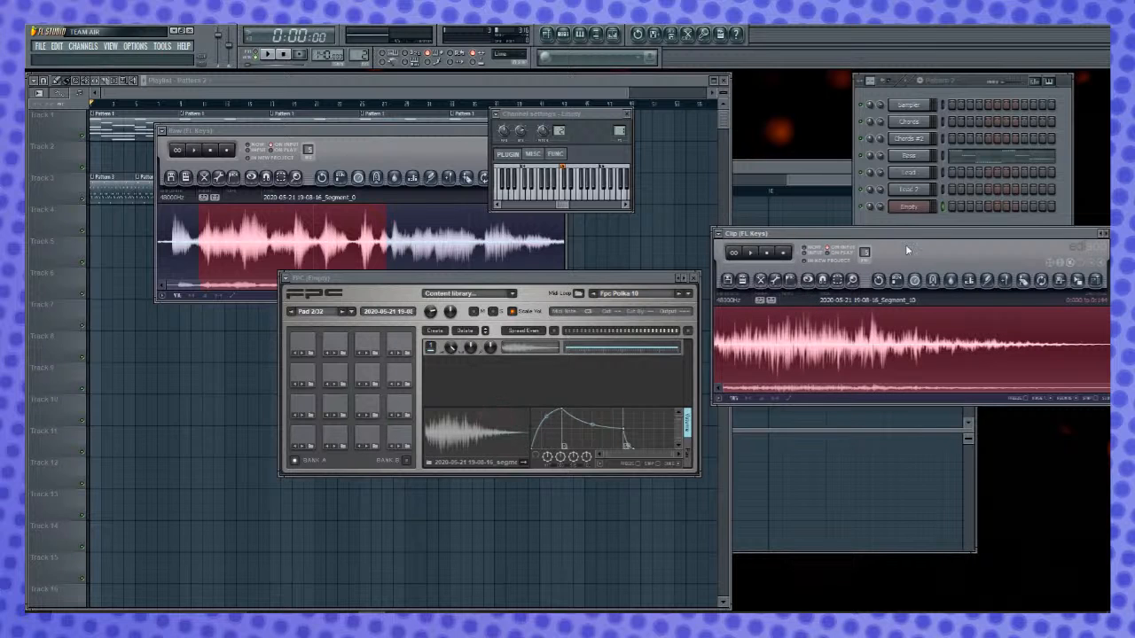
- Change the clip's coarse pitch and stretch it longer, and add the result as a second layer on FPC Pad 2
click(916, 280)
drag(549, 274, 550, 279)
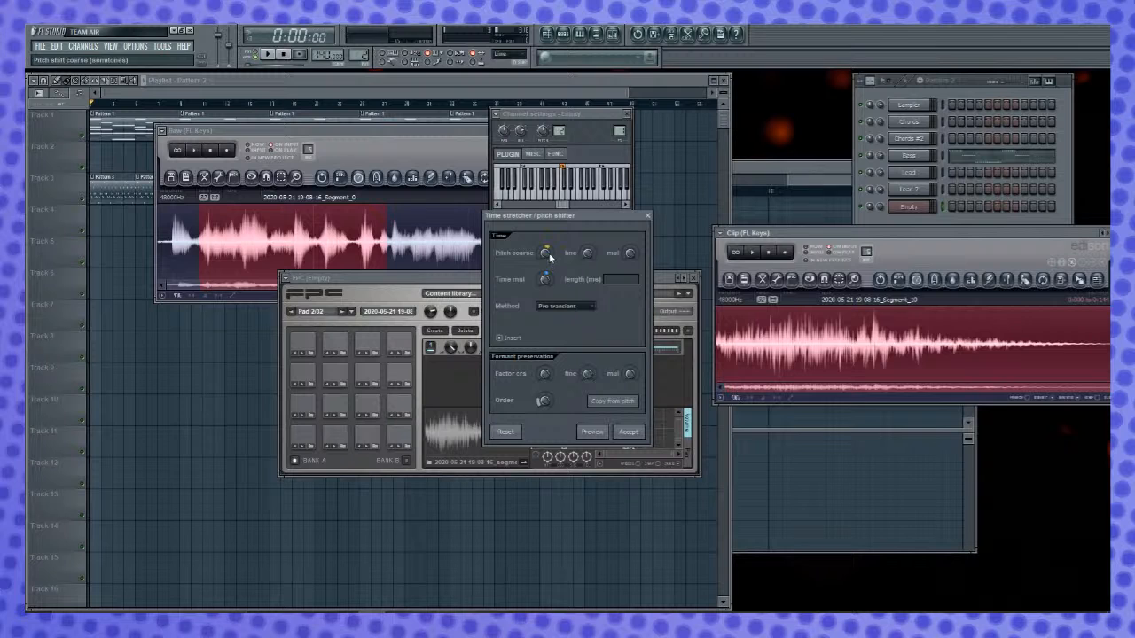
click(603, 433)
click(630, 433)
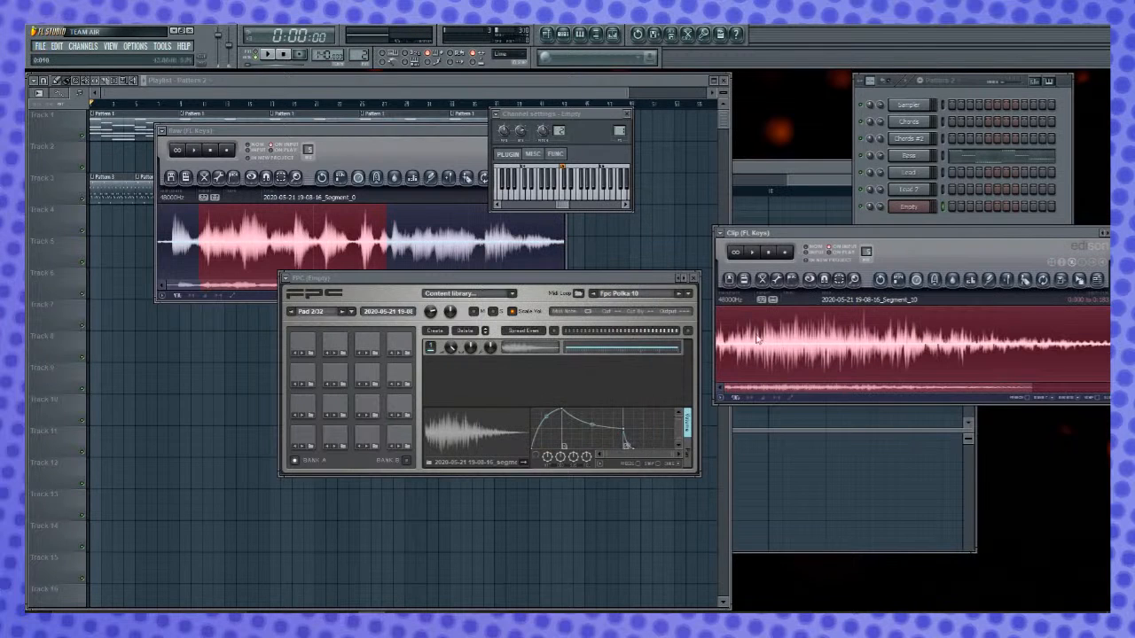
drag(1096, 278, 637, 399)
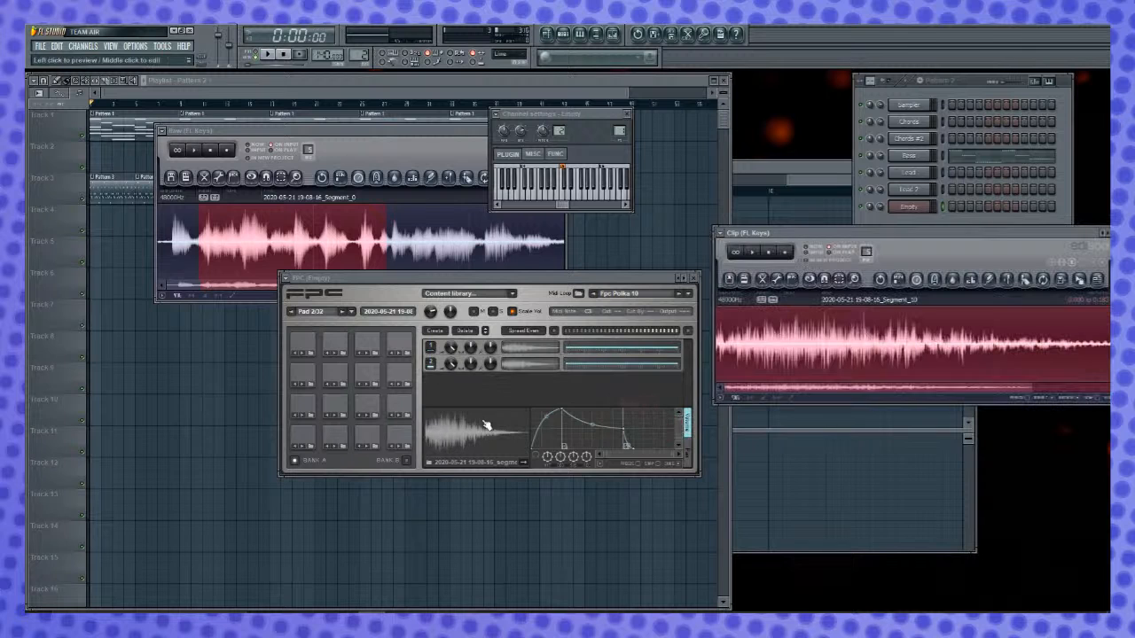
- Audition the layered sample on FPC Pad 2 repeatedly, comparing it with Pad 1 and checking Pad 3
click(340, 436)
click(340, 437)
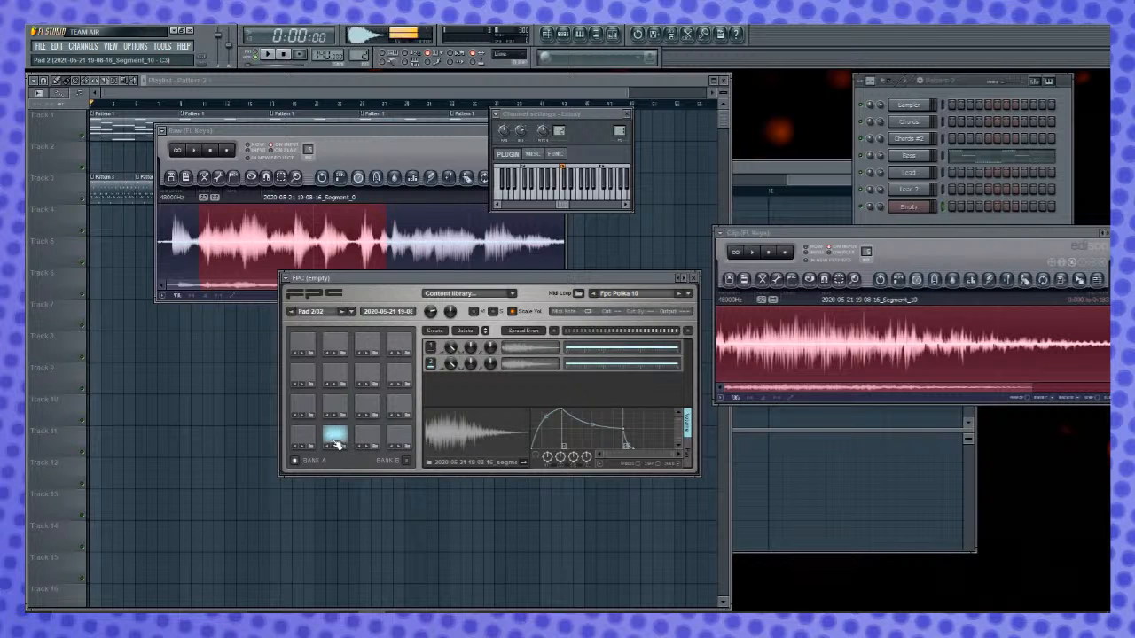
click(306, 438)
click(345, 439)
click(371, 438)
click(335, 436)
click(336, 436)
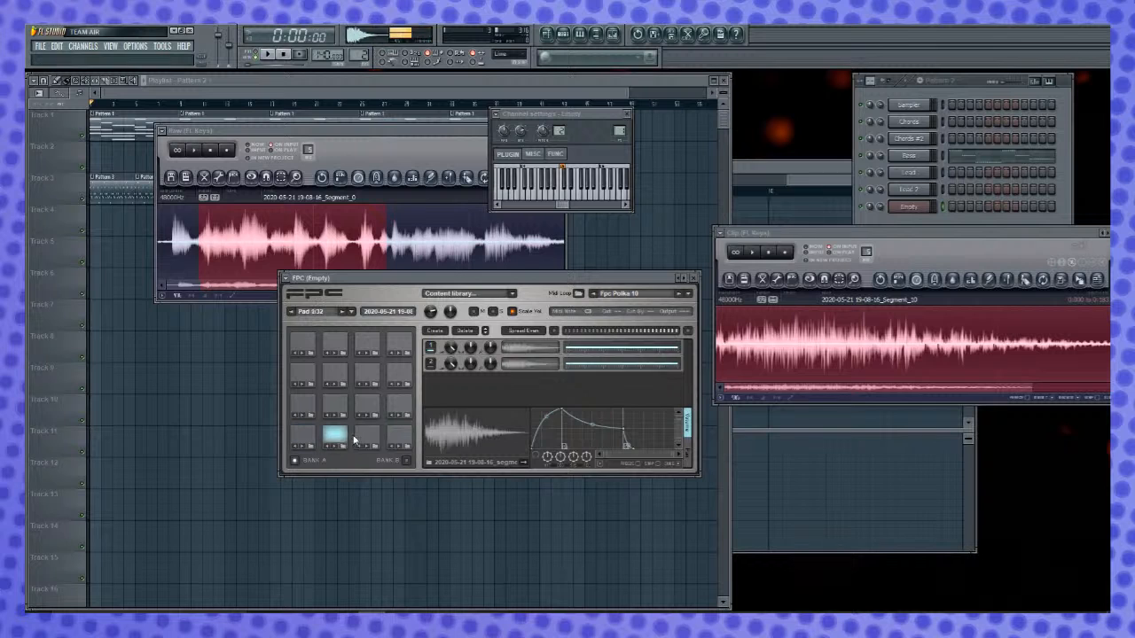
click(371, 438)
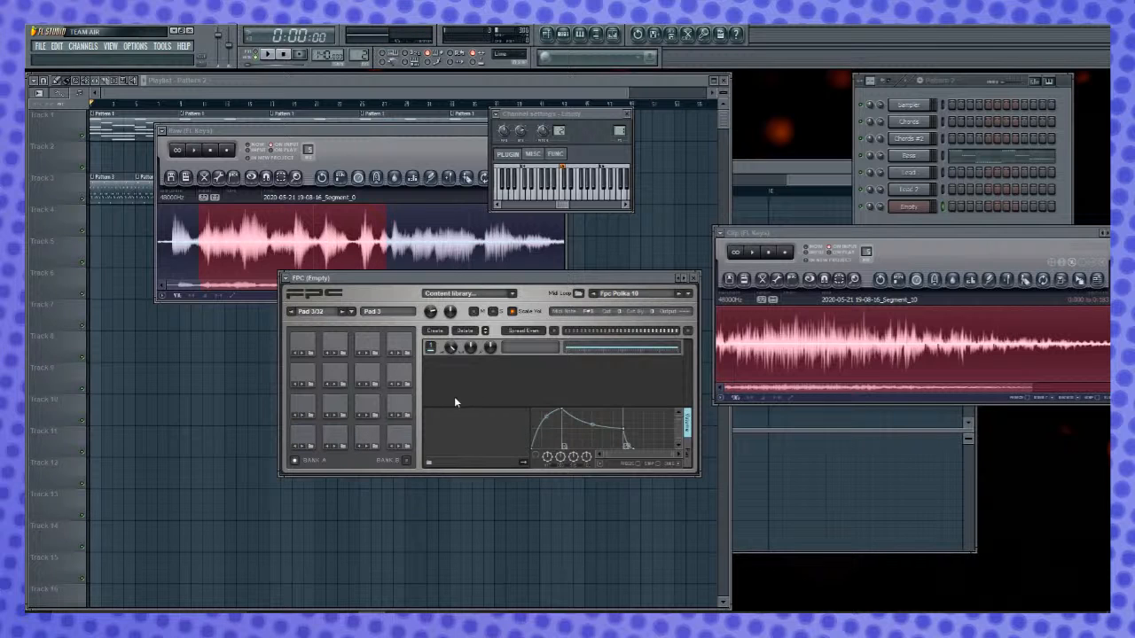
click(335, 439)
click(335, 439)
click(336, 436)
click(338, 433)
click(337, 433)
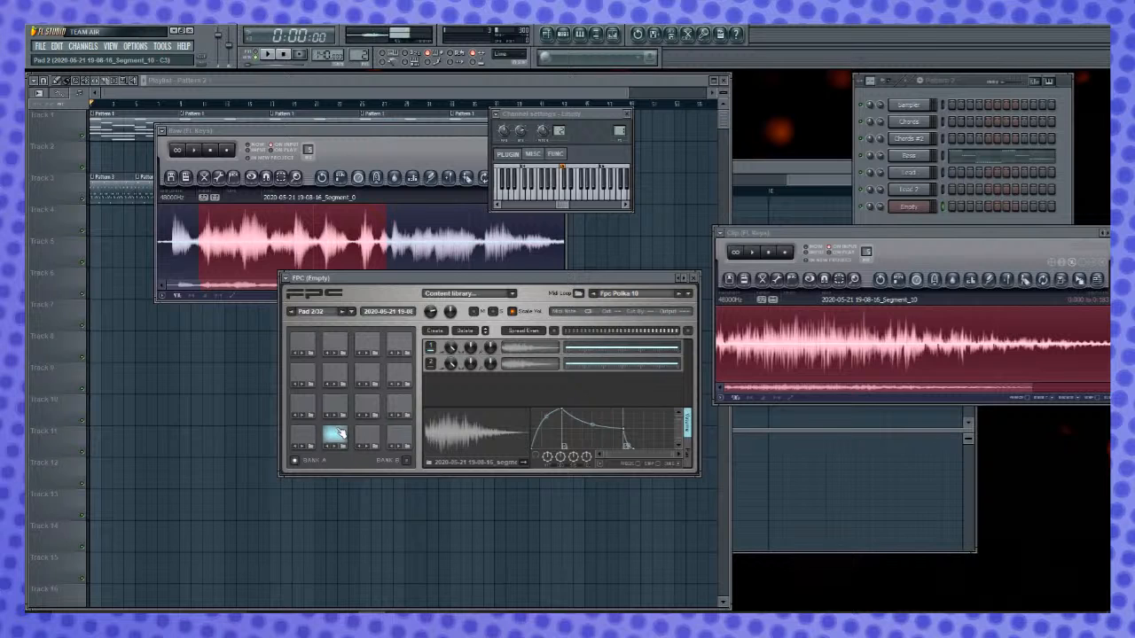
- Play the clip in the Clip Edison, delete its tail from about 0.1 s onward, and fade out most of the remainder
scroll(1002, 337, down, 2)
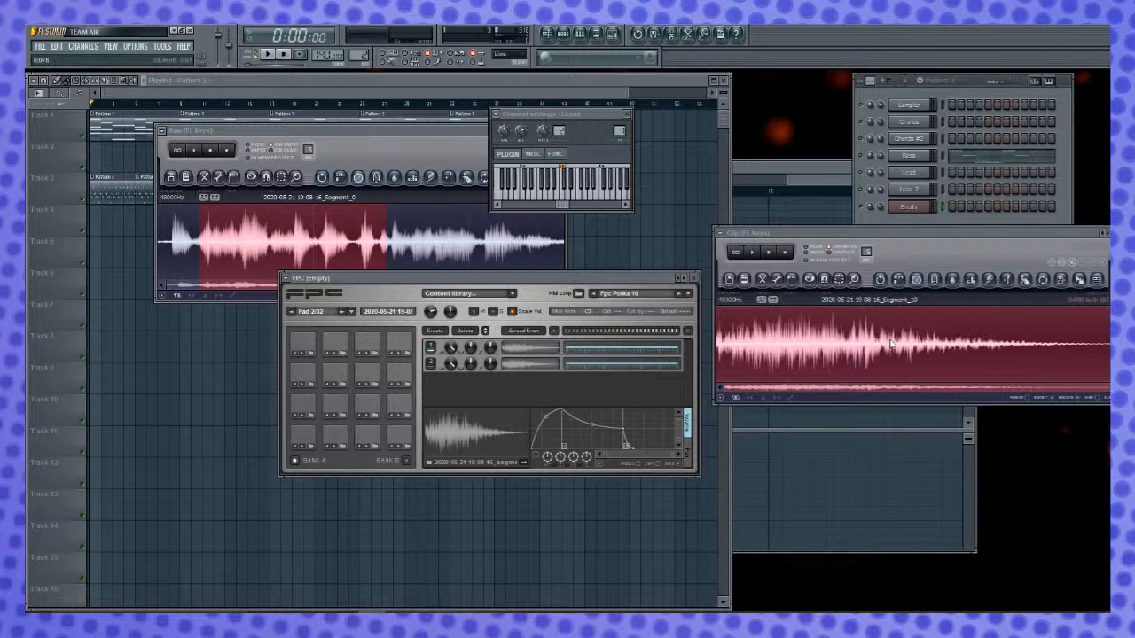
click(754, 254)
click(756, 255)
click(756, 255)
click(756, 255)
click(756, 255)
click(796, 344)
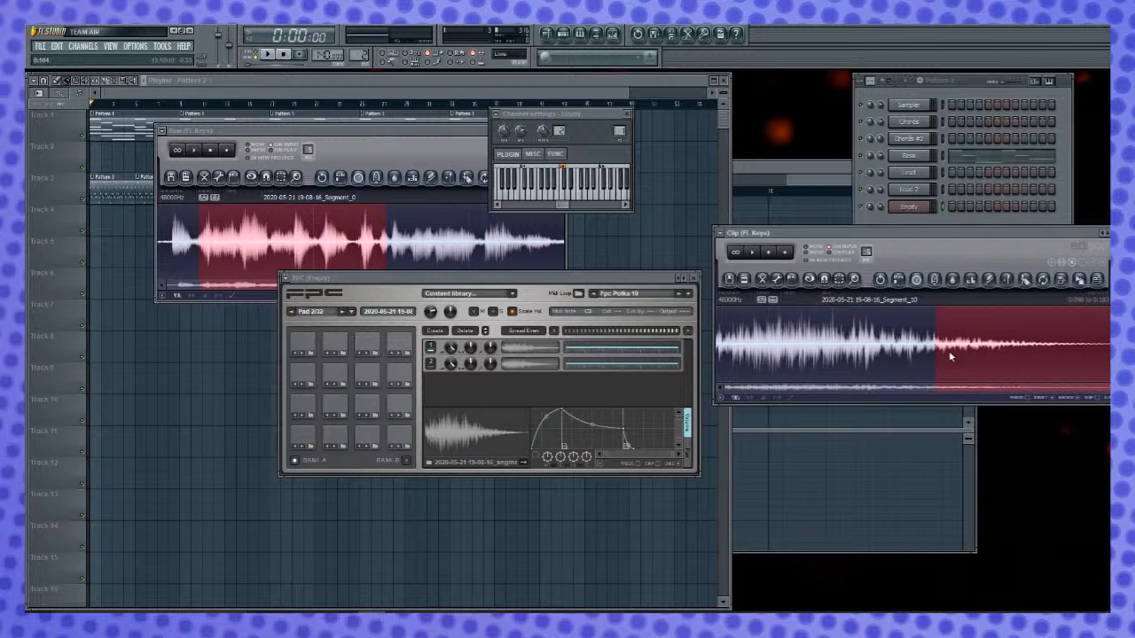
key(Delete)
drag(859, 349, 877, 348)
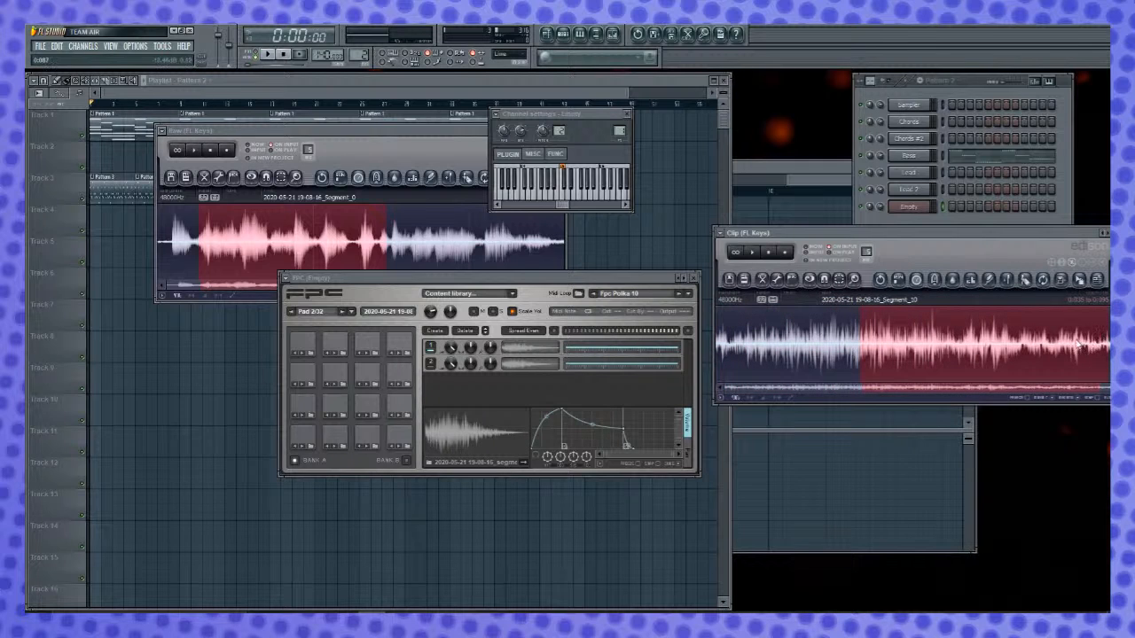
key(alt+o)
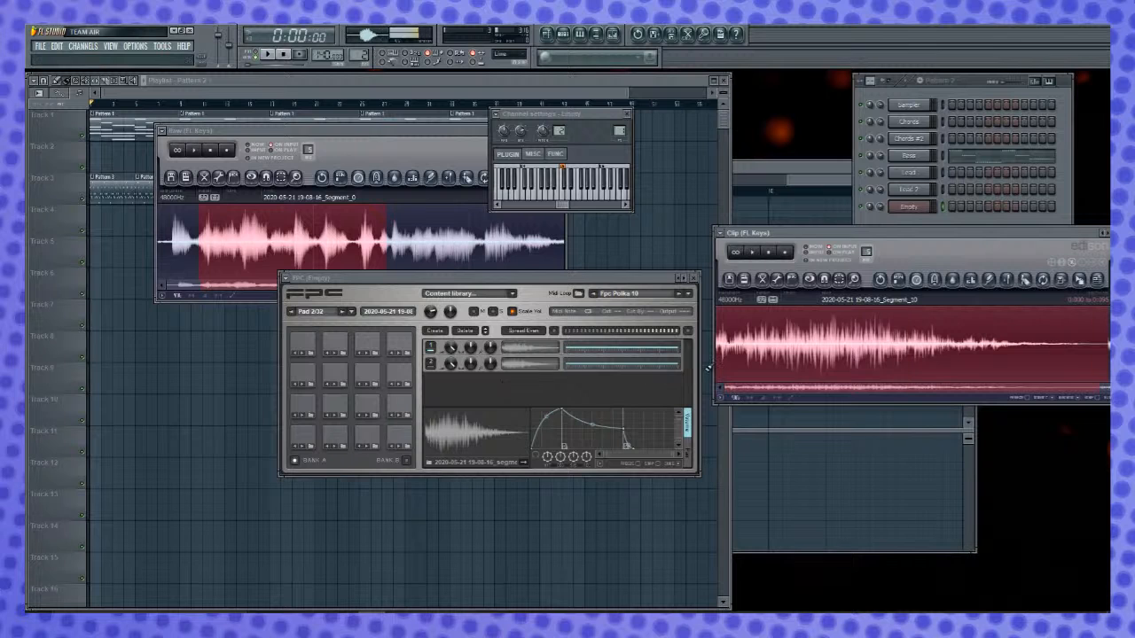
- Remove the extra layers on FPC Pad 2 and load the shortened clip onto the pad
drag(1079, 278, 490, 401)
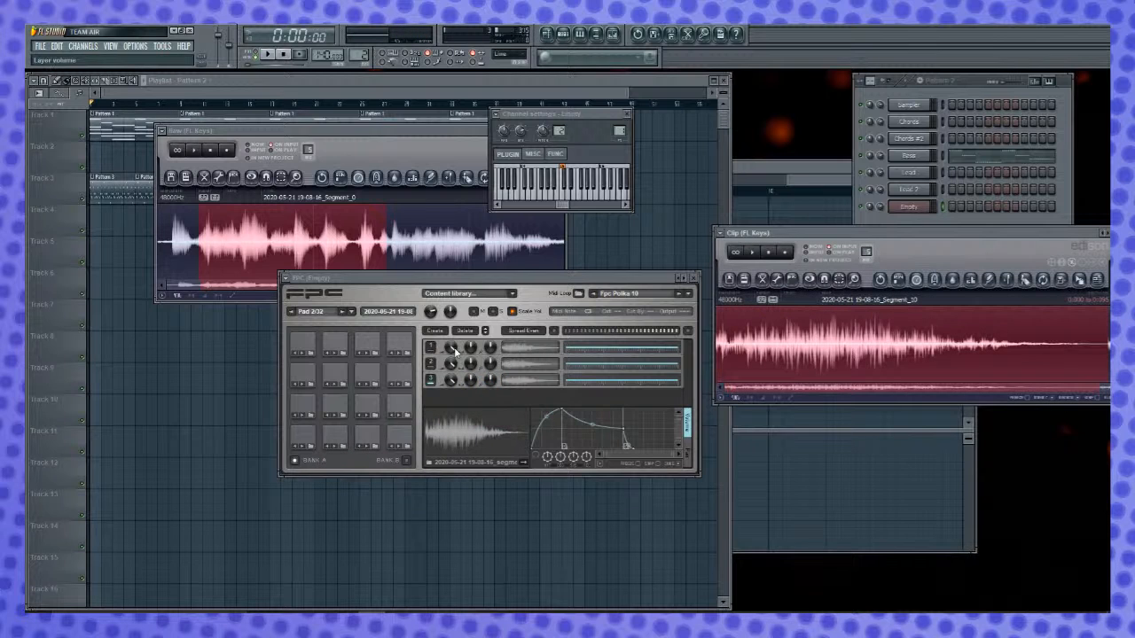
click(470, 331)
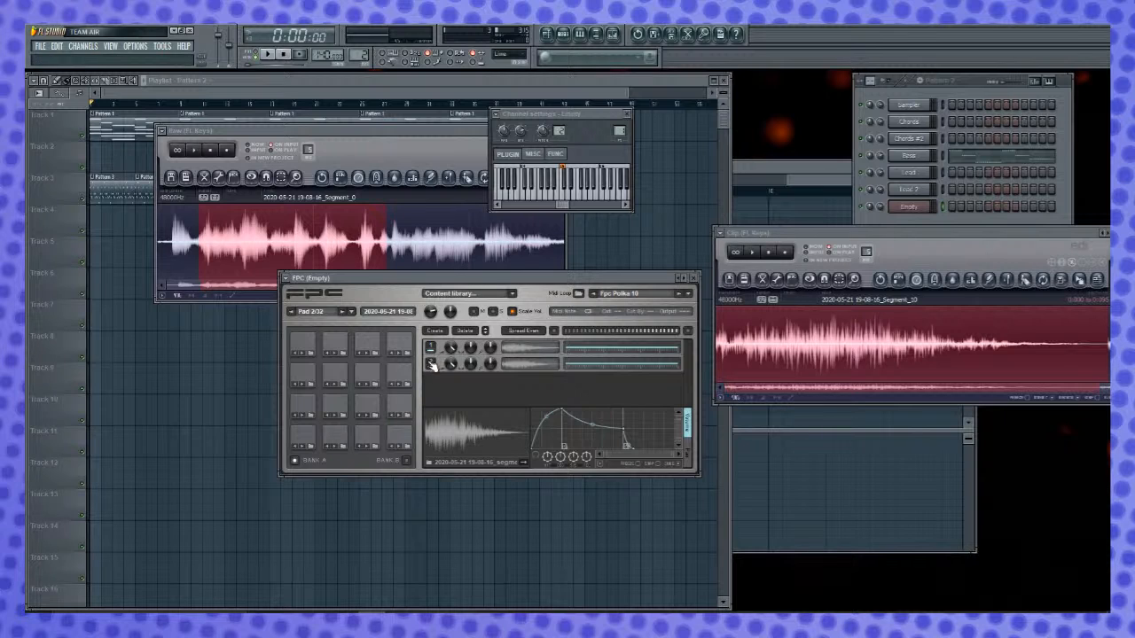
click(477, 330)
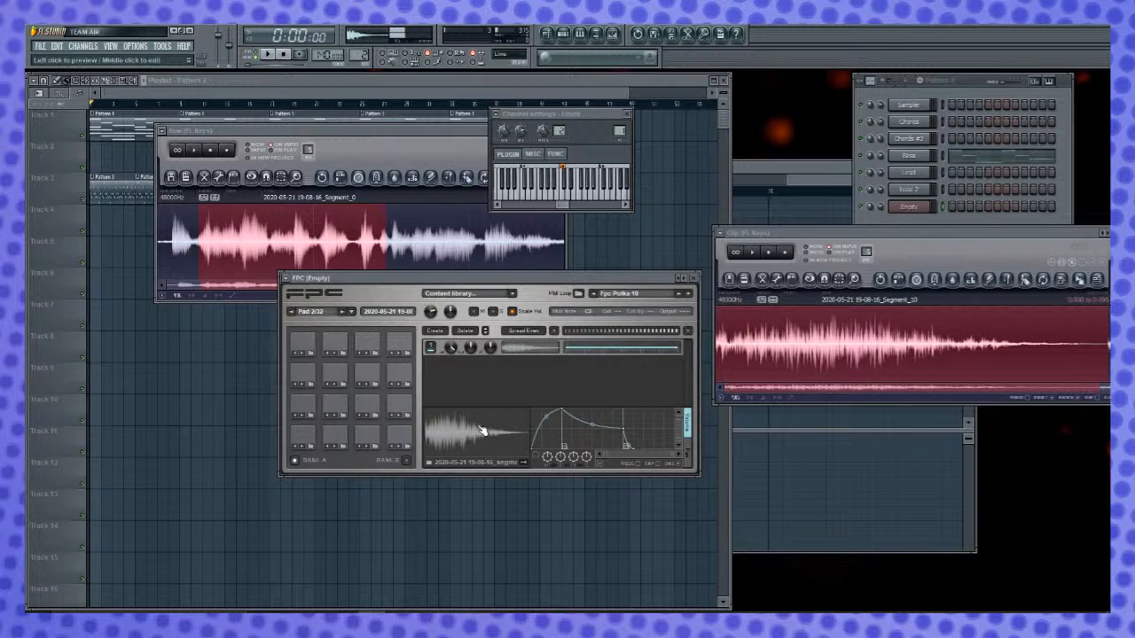
drag(1090, 278, 457, 397)
click(334, 435)
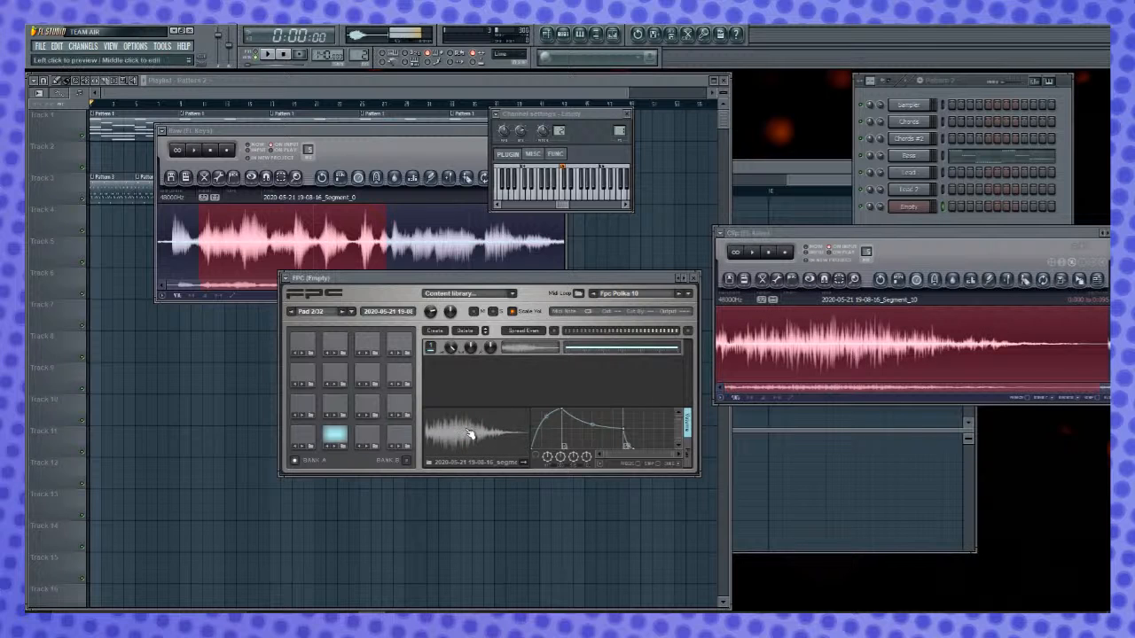
- Try to stretch the clip longer with the time stretcher and audition it
click(916, 279)
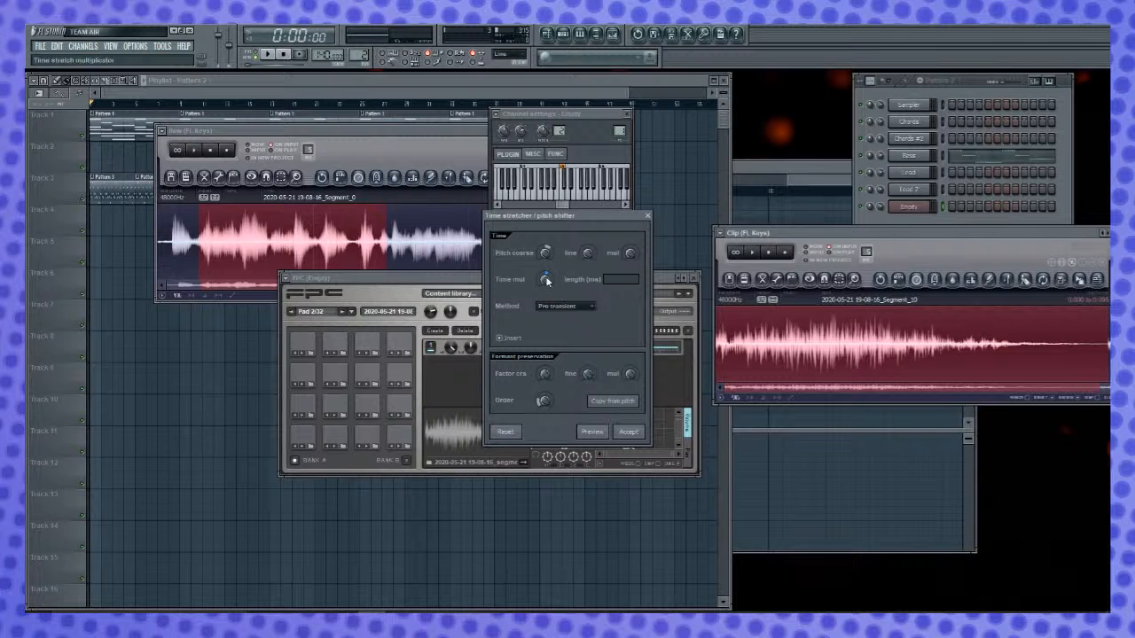
click(628, 431)
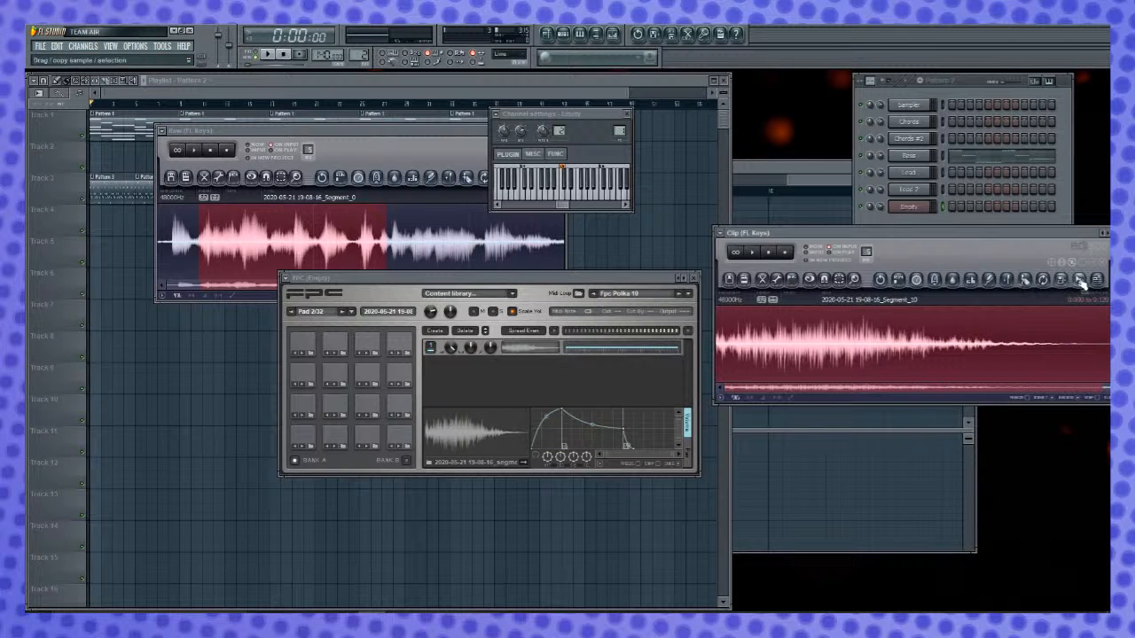
key(space)
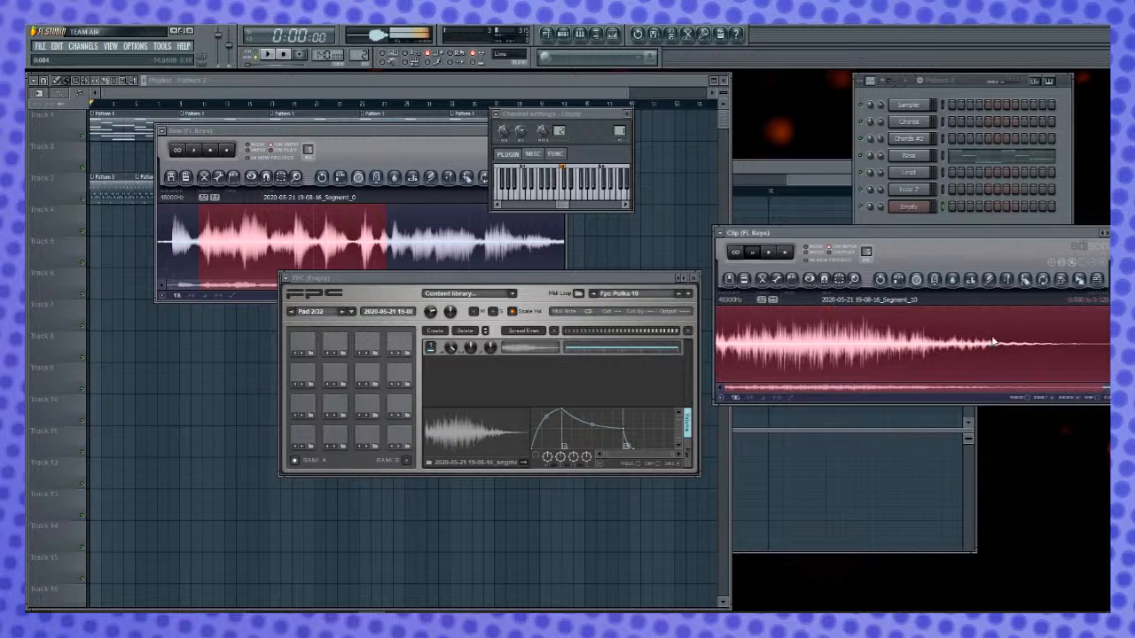
- Pitch-shift the clip without stretching it, add the result as a second layer on FPC Pad 2, and audition the pad
click(919, 280)
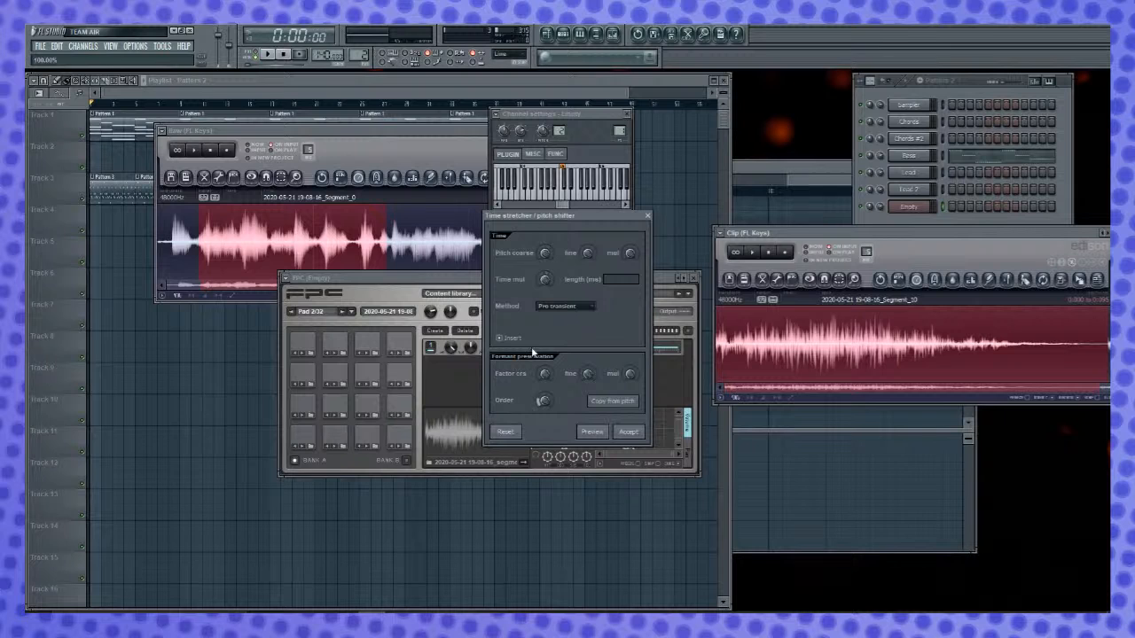
scroll(550, 253, up, 3)
click(604, 434)
click(635, 432)
drag(1080, 278, 487, 381)
click(333, 435)
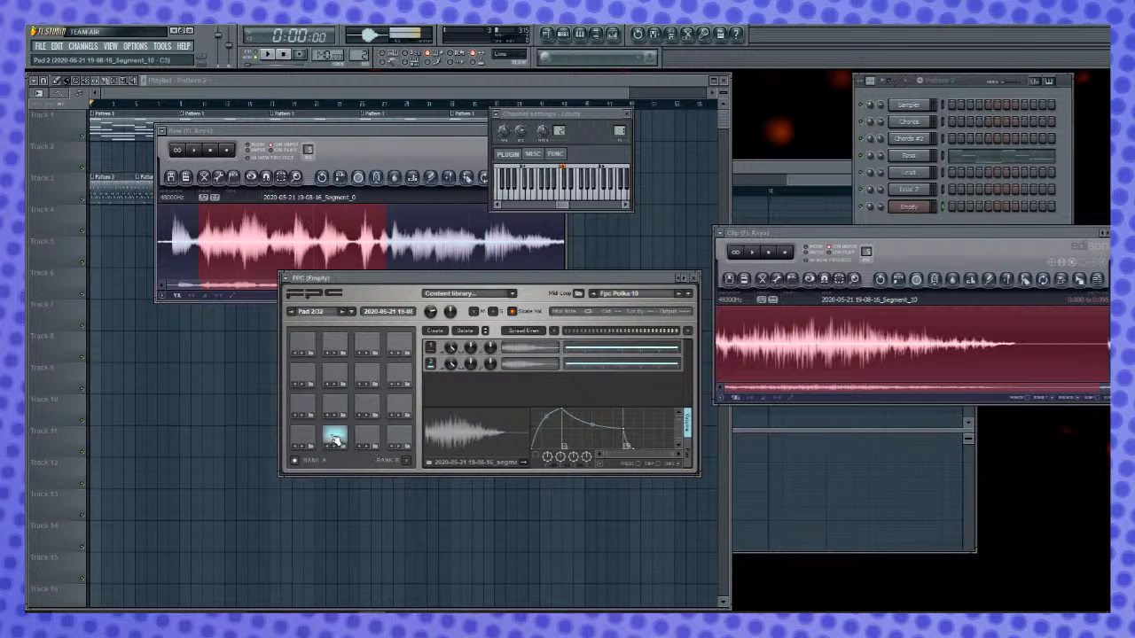
click(340, 434)
click(340, 435)
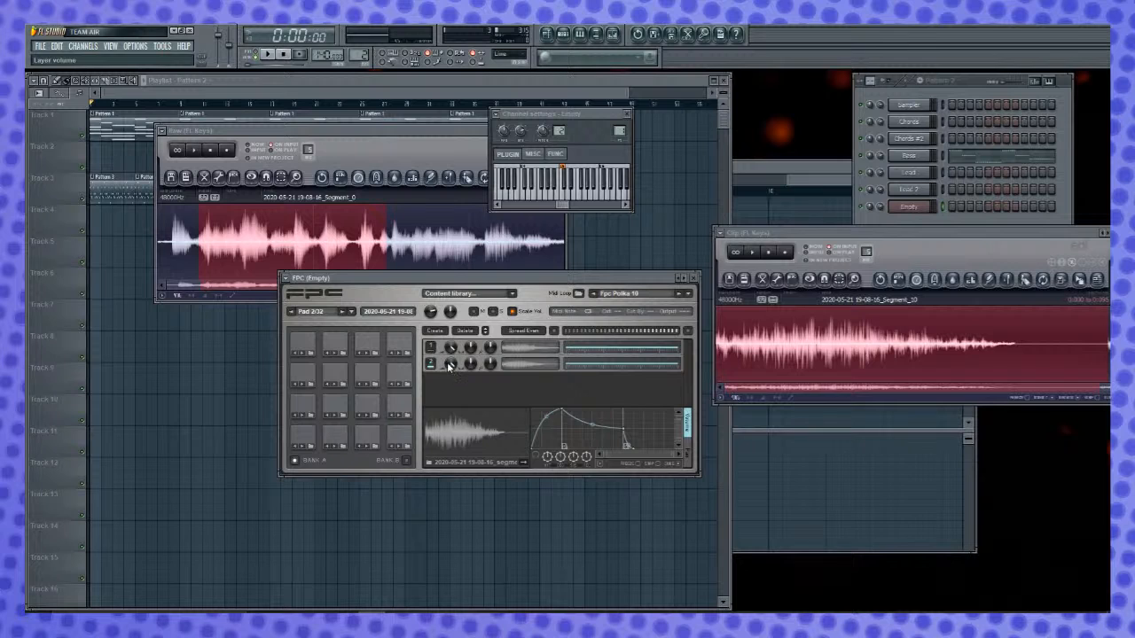
click(340, 439)
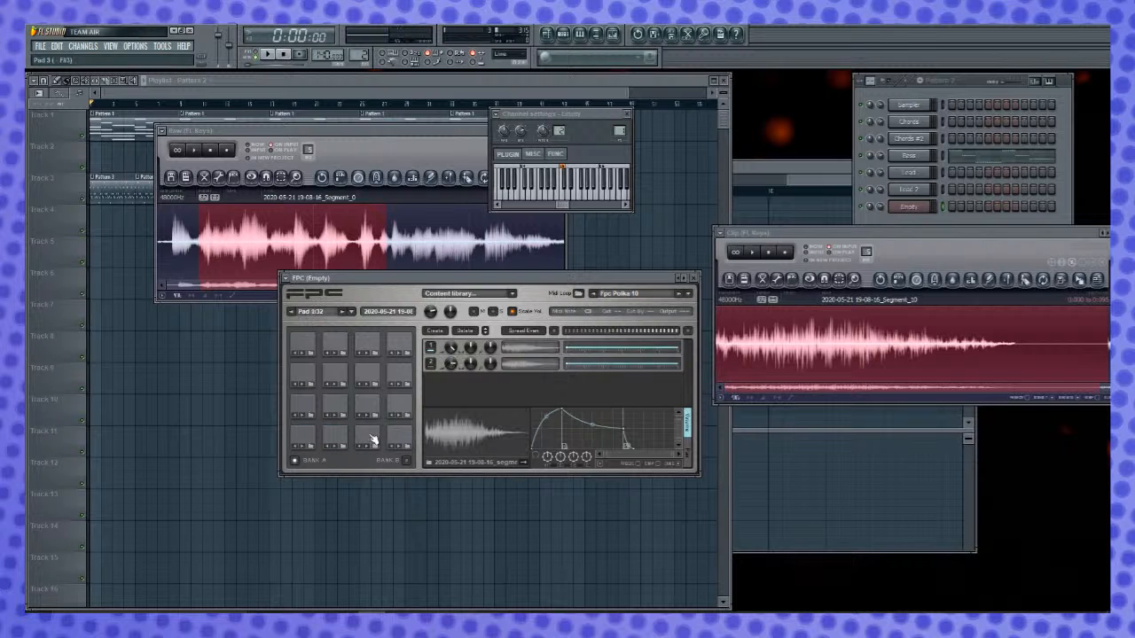
- Make FPC Pad 3 active and narrow the Raw recording's selection to the short transient at about 1.304 to 1.327 s
click(374, 439)
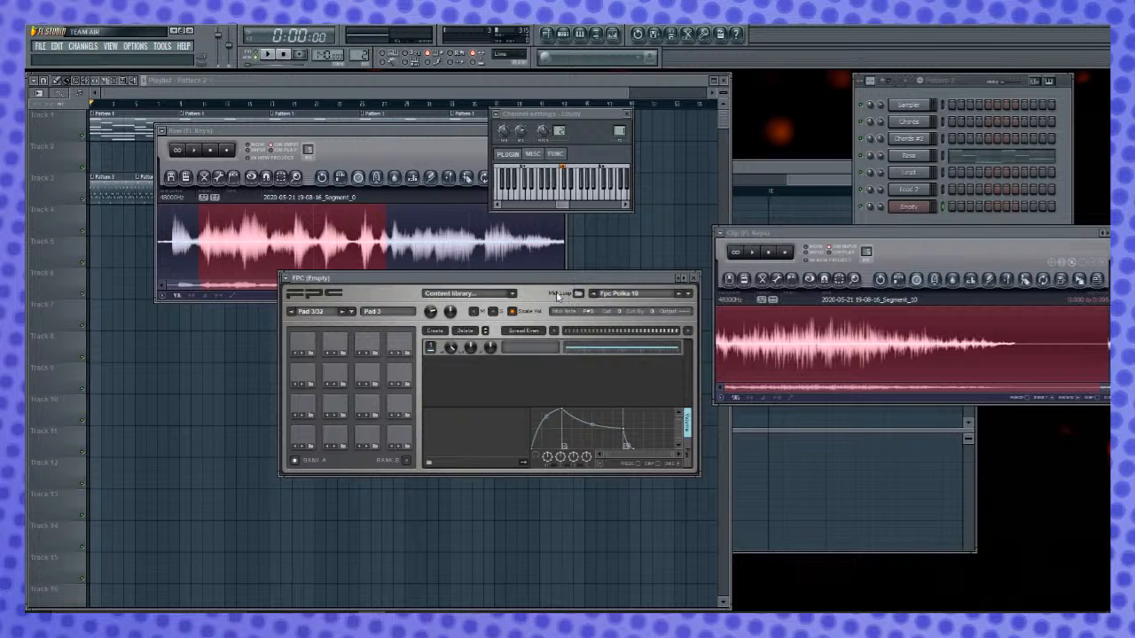
click(474, 199)
drag(343, 248, 198, 254)
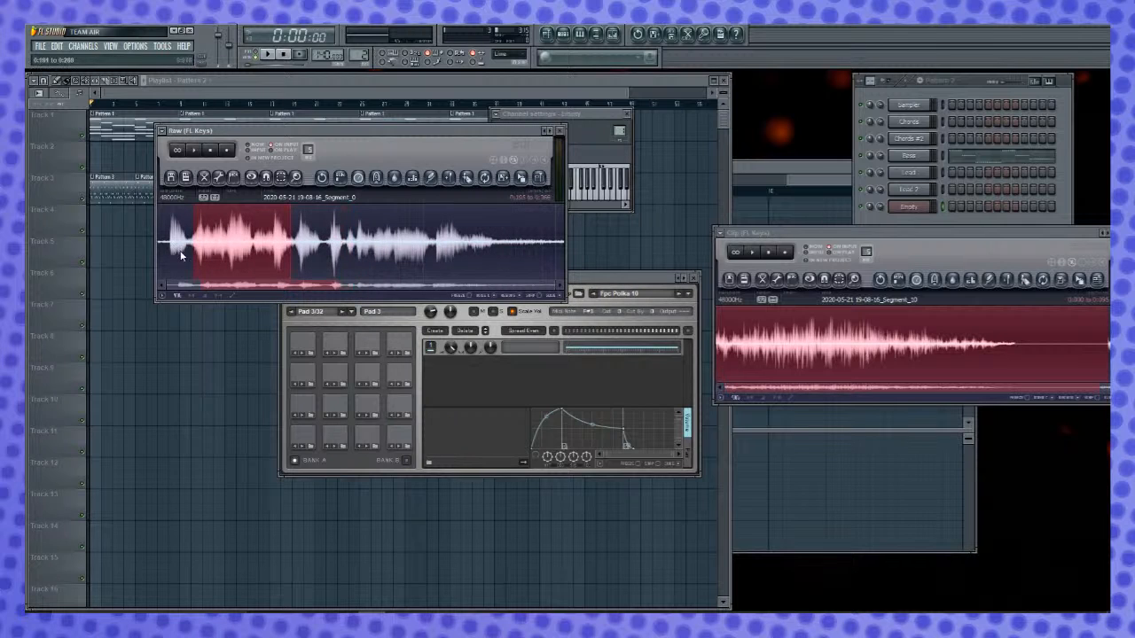
drag(360, 242, 373, 244)
drag(194, 248, 337, 249)
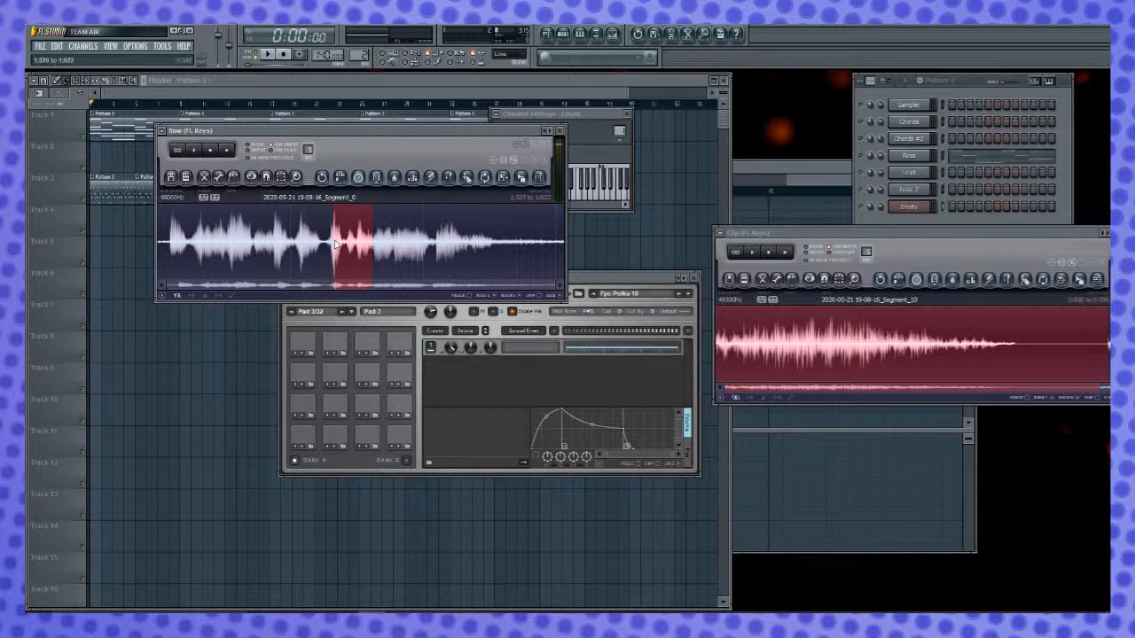
scroll(328, 246, up, 4)
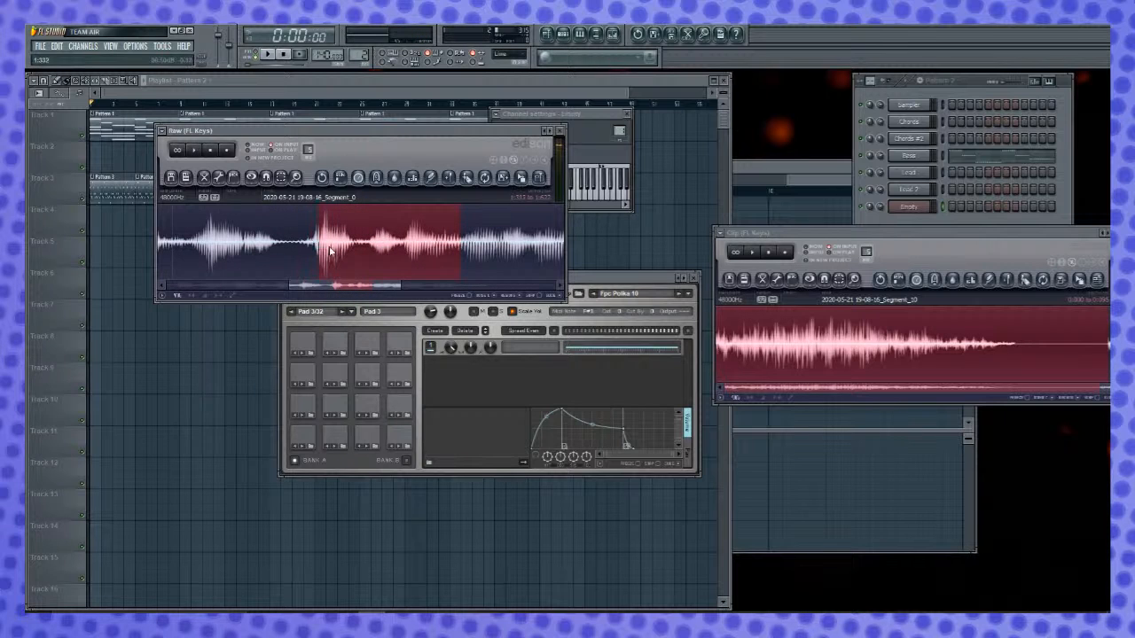
drag(351, 247, 334, 246)
key(space)
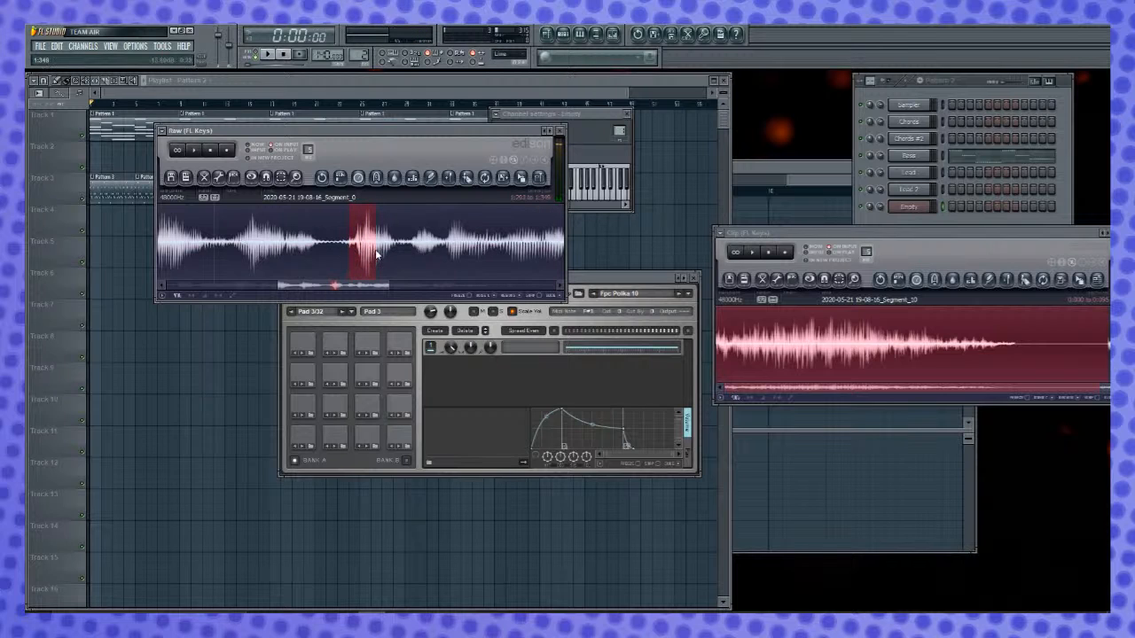
drag(361, 254, 359, 255)
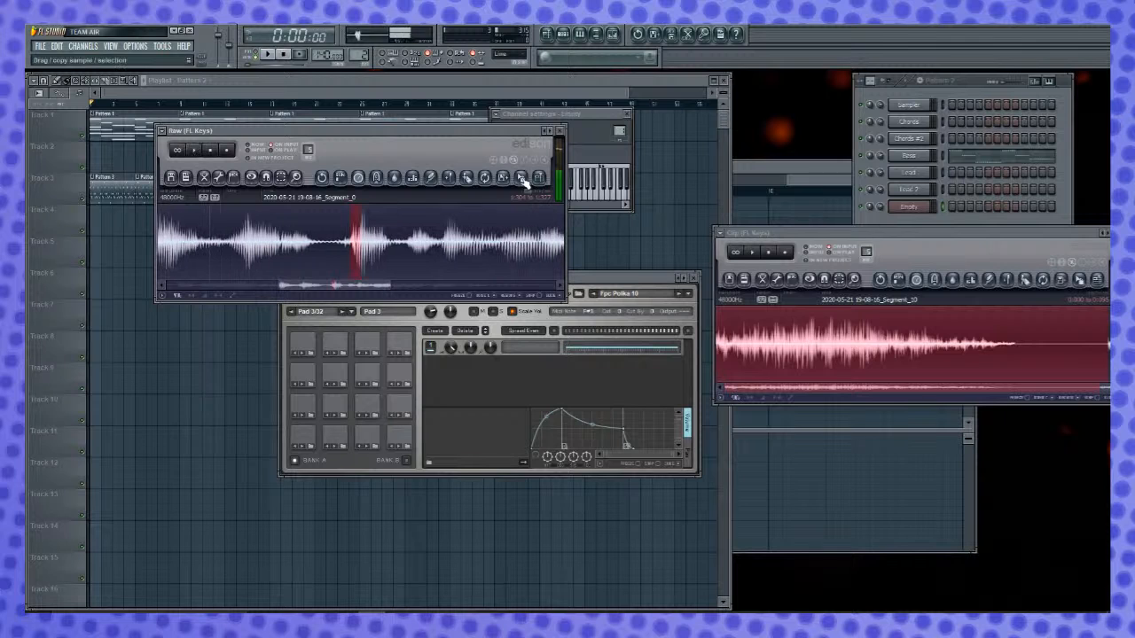
- Load the selected transient onto FPC Pad 3 and copy it into the Clip Edison, selecting the whole clip there
drag(523, 178, 466, 395)
click(369, 439)
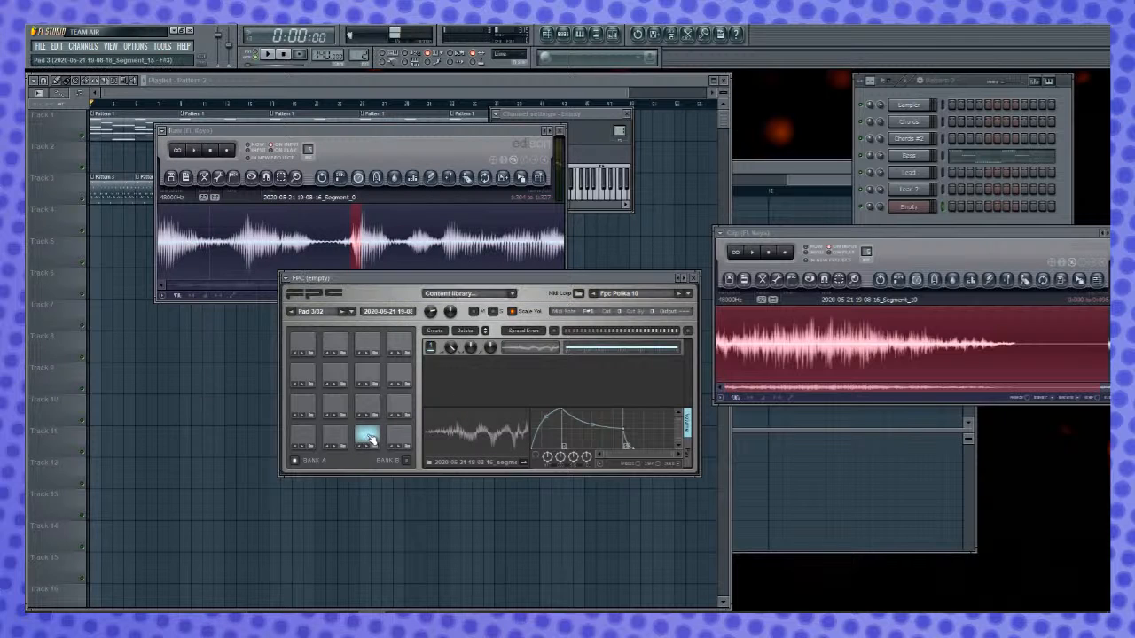
drag(523, 177, 806, 329)
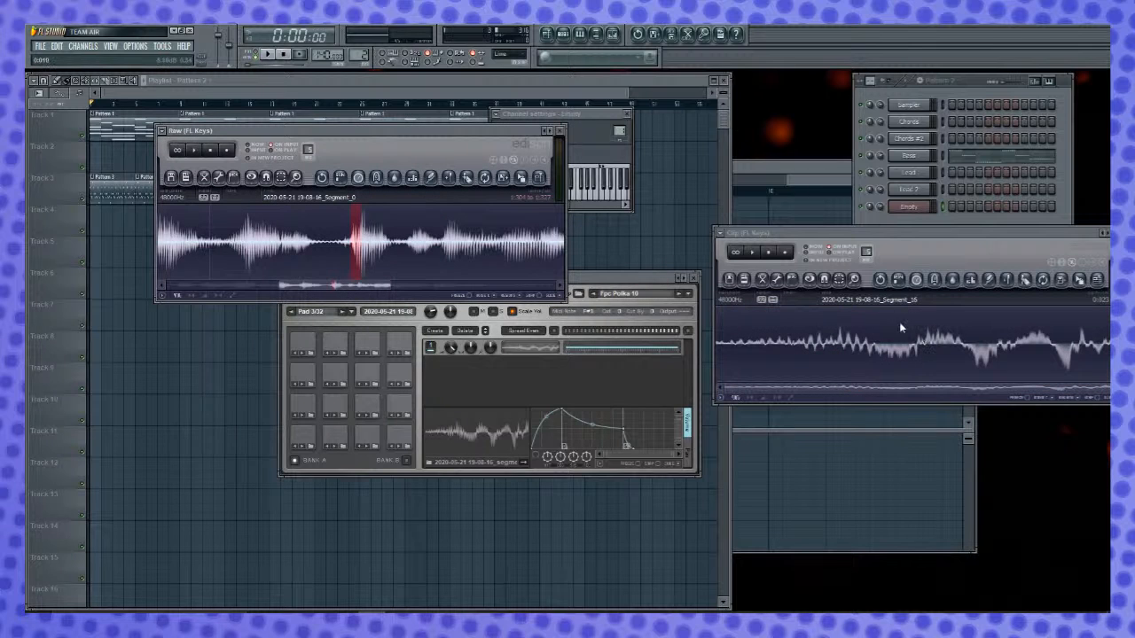
click(960, 278)
drag(940, 228, 939, 234)
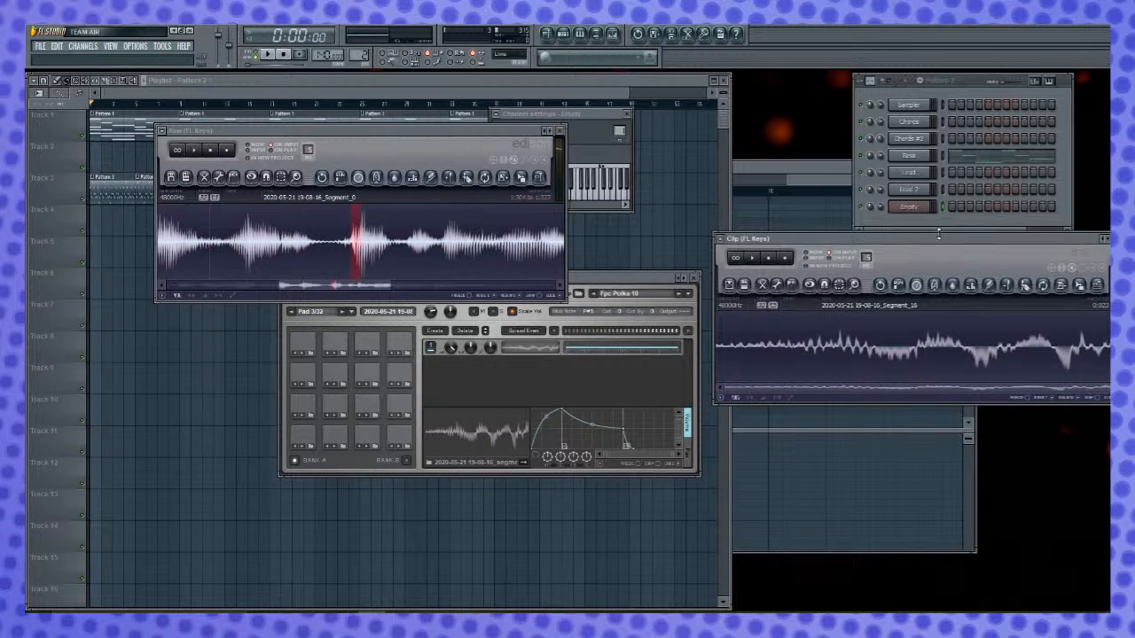
key(ctrl+a)
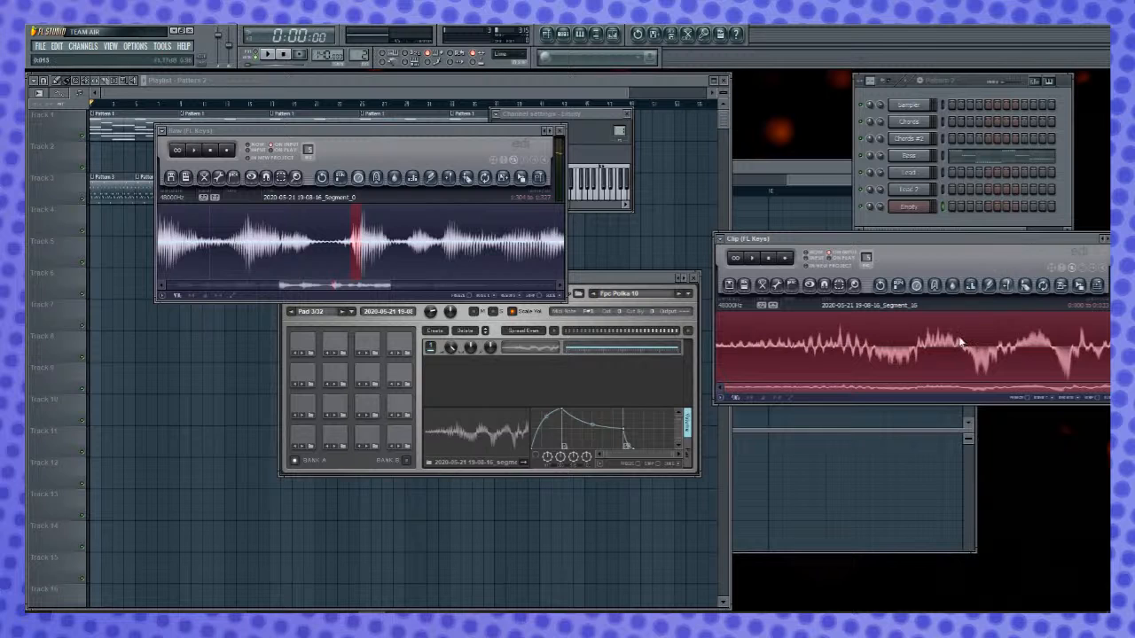
drag(1008, 236, 692, 241)
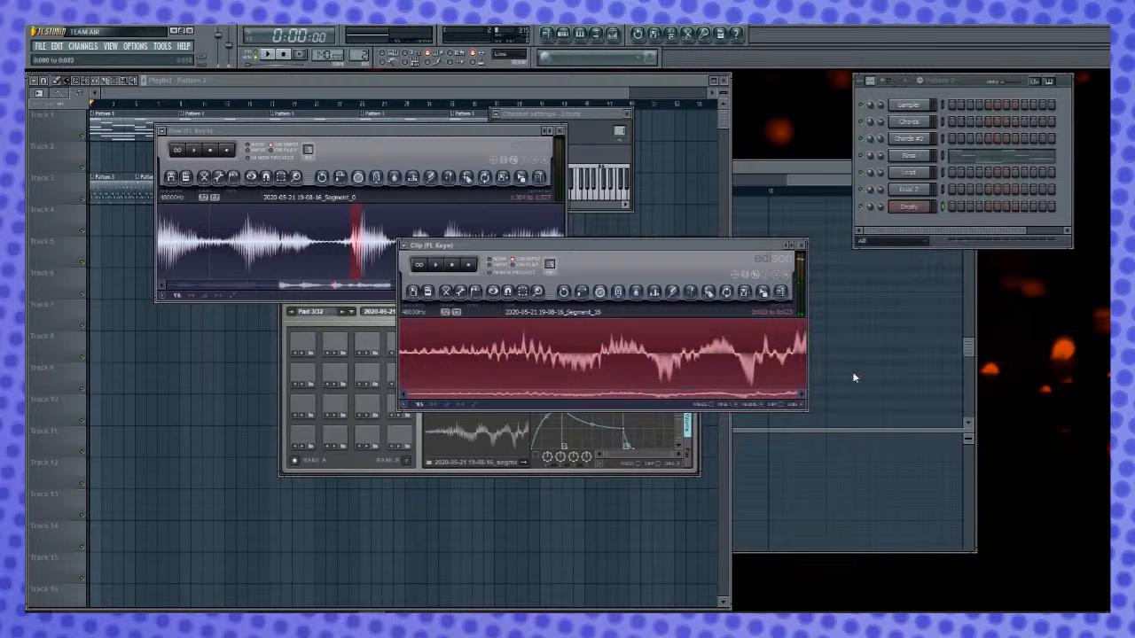
- Fade out the final part of the transient clip, and audition the whole clip
drag(803, 359, 628, 356)
key(alt+o)
key(space)
key(ctrl+a)
key(space)
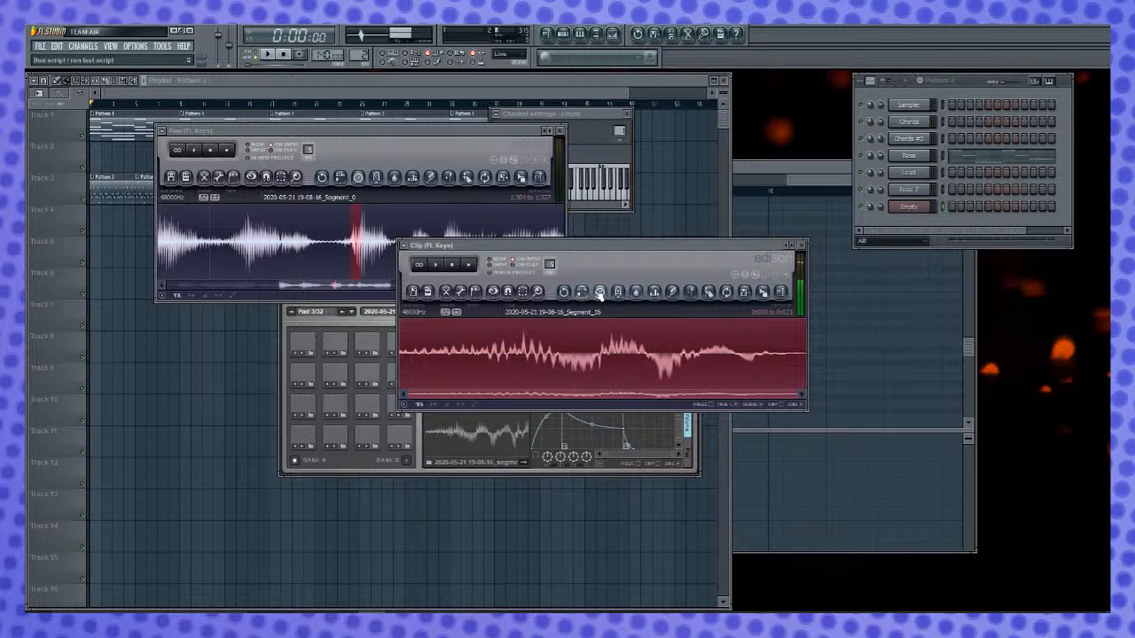
- Change the clip's coarse pitch and shorten it to about 0.018 s, and add the result to FPC Pad 3
key(alt+t)
mouse_move(546, 253)
mouse_down()
mouse_move(553, 272)
mouse_move(547, 257)
mouse_up()
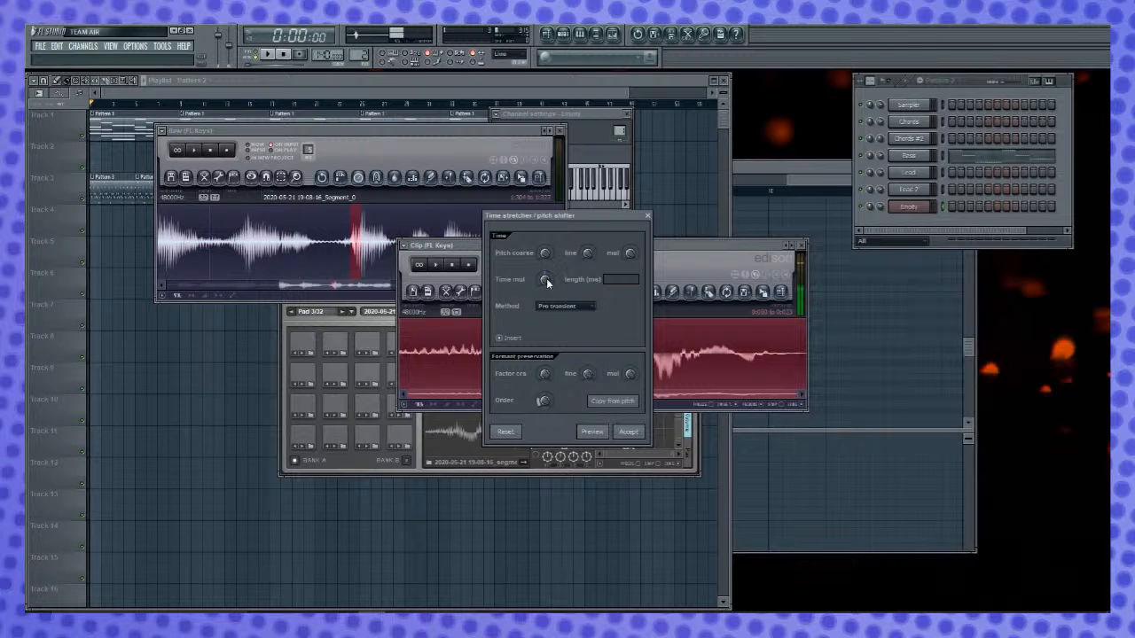
drag(547, 280, 547, 289)
click(629, 432)
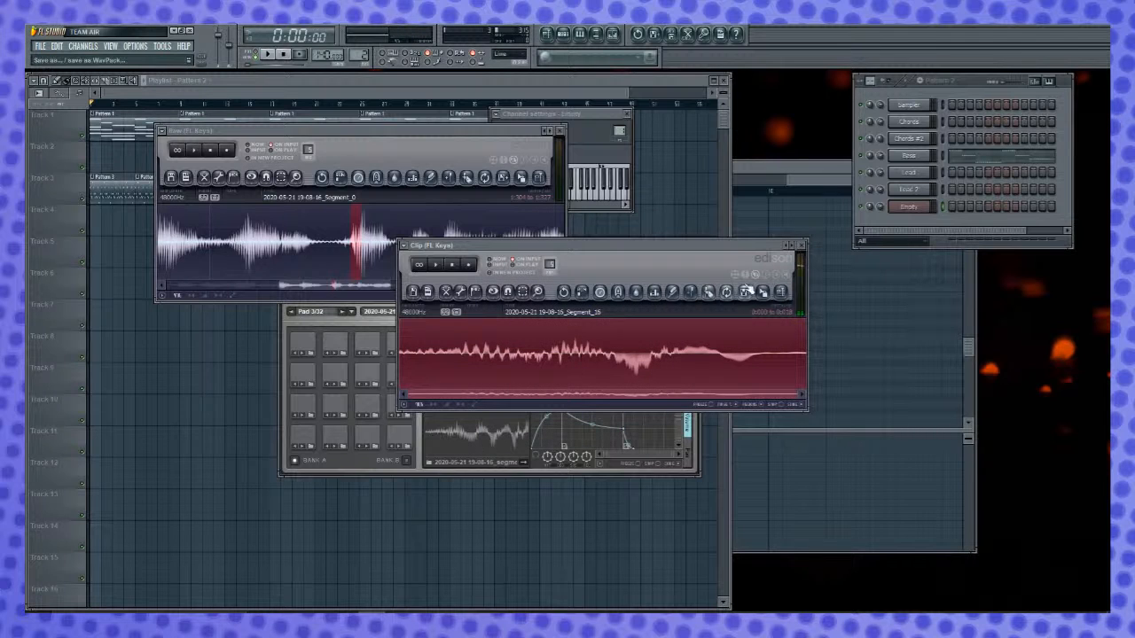
click(367, 436)
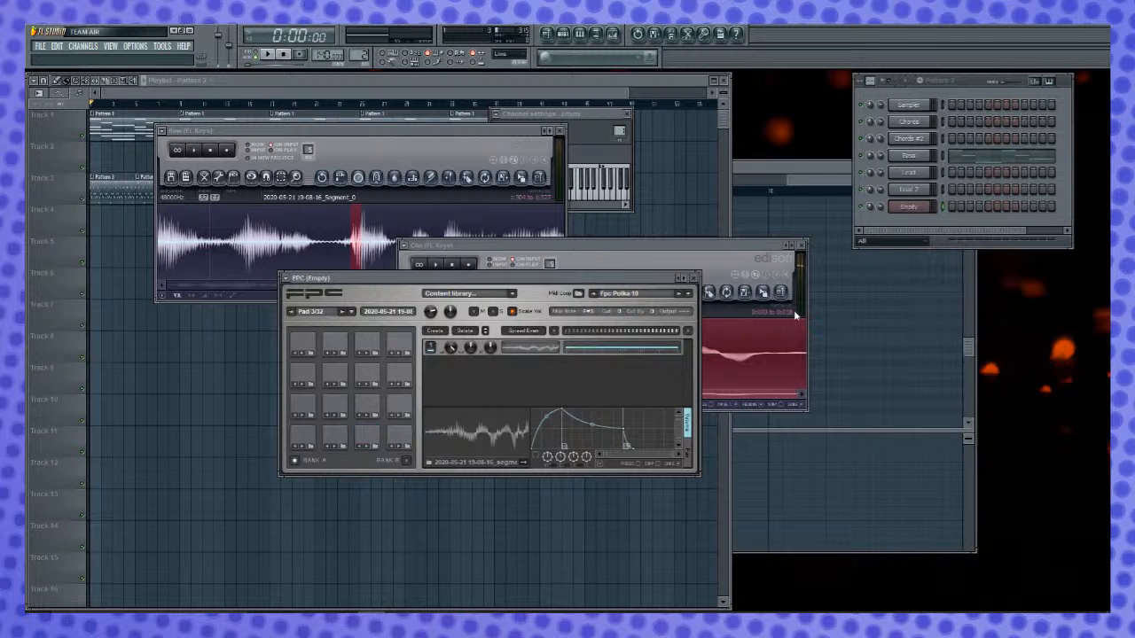
drag(764, 293, 504, 365)
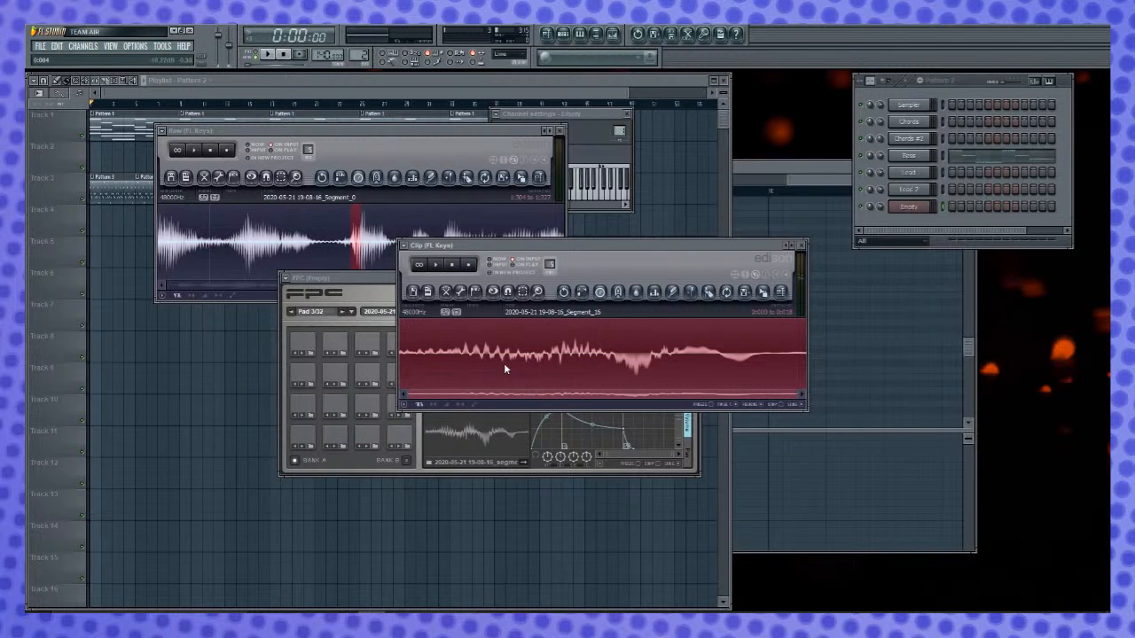
- Close the Clip Edison, delete the first layer of FPC Pad 3, and audition the pad
click(803, 245)
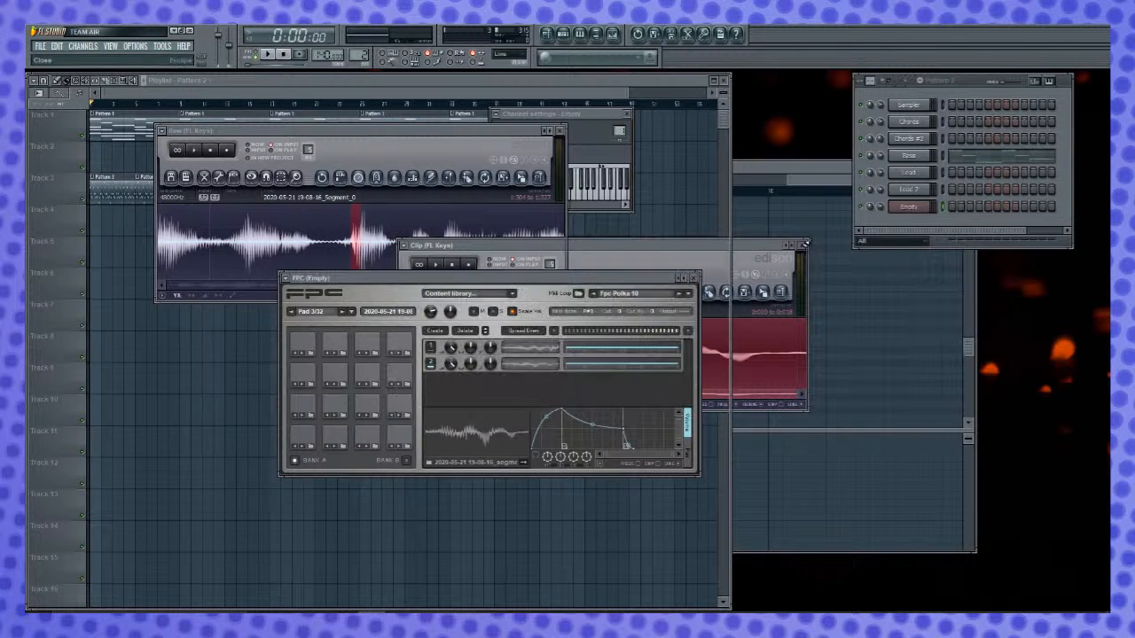
click(435, 348)
click(465, 330)
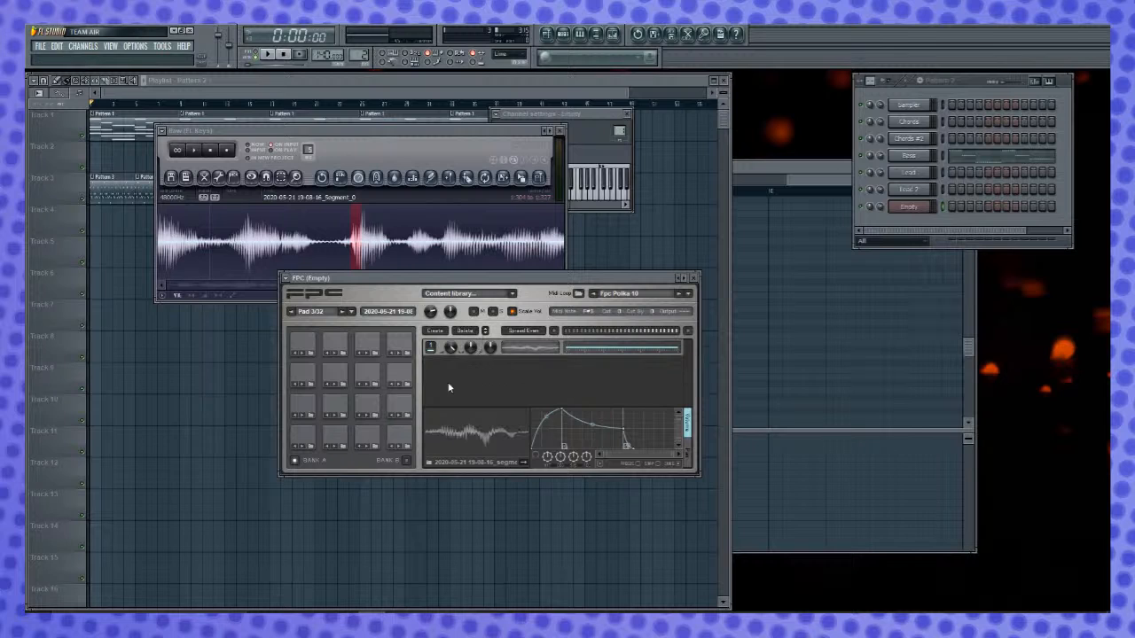
click(527, 349)
click(369, 438)
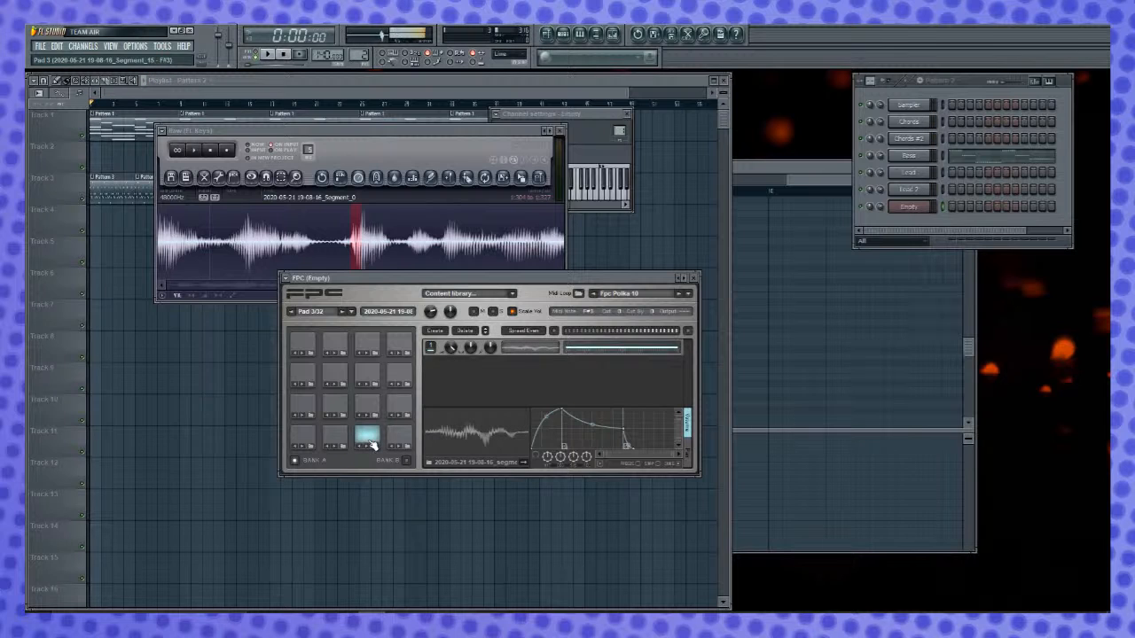
- Audition parts of the Raw recording and select the short sound starting at about 1.445 s
click(448, 156)
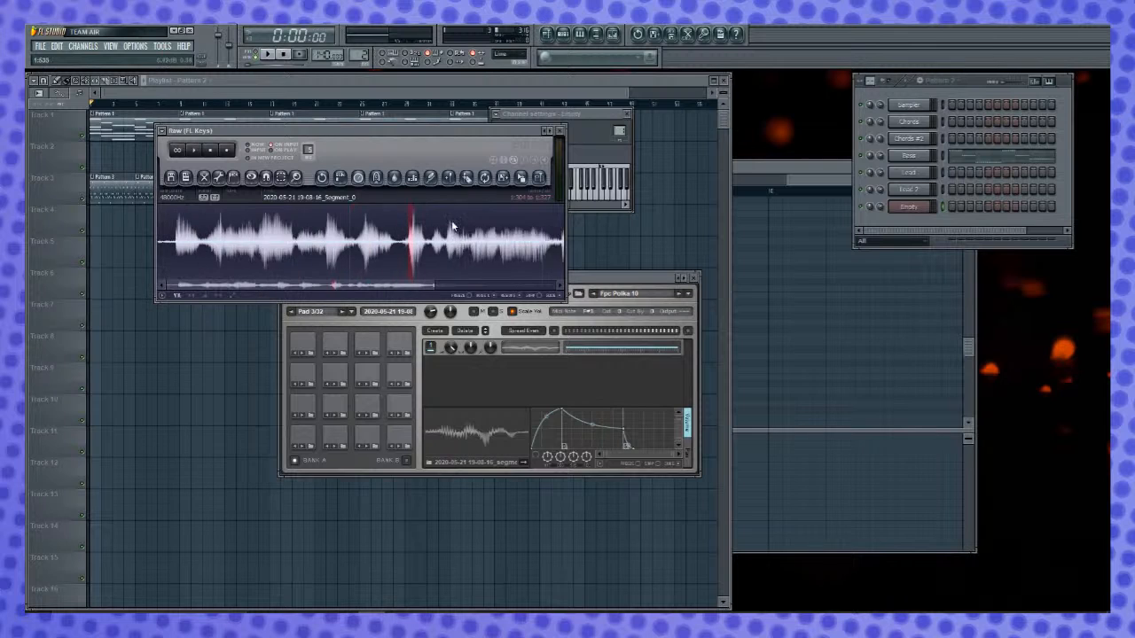
drag(341, 246, 531, 251)
key(space)
key(space)
key(space)
drag(320, 248, 367, 260)
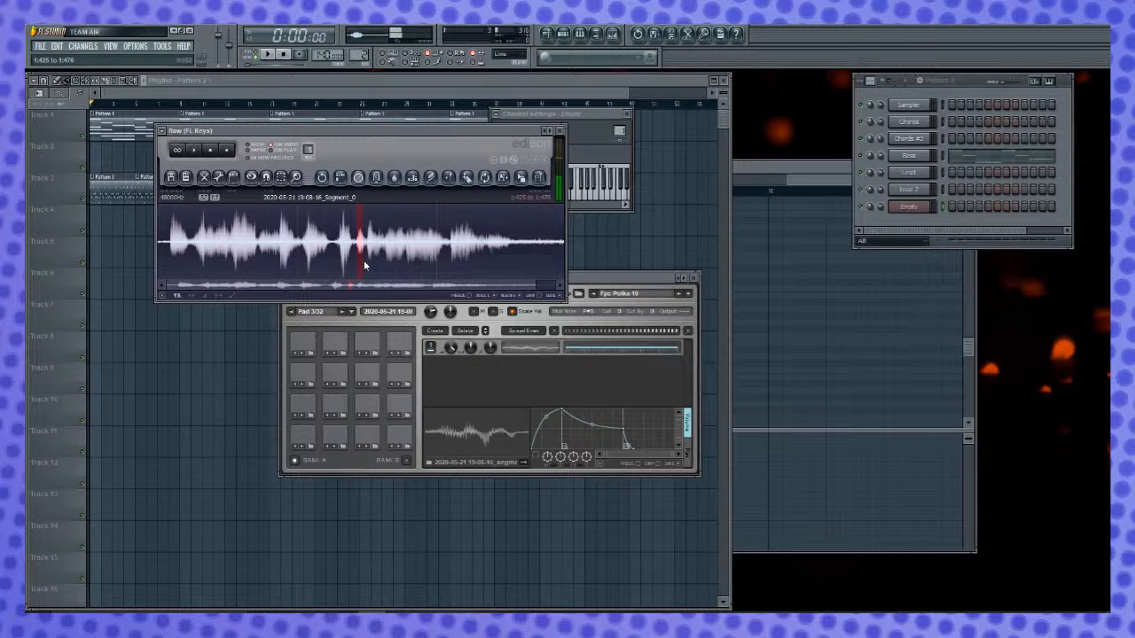
scroll(372, 251, up, 4)
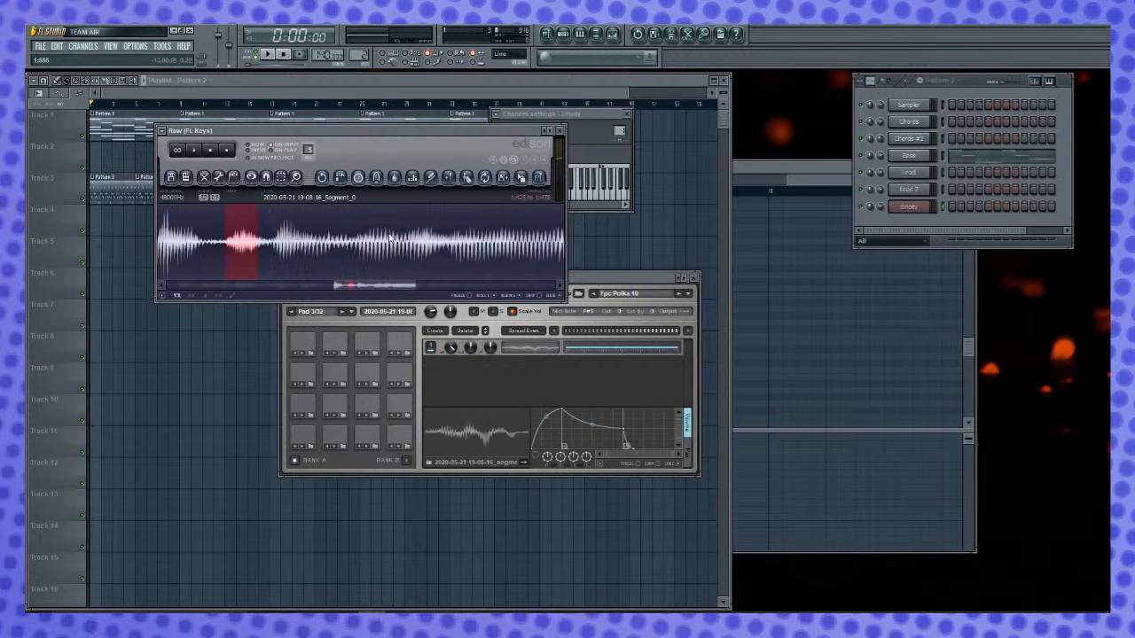
drag(232, 253, 379, 249)
scroll(372, 259, up, 1)
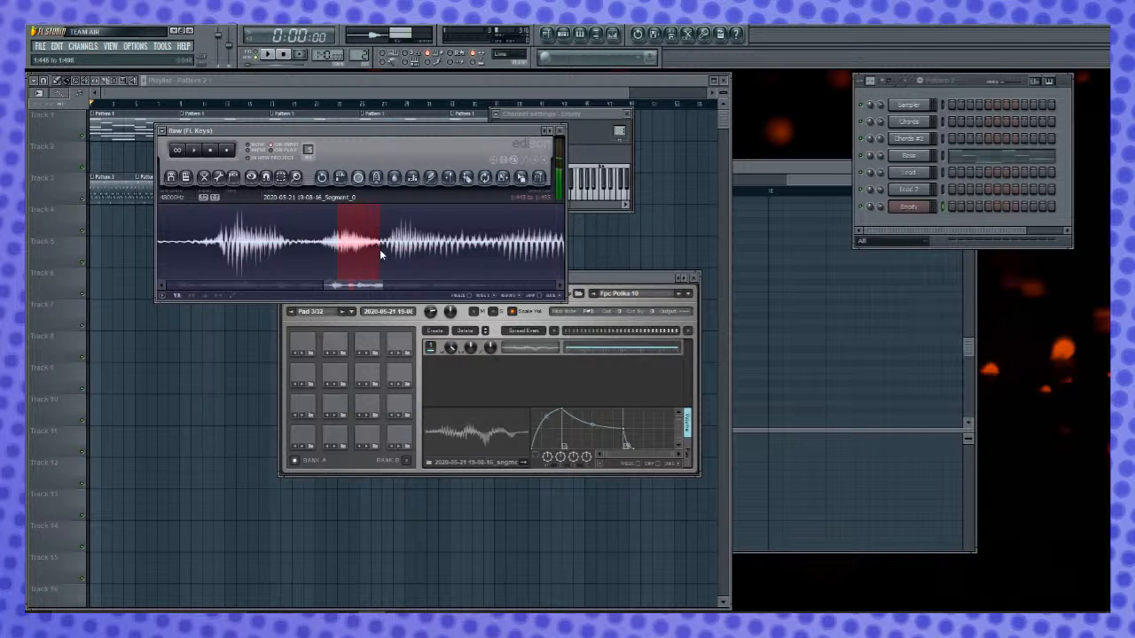
- Copy the selected short sound from the Raw recording into the Clip Edison and select the whole clip there
drag(529, 186, 506, 375)
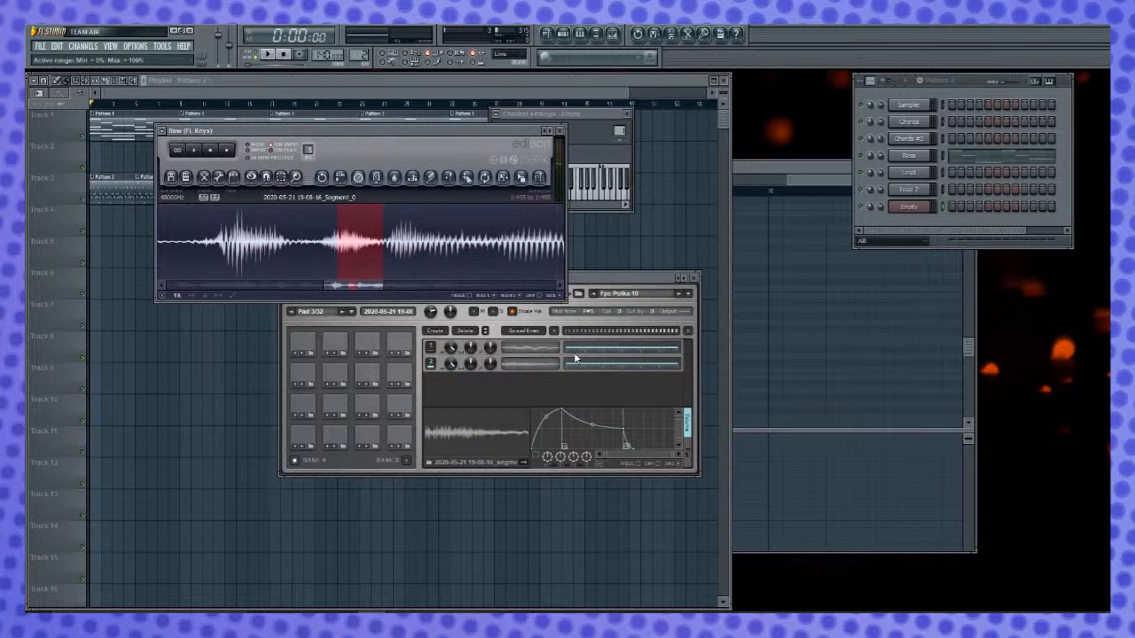
click(473, 330)
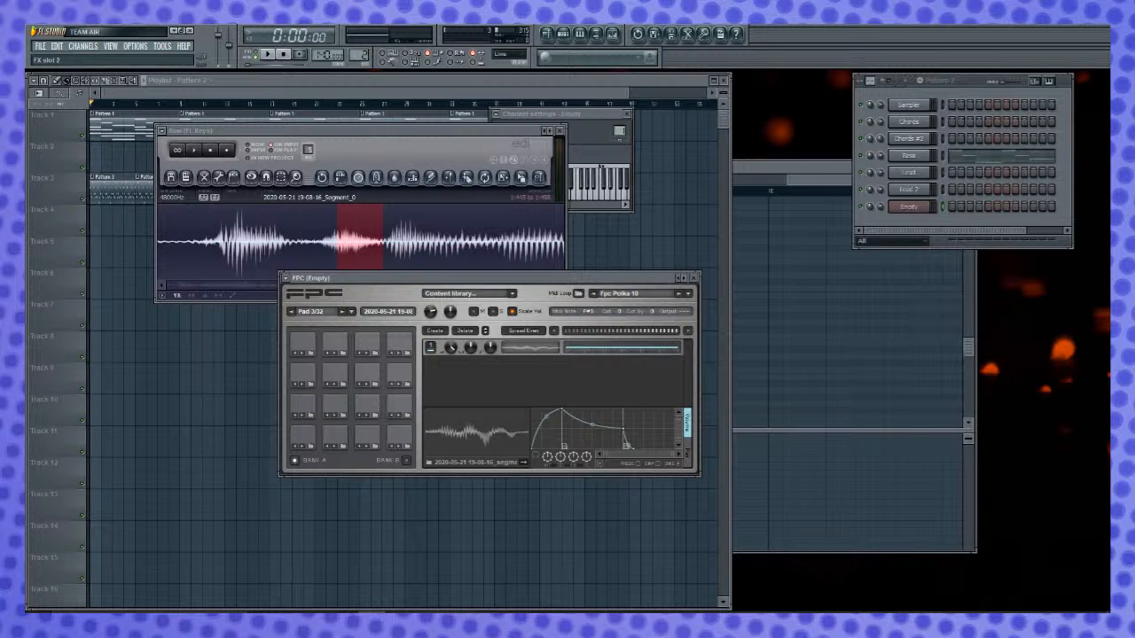
drag(522, 180, 543, 341)
click(686, 232)
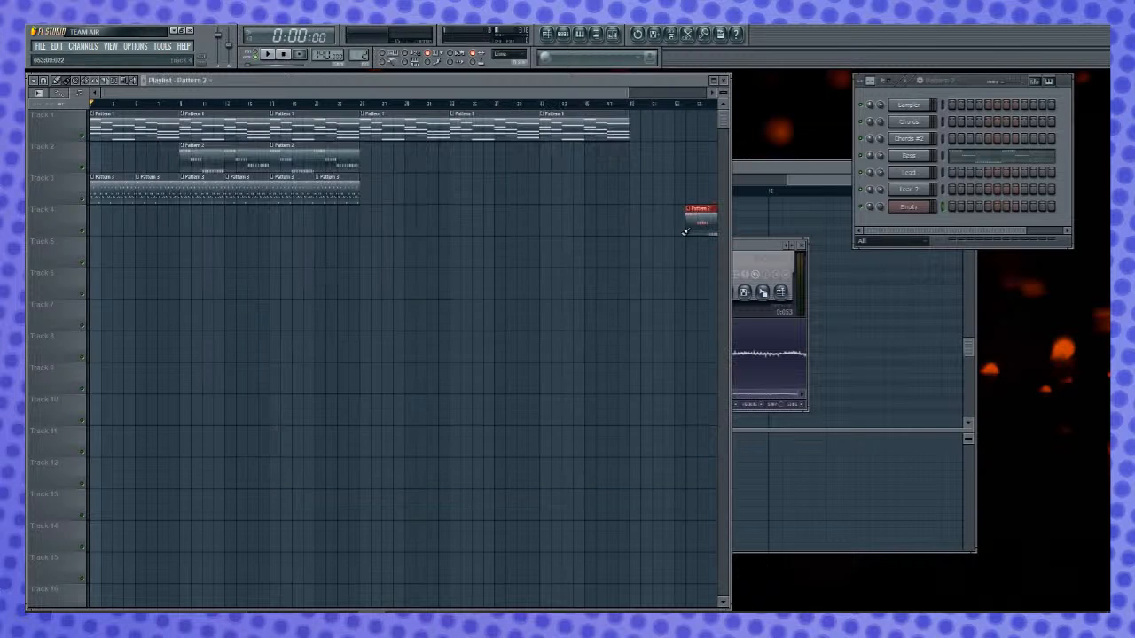
click(746, 247)
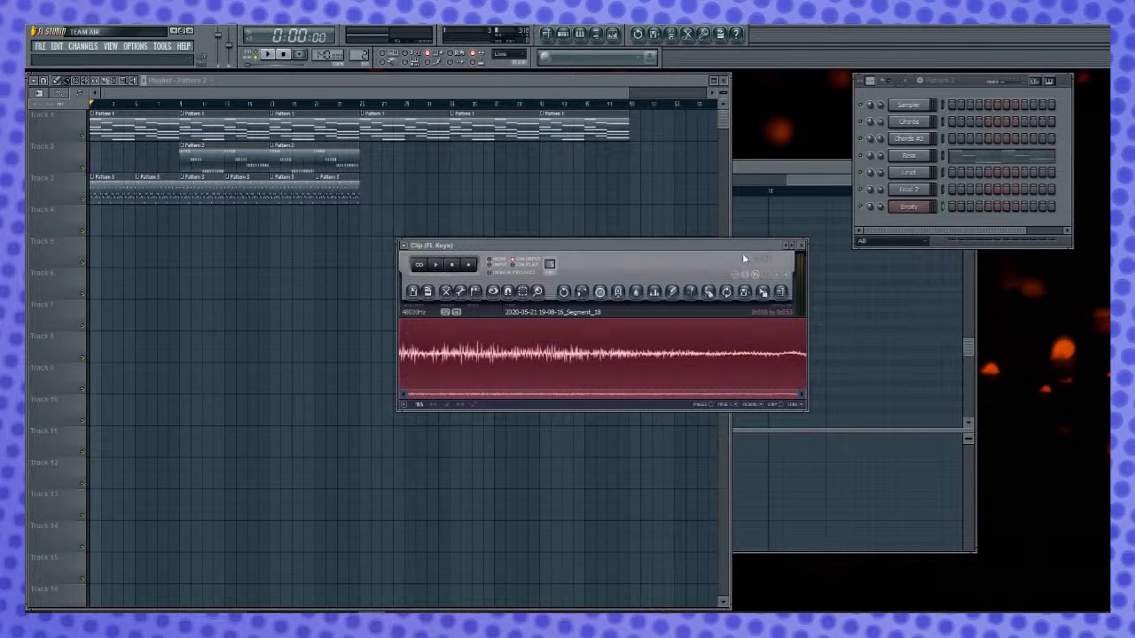
- Normalize and audition the clip, fade out its second half from about 0.025 s, and reselect the whole clip
key(ctrl+n)
key(space)
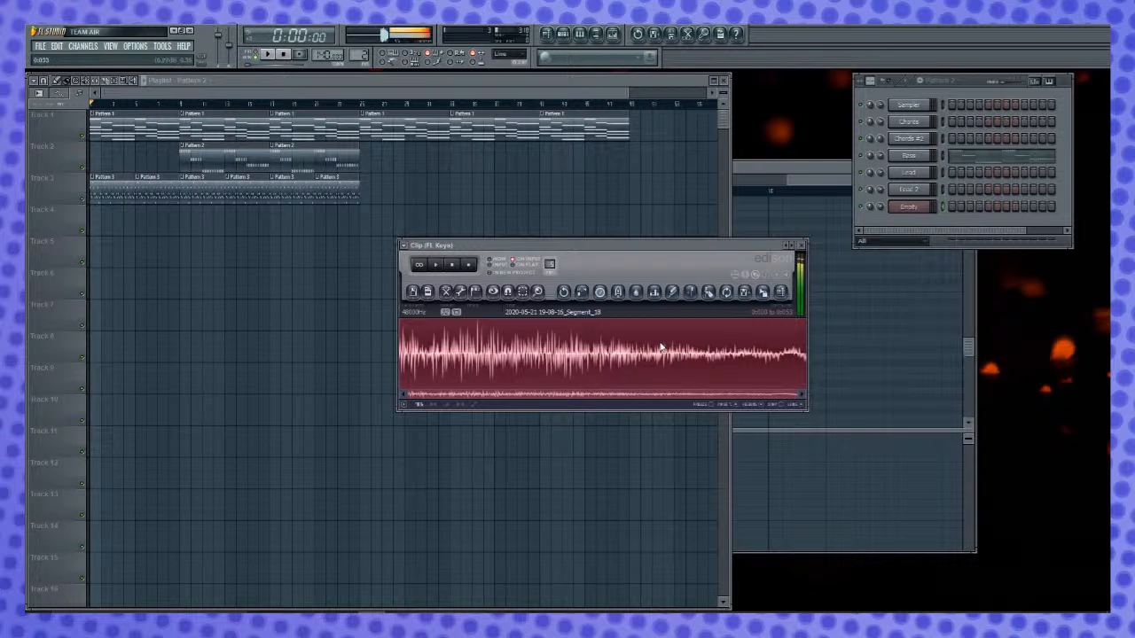
drag(804, 379, 830, 383)
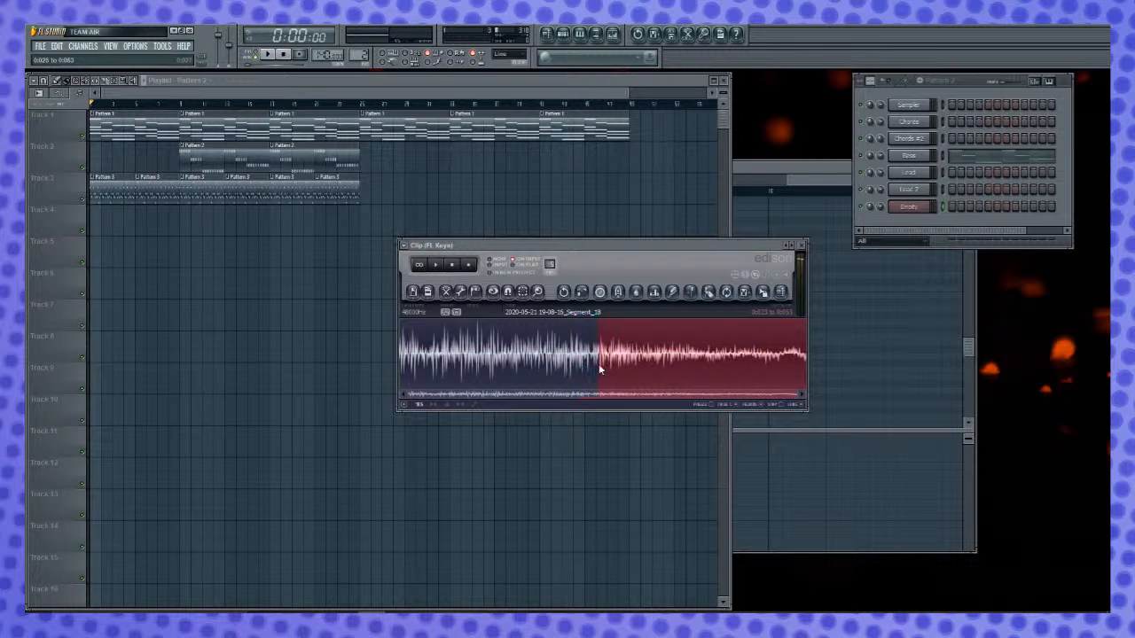
drag(596, 360, 274, 373)
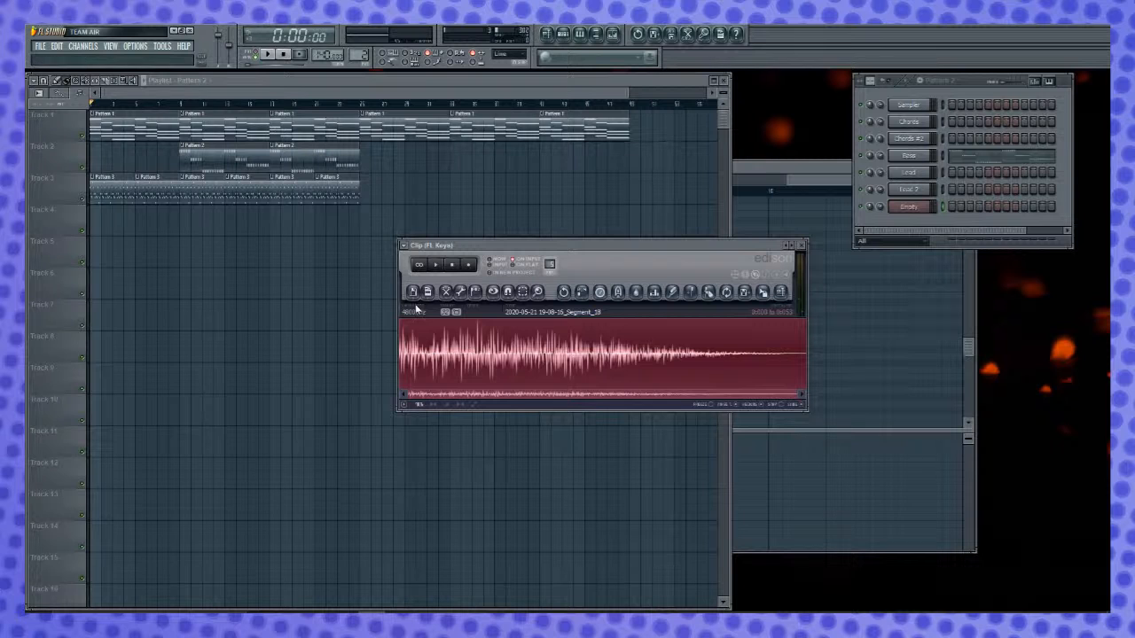
- Reopen the FPC beside the Clip Edison, add the faded clip to Pad 3 as a second layer, and audition the pad
drag(699, 246, 946, 266)
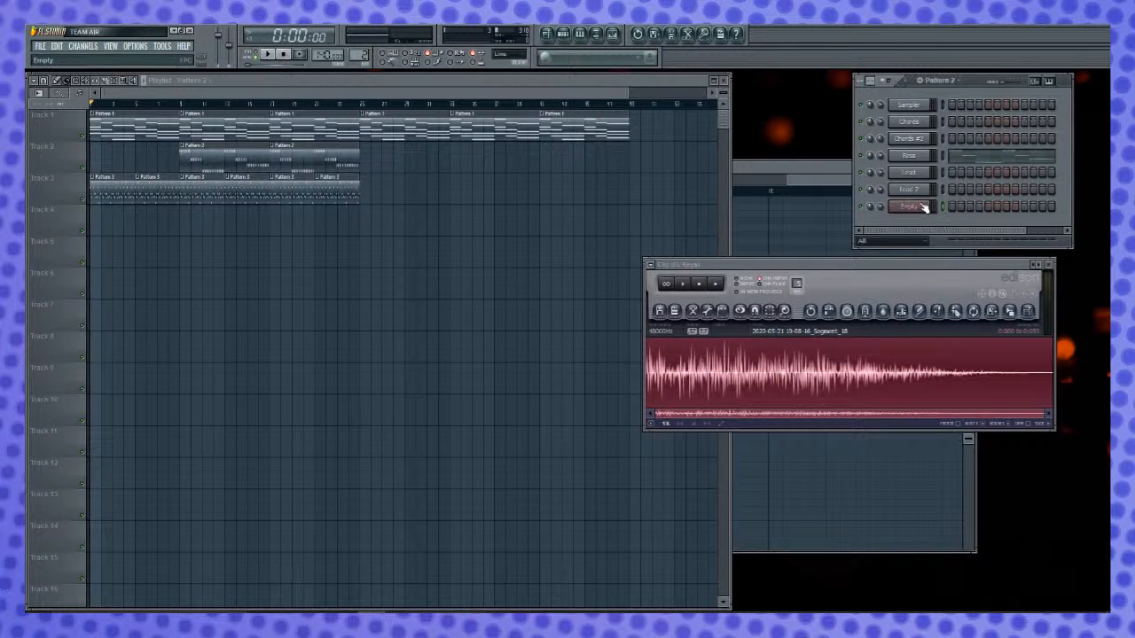
click(917, 207)
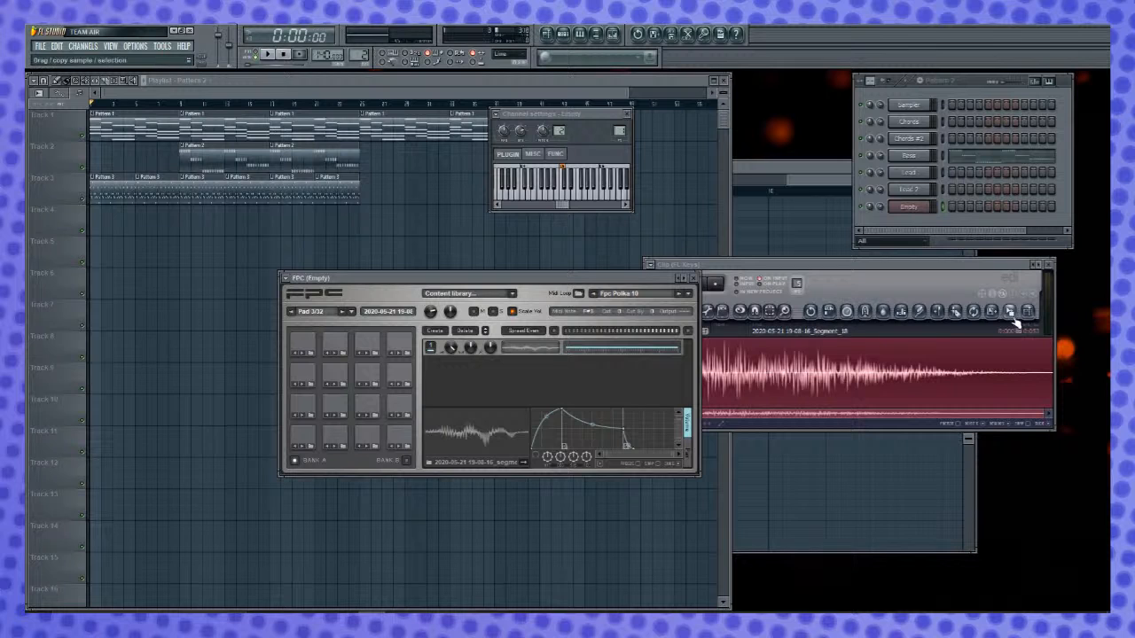
drag(1014, 320, 519, 383)
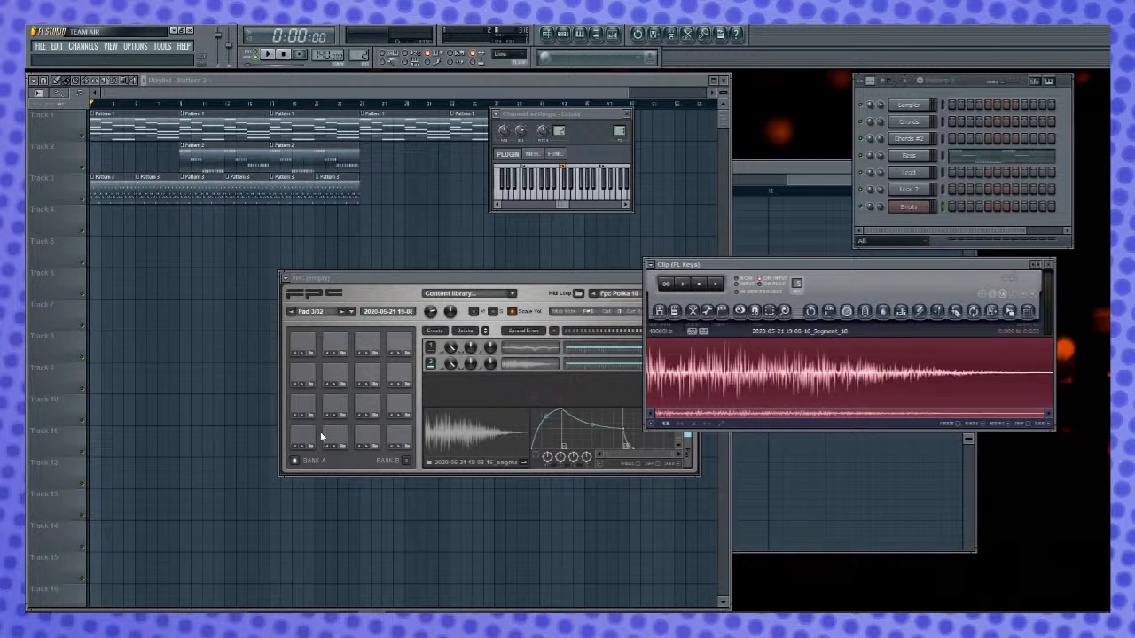
click(366, 438)
click(366, 438)
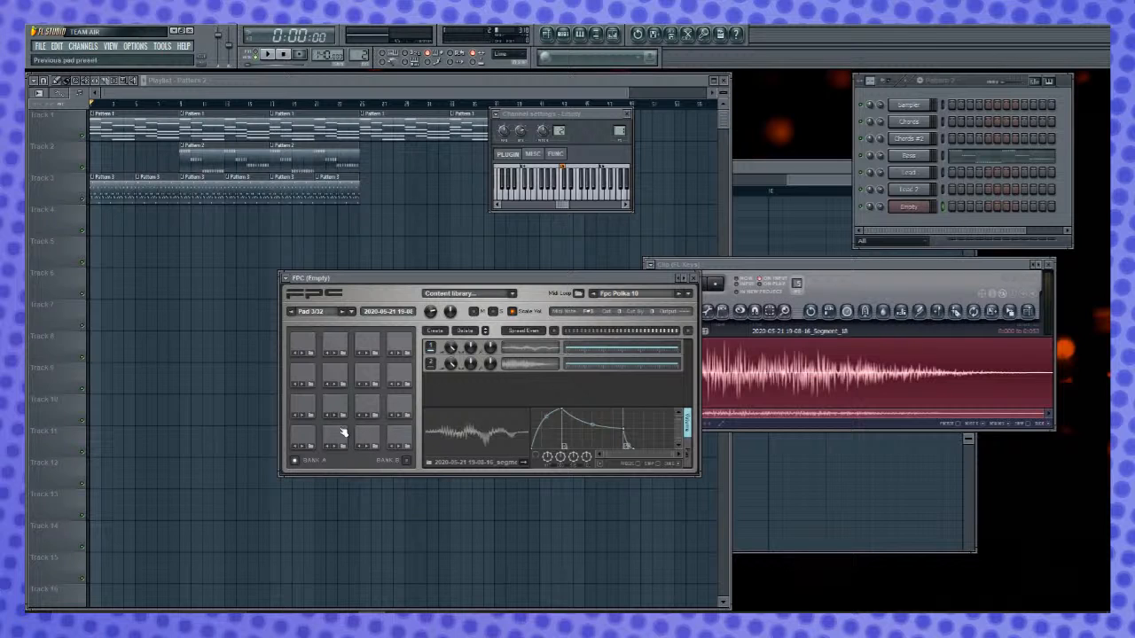
click(368, 439)
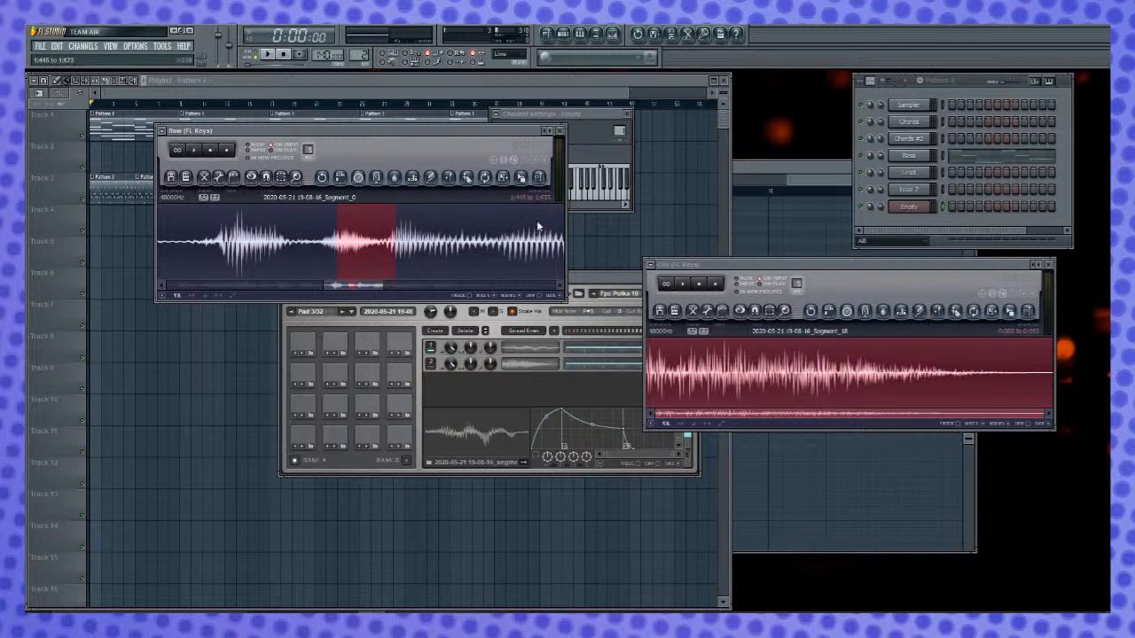
- Play the whole Raw recording, and select and audition the quiet tail section at about 2.366 to 2.528 s
scroll(340, 249, down, 5)
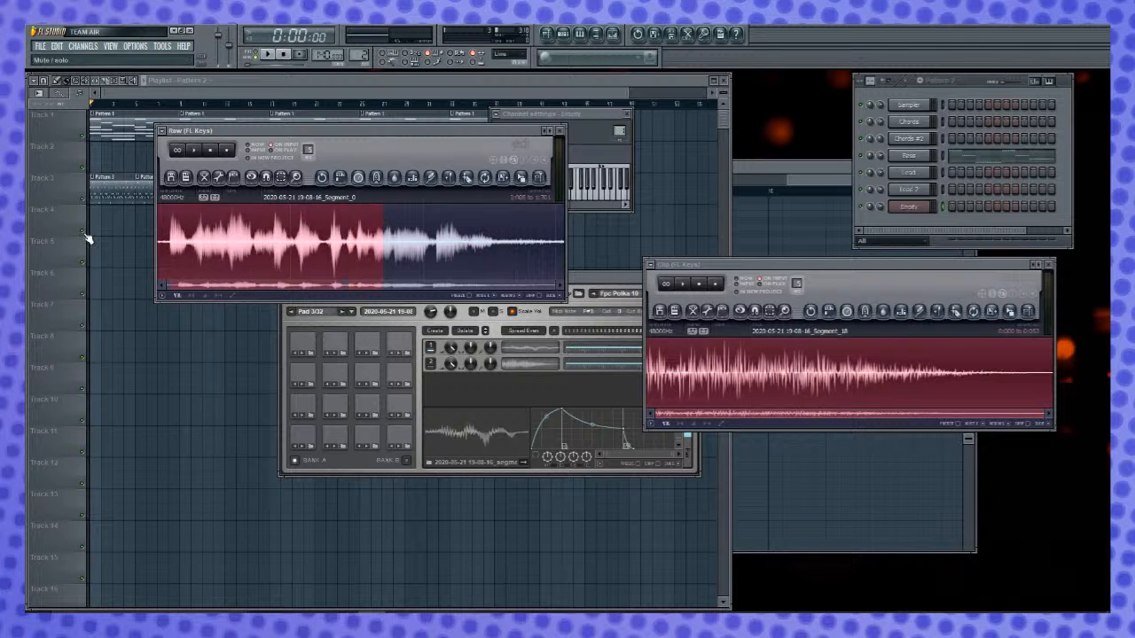
key(space)
key(ctrl+a)
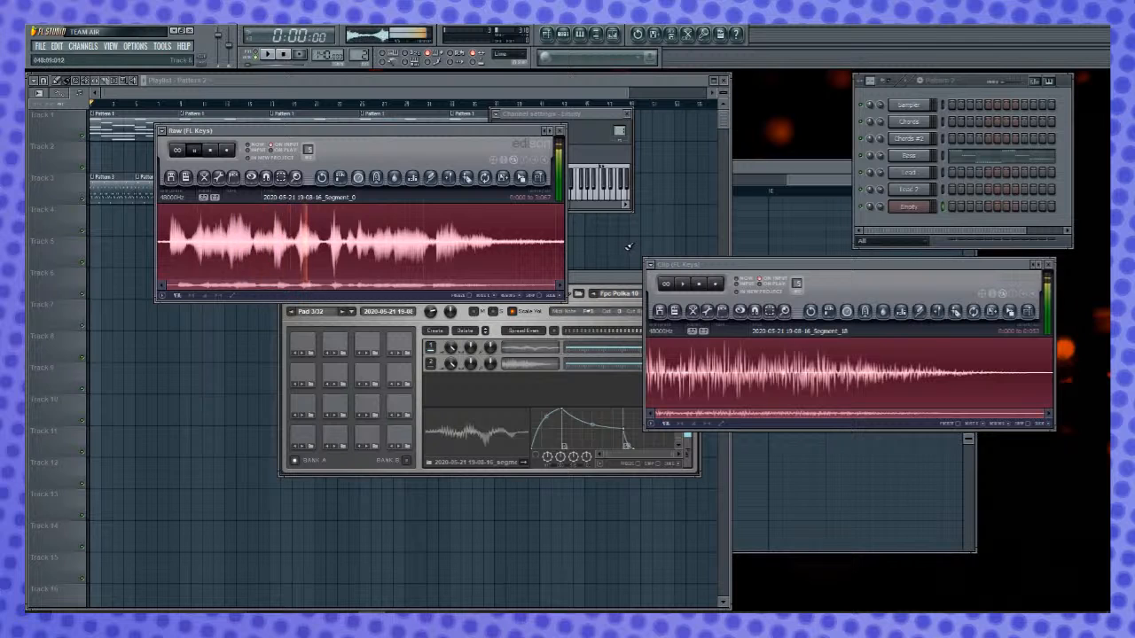
key(space)
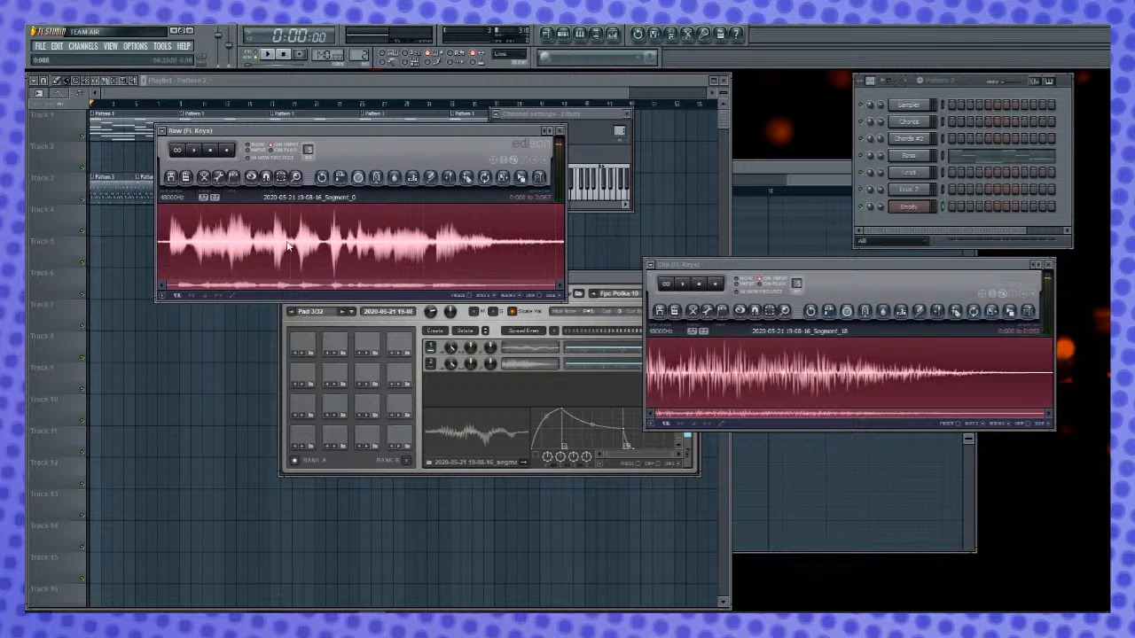
drag(156, 247, 199, 253)
drag(203, 255, 227, 258)
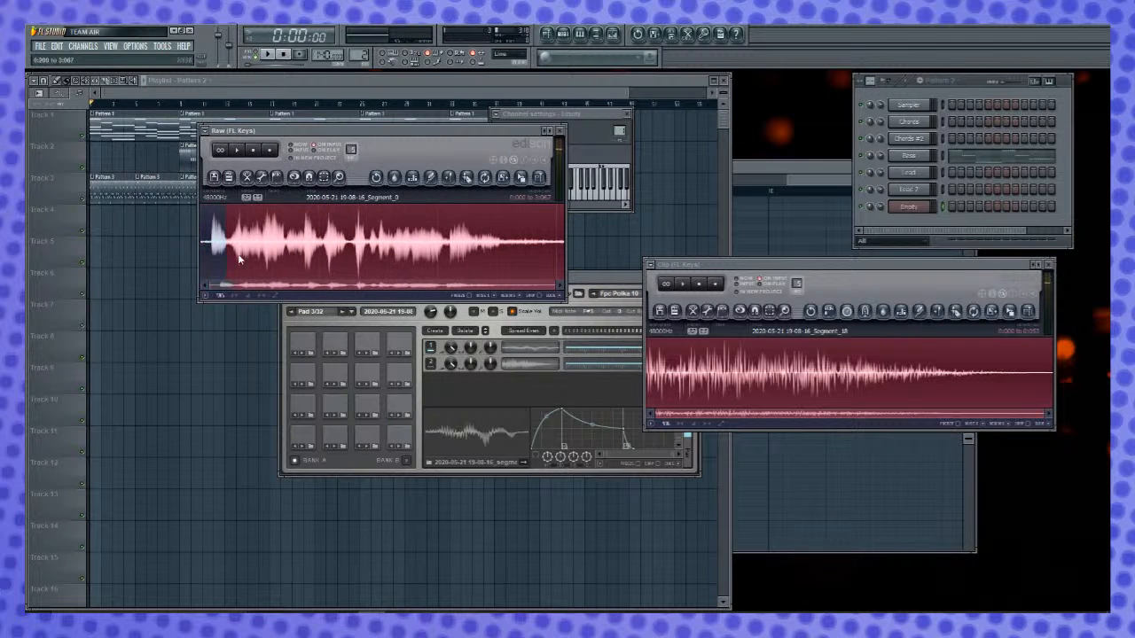
mouse_move(485, 270)
mouse_down()
mouse_move(528, 266)
mouse_move(482, 265)
mouse_up()
key(space)
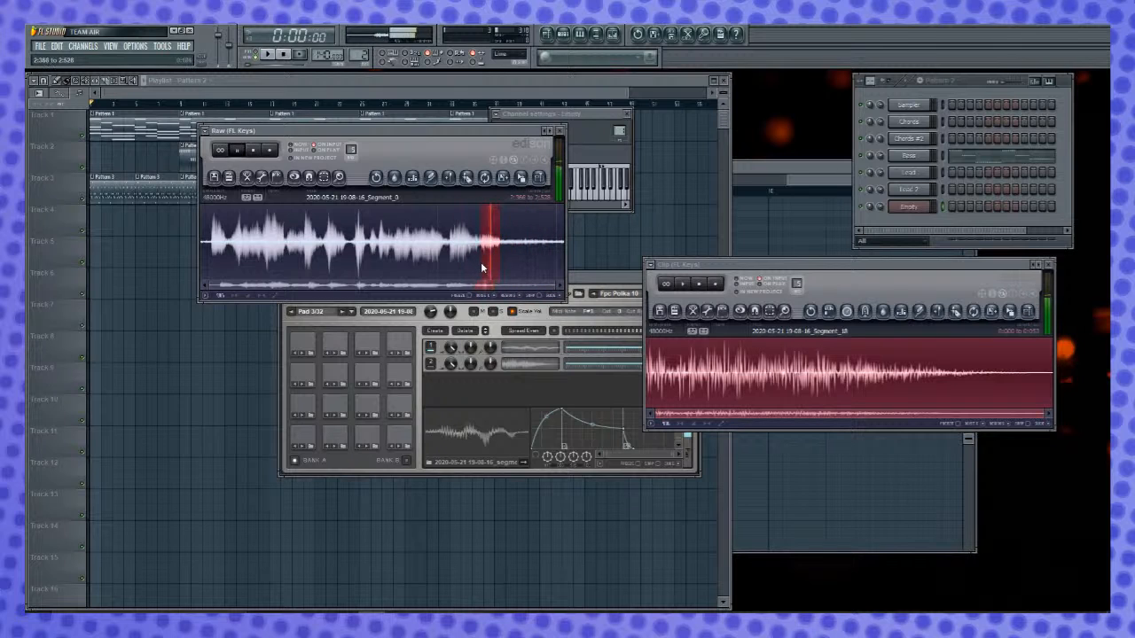
- Copy the selected tail section into the Clip Edison and normalize the whole clip
drag(519, 178, 845, 373)
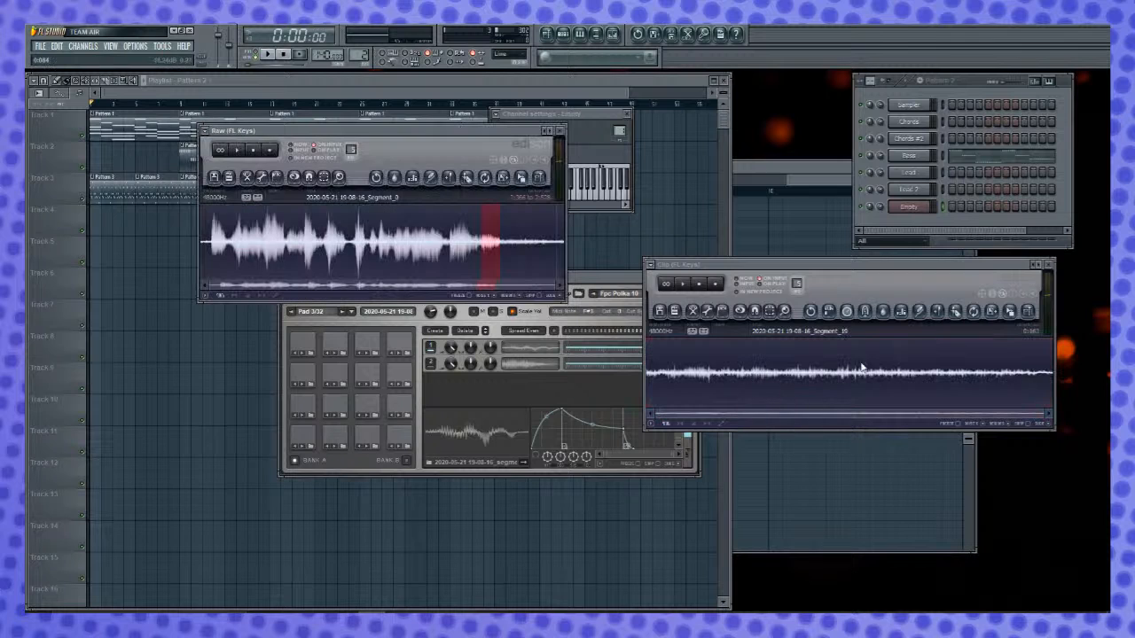
click(913, 296)
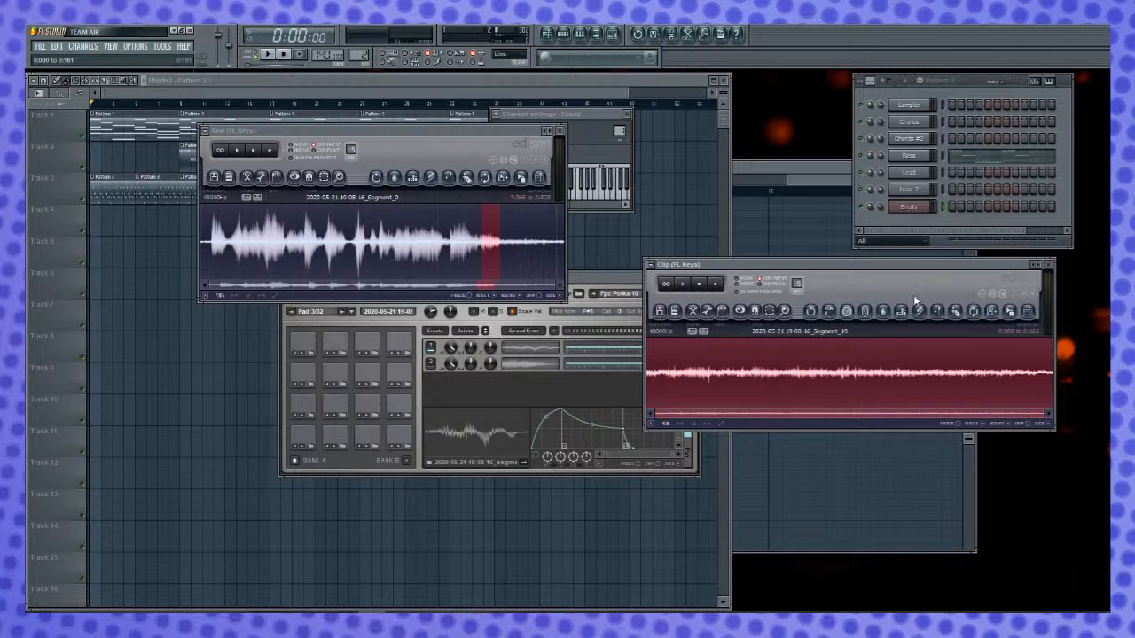
click(919, 310)
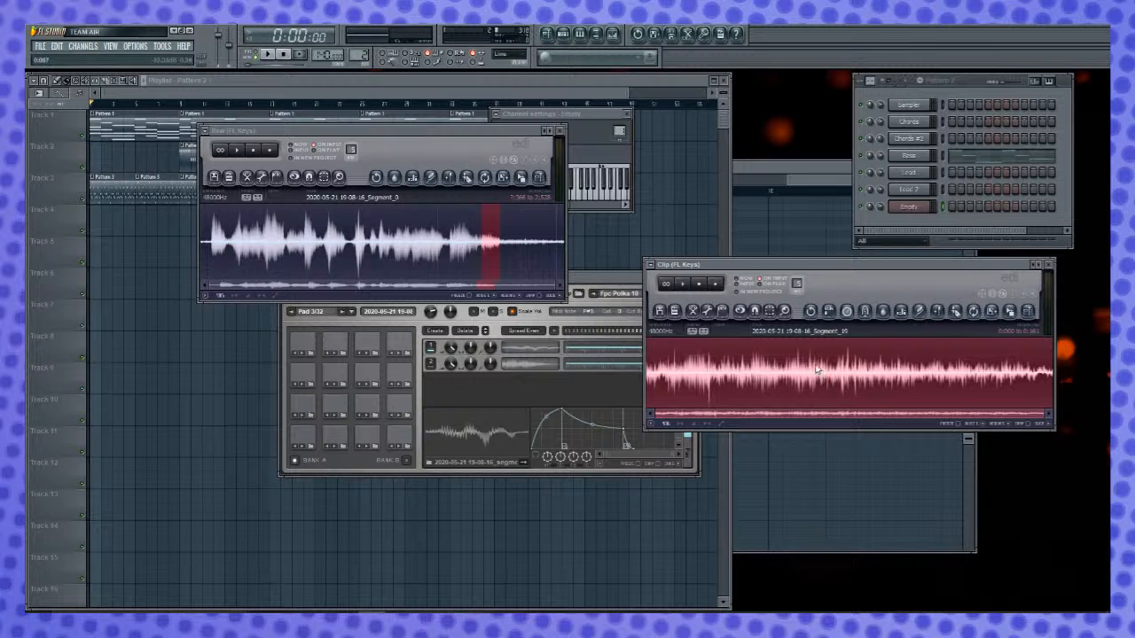
- Fade out the clip from about 0.069 s to its end, and audition the whole clip
key(alt+o)
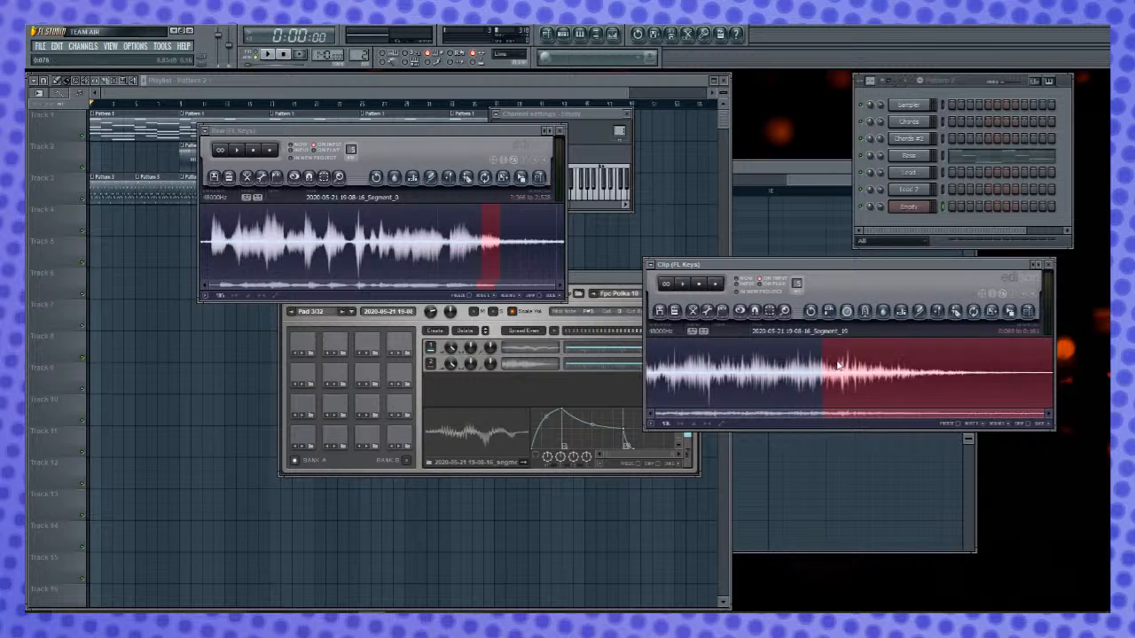
drag(634, 372, 548, 371)
key(space)
key(space)
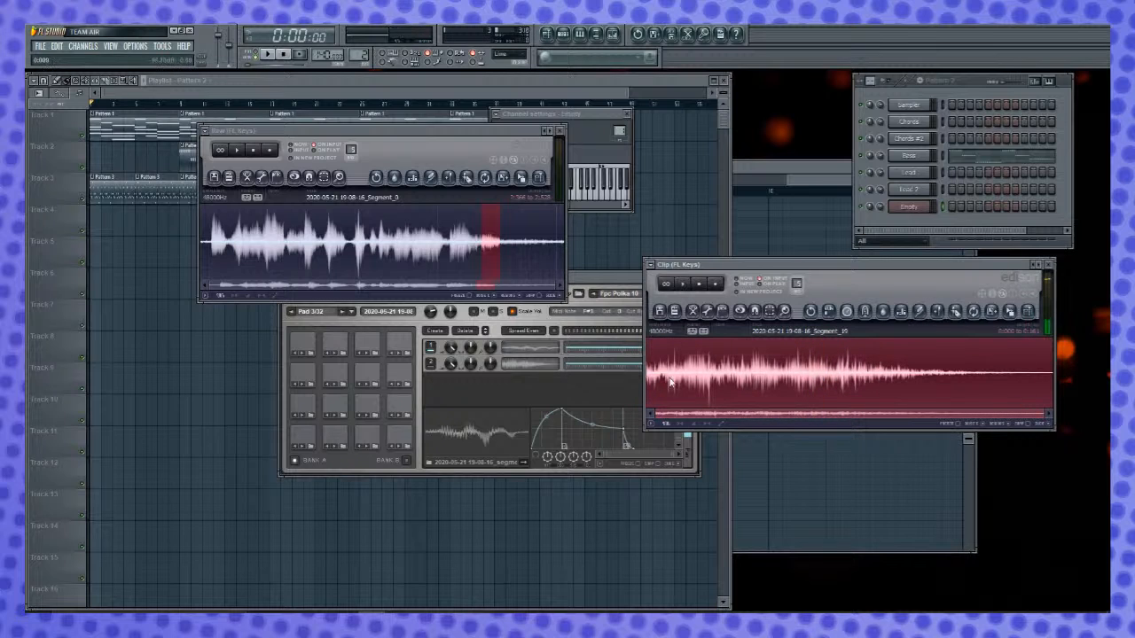
- Add the faded tail clip to FPC Pad 3 as a third layer, and audition the pad while adjusting that layer's tuning
drag(1017, 323, 492, 381)
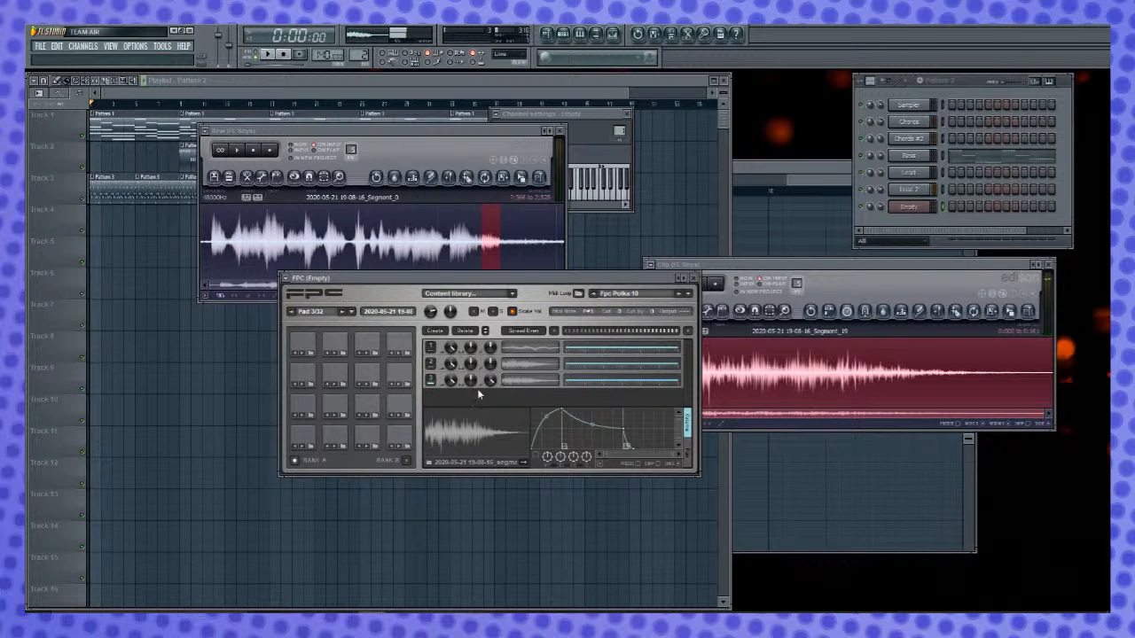
click(367, 437)
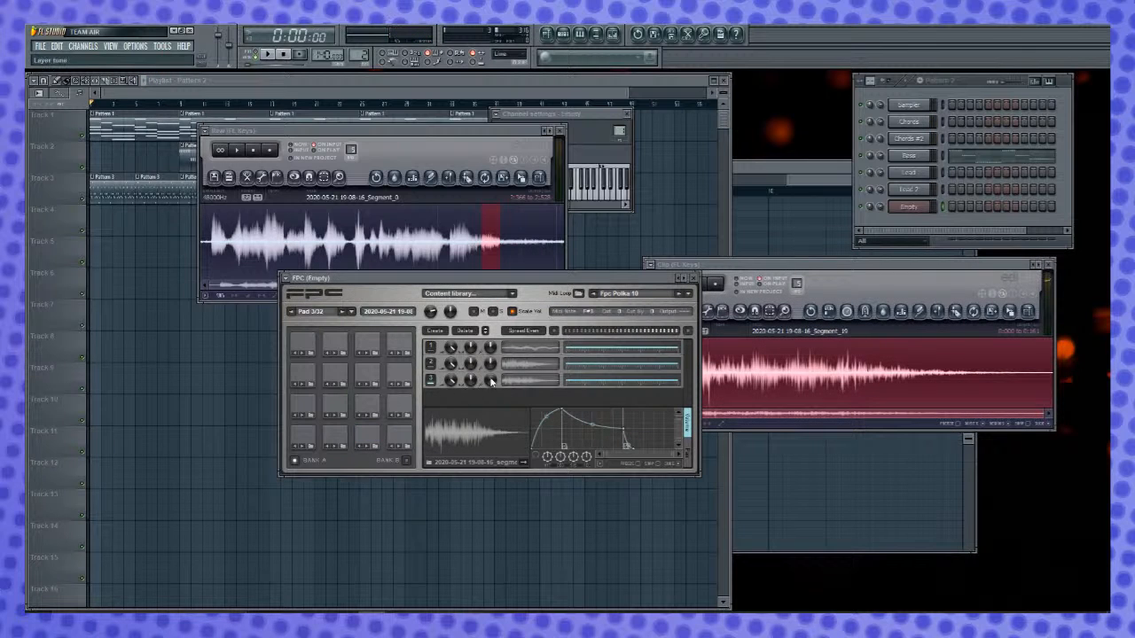
click(367, 437)
click(334, 436)
click(367, 437)
click(367, 438)
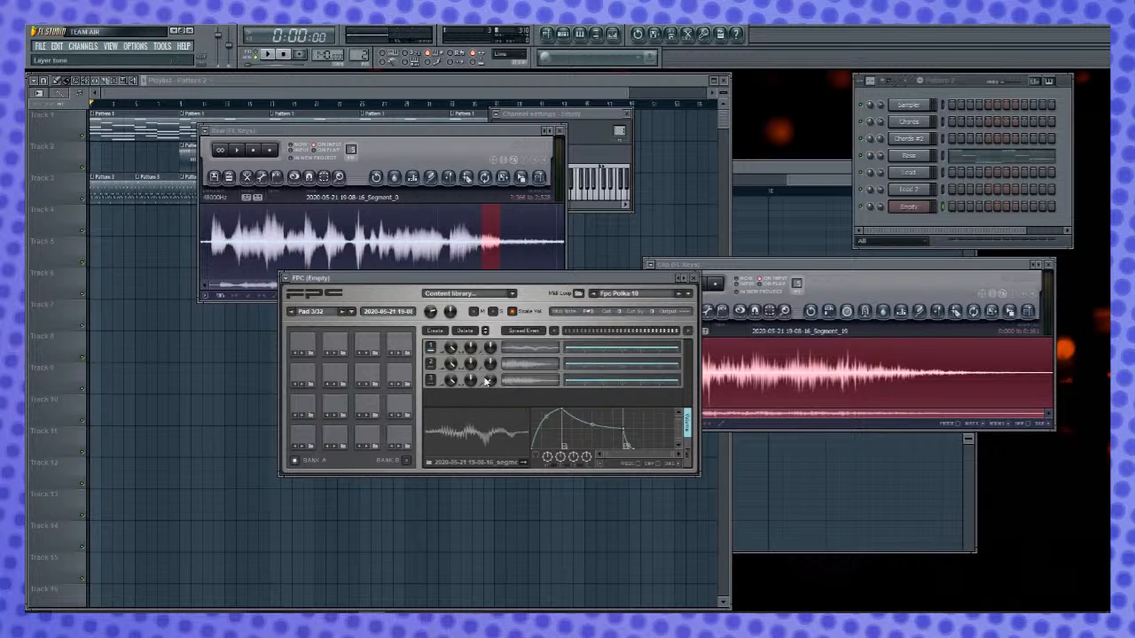
- Play FPC Pads 1 and 3 alternately to check how the layered drum sounds work together
click(376, 440)
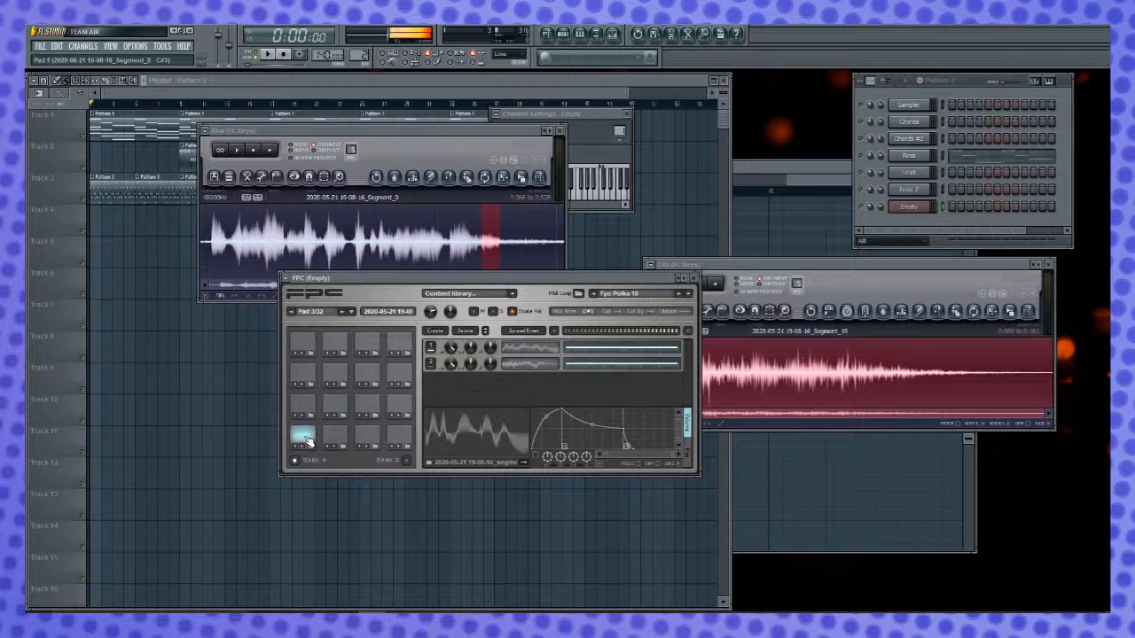
click(367, 438)
click(304, 440)
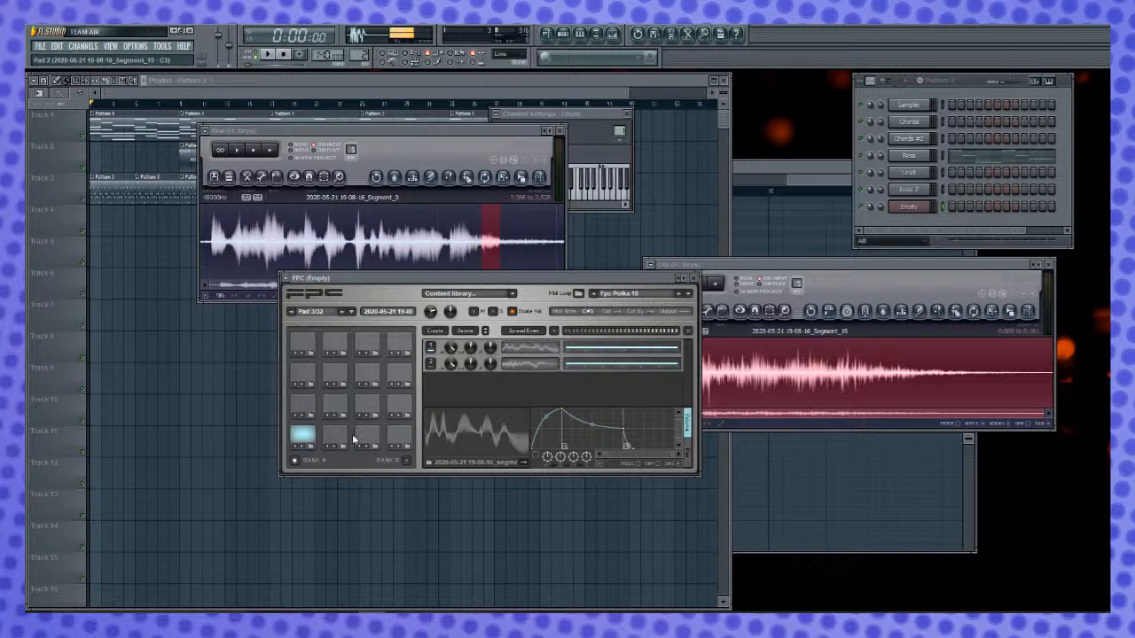
click(370, 439)
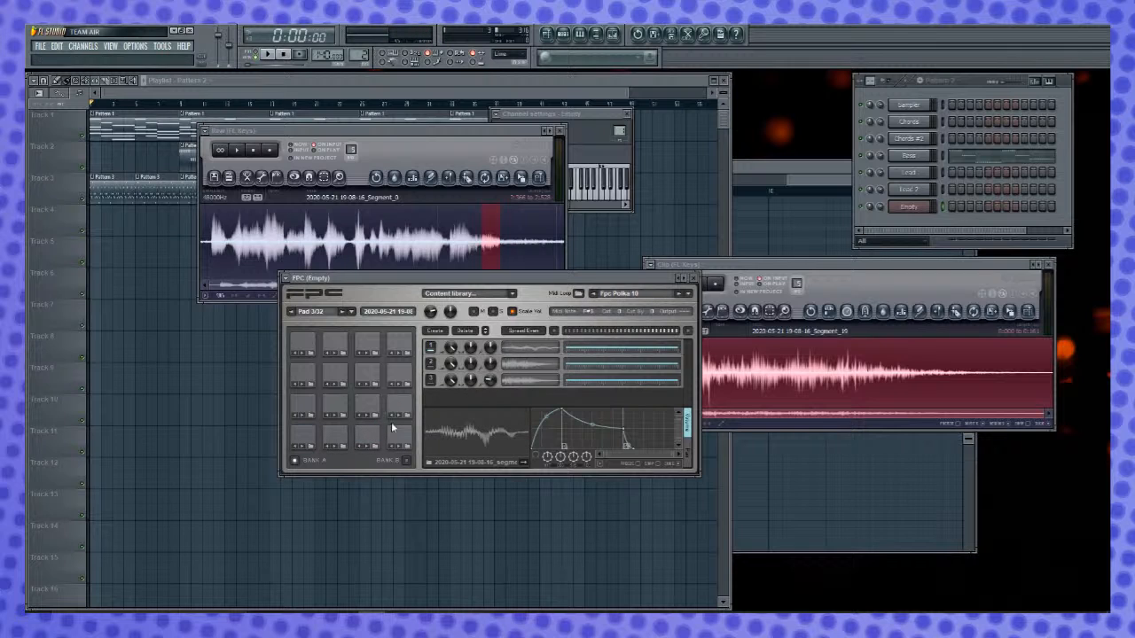
- Audition FPC Pads 1, 3 and 2 to compare their layered sounds
click(302, 438)
click(369, 439)
click(370, 440)
click(373, 445)
click(338, 442)
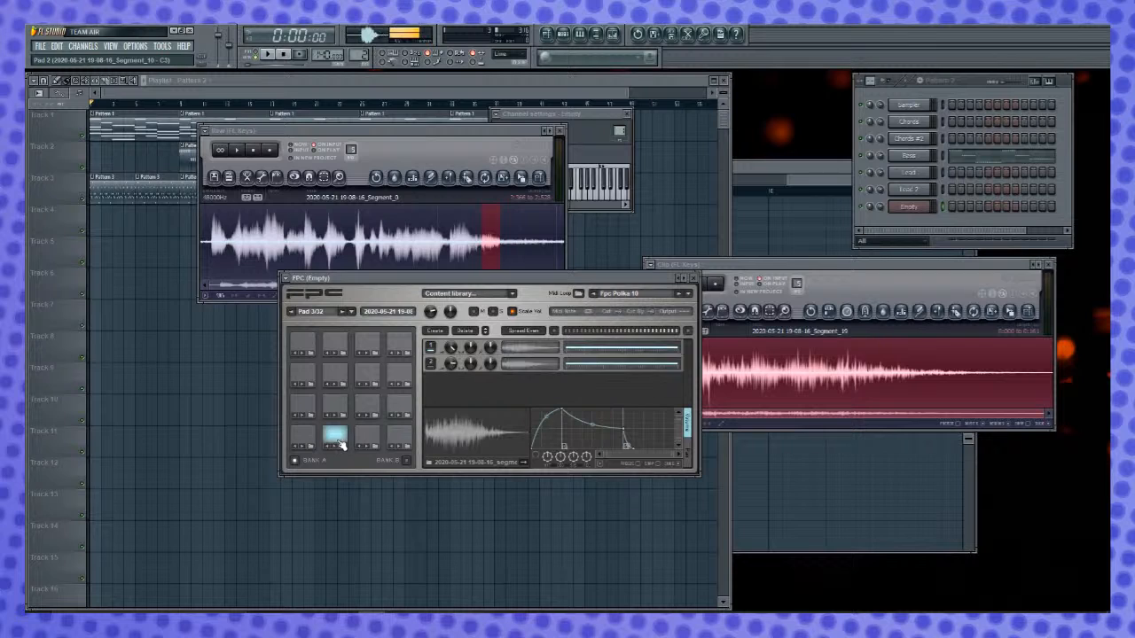
click(302, 442)
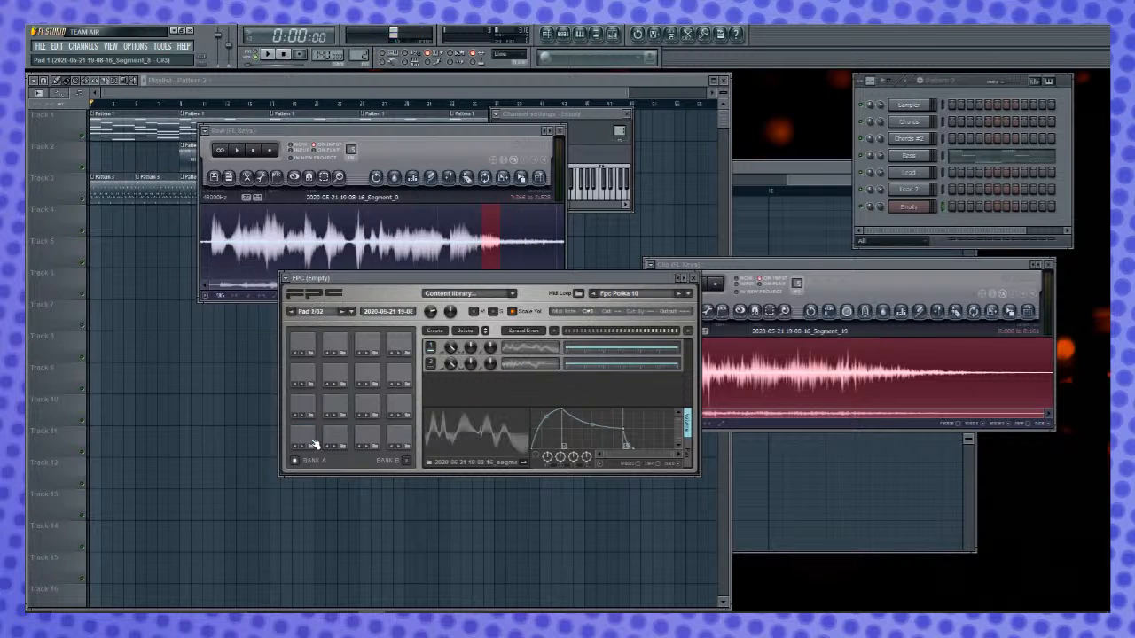
- Open the Piano roll for the Empty channel
right_click(916, 212)
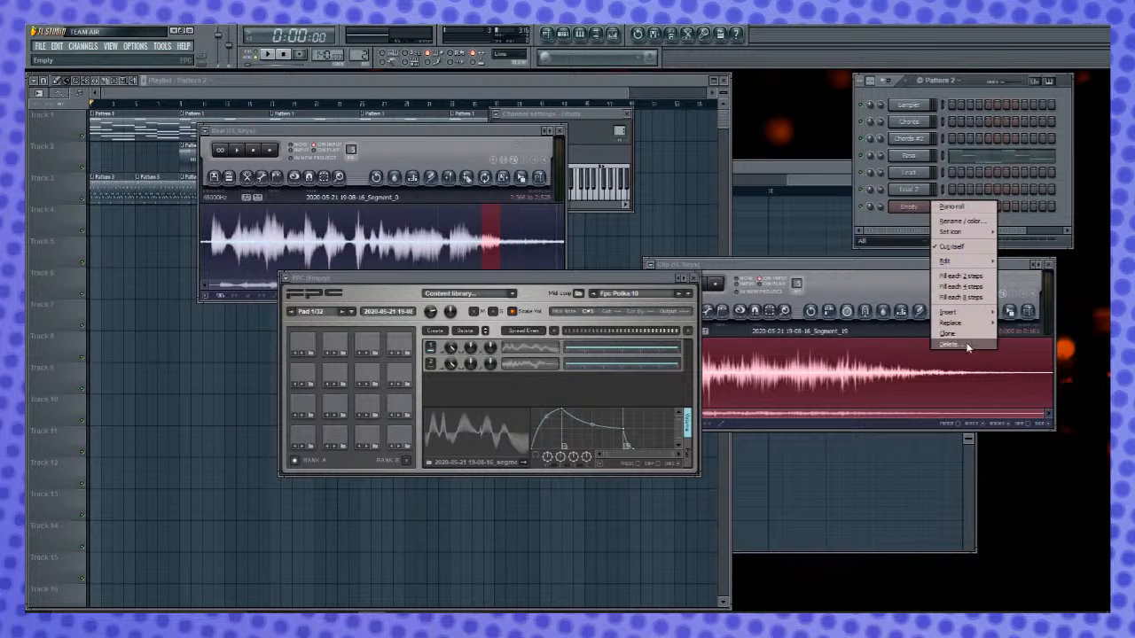
mouse_move(969, 326)
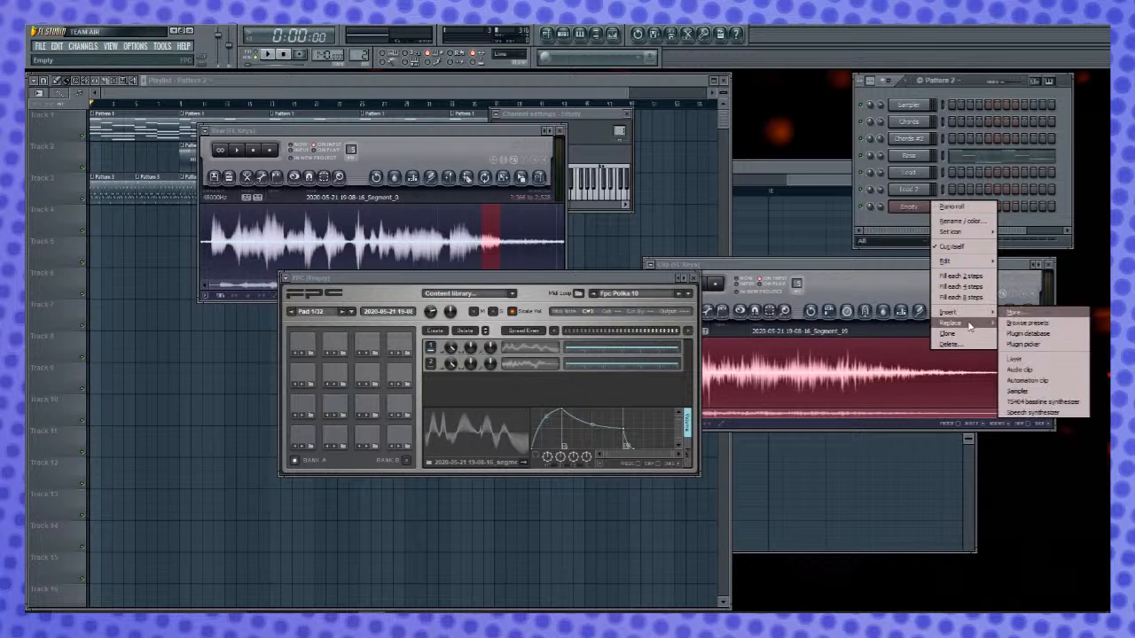
click(951, 207)
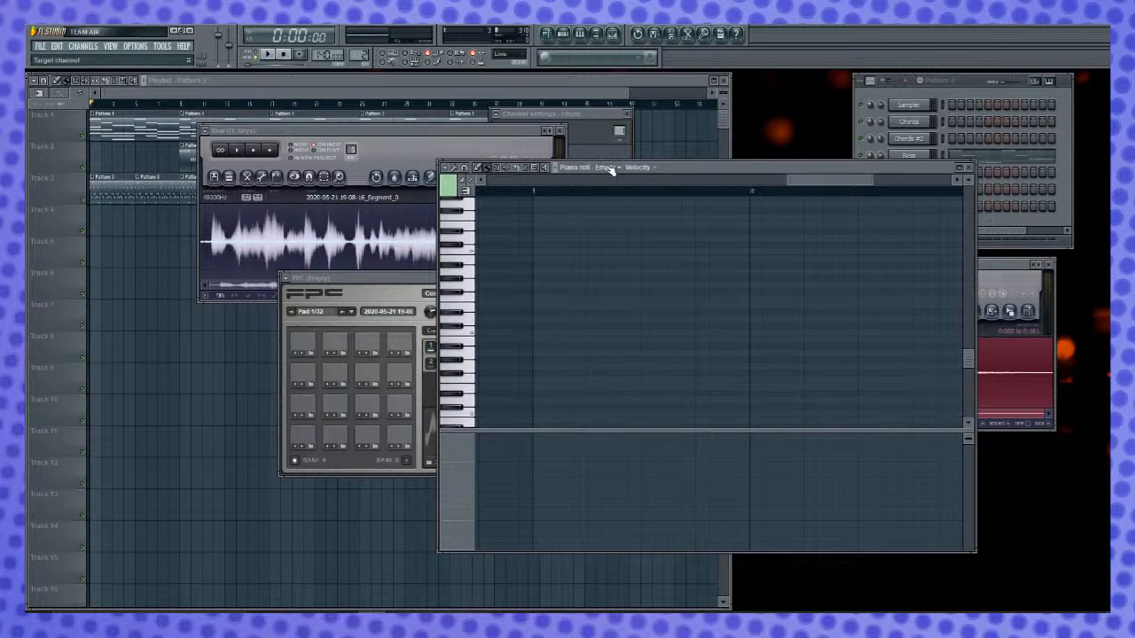
- Assign the MIDI notes C3, C#3 and D3 to FPC Pads 1, 2 and 3 respectively
click(370, 272)
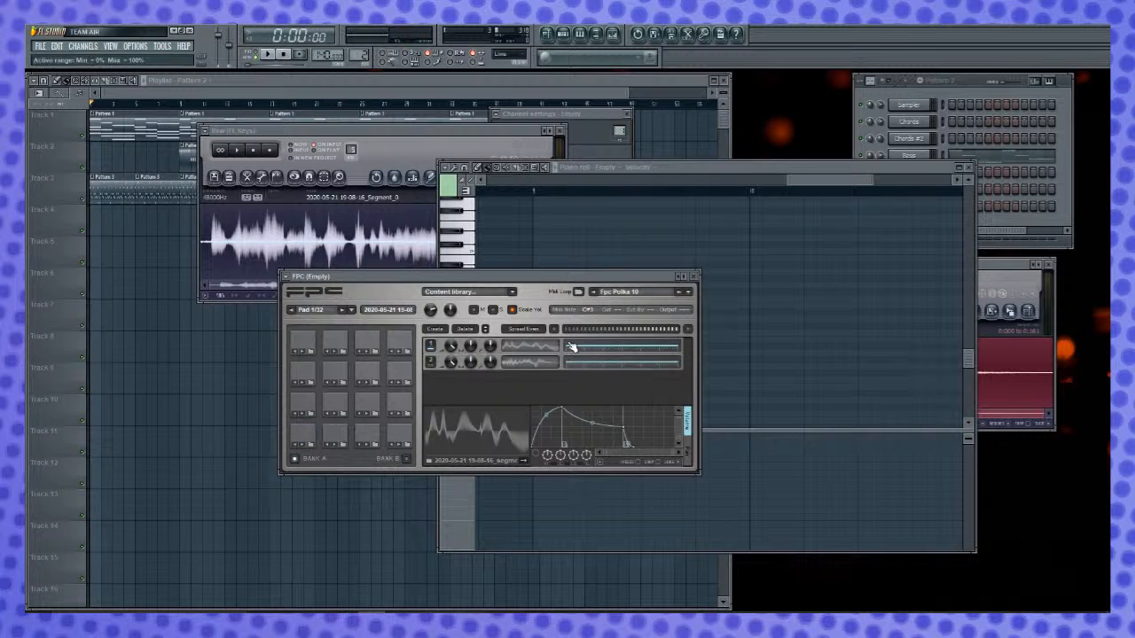
click(586, 315)
click(583, 320)
click(348, 447)
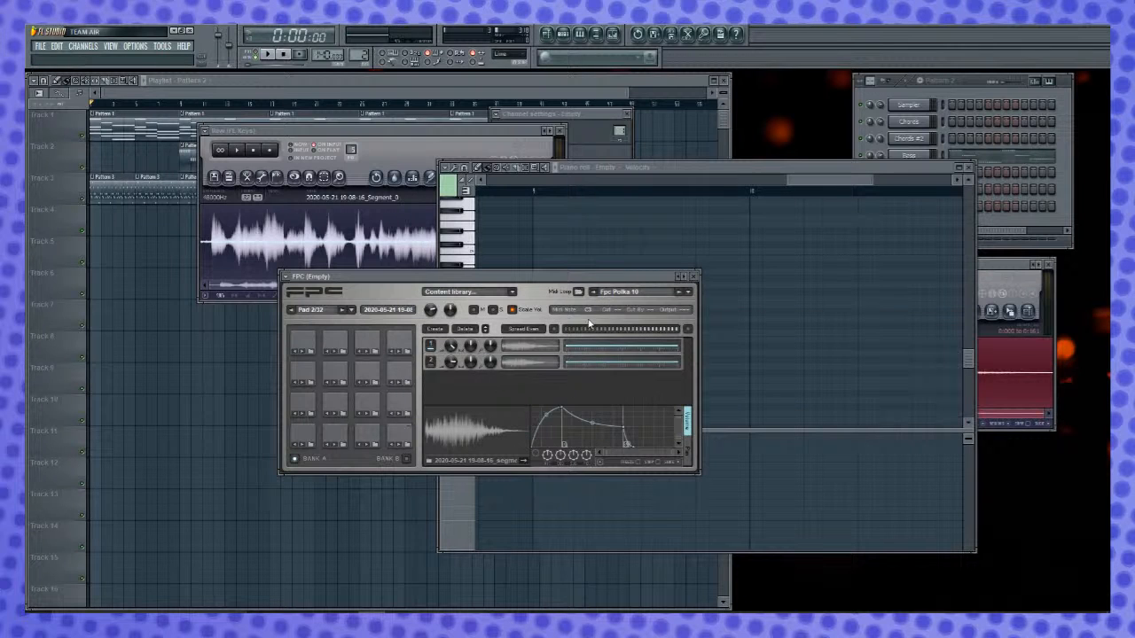
click(591, 317)
click(576, 377)
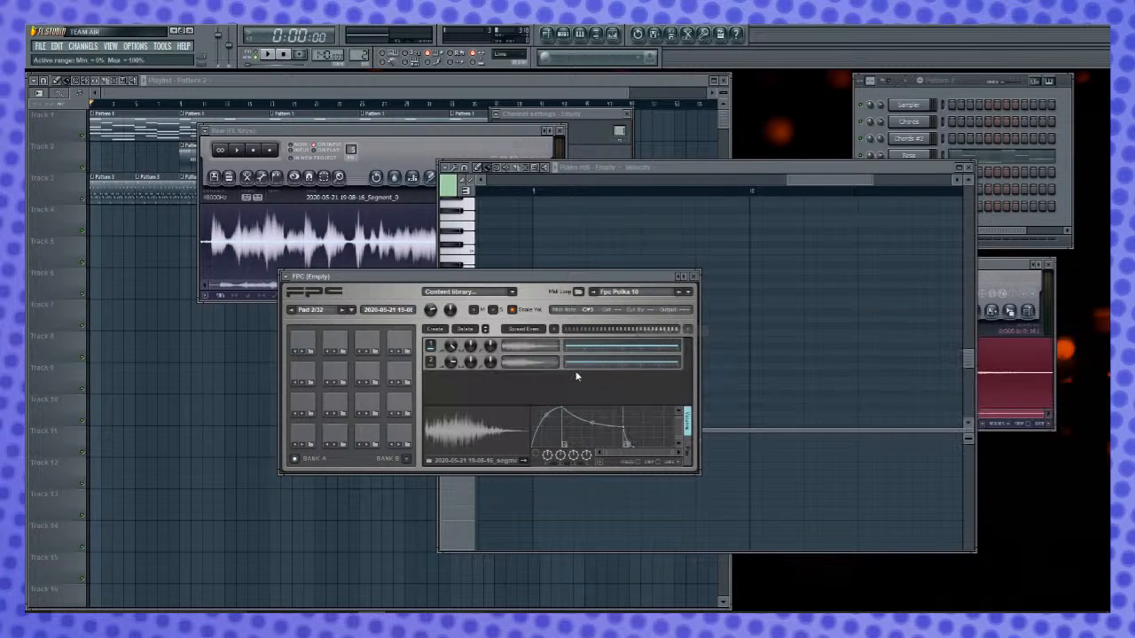
click(355, 433)
click(587, 311)
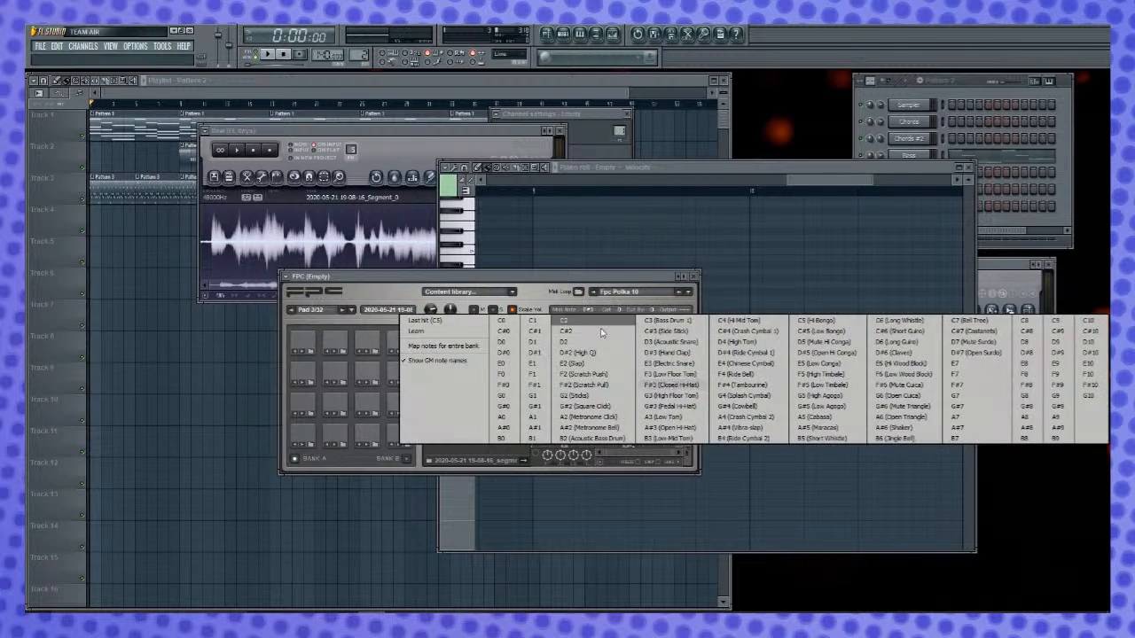
click(660, 353)
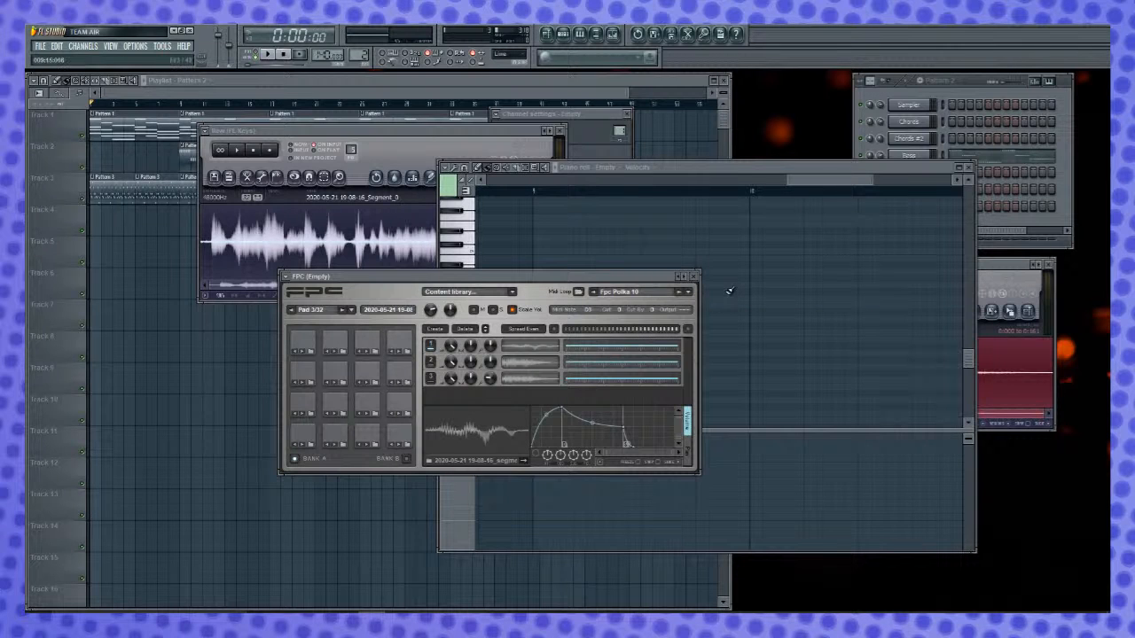
- Make the Piano roll show note names instead of piano keys, and return to the Empty channel's FPC window
click(695, 277)
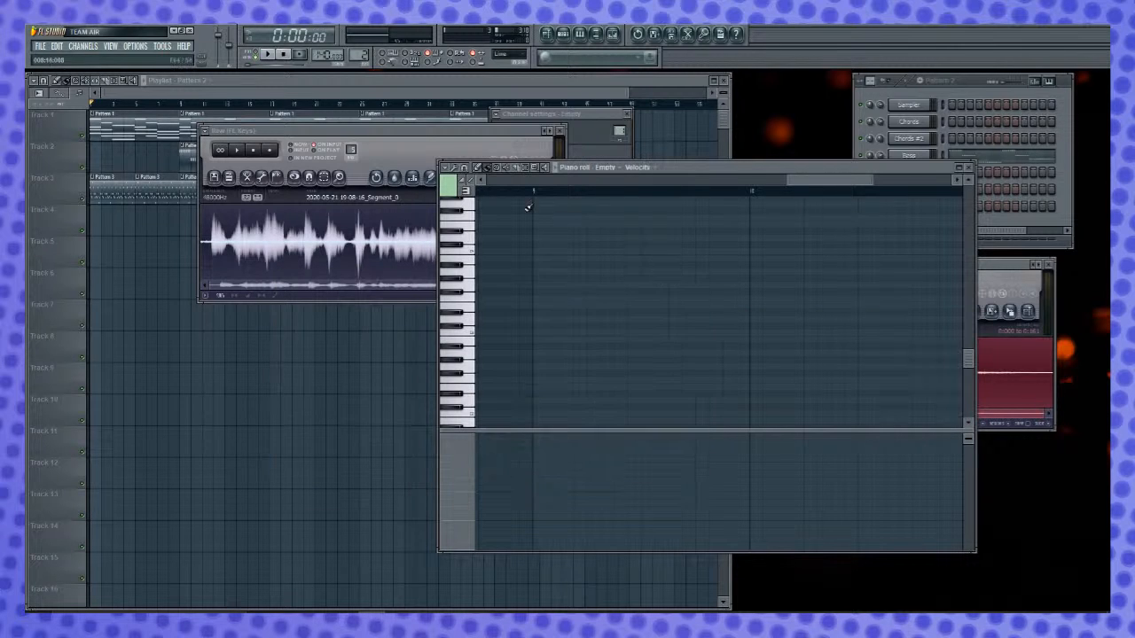
click(467, 191)
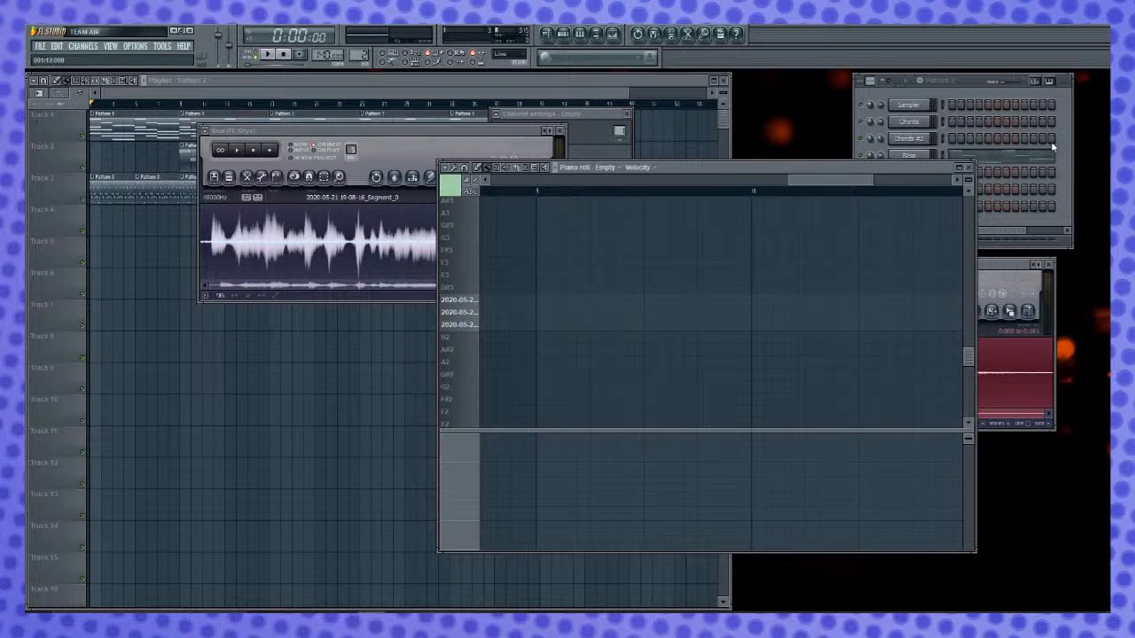
click(971, 85)
right_click(926, 207)
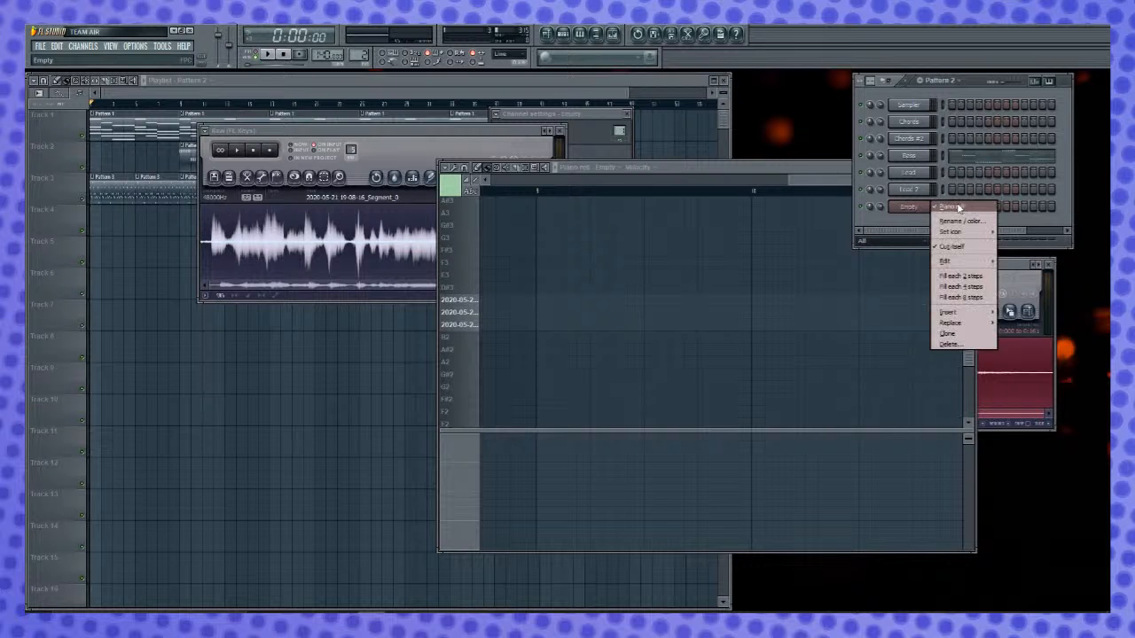
click(959, 209)
click(927, 208)
click(917, 210)
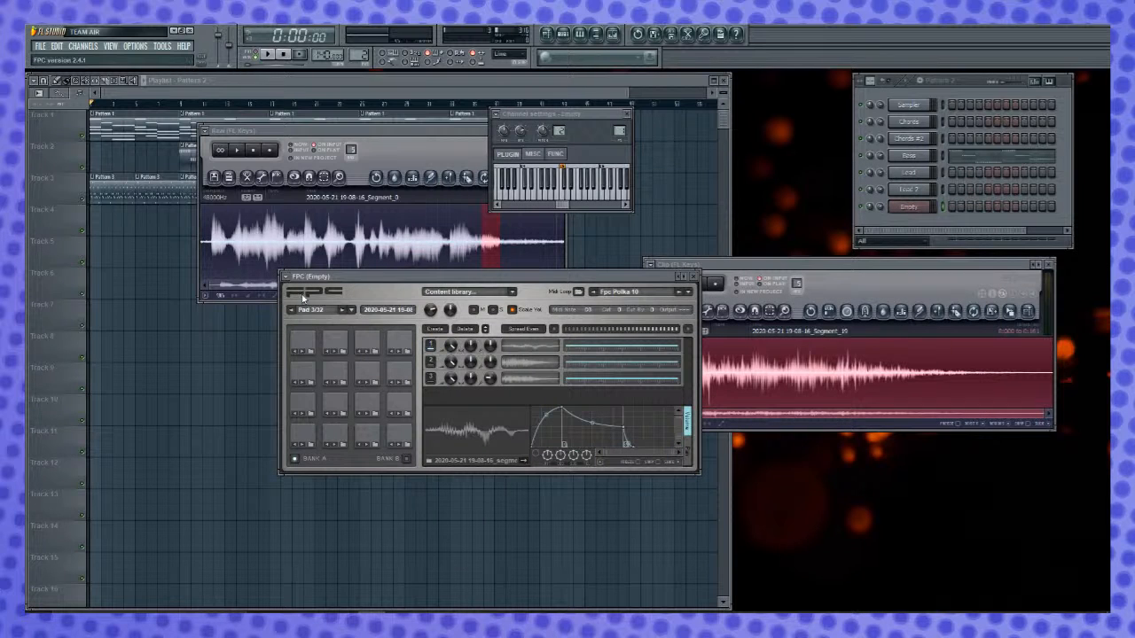
- Rename FPC Pad 3 to BASS
click(285, 280)
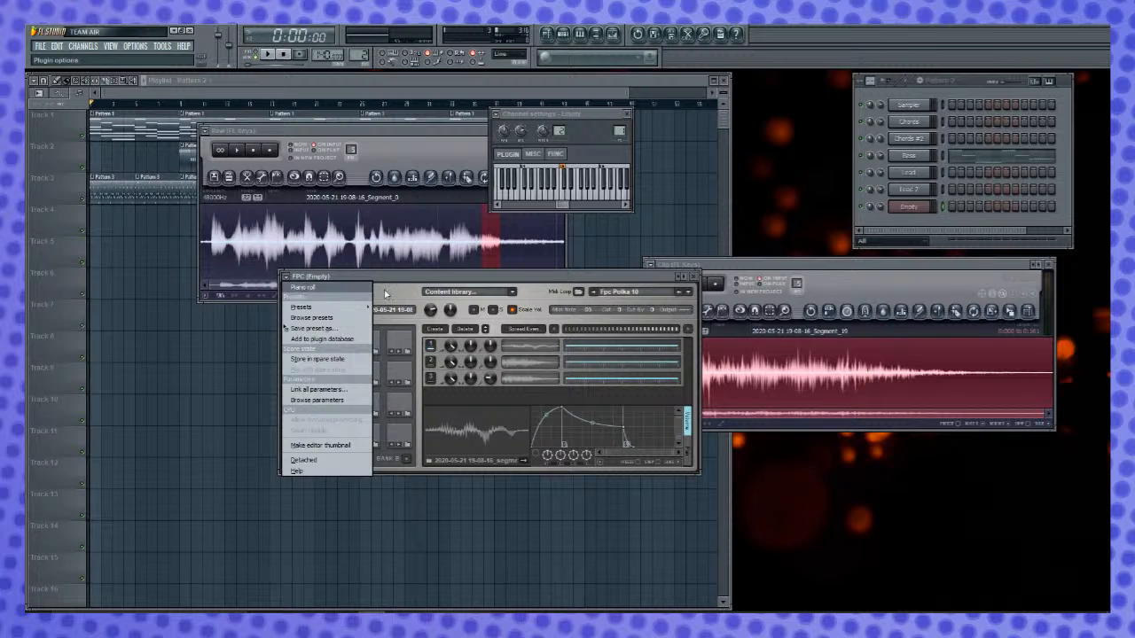
click(403, 292)
click(383, 313)
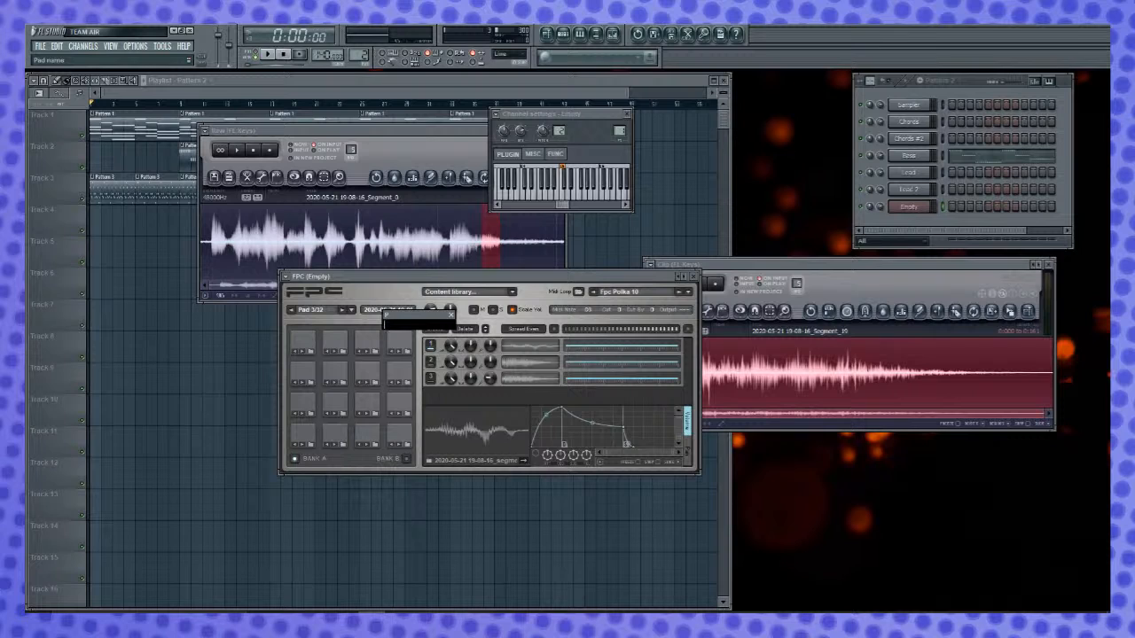
key(Return)
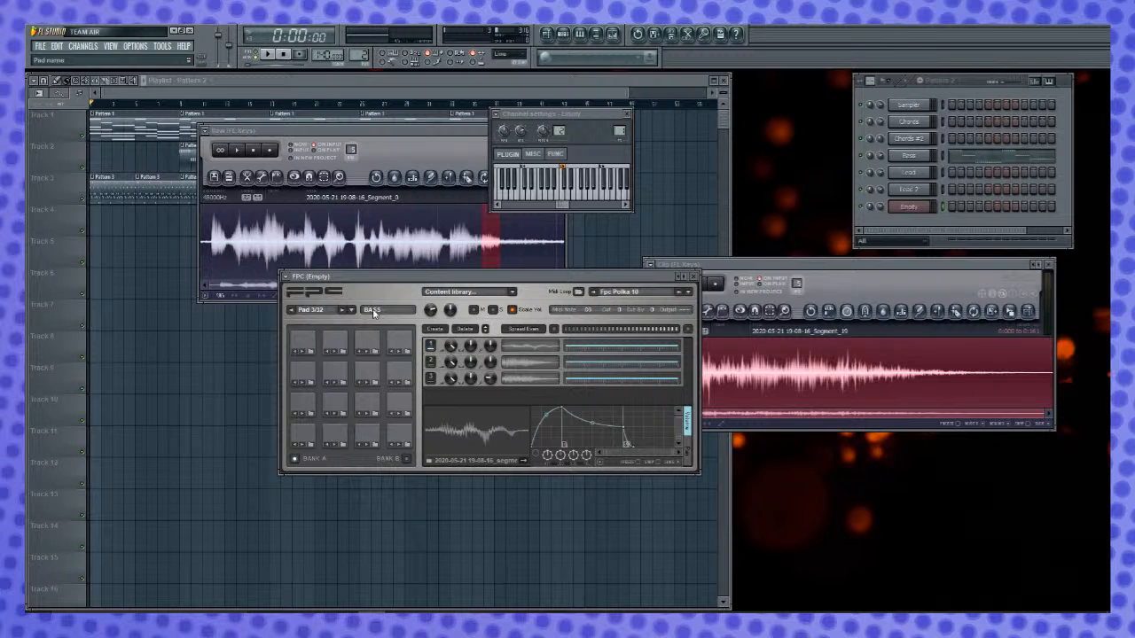
- Rename FPC Pad 1 to BASS and Pad 2 to HAT
click(304, 440)
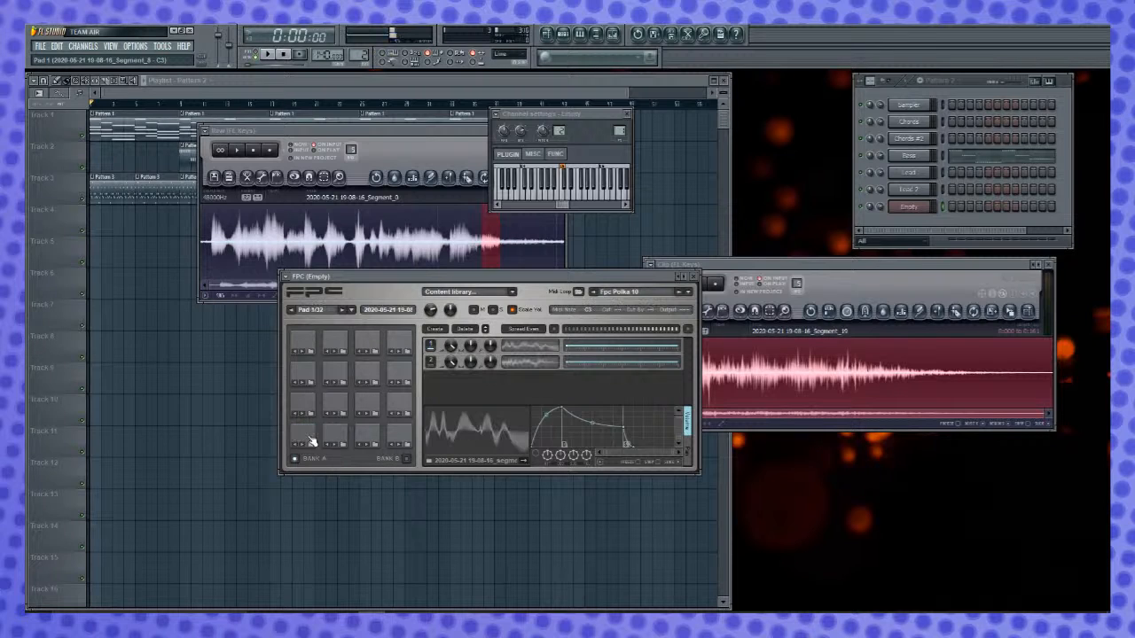
click(372, 311)
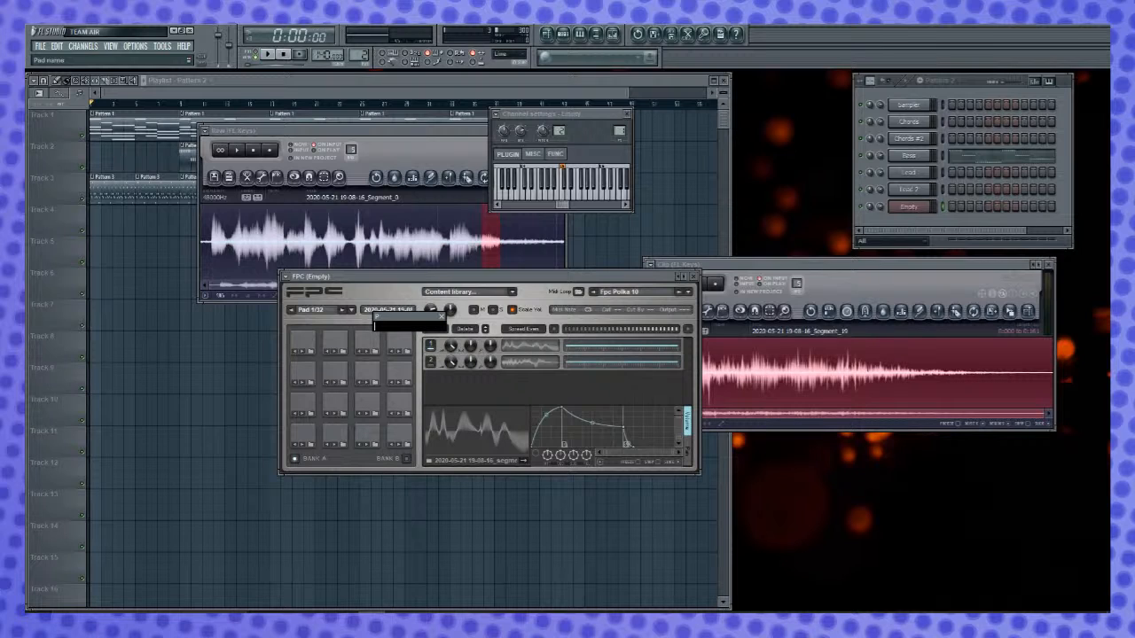
key(Return)
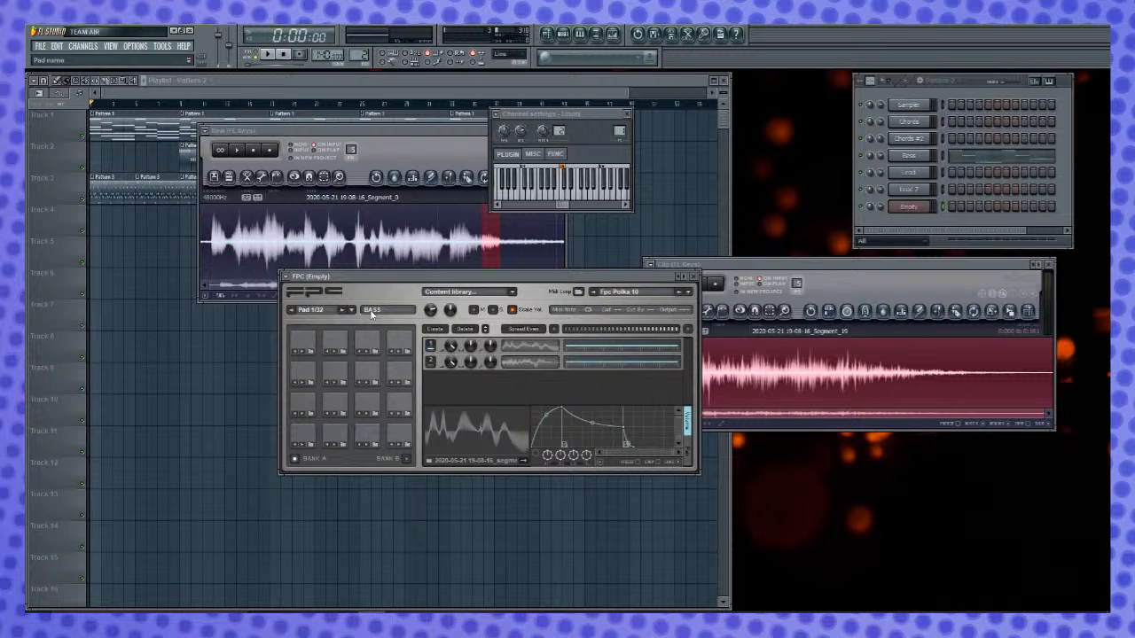
click(338, 443)
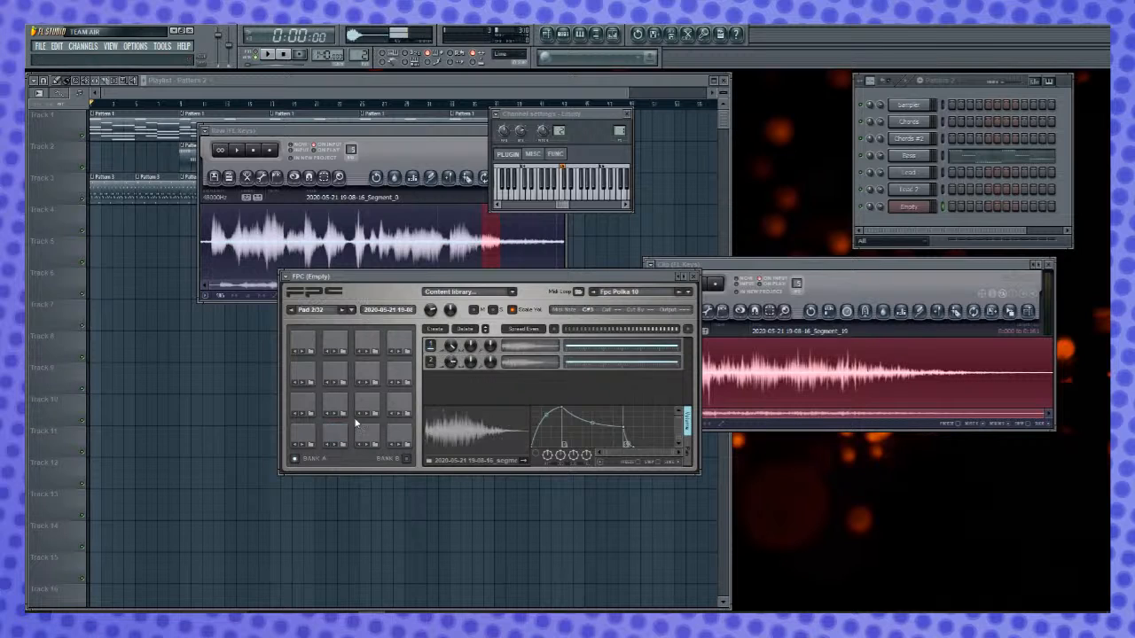
click(379, 312)
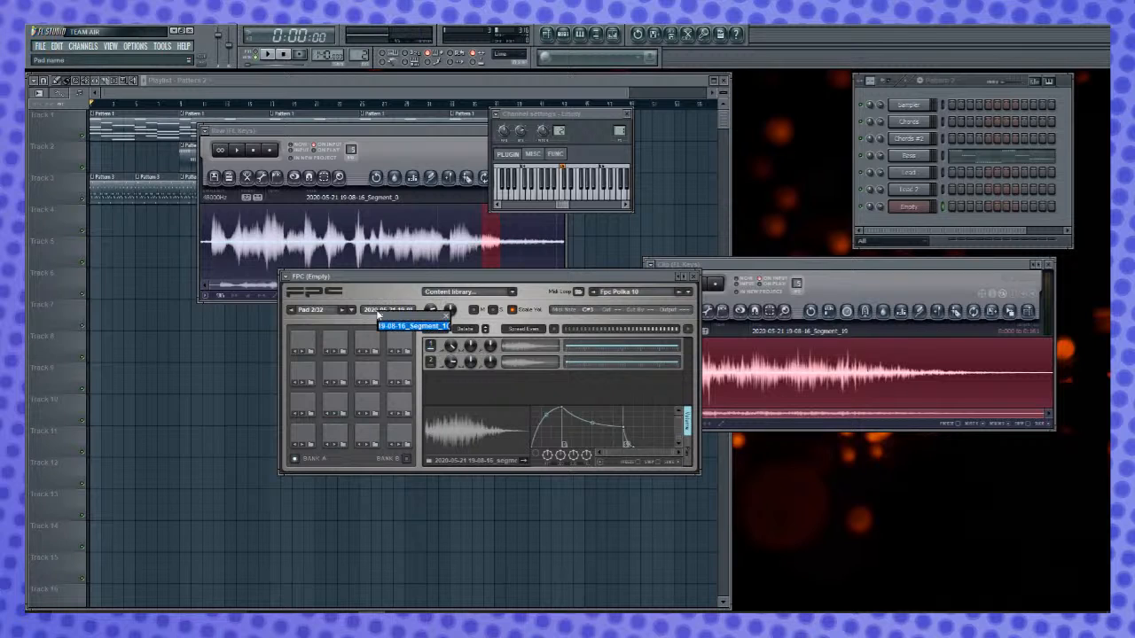
key(Return)
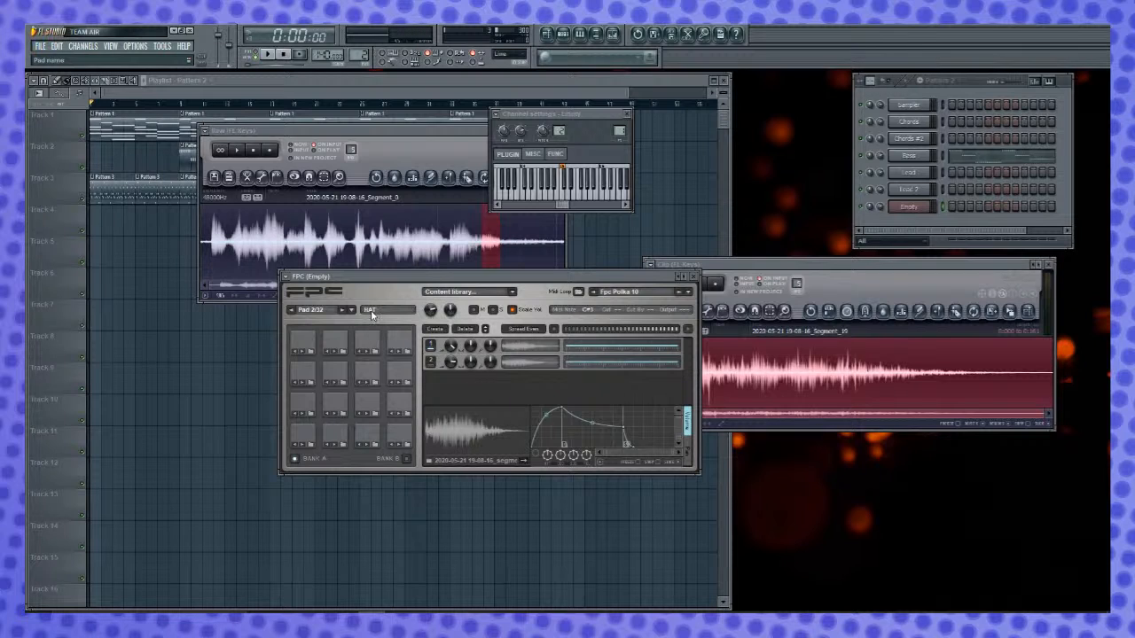
- Rename FPC Pad 3 to HIT, and reopen the Empty channel's Piano roll
click(367, 434)
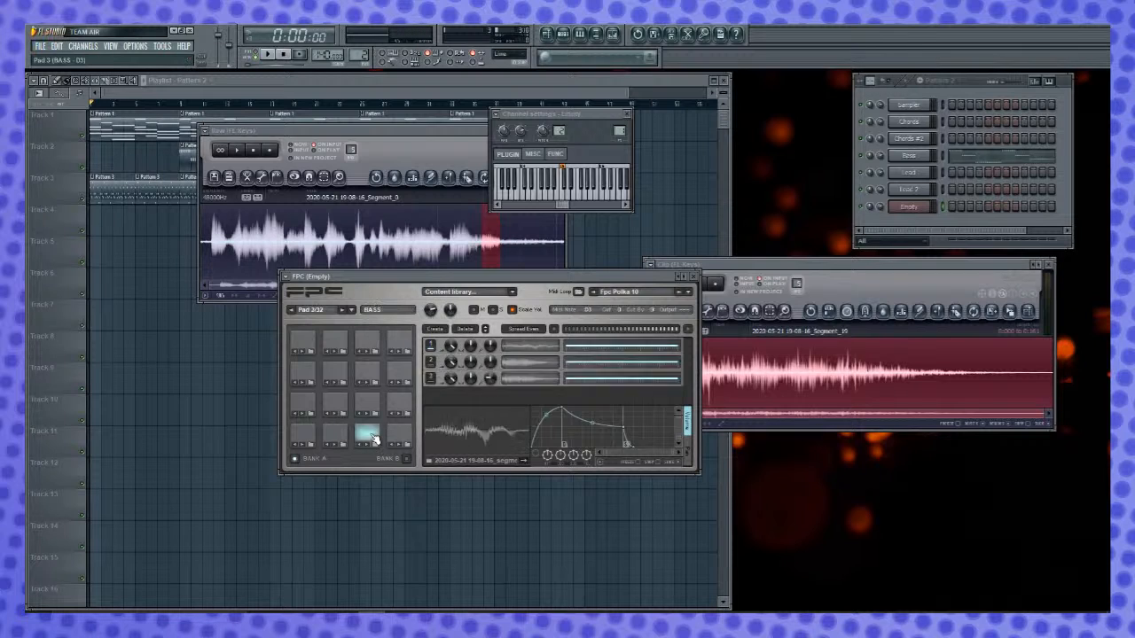
click(375, 313)
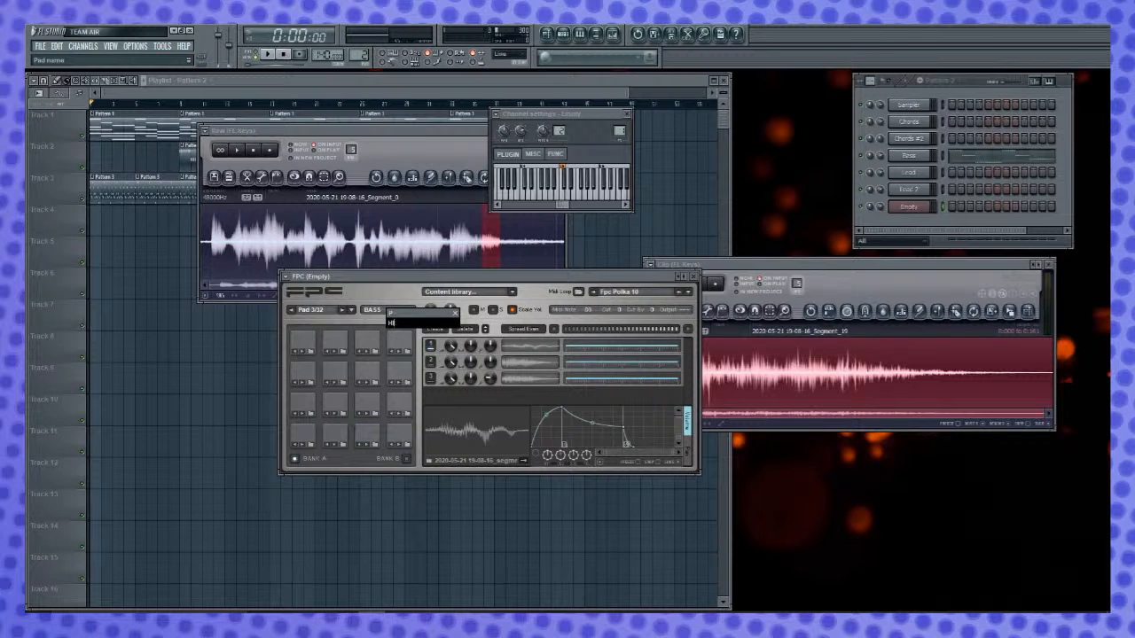
text(HIT)
key(Return)
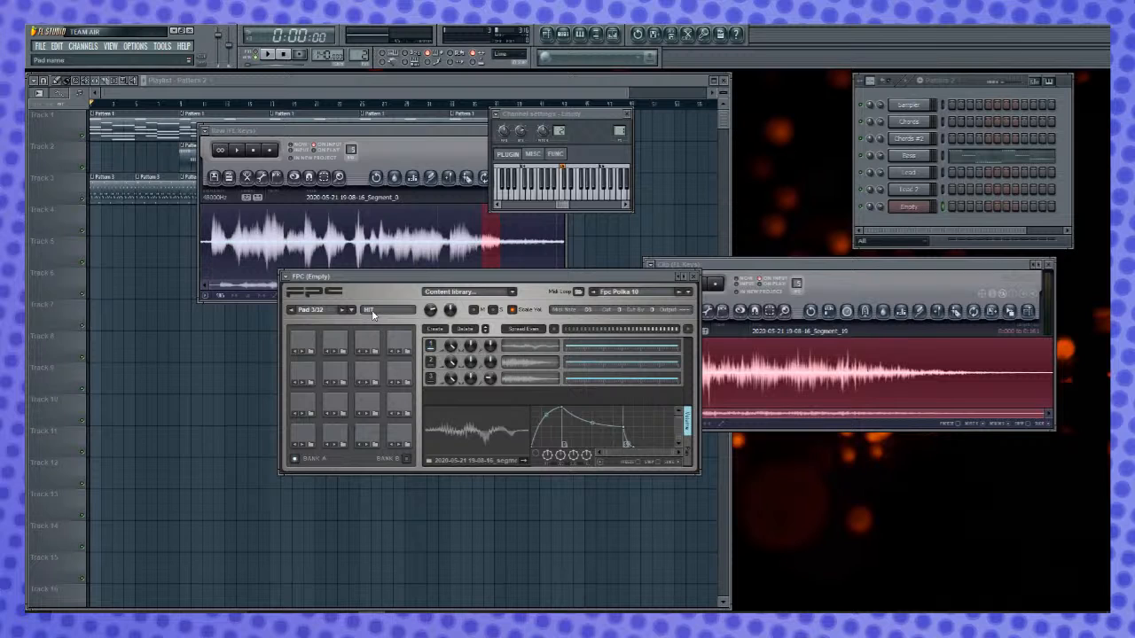
right_click(919, 208)
click(931, 211)
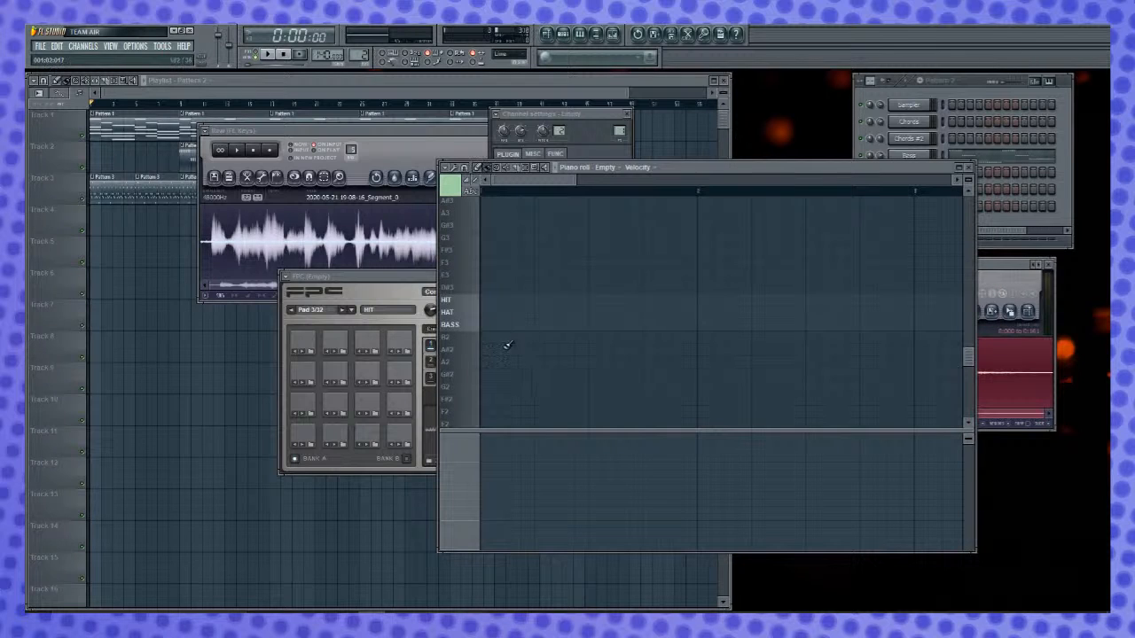
- Draw a BASS note on each of the four beats of bar 1 in Pattern 2, and play the pattern
drag(493, 328, 479, 325)
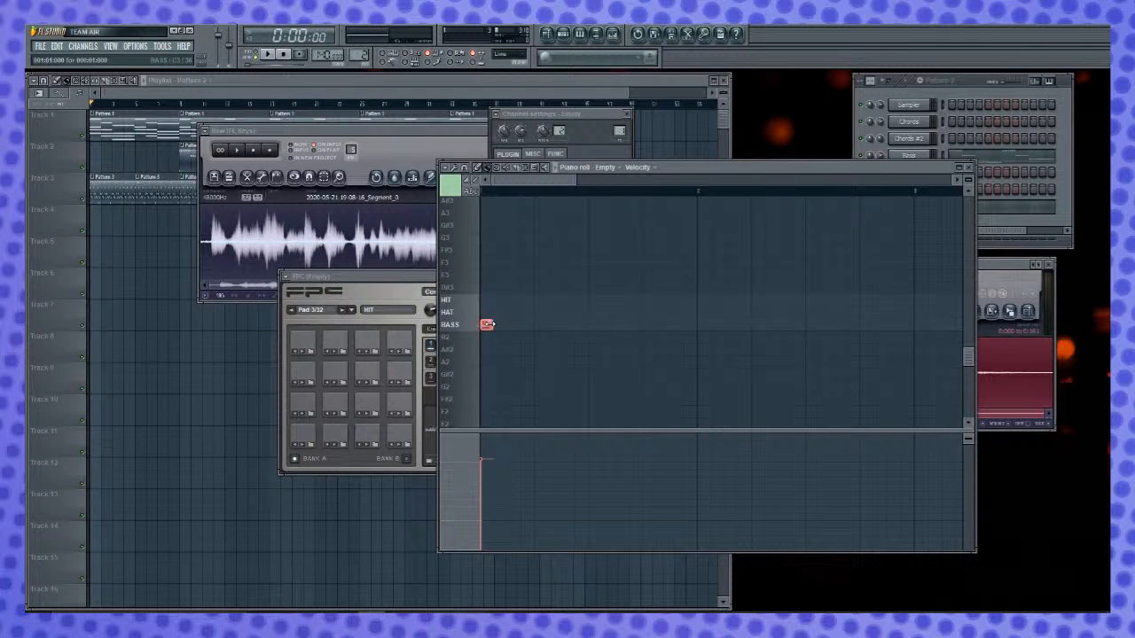
click(540, 326)
click(594, 325)
click(648, 325)
click(409, 280)
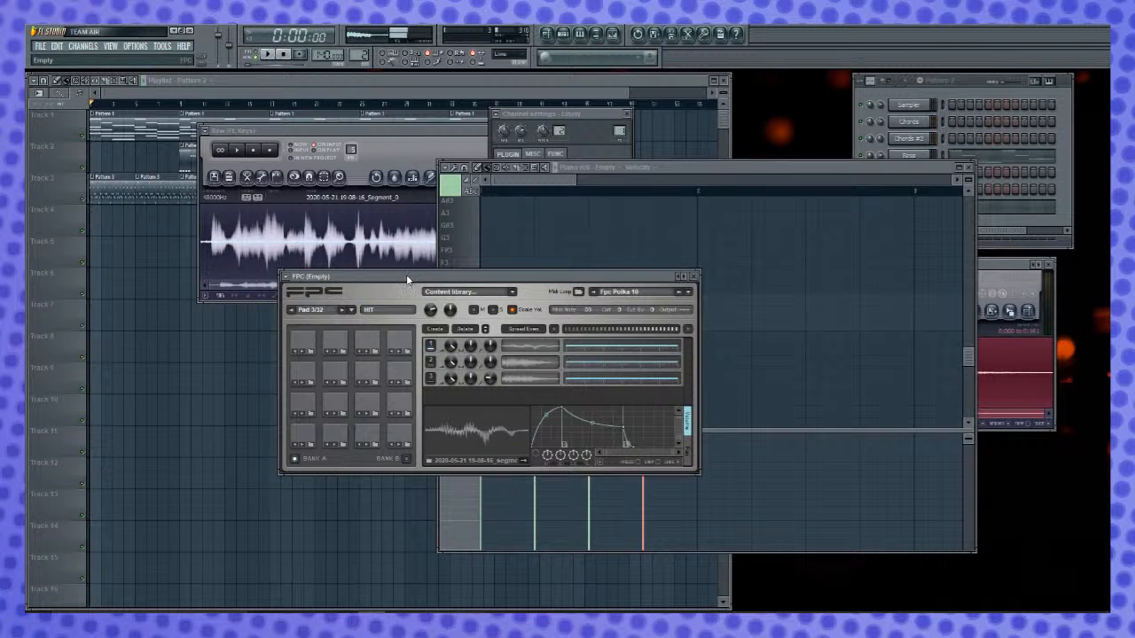
key(l)
key(space)
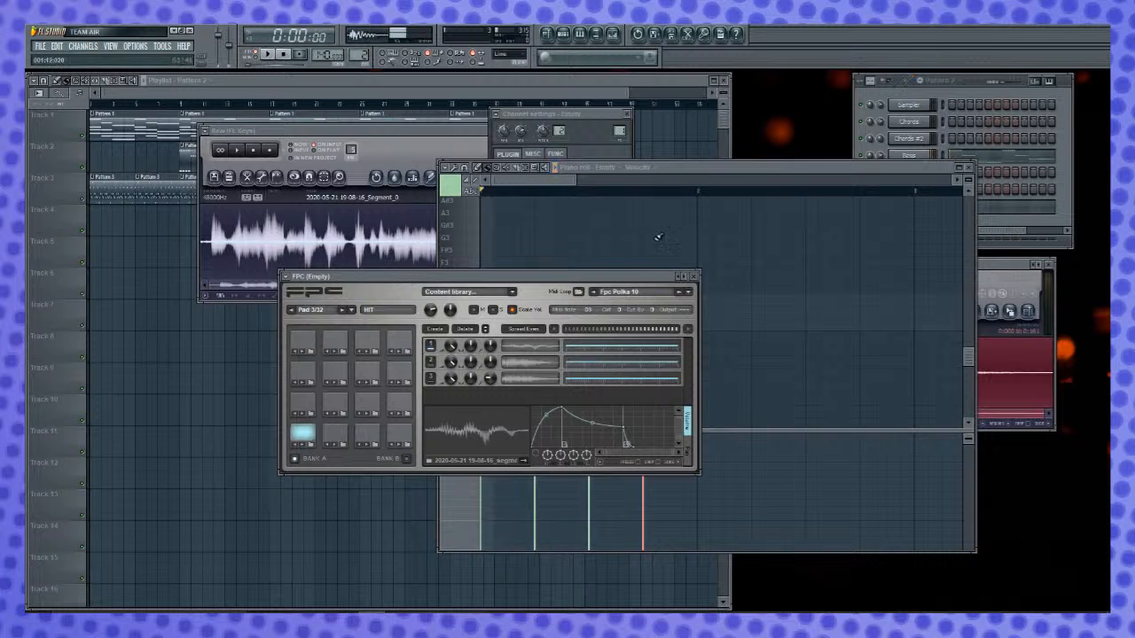
- Clear the BASS notes from Pattern 2, and place one on each of the four beats of bar 1 in Pattern 4
click(780, 165)
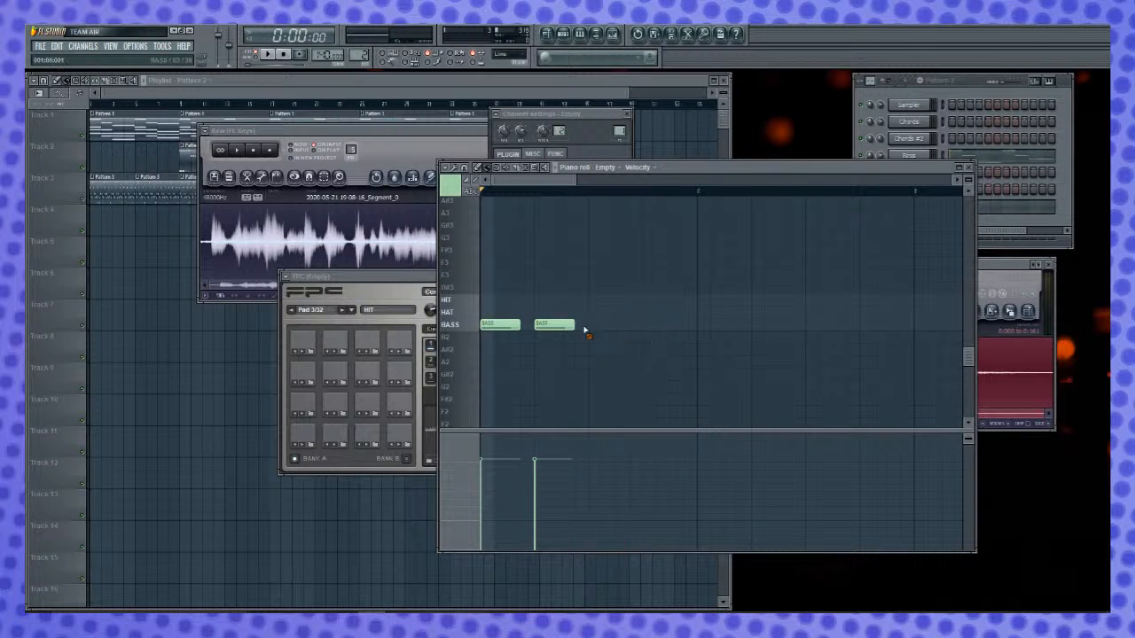
drag(609, 330, 409, 317)
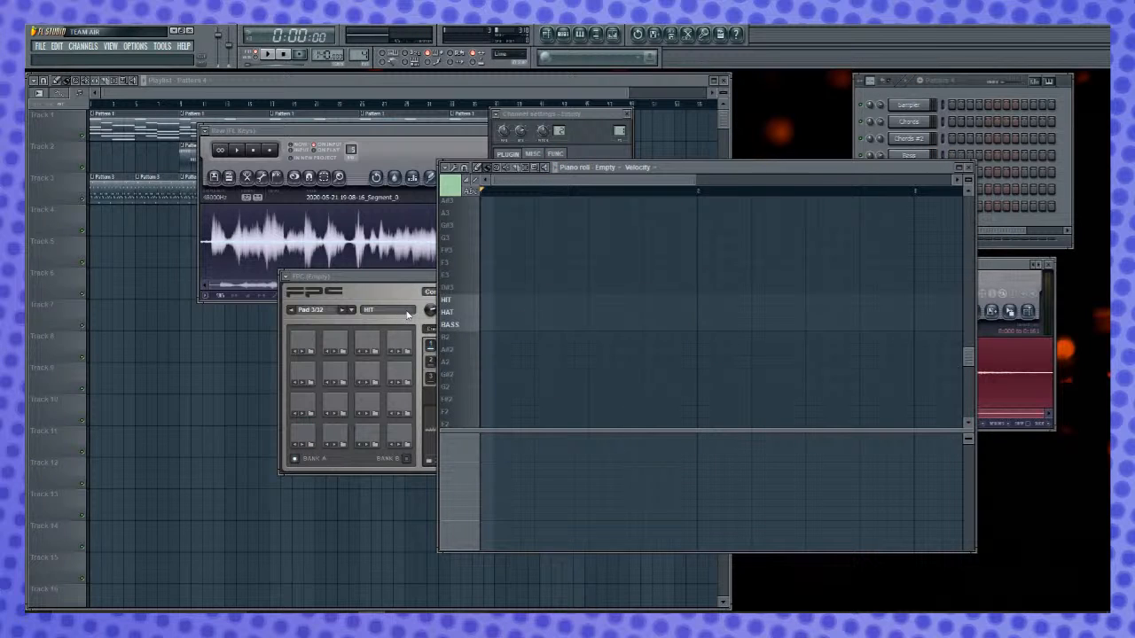
click(487, 326)
click(538, 326)
click(592, 326)
click(645, 325)
- Play Pattern 4, and tune the first layer of FPC Pad 1 (BASS) to 1200 cents
key(space)
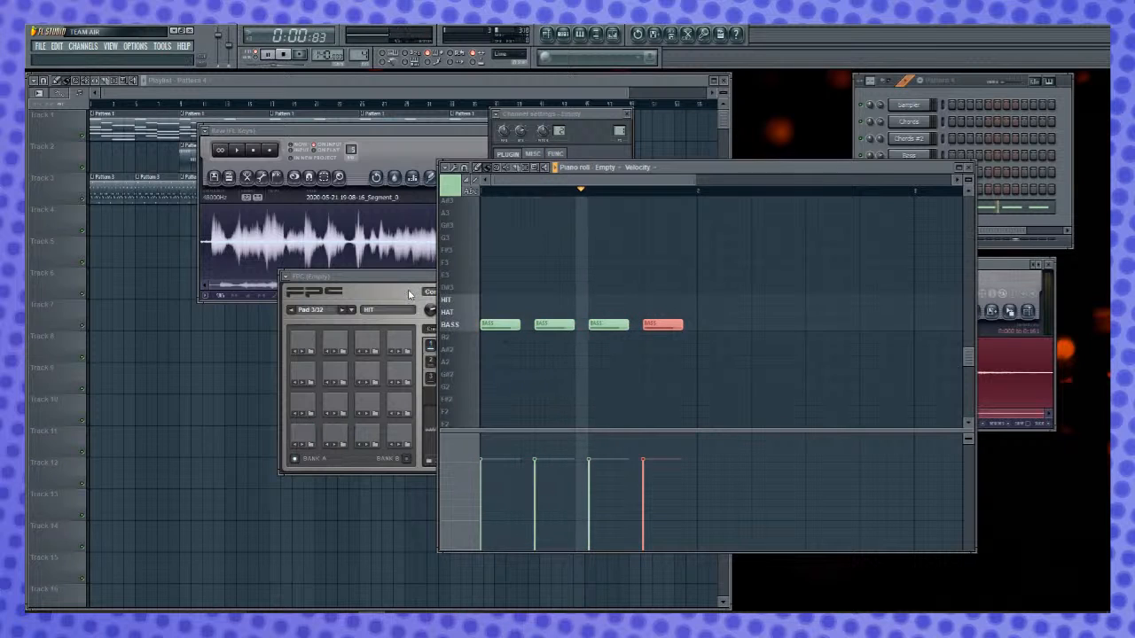
click(384, 339)
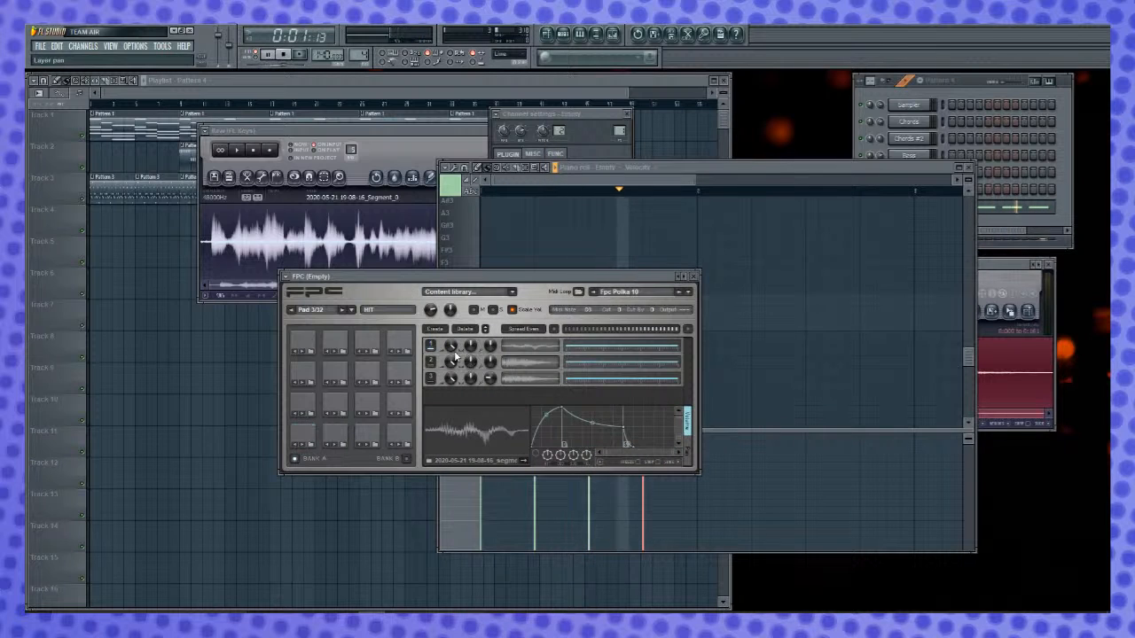
click(303, 437)
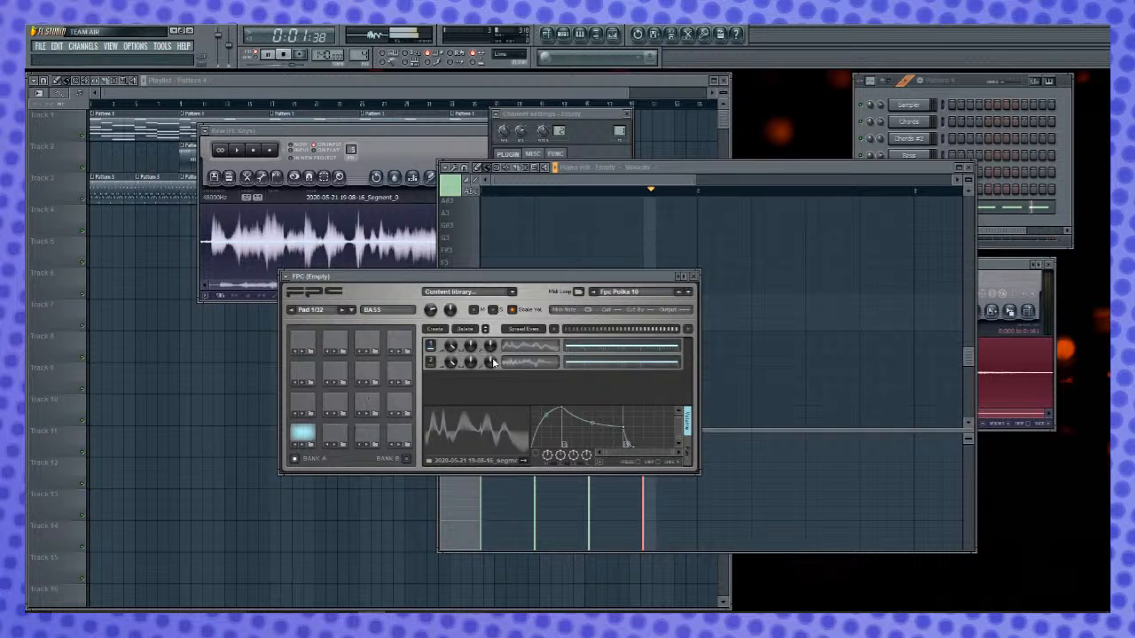
drag(491, 346, 490, 292)
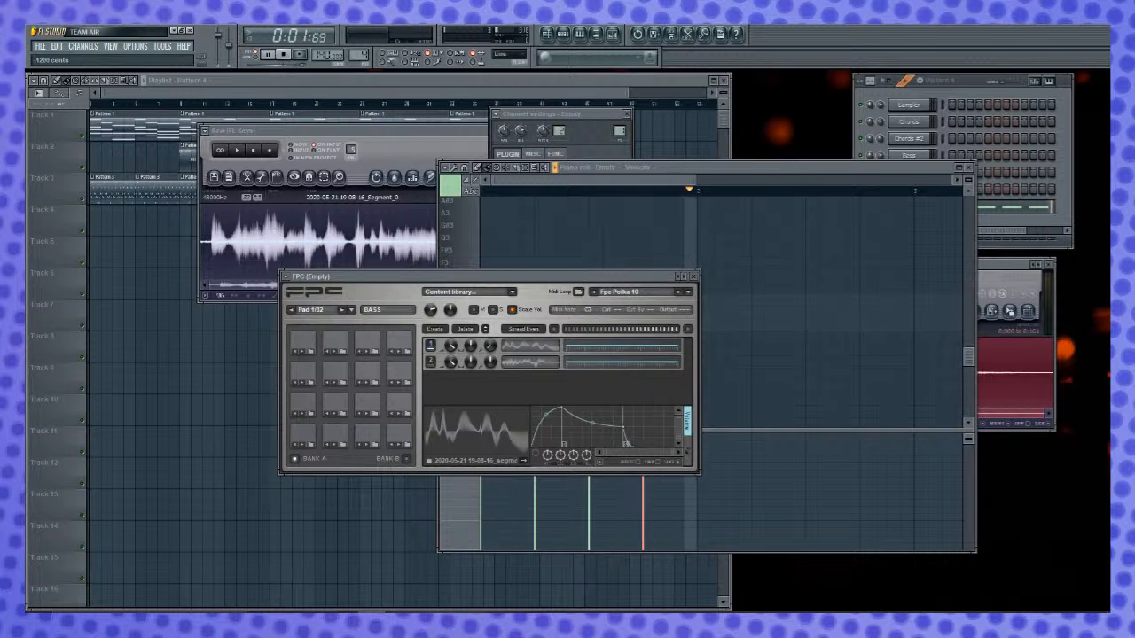
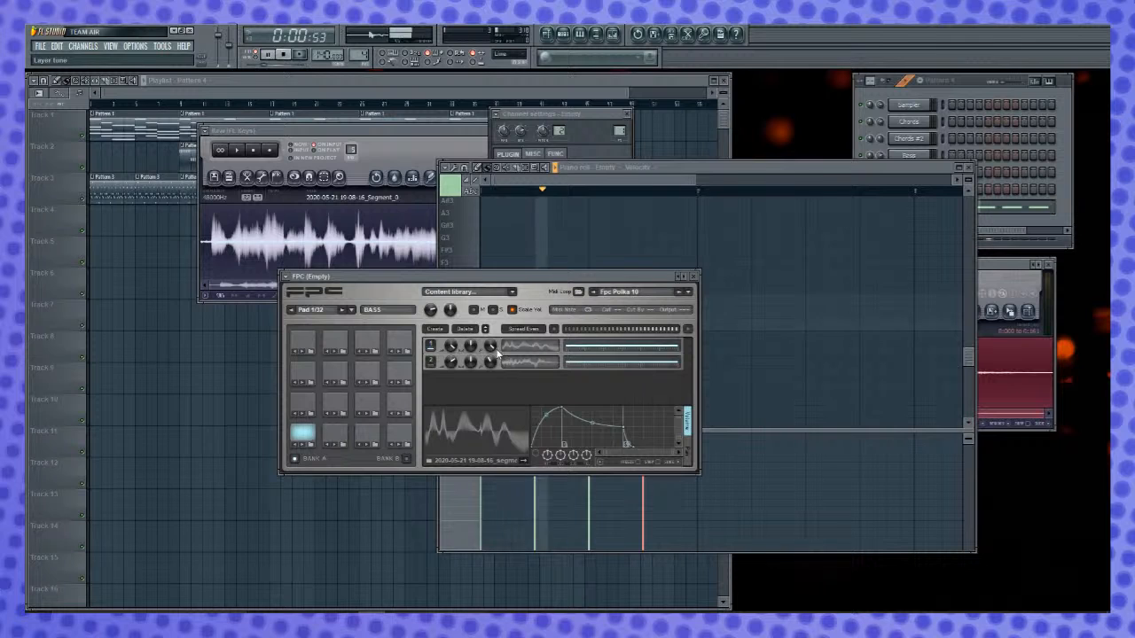
- Adjust the volume and tuning of the layers of FPC Pad 1 (BASS) while Pattern 4 plays
drag(452, 363, 451, 416)
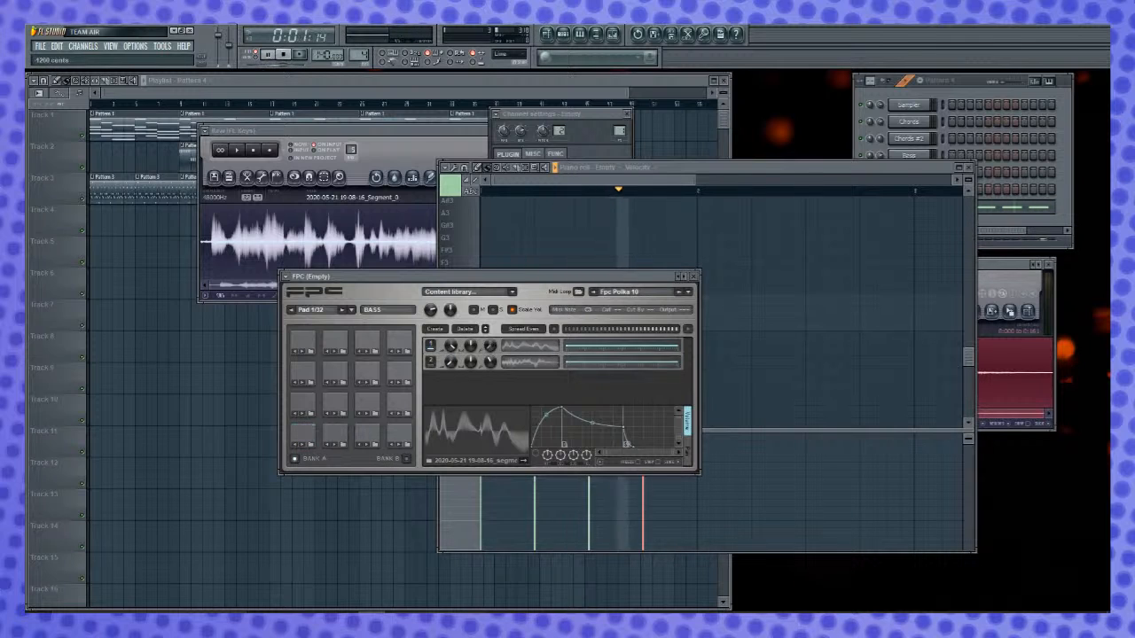
drag(493, 346, 452, 322)
drag(486, 363, 487, 391)
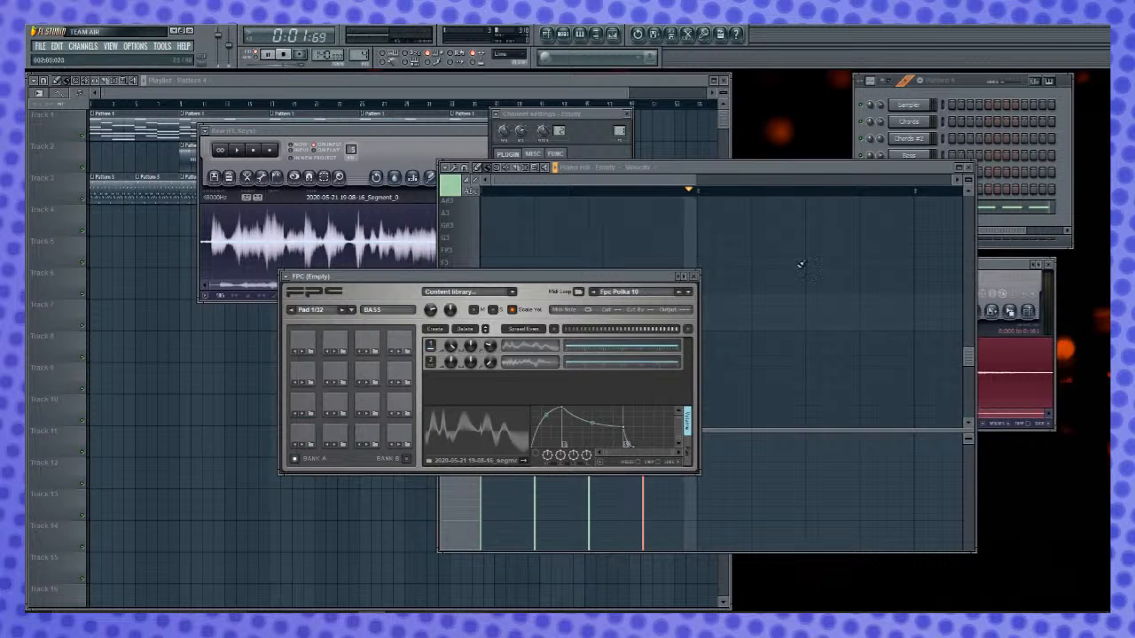
- Move all four BASS notes in the Piano roll up to the HAT row
click(751, 217)
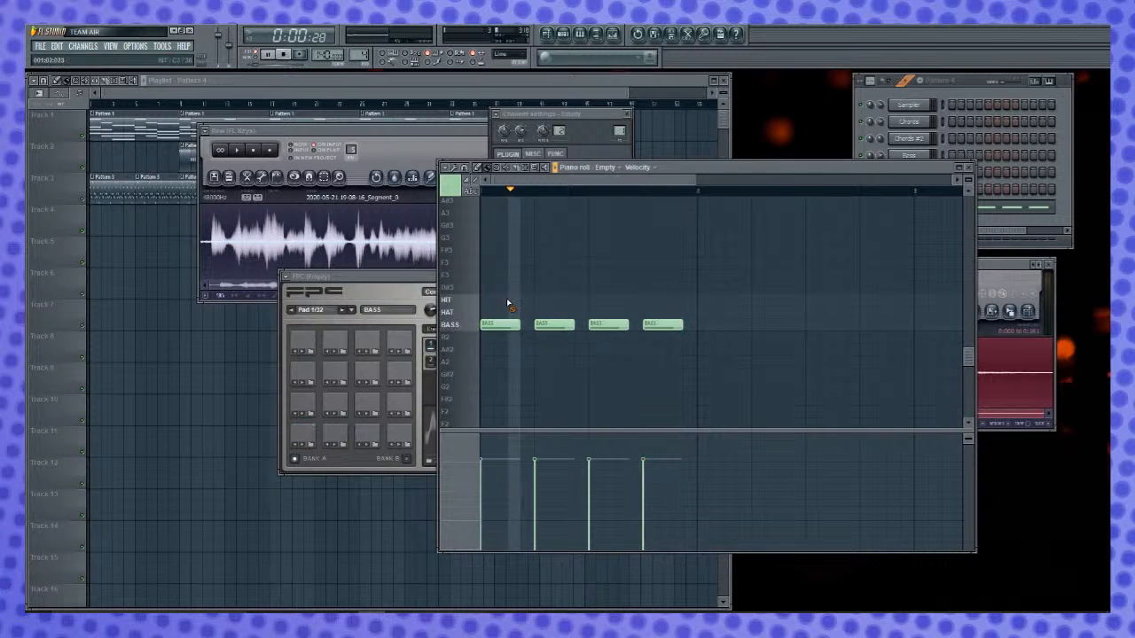
key(ctrl+a)
key(shift+Up)
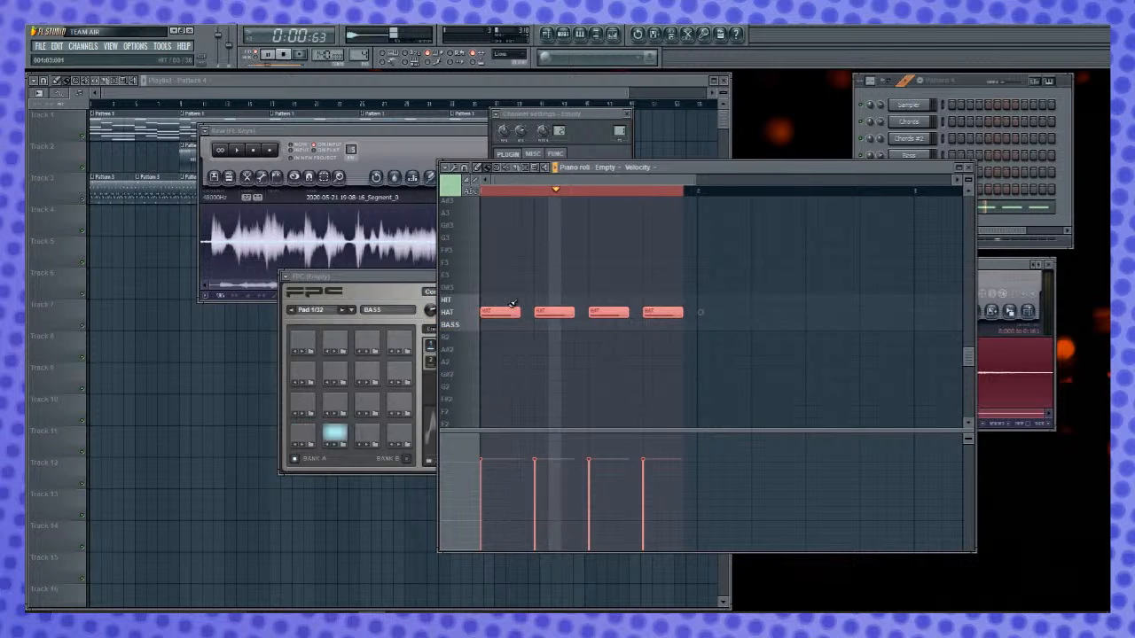
click(422, 295)
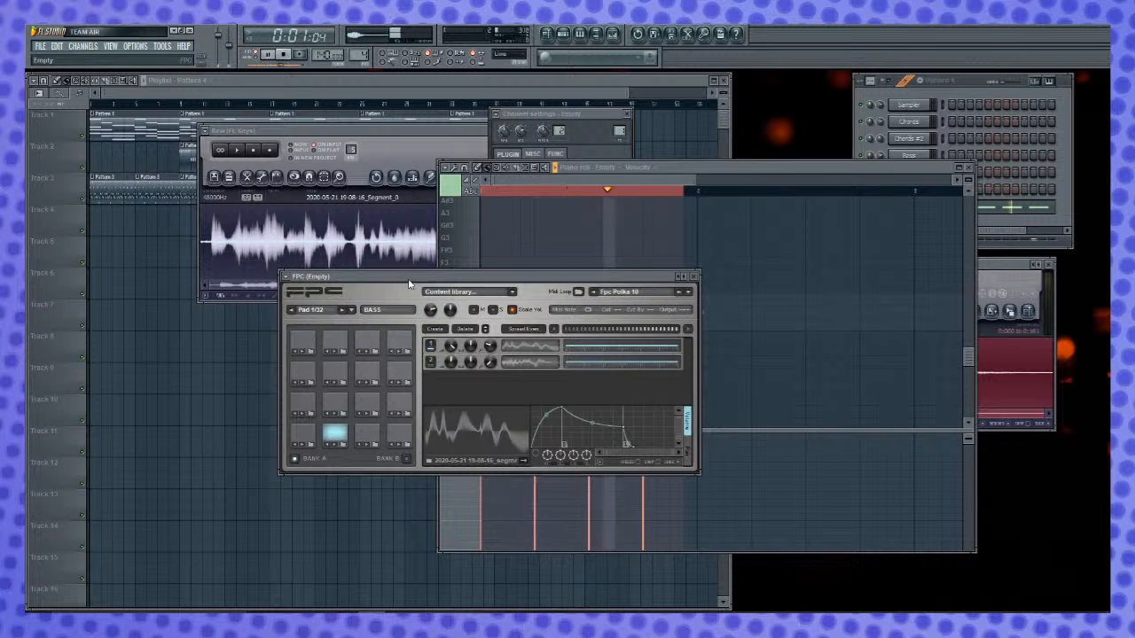
click(616, 200)
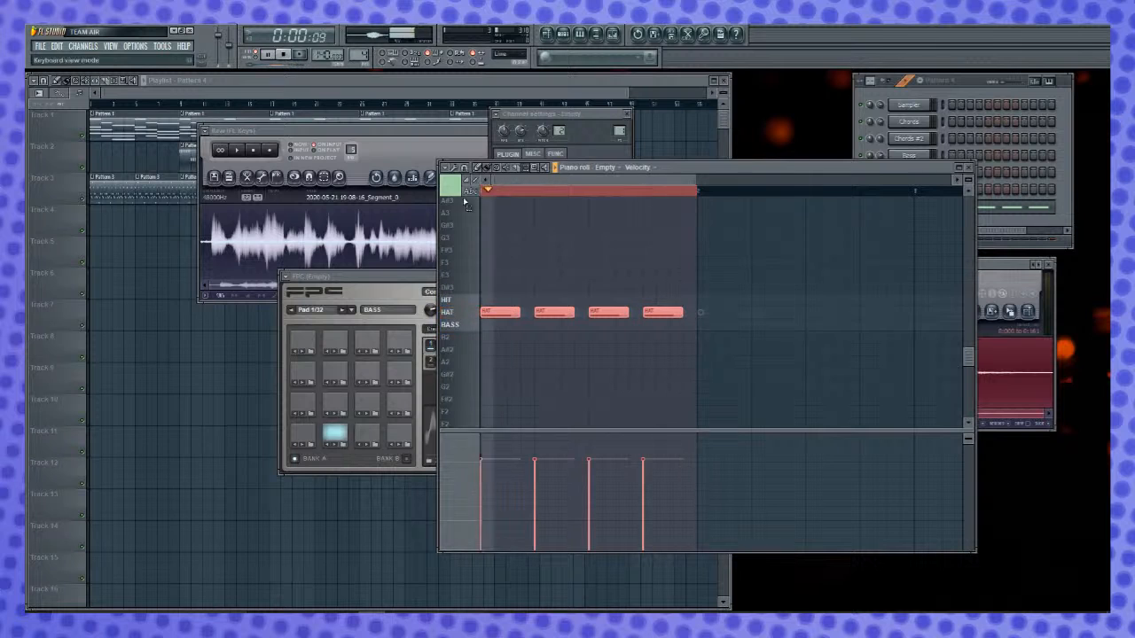
- Retune the second layer of FPC Pad 1 (BASS), and select Pad 2 (HAT)
click(384, 284)
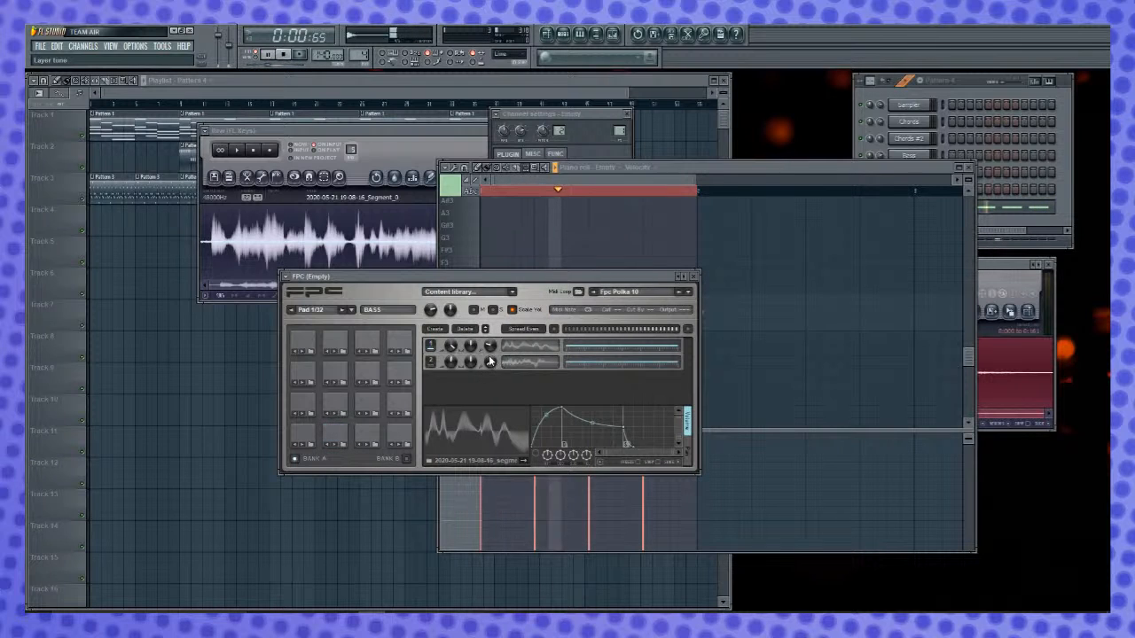
drag(493, 363, 492, 321)
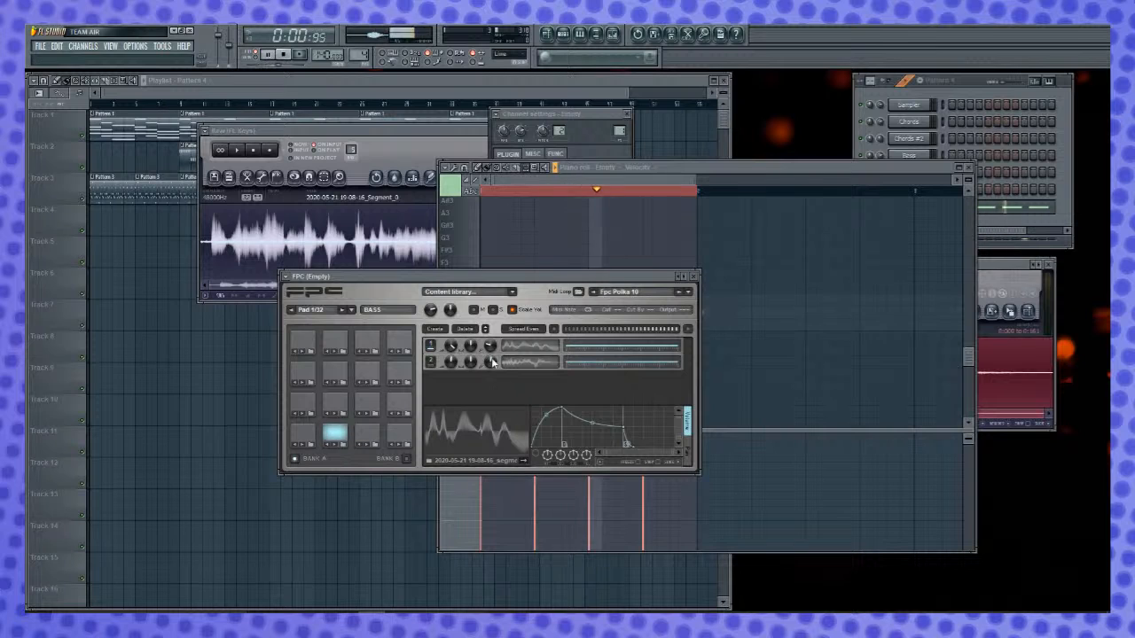
click(346, 439)
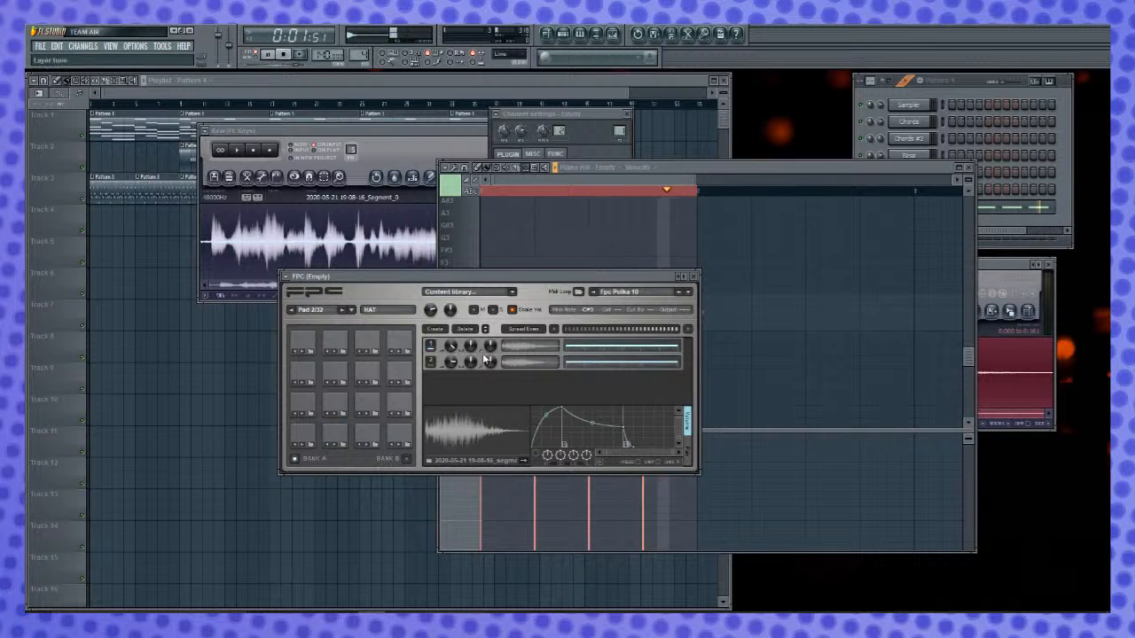
- Select FPC Pad 3 (HIT), move the four HAT notes up to the HIT row, and return to FPC
click(364, 435)
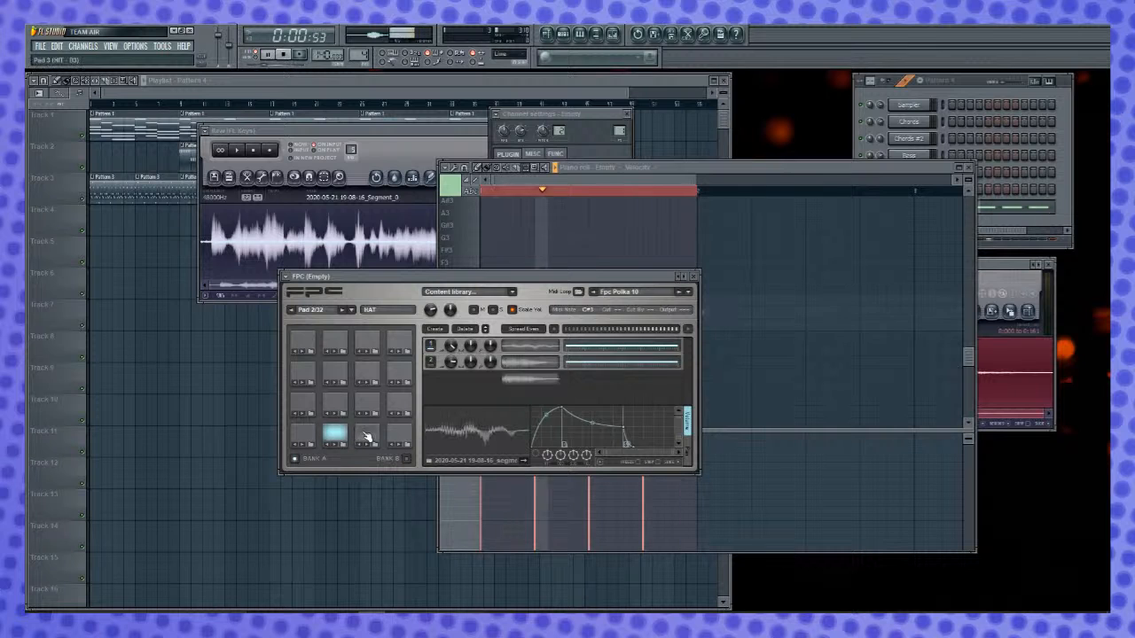
click(775, 169)
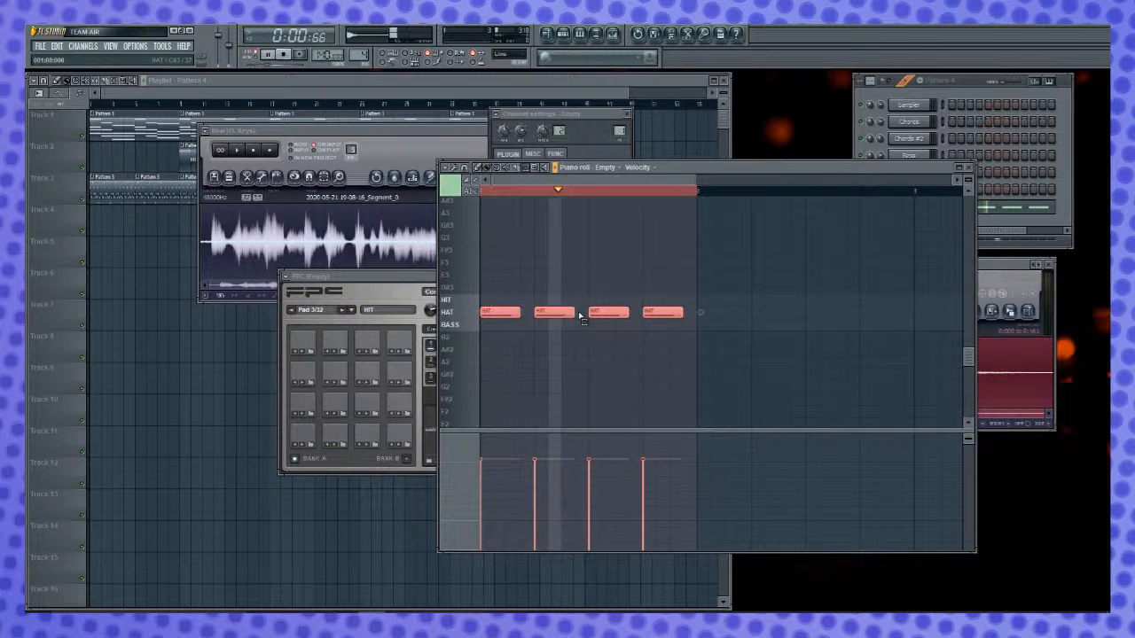
key(shift+Up)
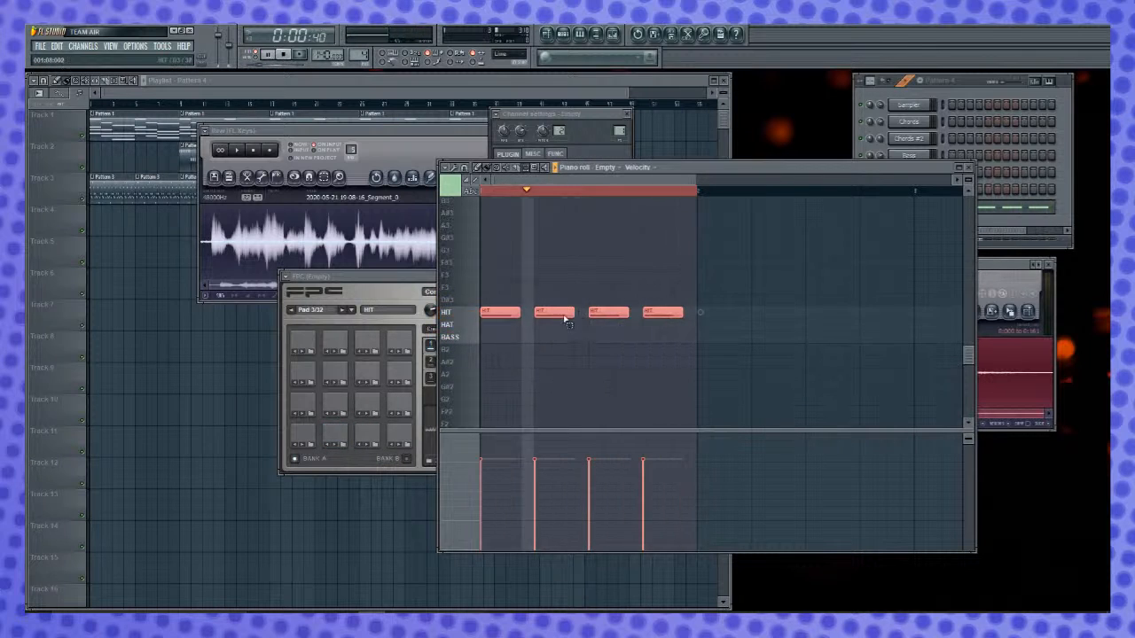
click(405, 279)
right_click(562, 276)
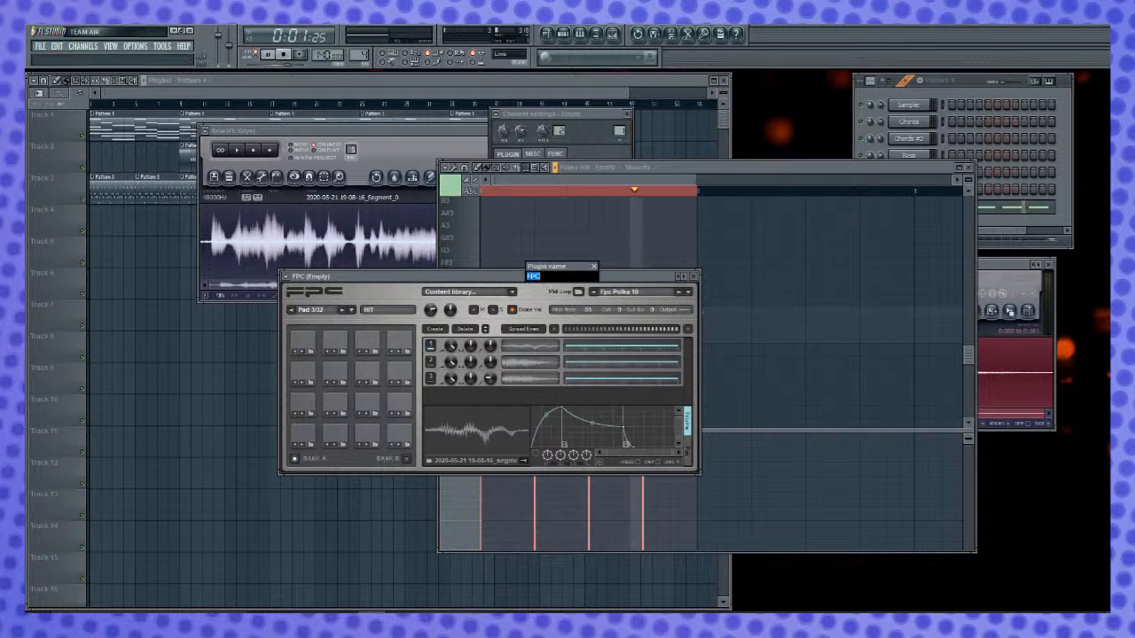
click(595, 266)
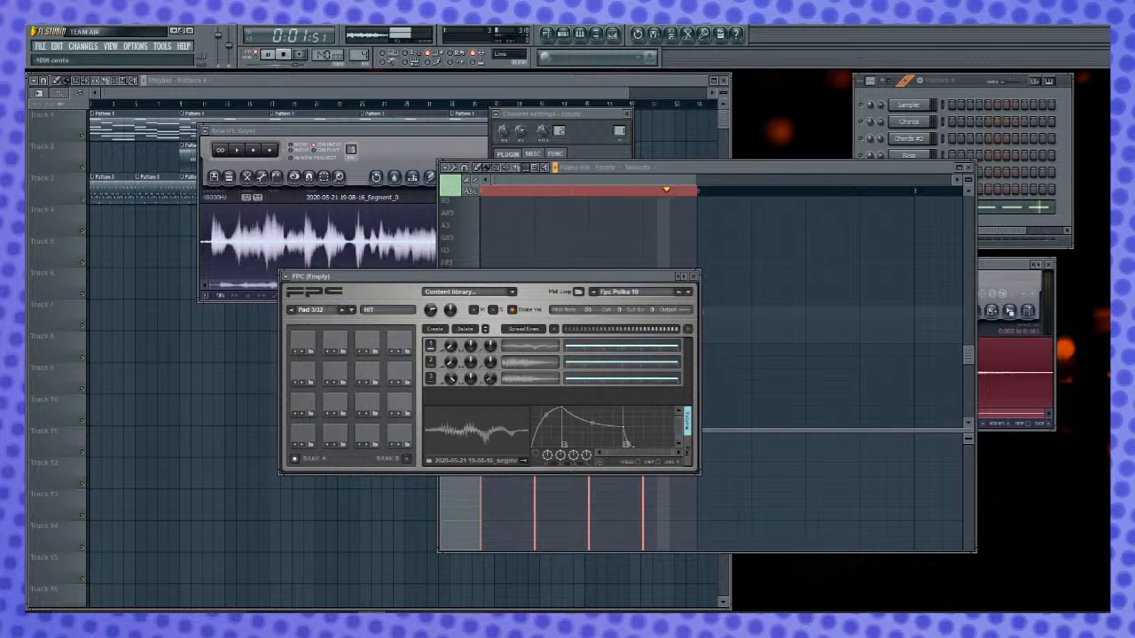
- Adjust the volumes of the second and third layers of FPC Pad 3 (HIT) by ear
drag(451, 379, 452, 382)
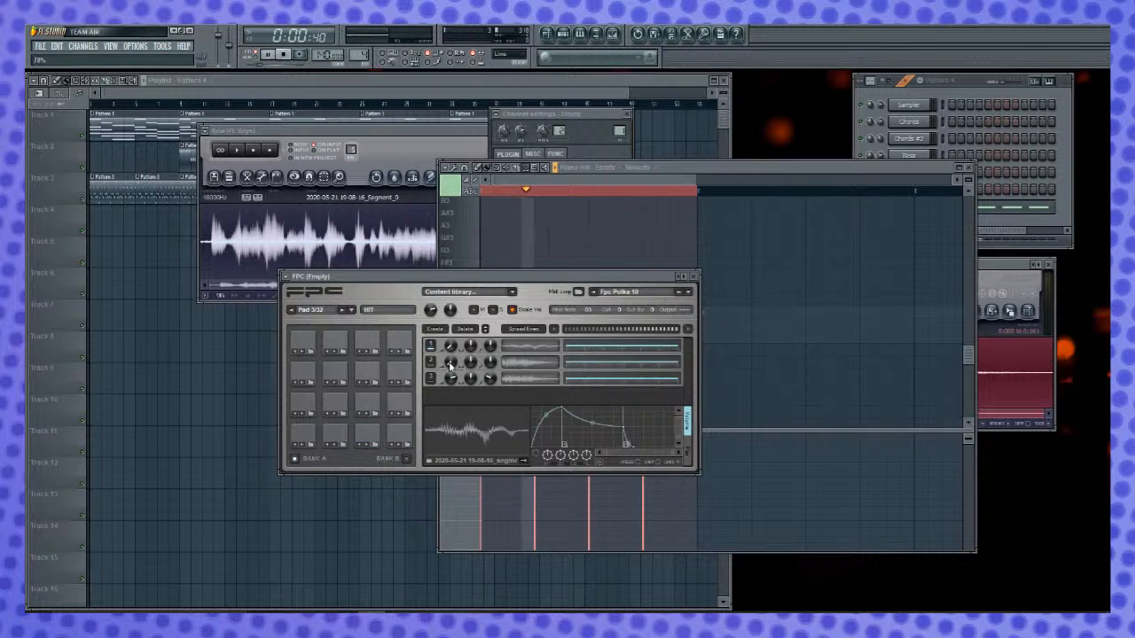
drag(452, 380, 451, 424)
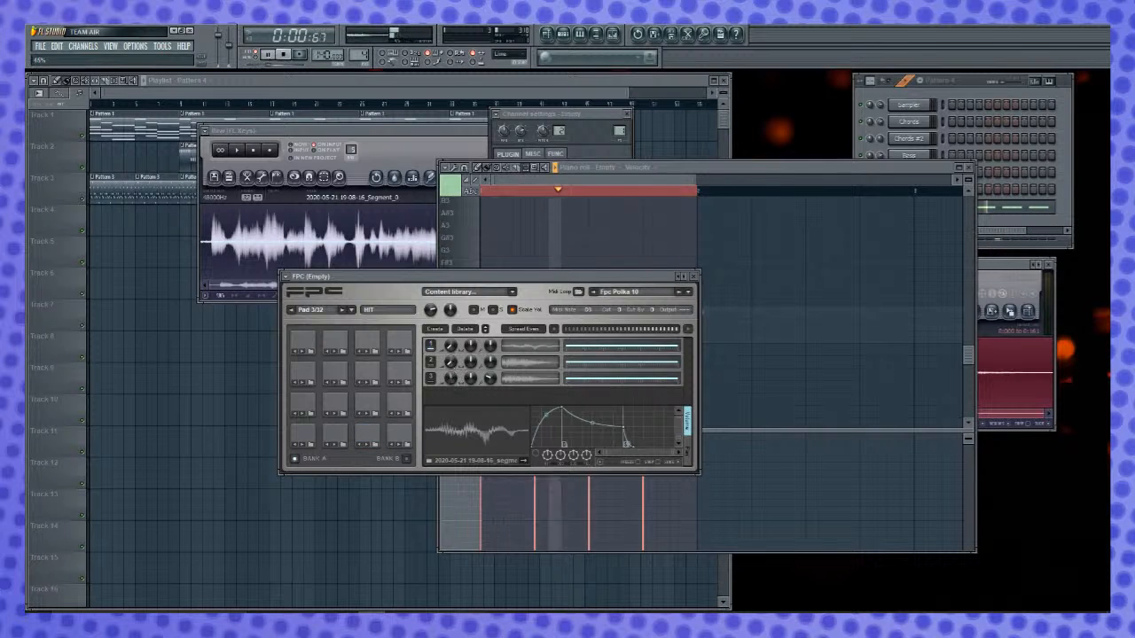
drag(452, 364, 452, 319)
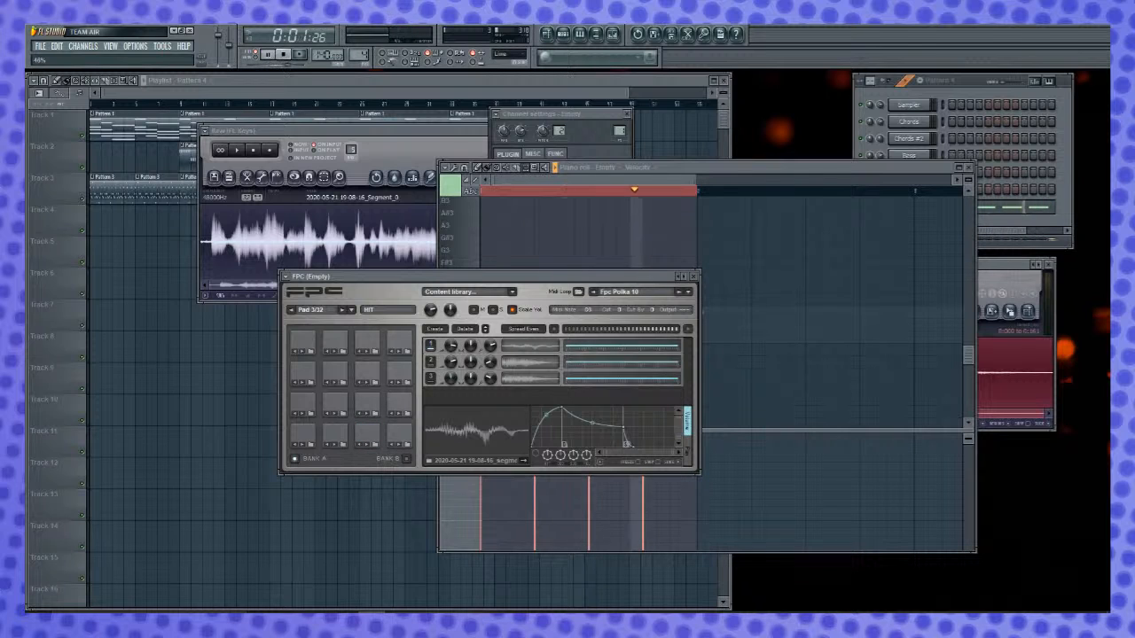
- Stop the pattern, delete a short section from the start of the clip in Edison, and audition it
key(space)
click(999, 265)
drag(815, 259, 815, 258)
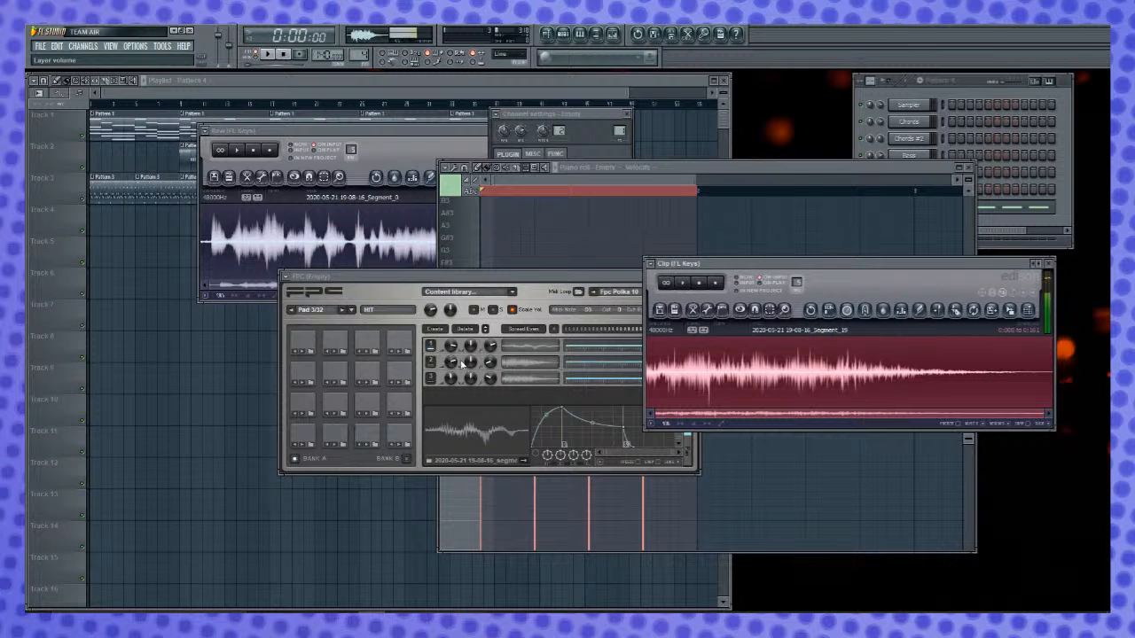
click(523, 380)
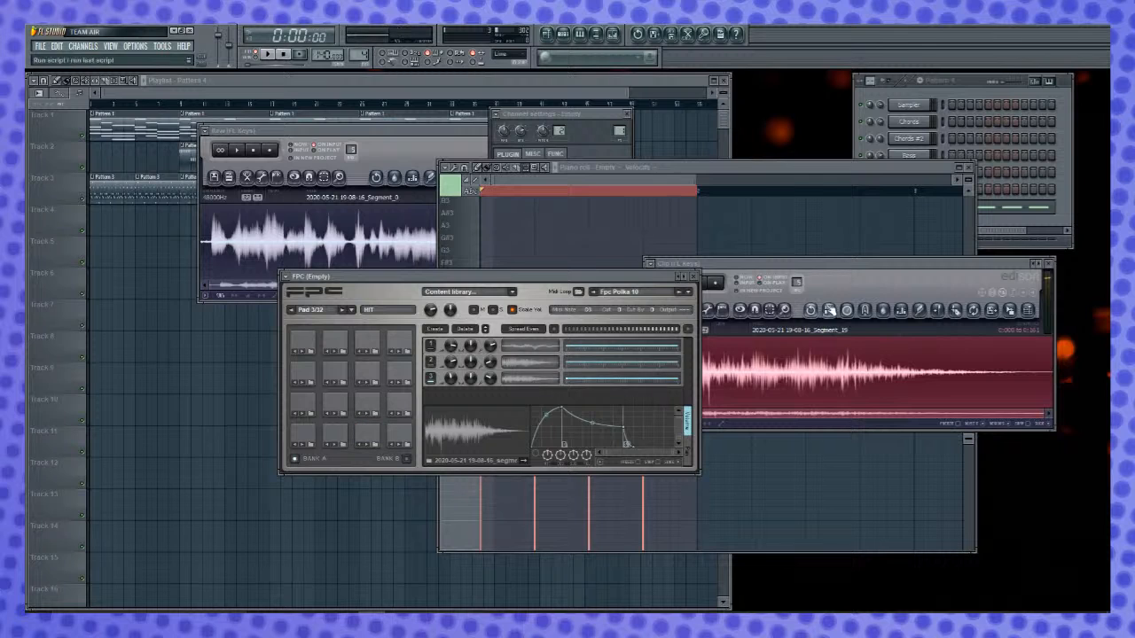
click(858, 282)
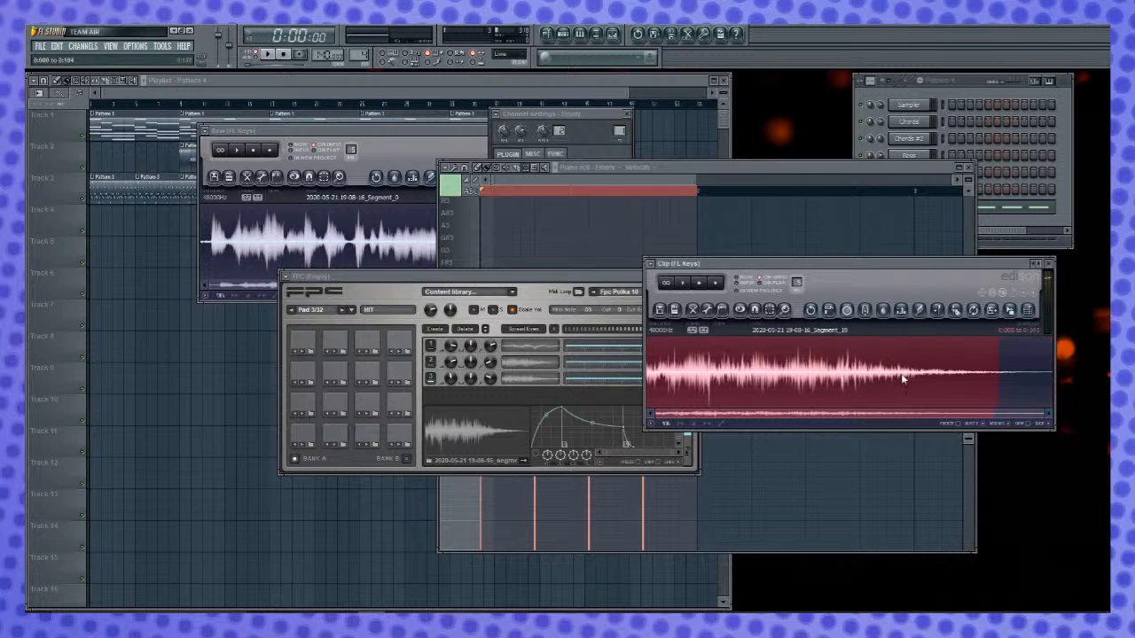
key(Delete)
key(space)
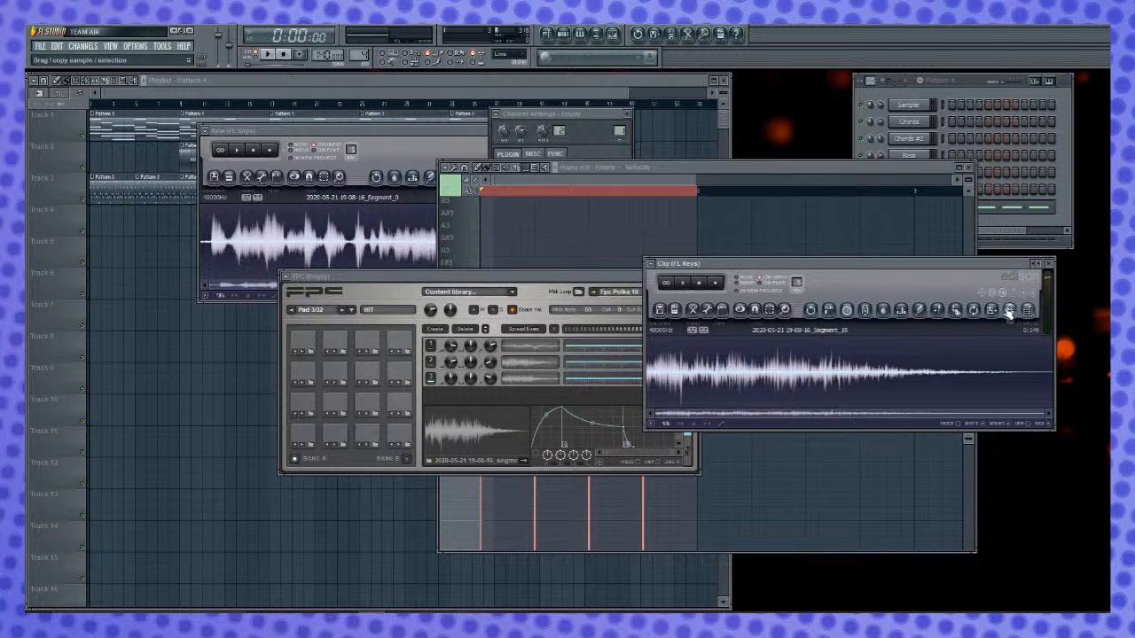
click(464, 421)
right_click(473, 420)
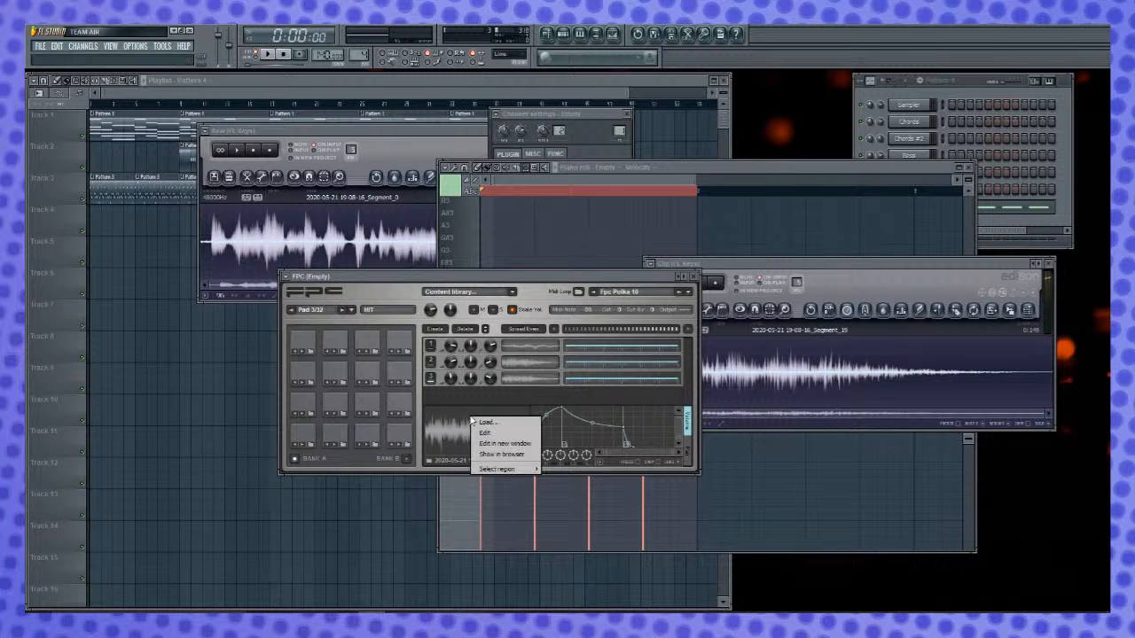
click(484, 397)
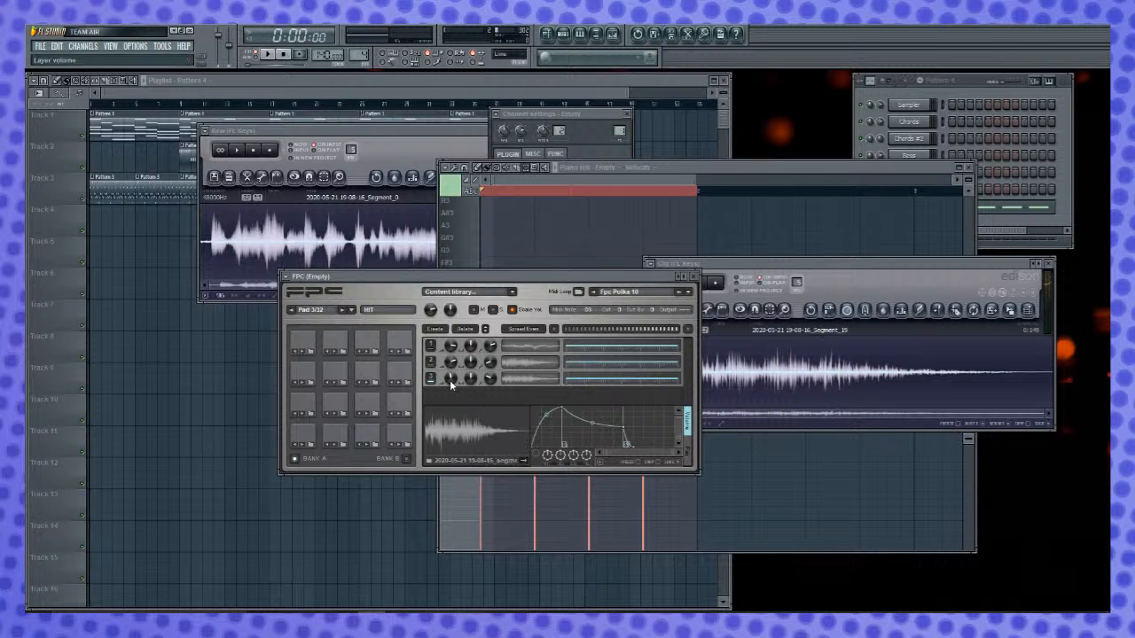
- Replace the third layer of FPC Pad 3 (HIT) with the trimmed clip from Edison, and play it
click(468, 329)
drag(1027, 312, 932, 340)
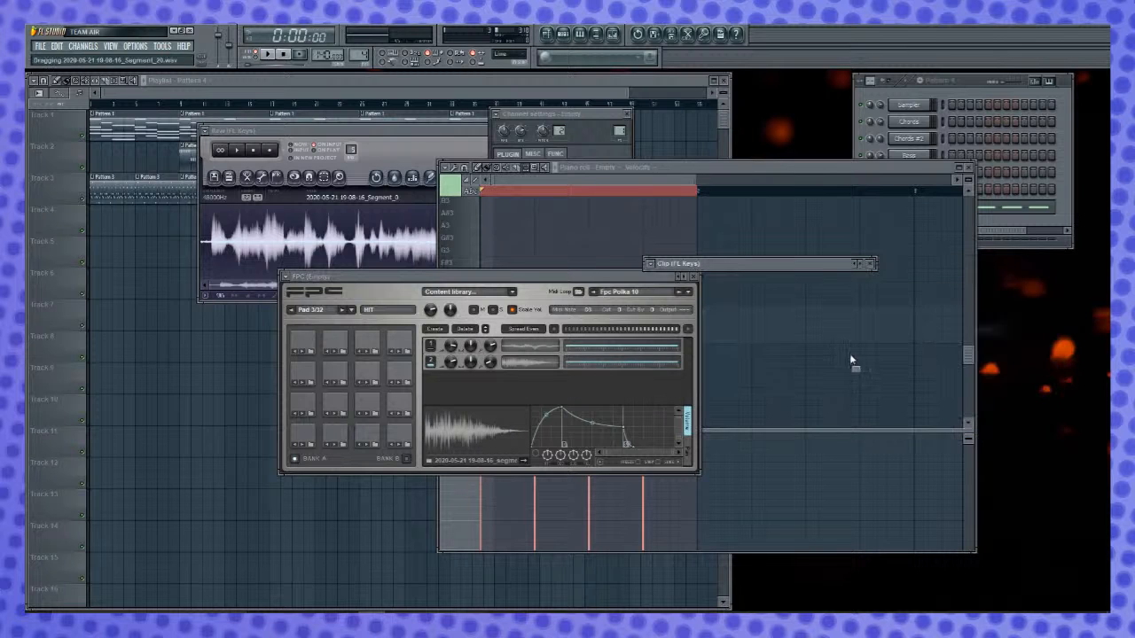
drag(446, 404, 446, 399)
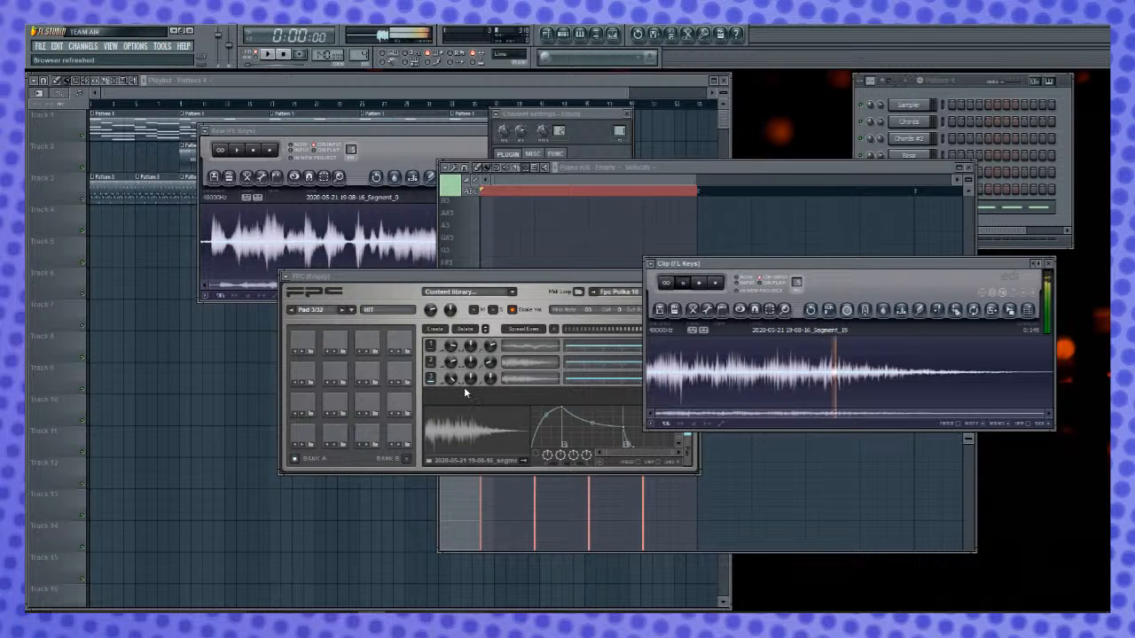
click(545, 282)
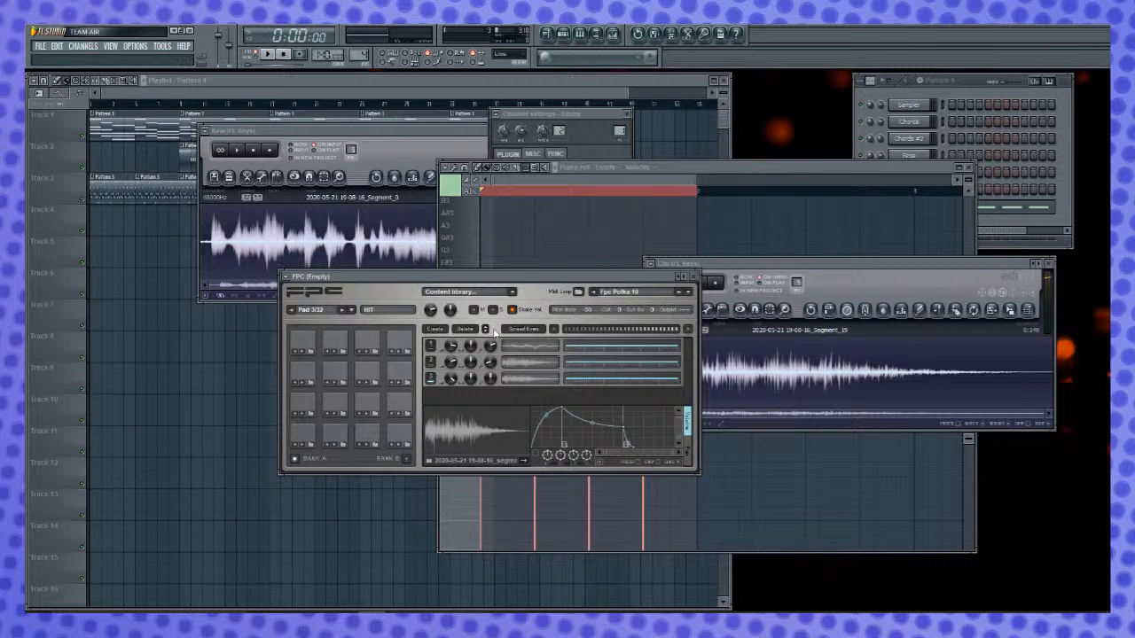
key(space)
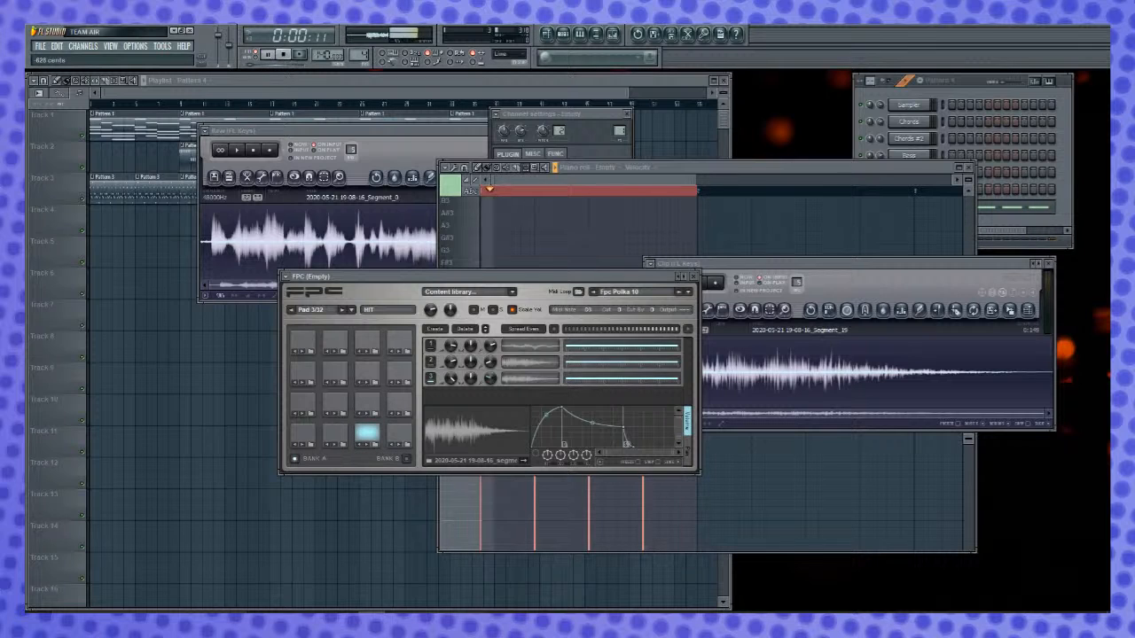
- Arrange a one-bar drum pattern with BASS on every beat, HIT on beats 2 and 4, and HAT on the off-beats, and play it
click(696, 174)
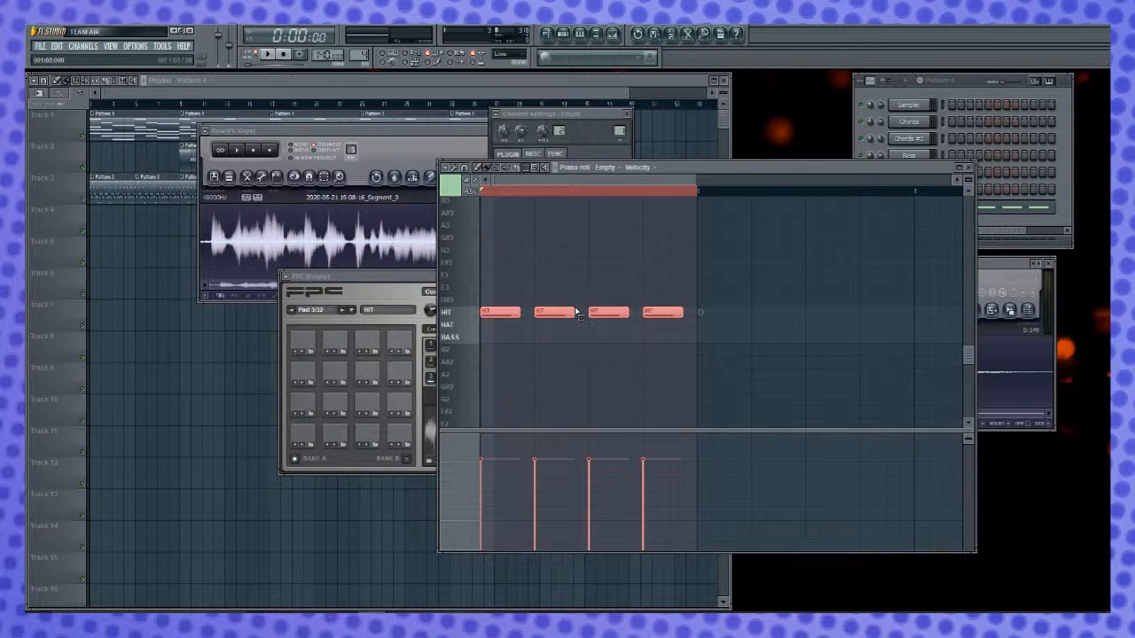
drag(503, 313, 500, 344)
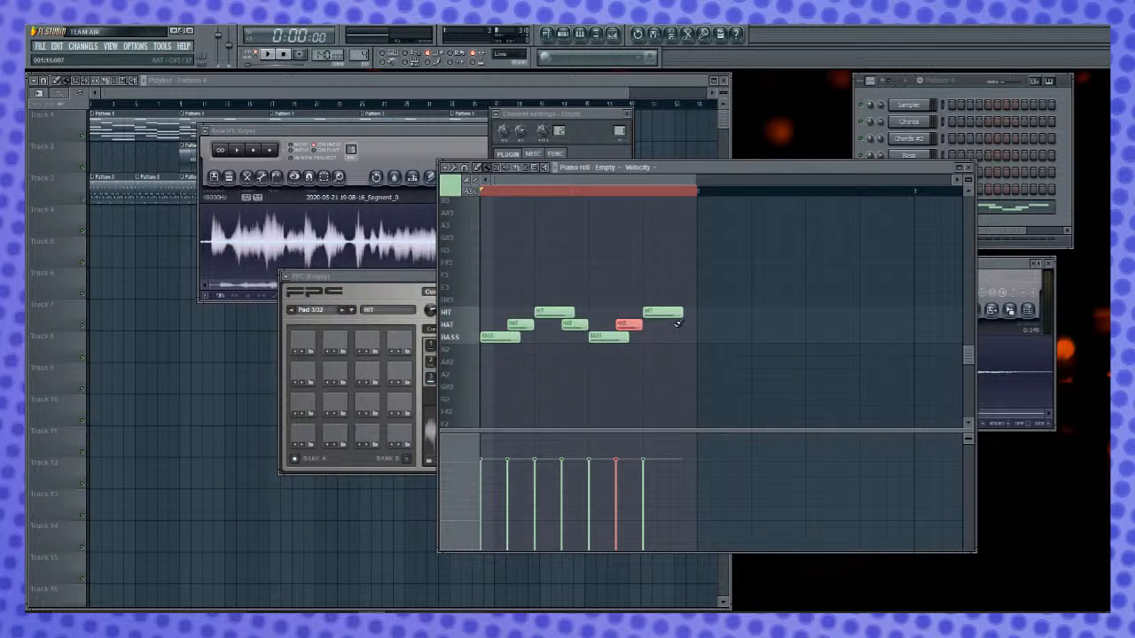
key(space)
click(547, 337)
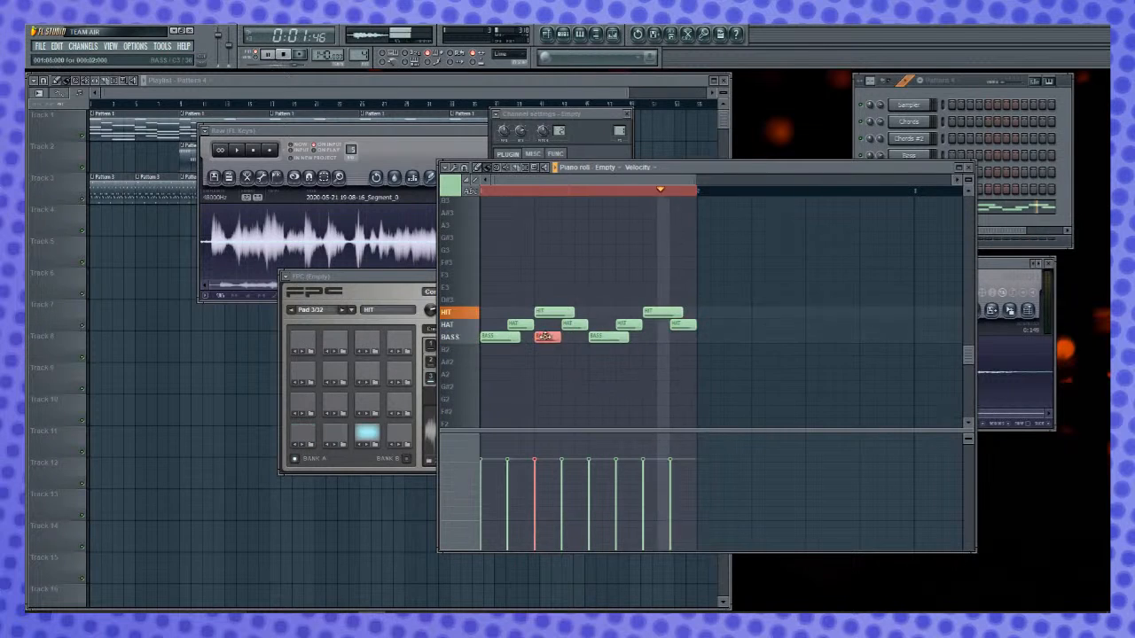
click(647, 337)
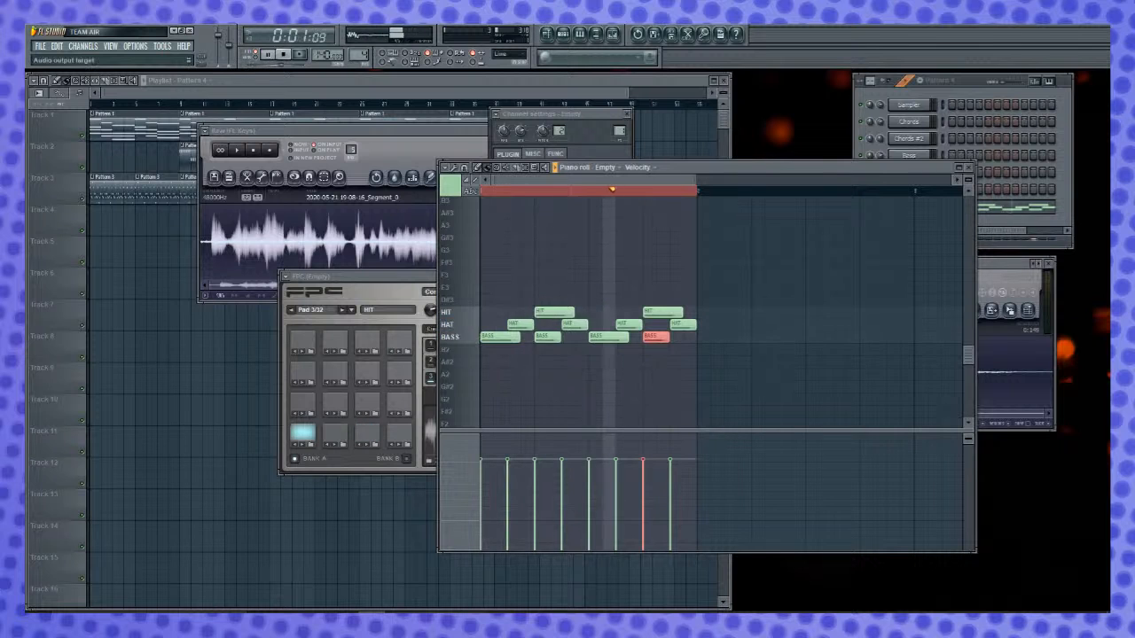
- Select FPC Pad 1 (BASS), close FPC, and open Fruity Parametric EQ 2 on the FPC mixer track
click(302, 433)
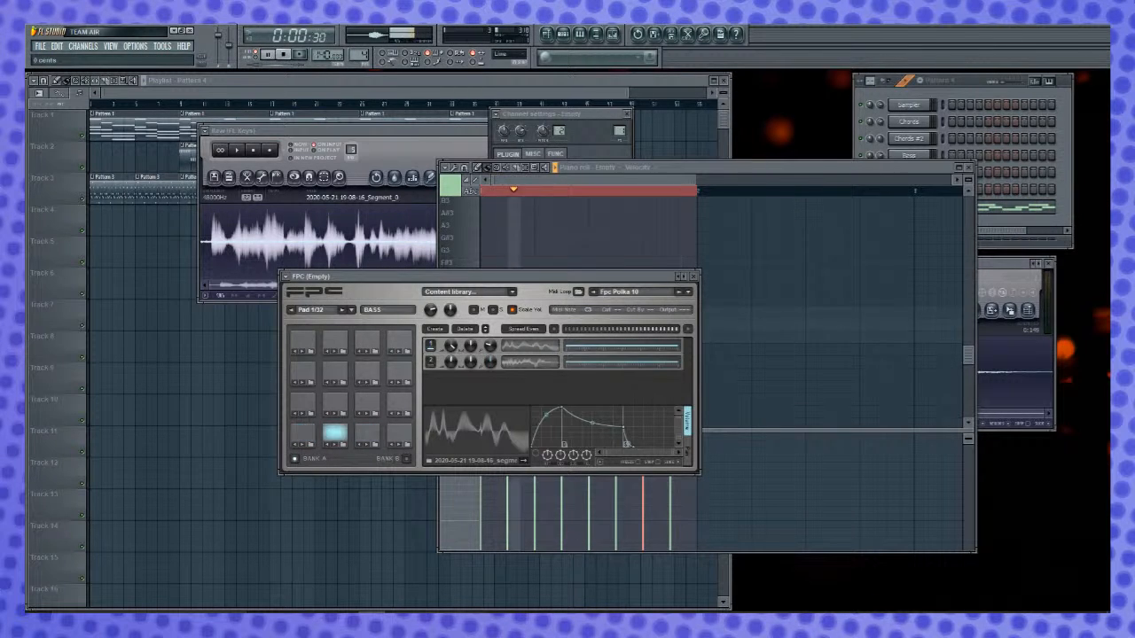
click(695, 277)
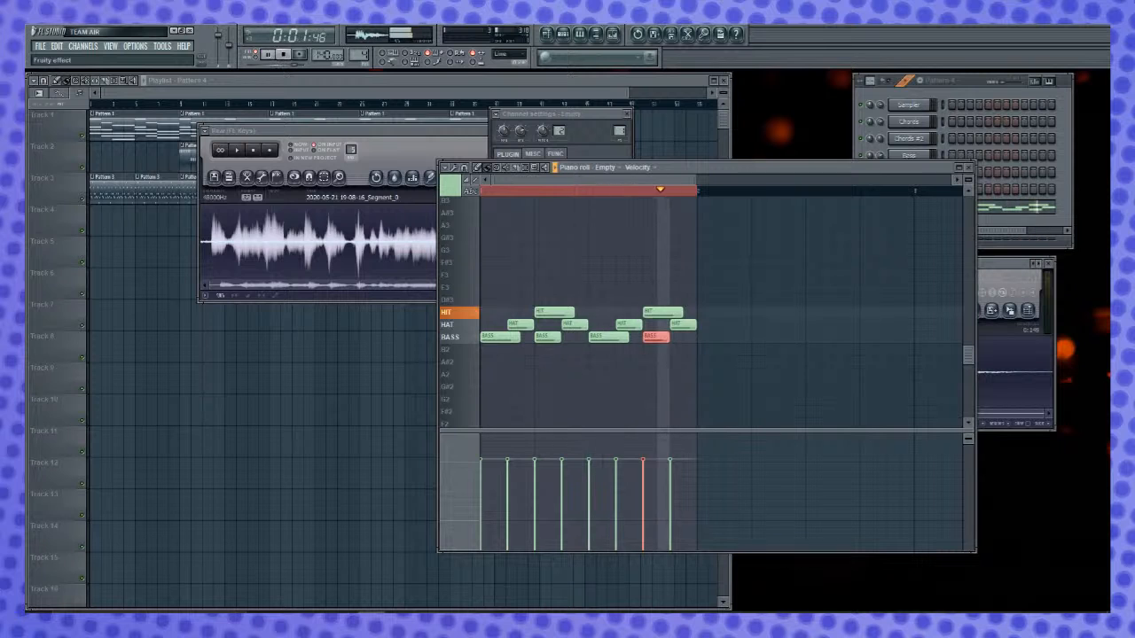
click(122, 310)
- Place Fruity Limiter below the Parametric EQ 2, and slightly boost EQ band 1 in the lows and band 5 at about 1334 Hz
drag(89, 238, 102, 190)
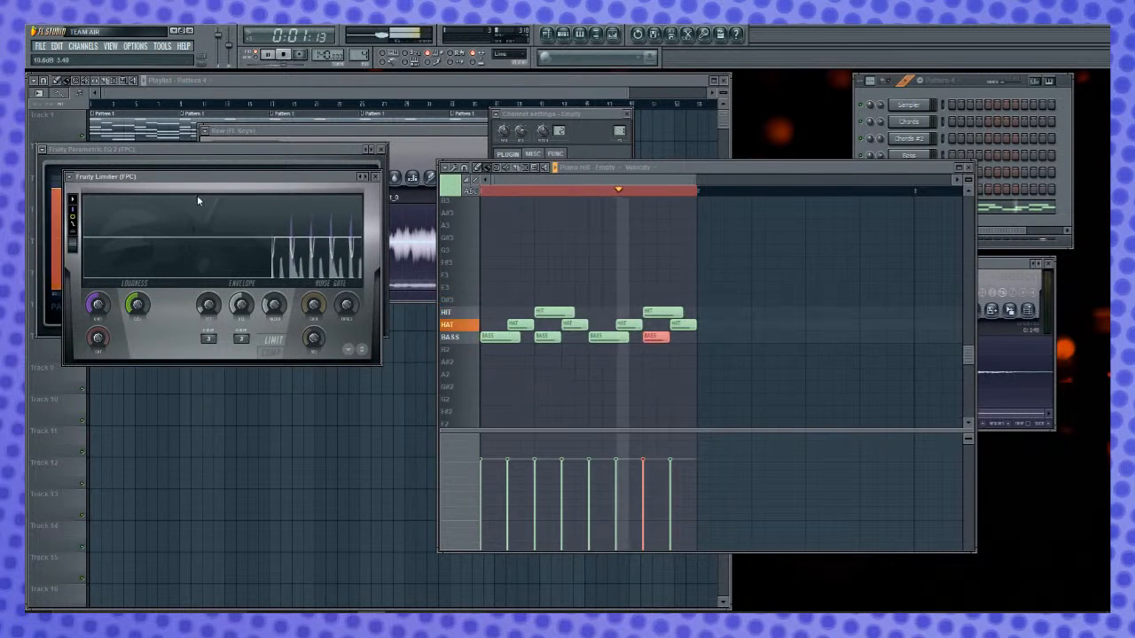
drag(208, 186, 218, 415)
drag(105, 202, 93, 227)
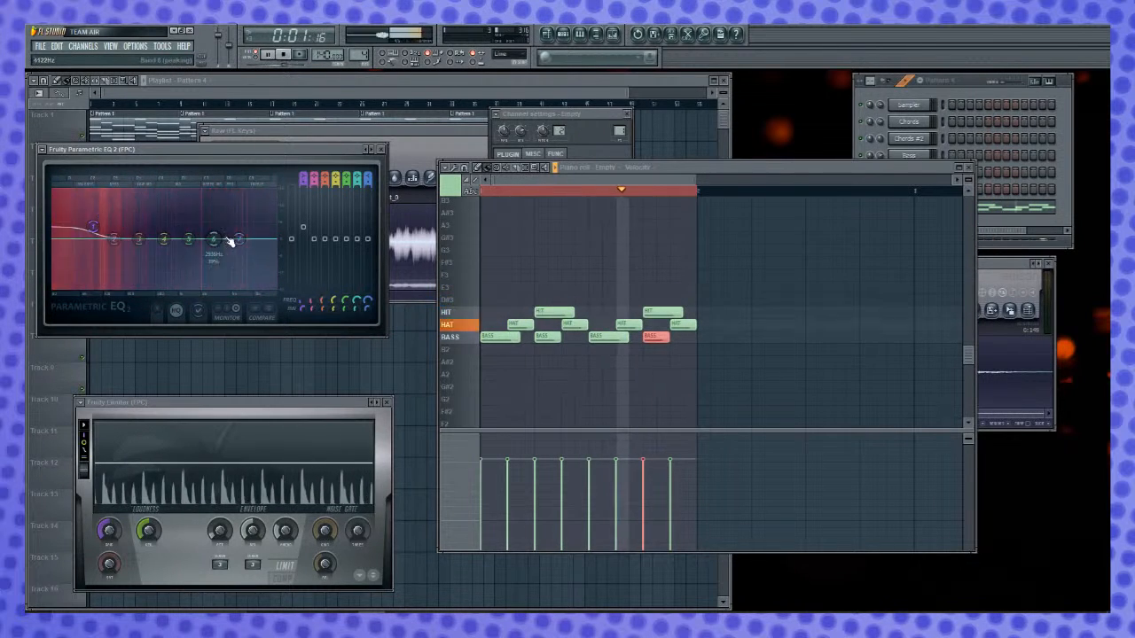
drag(189, 239, 187, 230)
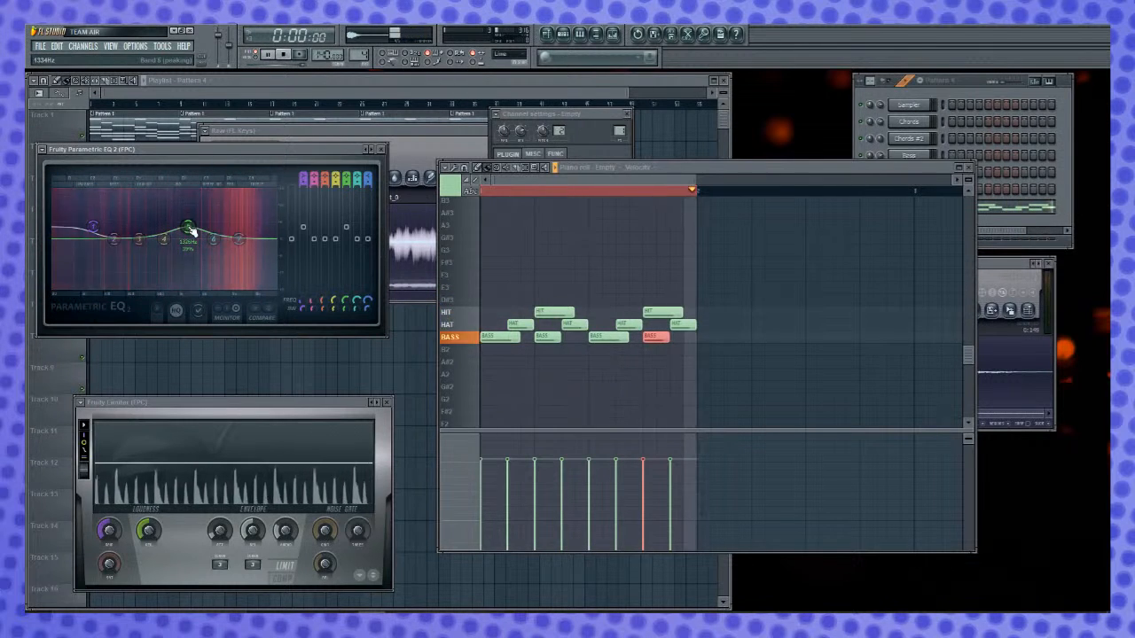
- Cut EQ band 3 in the low mids, slightly raise band 2, and stop playback
drag(114, 239, 138, 246)
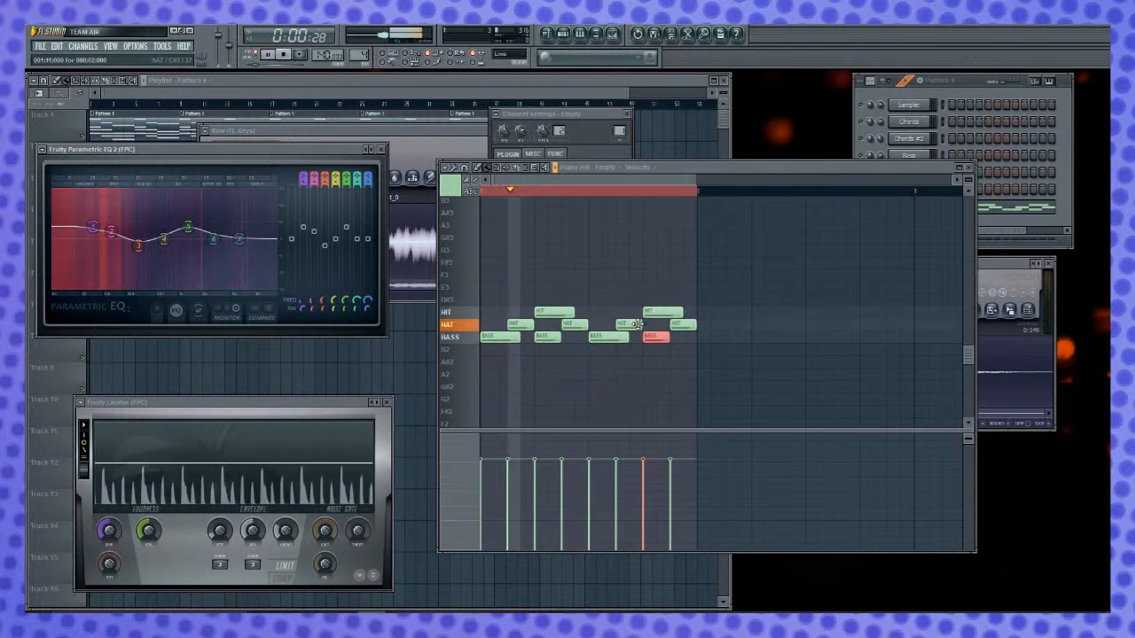
key(space)
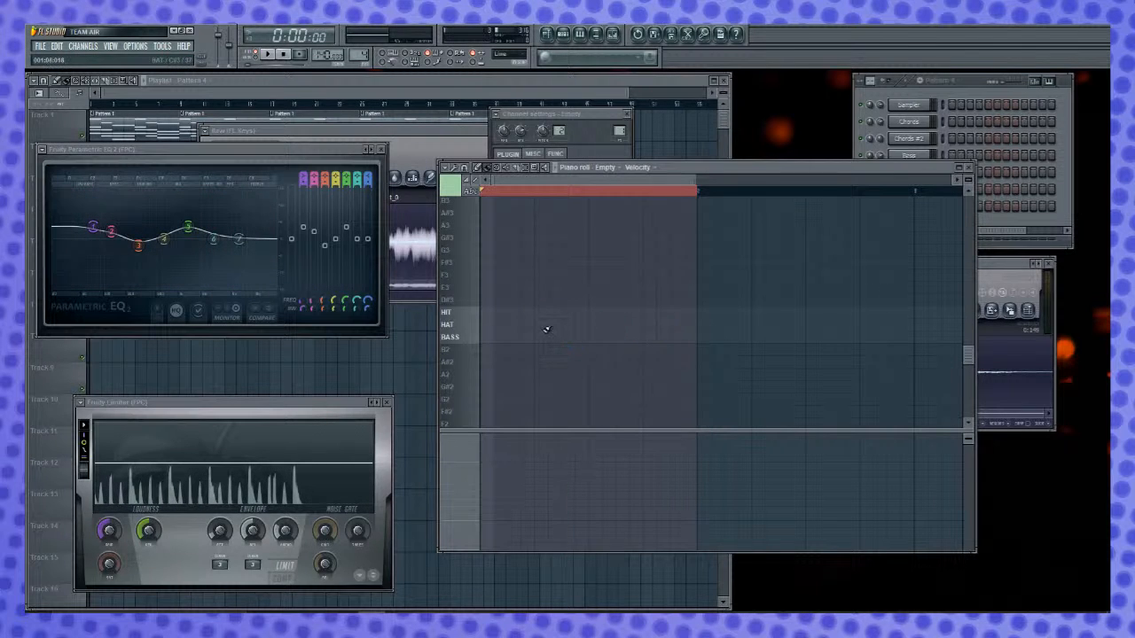
- Place a BASS note on each of the four beats in the emptied one-bar Pattern 4
click(516, 78)
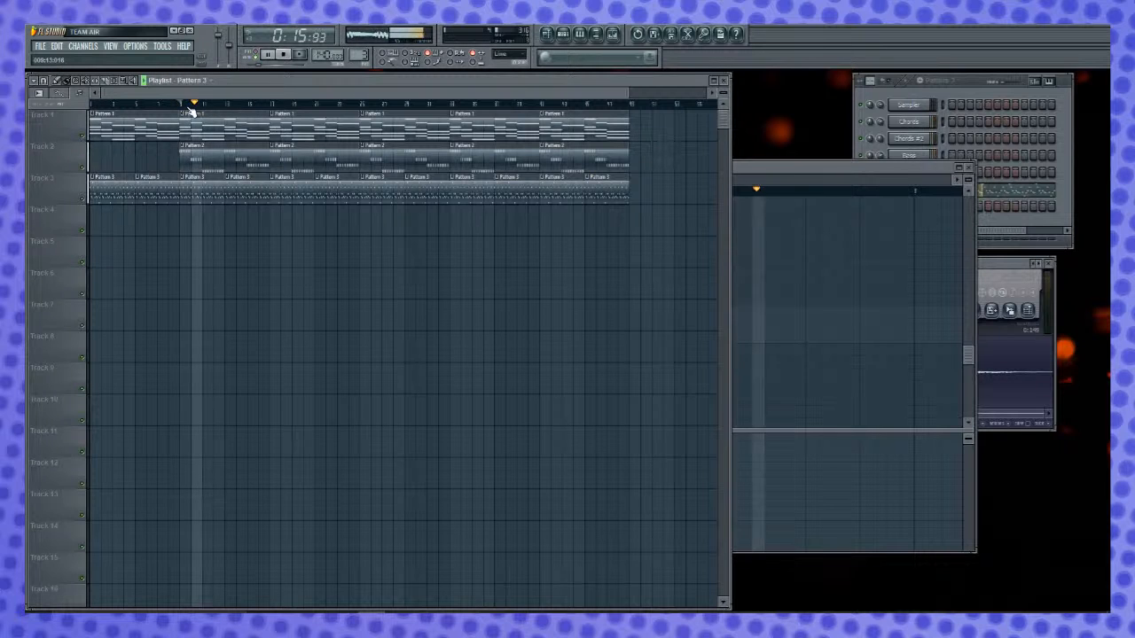
click(804, 174)
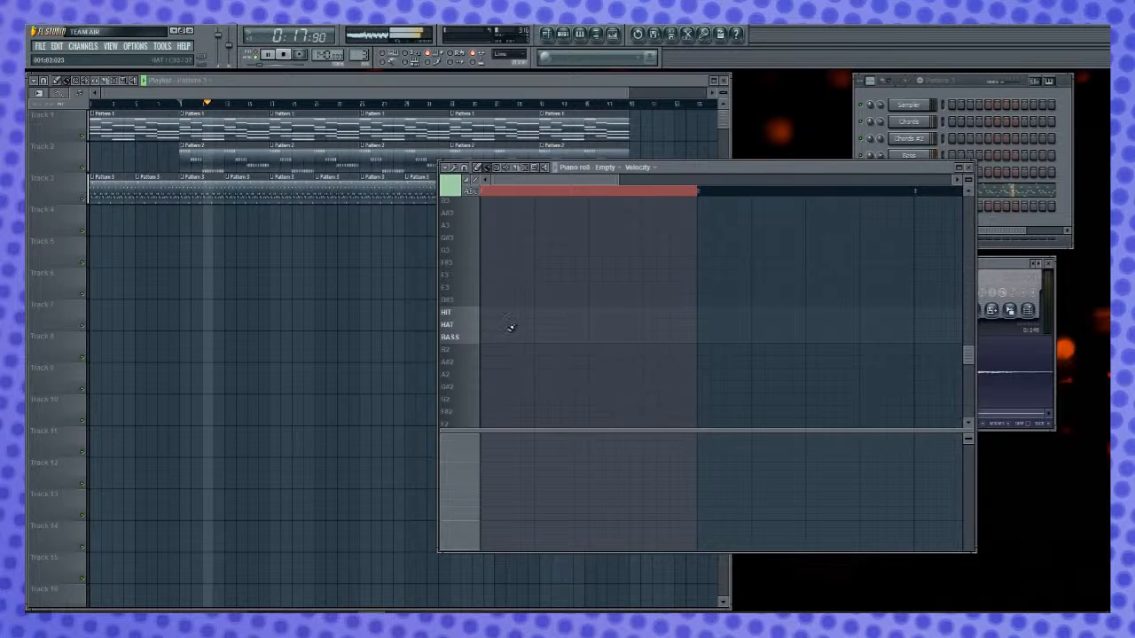
right_click(507, 338)
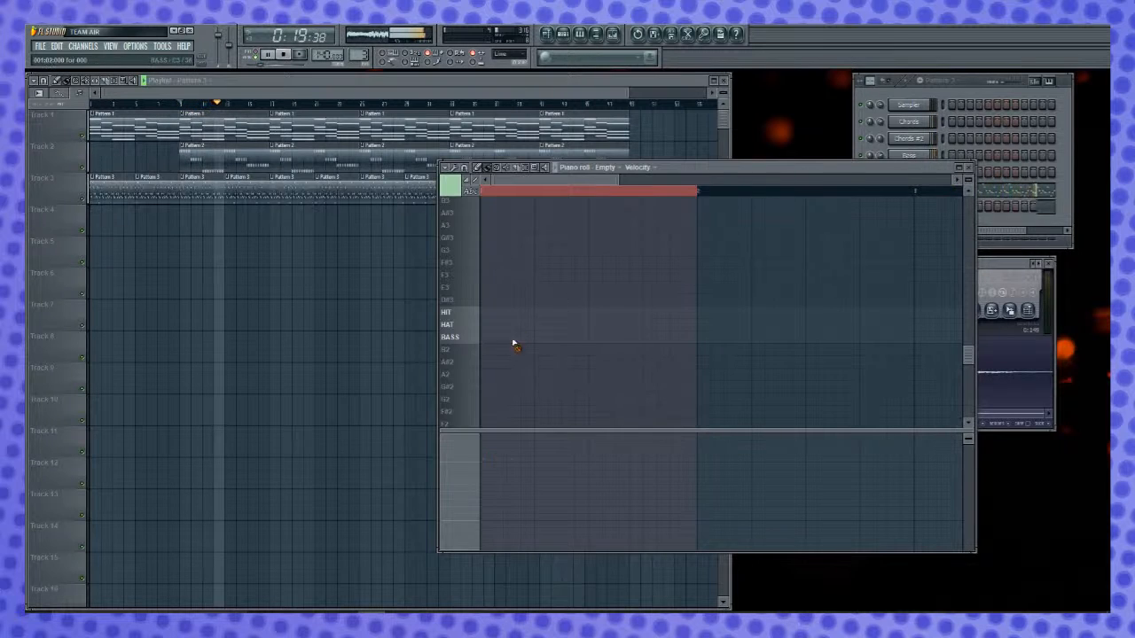
click(607, 338)
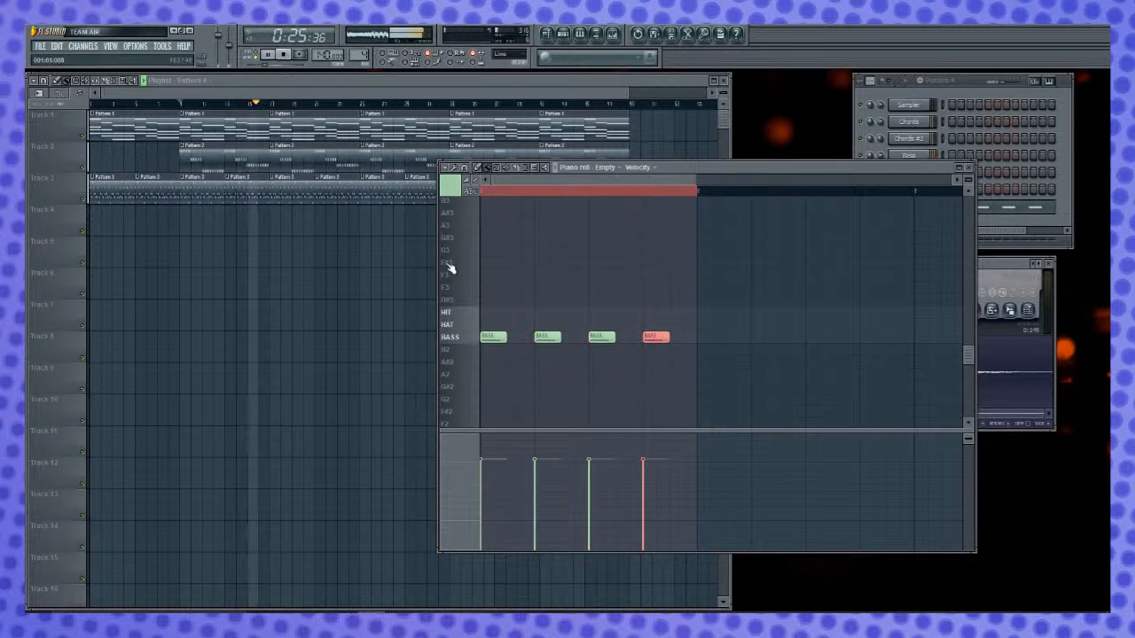
- Place eight consecutive Pattern 4 clips on playlist Track 4, from bar 17 through bar 24
click(295, 224)
drag(289, 220, 310, 223)
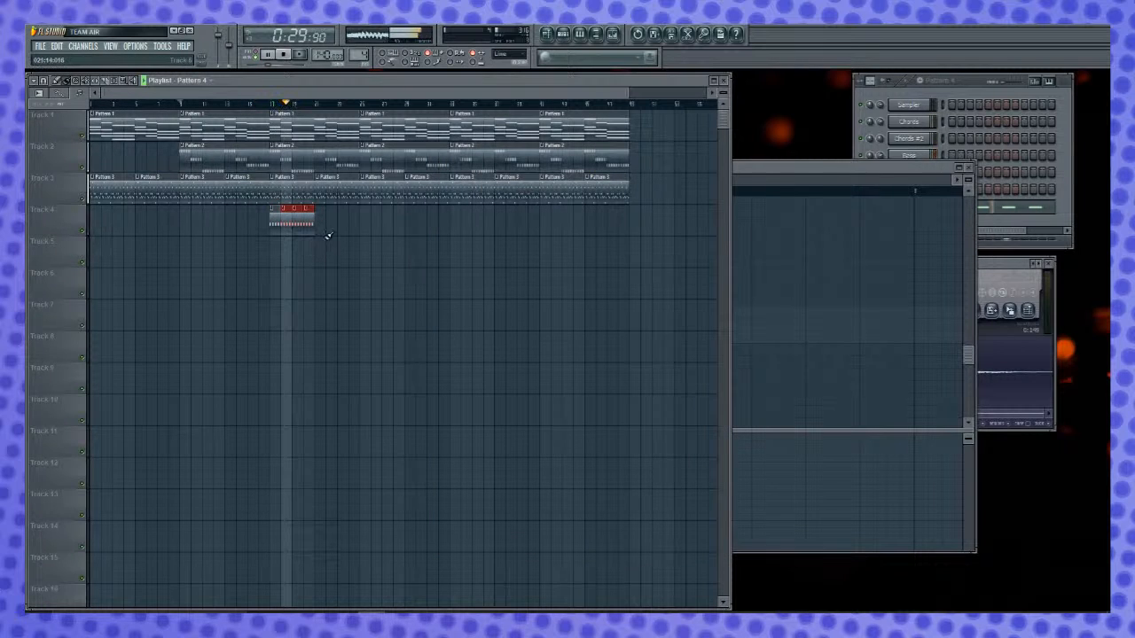
drag(313, 229, 350, 233)
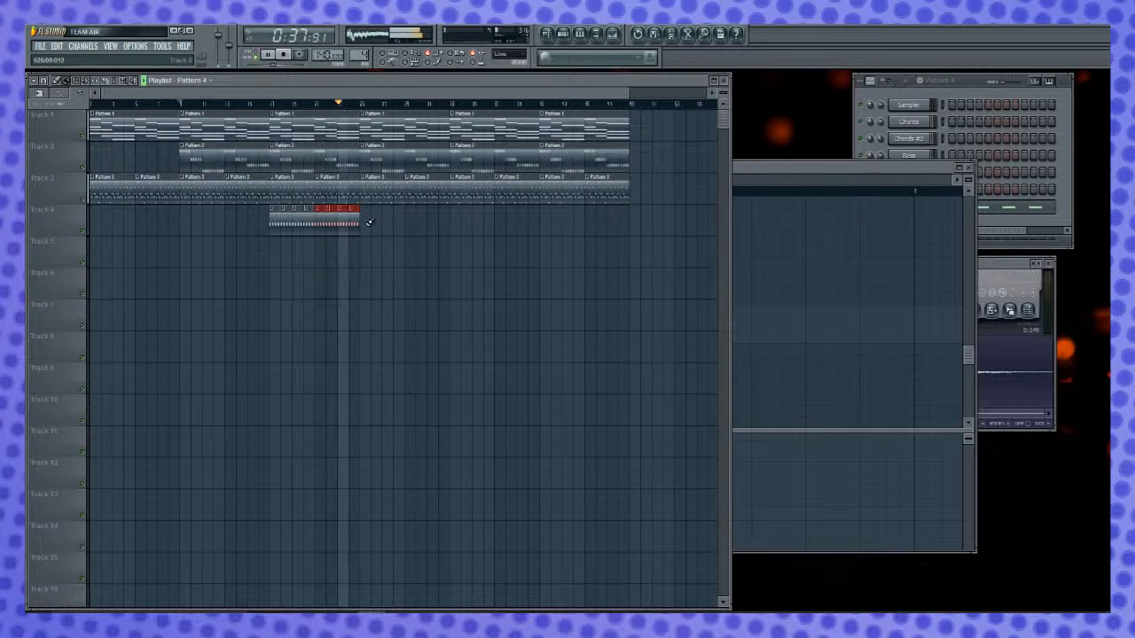
- Add another Pattern 4 clip at bar 25 on Track 4 and make it unique
click(783, 177)
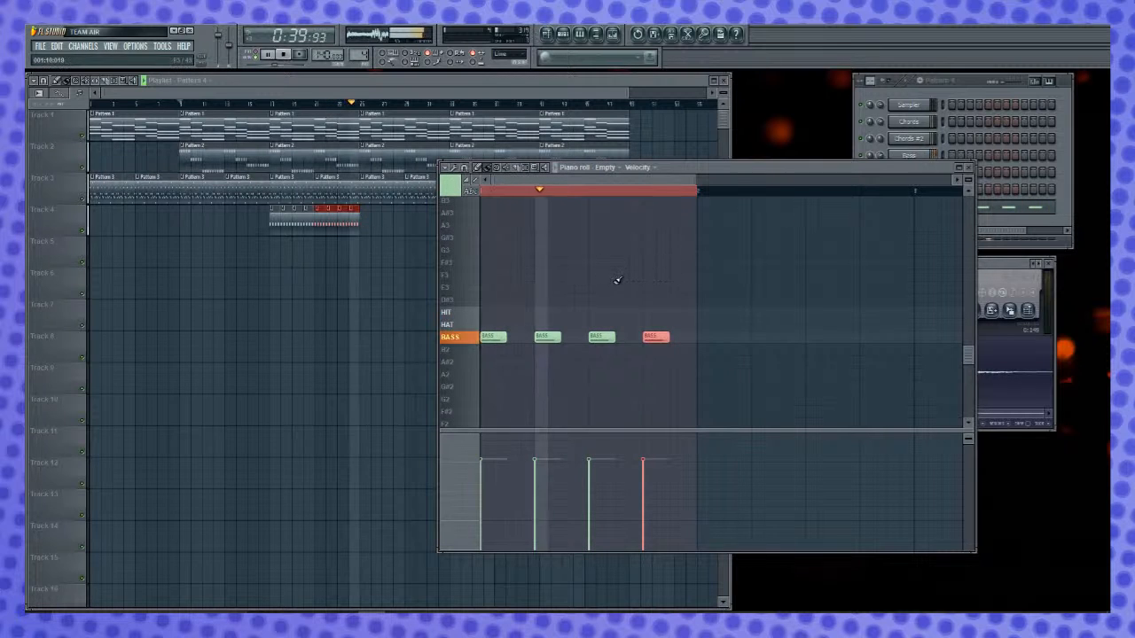
drag(359, 224, 364, 223)
click(364, 210)
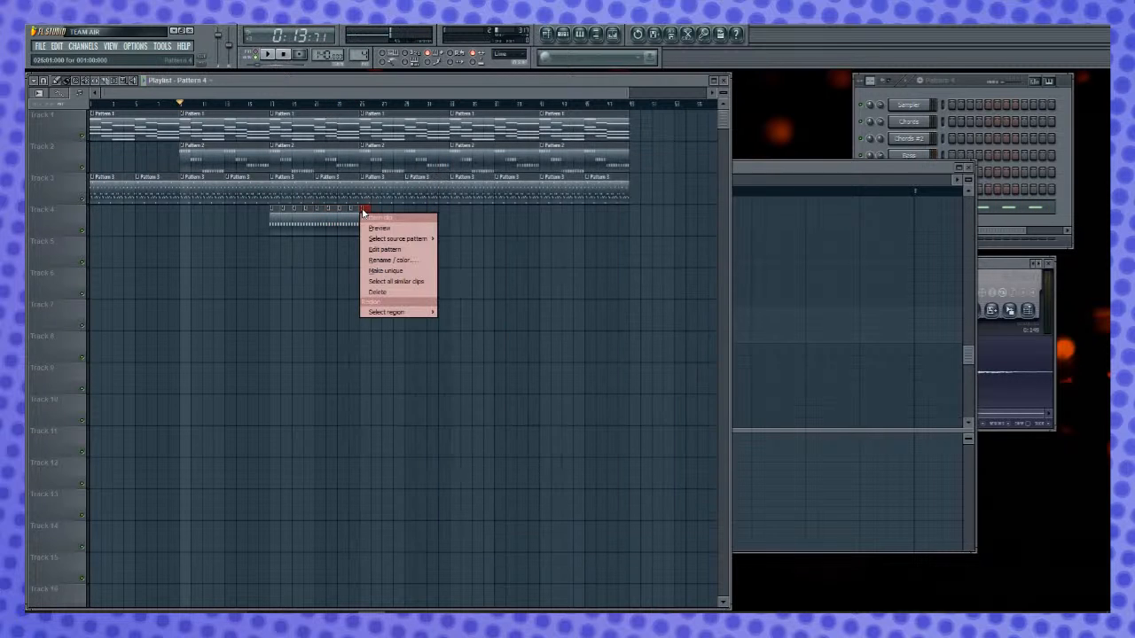
click(399, 269)
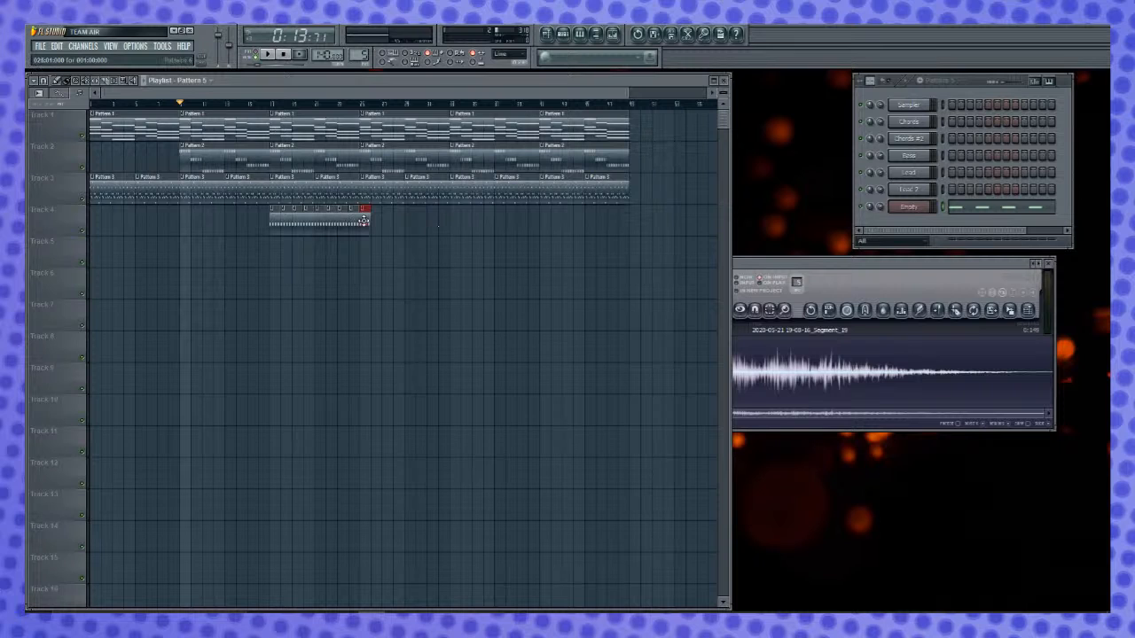
- Open the unique clip at bar 25 in the piano roll and add HIT notes on its four off-beats
double_click(364, 220)
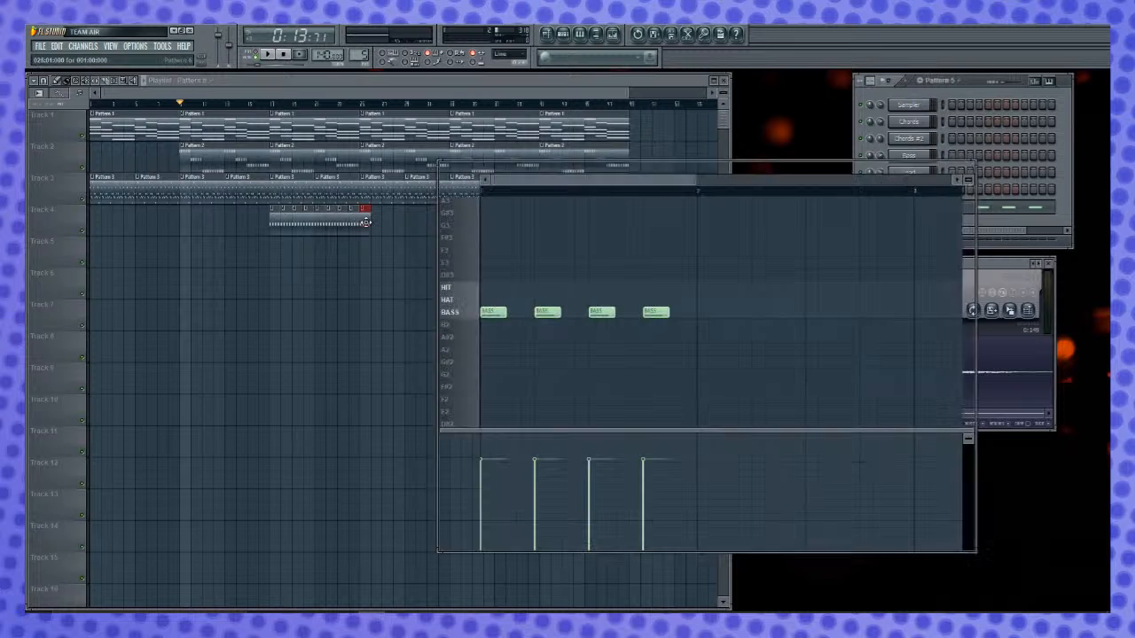
click(510, 302)
drag(518, 301, 518, 287)
click(565, 288)
click(618, 288)
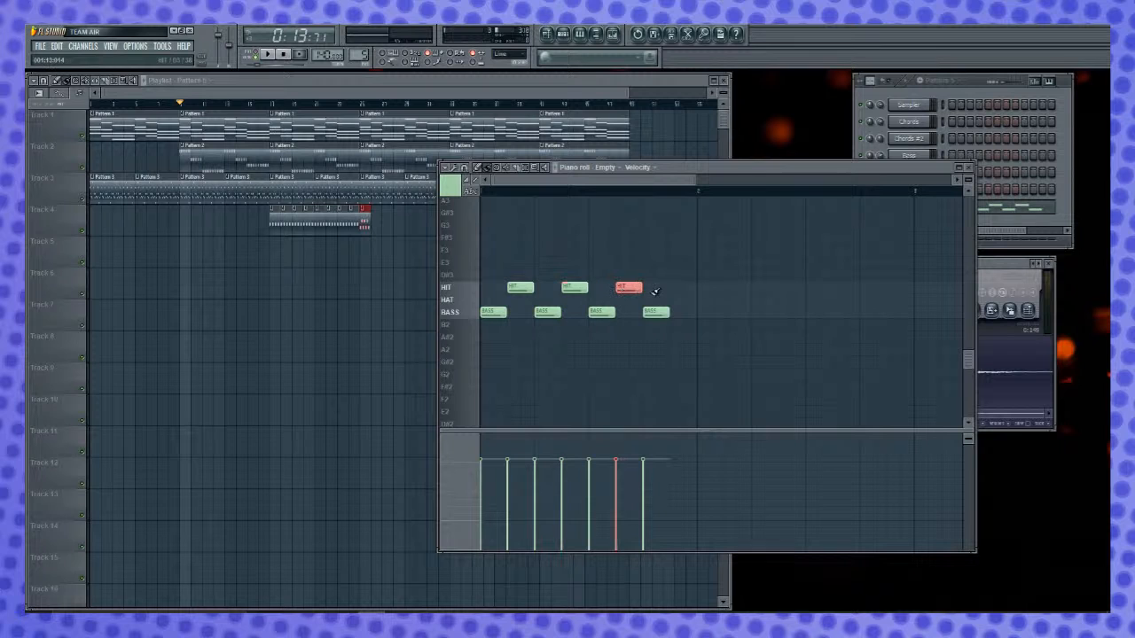
drag(684, 288, 676, 288)
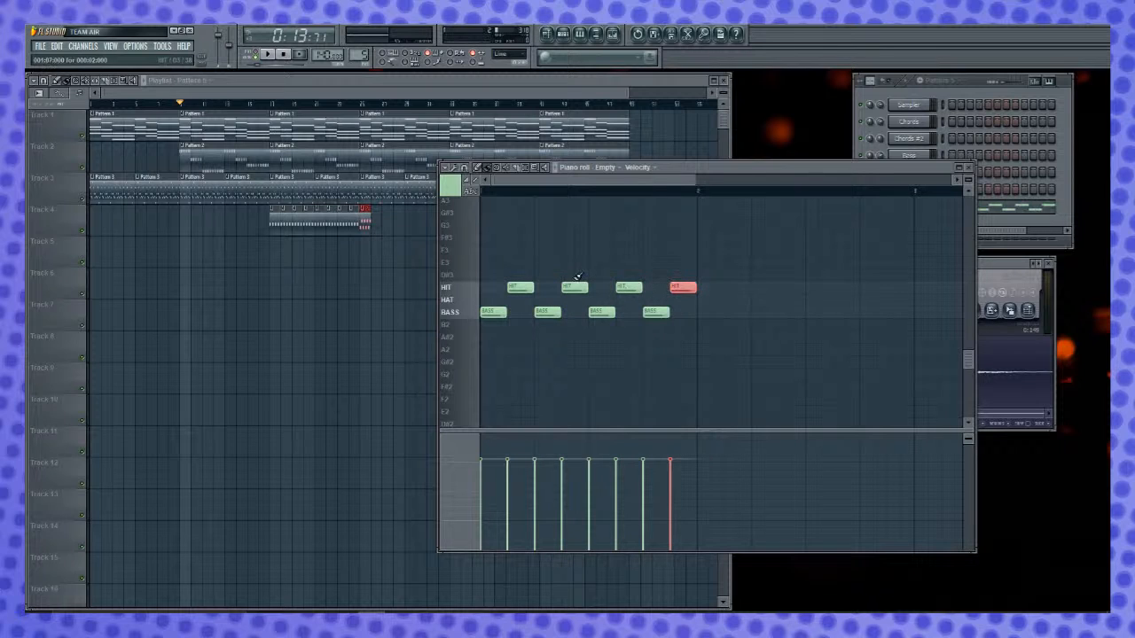
- Delete the Pattern 2 and Pattern 3 clips from bar 25 onward, and repeat Pattern 5 on Track 4 through bar 40
click(397, 197)
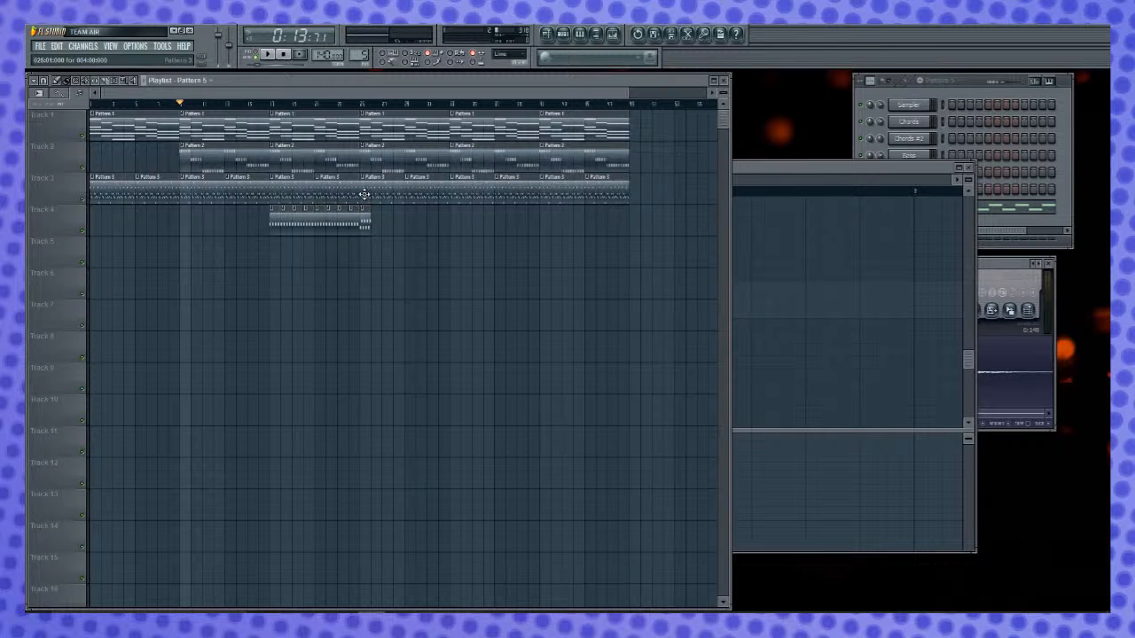
drag(368, 184, 681, 199)
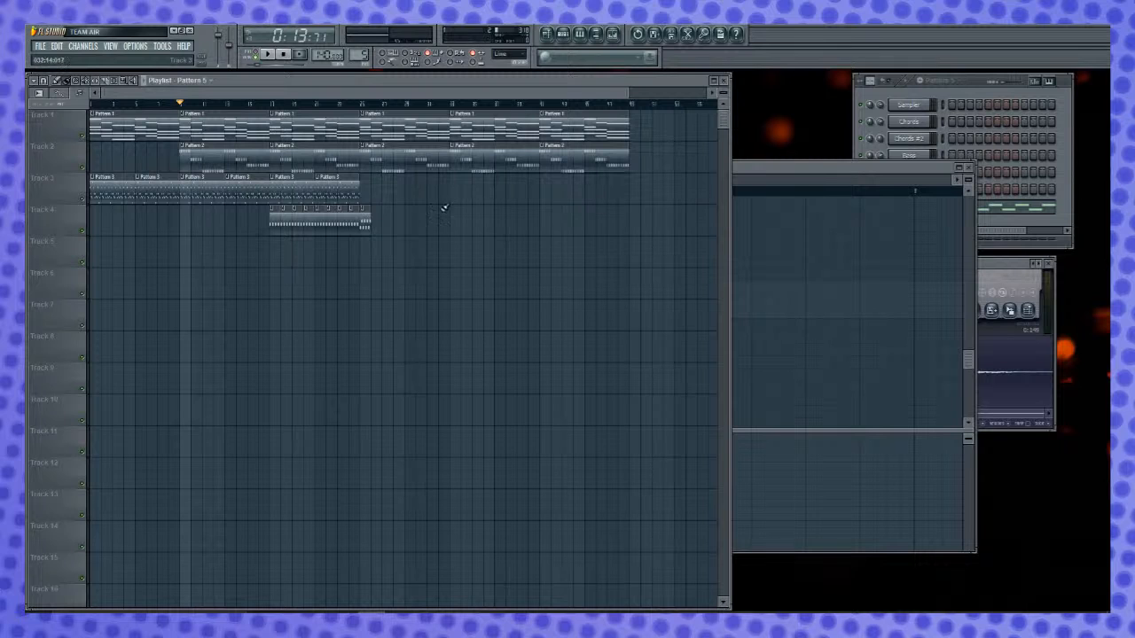
drag(380, 170, 652, 159)
key(space)
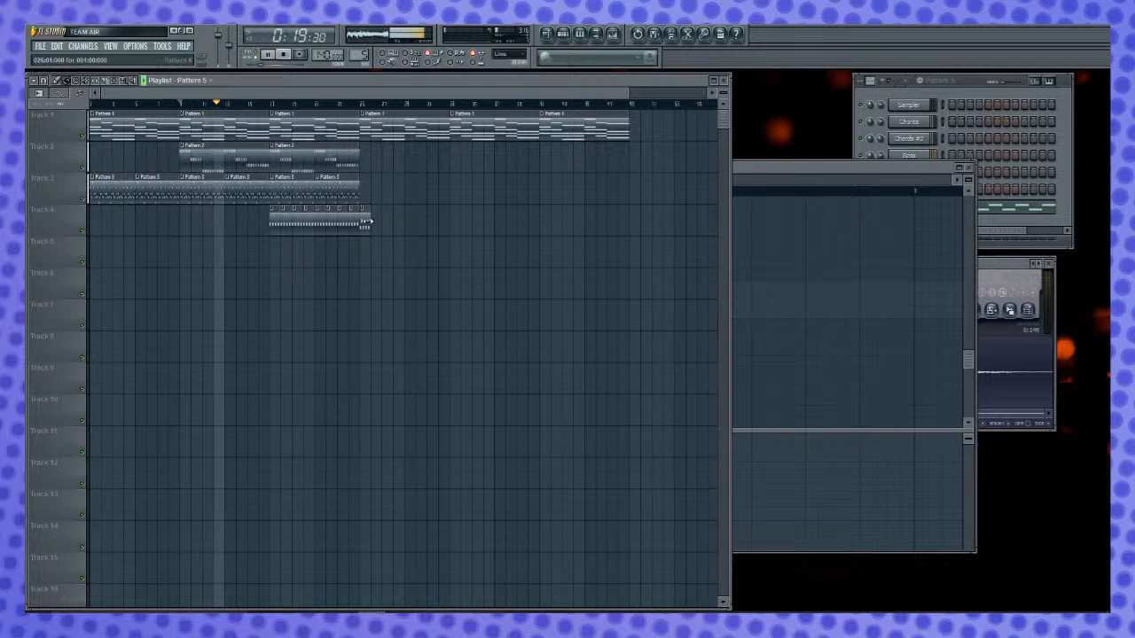
drag(368, 221, 549, 226)
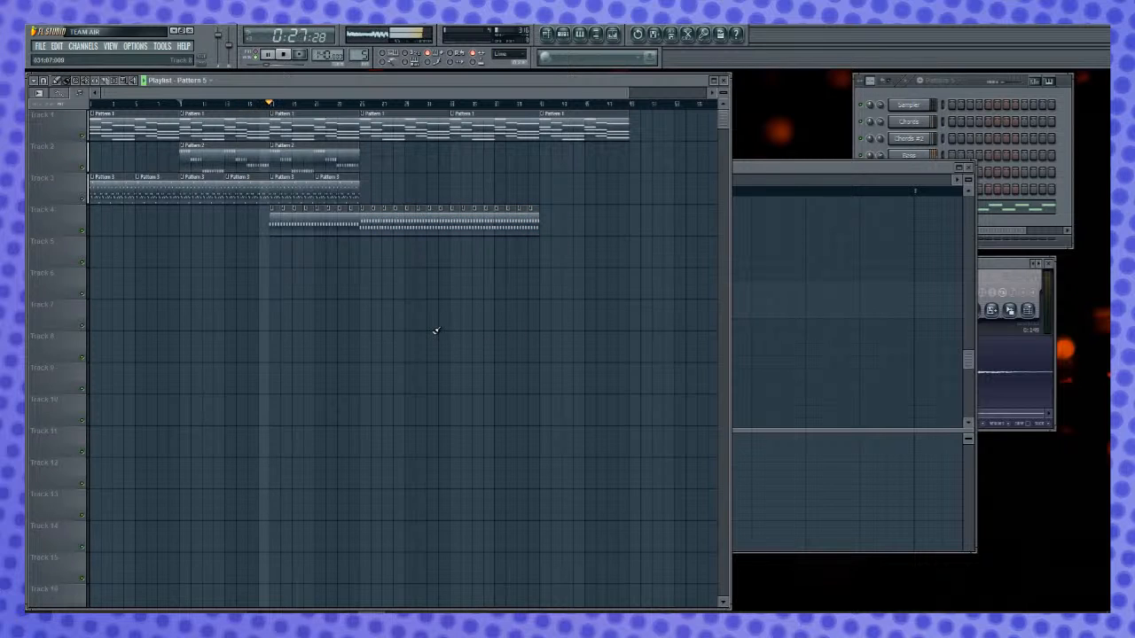
- Move the off-beat HIT notes of Pattern 5 down to HAT, and select all HAT notes
click(926, 88)
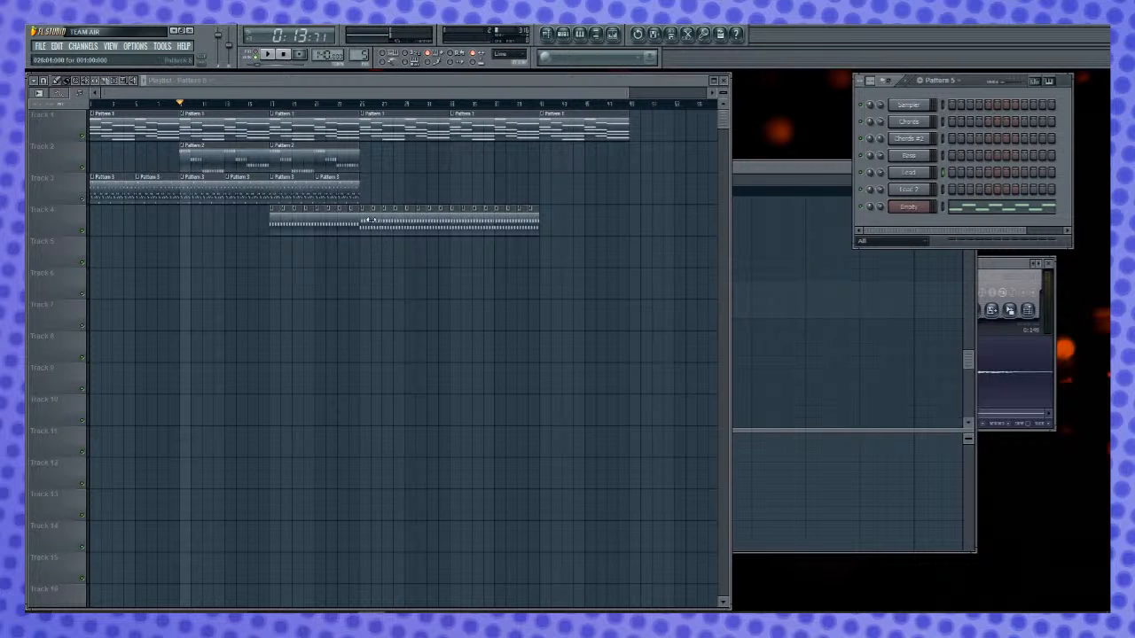
double_click(366, 217)
drag(530, 287, 675, 300)
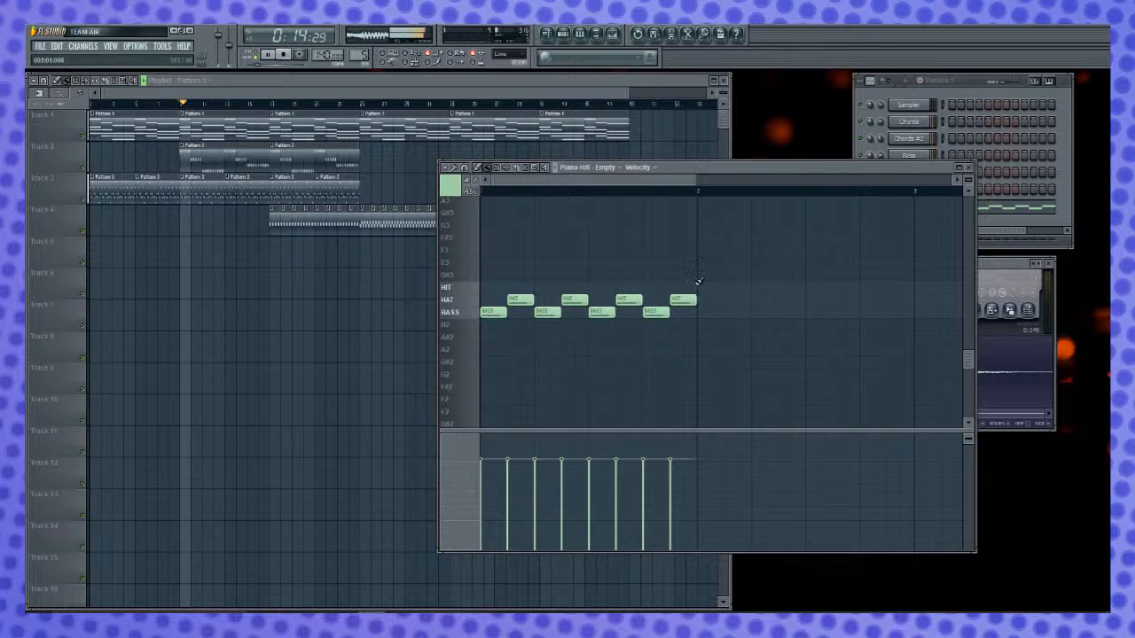
double_click(457, 301)
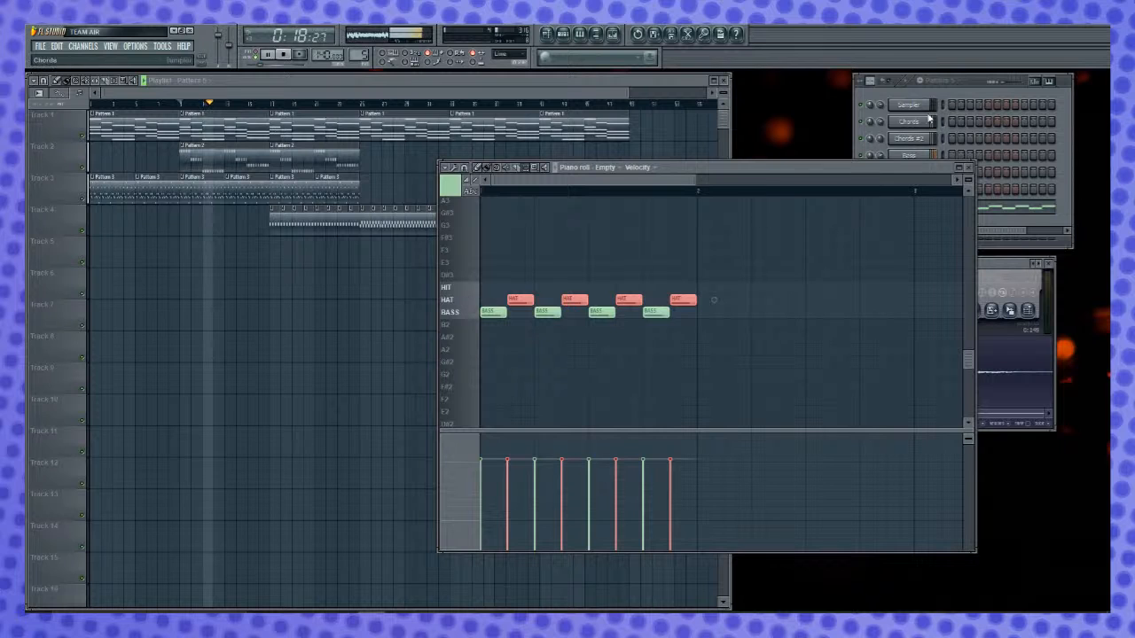
- Open the FPC channel, select Pad 2 (HAT), and close FPC and its channel settings
click(946, 93)
click(918, 210)
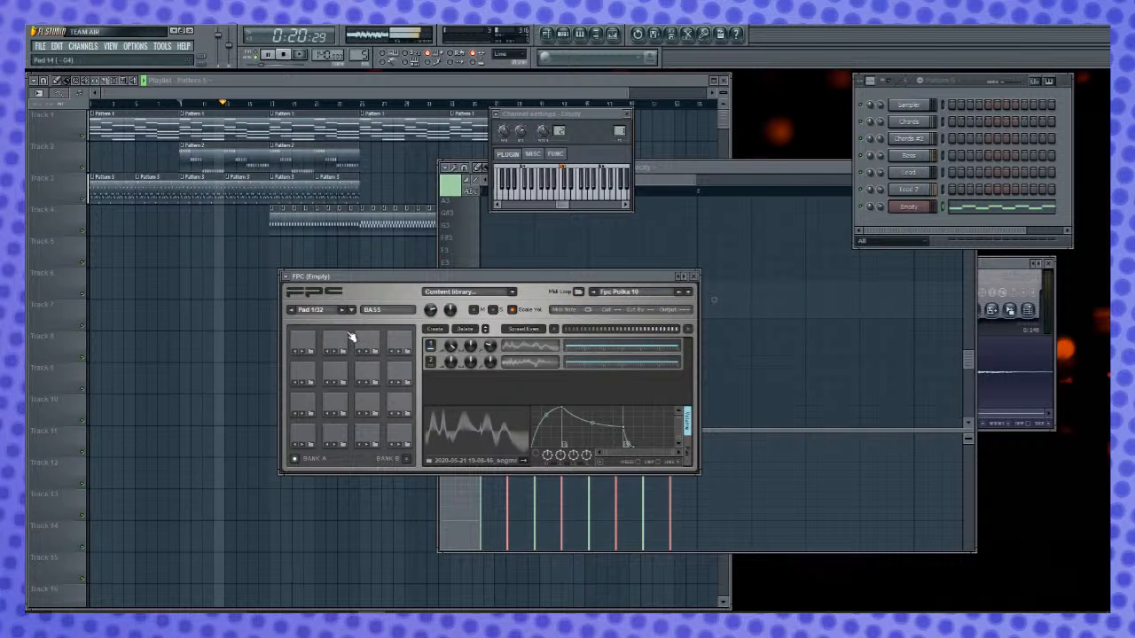
click(335, 436)
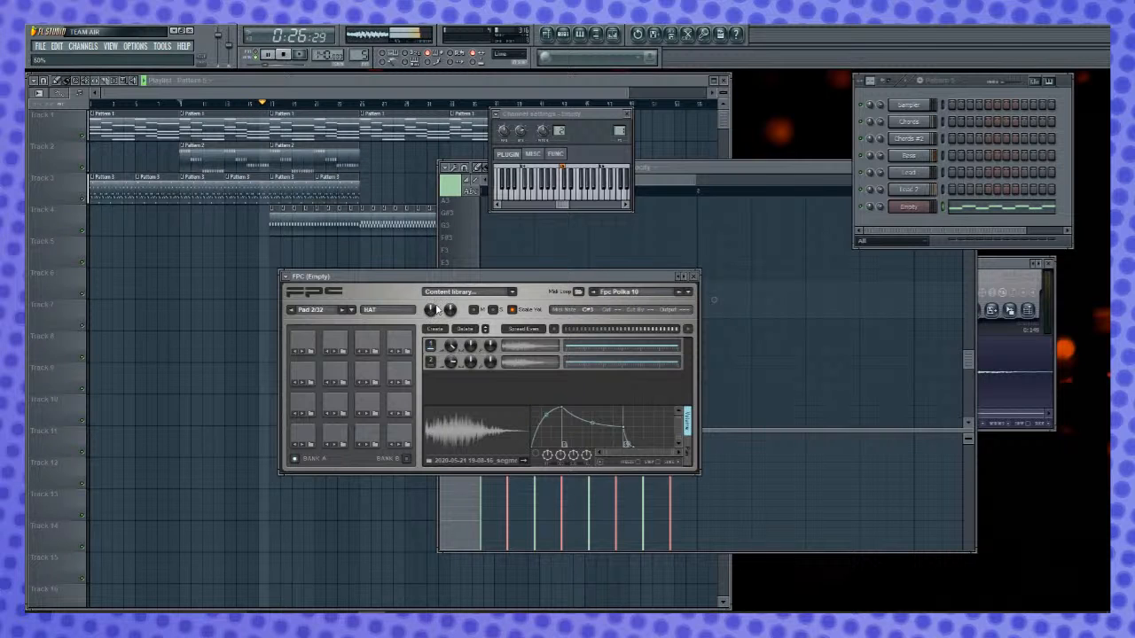
click(695, 276)
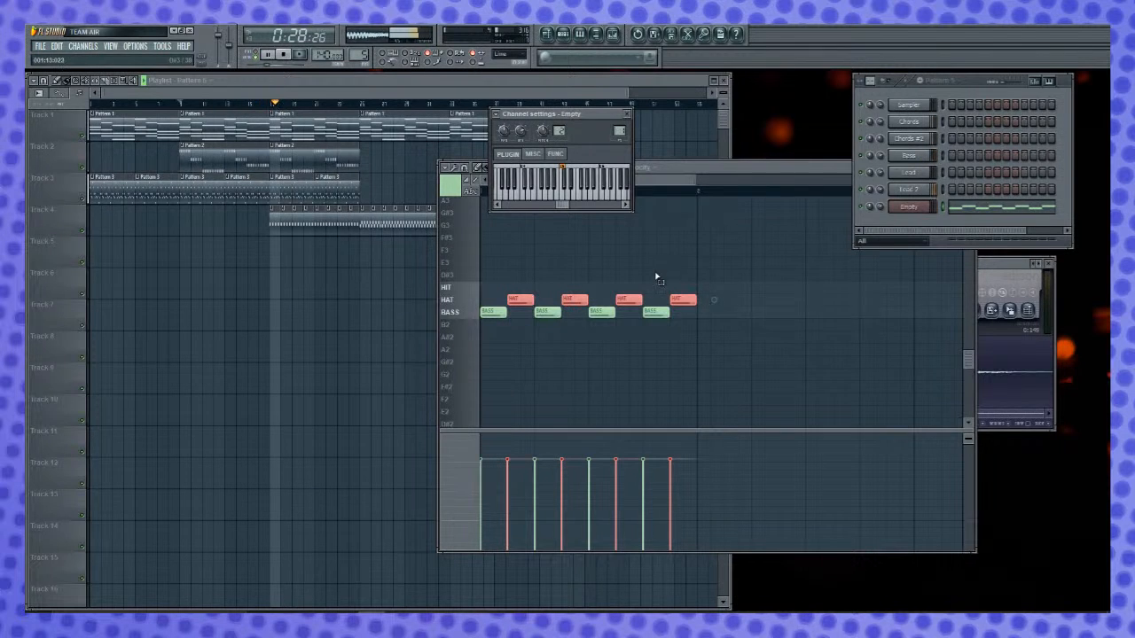
click(734, 175)
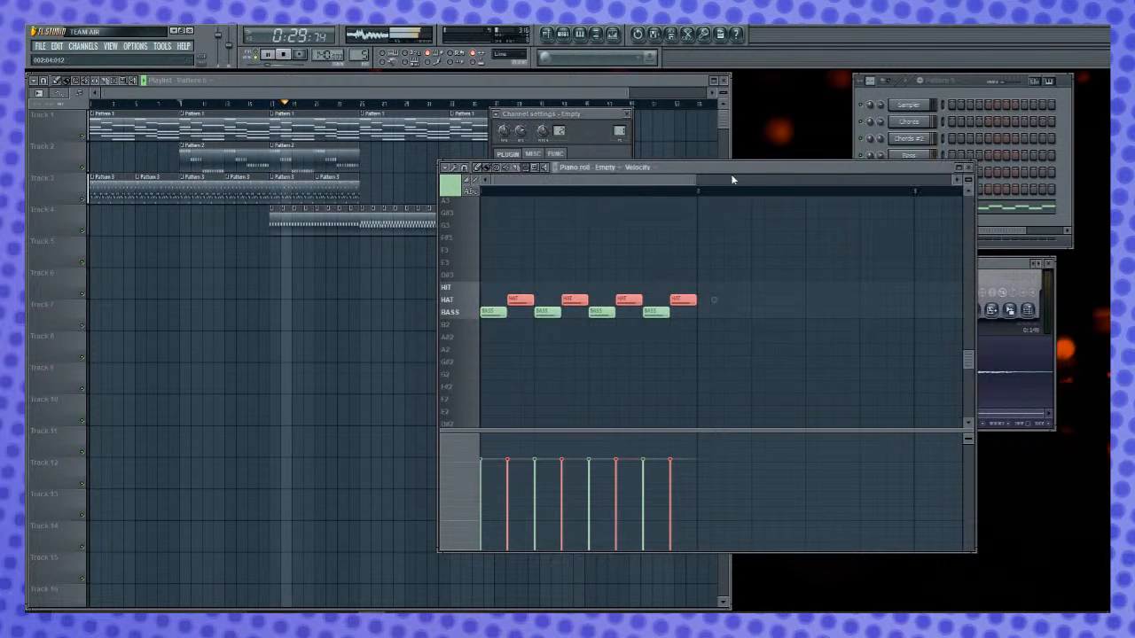
click(611, 160)
click(628, 114)
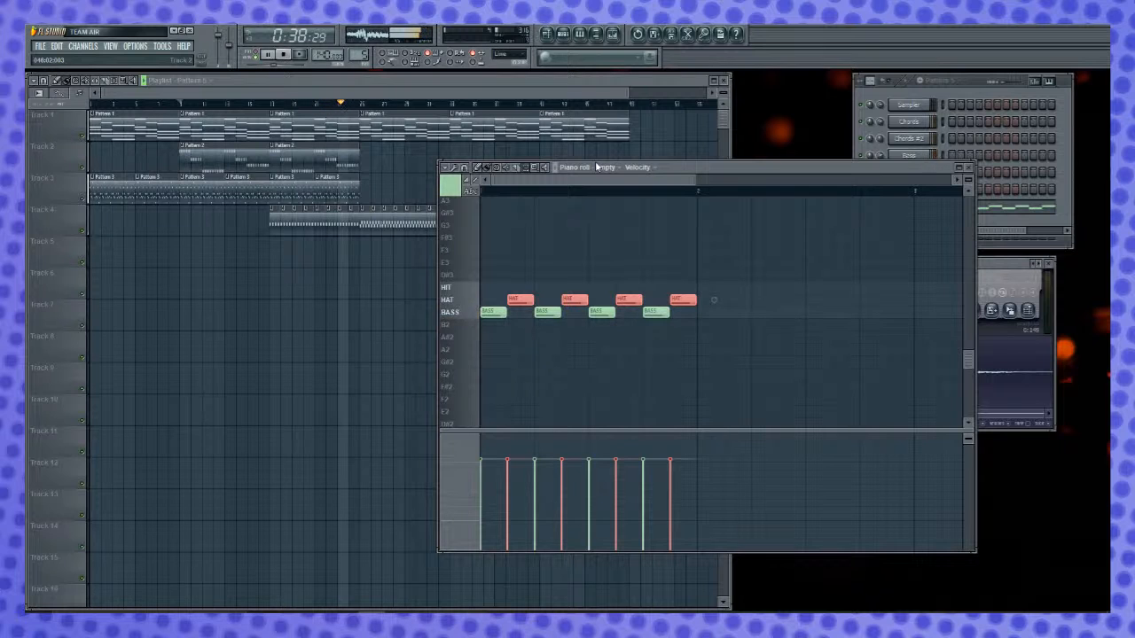
- Add a Pattern 3 clip at bar 25 on Track 3 and play the song
click(349, 183)
click(366, 182)
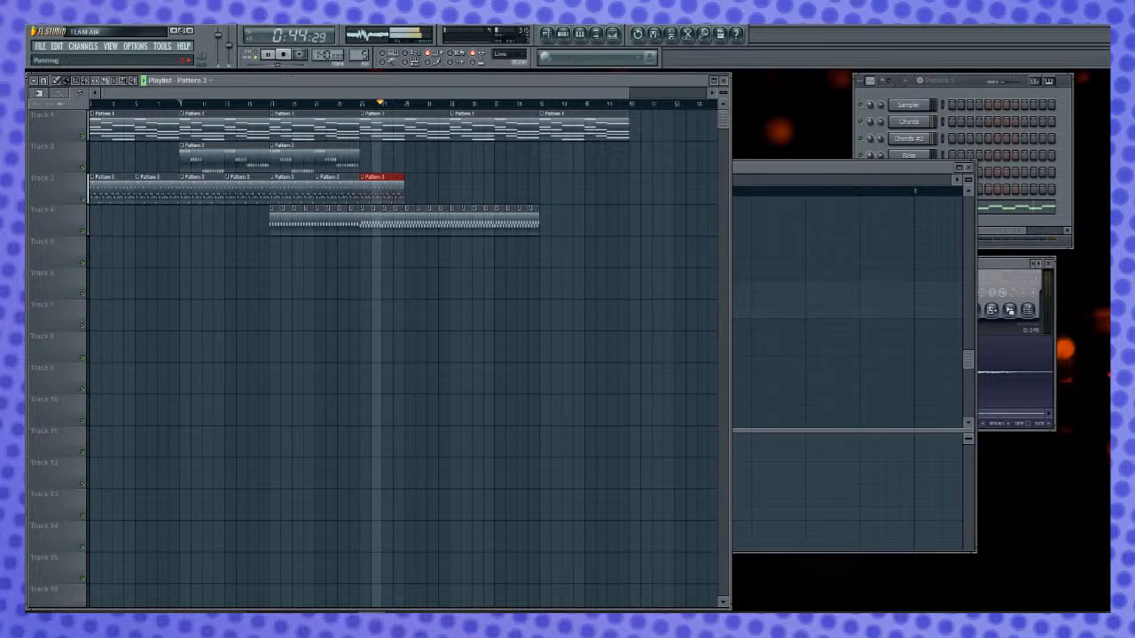
key(space)
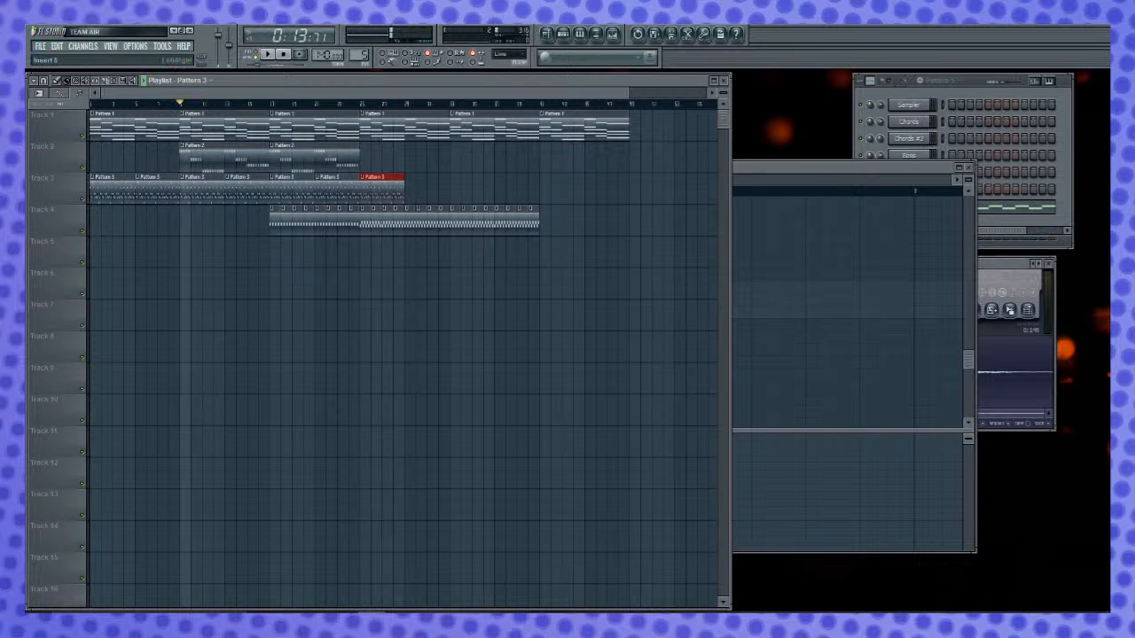
key(space)
key(space)
key(space)
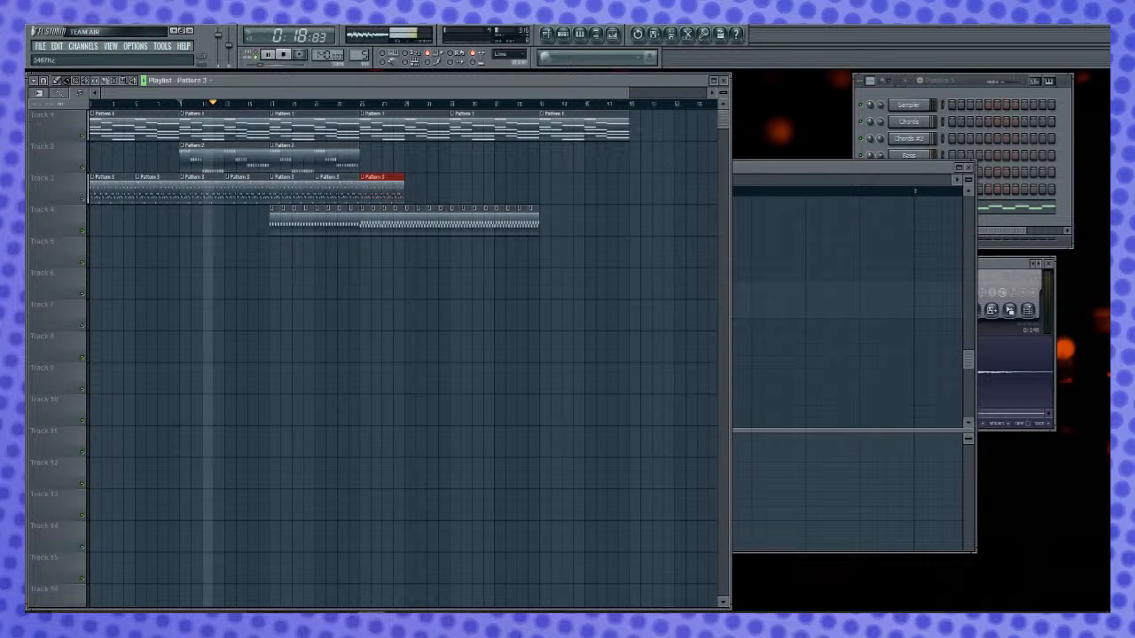
key(space)
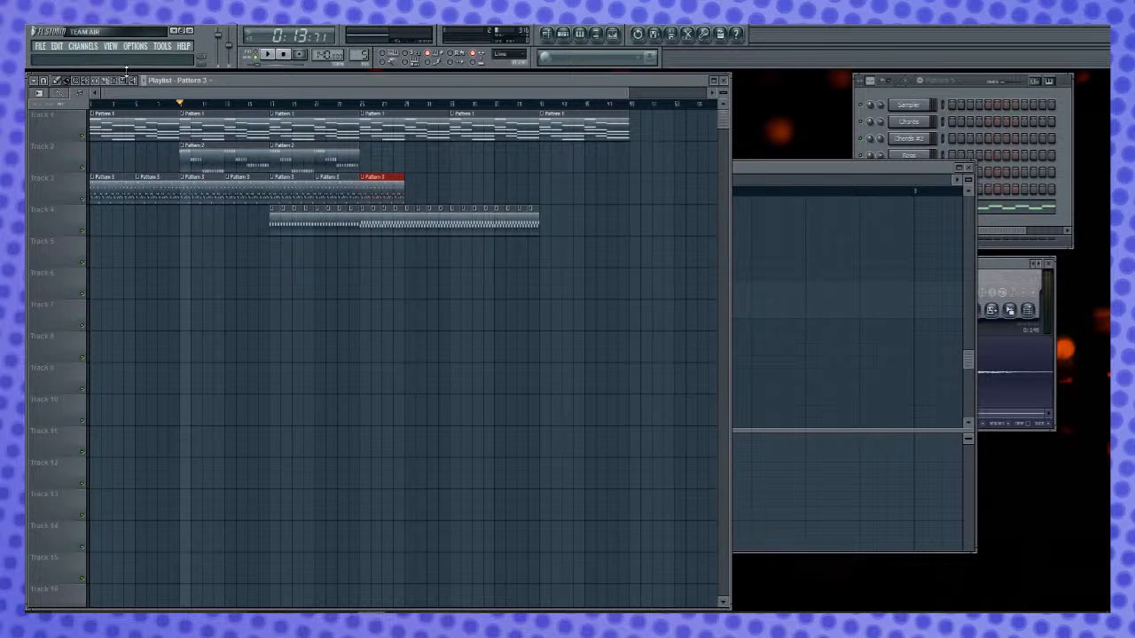
- Select bar 24 on the playlist timeline and create an automation clip on Track 5 for Insert 6's EQ band 3 (high shelf) width
click(325, 250)
drag(331, 107, 359, 105)
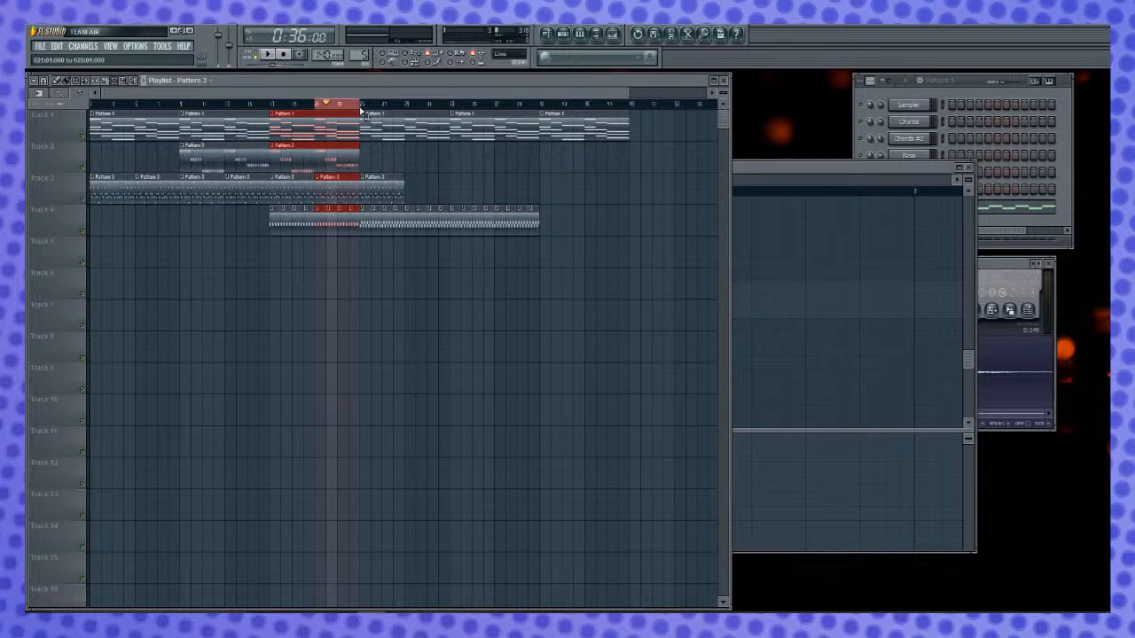
ctrl+click(355, 108)
drag(360, 106, 352, 106)
click(348, 106)
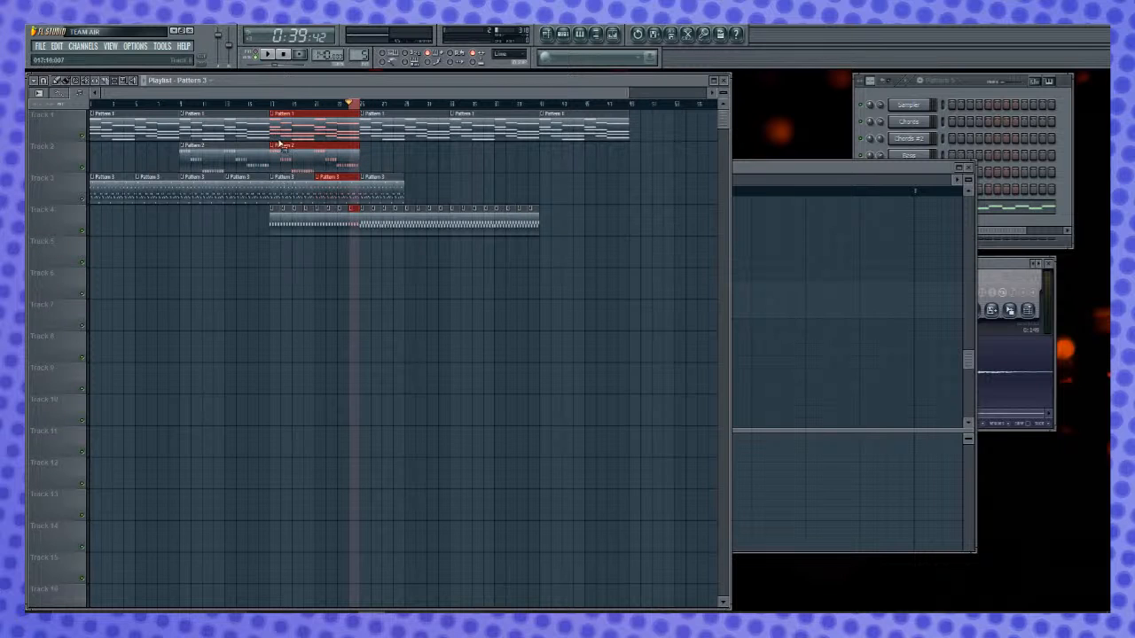
scroll(358, 106, up, 3)
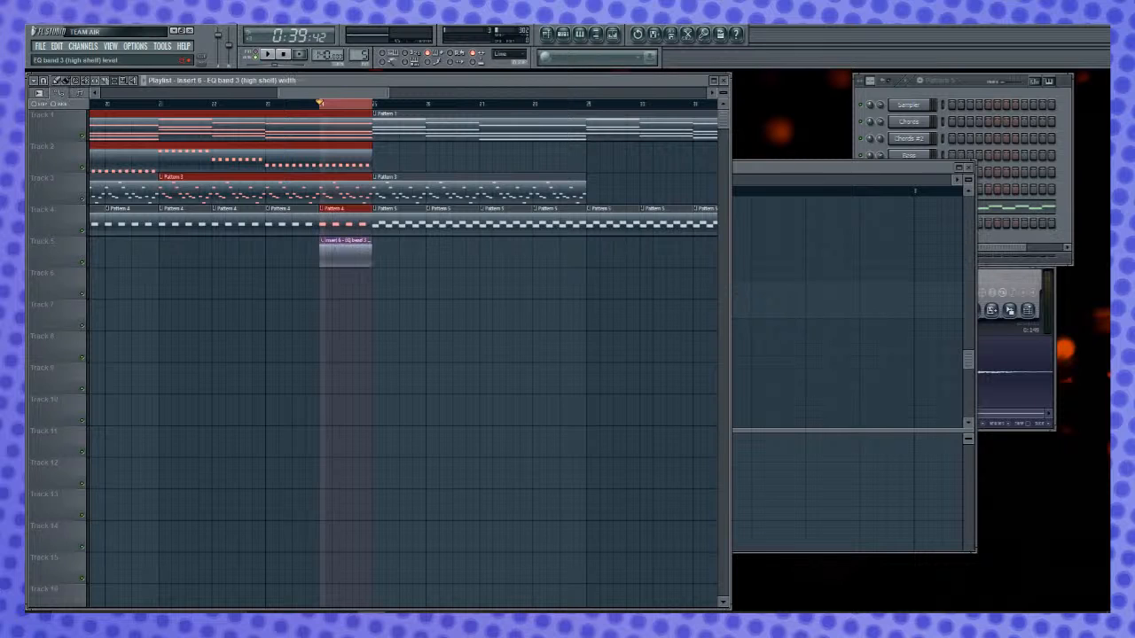
key(ctrl+e)
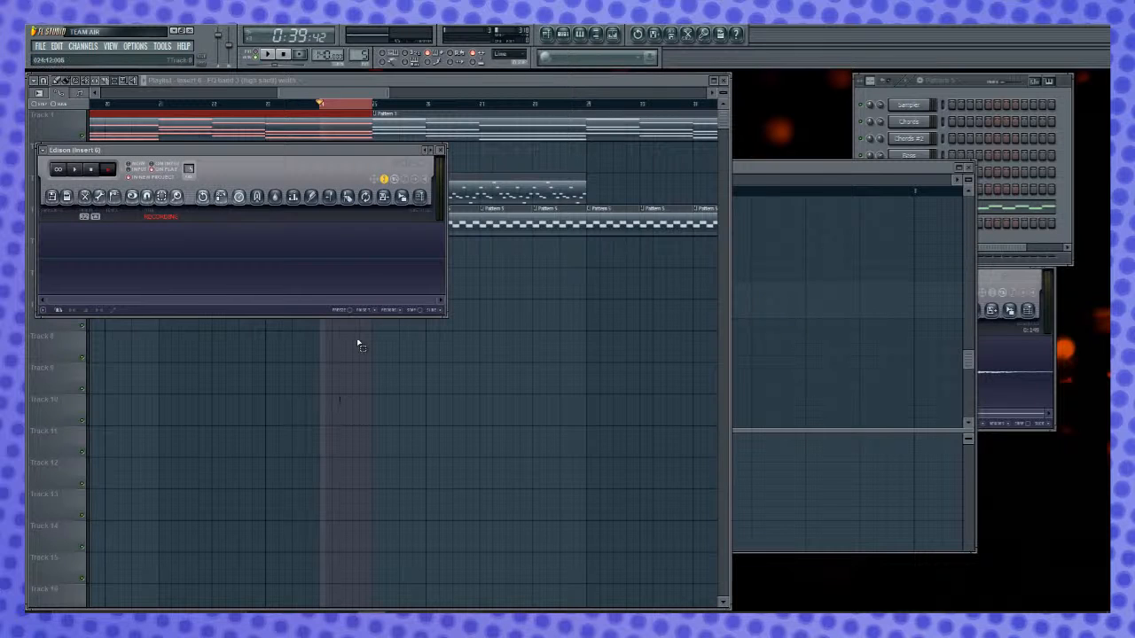
click(442, 151)
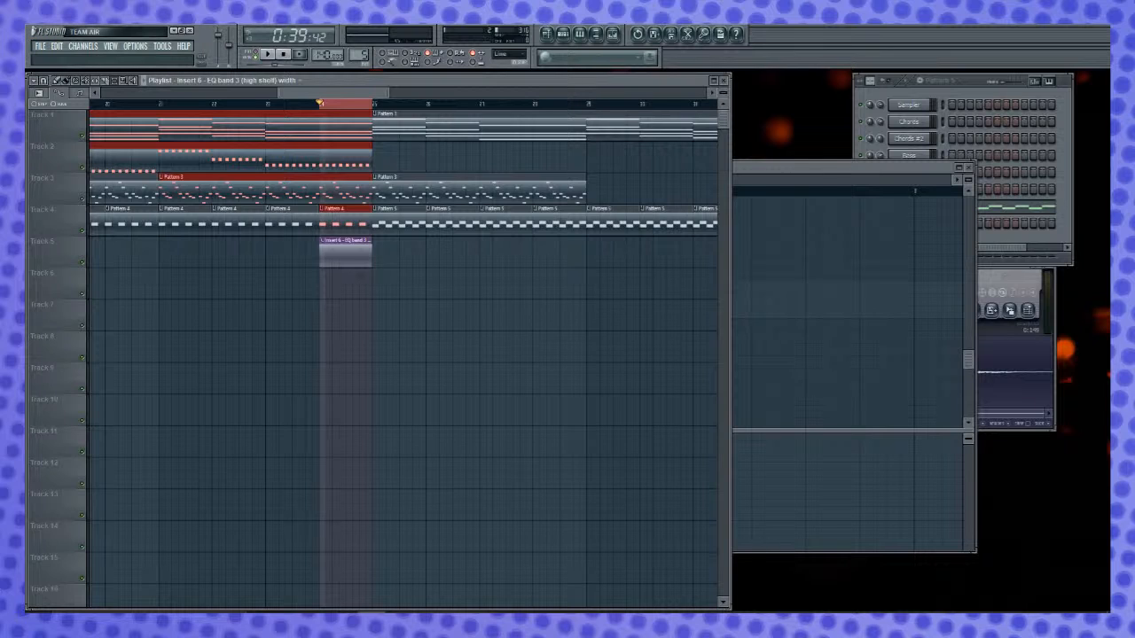
- Deselect the playlist clips, ramp the EQ band 3 width automation clip at bar 24 downward, and play that bar
click(411, 310)
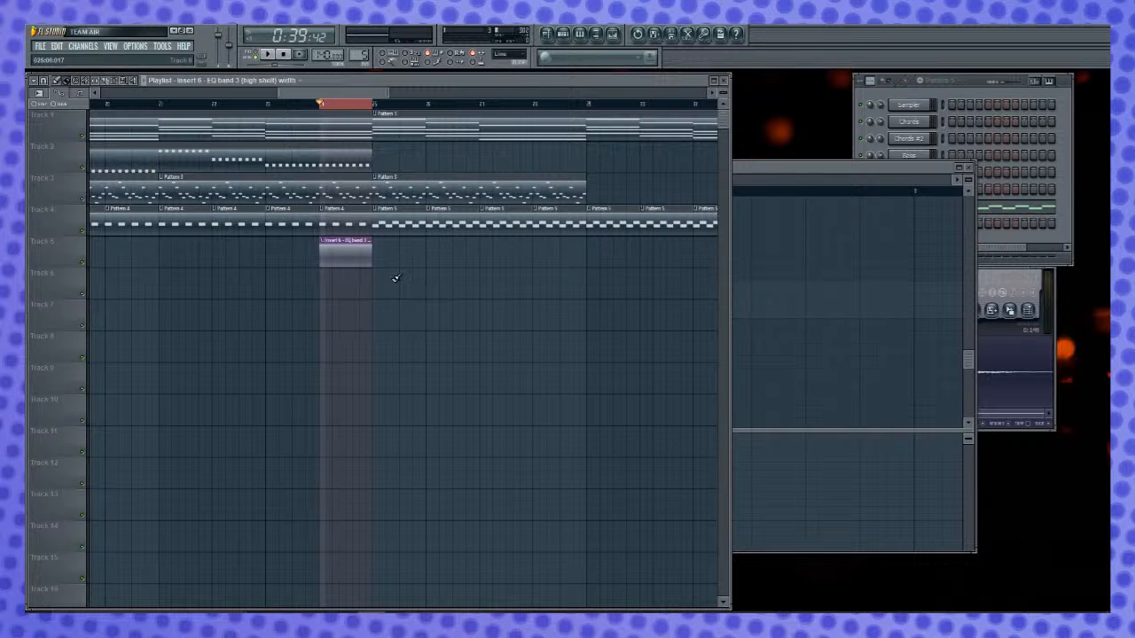
drag(376, 249, 376, 260)
key(space)
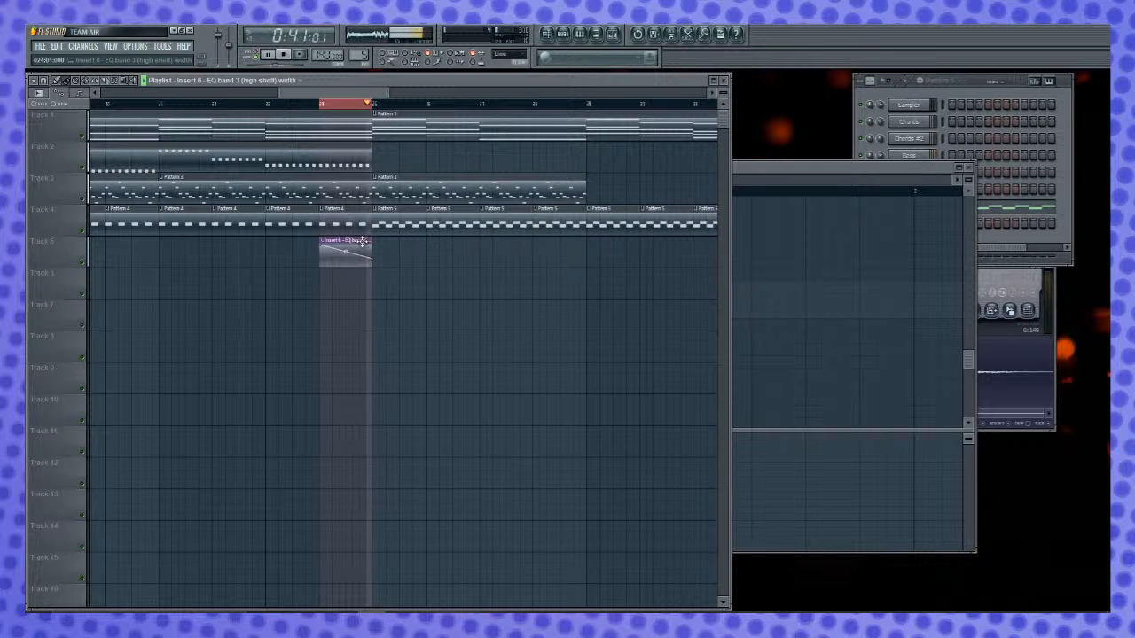
key(space)
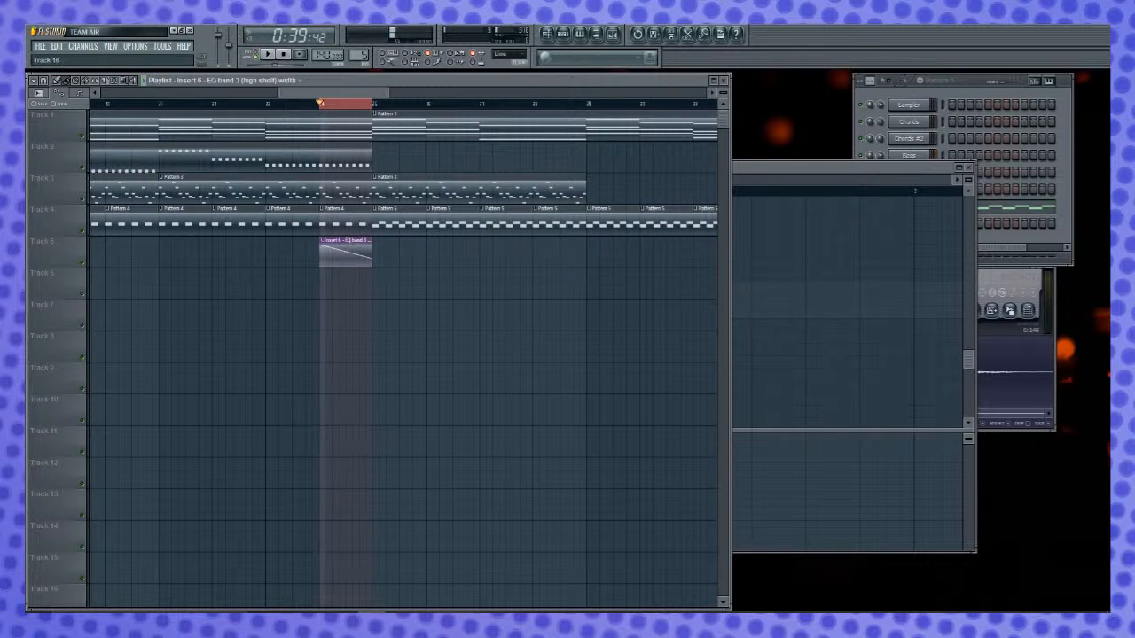
- Replace the width automation with an Insert 6 EQ band 3 (high shelf) frequency clip at bar 24, ramp it downward, and play it
right_click(322, 249)
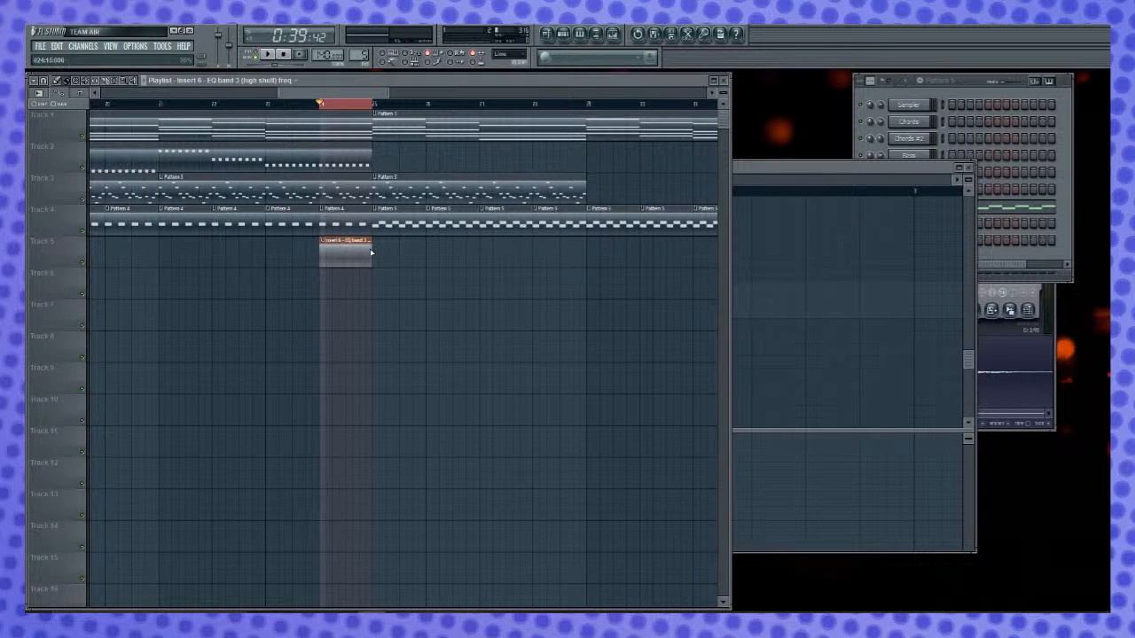
drag(374, 248, 374, 262)
key(space)
key(space)
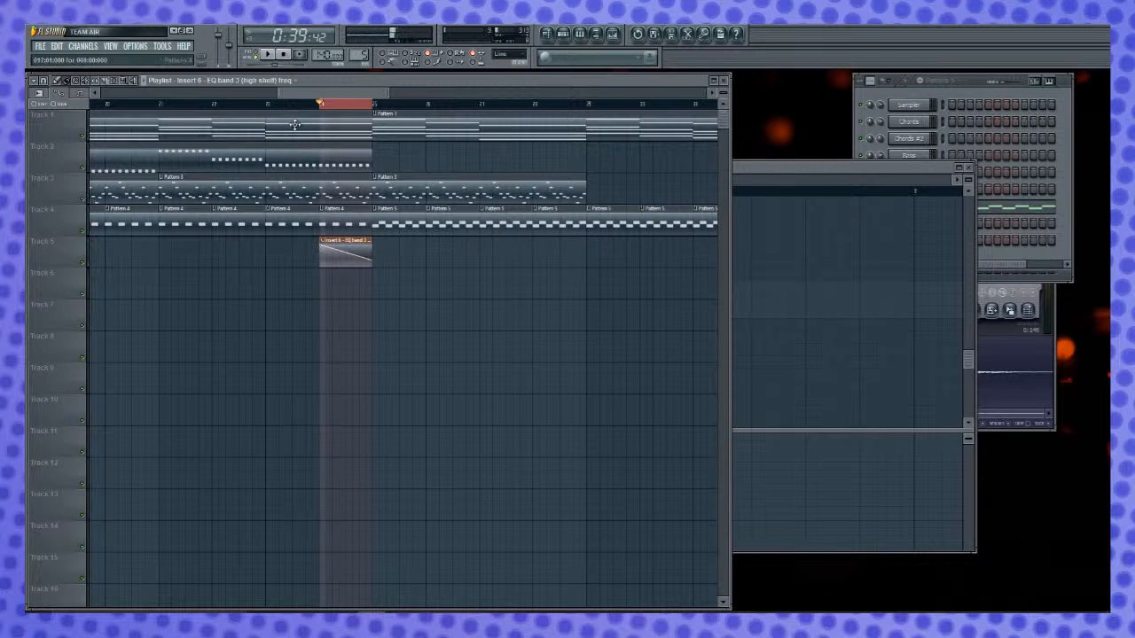
- Stretch the downward frequency automation clip across bars 21–24 on Track 5, and play the song from bar 17
scroll(322, 107, down, 3)
drag(324, 244, 350, 262)
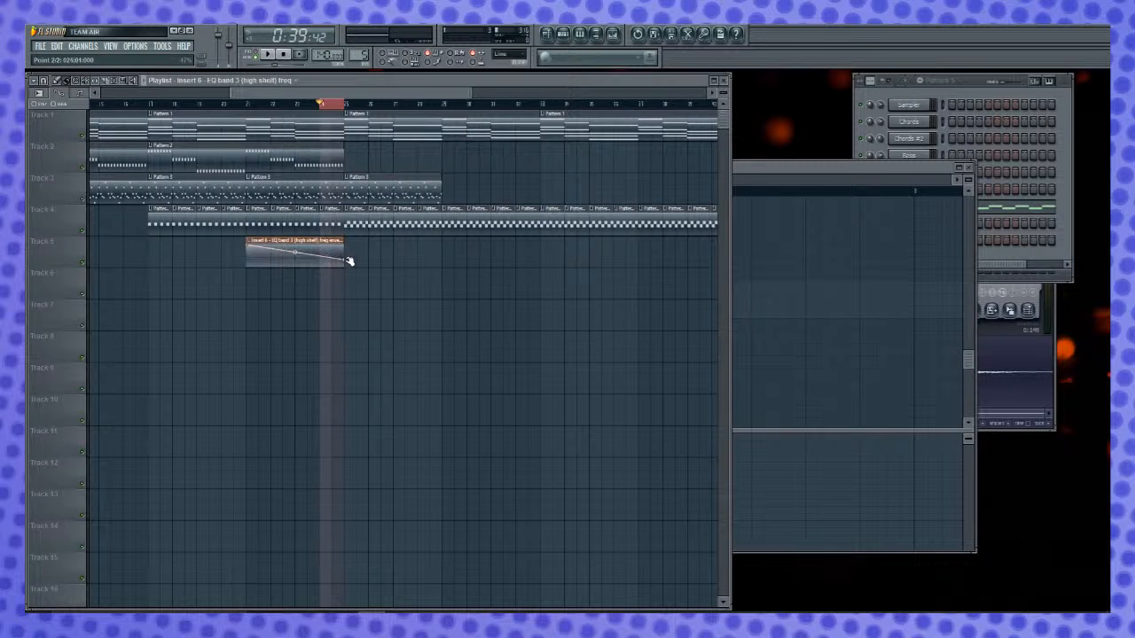
click(153, 105)
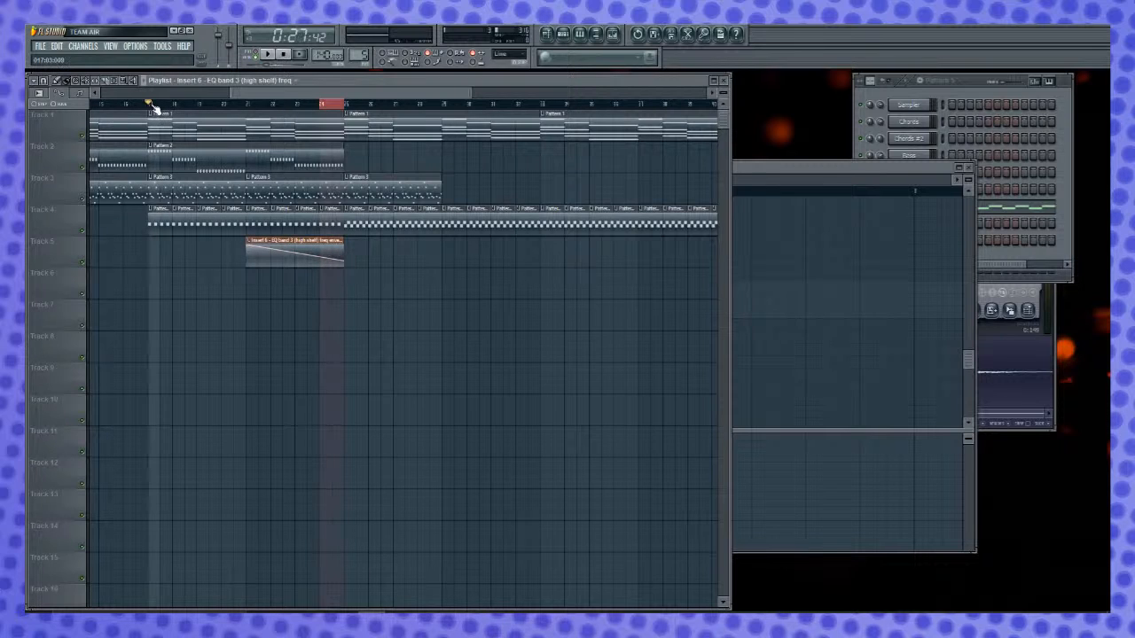
ctrl+click(173, 108)
key(space)
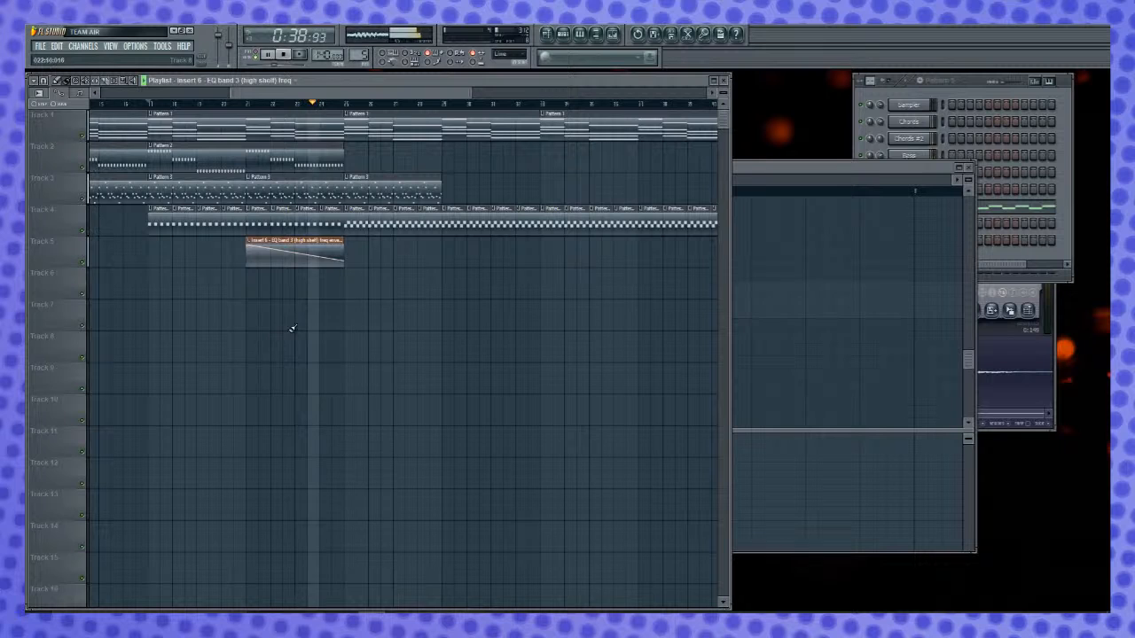
- Add Pattern 3 clips at bars 29, 33 and 37 on Track 3
click(399, 185)
click(451, 184)
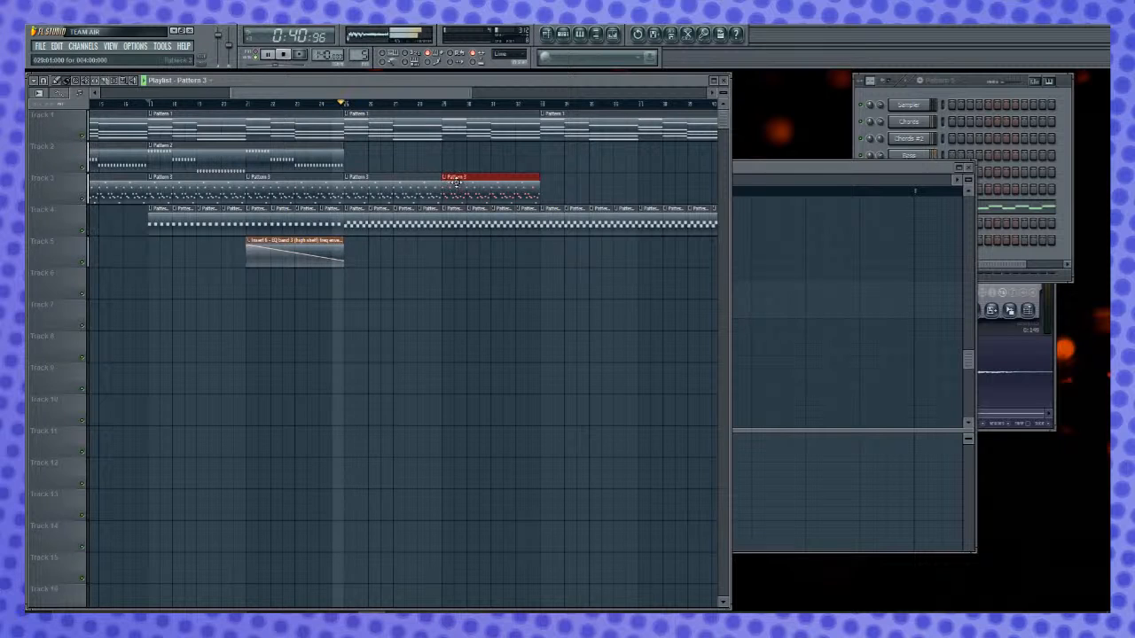
click(548, 184)
click(645, 188)
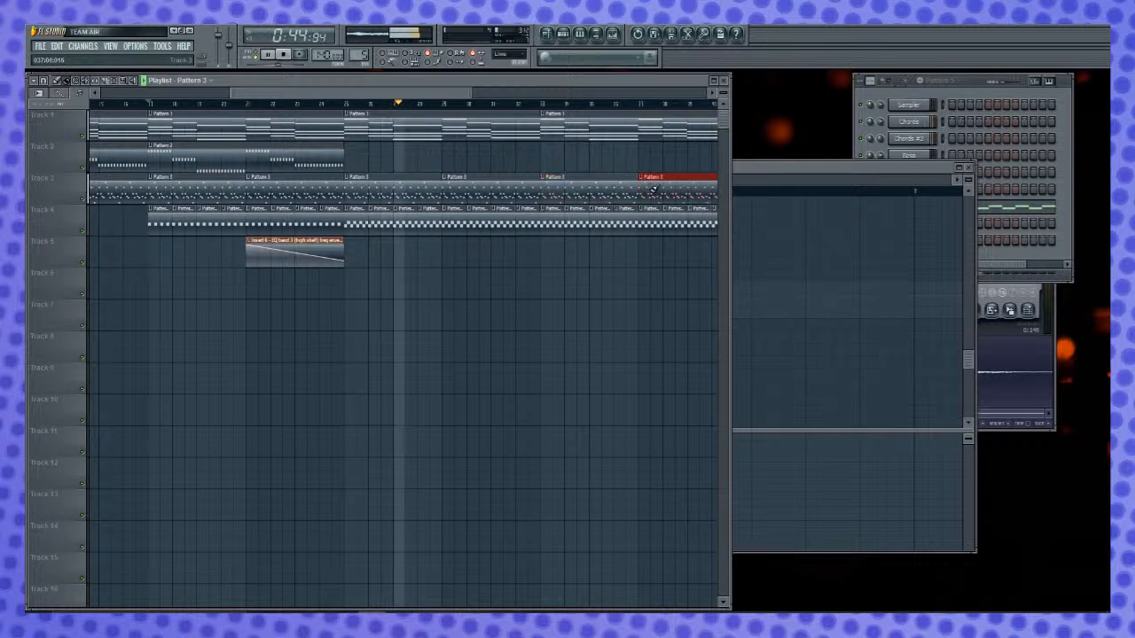
- Add Pattern 3 clips at bars 41 and 45 on Track 3, and paint Pattern 5 clips across bars 41–48 on Track 4
drag(468, 94, 568, 96)
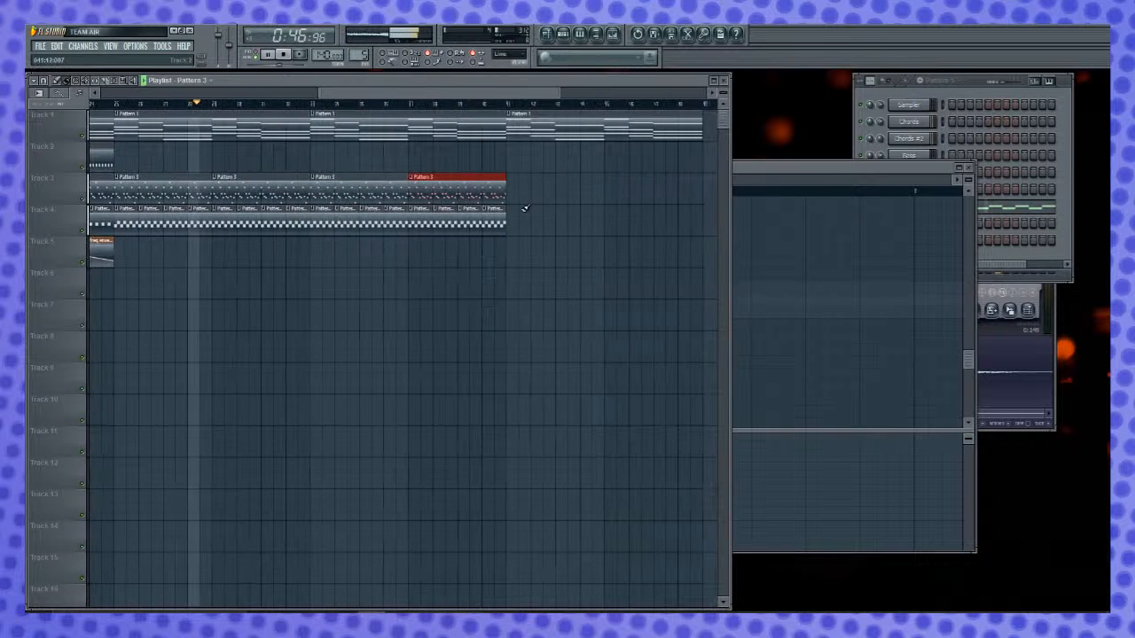
click(568, 189)
drag(636, 188, 613, 188)
drag(505, 225, 690, 225)
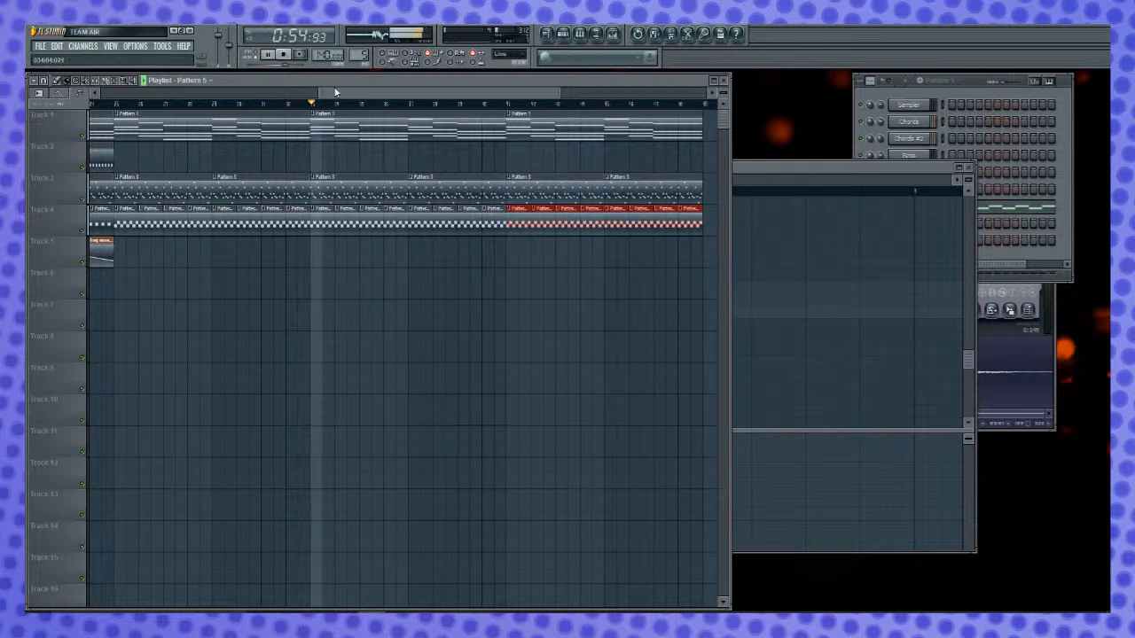
- Add a Pattern 1 clip at bar 49 on Track 1
drag(352, 92, 483, 92)
click(489, 126)
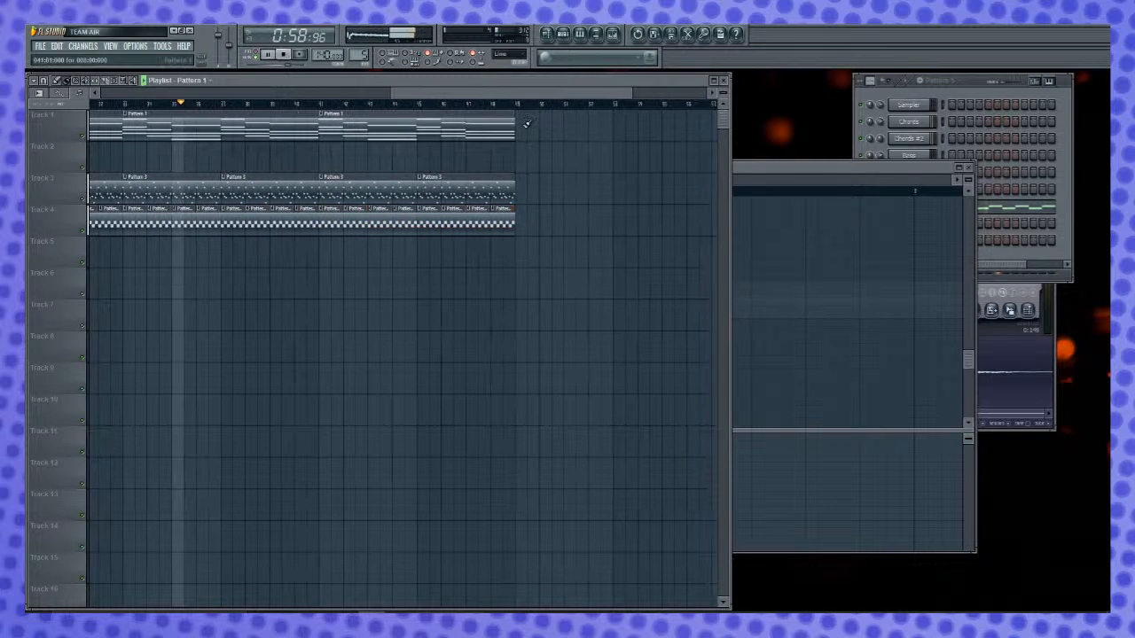
click(534, 126)
drag(568, 125, 556, 124)
- Add Pattern 3 clips at bars 49 and 53 on Track 3, and paint Pattern 5 clips across bars 49–56 on Track 4
click(482, 188)
click(543, 190)
mouse_move(573, 187)
mouse_down()
mouse_move(547, 183)
mouse_move(557, 179)
mouse_up()
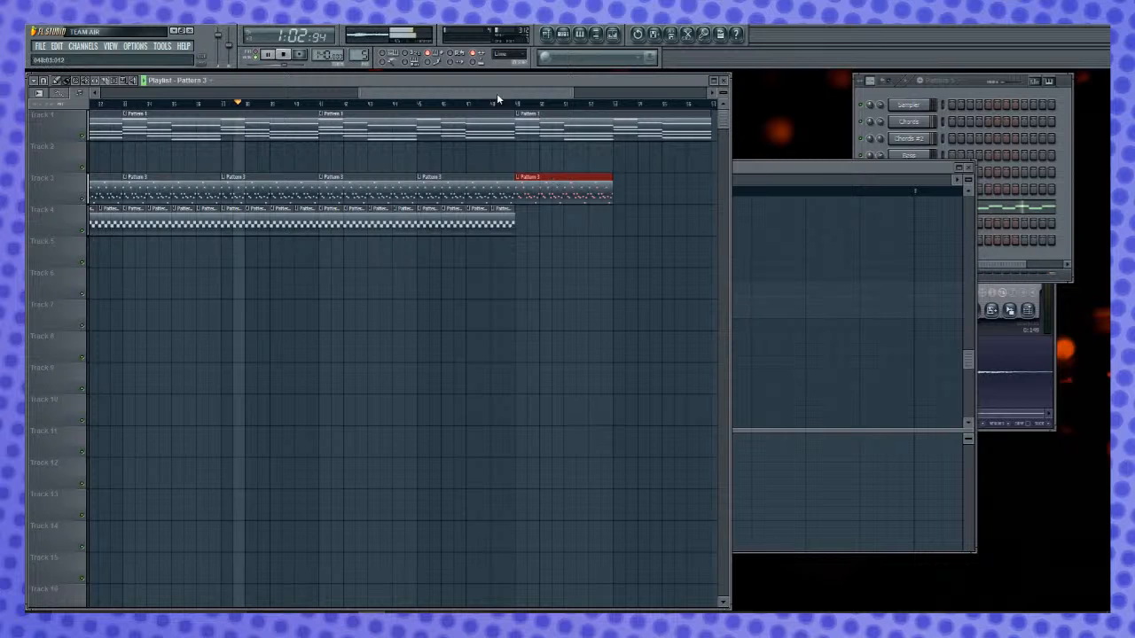
drag(496, 92, 527, 92)
click(549, 188)
drag(555, 178, 519, 177)
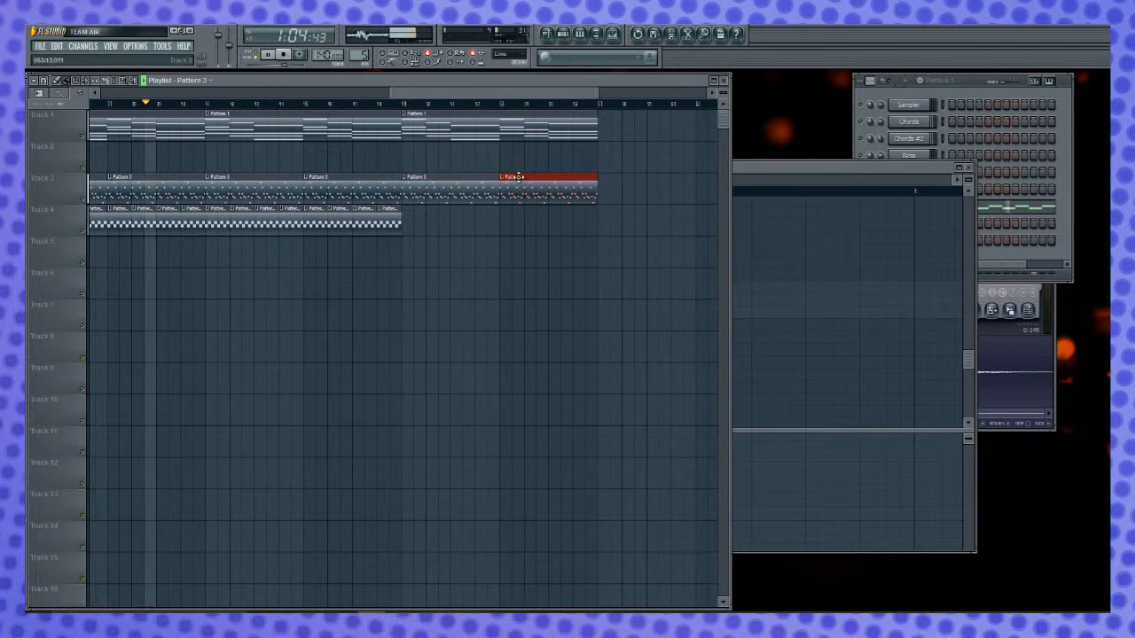
click(367, 227)
drag(413, 227, 576, 221)
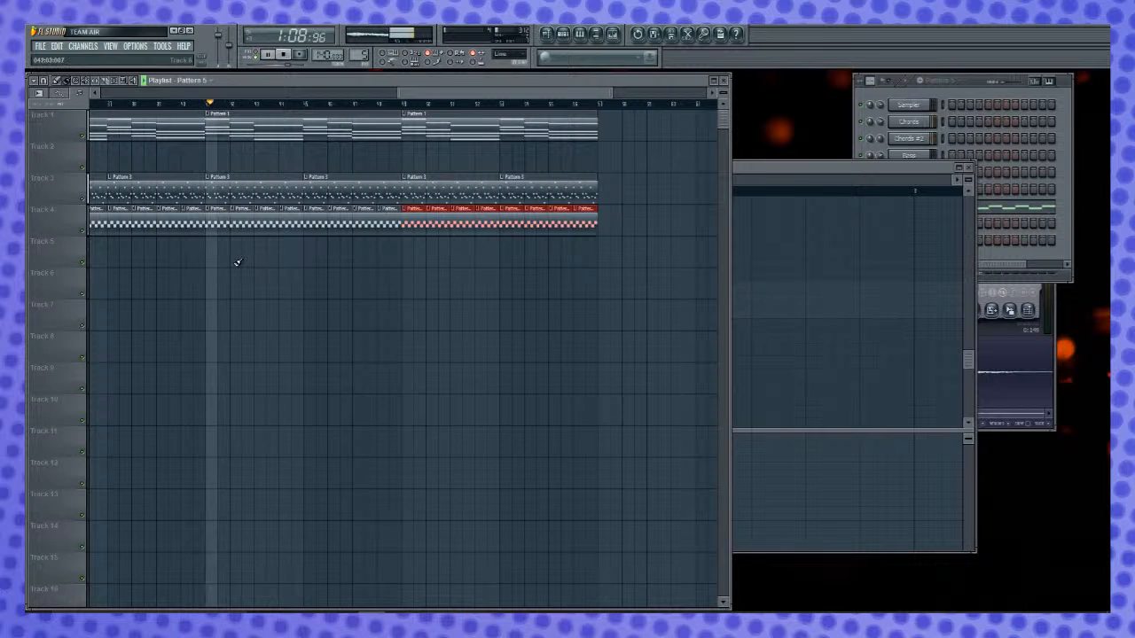
- Place a copy of the EQ frequency automation clip at bar 53 on Track 5, make it unique, and stop playback
drag(534, 87, 560, 108)
scroll(560, 107, down, 3)
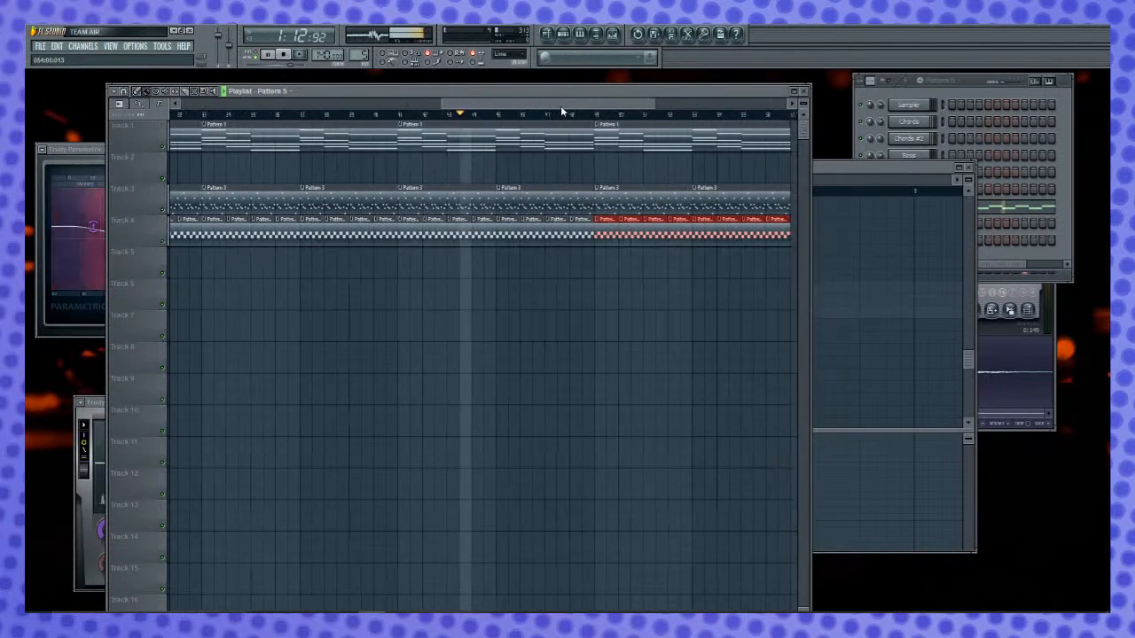
scroll(563, 107, down, 3)
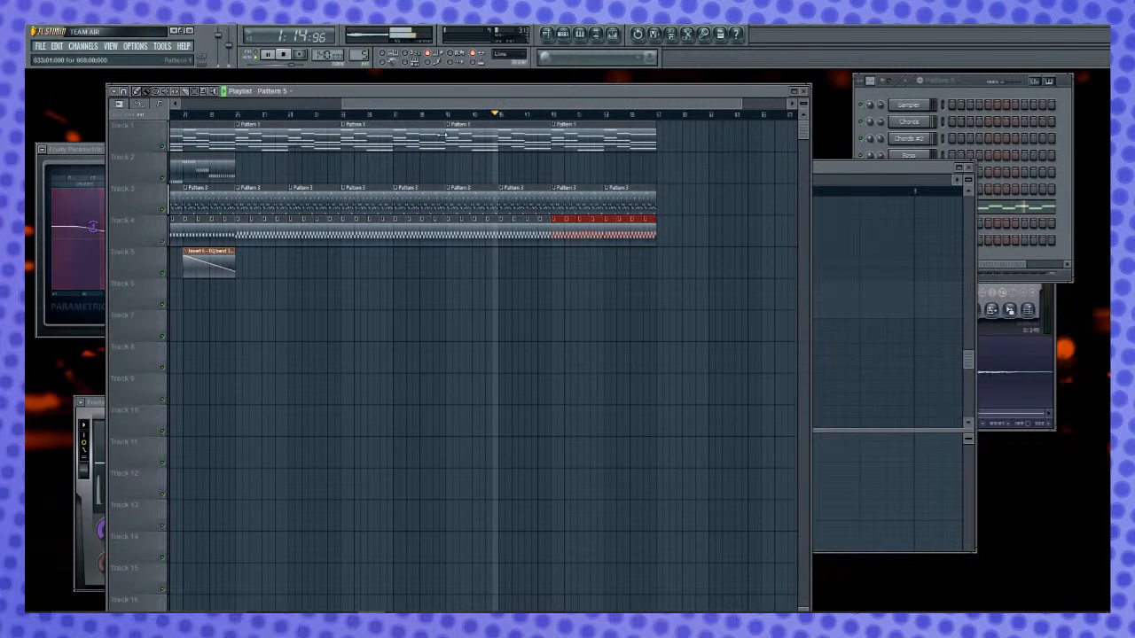
drag(568, 106, 618, 113)
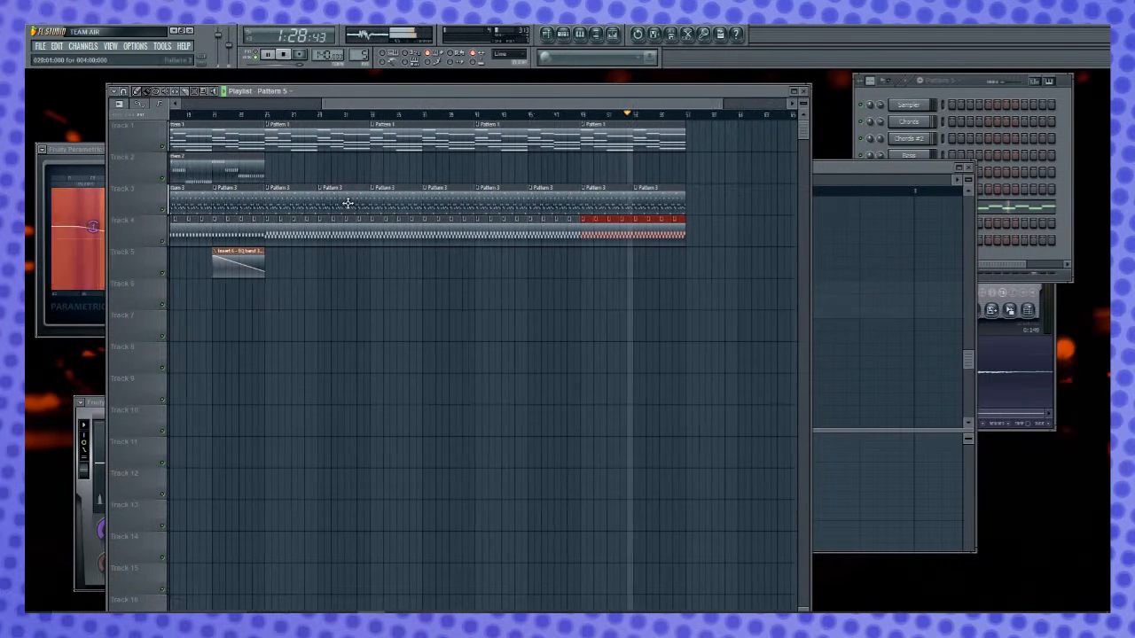
click(258, 253)
click(644, 264)
drag(643, 264, 637, 257)
right_click(637, 257)
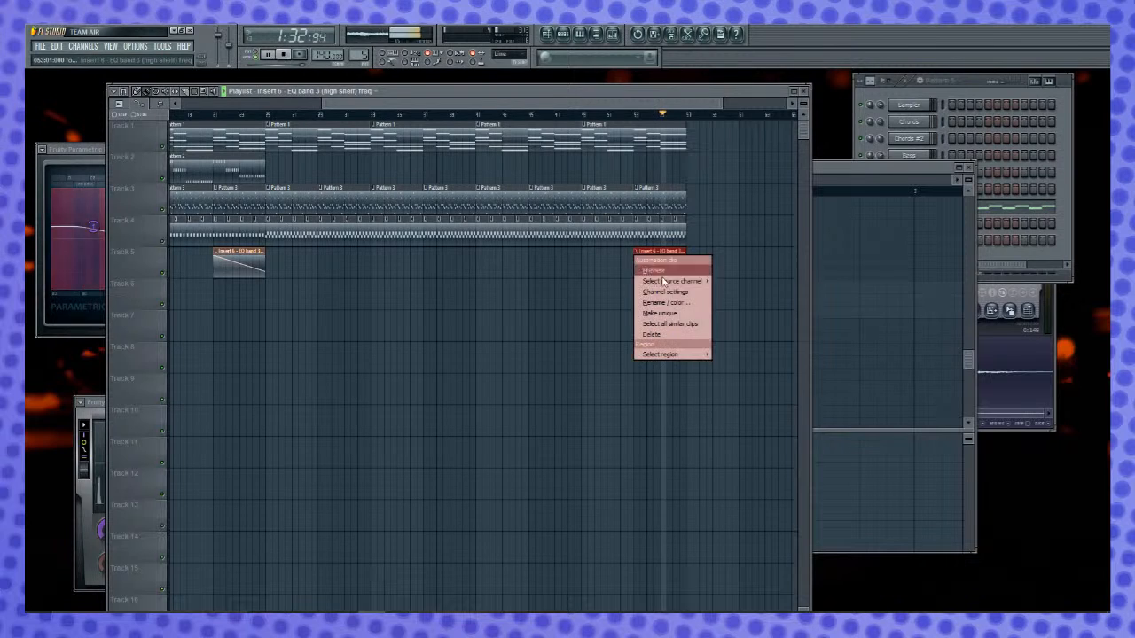
click(667, 317)
key(space)
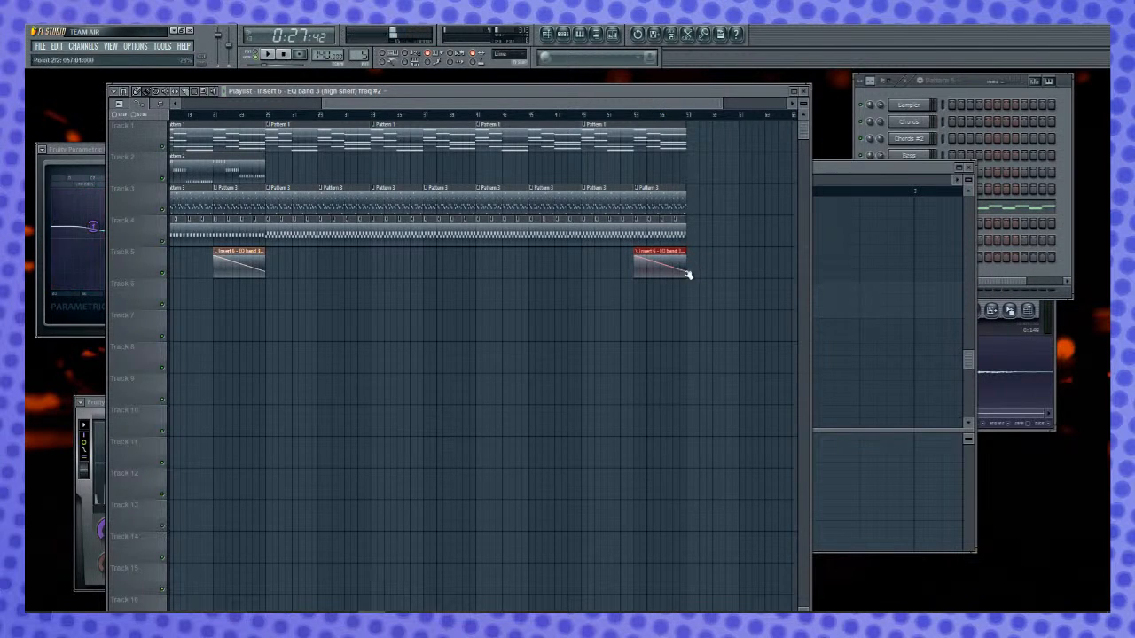
- Reverse the bar 53 automation ramp by copying the end point's value to the start point and raising the end point to the maximum
right_click(687, 272)
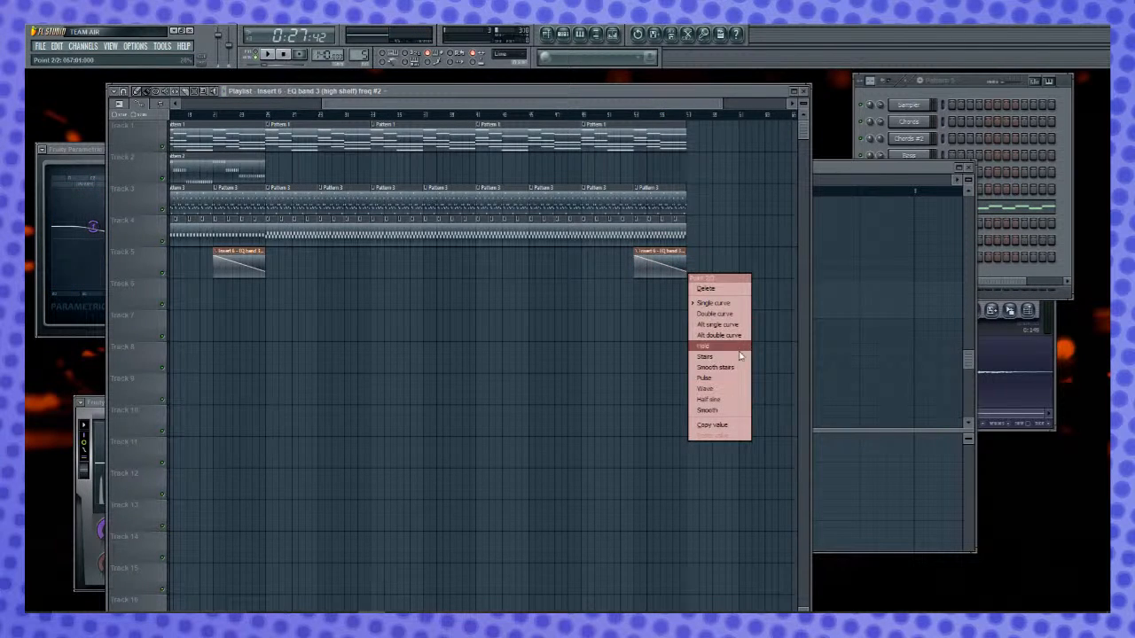
click(712, 424)
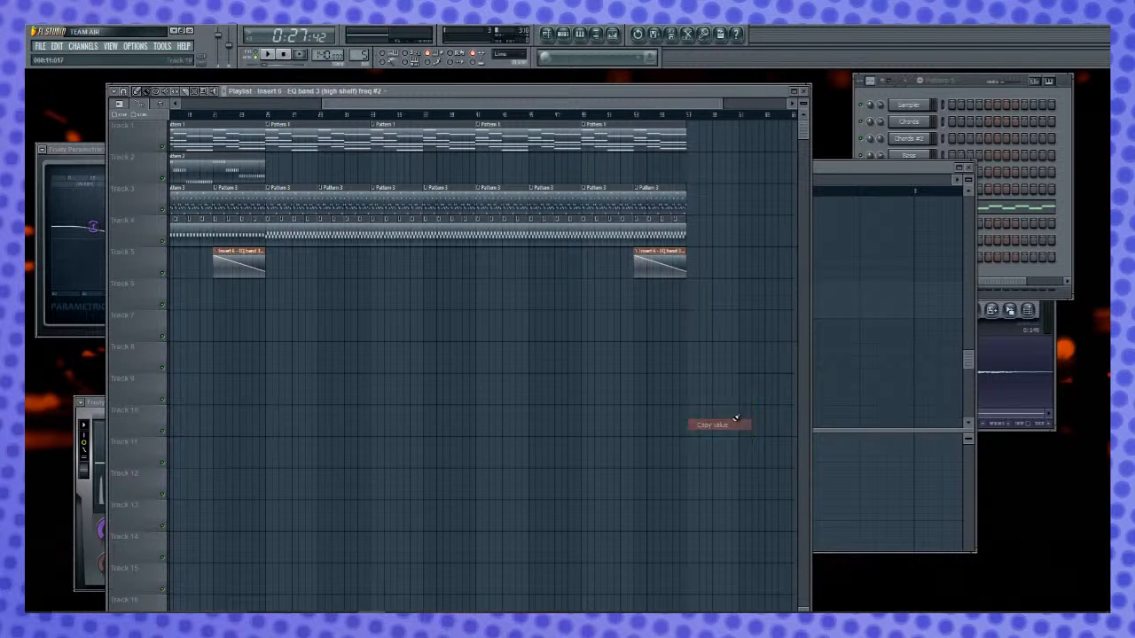
drag(637, 256, 636, 270)
right_click(637, 271)
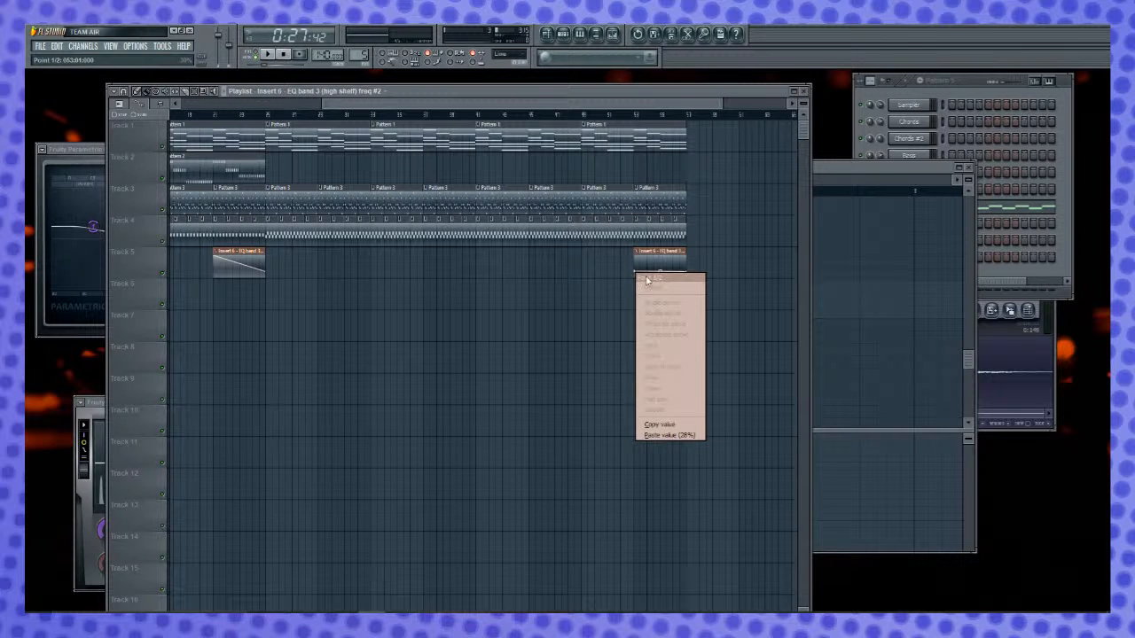
click(683, 435)
drag(687, 270, 688, 247)
key(space)
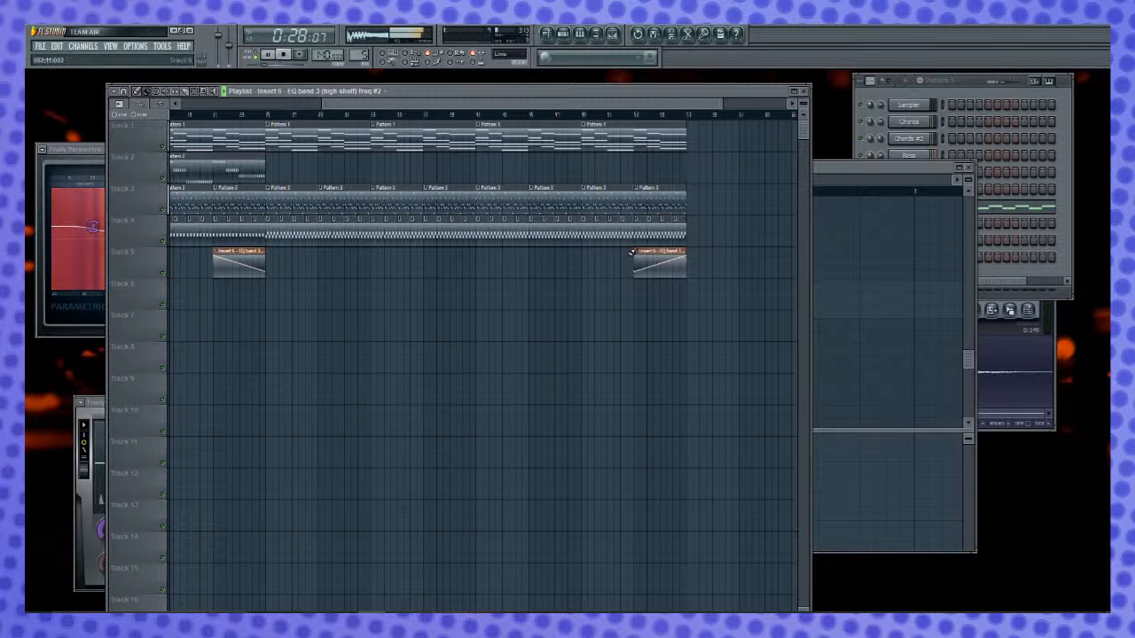
key(space)
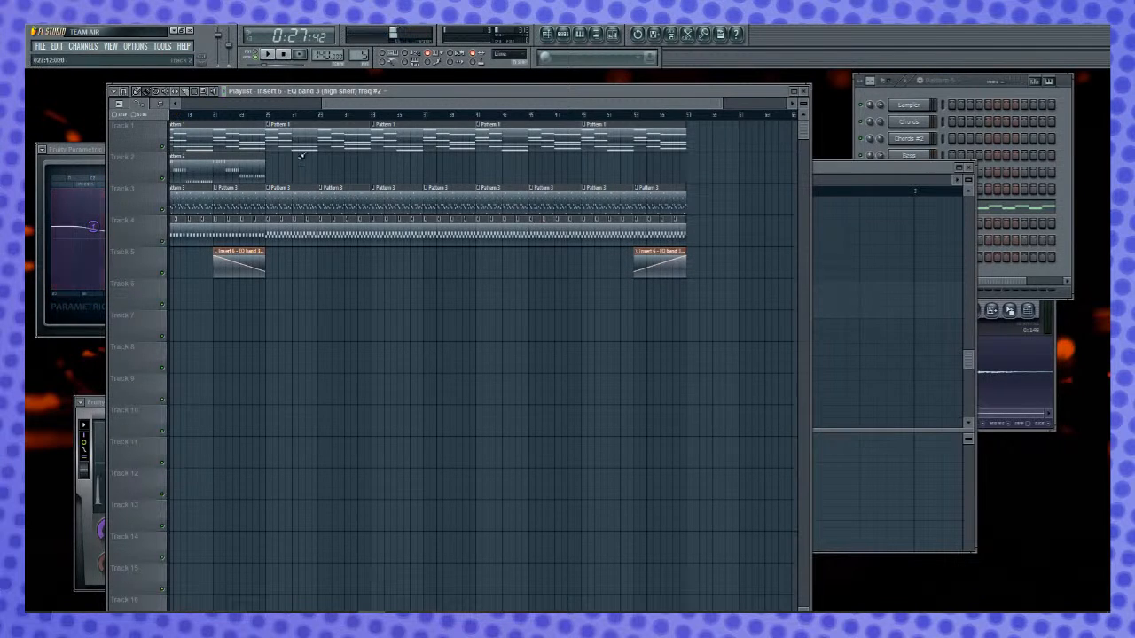
- Play the song from bar 22, bring the channel rack to the front, and stop playback
drag(609, 104, 651, 107)
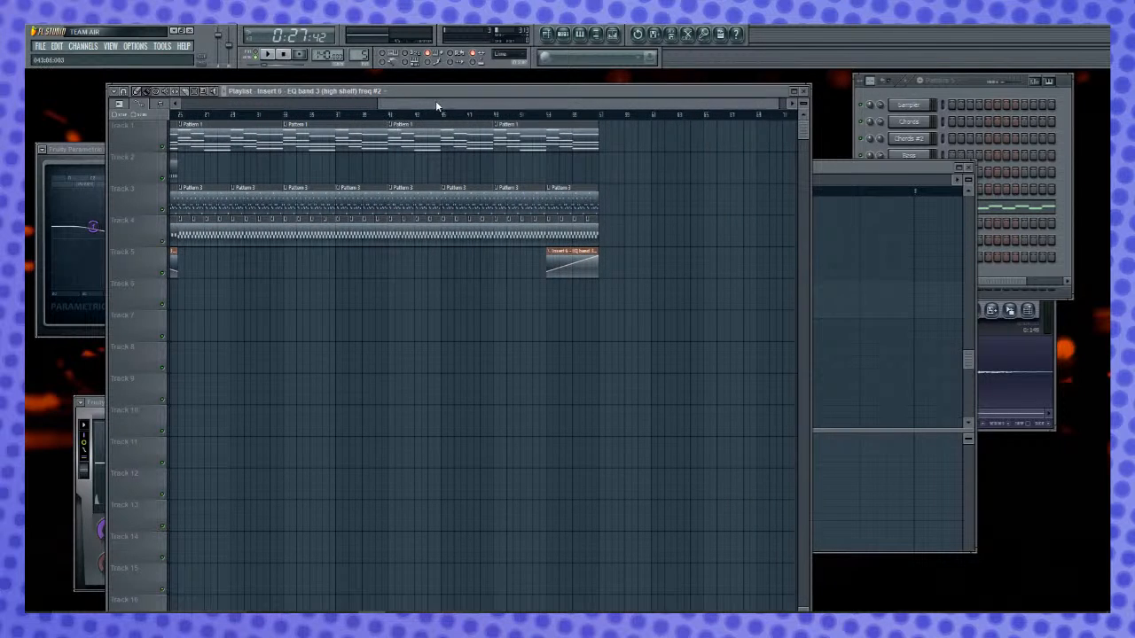
drag(435, 103, 404, 104)
click(199, 116)
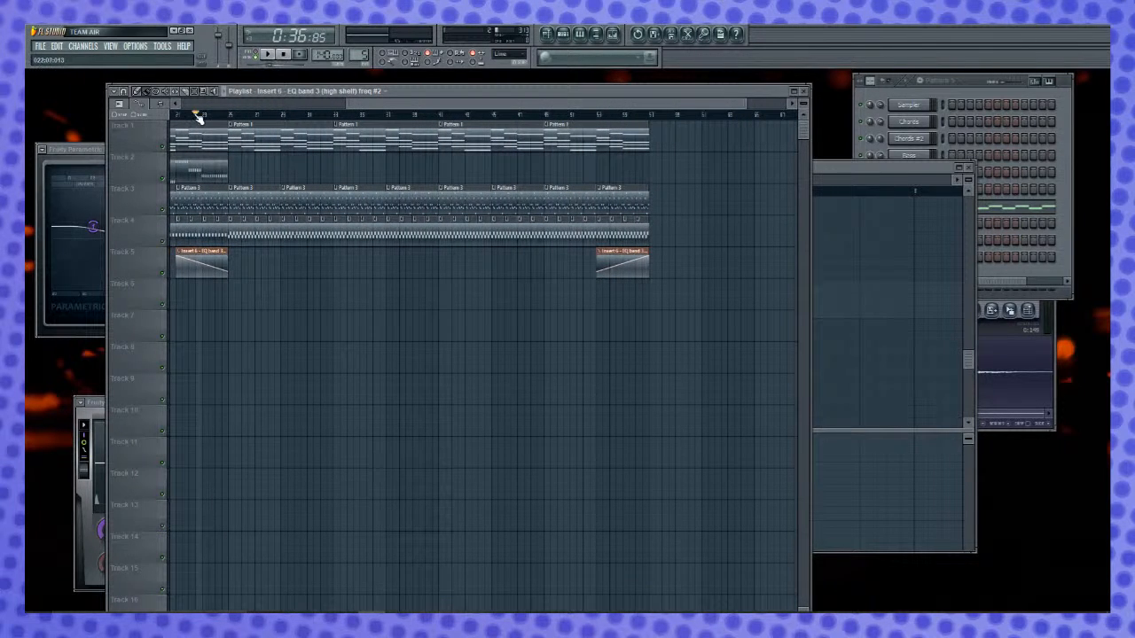
key(space)
click(934, 90)
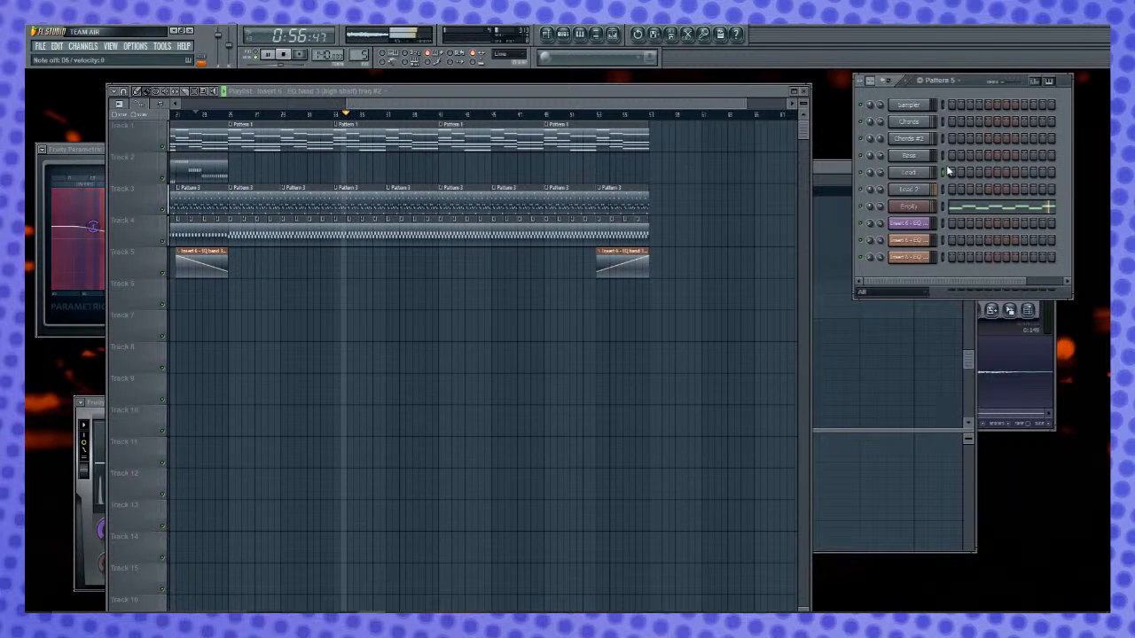
key(space)
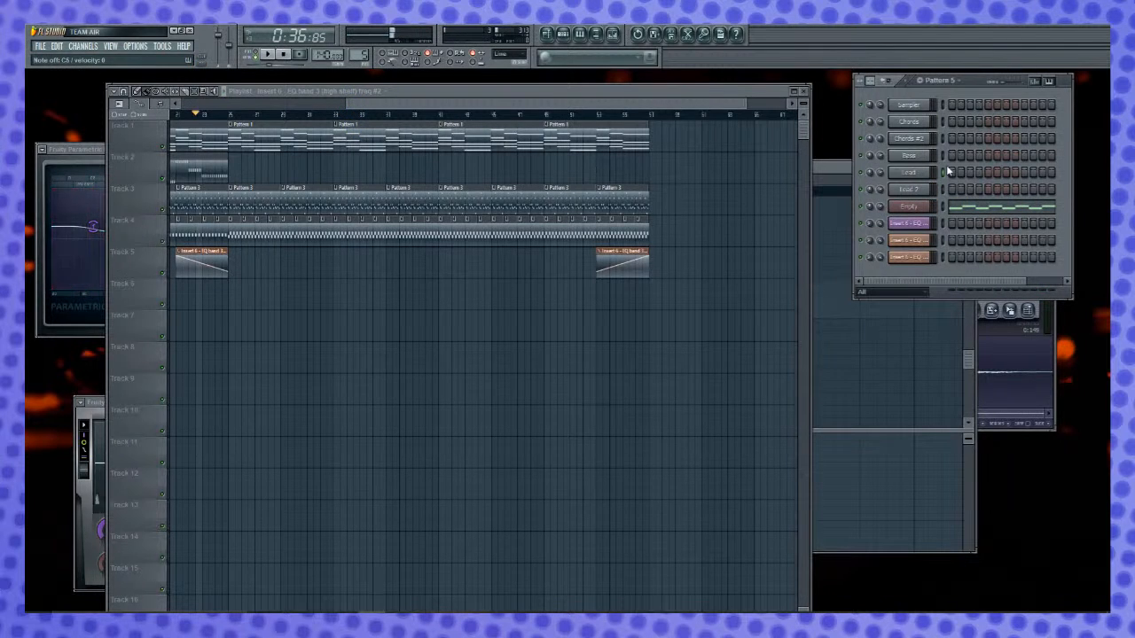